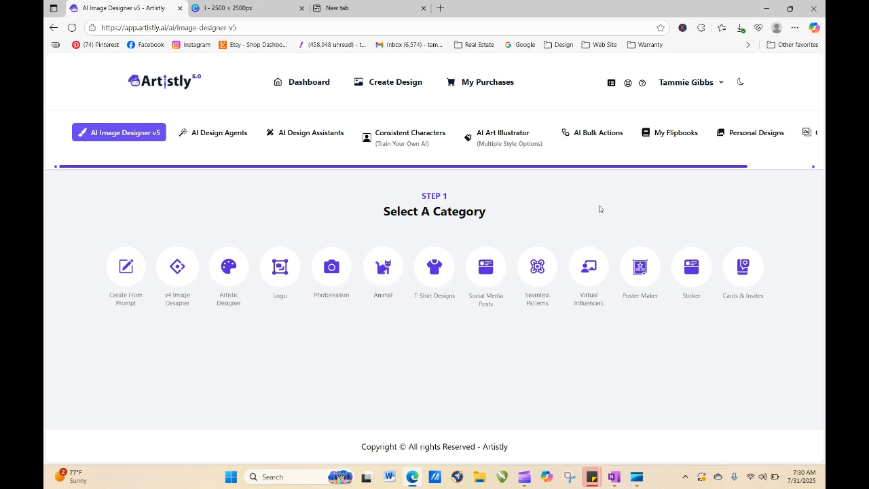
- Open the personal designs gallery and load more of the generated floral letter designs
click(753, 133)
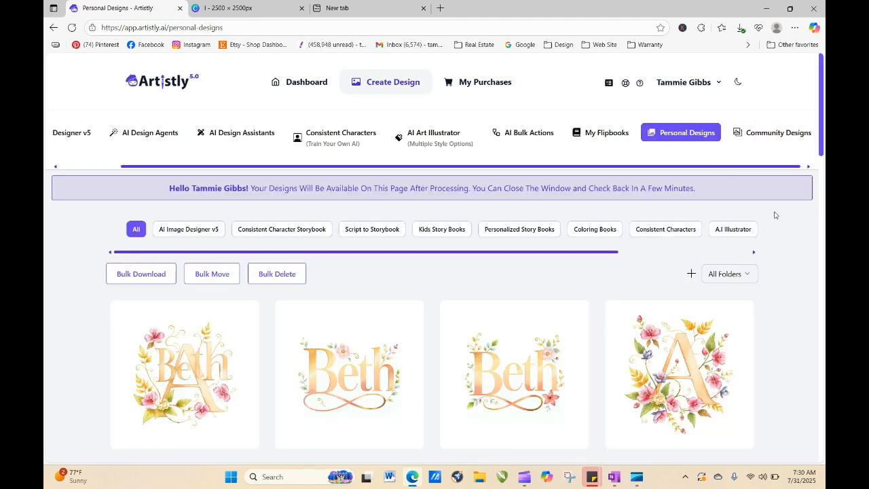
drag(821, 62, 825, 384)
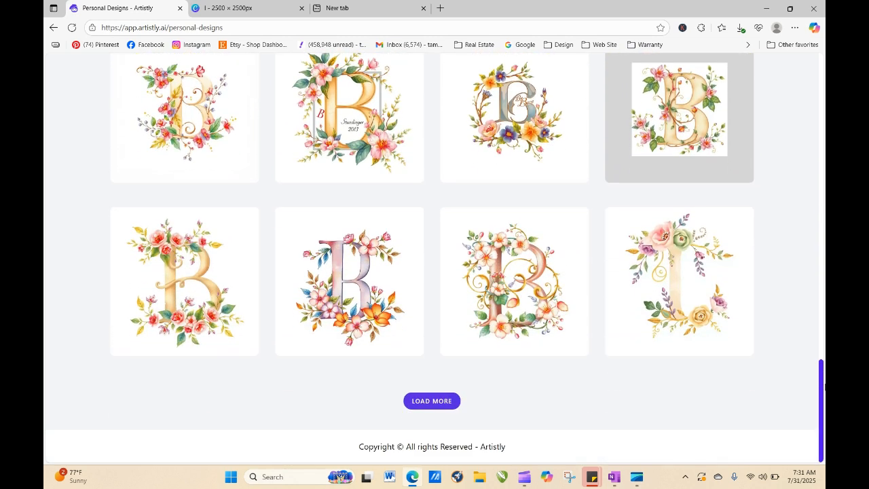
click(435, 401)
drag(822, 255, 824, 434)
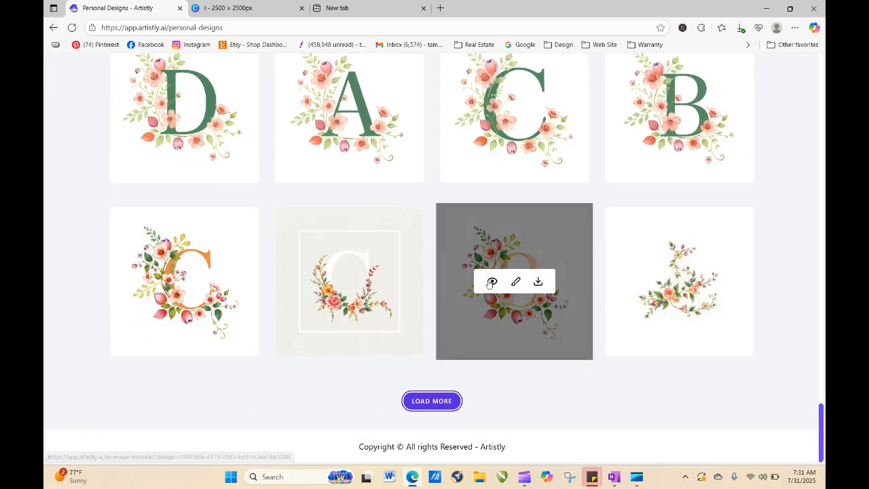
- Examine the design details and prompt of the peach-coloured floral letter B, comparing it with the green letter designs
click(492, 281)
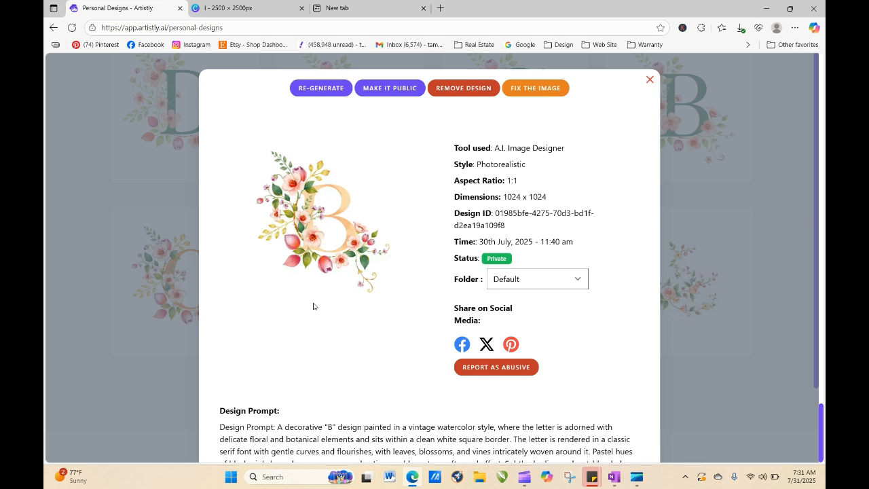
click(650, 81)
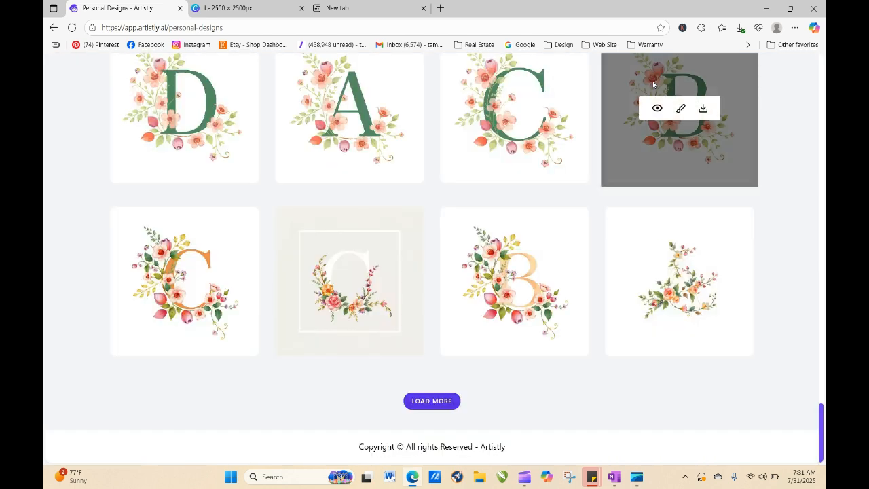
mouse_move(821, 432)
mouse_down()
mouse_move(823, 331)
mouse_move(823, 426)
mouse_up()
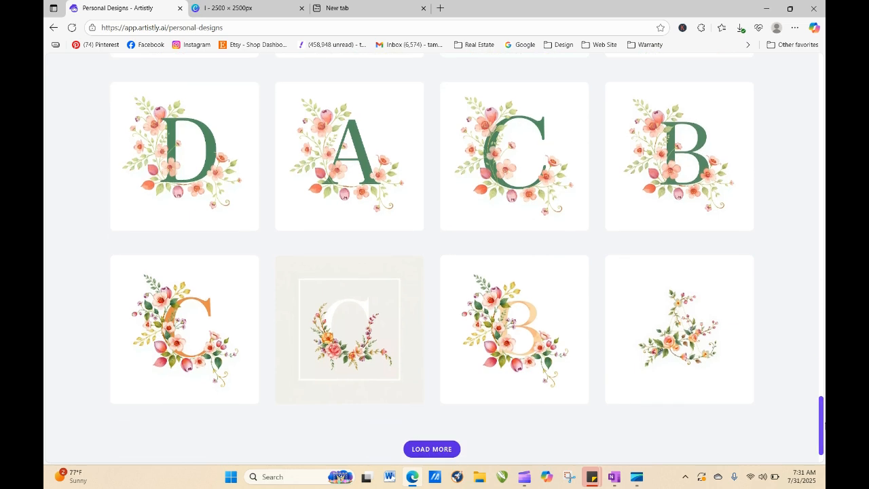
mouse_move(684, 196)
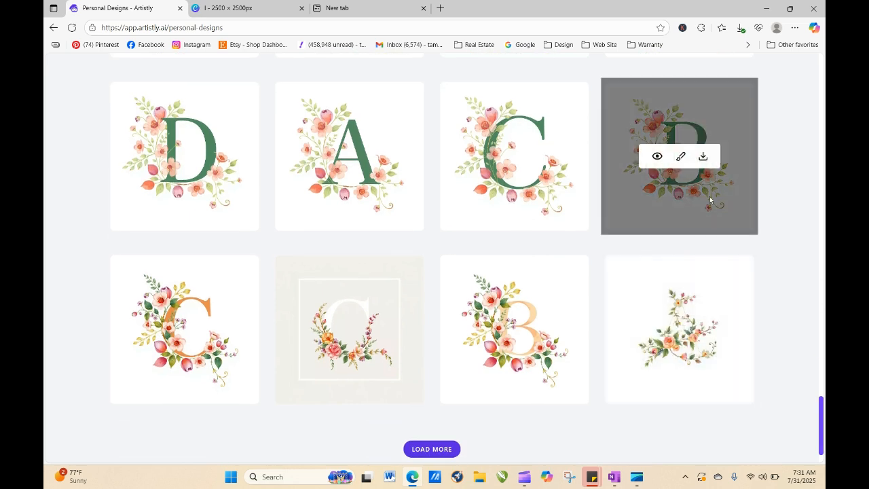
mouse_move(495, 202)
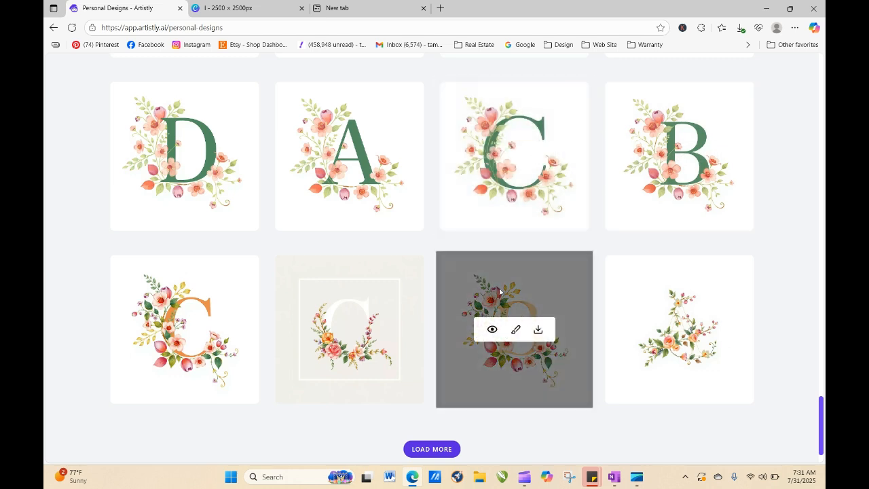
mouse_move(575, 387)
click(492, 329)
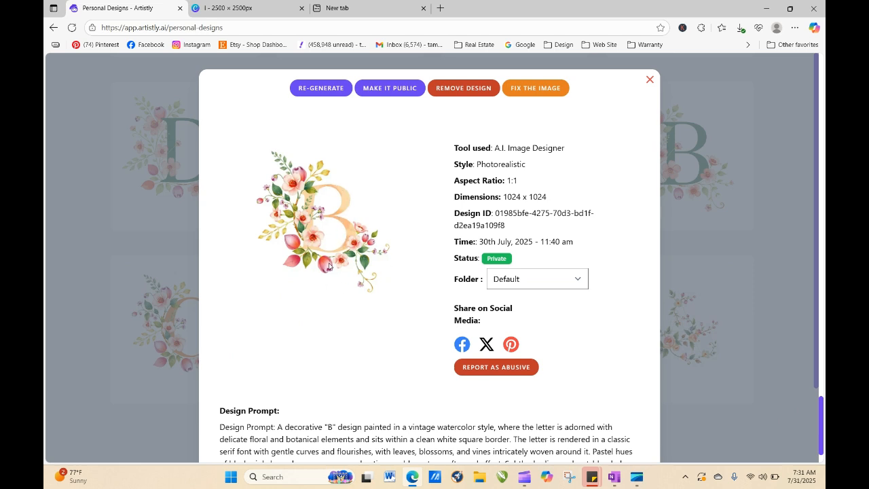
click(649, 80)
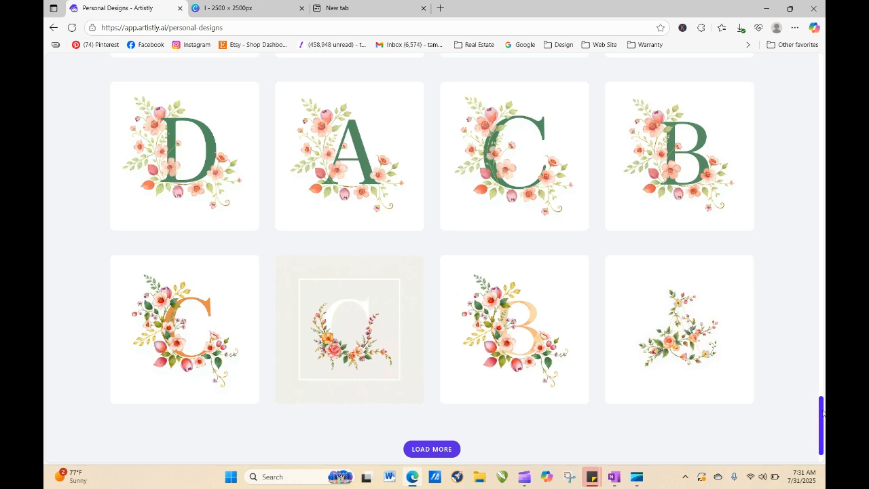
- Find the flower wreath without a letter in the gallery, view its details, and close them
drag(822, 412, 820, 380)
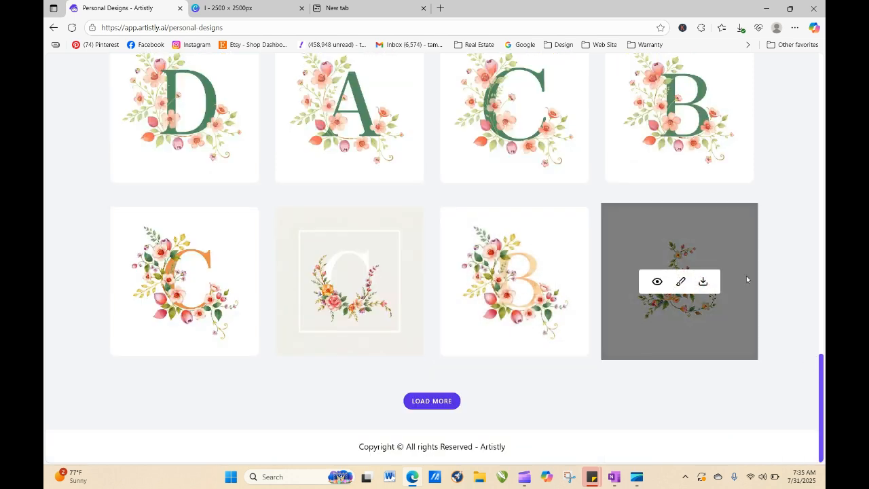
drag(822, 378, 823, 231)
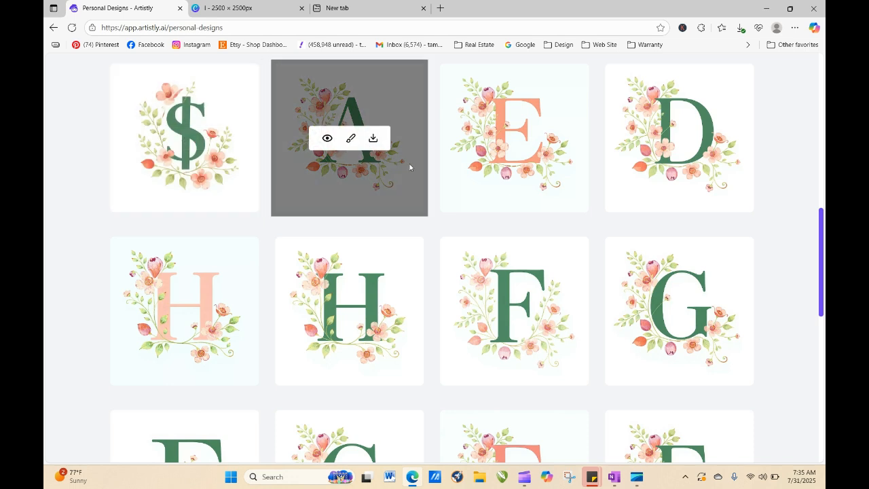
scroll(822, 236, up, 3)
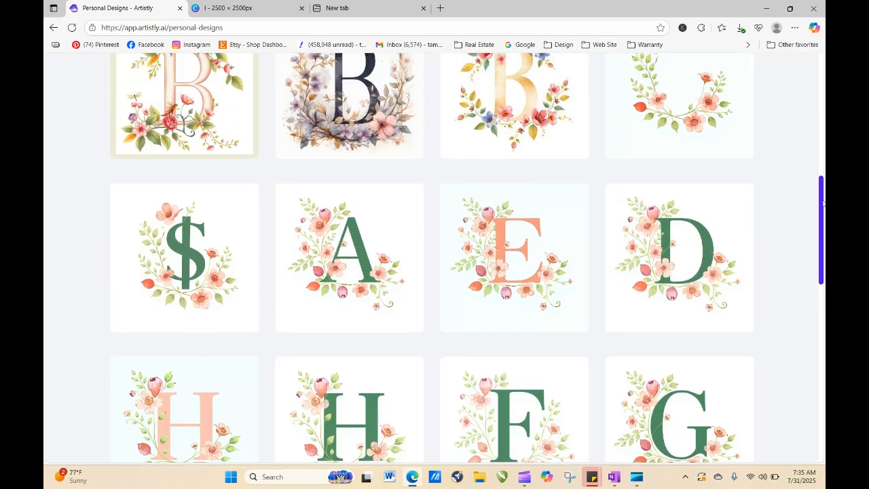
mouse_move(683, 200)
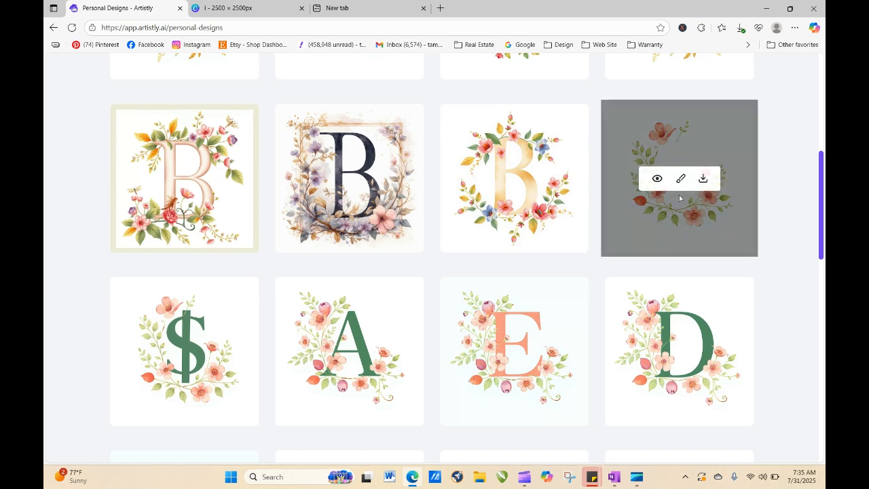
click(657, 178)
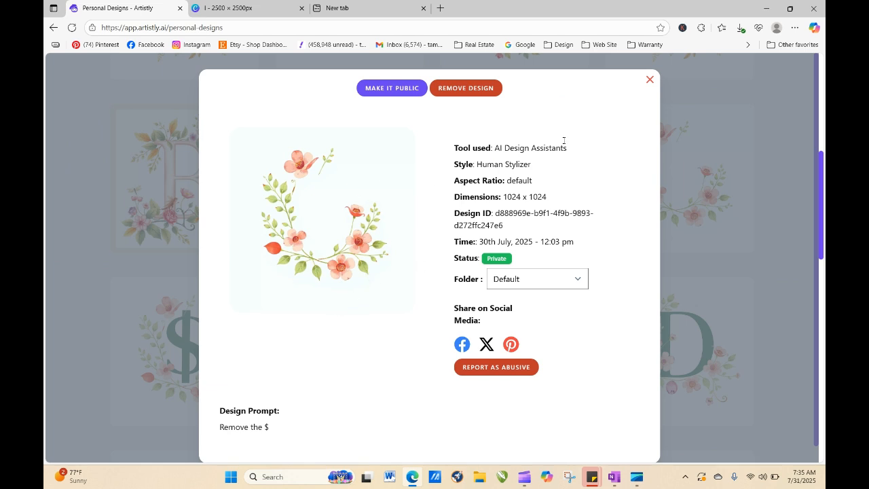
click(649, 80)
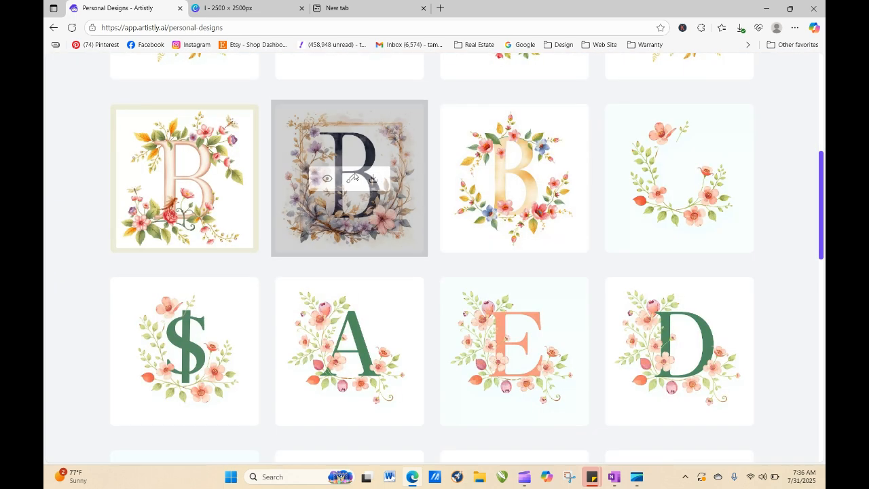
- Switch to the Canva 2500 × 2500px design and duplicate page 3 with the floral letter C
click(258, 13)
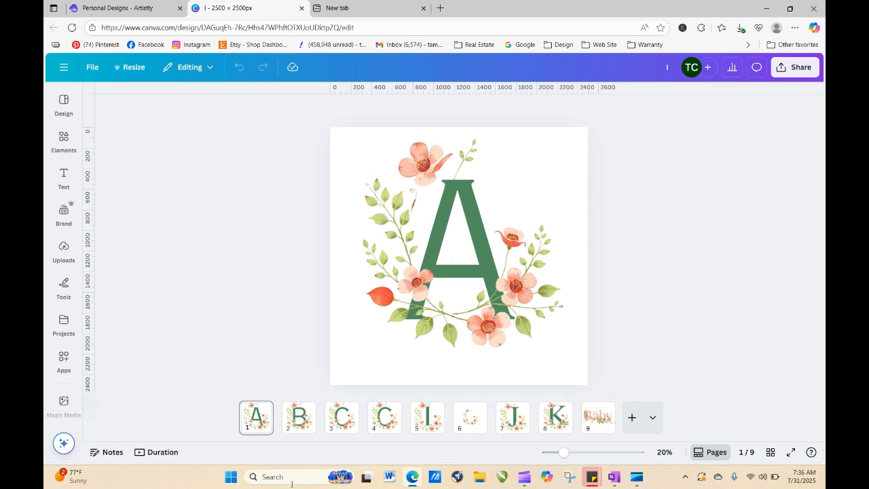
click(345, 418)
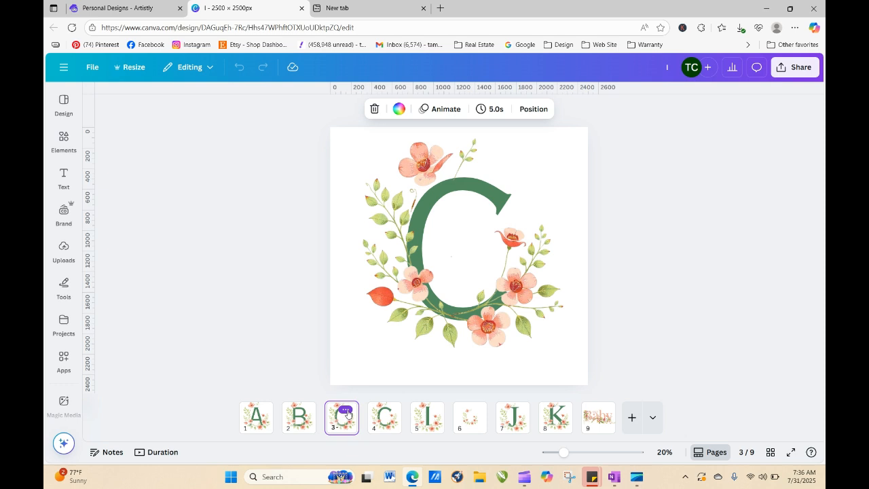
click(346, 411)
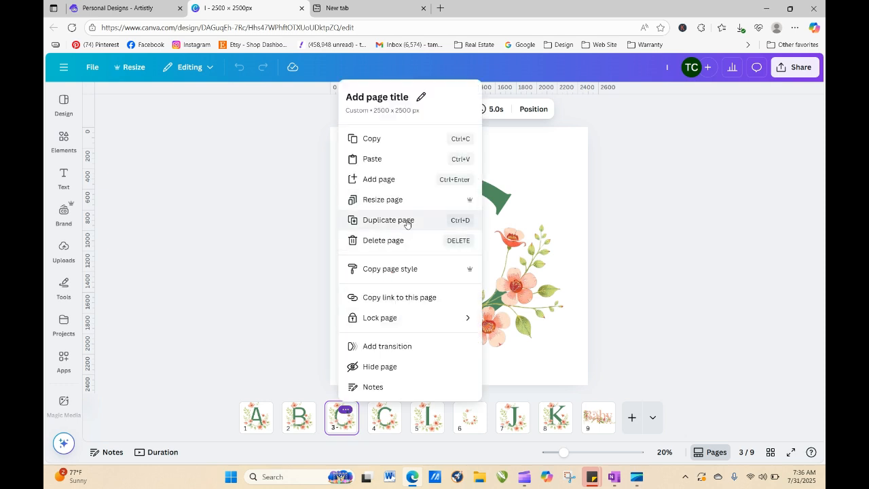
click(269, 269)
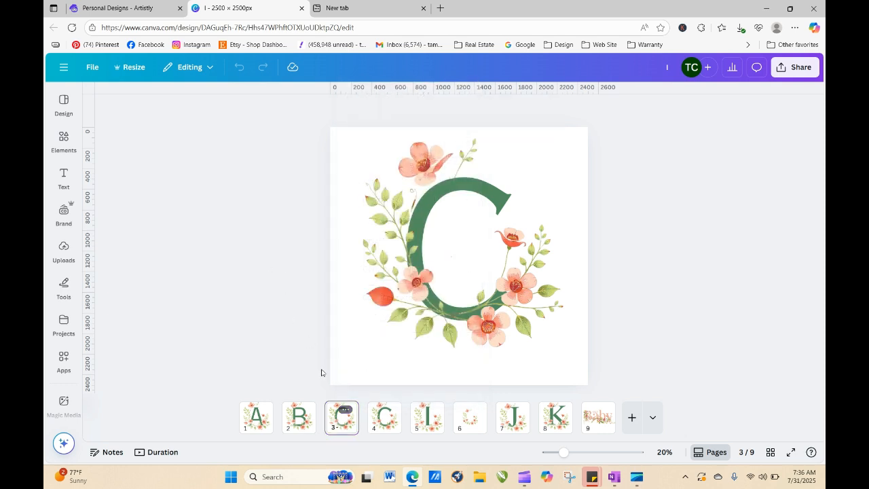
click(345, 410)
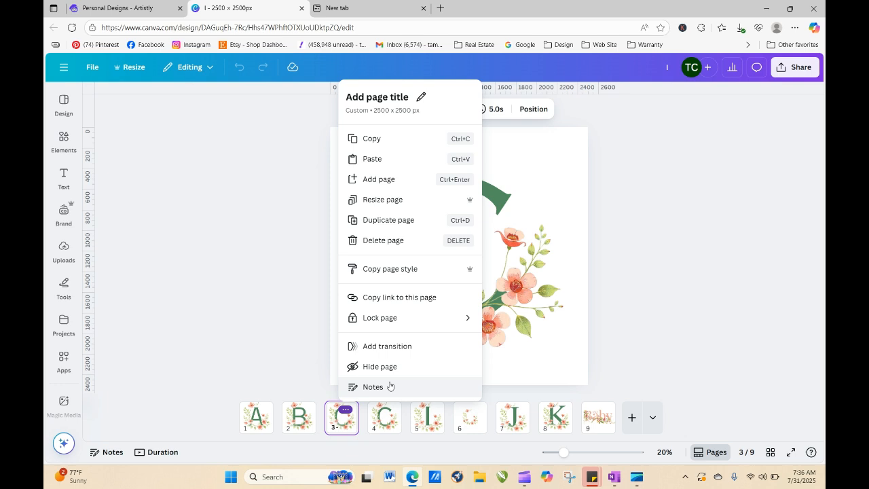
click(397, 223)
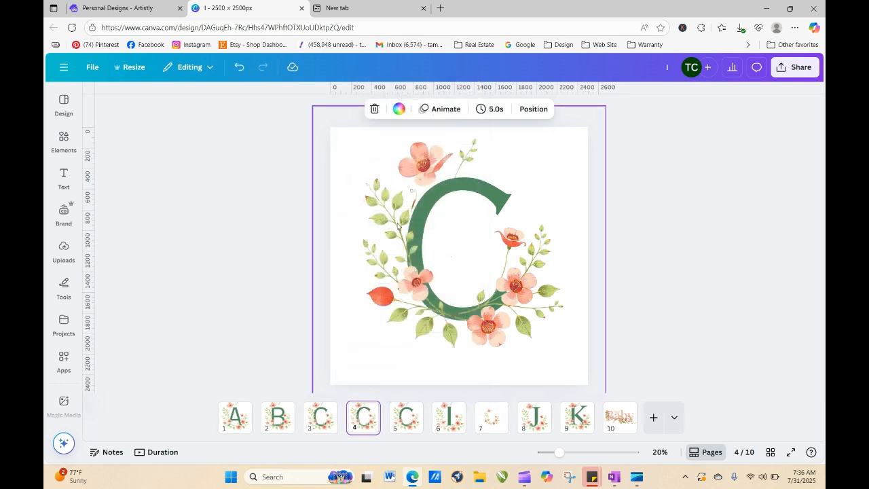
- Move the floral artwork on the duplicated page away from the letter C toward the lower left corner
click(478, 210)
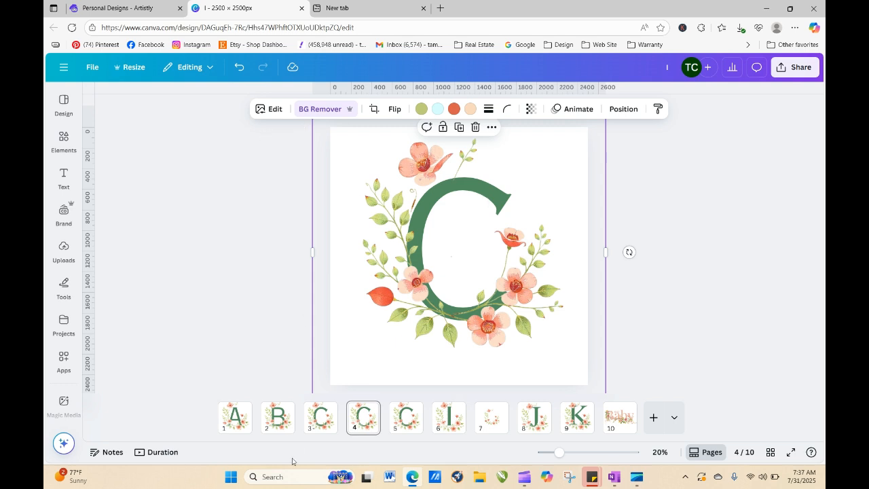
drag(532, 248, 425, 280)
drag(479, 246, 438, 250)
- Replace the letter C on page 4 with D and move the floral artwork completely off the page
click(495, 198)
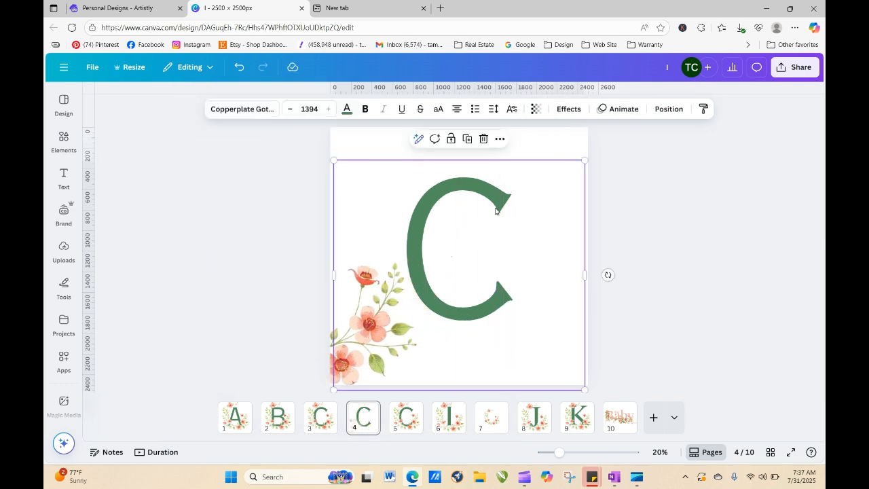
double_click(496, 210)
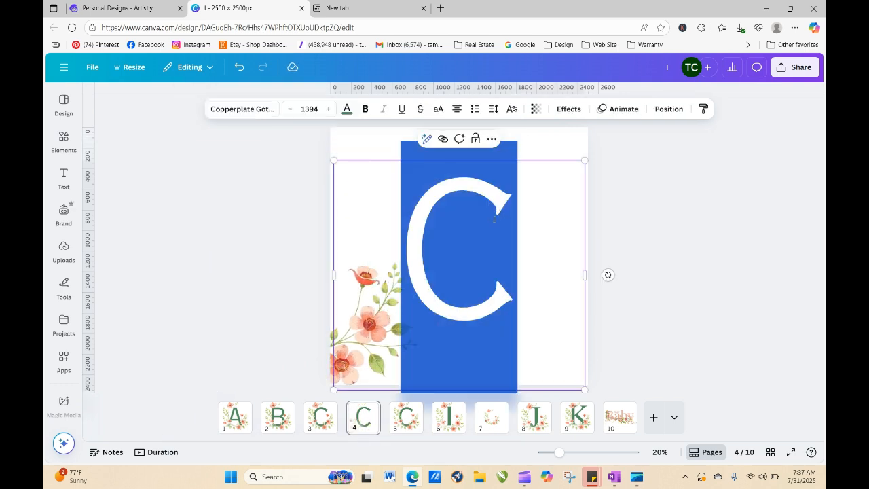
text(D)
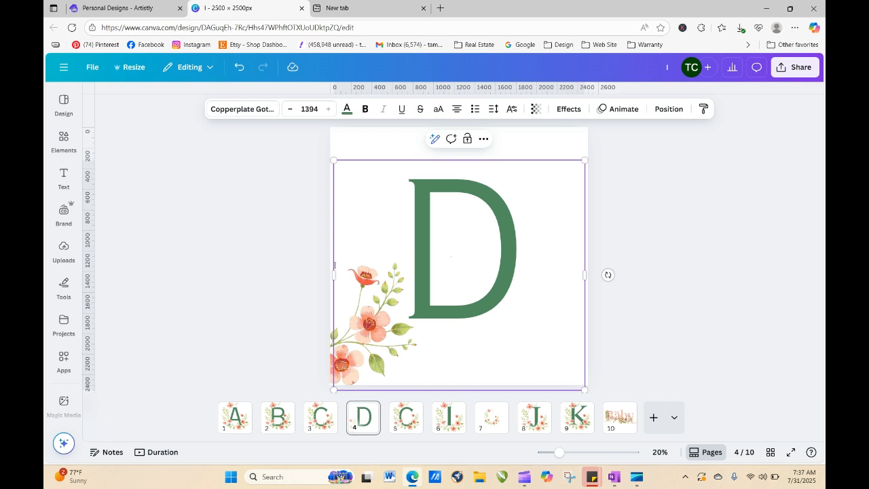
click(232, 271)
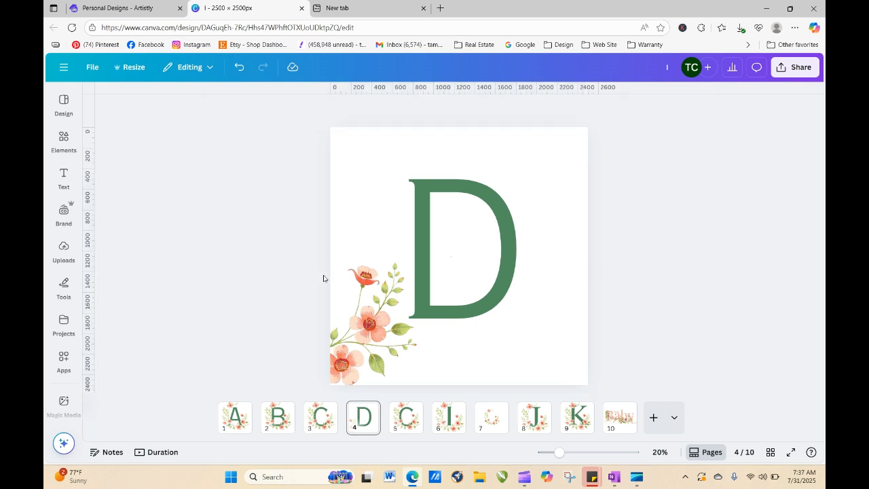
drag(371, 314, 88, 276)
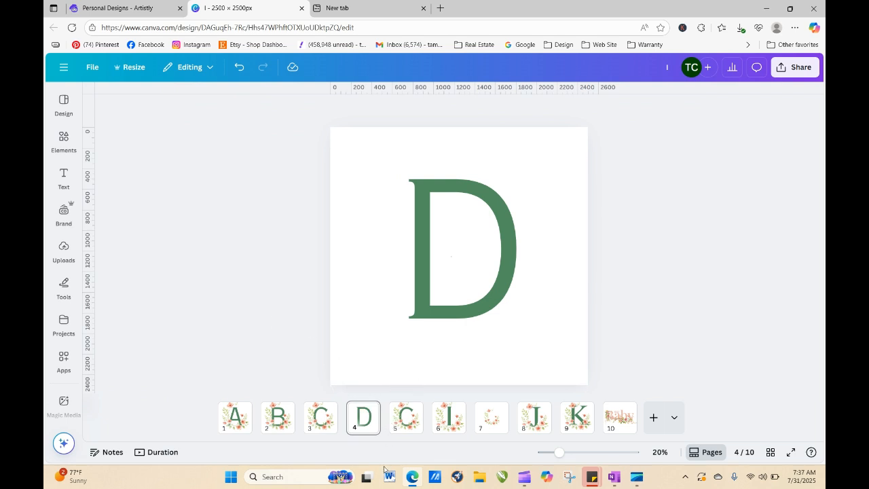
click(367, 410)
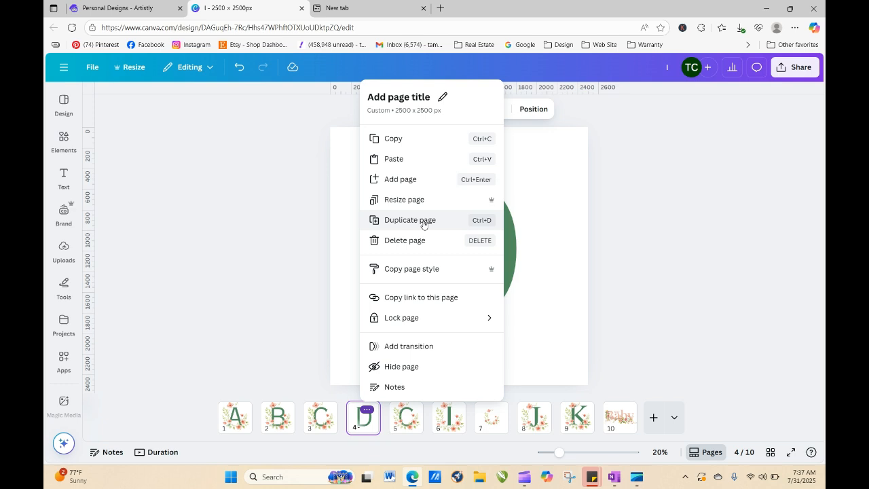
click(705, 230)
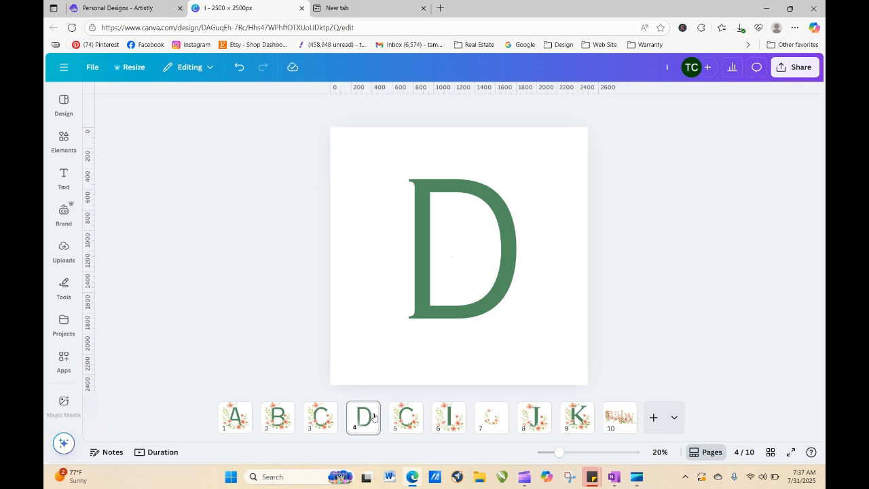
click(418, 290)
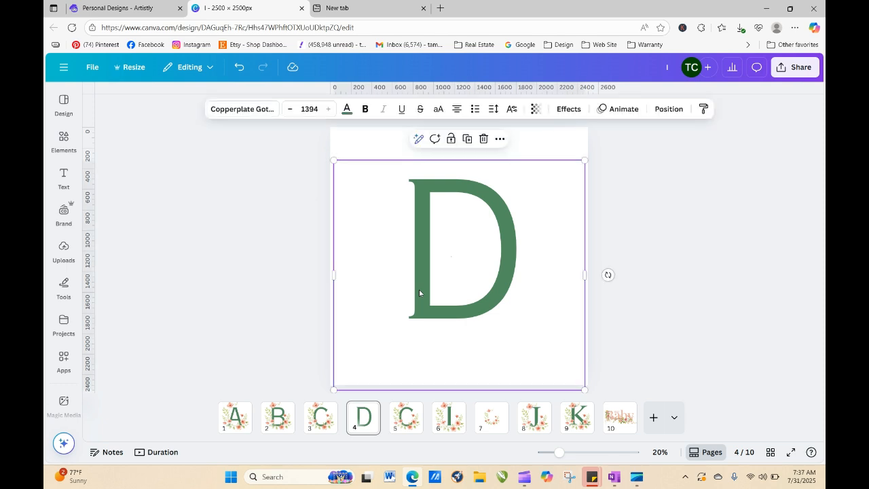
click(366, 410)
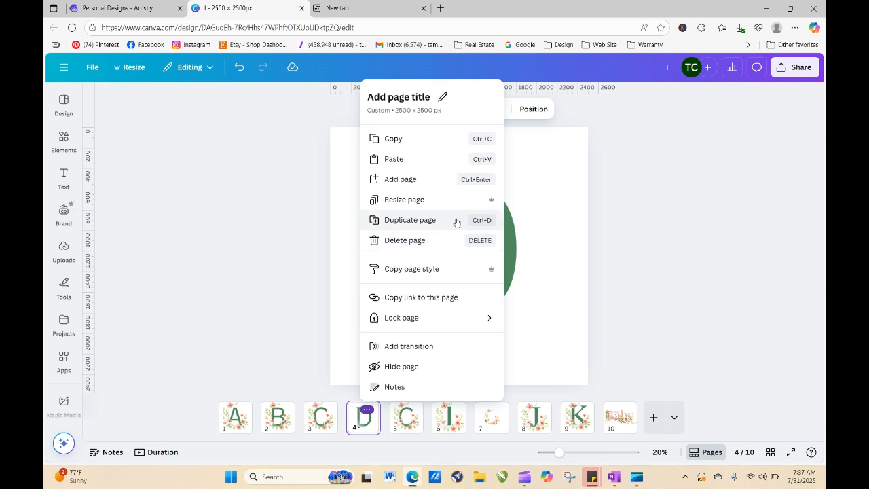
click(267, 169)
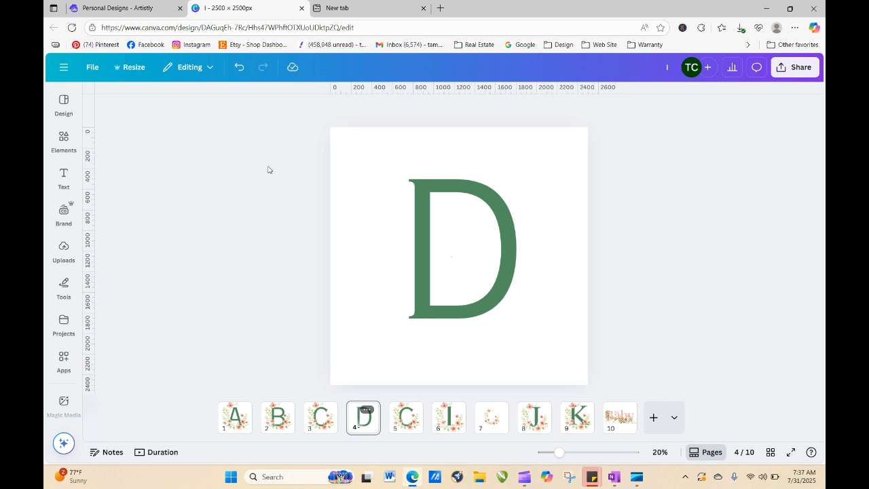
click(367, 410)
click(295, 283)
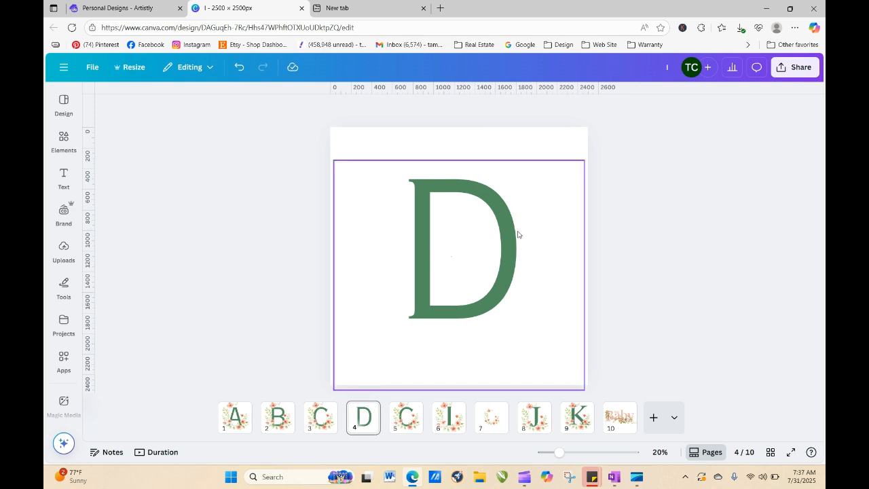
- Duplicate page 4 with the plain letter D once and dismiss the battery notifications
click(366, 410)
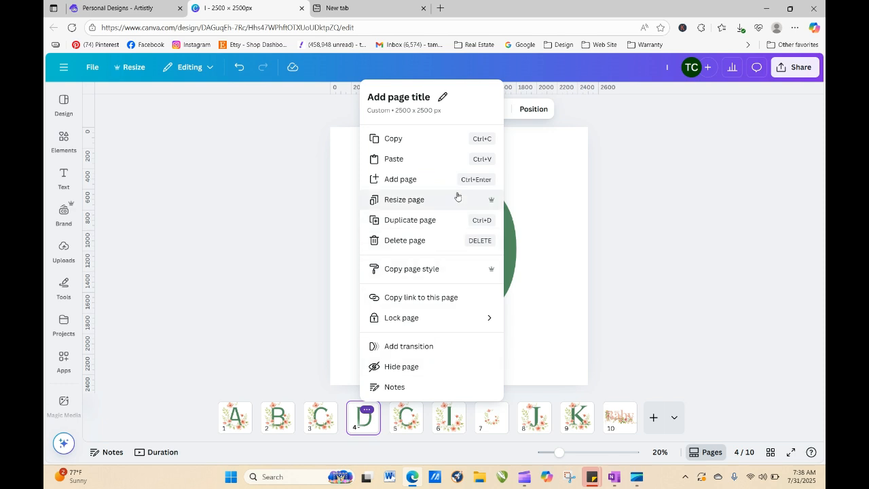
key(ctrl+d)
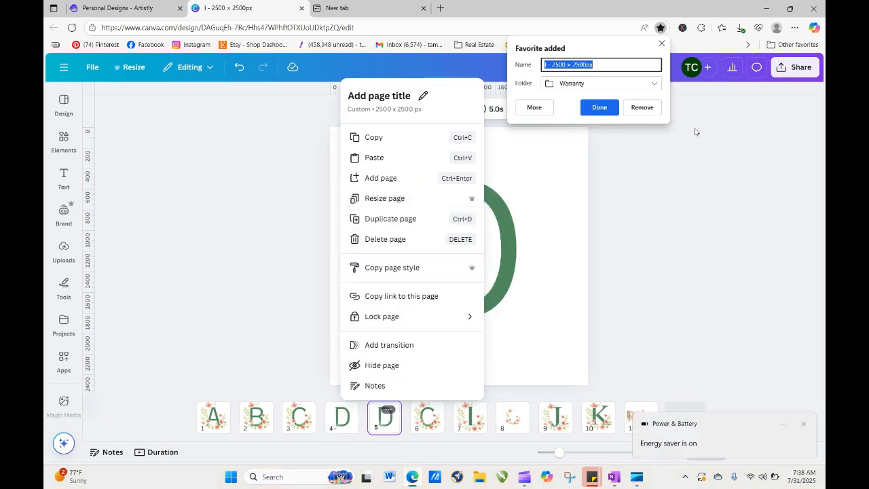
click(802, 426)
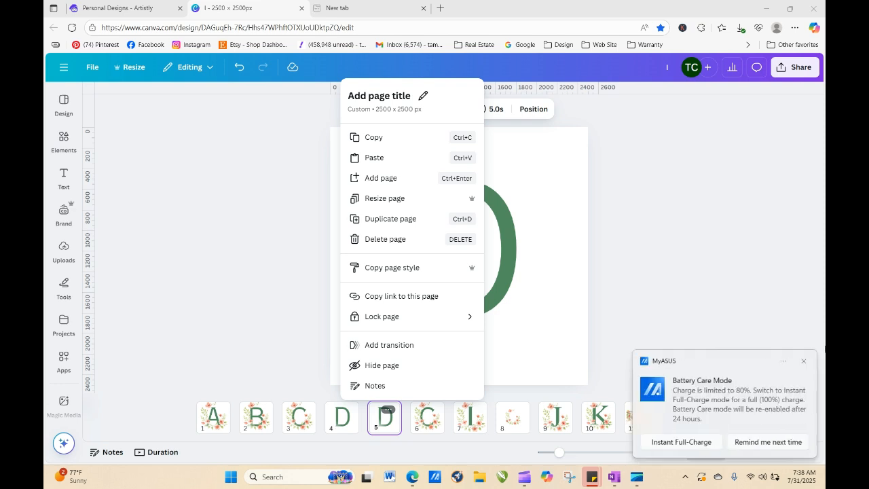
click(803, 361)
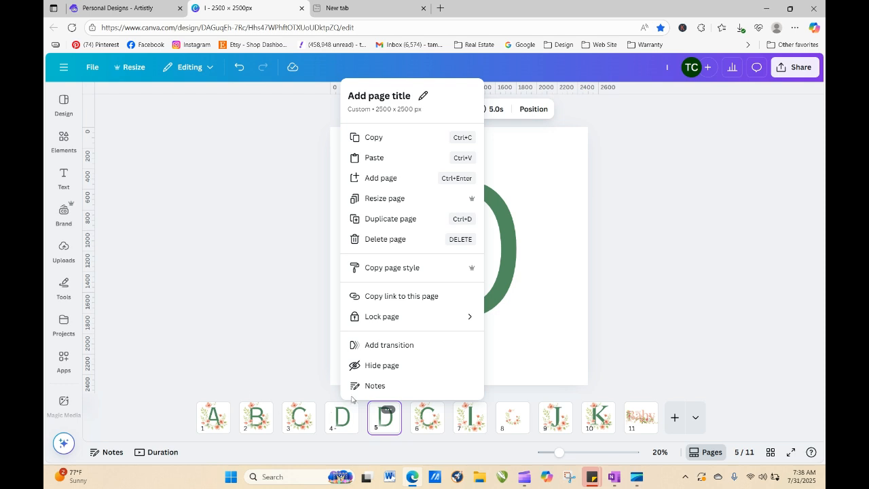
- Keep duplicating the plain letter D page until D pages fill positions 4 through 19
click(409, 219)
key(ctrl+d)
key(ctrl+d)
key(ctrl+d)
key(ctrl+d)
key(ctrl+d)
key(ctrl+d)
key(ctrl+d)
key(ctrl+d)
key(ctrl+d)
key(ctrl+d)
key(ctrl+d)
key(ctrl+d)
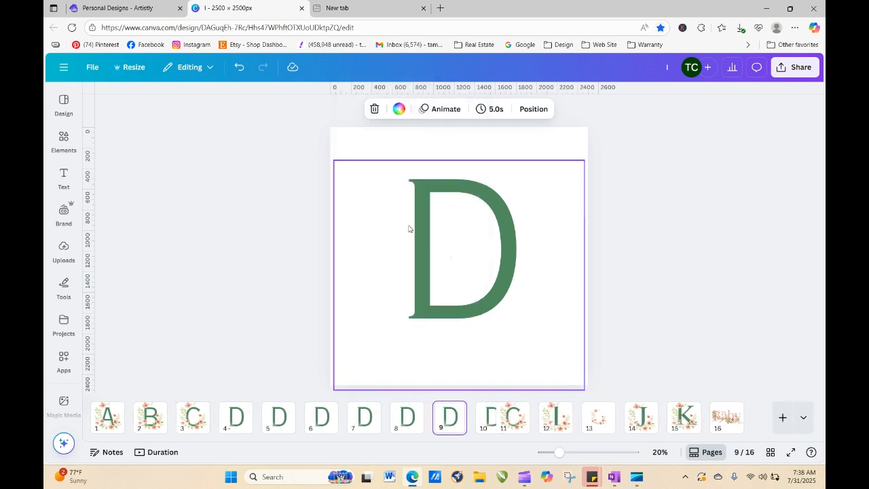
key(ctrl+d)
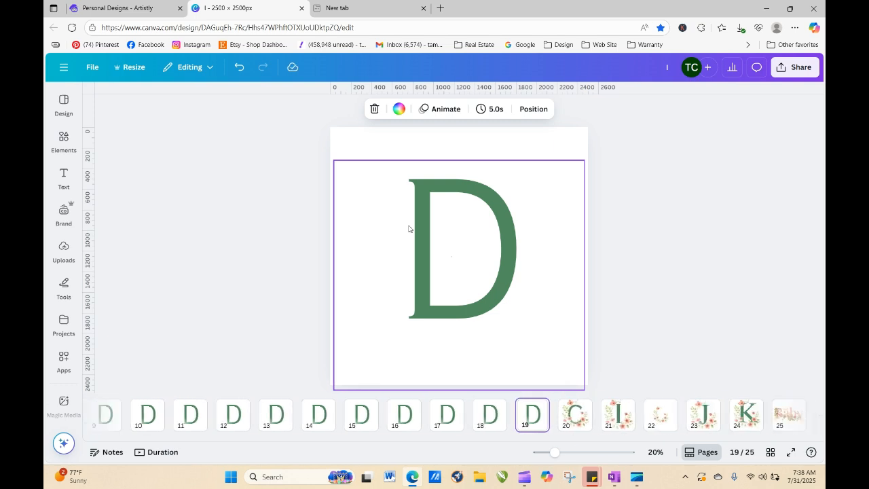
- Replace the letter D on page 5 with E
drag(517, 440, 234, 443)
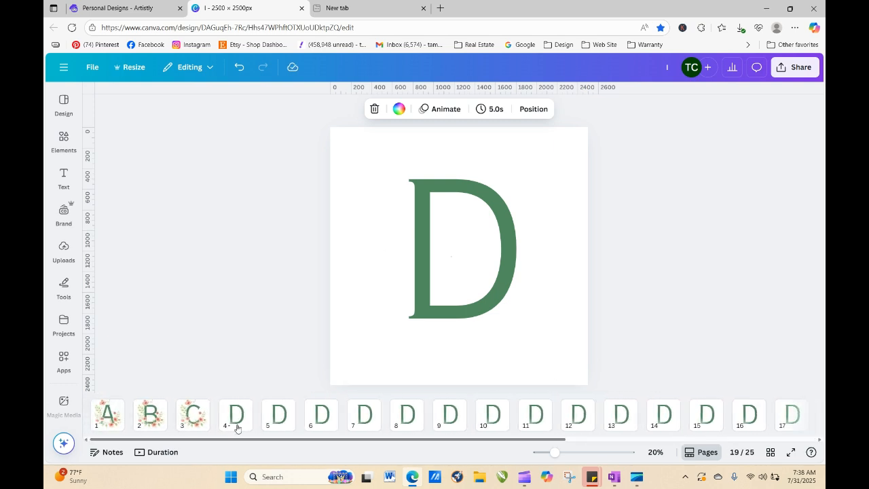
click(280, 421)
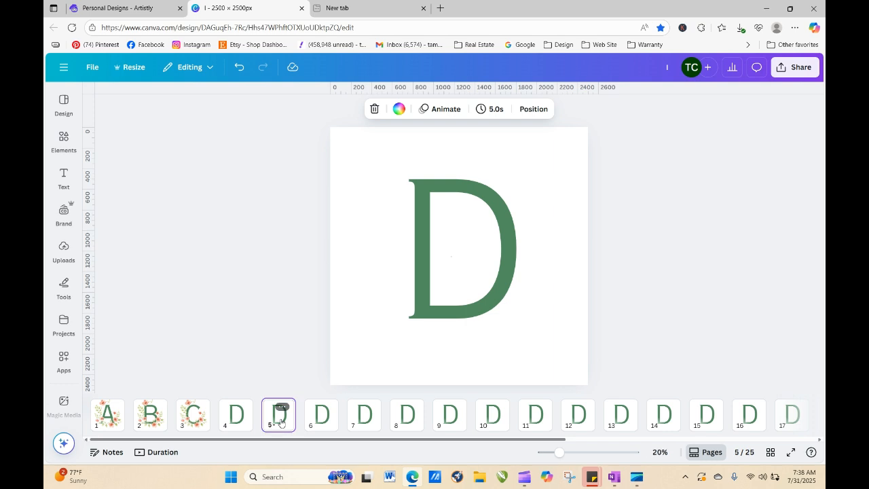
click(420, 272)
click(420, 273)
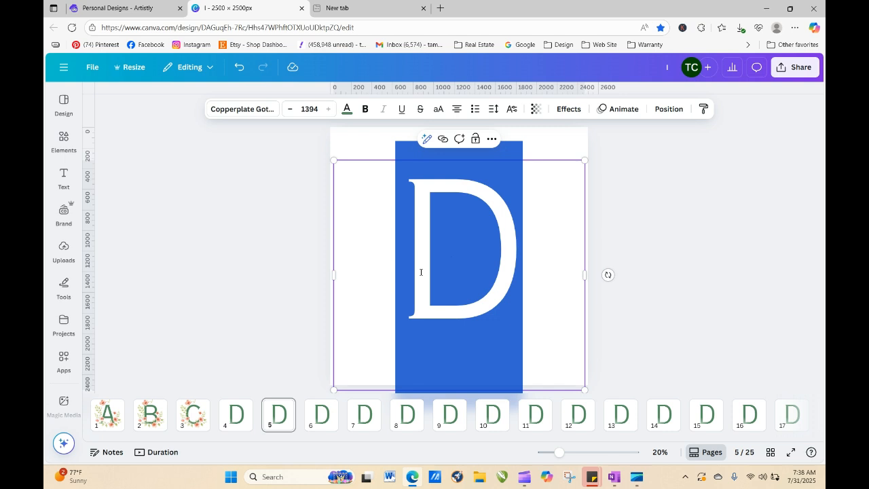
text(E)
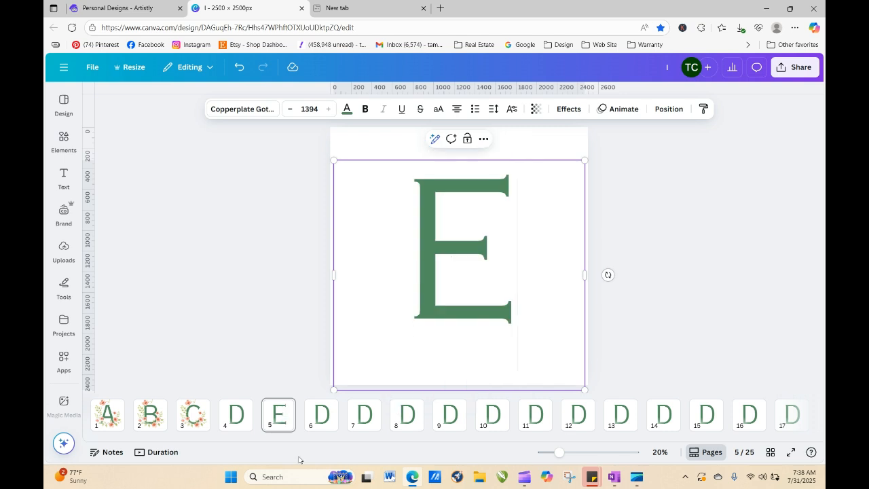
- Replace the letter D on page 6 with F
click(321, 416)
click(437, 285)
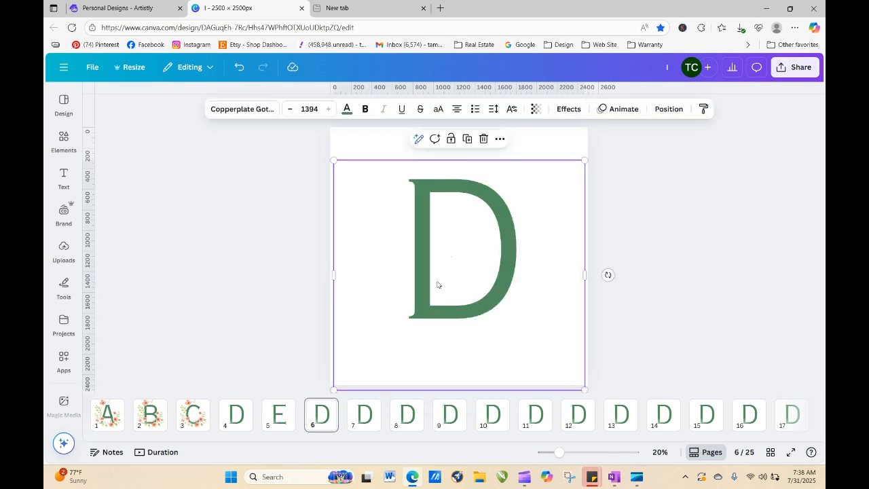
double_click(474, 265)
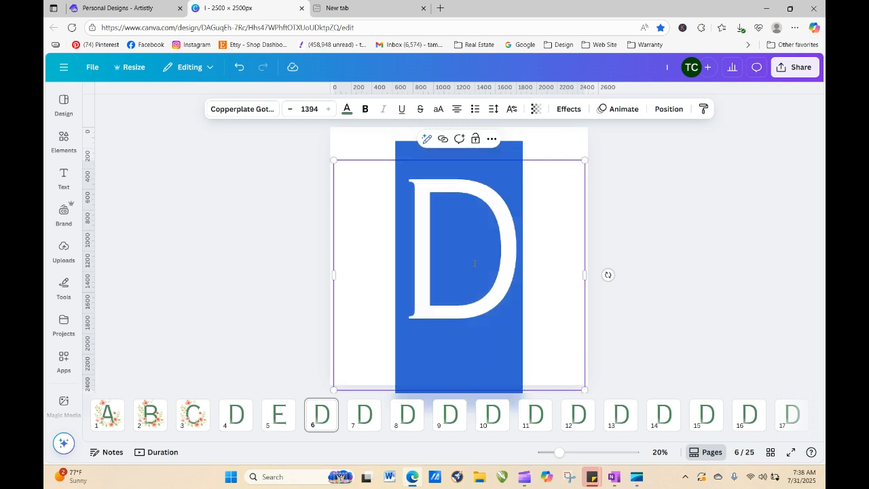
text(F)
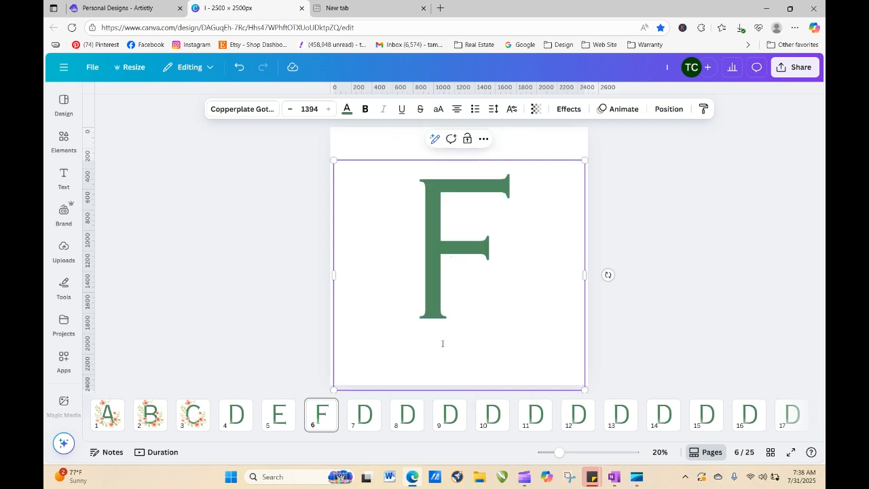
- Replace the letter D on page 7 with G
click(365, 416)
click(451, 309)
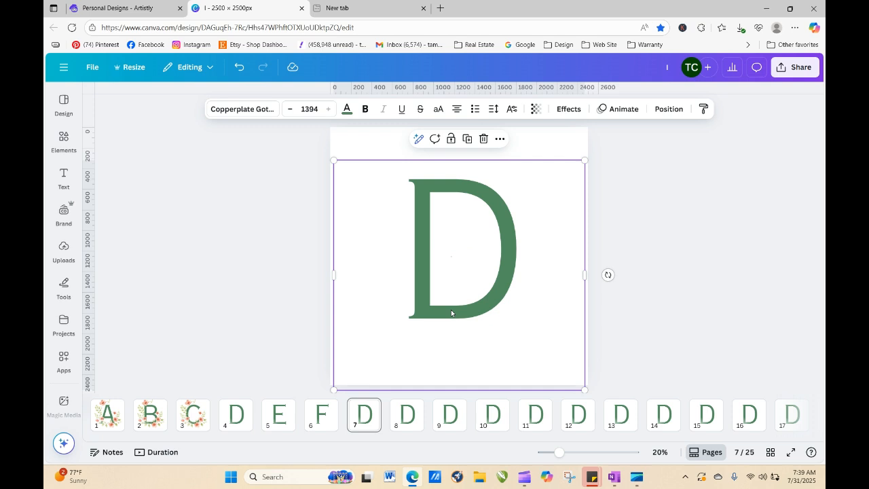
double_click(450, 310)
text(G)
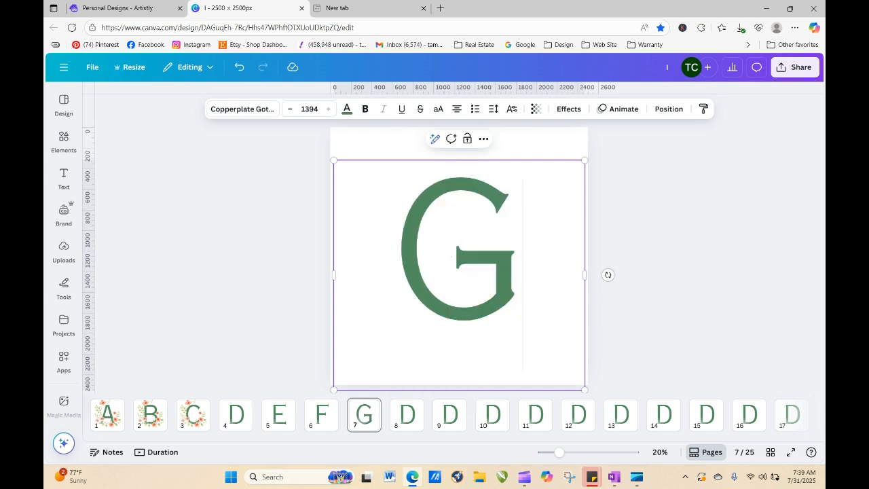
- Change the letter on page 7 to H and deselect the text
double_click(490, 266)
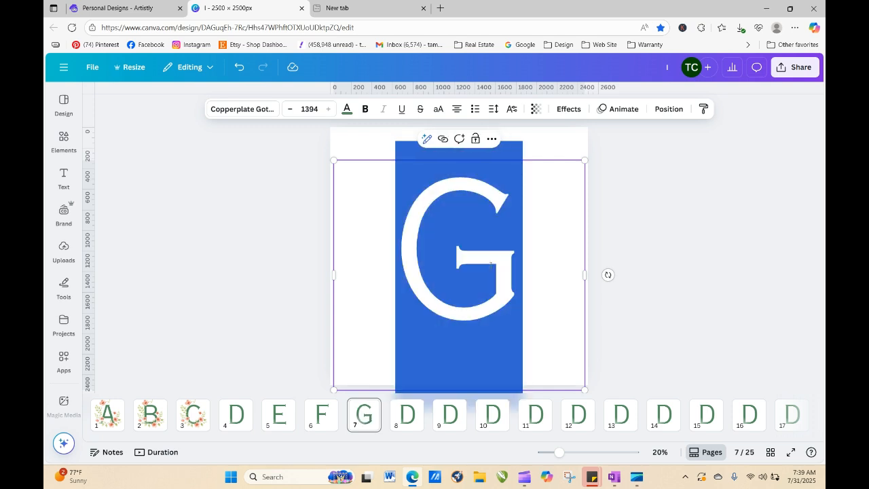
text(H)
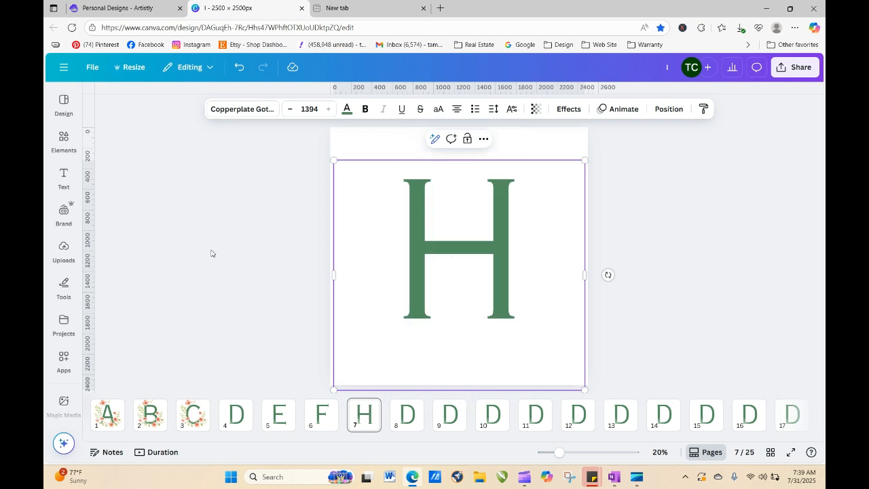
click(183, 254)
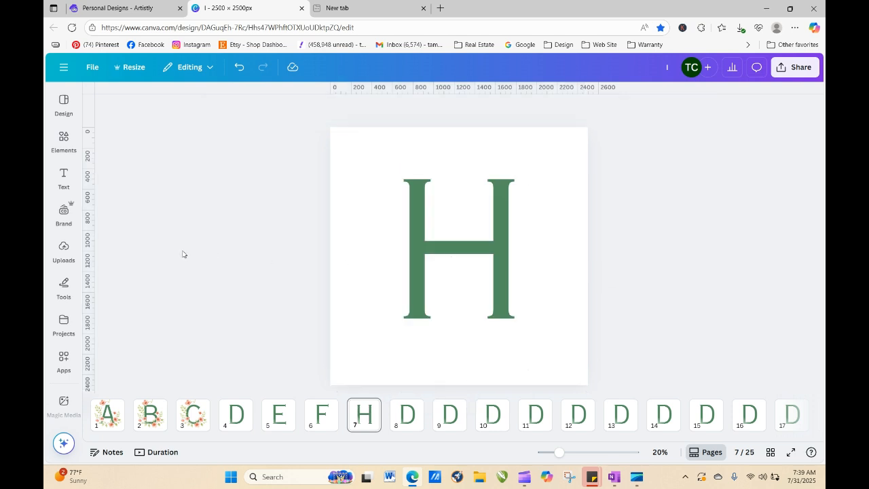
- Copy the floral artwork from the letter C page and paste it over the letter D on page 4
click(205, 418)
click(393, 278)
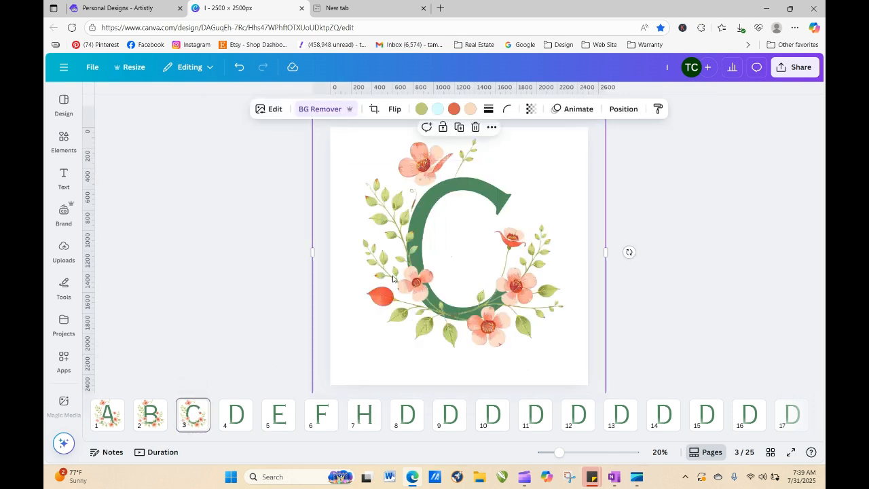
right_click(392, 278)
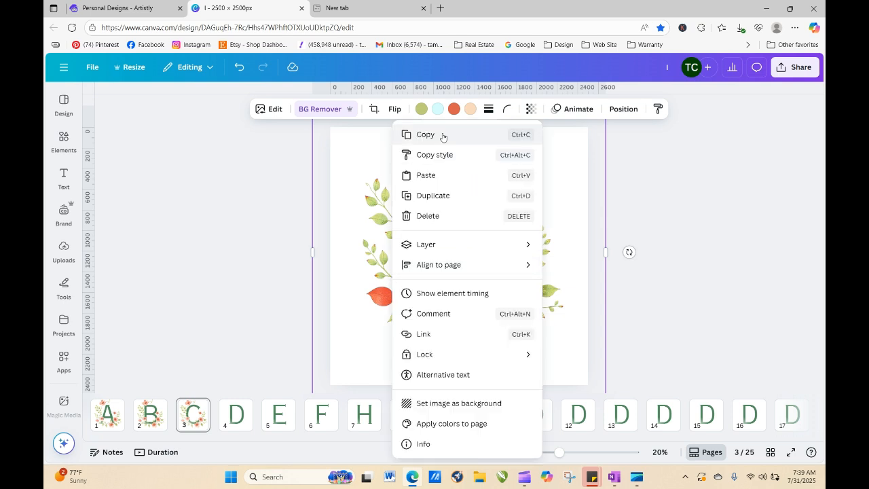
click(442, 136)
click(237, 413)
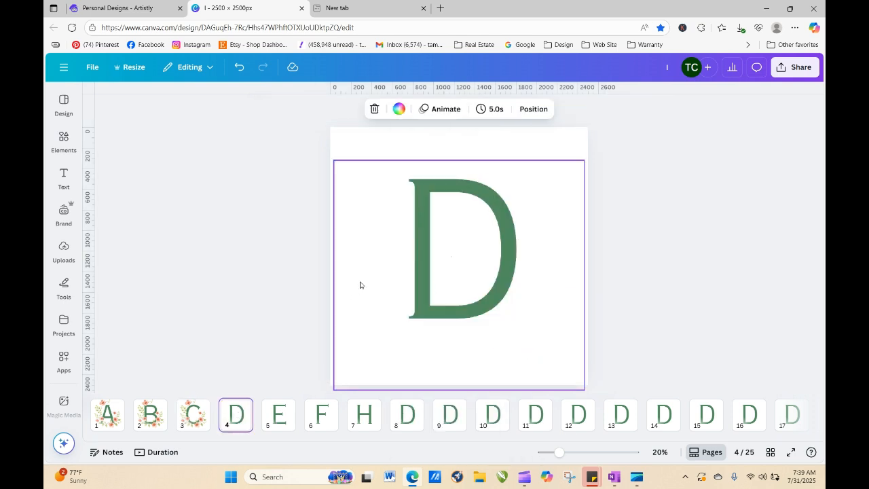
right_click(393, 249)
click(444, 215)
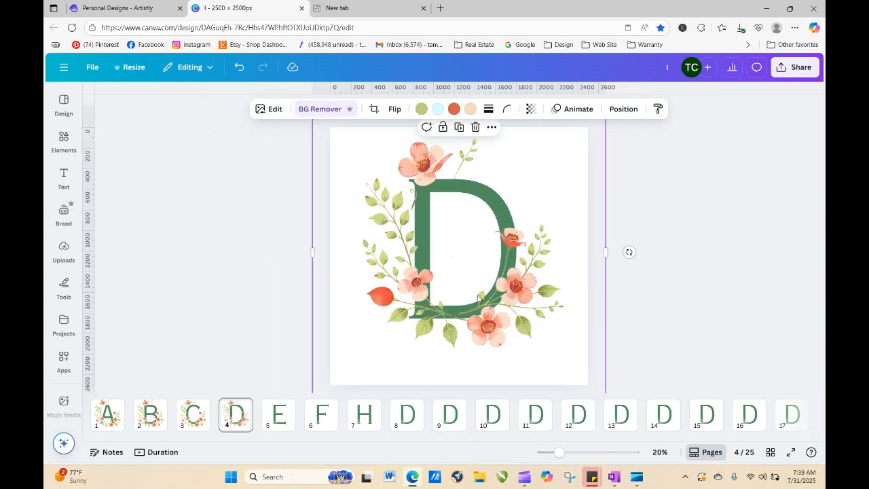
- Paste the copied floral artwork over the letter E on page 5 and the letter F on page 6
click(279, 415)
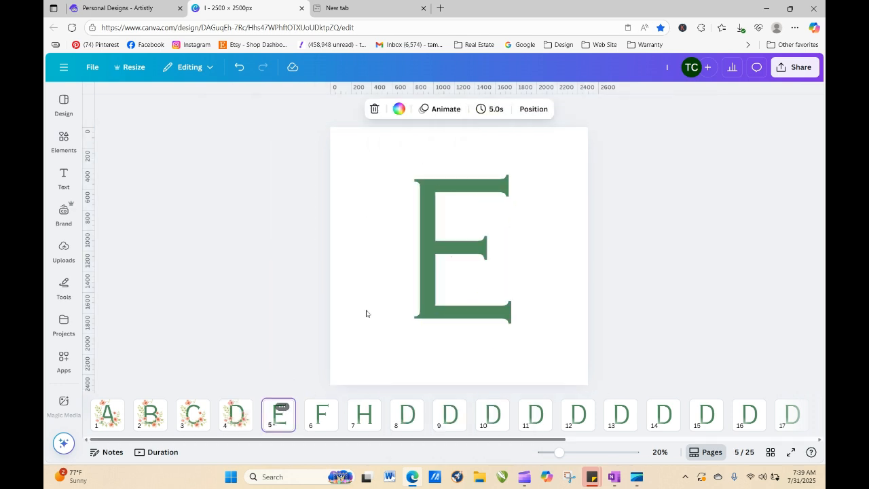
right_click(413, 272)
click(451, 216)
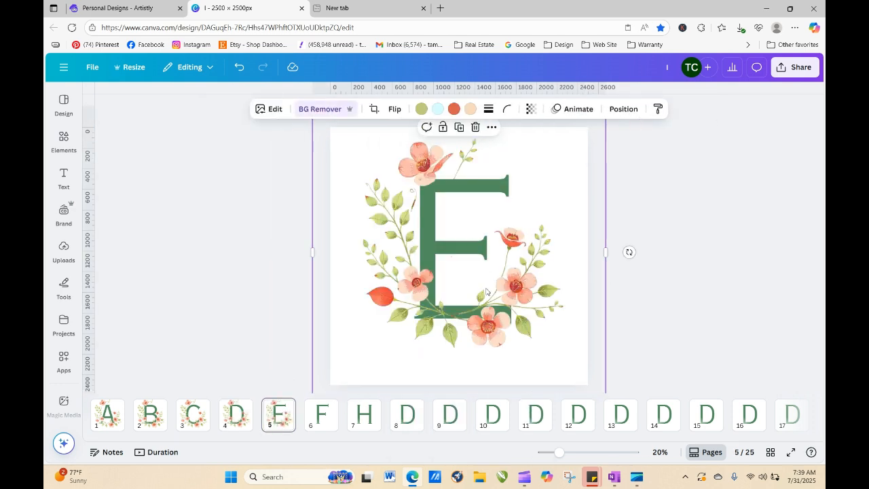
click(321, 414)
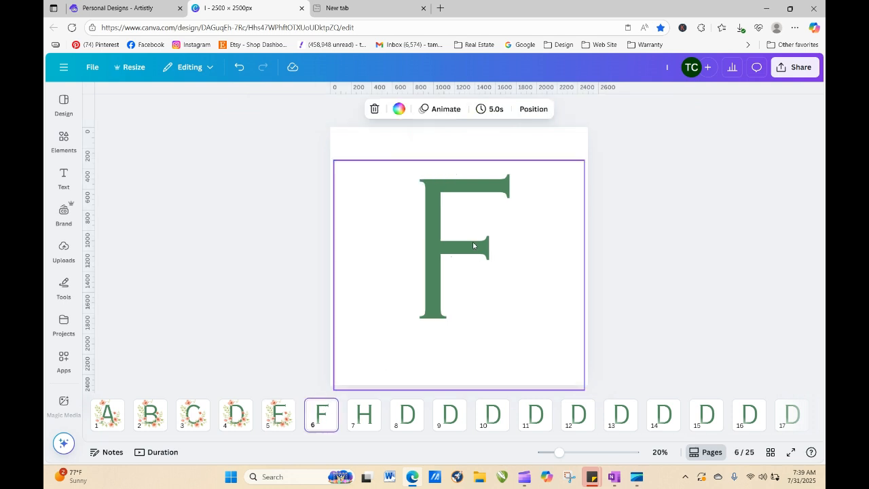
right_click(473, 245)
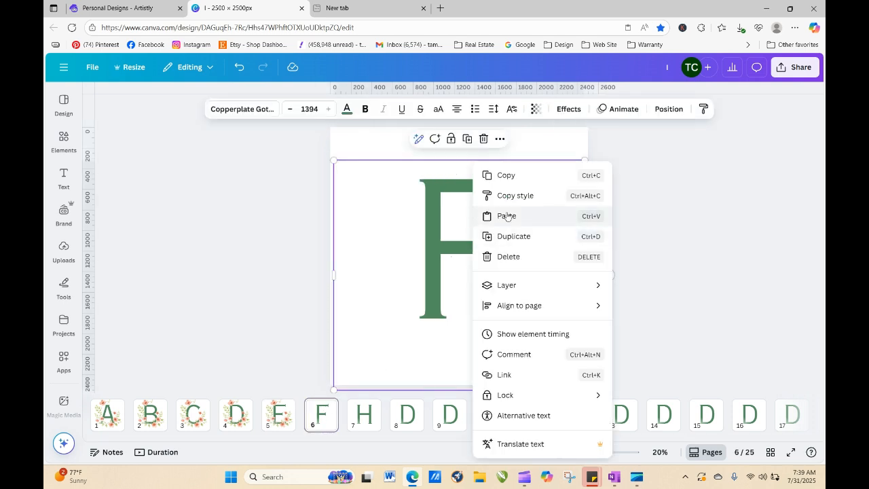
click(506, 216)
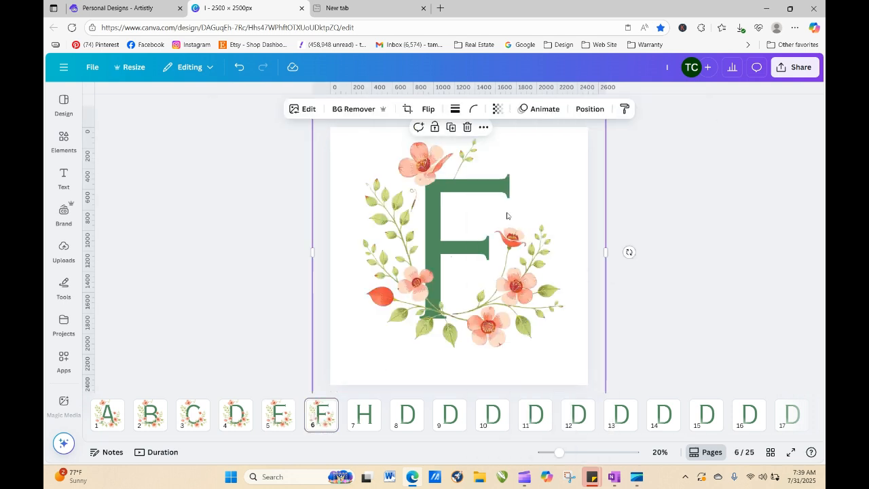
- Paste the copied floral artwork over the letter H on page 7 and deselect it
click(358, 427)
right_click(482, 263)
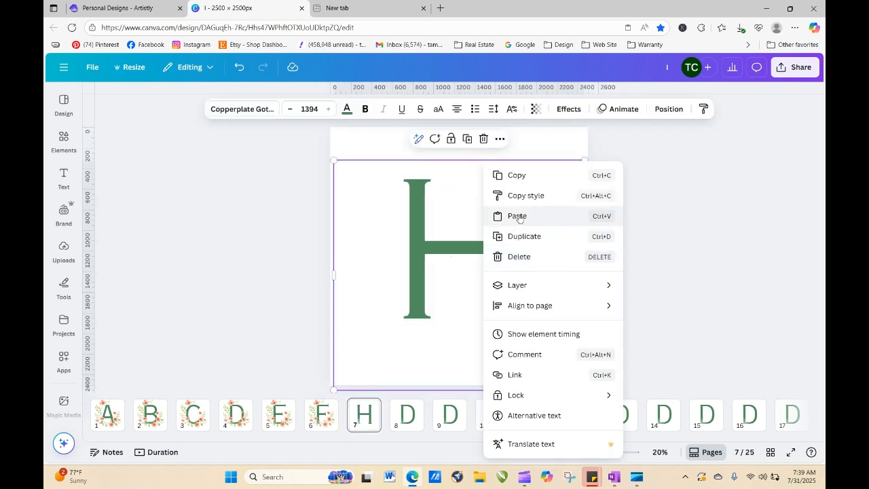
click(518, 216)
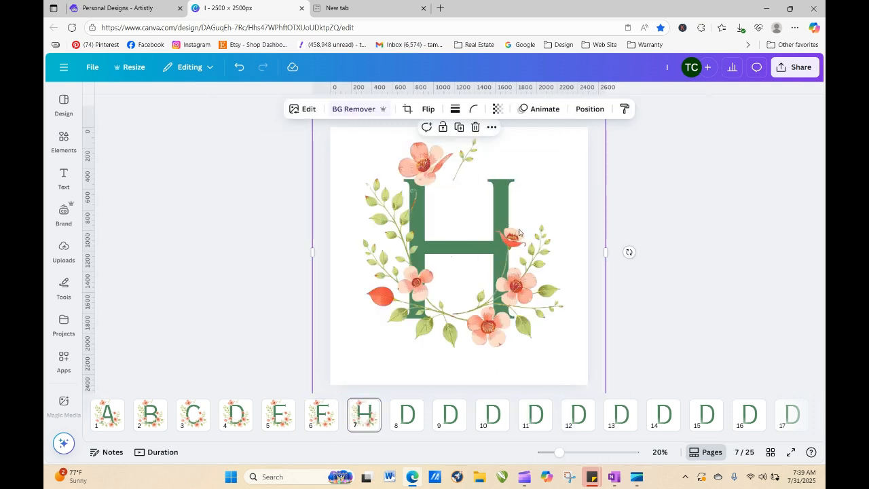
click(234, 254)
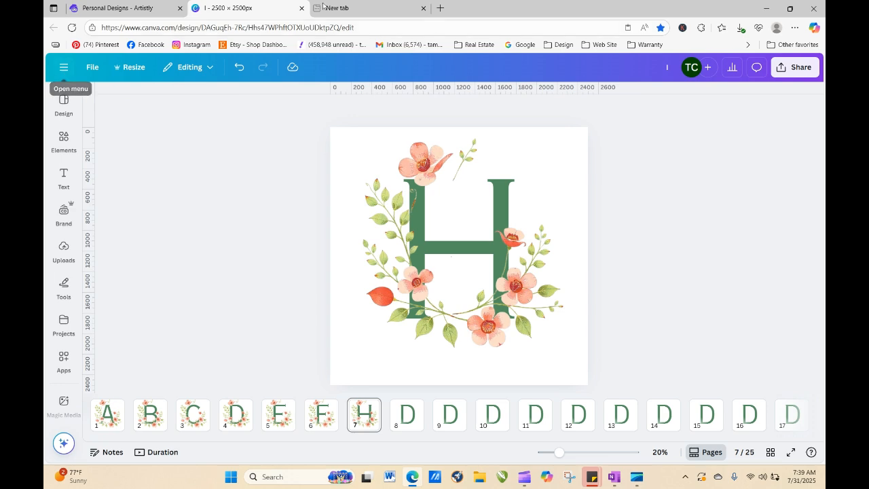
- Open the Canva home page from the Design bookmarks and create a new custom 2500 × 2500 px design
click(415, 5)
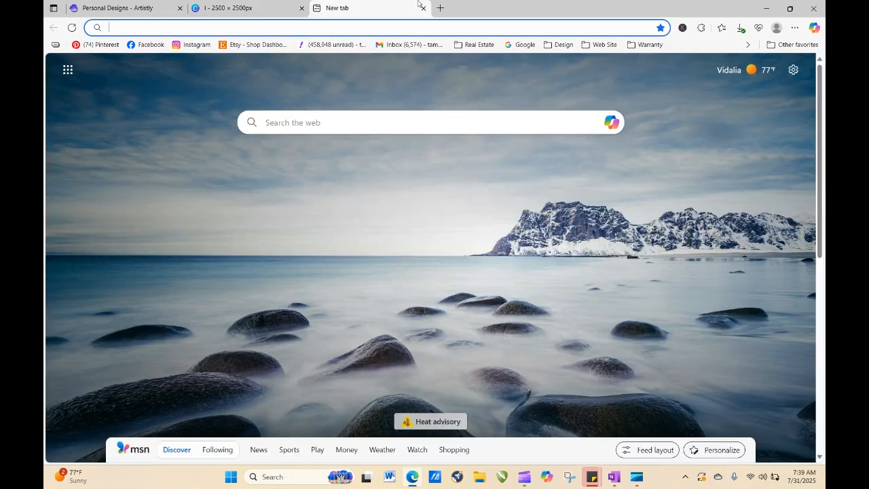
click(558, 45)
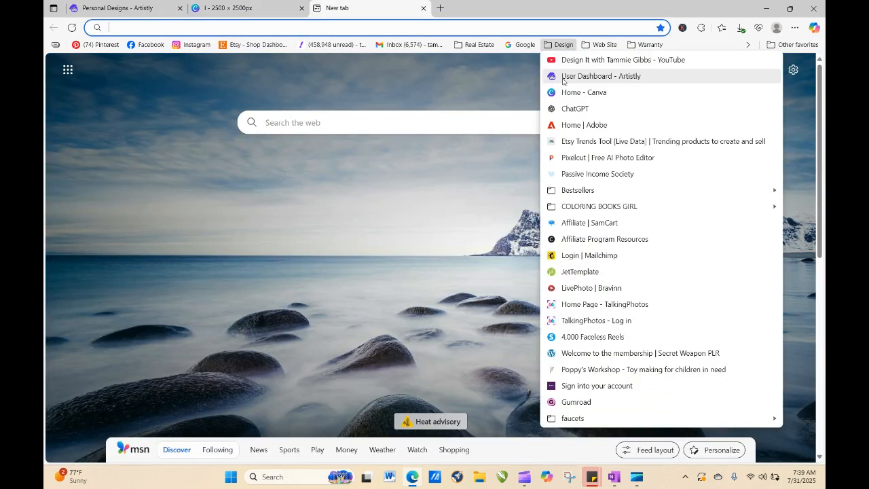
click(564, 95)
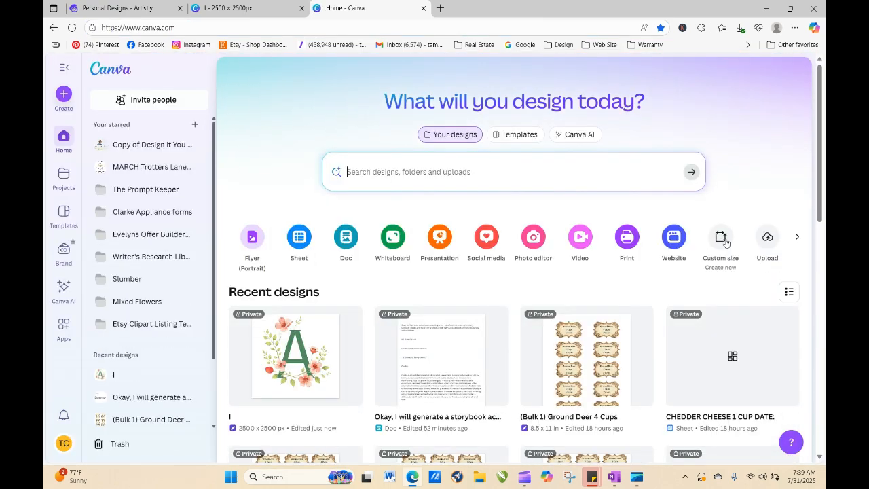
click(720, 241)
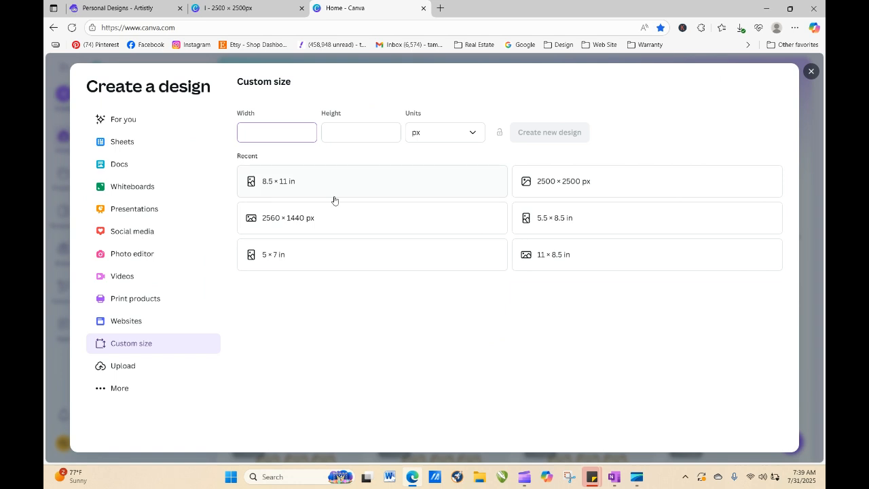
click(529, 171)
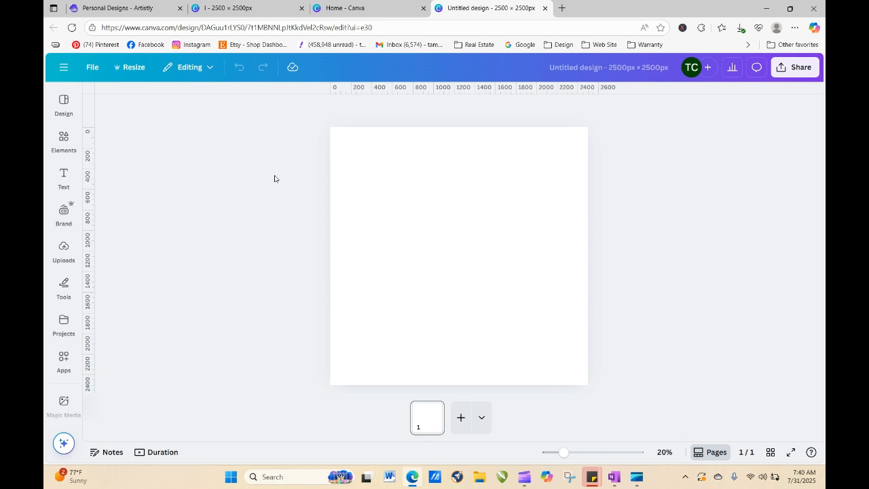
- Try to copy the green letter D text on page 9 of the letter design for use in the new design
click(358, 8)
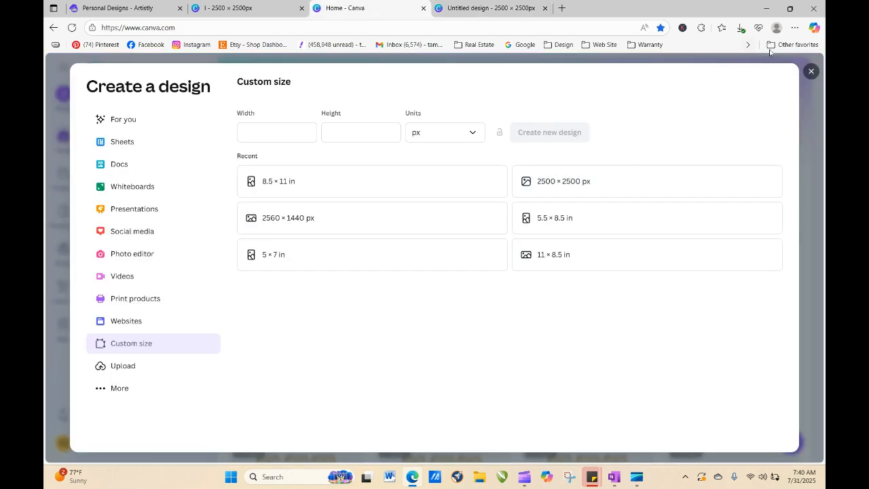
click(237, 9)
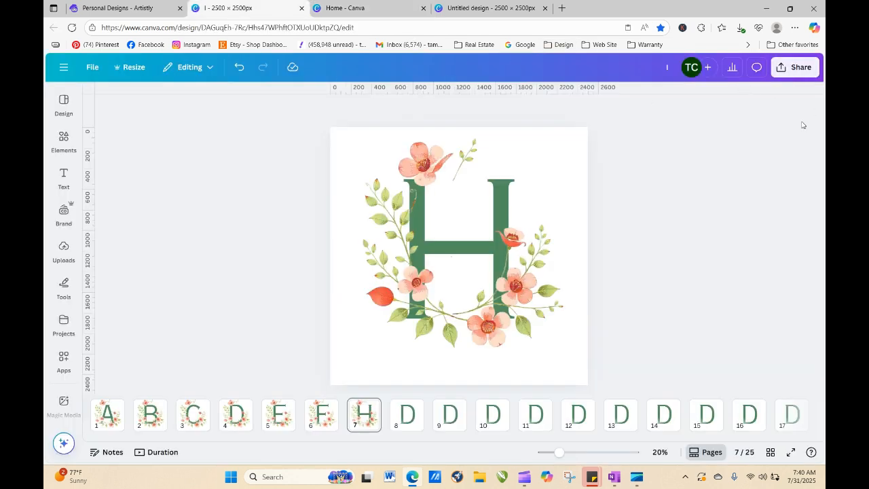
right_click(450, 406)
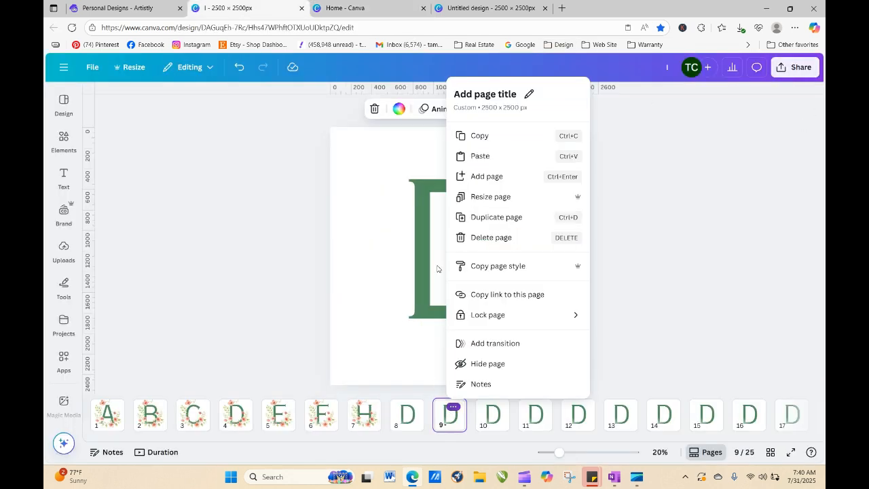
click(418, 232)
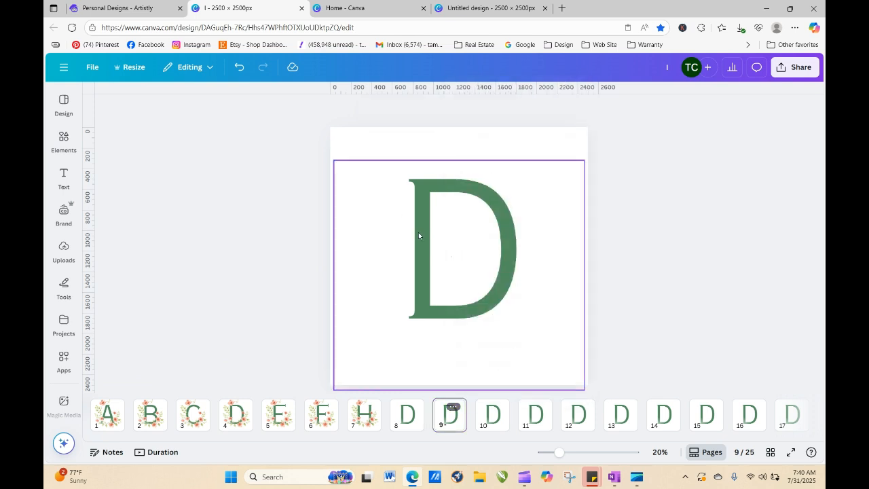
right_click(418, 232)
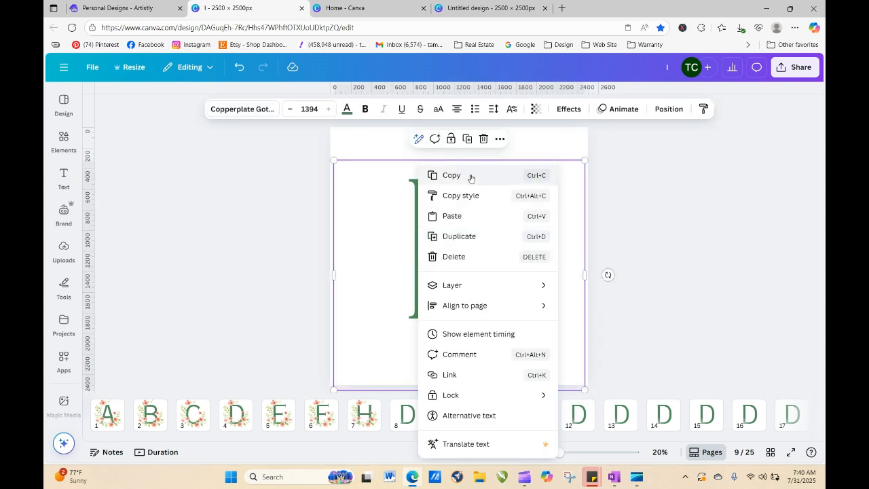
click(488, 9)
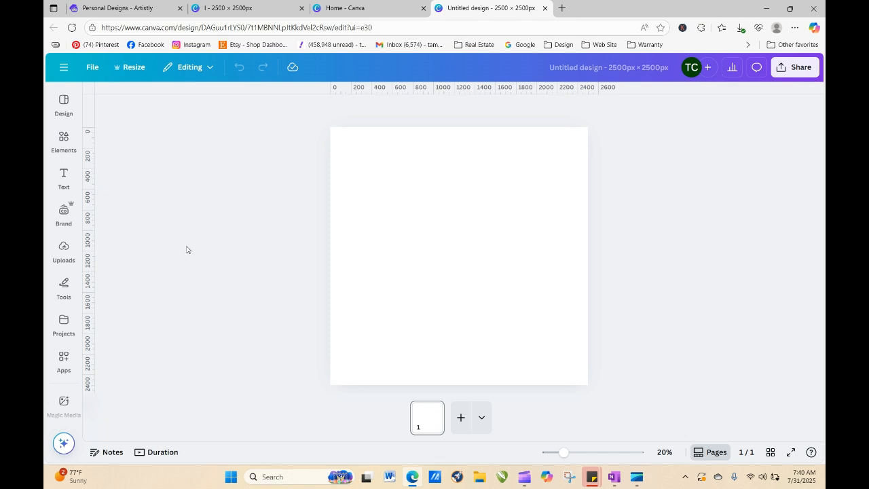
- Browse the saved projects from the blank design and look through the pages of the floral letter design
click(64, 324)
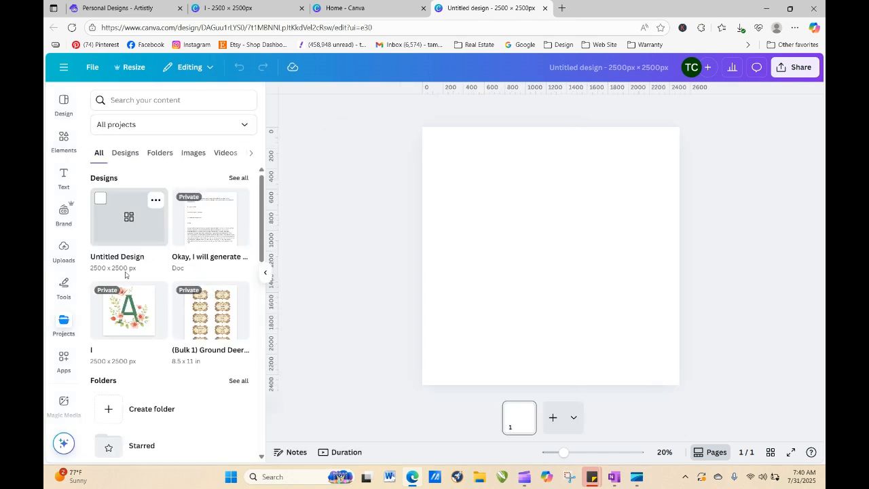
click(128, 314)
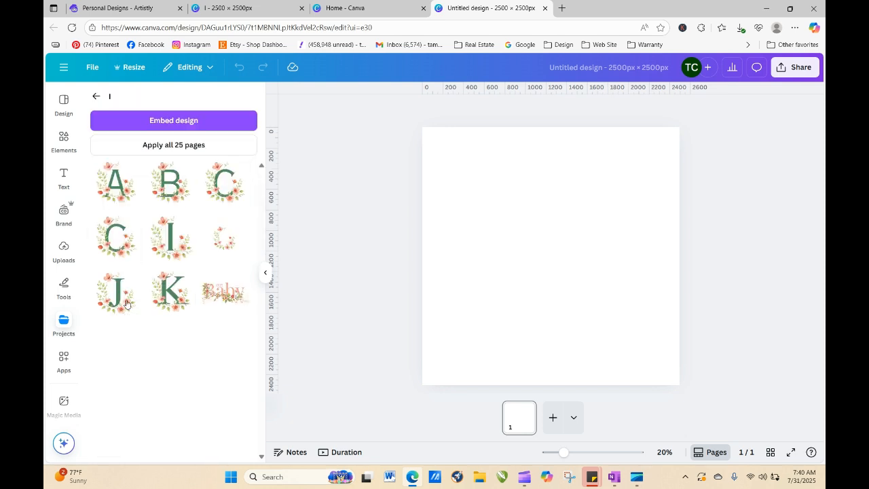
click(96, 97)
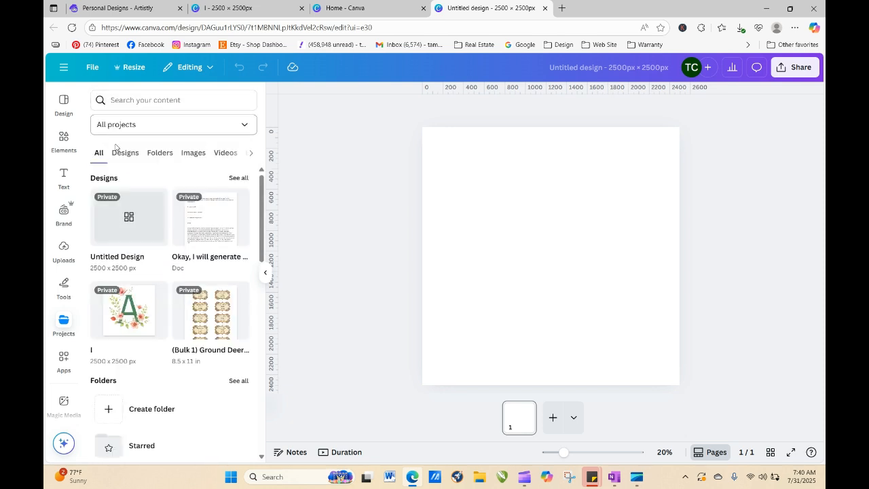
click(131, 313)
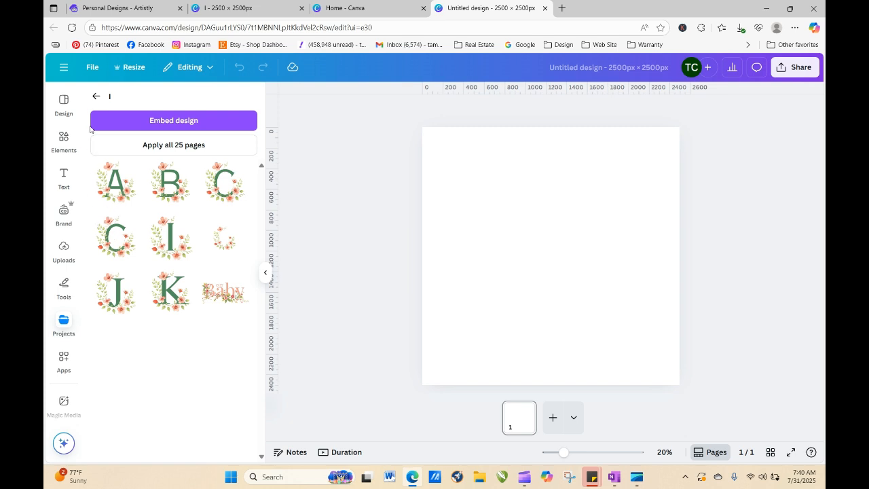
click(96, 96)
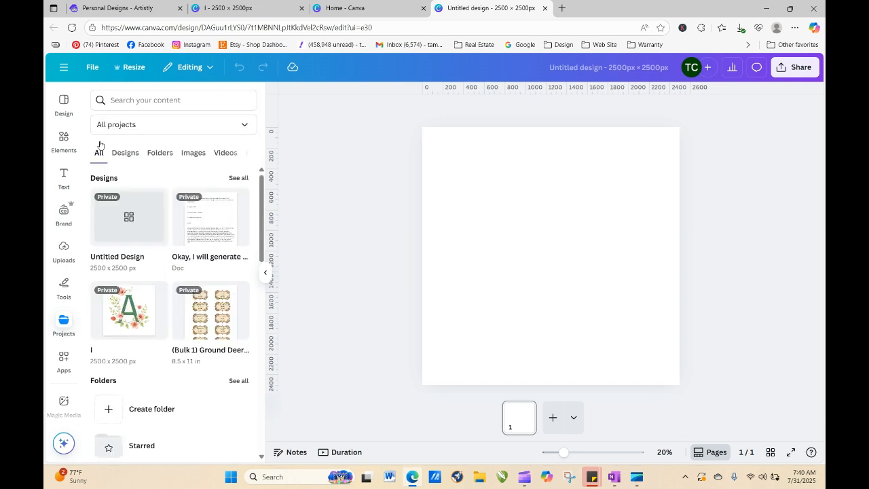
click(121, 229)
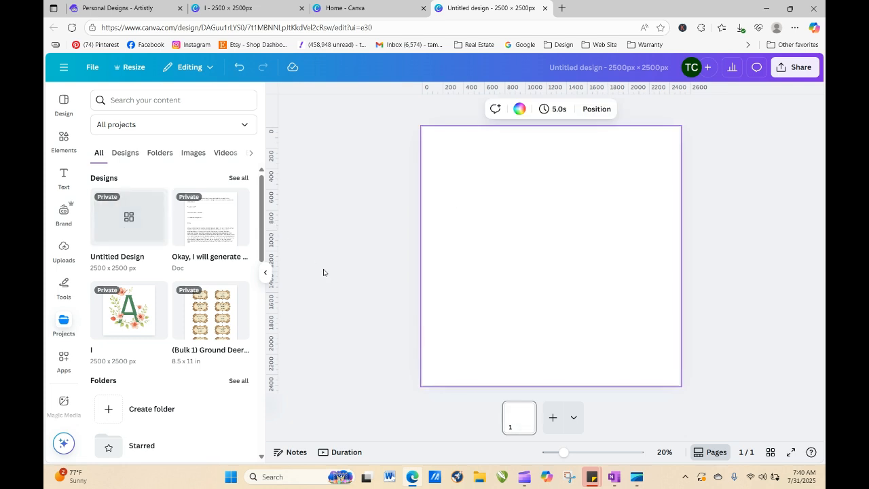
- Copy the green letter D from page 9 of the letter design and paste it onto the blank page of the new design
click(318, 5)
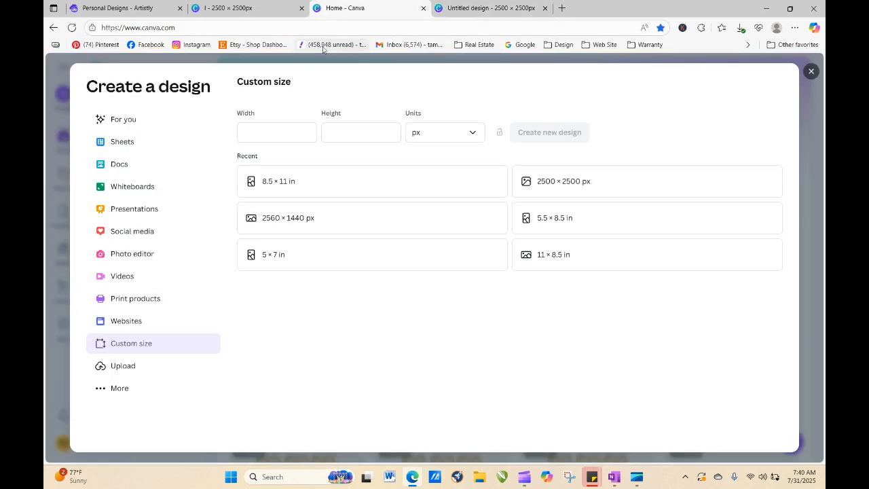
click(225, 13)
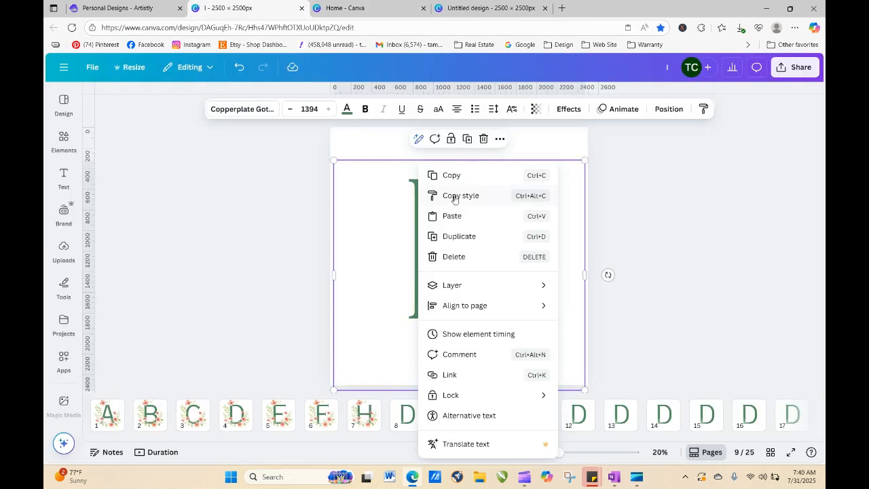
click(389, 225)
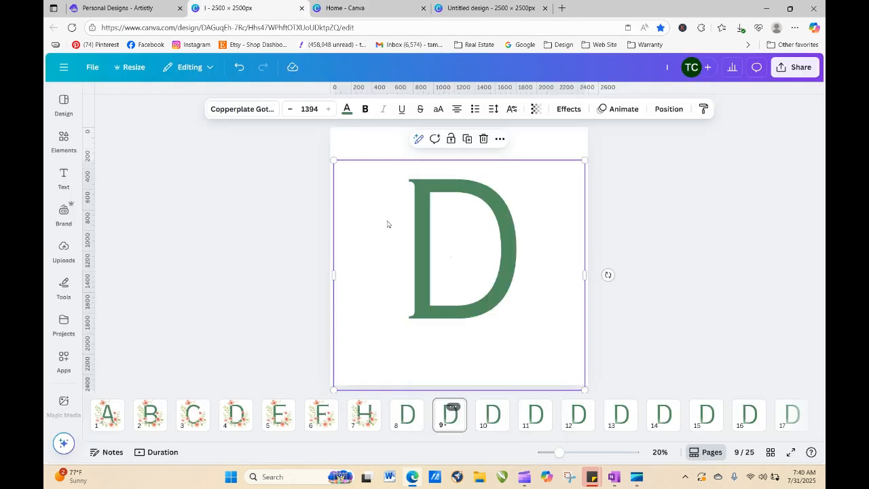
right_click(386, 225)
click(423, 178)
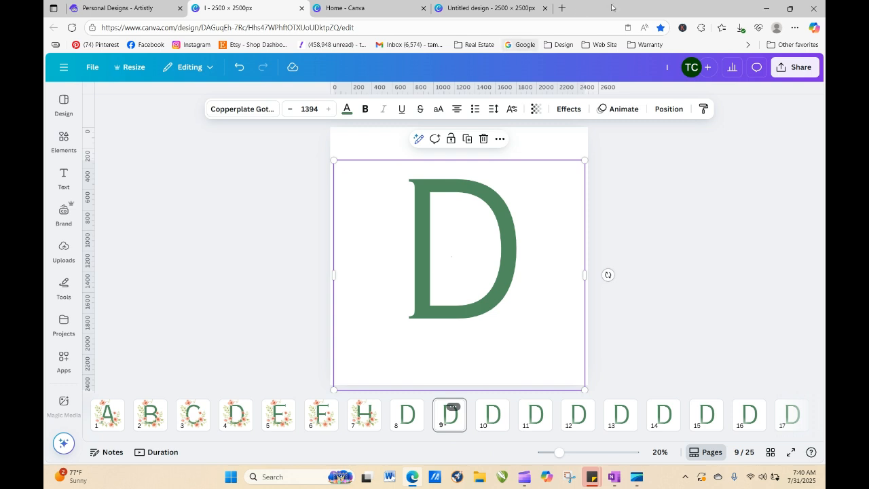
click(475, 11)
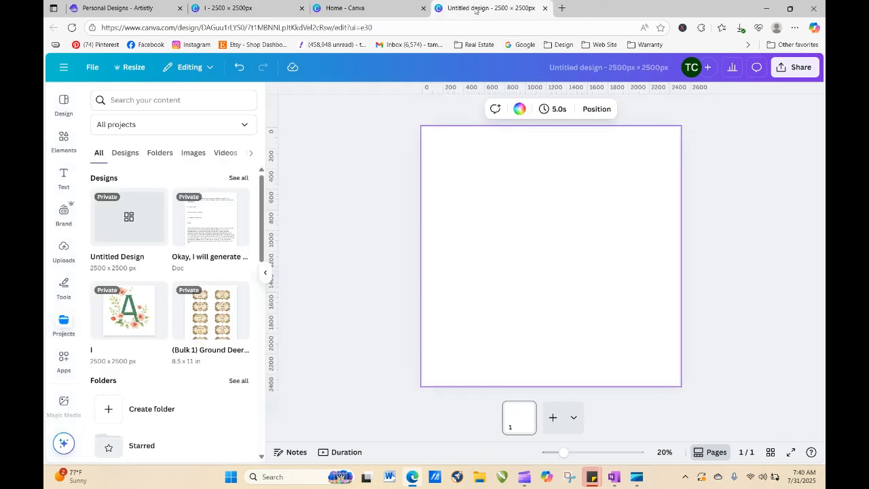
right_click(516, 179)
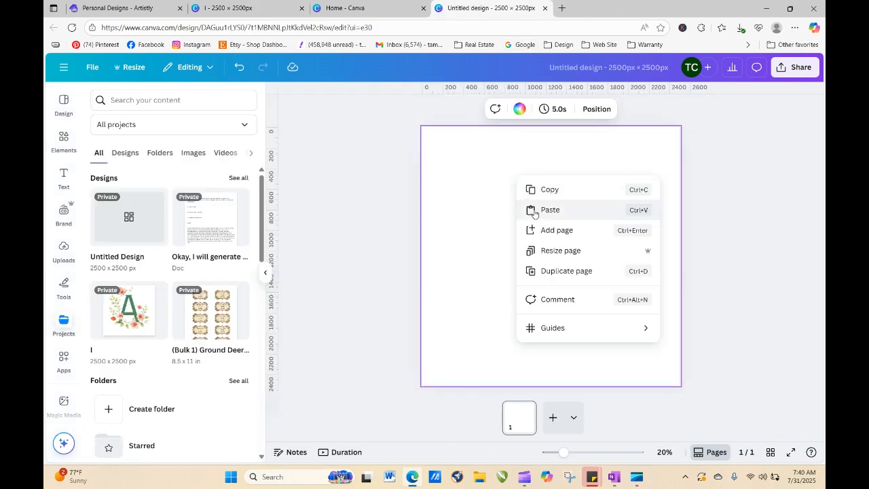
click(533, 207)
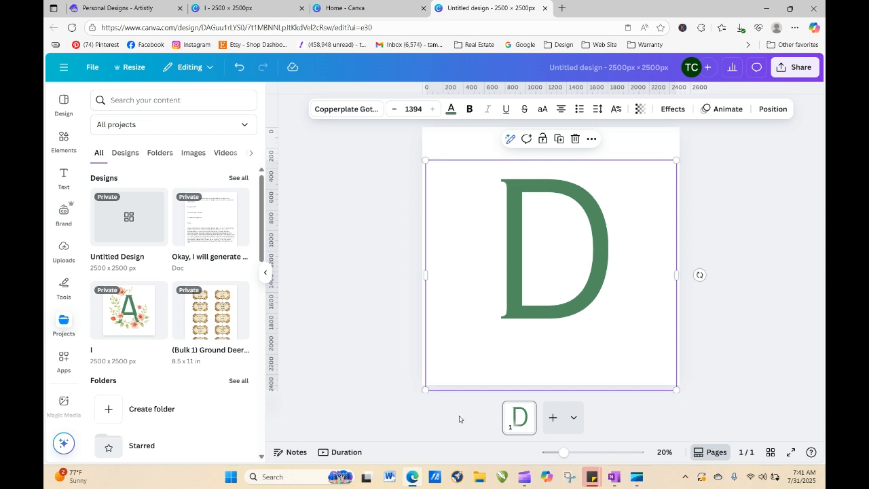
- Duplicate the letter D page once to make a second page, and dismiss the browser's favorite dialog
click(527, 410)
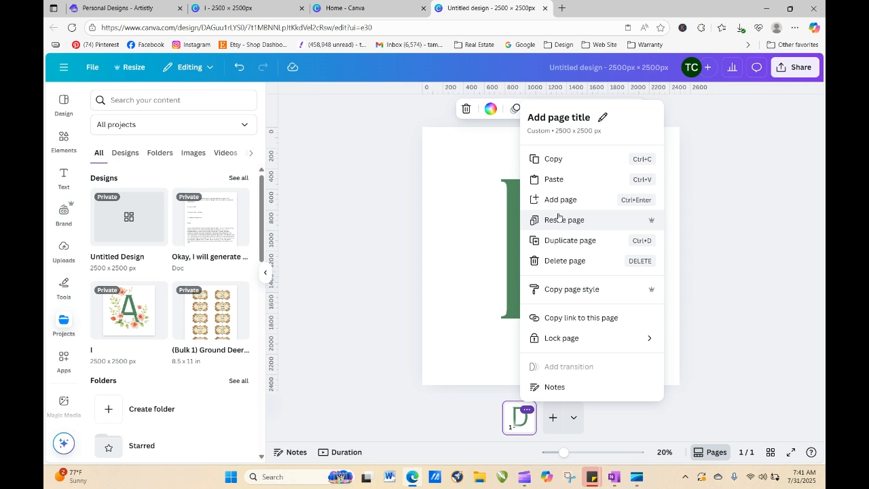
key(ctrl+d)
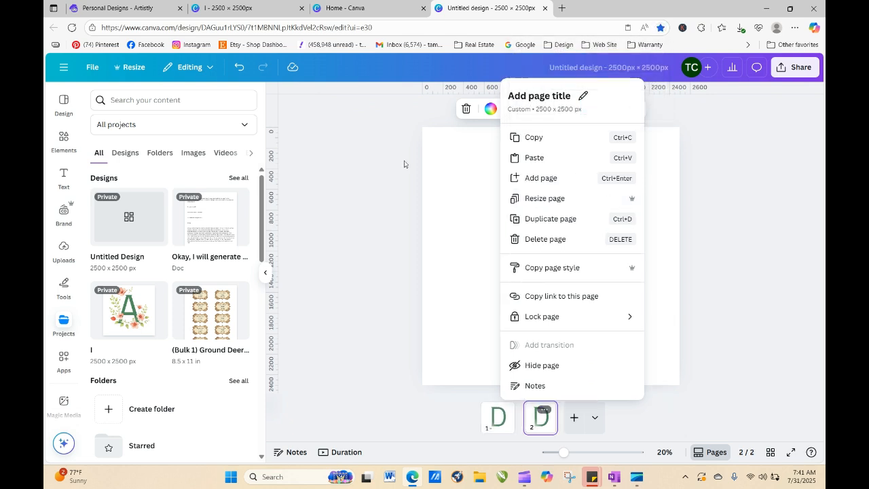
key(ctrl+d)
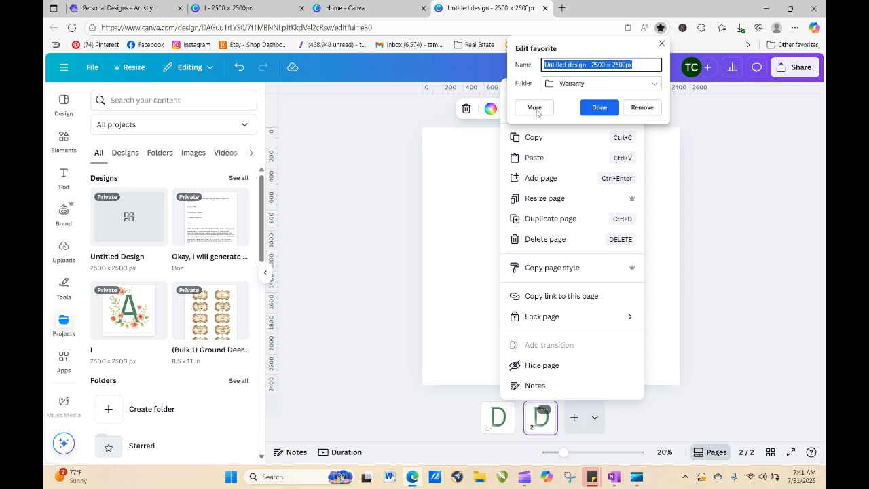
click(759, 179)
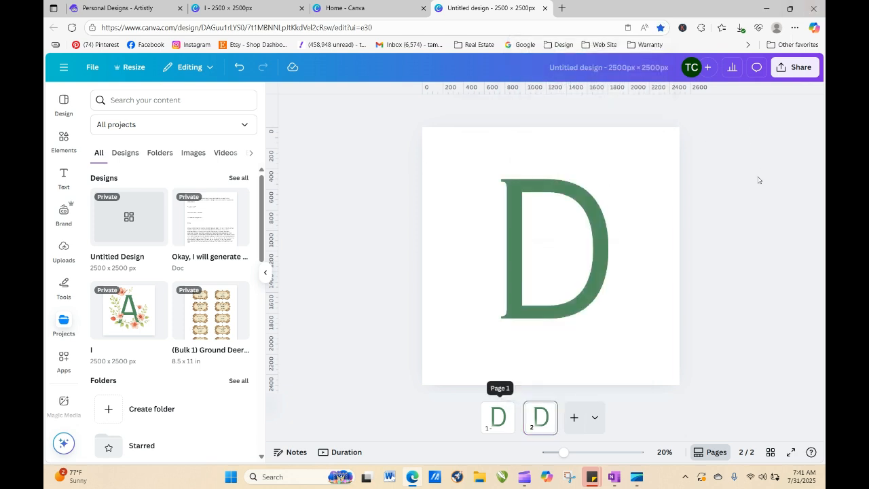
- Duplicate page 2 with the letter D to make a third page, closing any favorite dialog
click(592, 241)
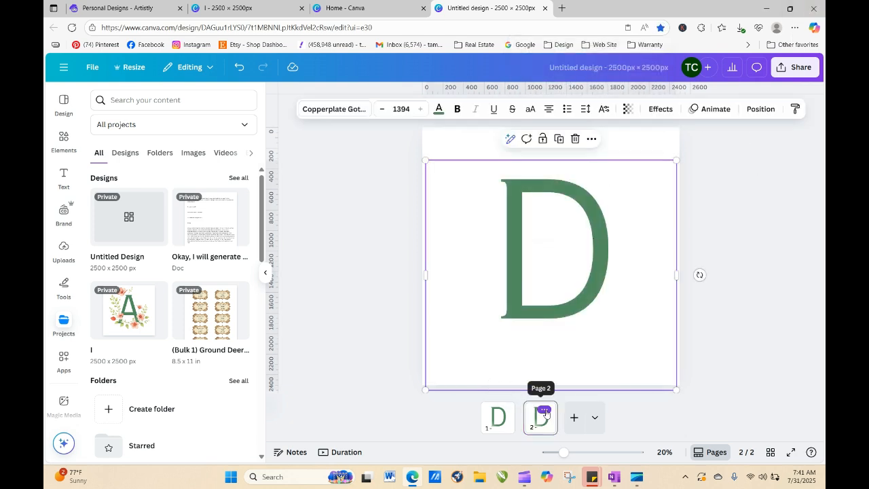
click(542, 411)
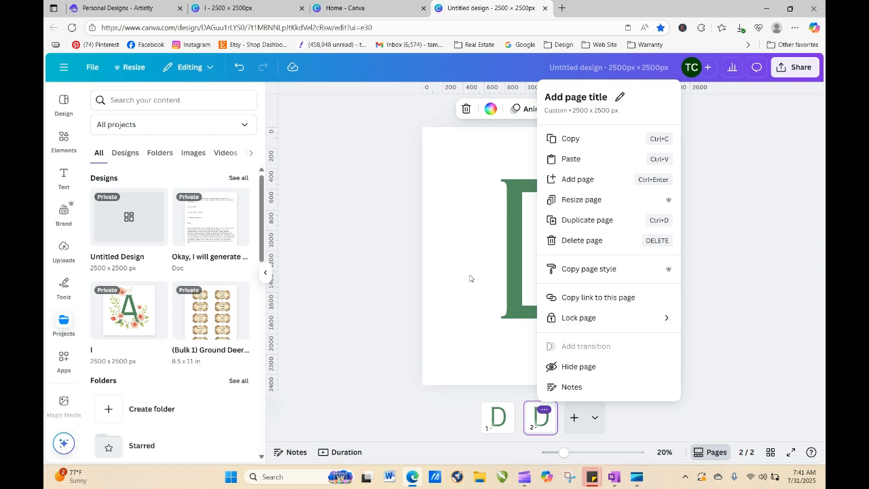
key(ctrl+d)
key(ctrl+d)
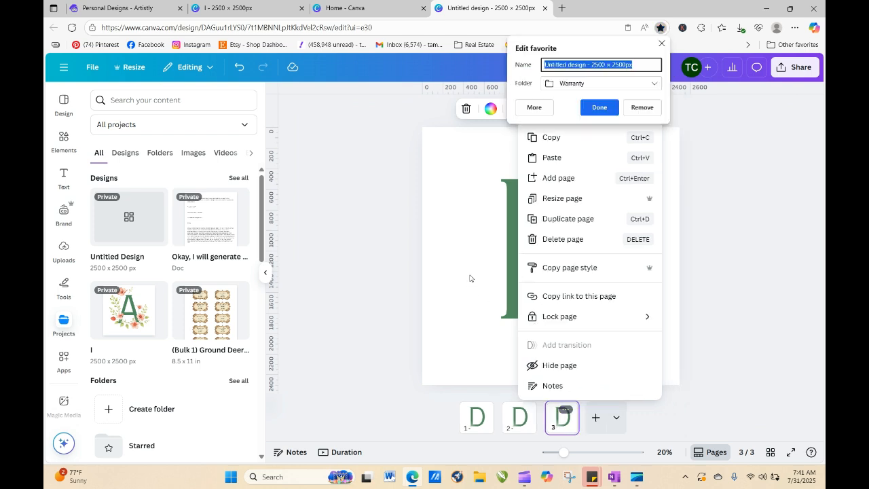
click(685, 184)
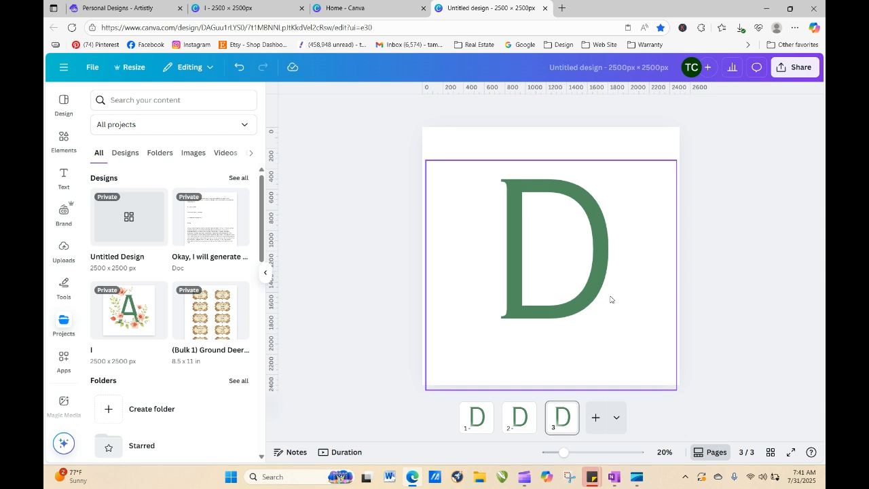
- Duplicate page 3 with the letter D to make a fourth page, closing any favorite dialog
click(565, 409)
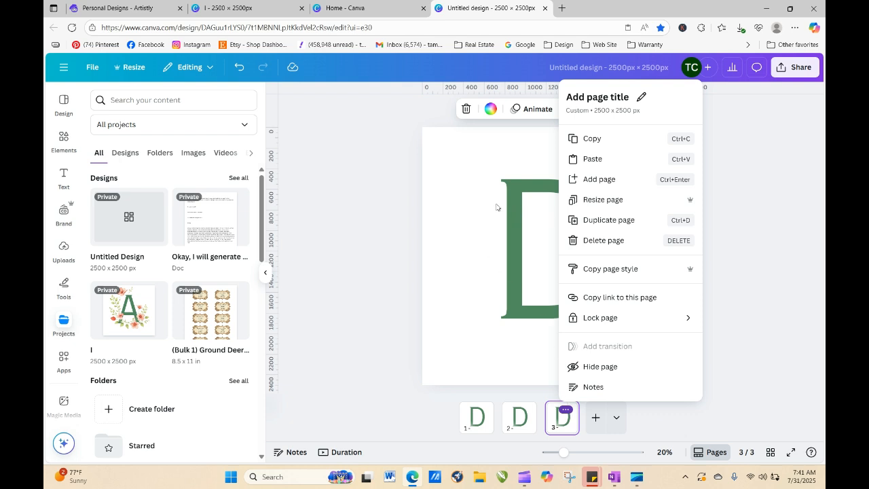
key(ctrl+d)
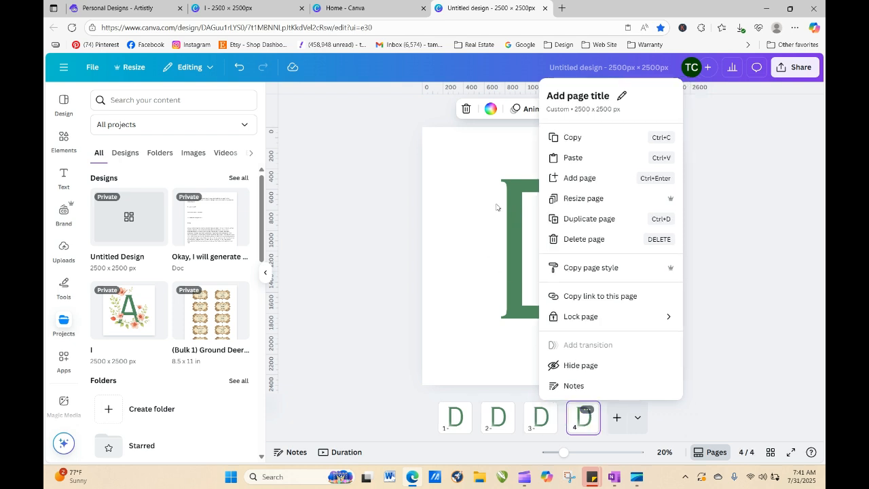
key(ctrl+d)
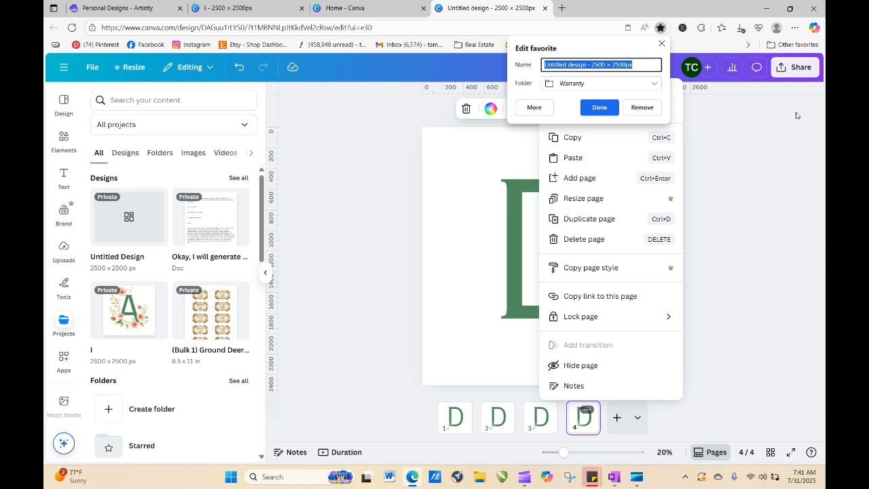
click(770, 159)
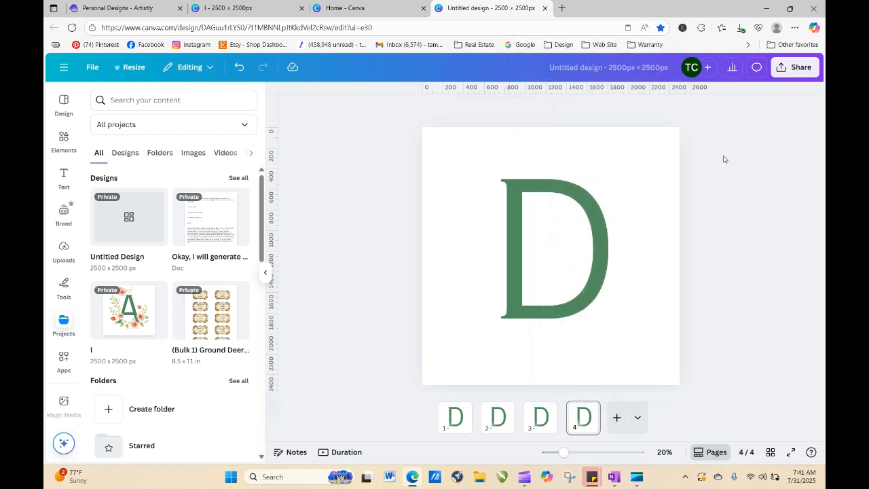
- Hide the page thumbnails to show the pages in a scrolling view, and duplicate page 4 with the letter D
click(591, 297)
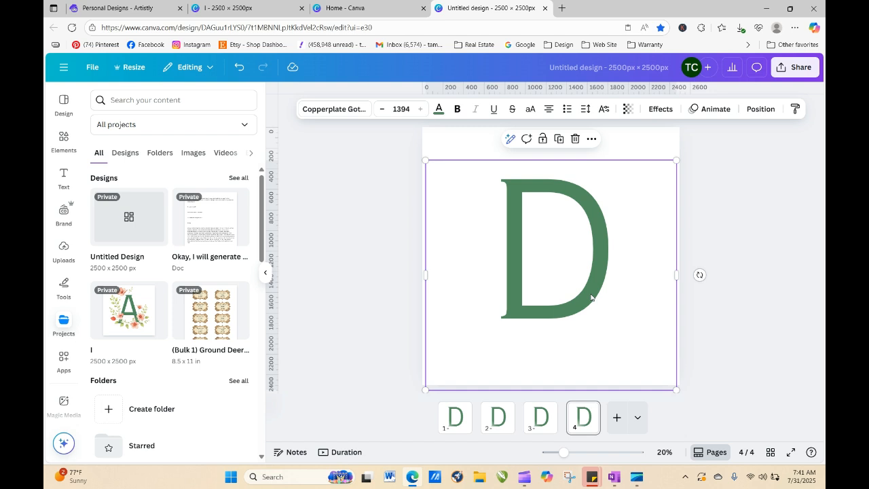
right_click(582, 415)
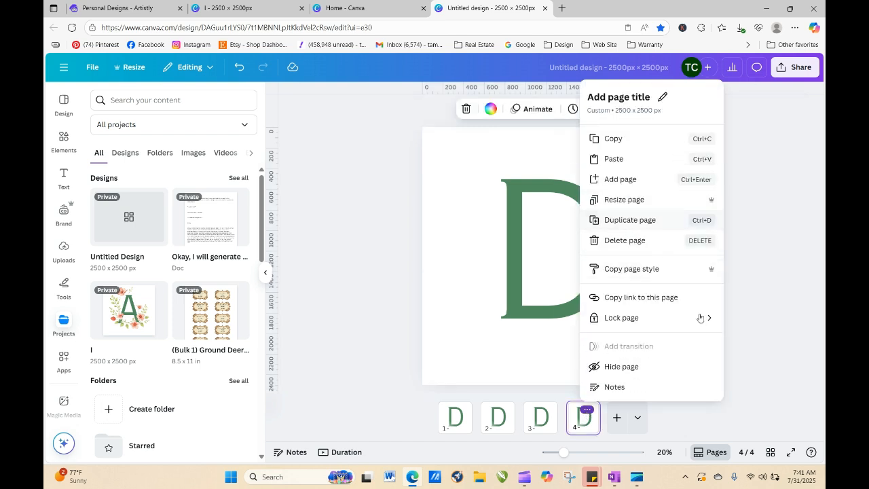
click(699, 456)
click(699, 456)
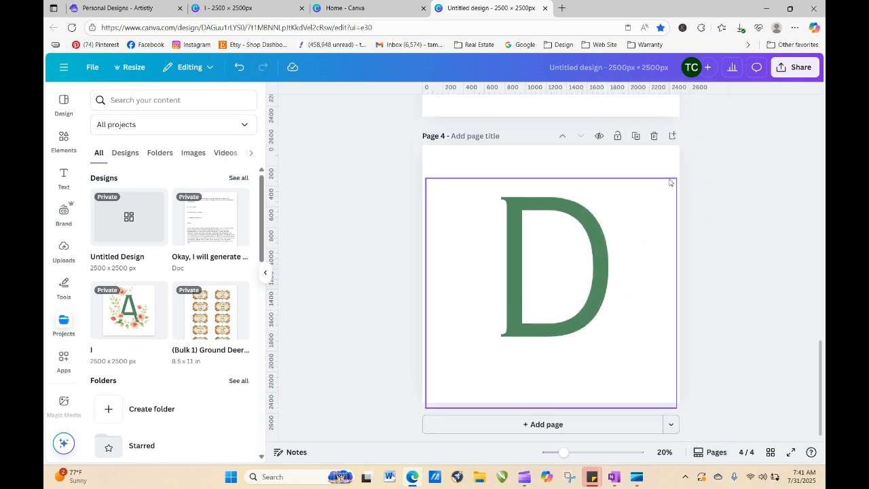
click(636, 136)
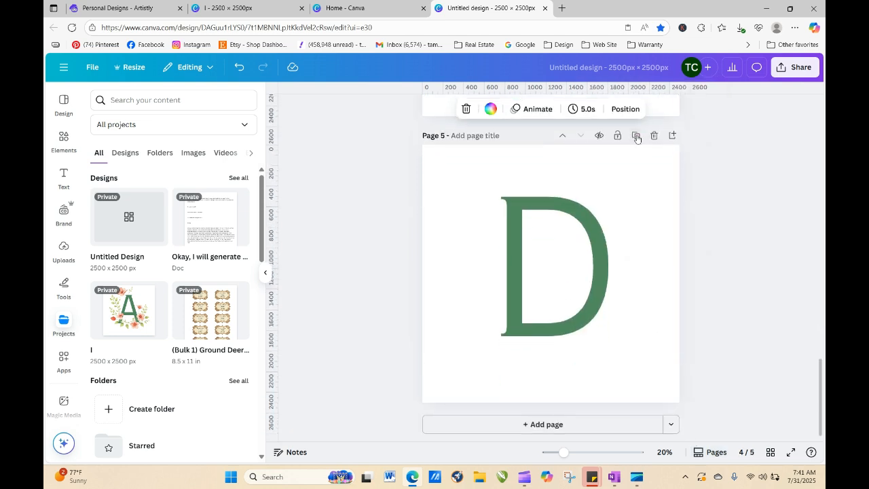
- Keep duplicating the last page with the letter D until the design has 19 pages
click(635, 136)
click(636, 136)
click(636, 136)
click(636, 136)
click(636, 136)
click(636, 136)
click(635, 136)
click(636, 137)
click(636, 136)
click(636, 137)
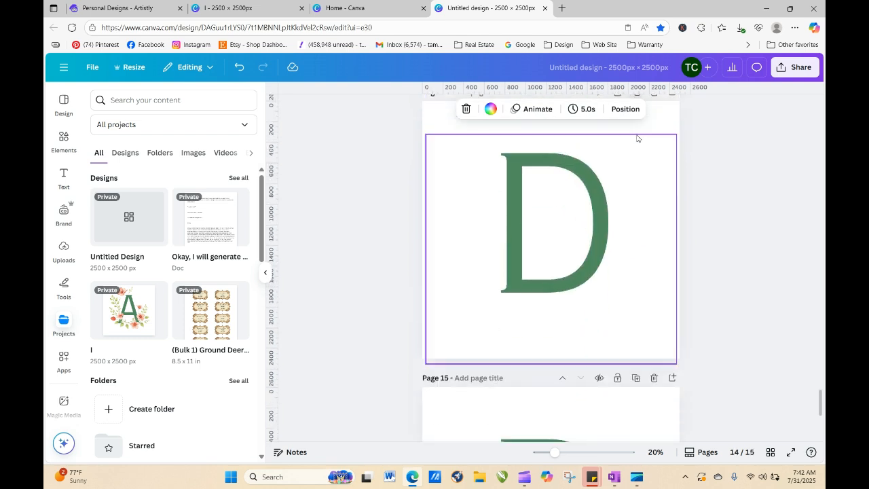
click(636, 136)
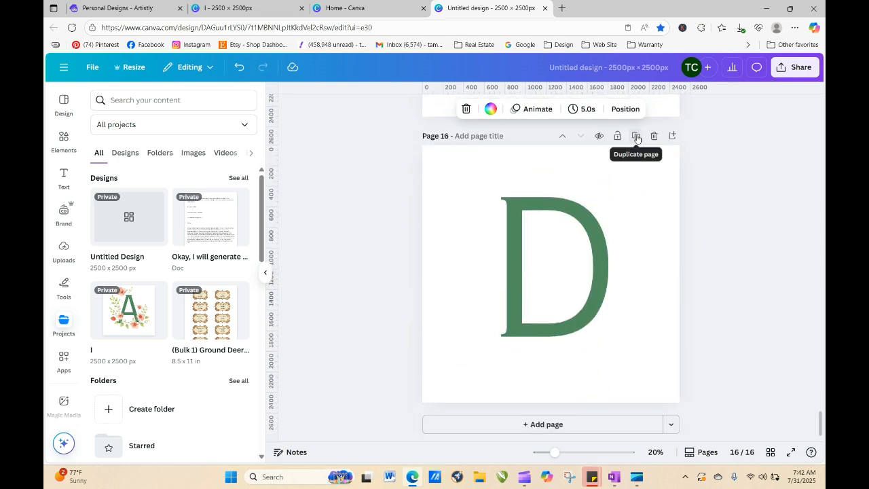
click(636, 136)
click(636, 136)
click(636, 136)
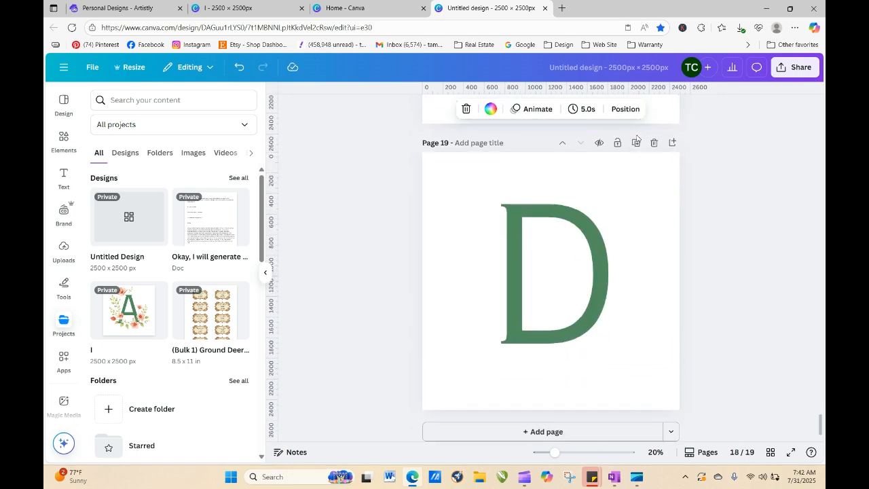
- Open Google in a new browser tab and search for "how many letters are in the alphabet"
click(569, 8)
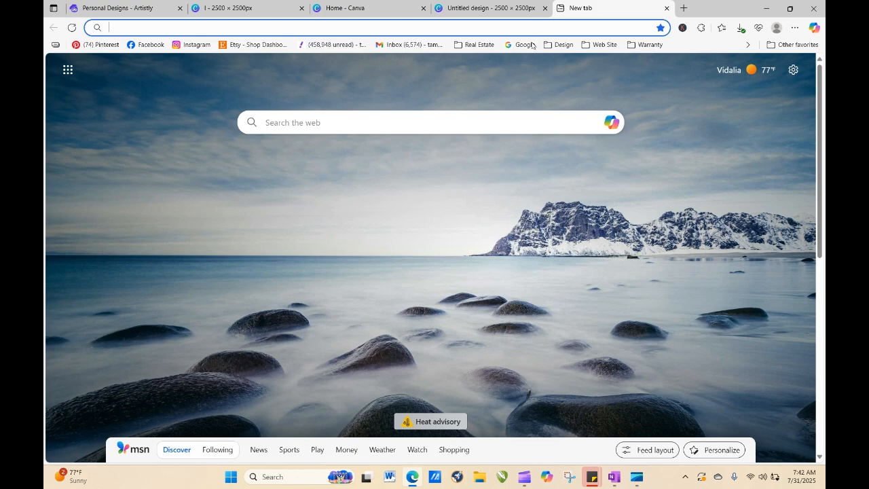
click(534, 45)
click(387, 240)
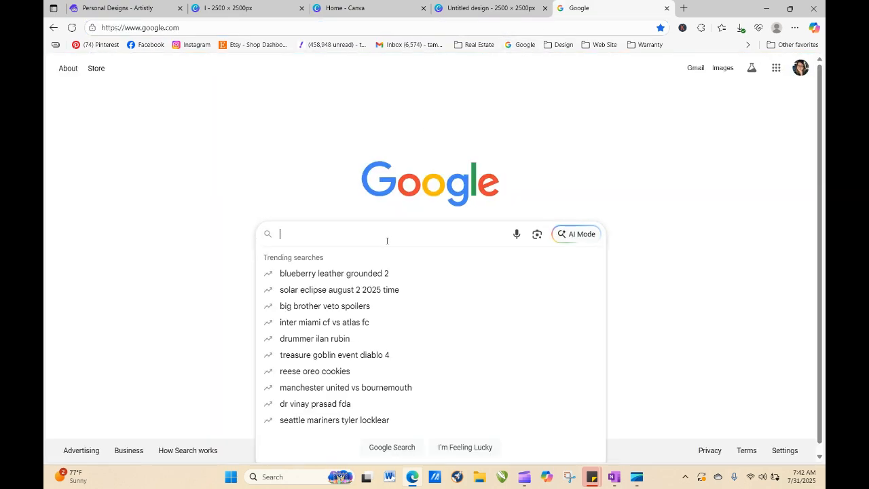
text(HOW MANY LE)
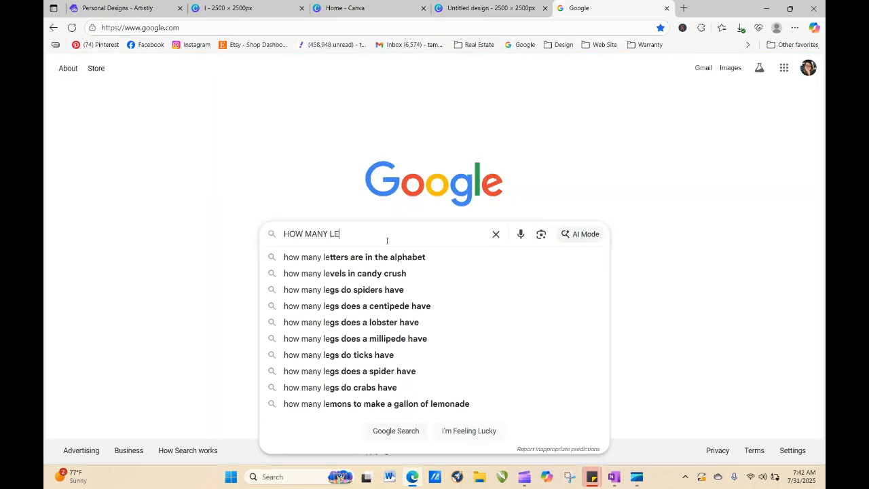
text(TTER)
click(383, 256)
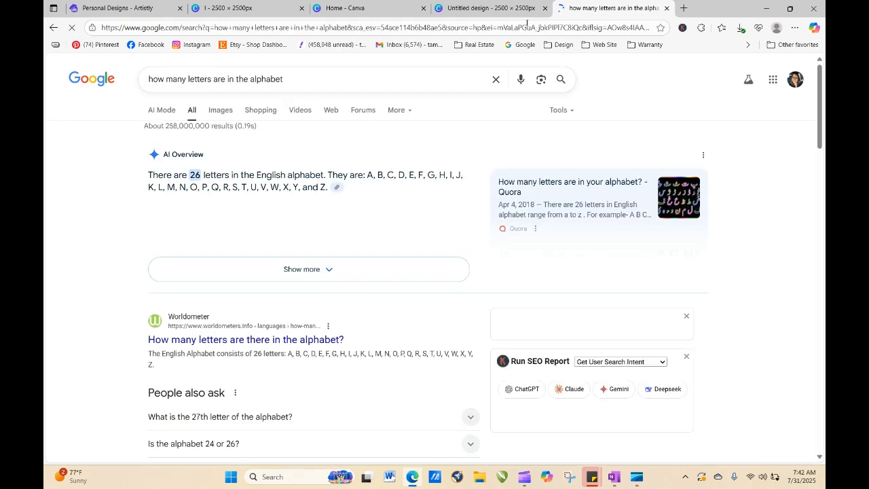
- Return to the Canva design and duplicate the last letter D page until there are 26 pages
click(479, 8)
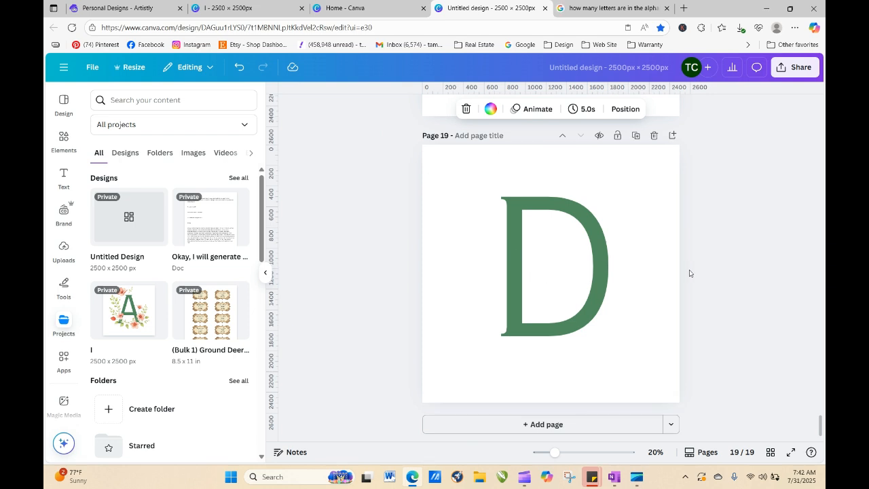
click(636, 137)
click(637, 136)
click(637, 136)
click(637, 136)
click(636, 136)
click(636, 136)
click(636, 136)
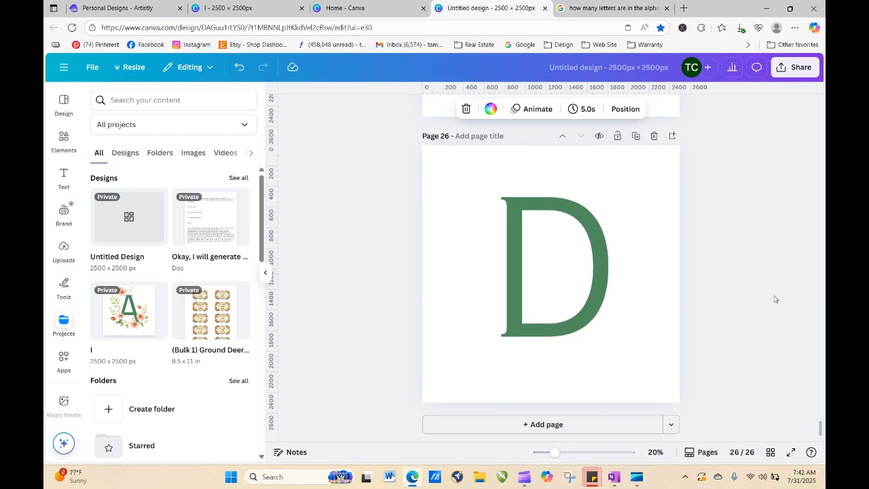
- Show the page thumbnails and replace the letter D on page 1 with A
click(706, 455)
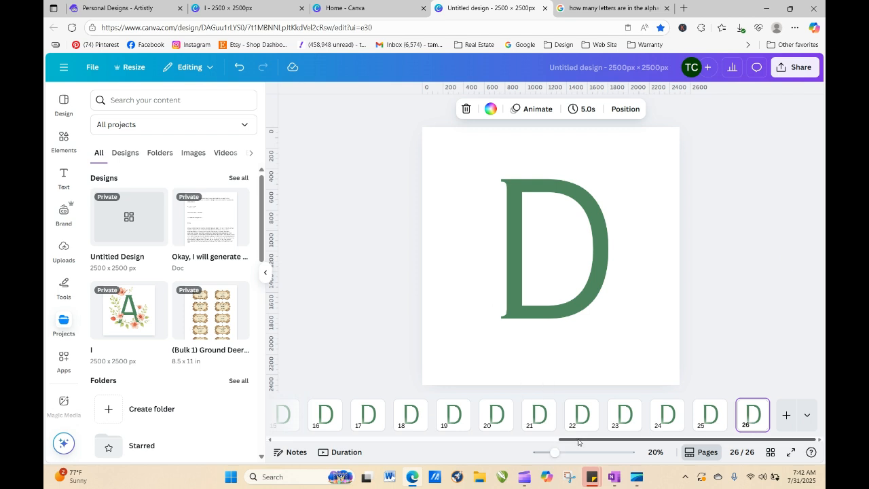
drag(578, 442, 289, 442)
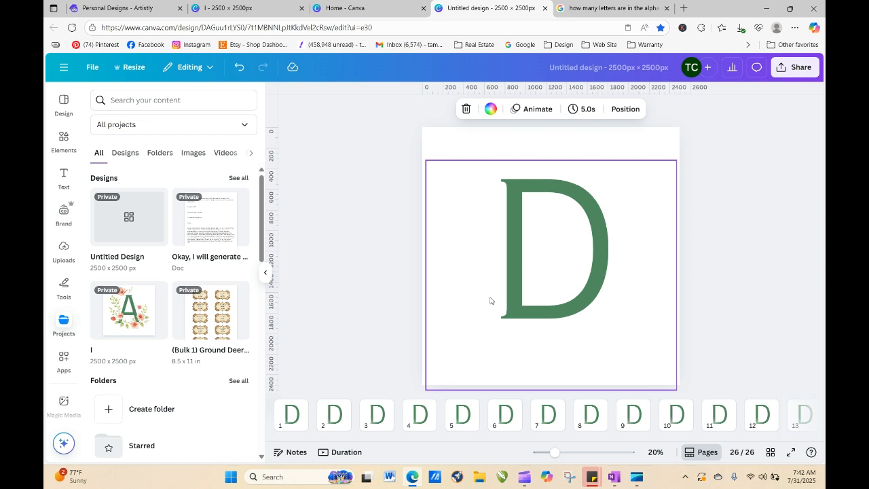
click(291, 414)
click(522, 270)
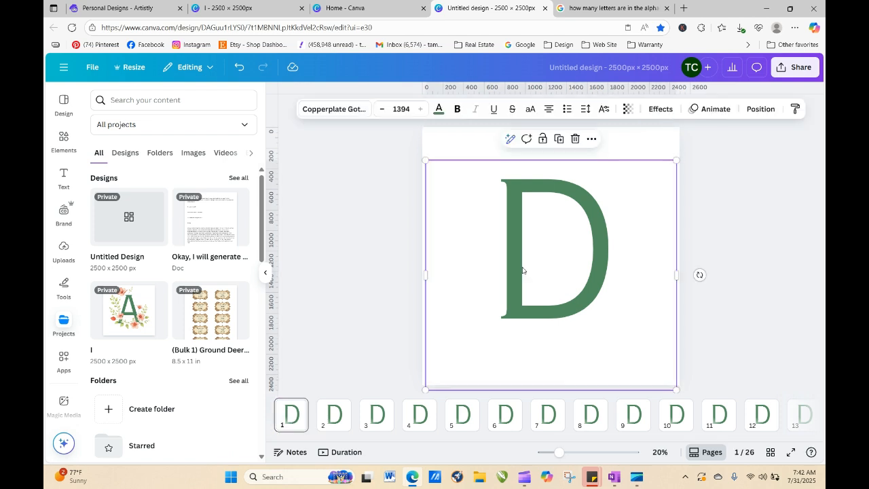
double_click(522, 270)
text(A)
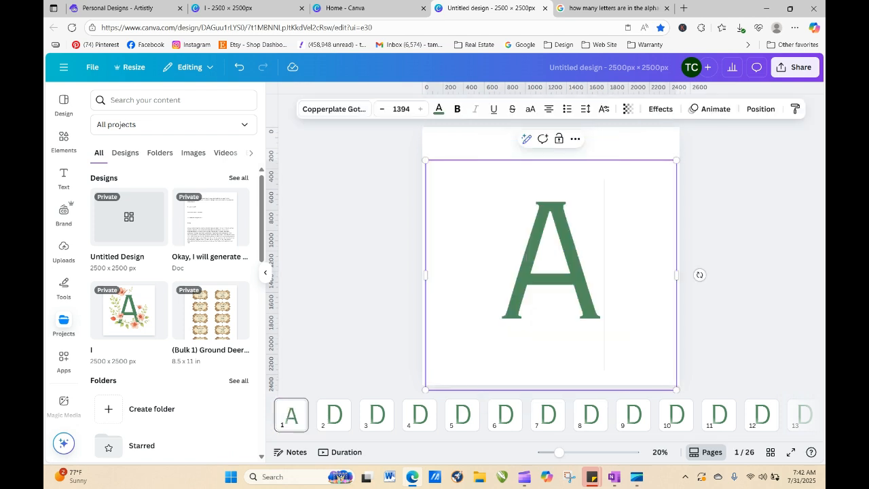
- Replace the letter D with B on page 2 and with C on page 3
click(334, 416)
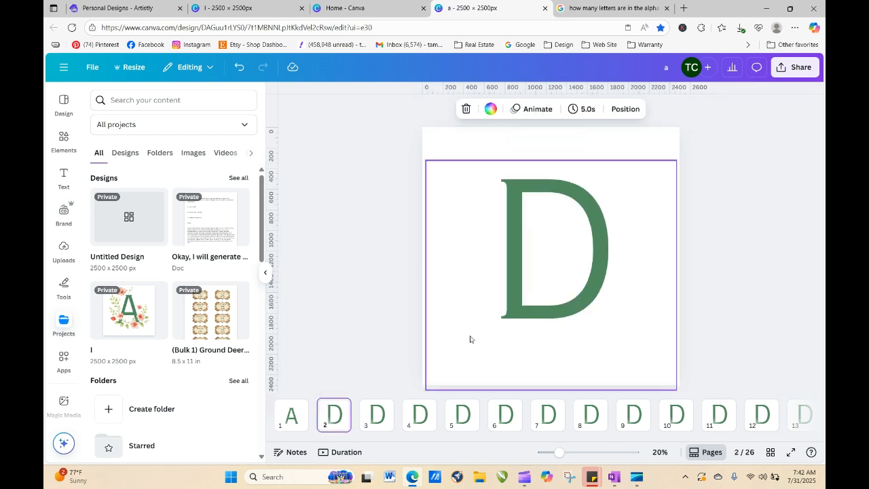
click(523, 285)
double_click(523, 285)
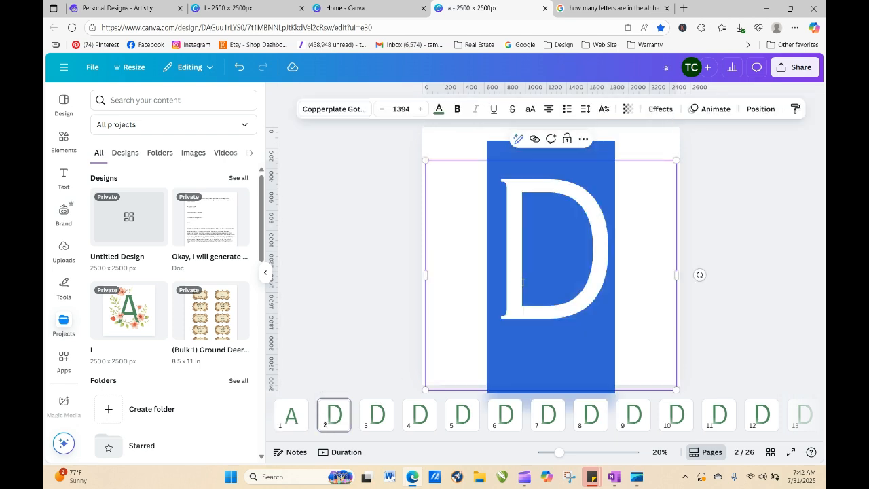
text(B)
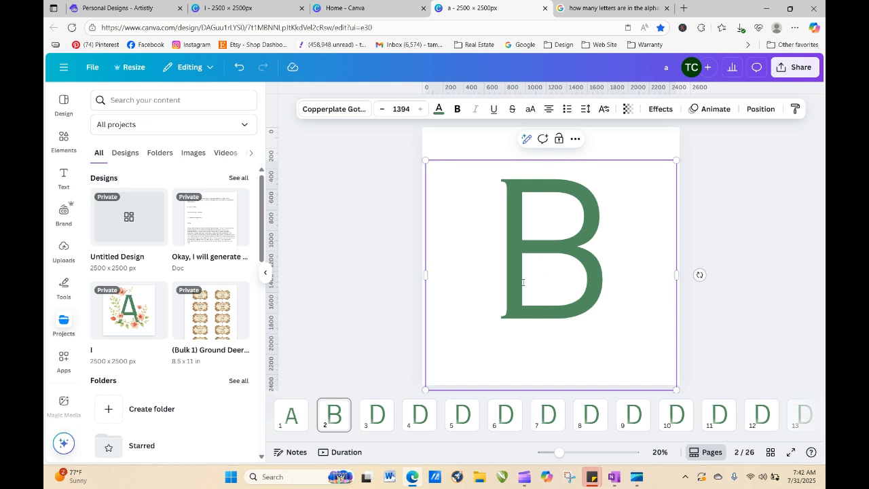
click(375, 415)
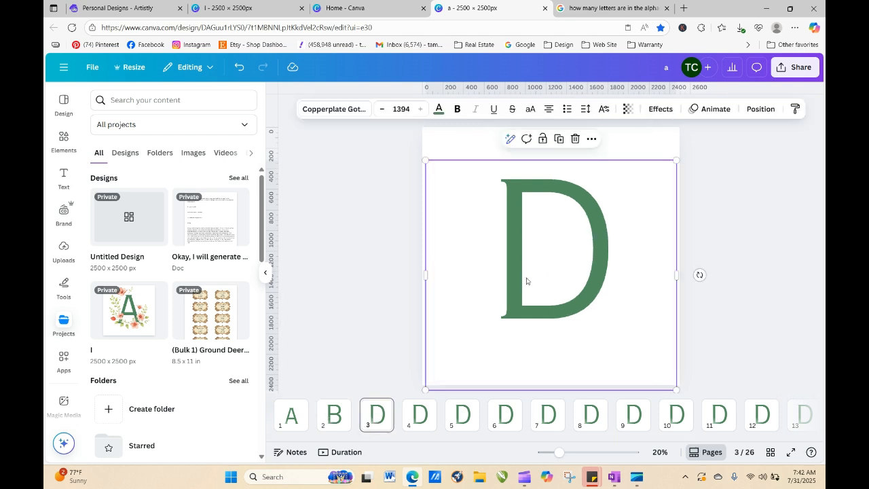
double_click(524, 280)
text(C)
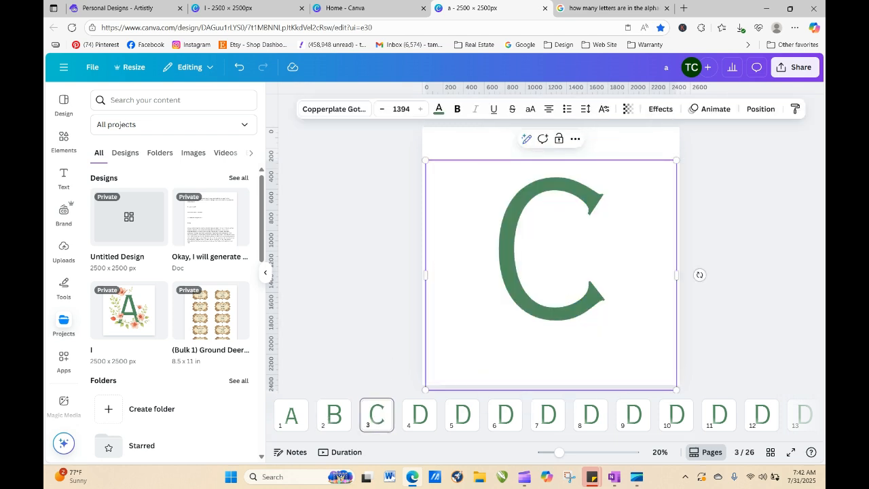
- Leave page 4 as D, and replace the letter with E on page 5 and F on page 6
click(464, 417)
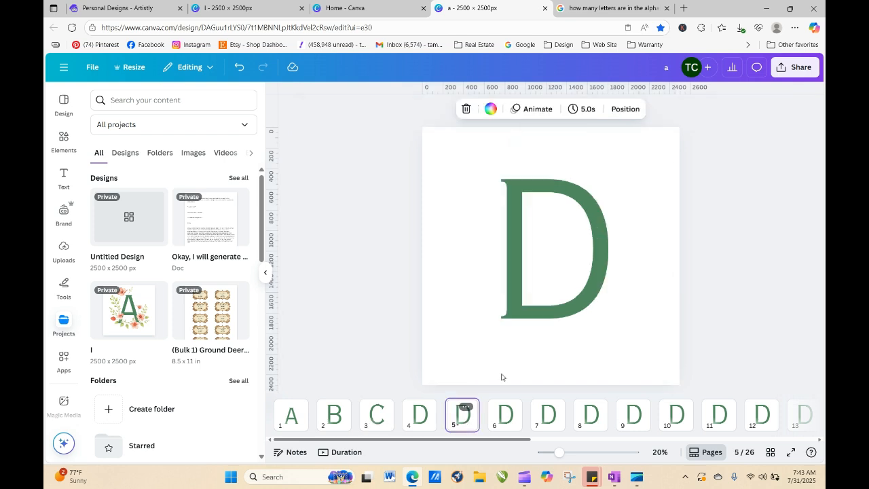
double_click(532, 285)
text(E)
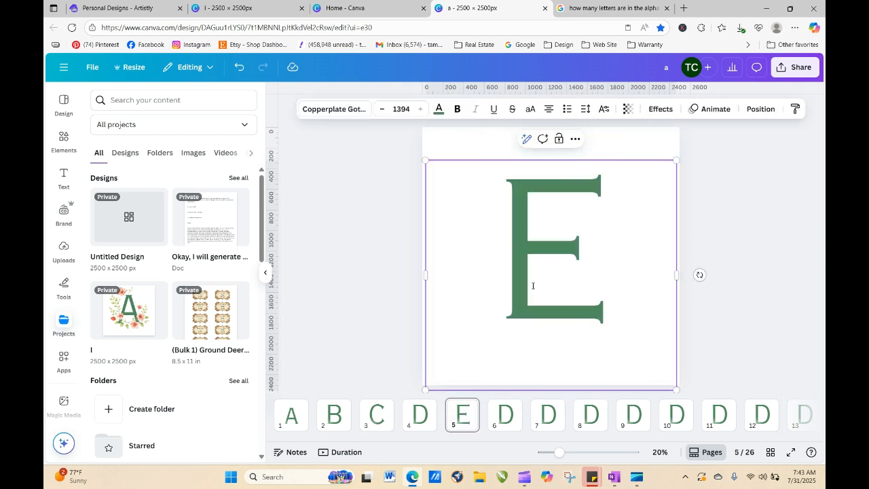
click(518, 410)
click(534, 286)
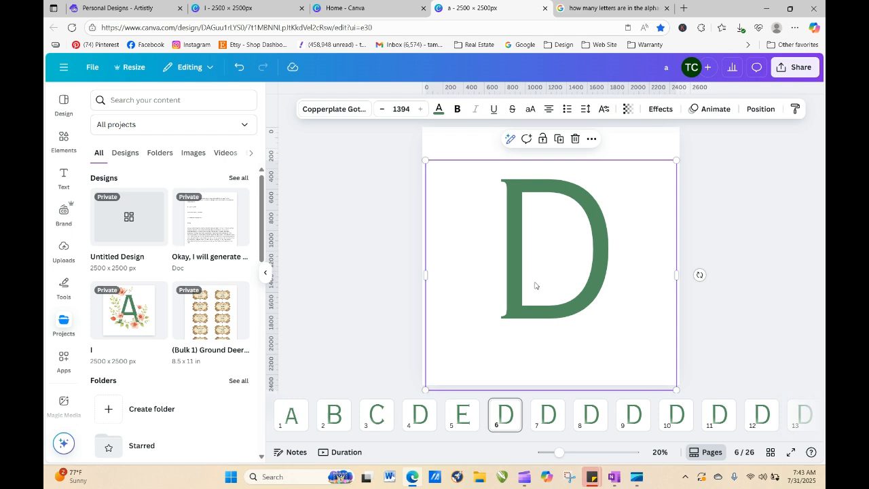
double_click(520, 307)
text(F)
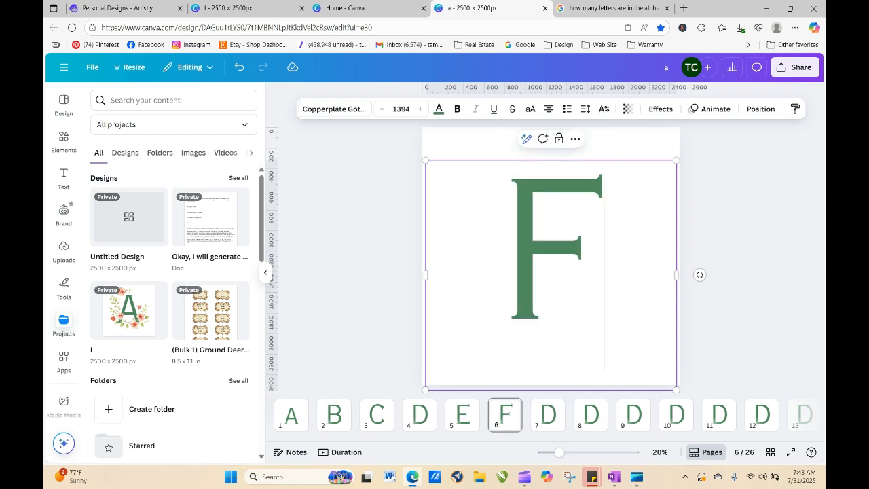
- Replace the letter D with G on page 7 and with H on page 8
click(547, 412)
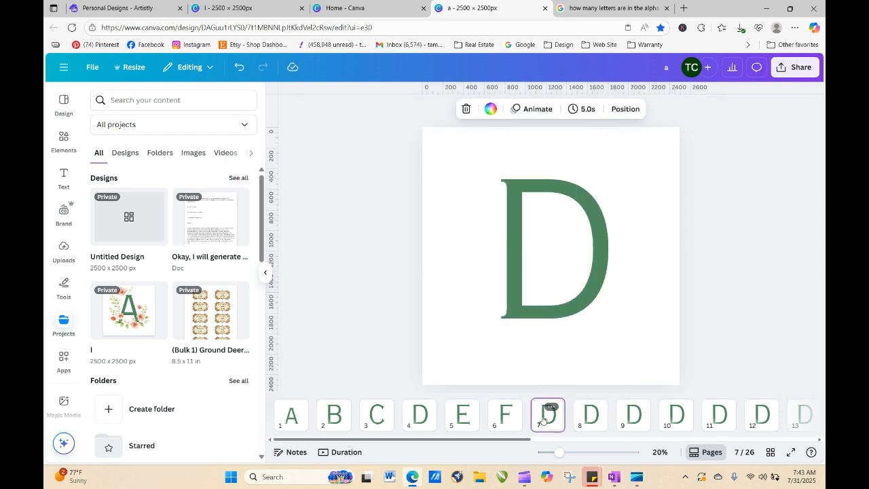
click(532, 307)
double_click(532, 305)
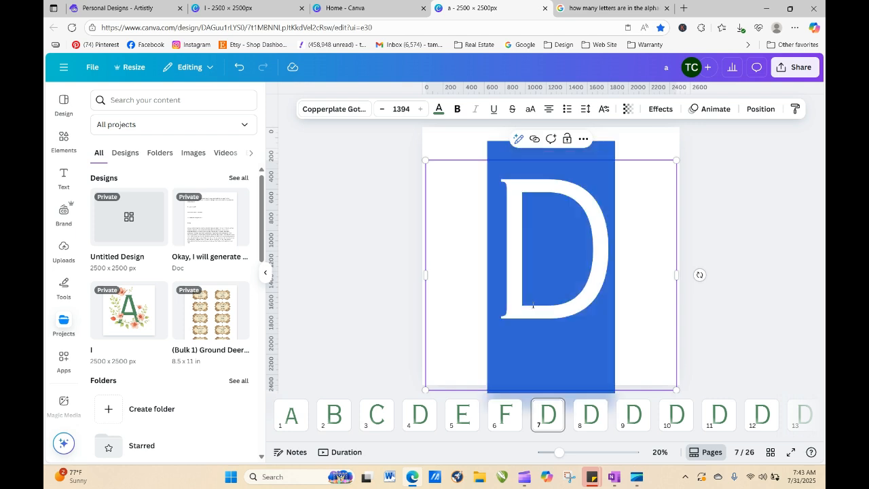
text(G)
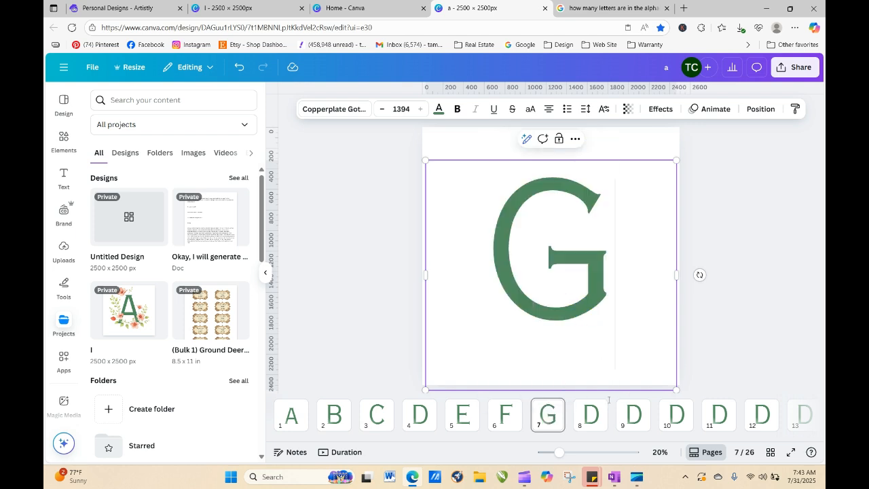
click(592, 419)
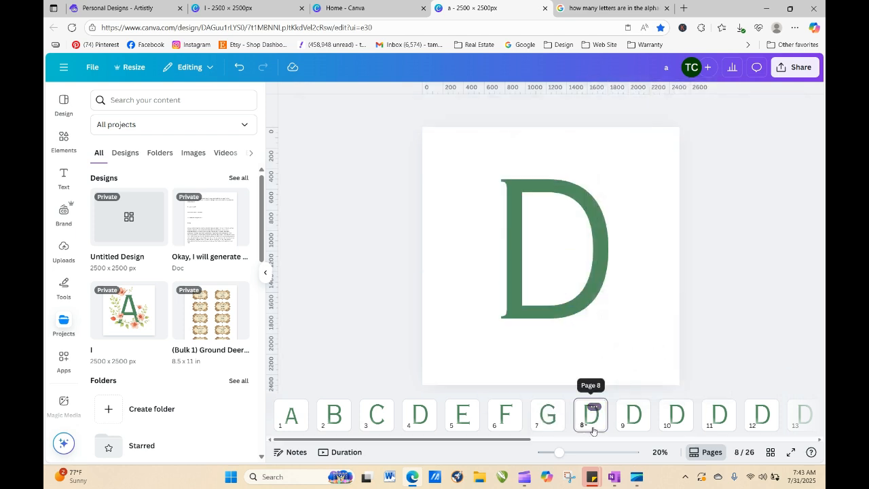
click(579, 288)
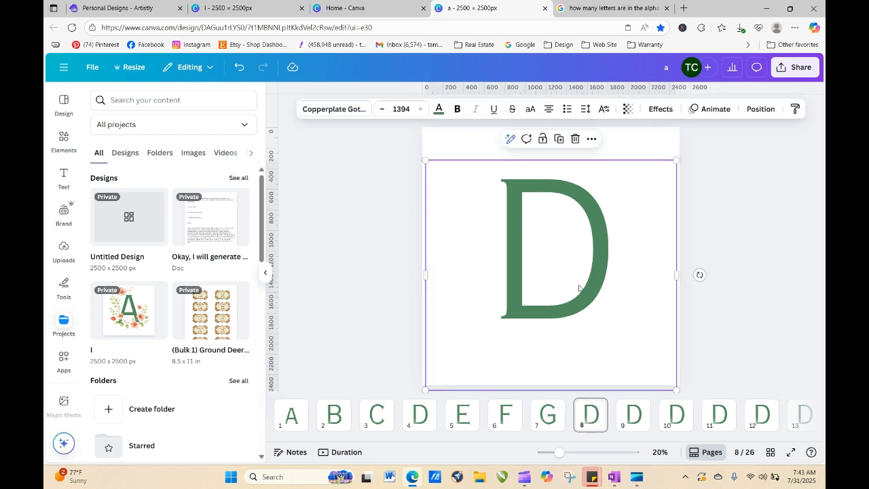
double_click(578, 287)
text(H)
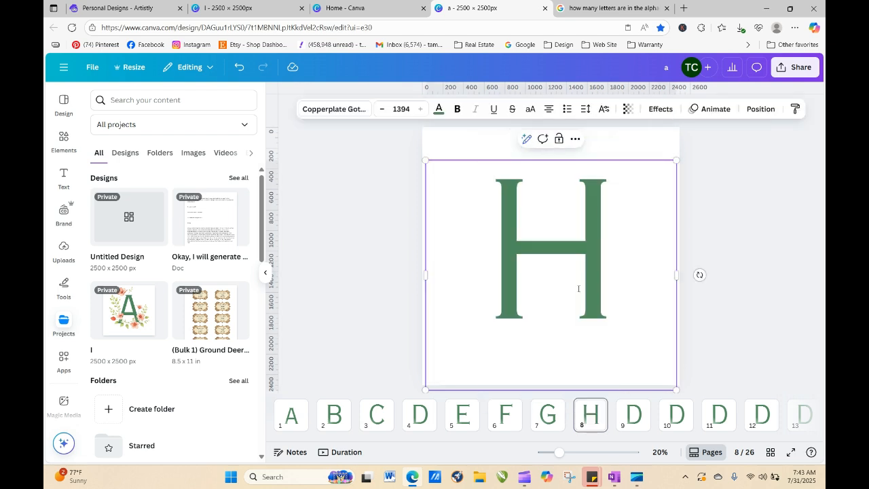
- Replace the letter D with I on page 9 and with J on page 10
click(632, 415)
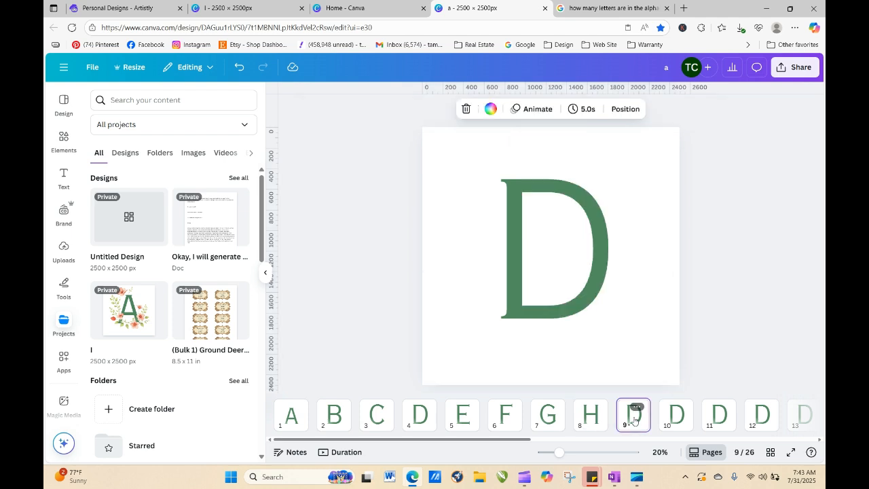
click(591, 296)
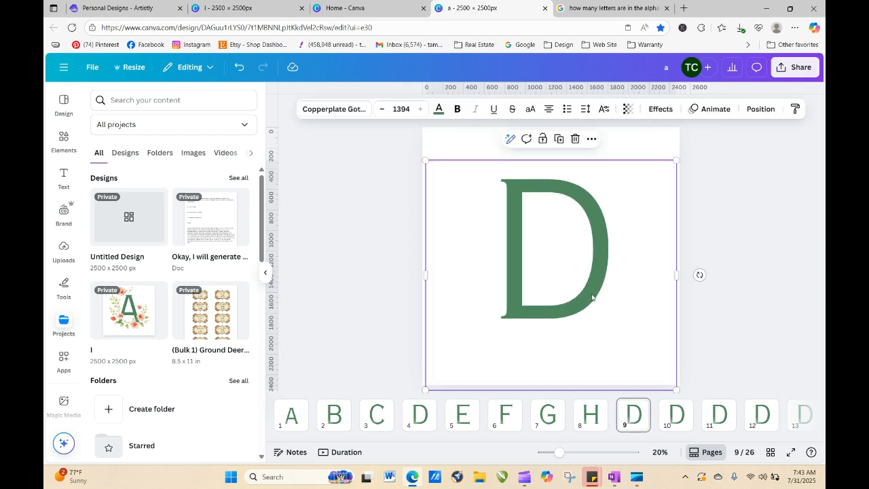
click(591, 296)
right_click(591, 297)
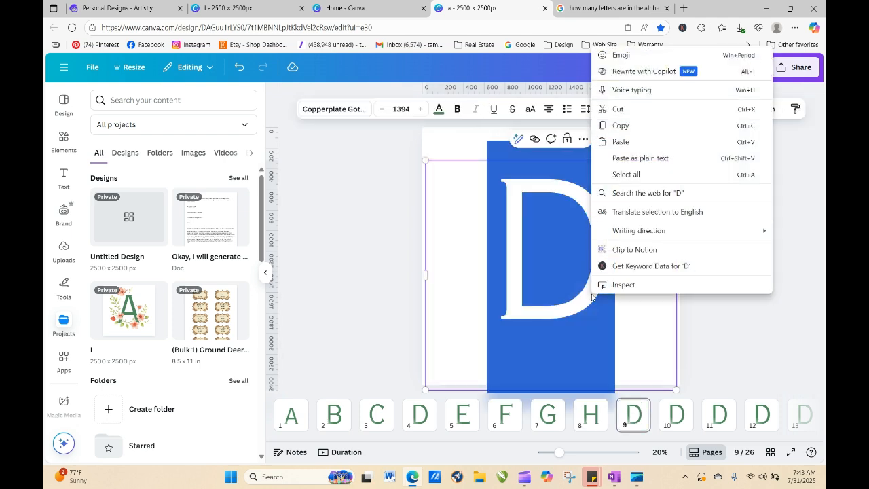
click(641, 328)
text(I)
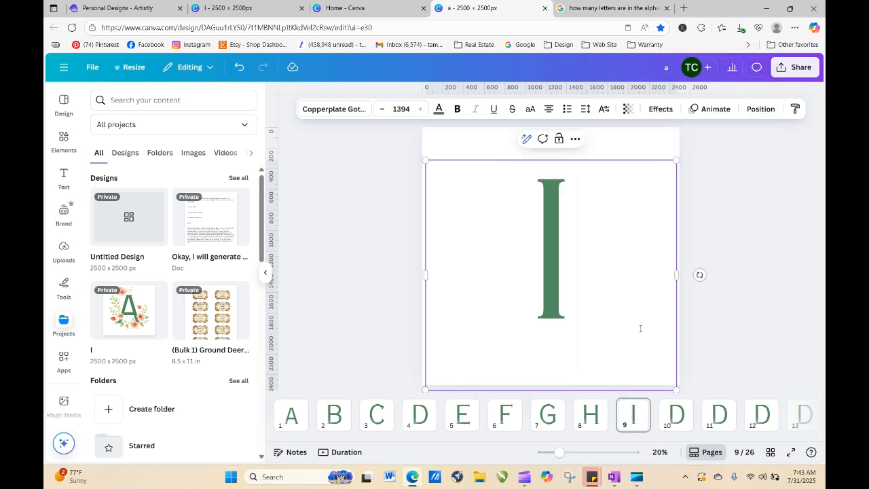
click(676, 414)
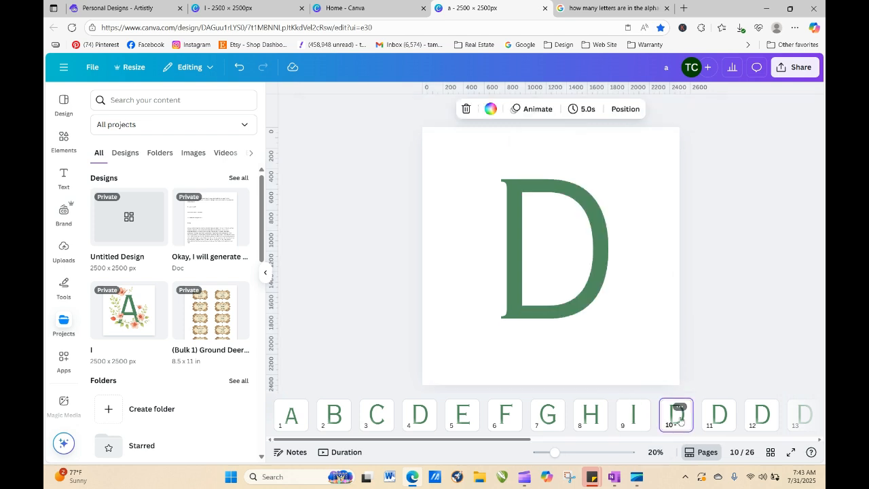
click(587, 294)
double_click(588, 293)
text(J)
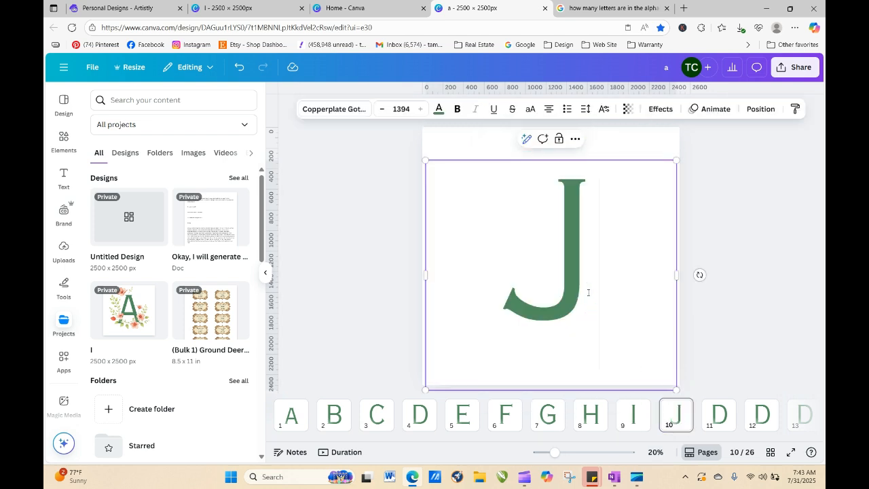
- Replace the letter D with K on page 11 and with L on page 12
click(718, 414)
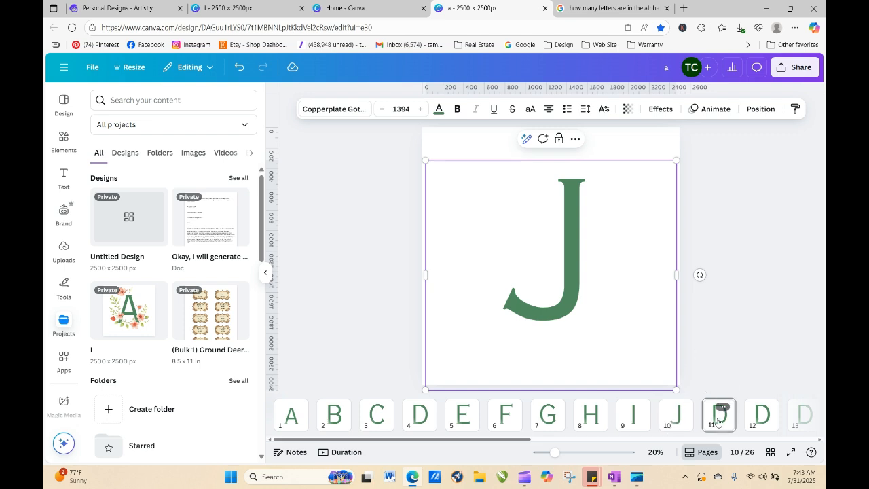
click(583, 296)
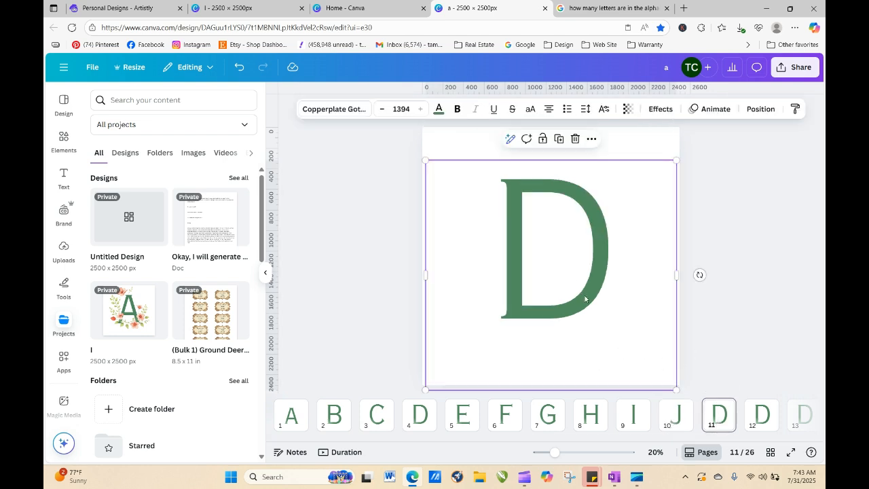
double_click(584, 296)
text(K)
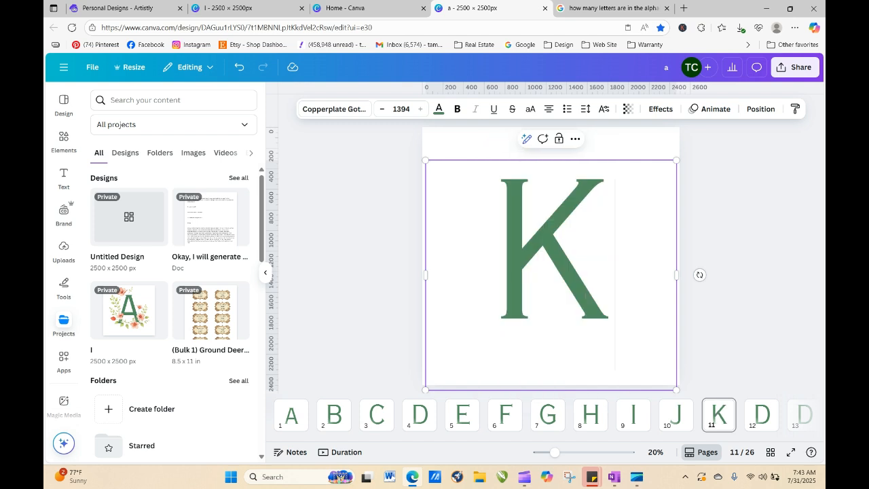
drag(555, 453, 553, 456)
scroll(521, 444, right, 5)
scroll(521, 450, right, 3)
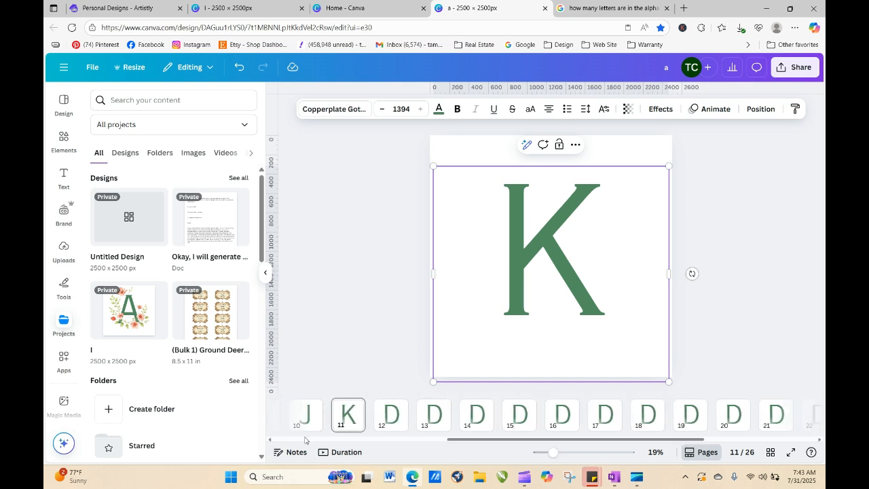
click(392, 413)
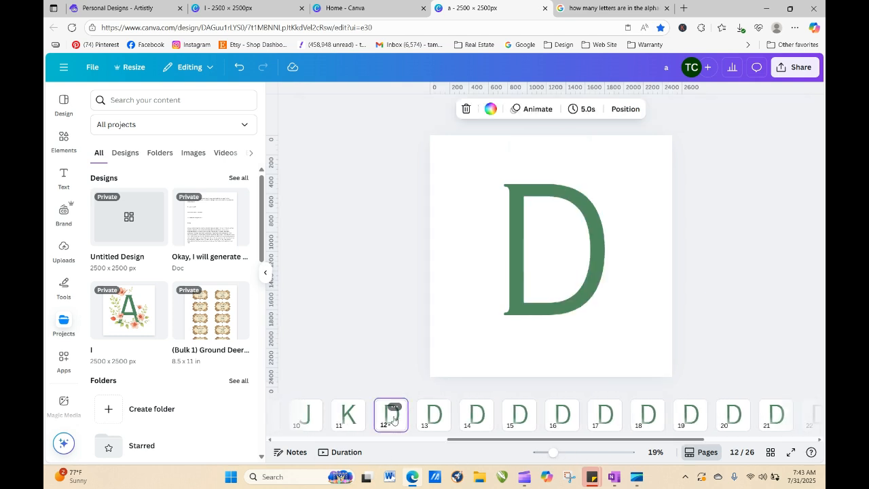
click(535, 310)
click(534, 311)
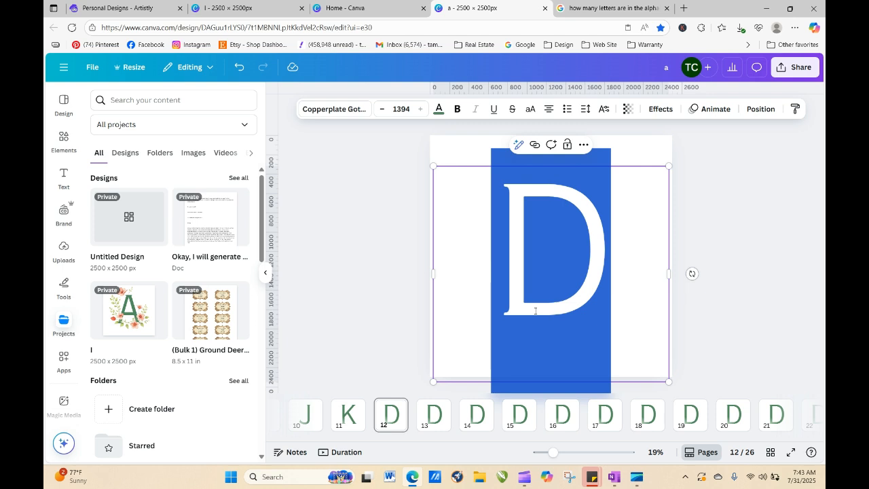
text(L)
- Replace the letter D with M on page 13 and with N on page 14
click(435, 414)
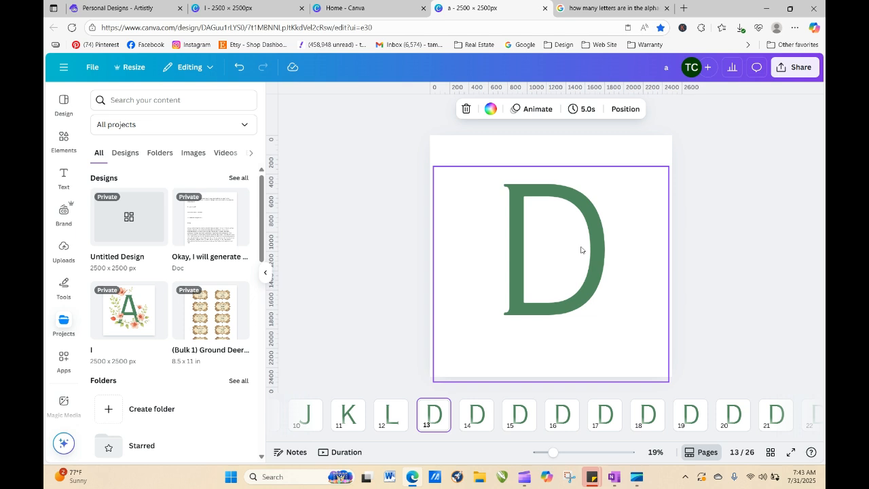
click(582, 280)
double_click(583, 277)
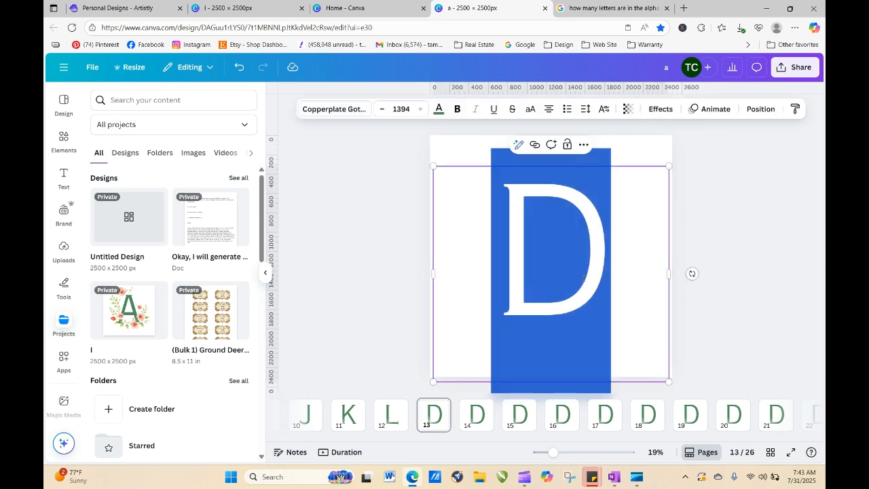
text(M)
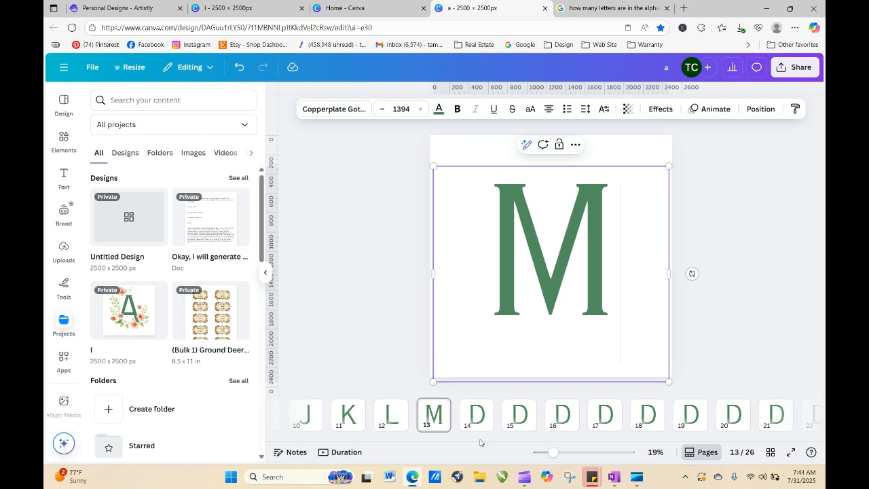
click(477, 415)
click(559, 312)
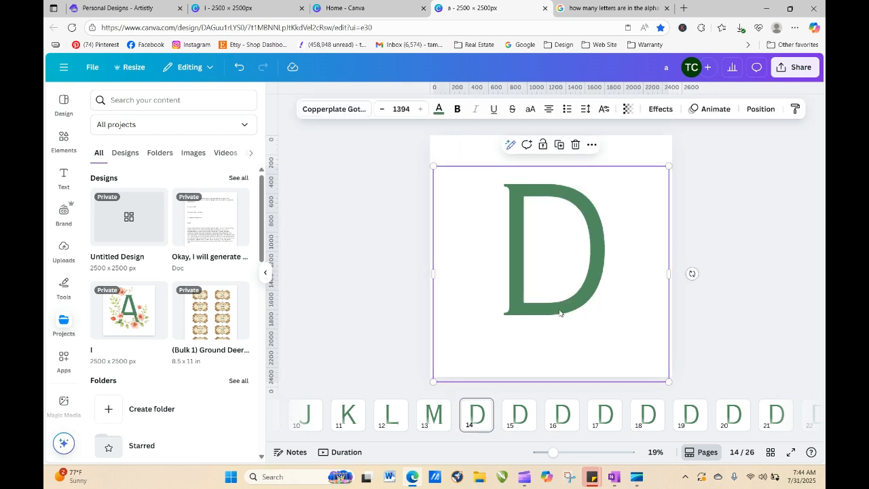
double_click(559, 310)
text(N)
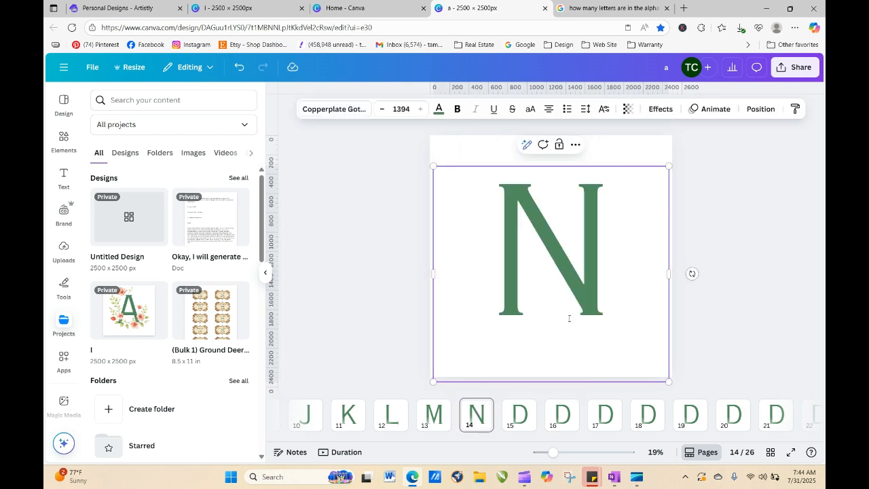
- Replace the letter D with O on page 15 and with P on page 16
click(524, 417)
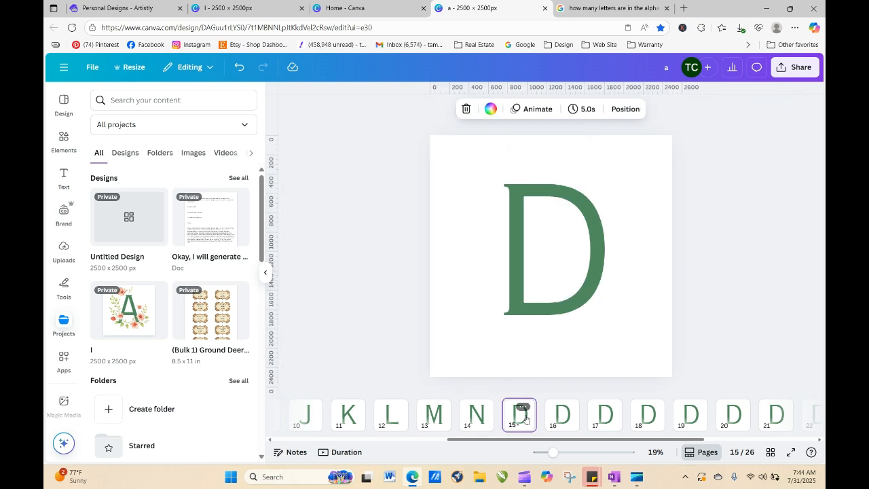
click(549, 317)
double_click(550, 309)
text(O)
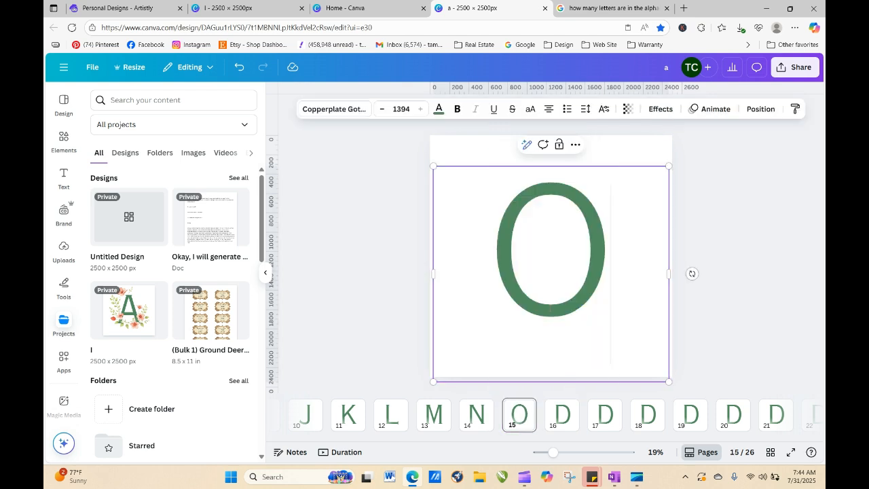
click(558, 418)
click(566, 333)
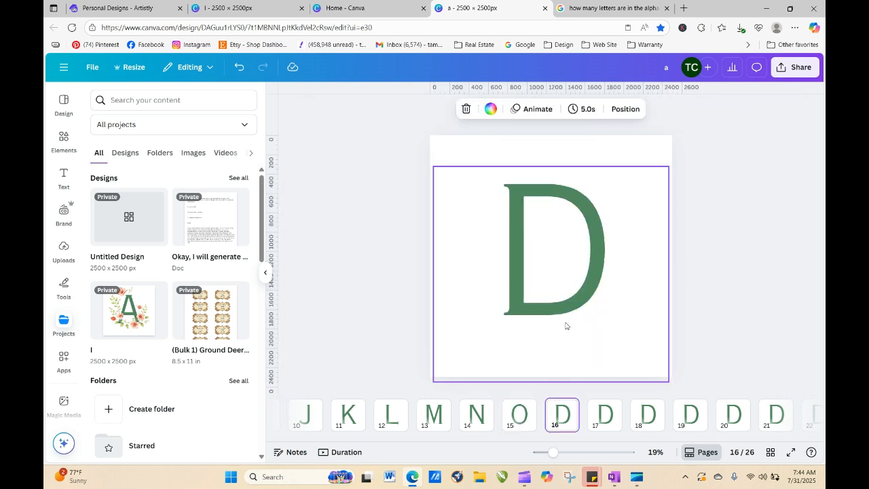
double_click(563, 308)
text(P)
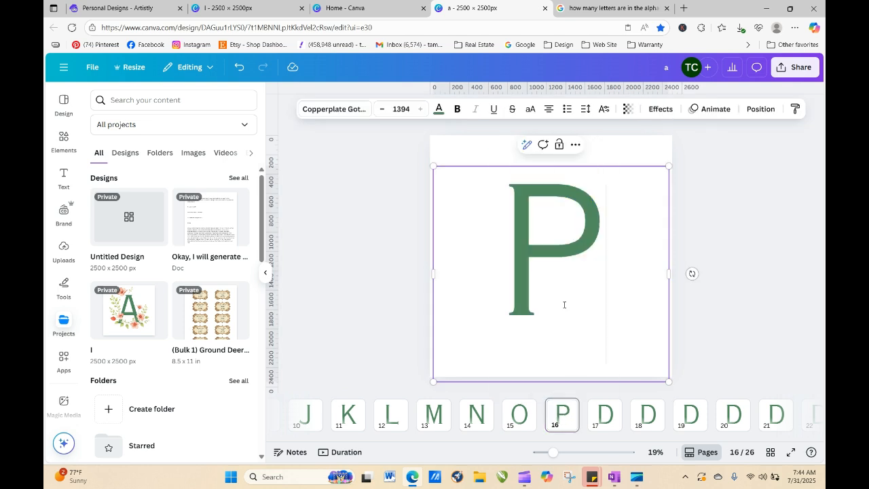
- Replace the letter D with Q on page 17 and with R on page 18
click(605, 416)
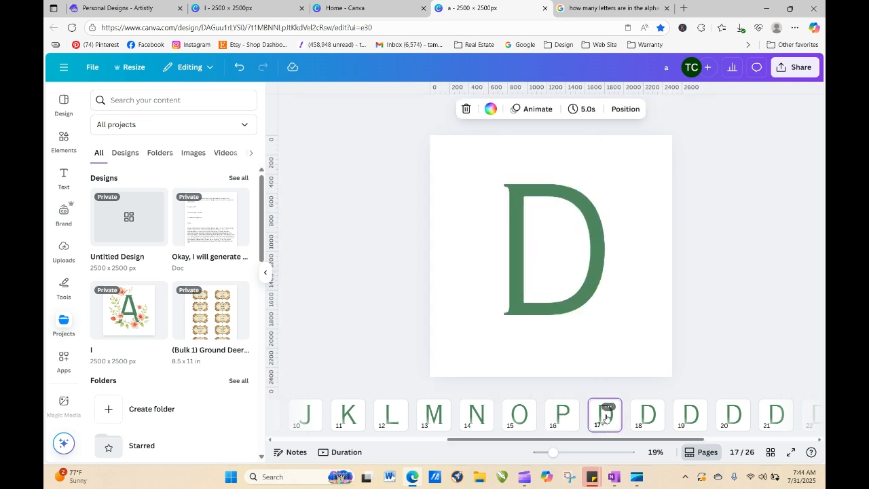
click(588, 301)
double_click(585, 295)
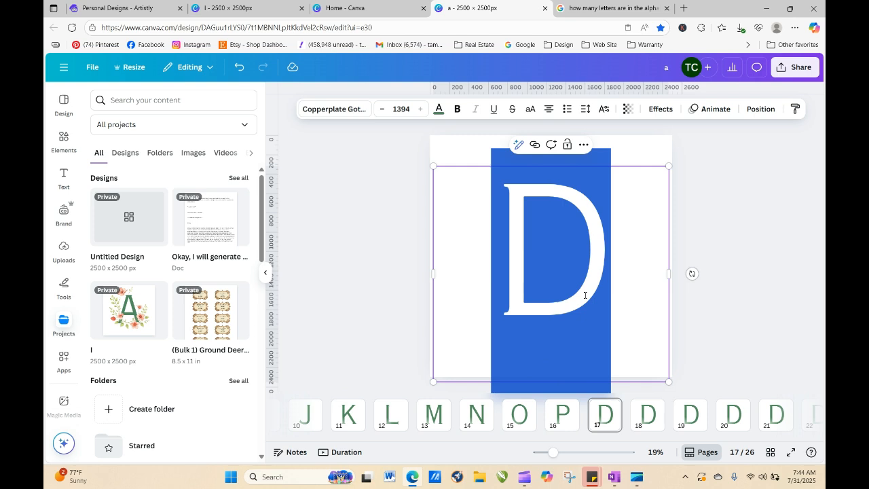
text(Q)
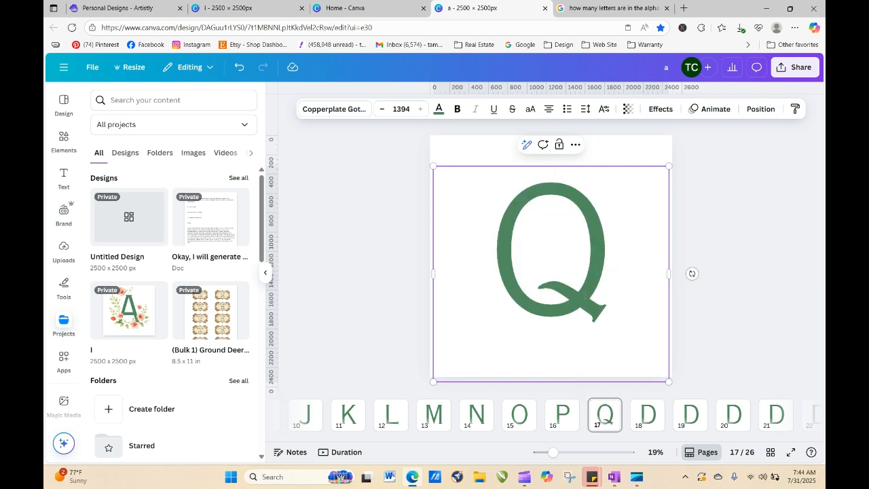
click(656, 419)
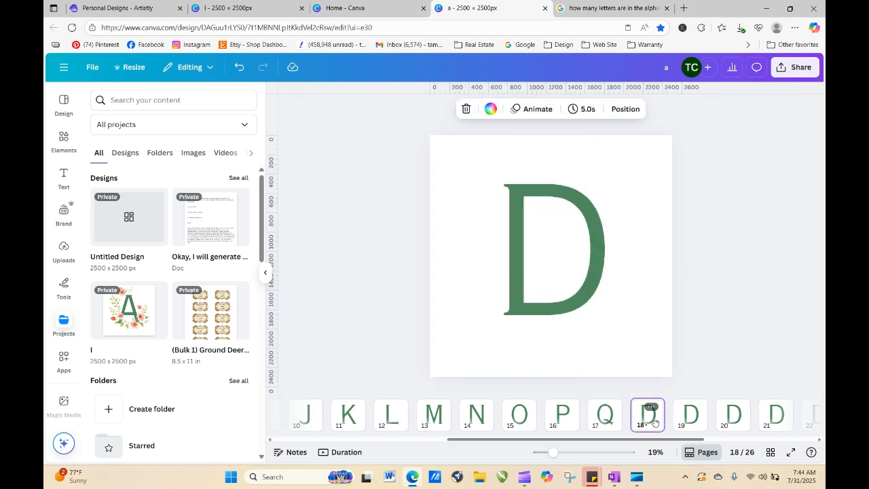
click(585, 297)
double_click(585, 295)
text(R)
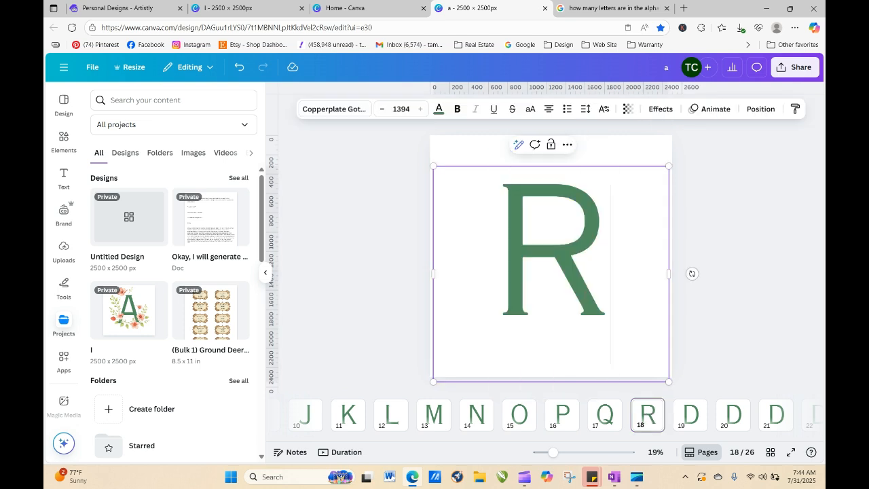
- Replace the letter D with S on page 19 and with T on page 20
click(692, 414)
double_click(591, 283)
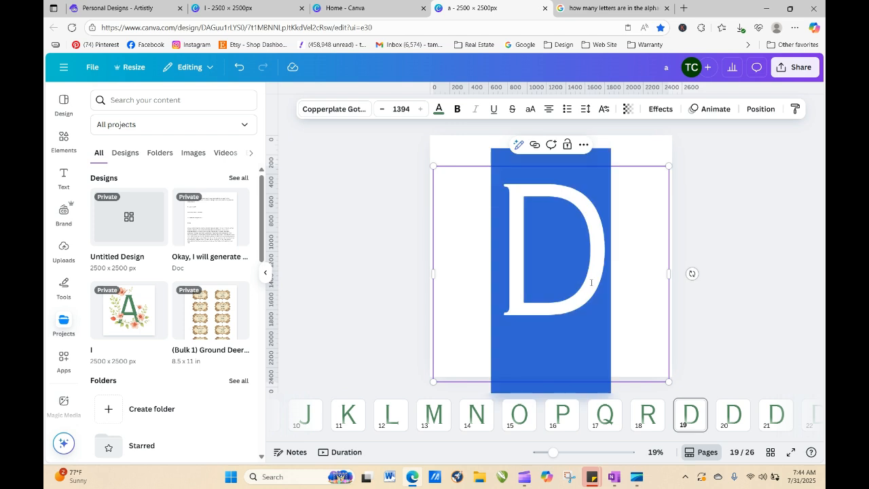
text(S)
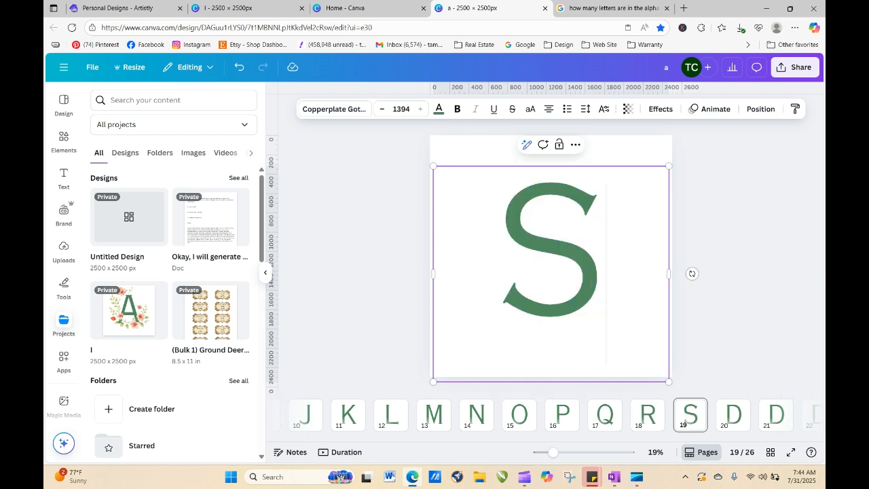
click(731, 427)
double_click(575, 298)
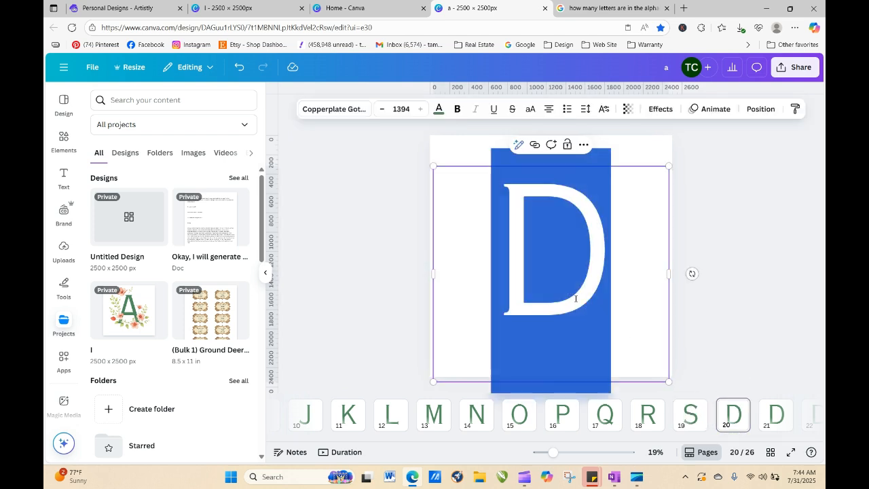
text(T)
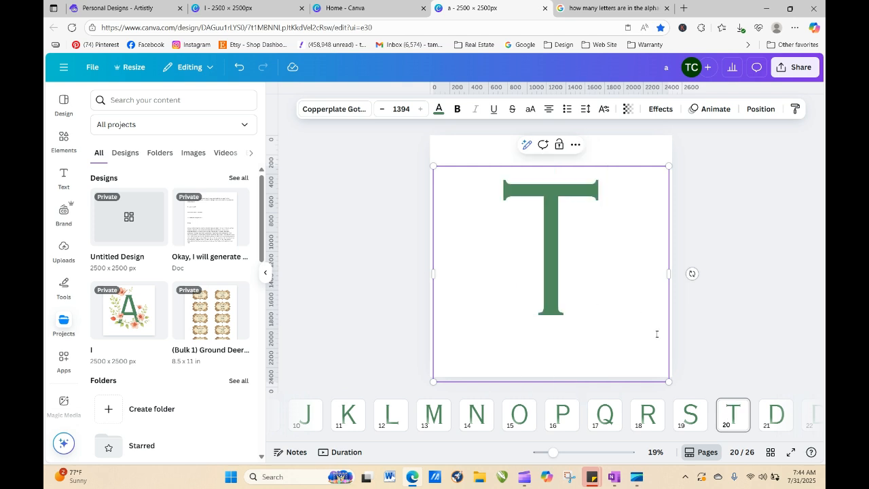
- Replace the letter D with U on page 21 and with V on page 22
click(776, 415)
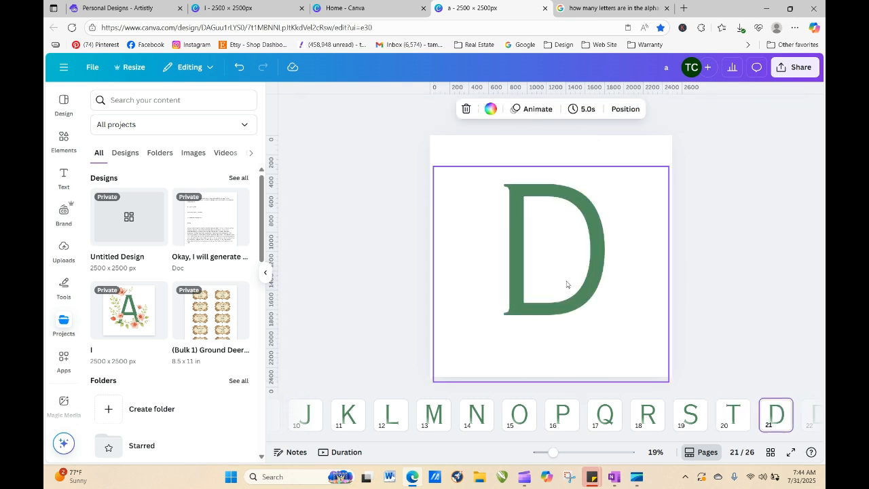
double_click(577, 297)
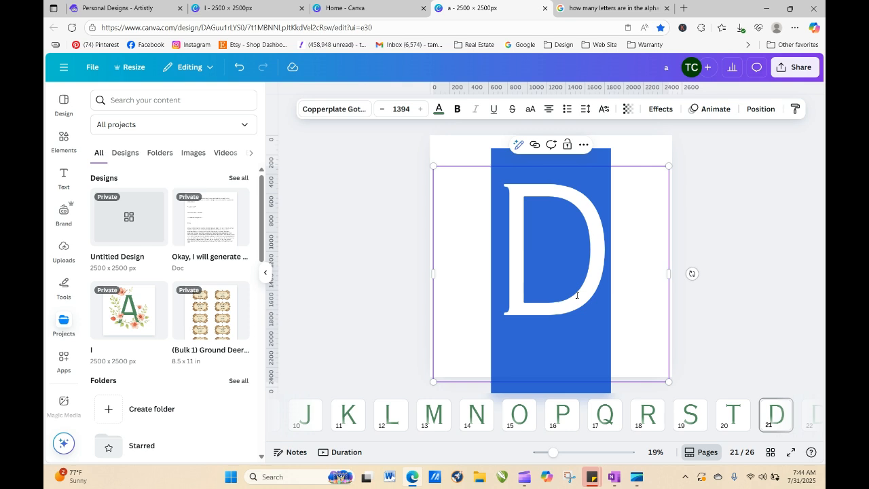
text(U)
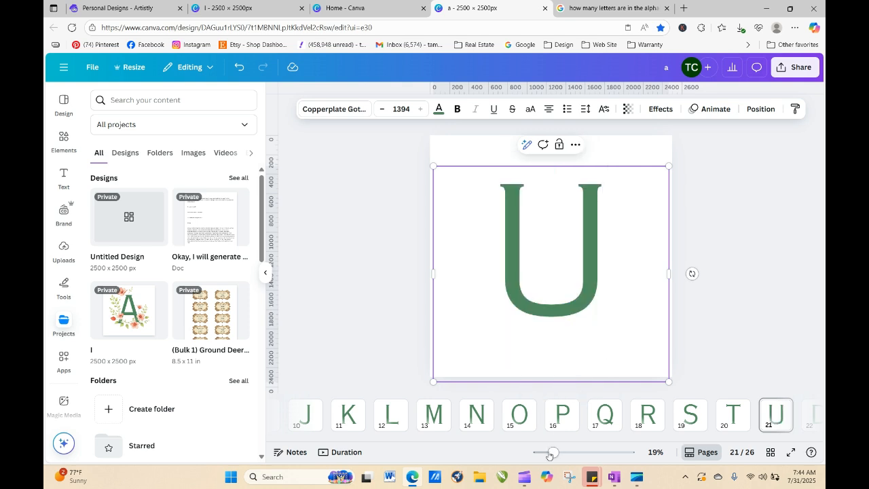
scroll(548, 442, right, 5)
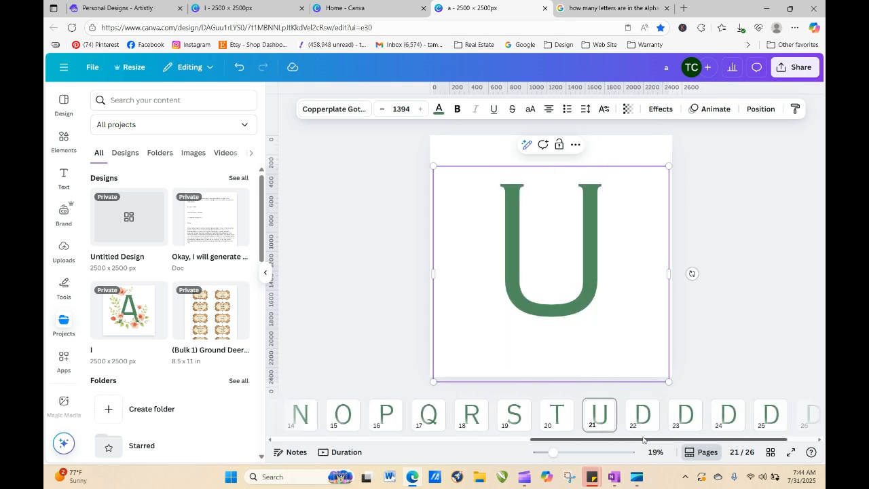
click(573, 421)
click(573, 304)
double_click(573, 303)
text(V)
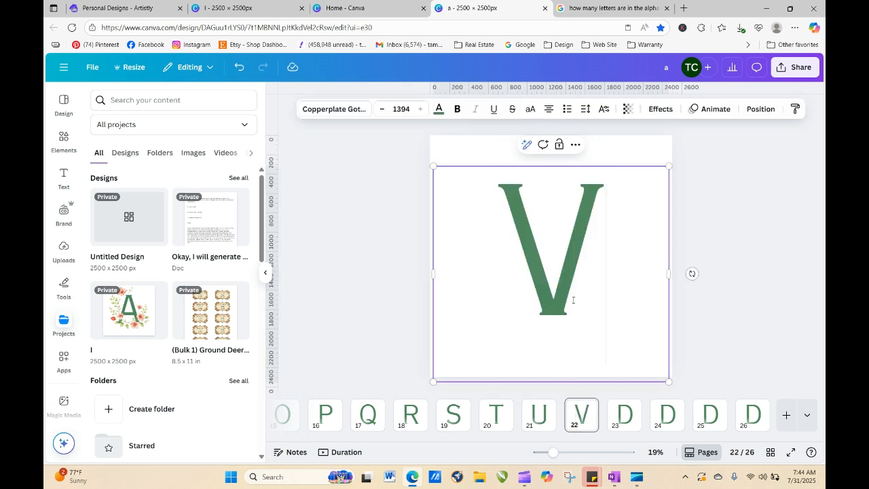
- Replace the letter D with W on page 23 and with X on page 24
click(625, 416)
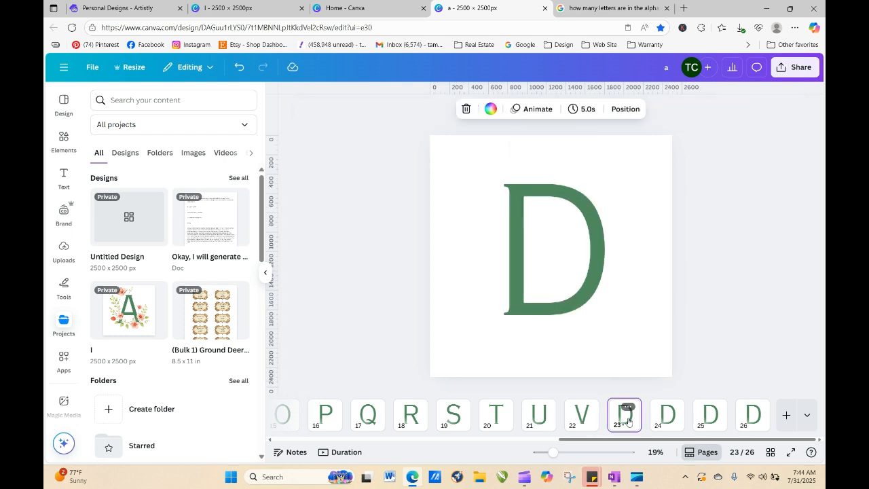
click(589, 294)
double_click(589, 291)
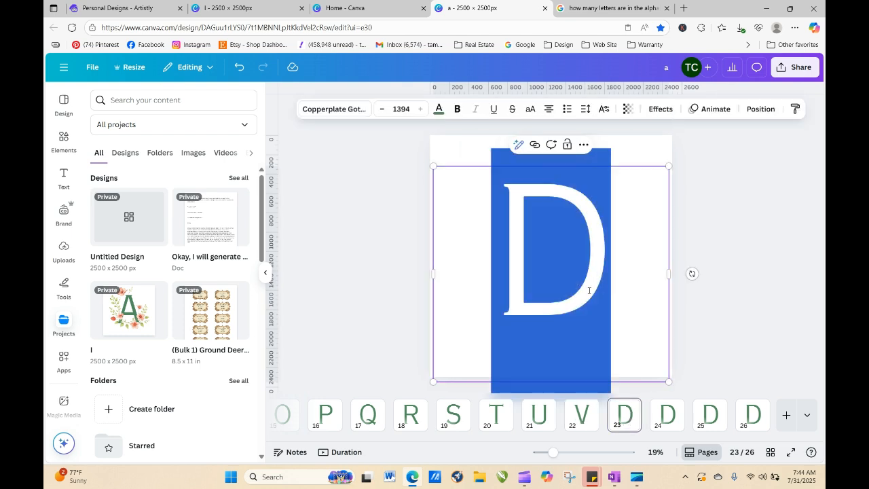
text(W)
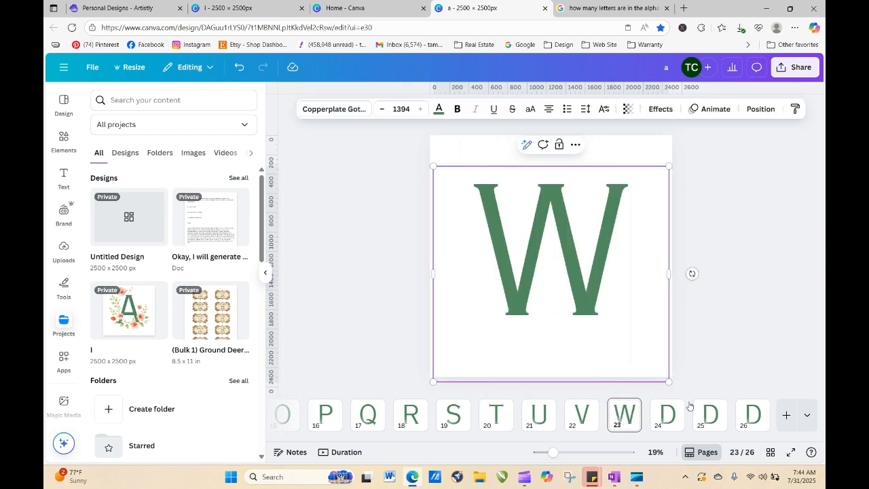
click(668, 415)
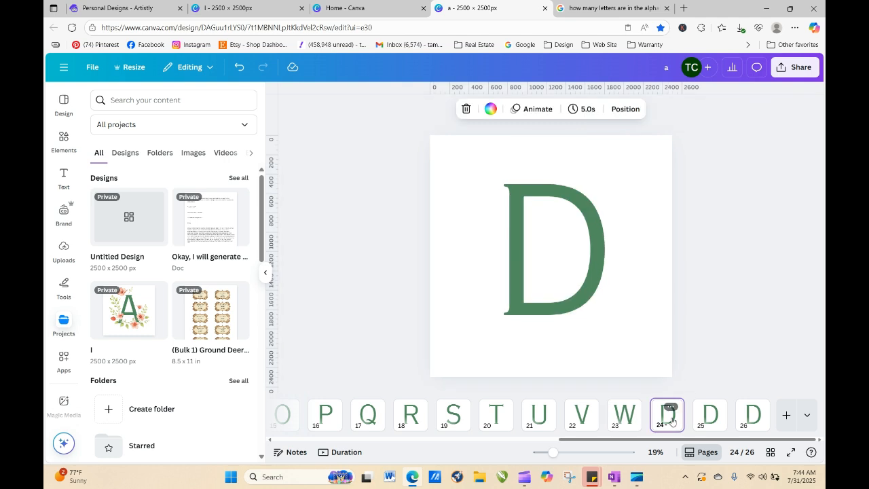
click(588, 294)
double_click(587, 292)
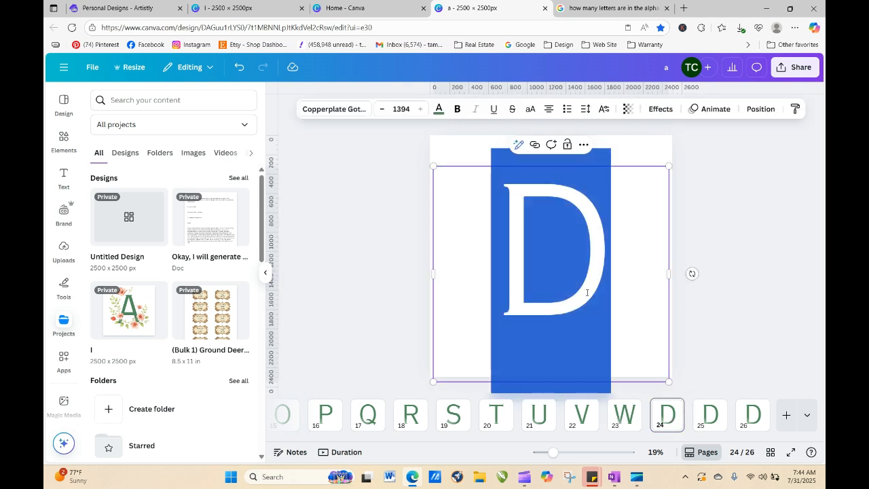
text(X)
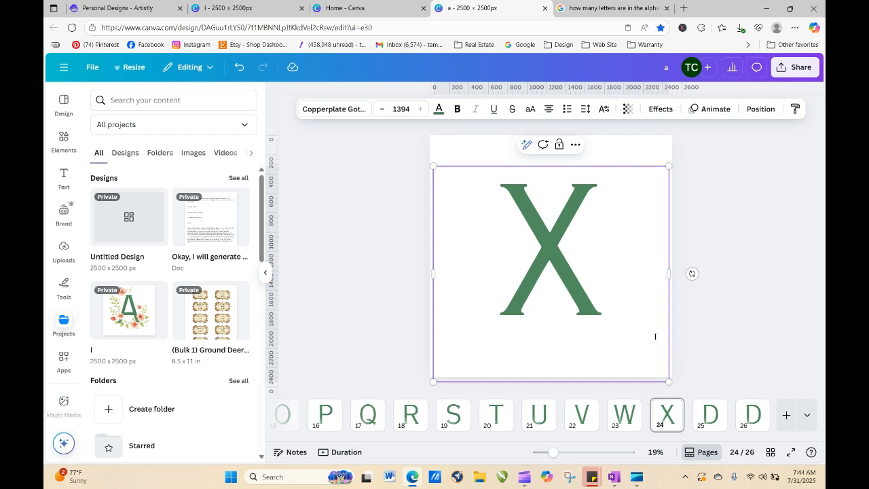
- Replace the letter D with Y on page 25 and with Z on page 26
click(708, 415)
click(597, 276)
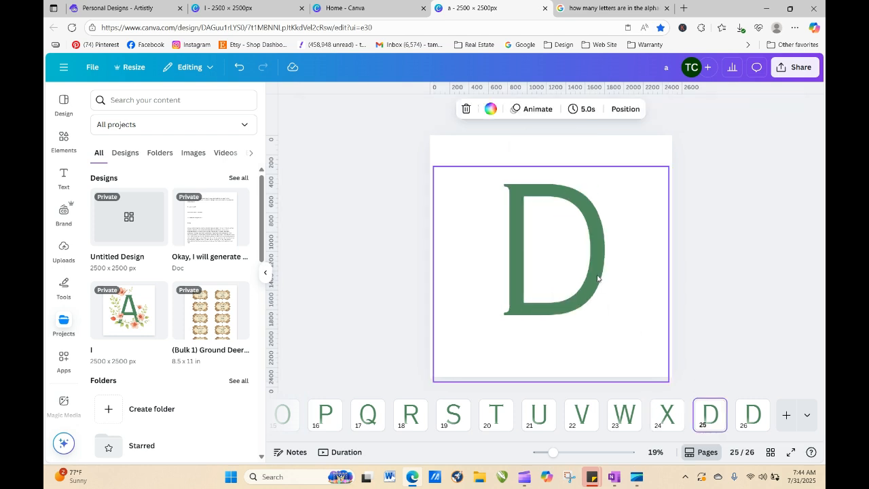
double_click(597, 274)
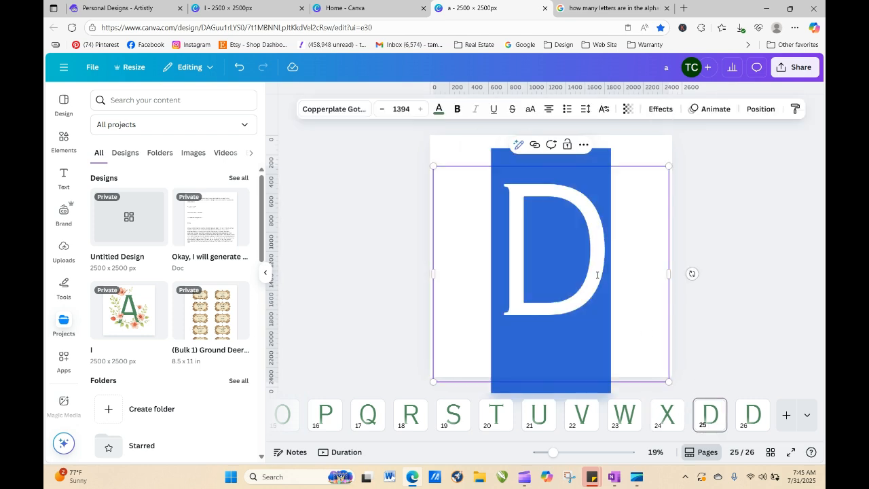
text(Y)
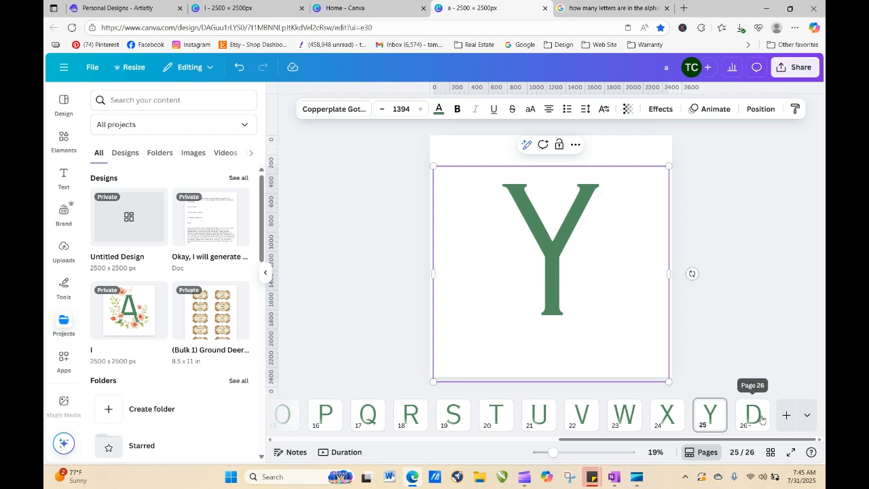
mouse_move(761, 419)
mouse_down()
mouse_move(676, 369)
mouse_move(563, 282)
mouse_move(742, 419)
mouse_move(757, 415)
mouse_up()
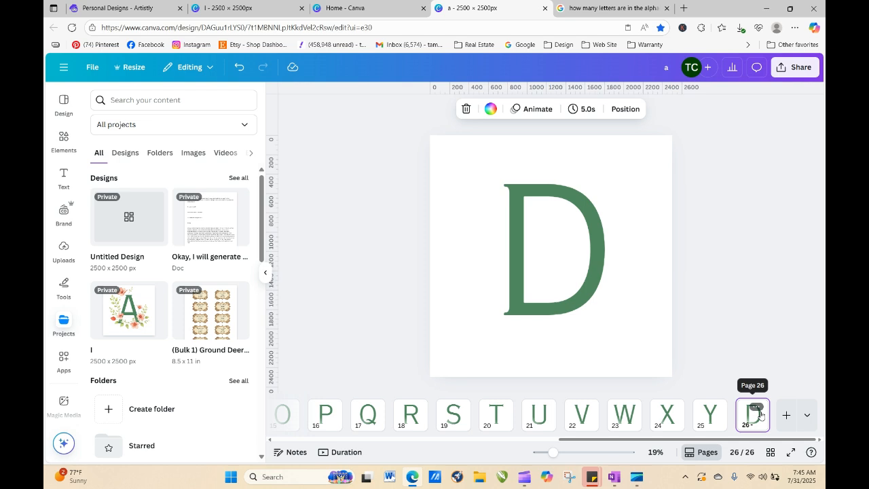
click(582, 287)
click(582, 285)
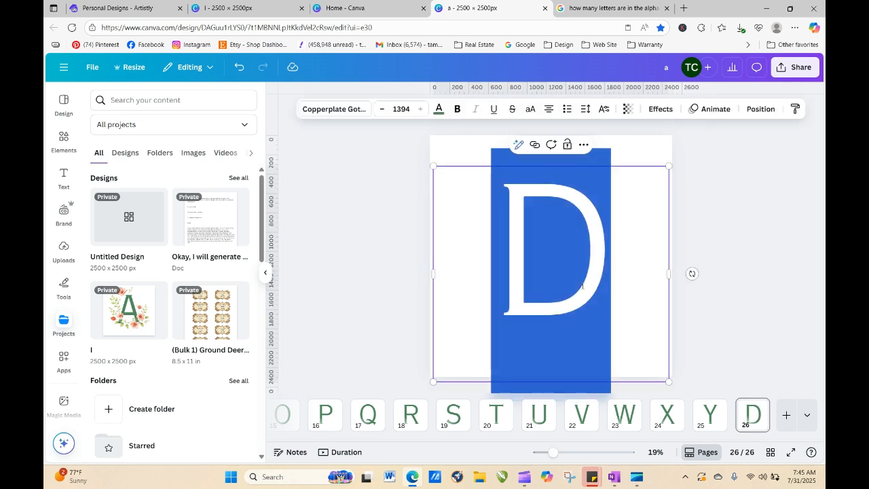
text(Z)
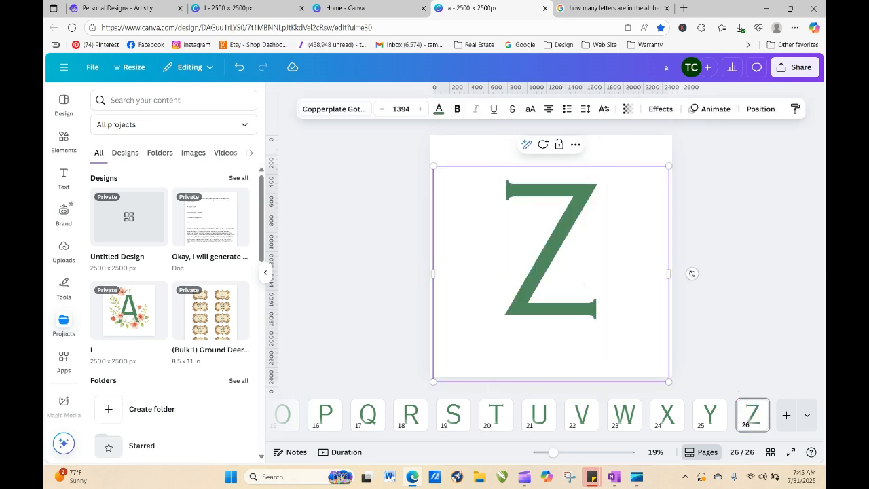
click(320, 251)
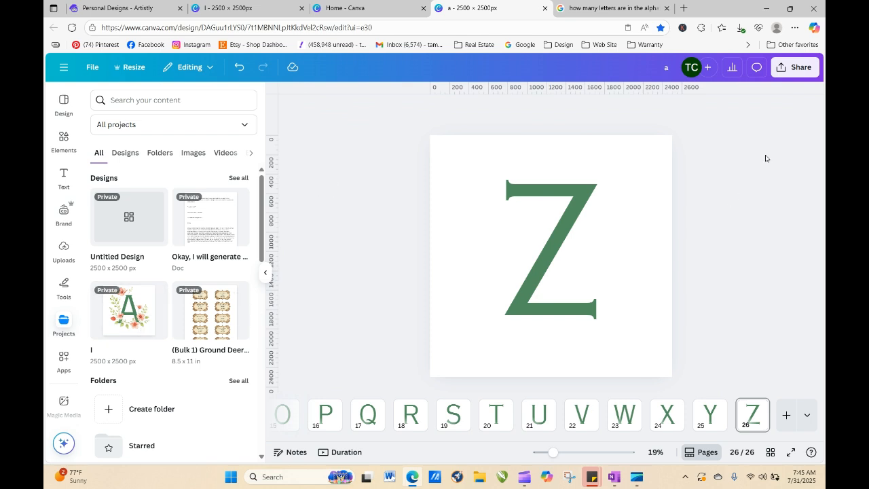
click(792, 67)
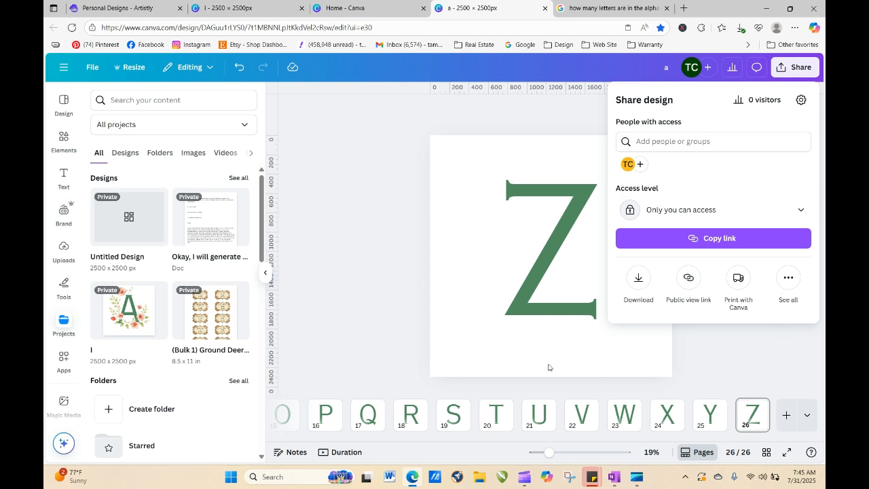
click(786, 279)
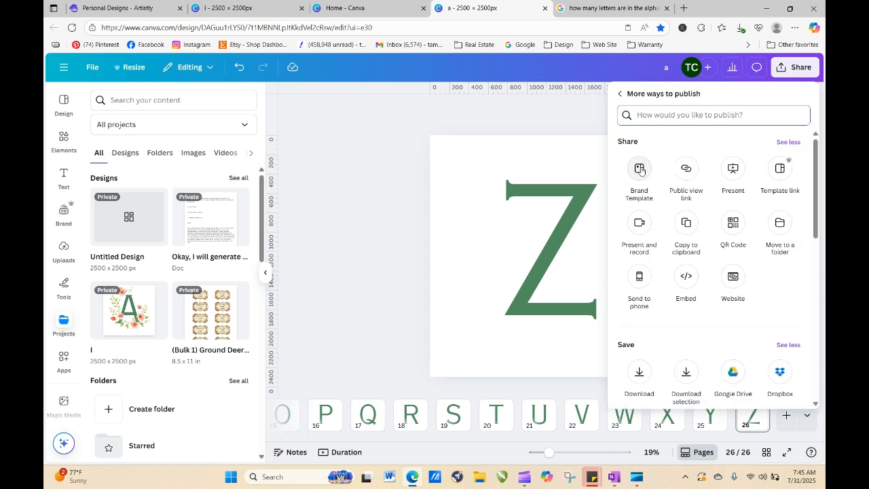
click(546, 114)
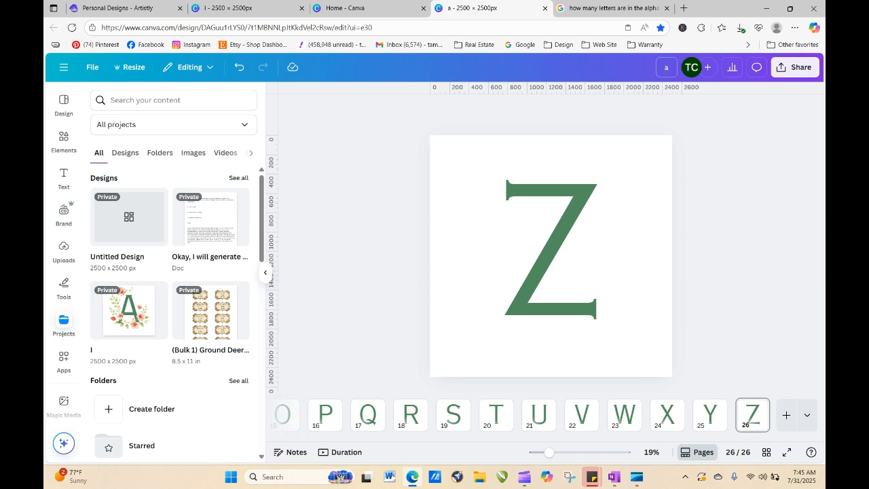
- Rename the design as BASE ALPHABET TEMPLATE
key(BackSpace)
text(BASE ALPHABET)
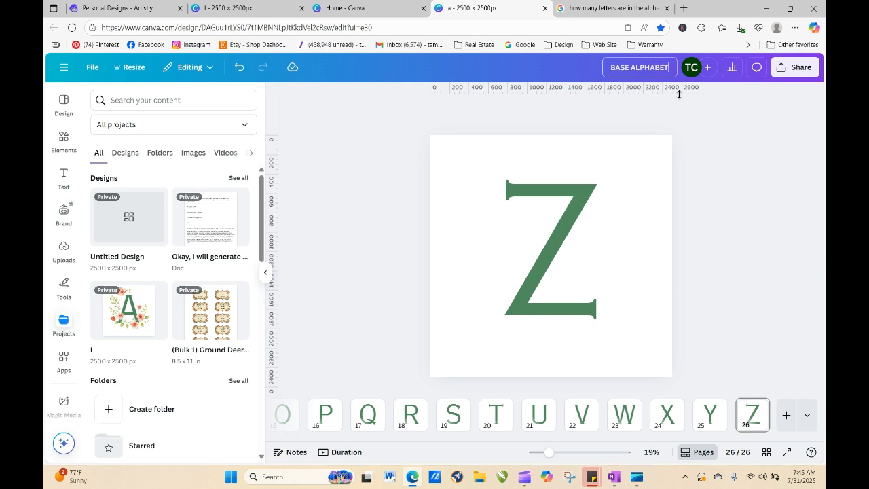
text( TEMPLATE)
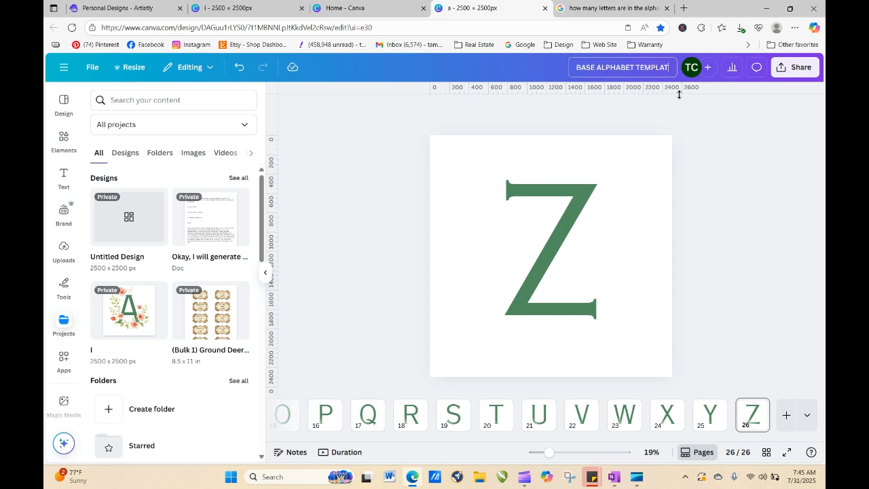
key(Return)
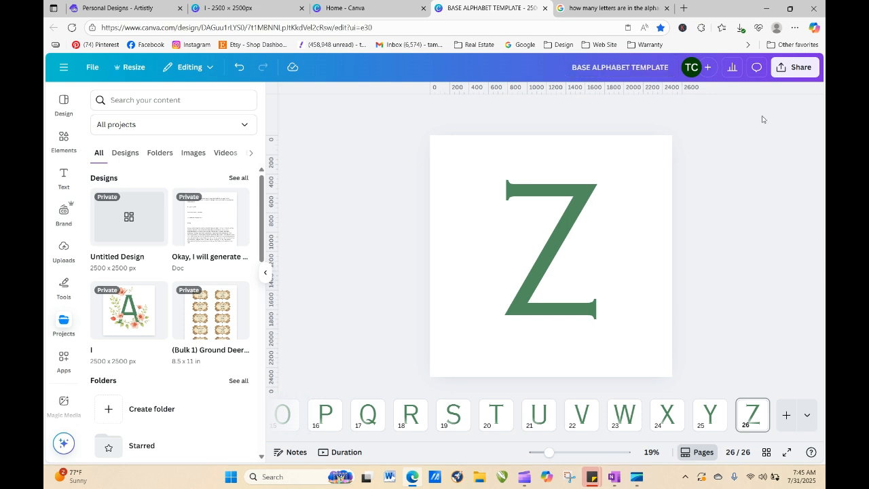
- Set the design up for publishing as a brand template in a new folder named PRODUCT TEMPLATES
click(794, 68)
click(782, 285)
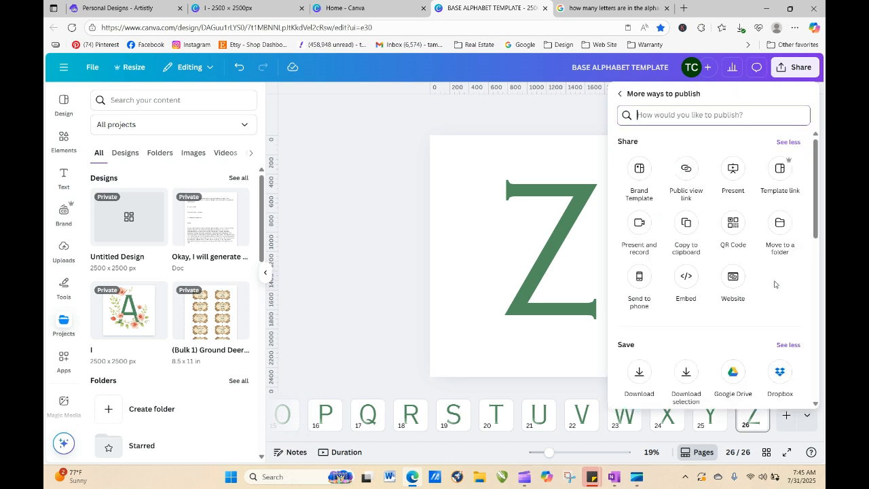
click(639, 170)
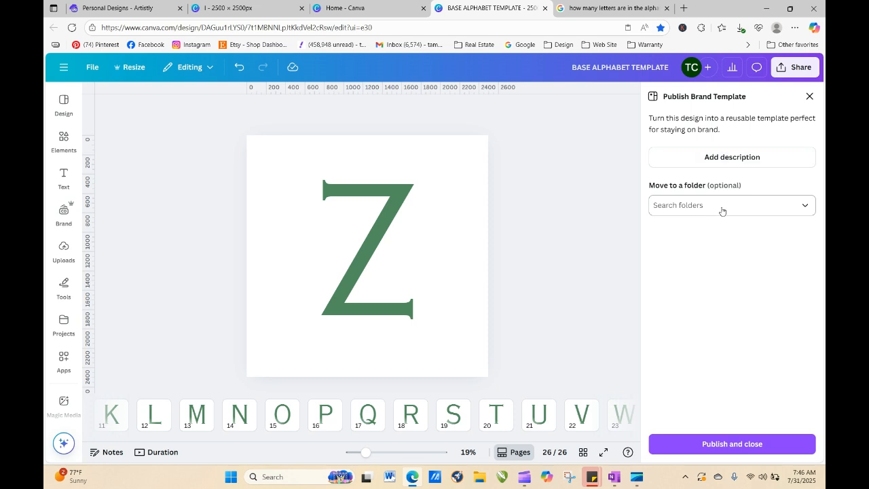
click(722, 207)
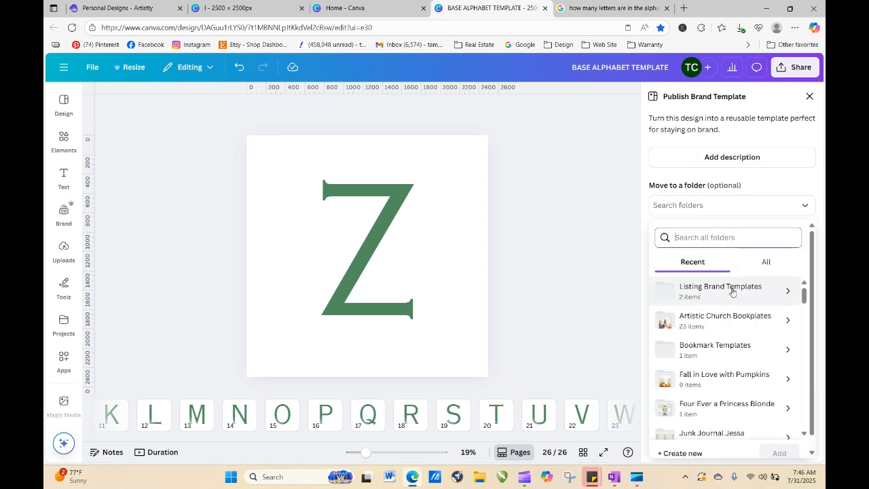
click(681, 453)
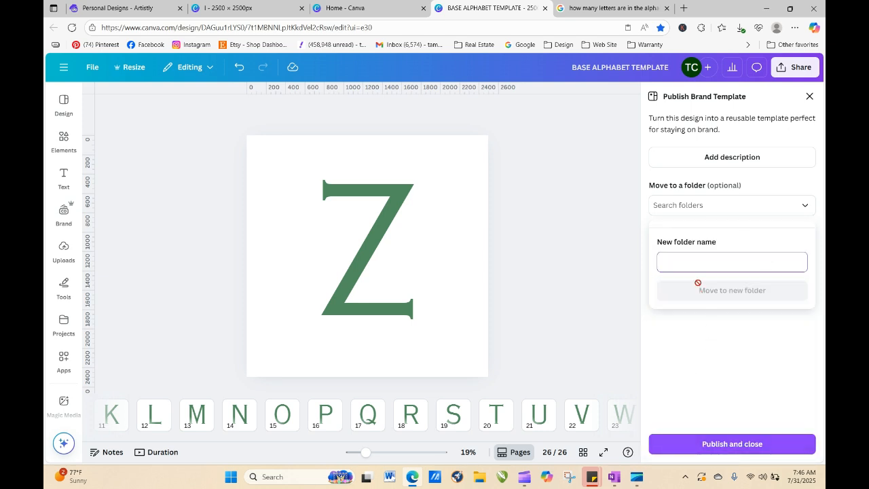
text(PROCU)
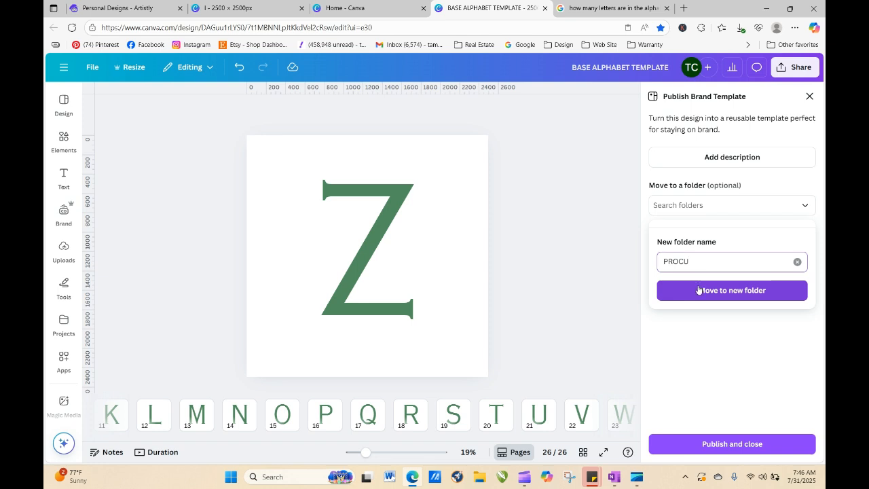
key(BackSpace)
key(BackSpace)
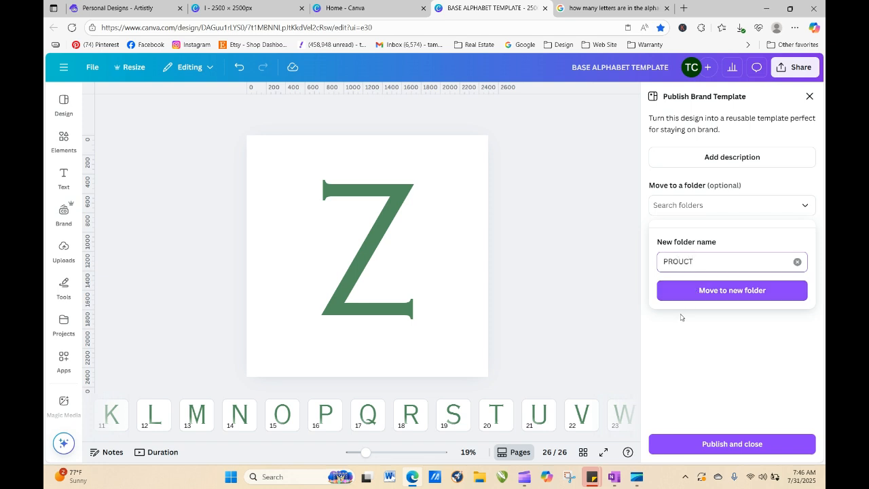
text(DUC)
click(701, 290)
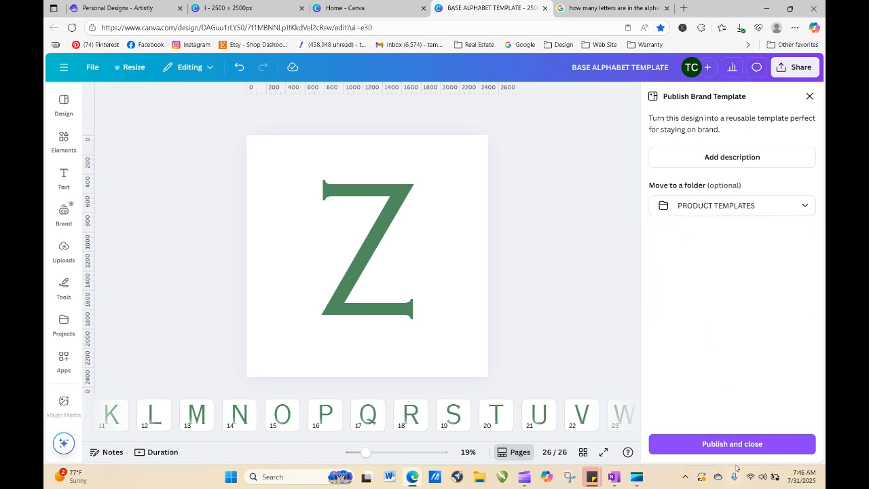
- Publish the brand template, dismiss the sharing dialog and start a new design from the template
click(733, 444)
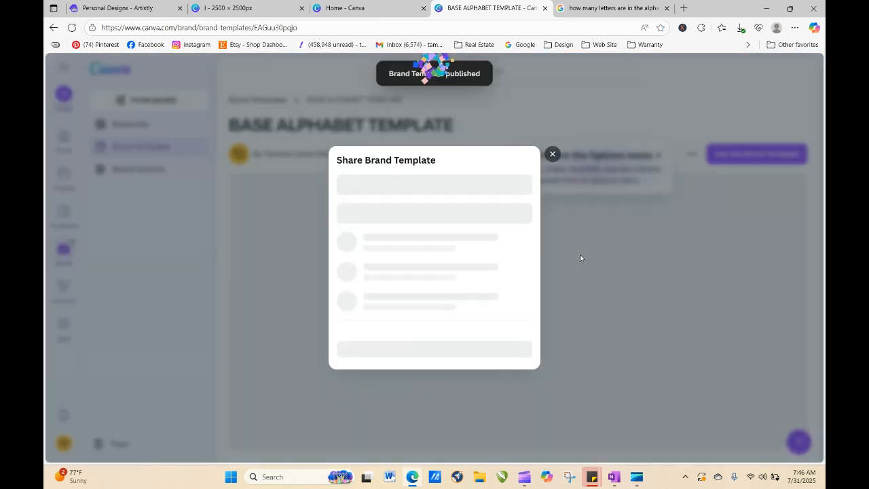
click(552, 183)
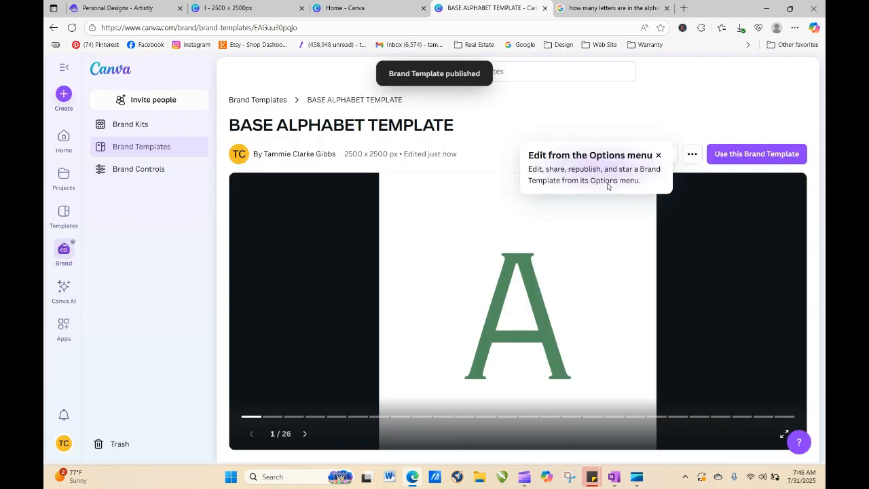
click(754, 156)
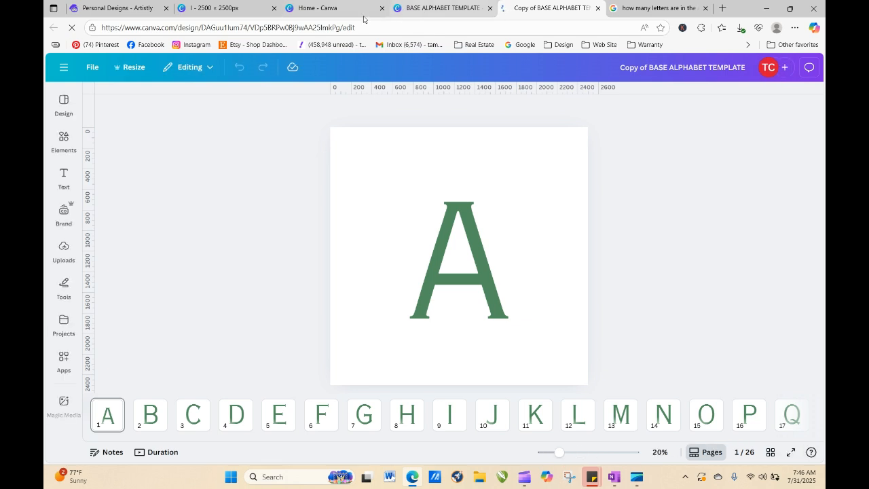
- Copy the floral artwork from the letter E page of the earlier 2500 × 2500 px alphabet design
click(312, 12)
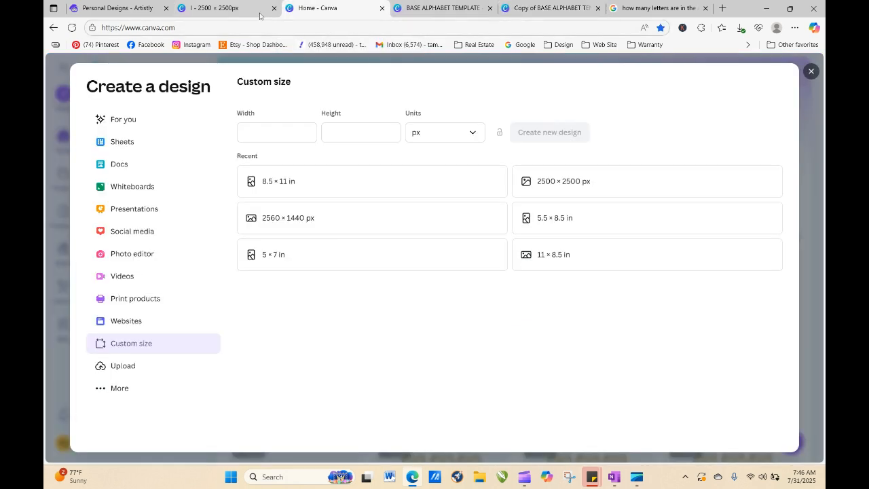
click(237, 10)
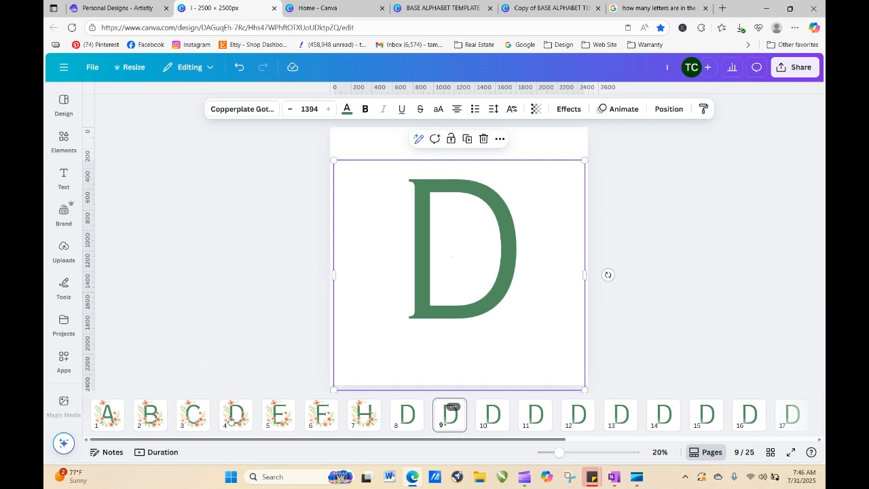
click(280, 418)
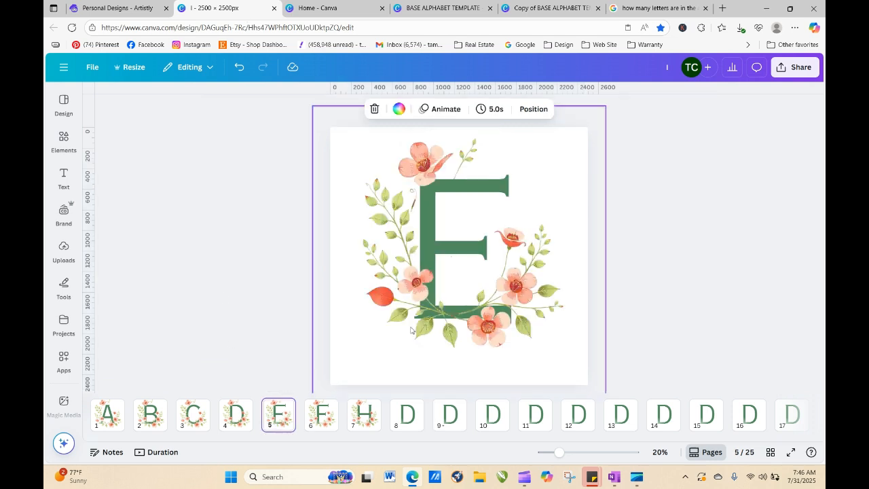
click(395, 261)
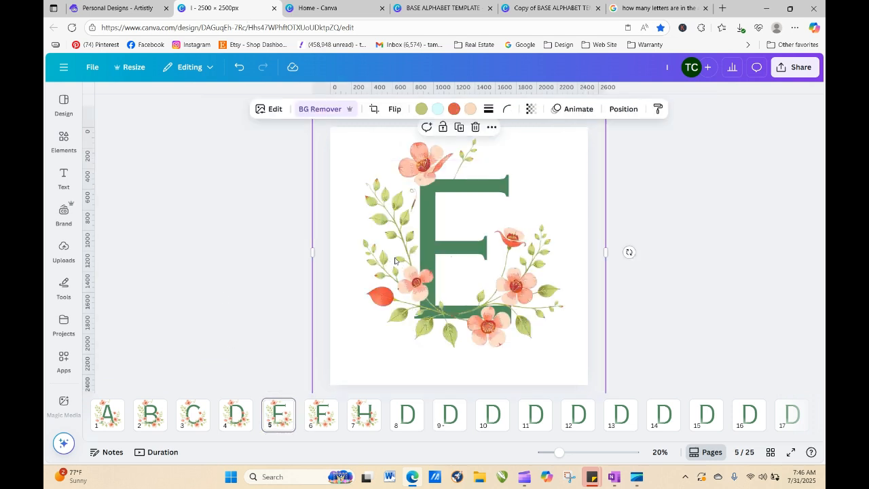
right_click(394, 261)
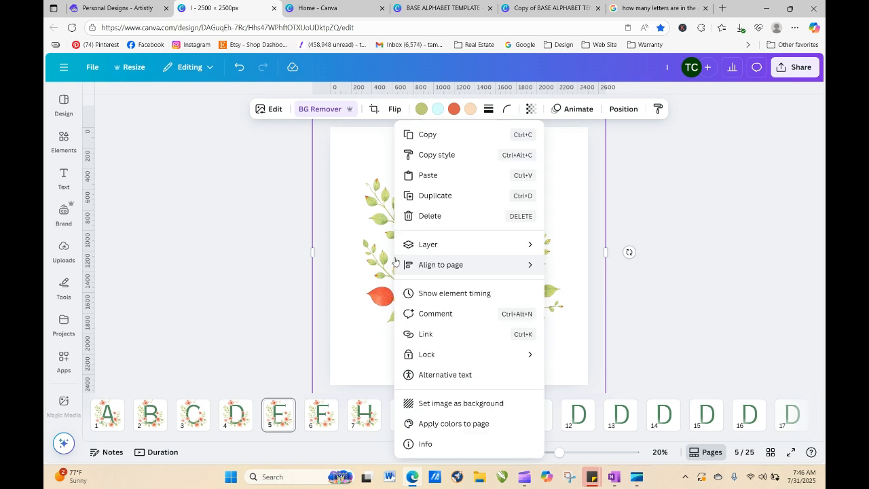
click(448, 135)
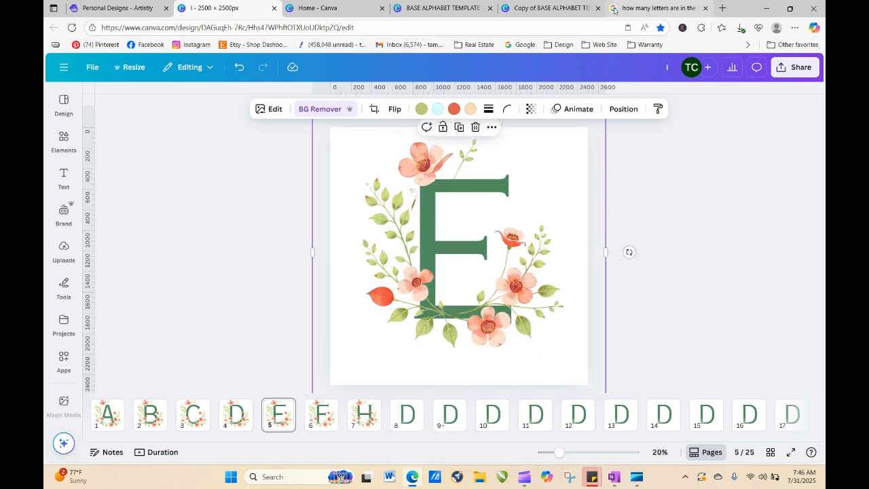
- Paste the floral artwork onto the letter A page of the template copy and shift it slightly lower around the letter
click(548, 12)
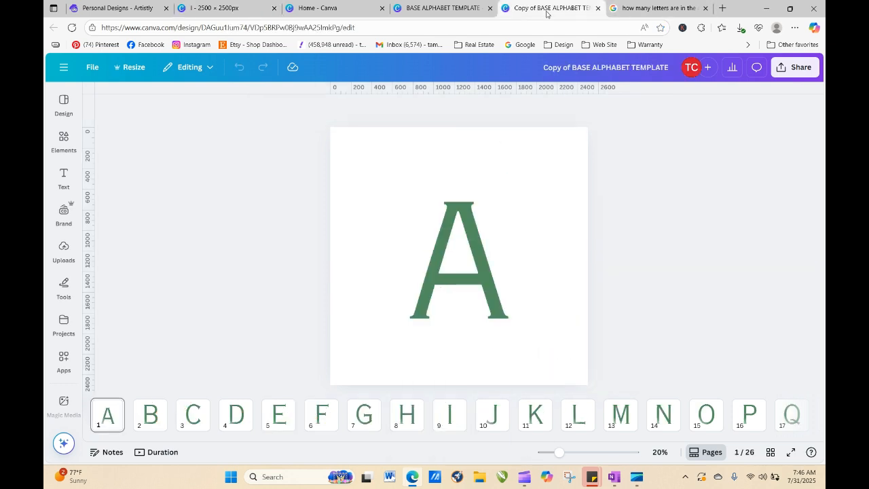
right_click(451, 188)
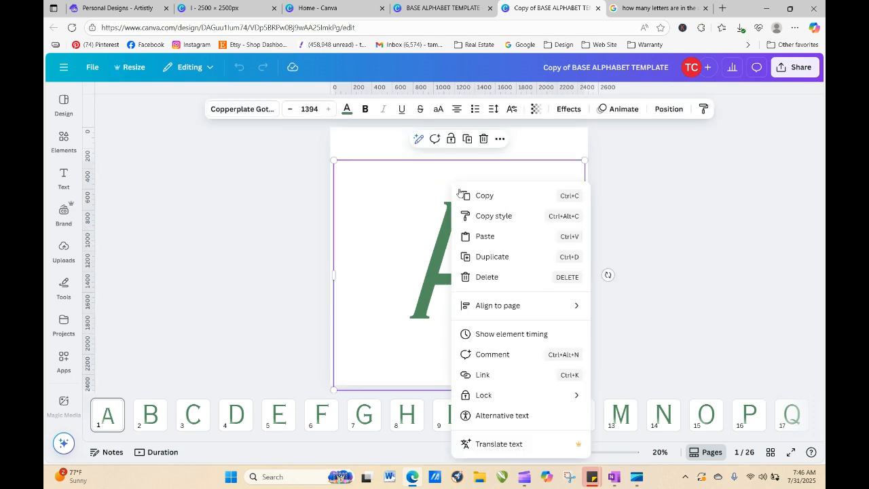
click(488, 234)
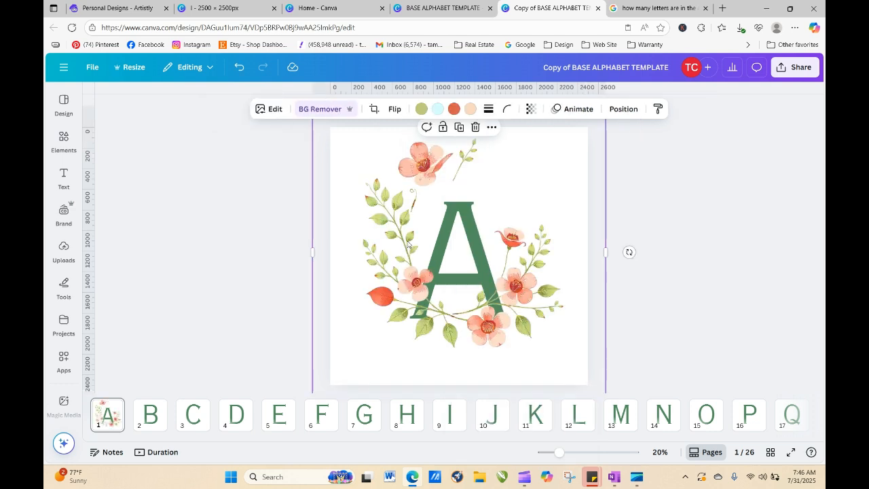
drag(400, 244, 410, 260)
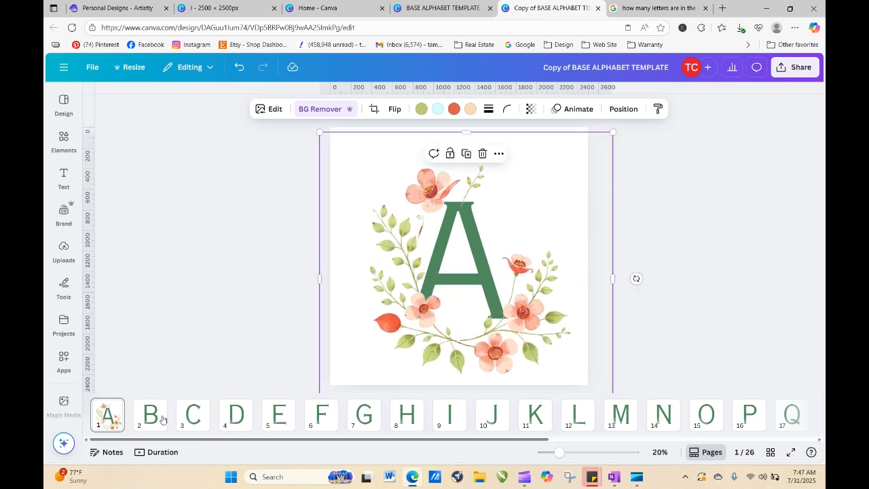
- Paste the floral artwork onto the letter B page
click(151, 414)
right_click(433, 267)
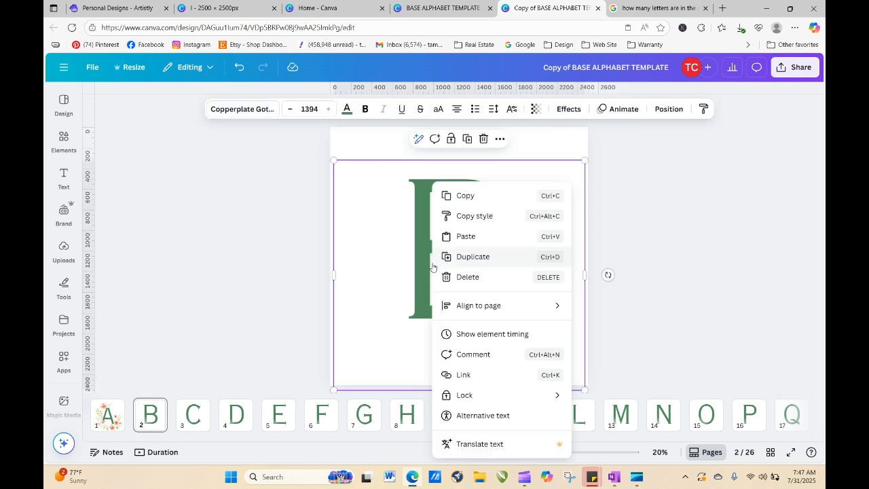
click(475, 237)
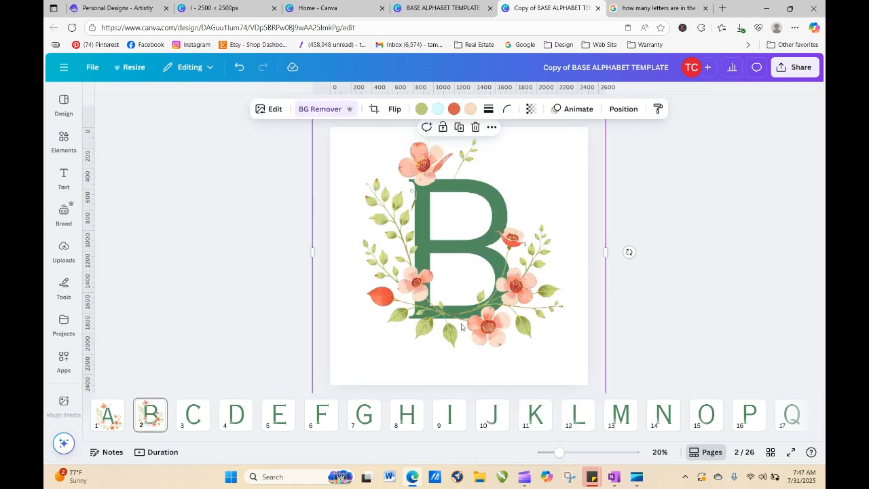
- Paste the copied floral artwork onto the letter C and letter D pages
click(193, 414)
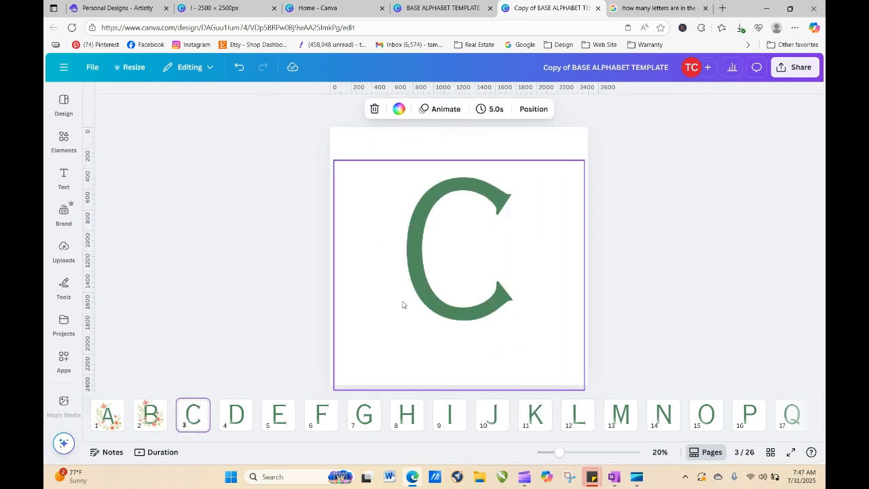
right_click(446, 273)
click(480, 236)
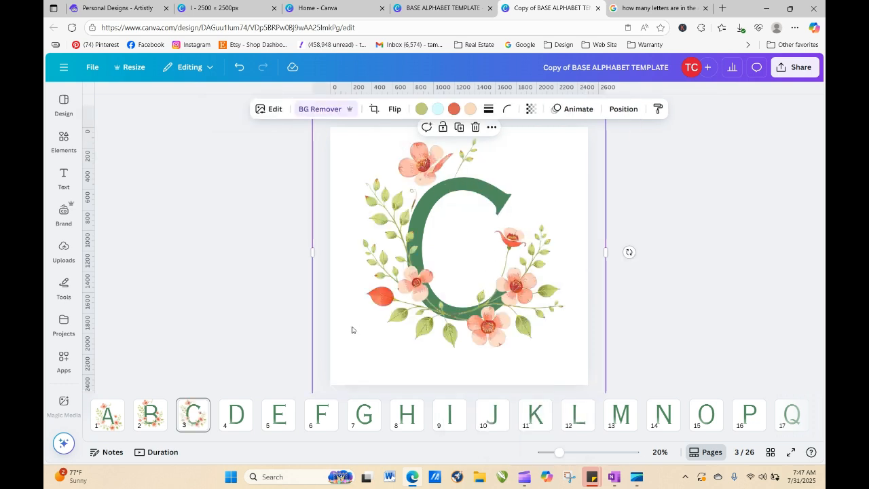
click(229, 422)
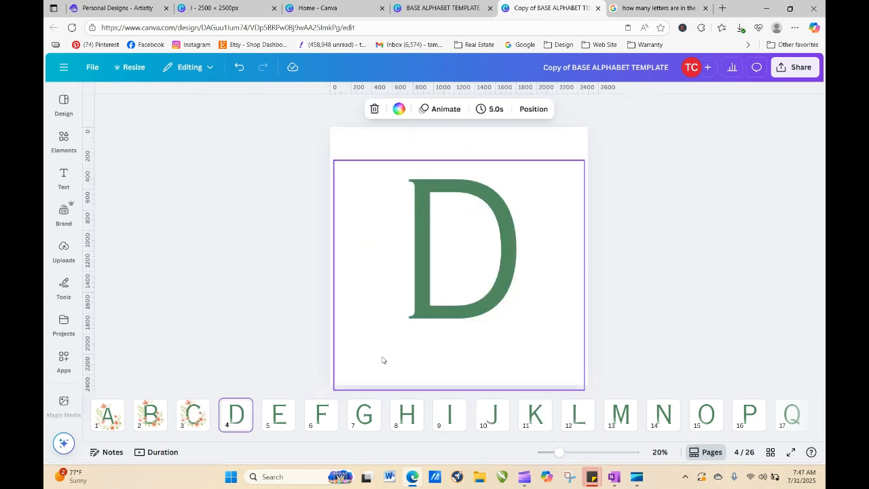
right_click(417, 318)
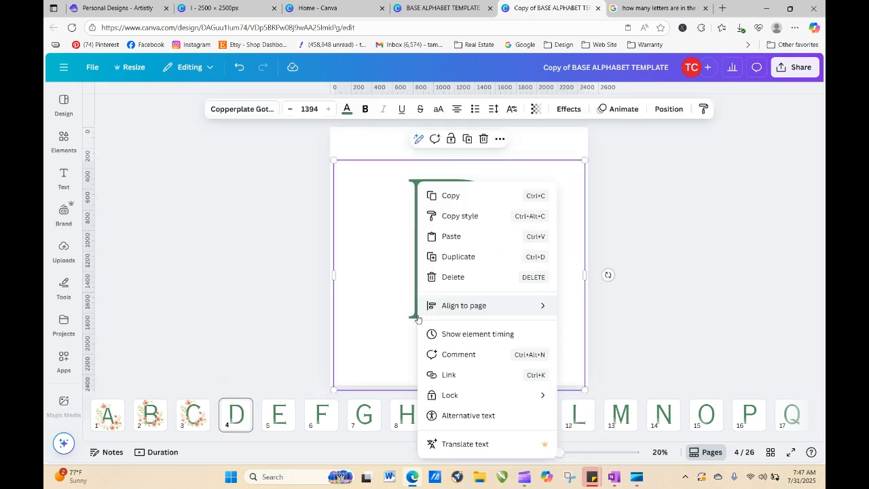
click(479, 237)
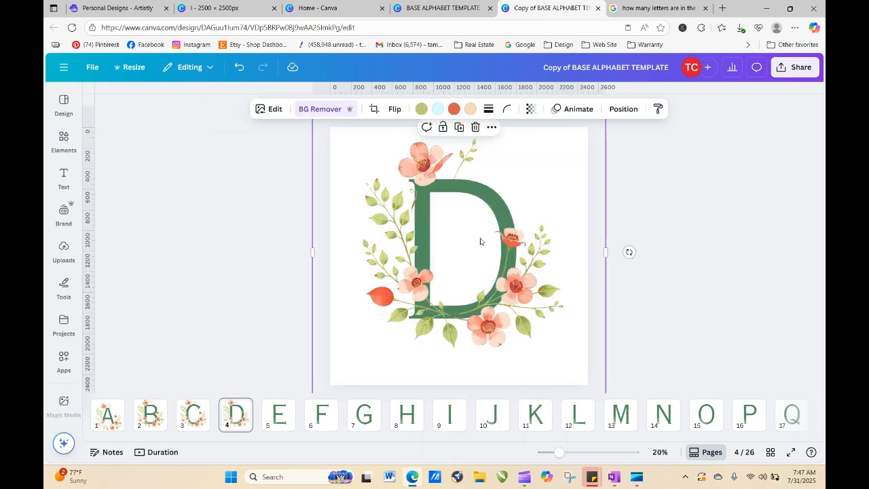
- Try the olive-green photo color as the letter E page's background and restore the background to white (#ffffff)
click(283, 418)
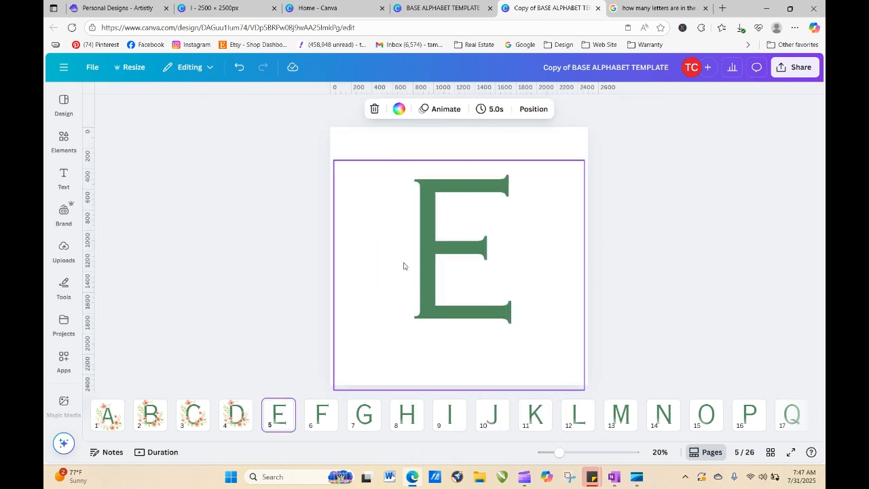
click(398, 110)
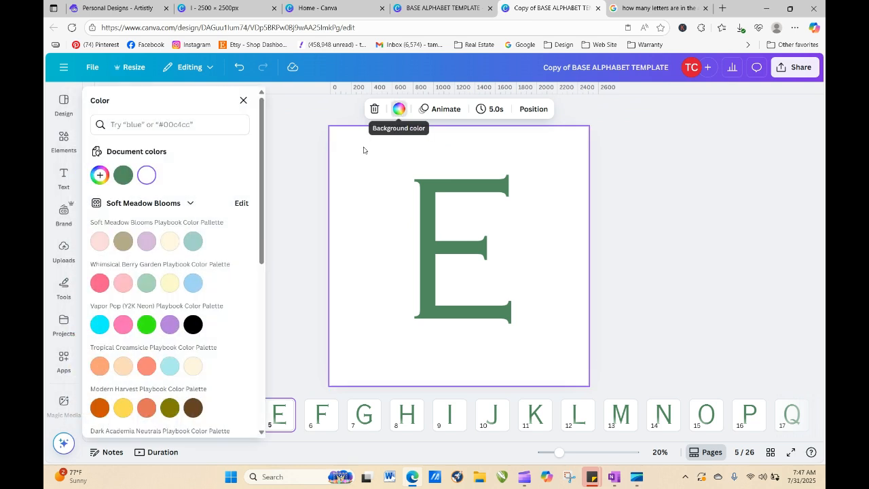
drag(258, 221, 243, 417)
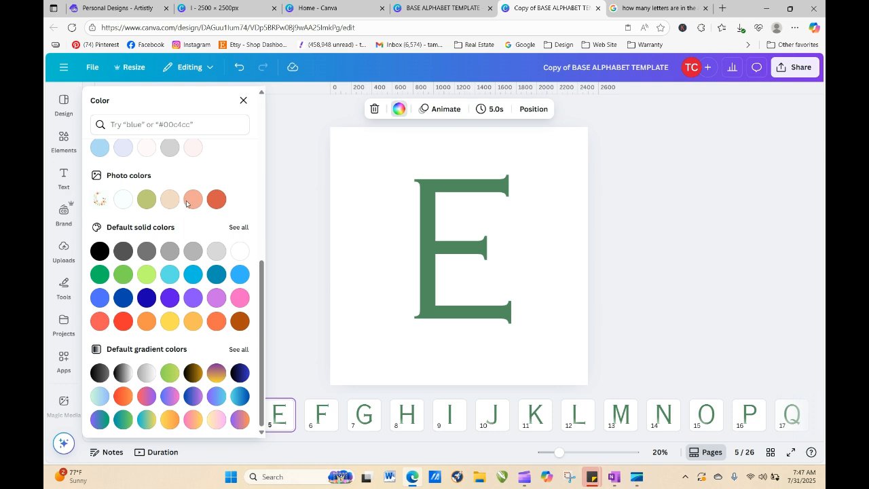
click(147, 200)
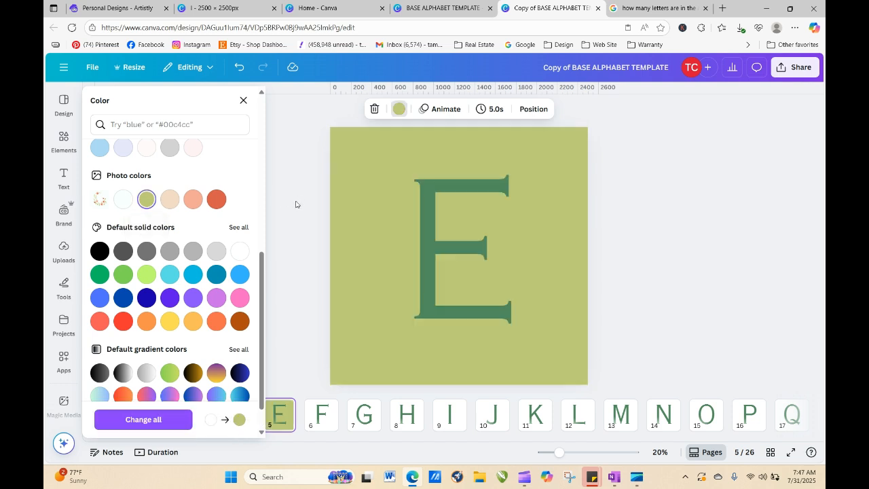
click(399, 110)
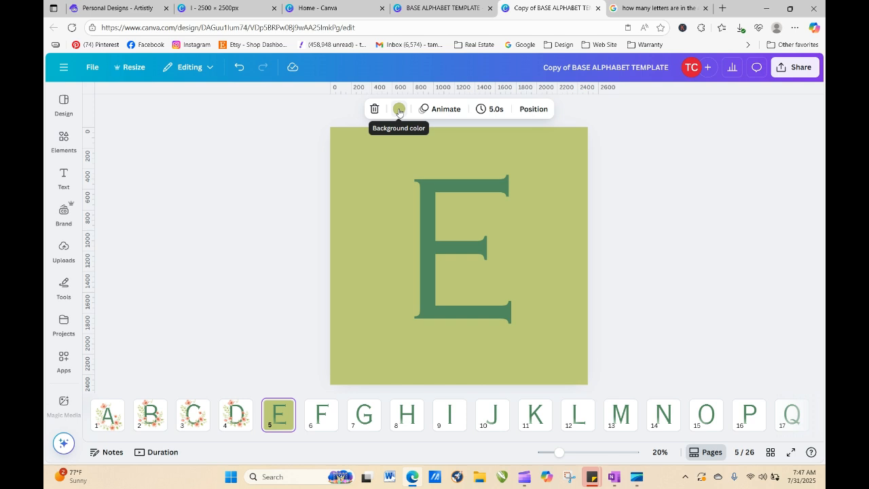
click(399, 110)
click(170, 175)
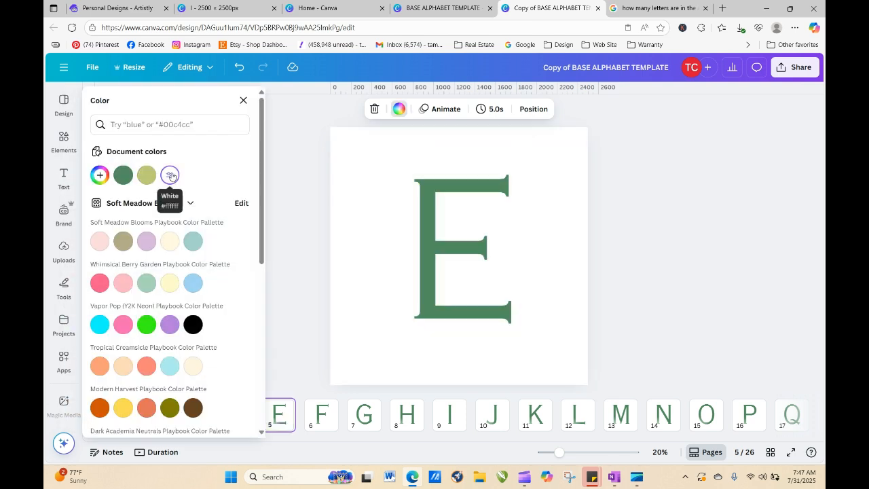
- Recolor the letter E with the light beige photo color and apply that color change to the letters on all pages
click(431, 219)
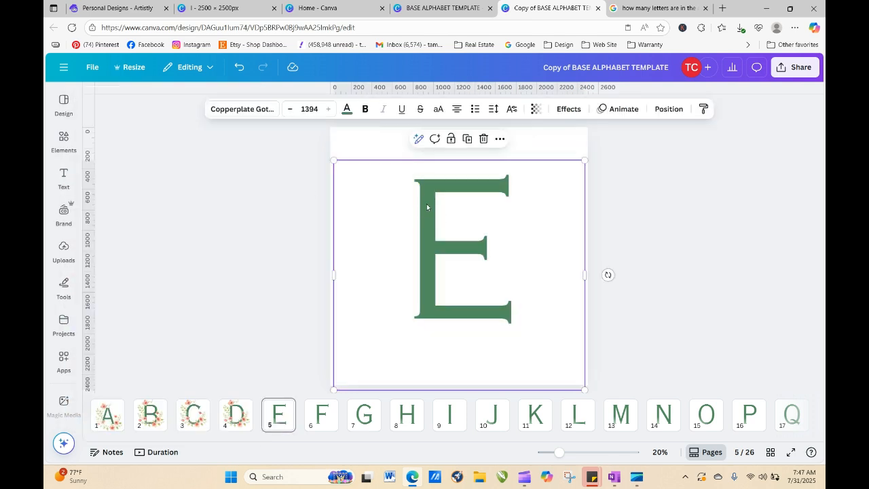
double_click(426, 205)
click(346, 115)
scroll(267, 319, down, 2)
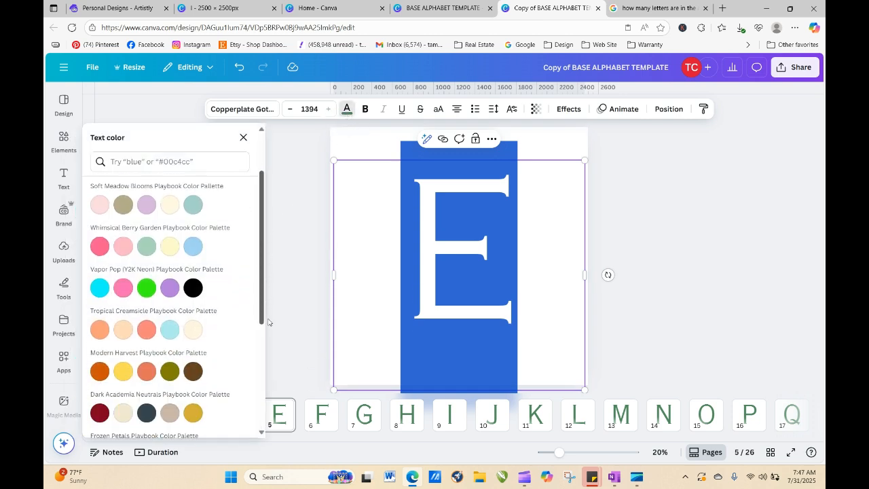
scroll(268, 321, down, 3)
click(170, 309)
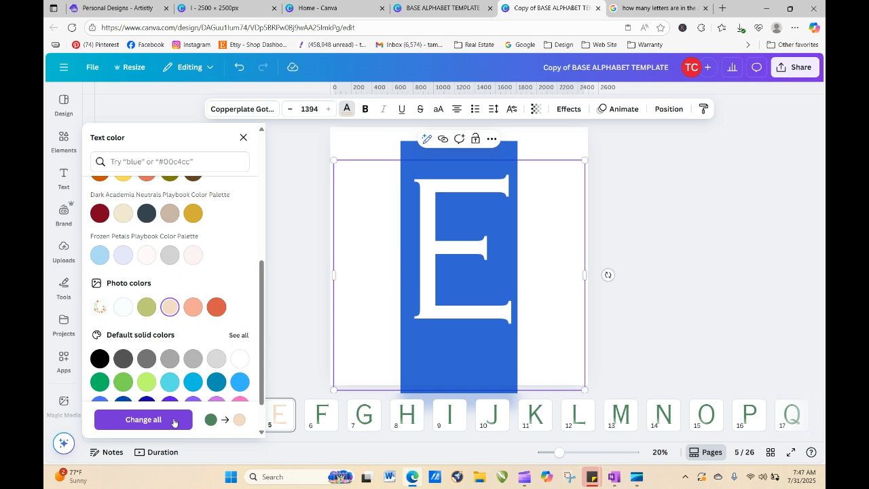
click(144, 420)
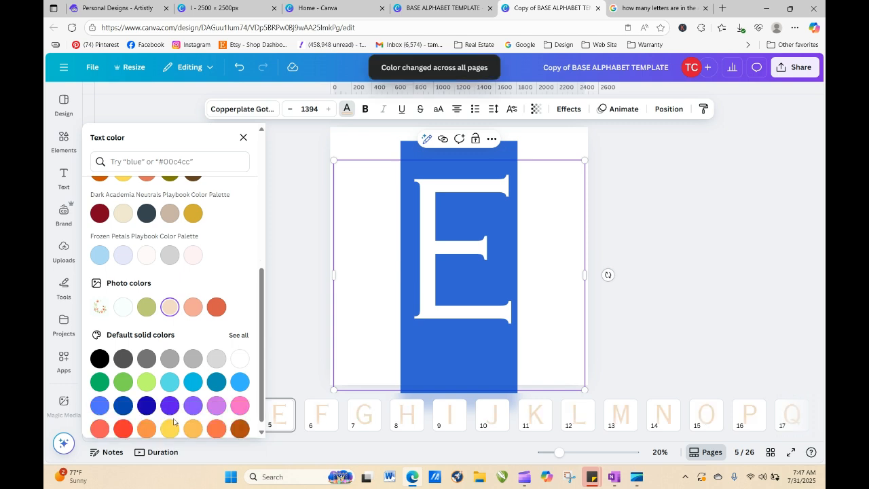
key(Escape)
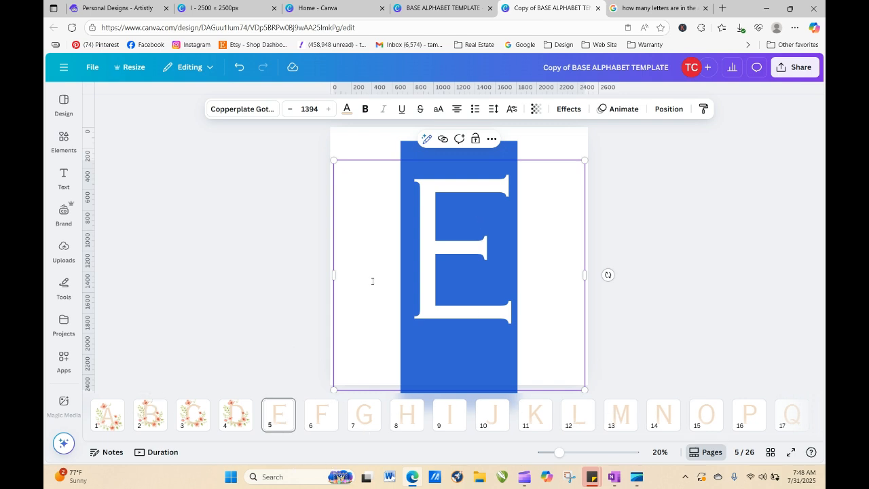
click(276, 340)
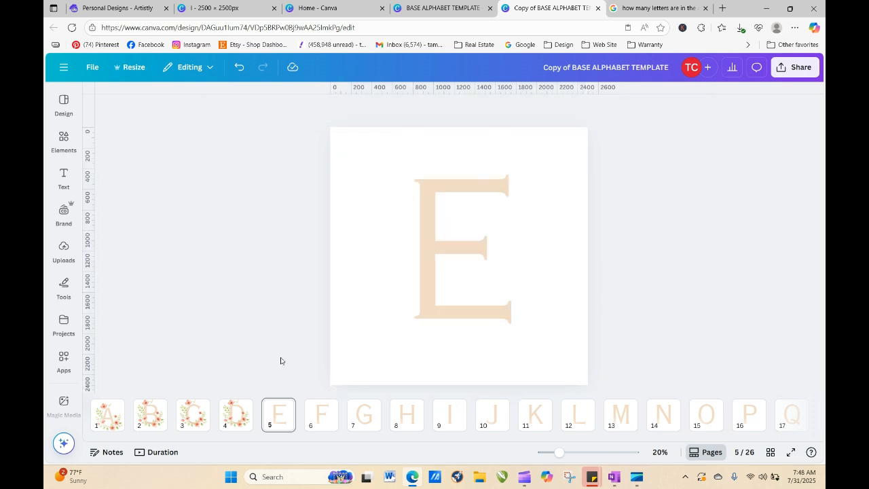
- Copy the floral artwork from the letter D page
click(241, 425)
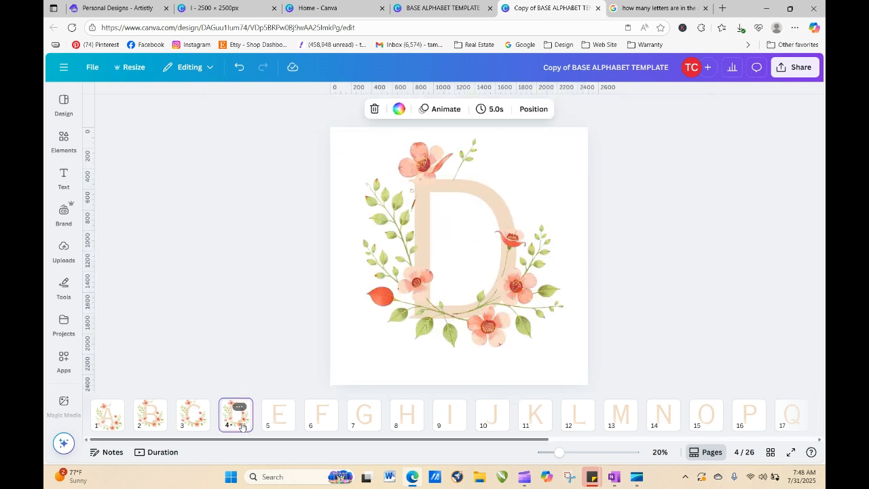
click(390, 280)
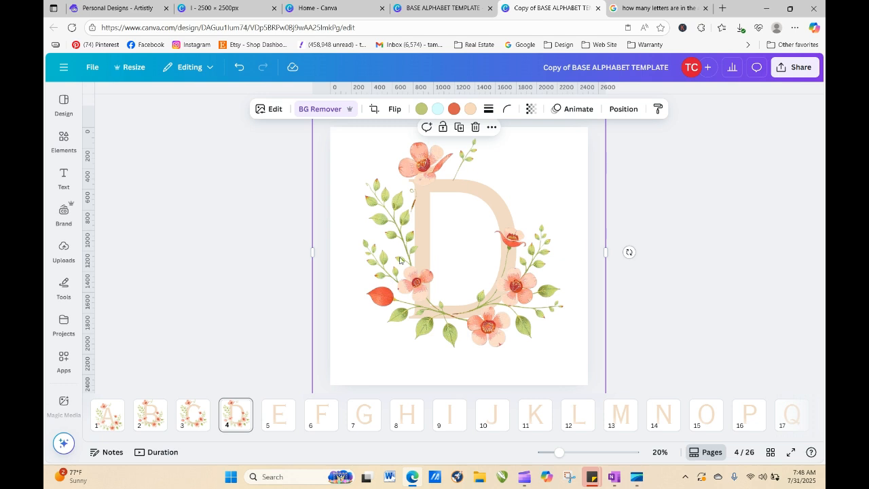
right_click(400, 260)
click(427, 133)
click(634, 224)
- Paste the floral artwork onto the letter E, F and G pages
click(279, 416)
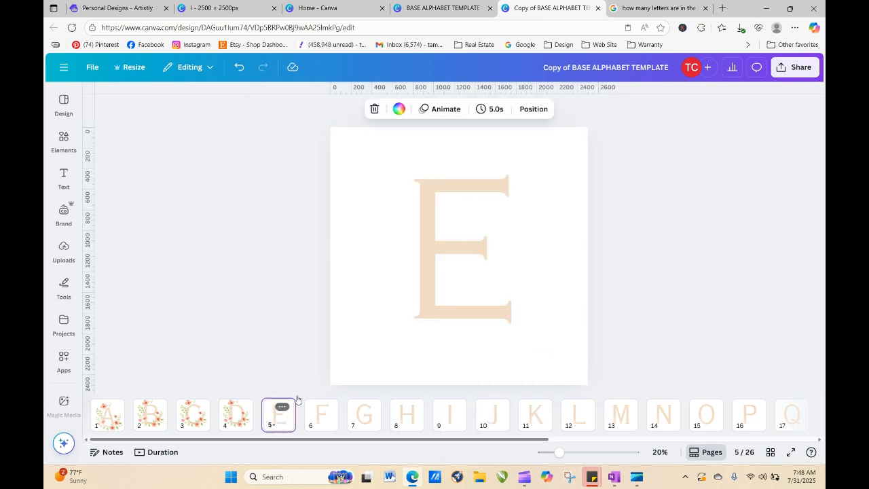
right_click(419, 269)
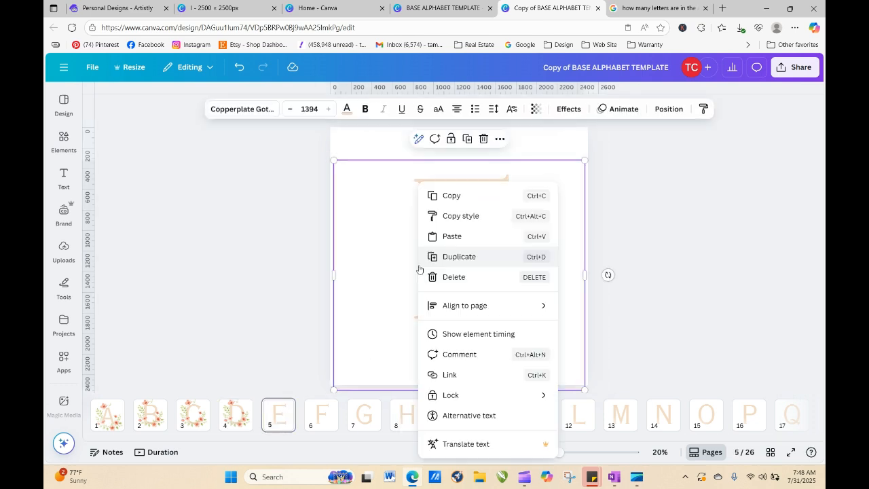
click(453, 236)
click(323, 416)
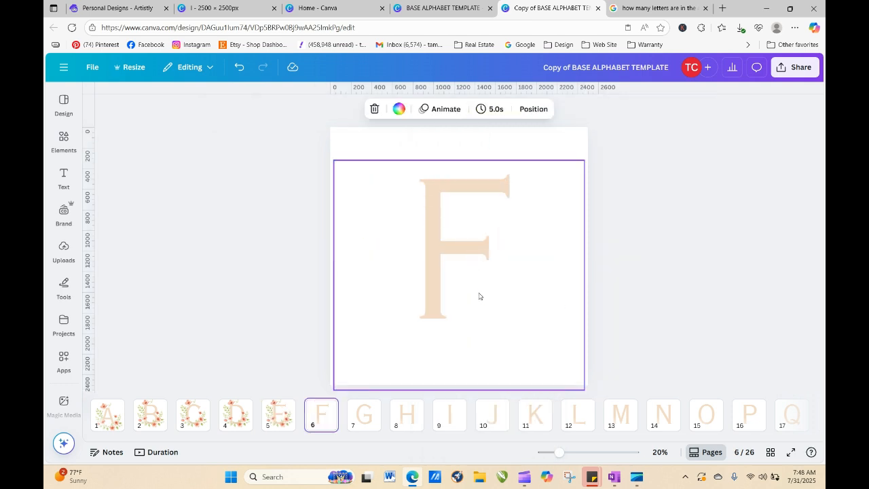
right_click(464, 241)
click(500, 238)
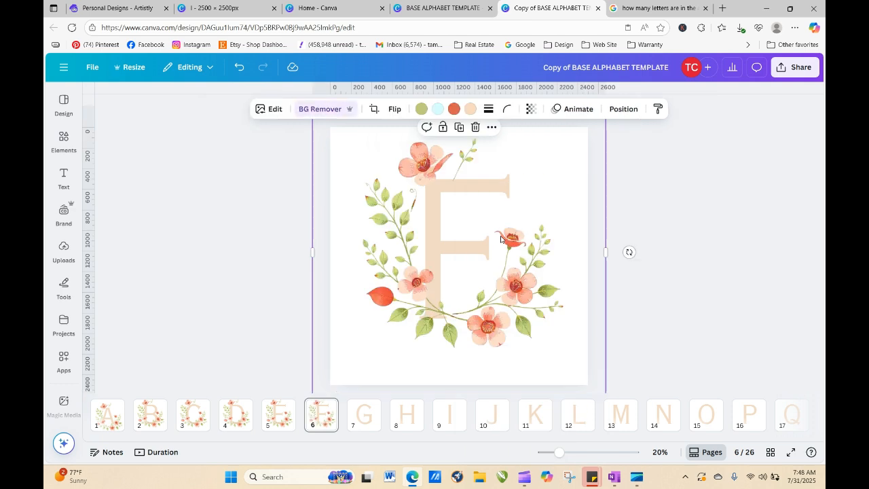
click(364, 414)
right_click(468, 246)
click(500, 236)
- Move the letter G slightly higher within its floral artwork
click(404, 421)
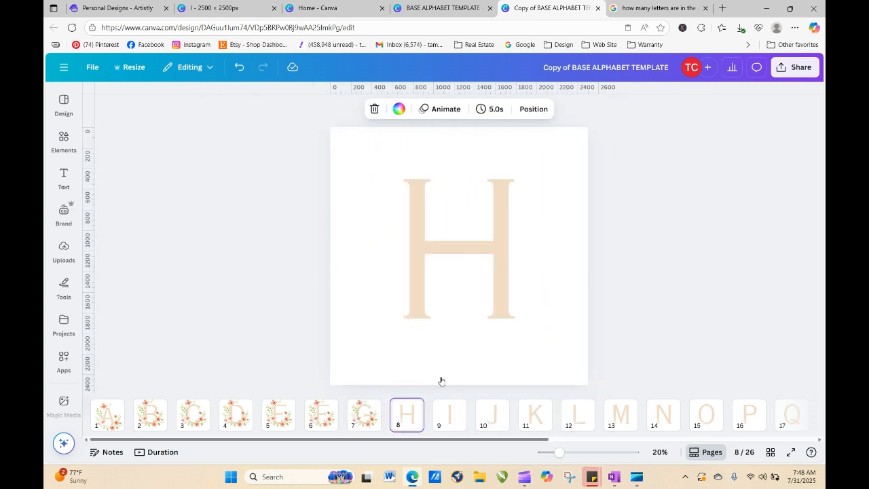
click(364, 414)
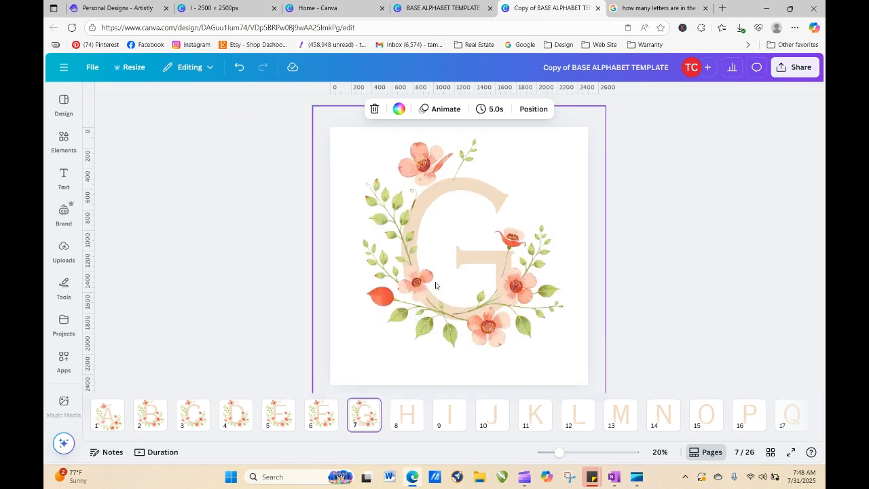
click(445, 317)
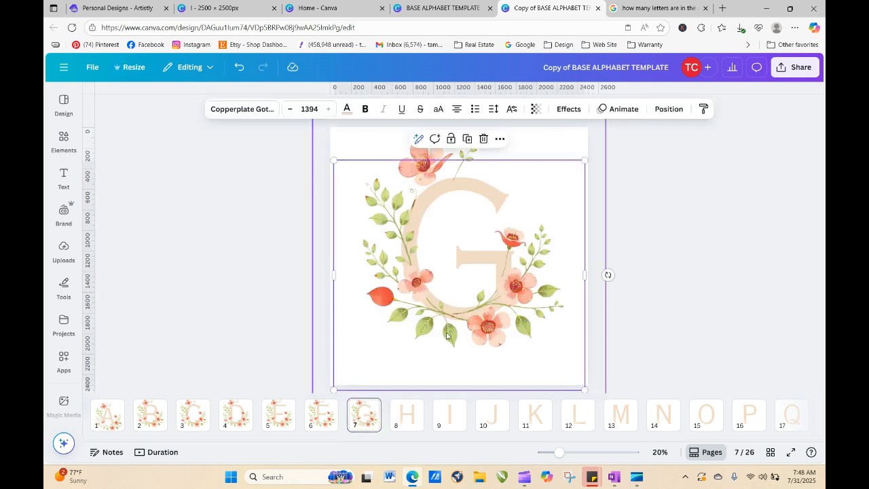
mouse_move(434, 319)
mouse_down()
mouse_move(432, 326)
mouse_move(435, 318)
mouse_up()
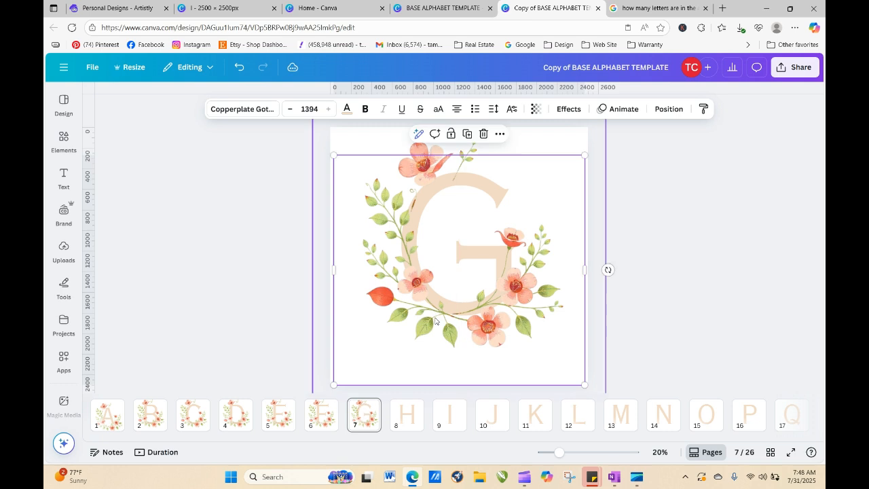
click(408, 142)
drag(425, 157, 428, 158)
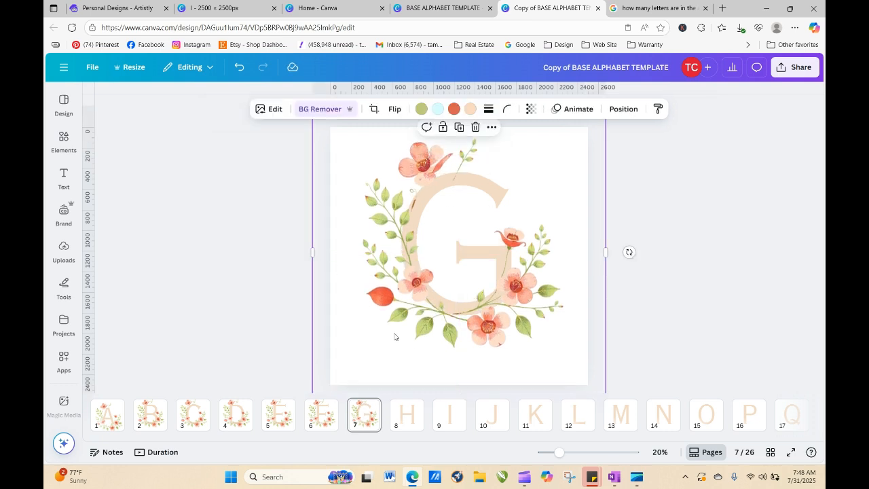
- Paste the floral artwork onto the letter H page
right_click(412, 410)
click(378, 249)
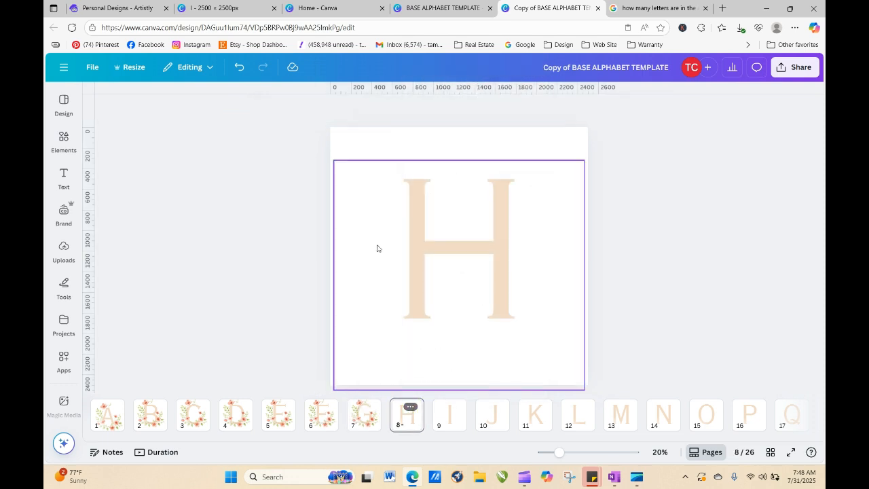
right_click(425, 243)
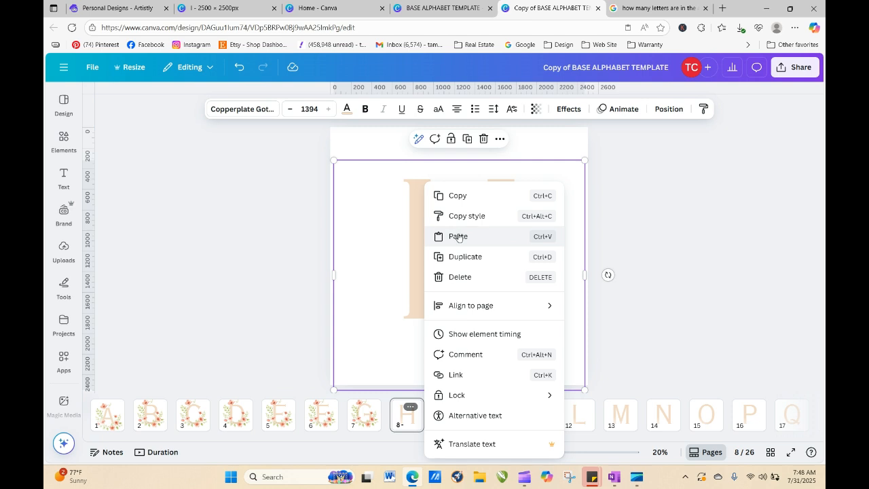
click(458, 237)
- Paste the floral artwork onto the letter I page and shift it slightly down and to the right around the letter
click(459, 421)
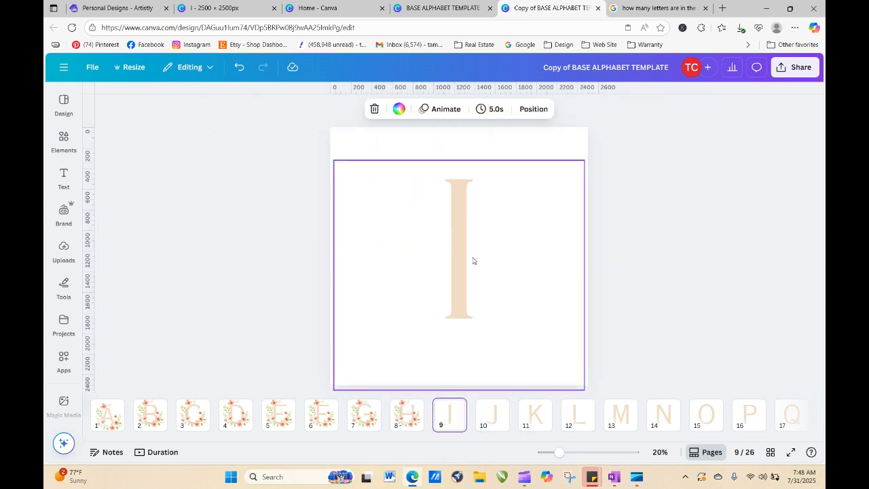
right_click(456, 253)
click(518, 236)
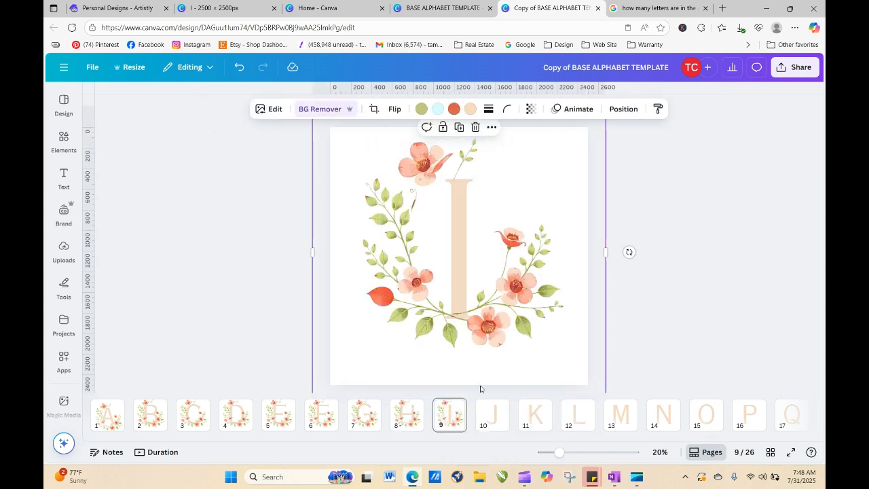
drag(491, 333, 496, 340)
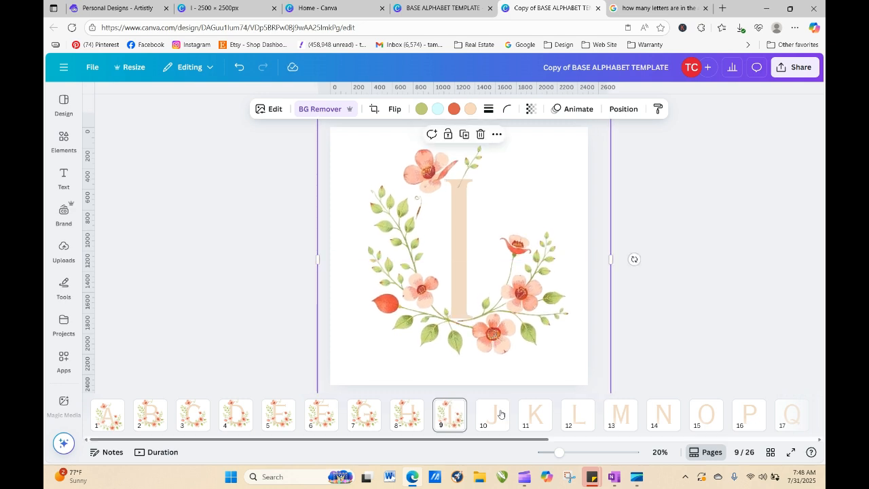
- Paste the floral artwork onto the letter J page and shift it slightly lower around the letter
click(501, 412)
right_click(462, 272)
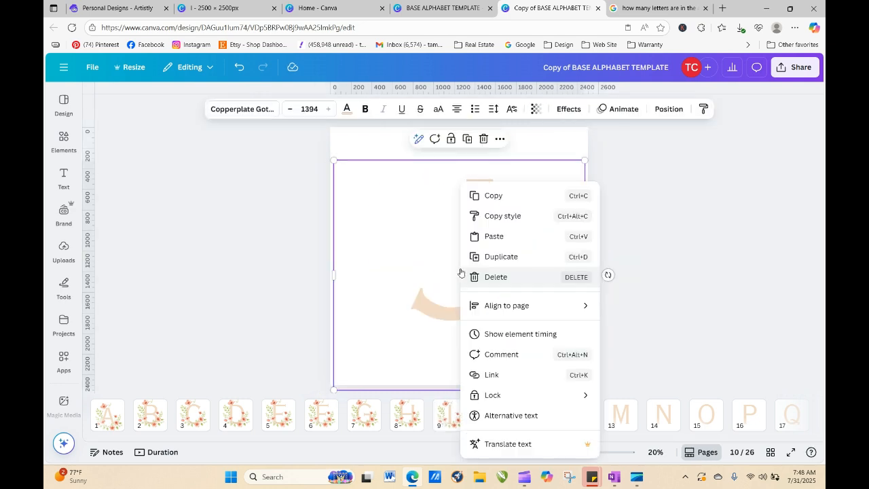
click(502, 248)
drag(496, 327, 496, 329)
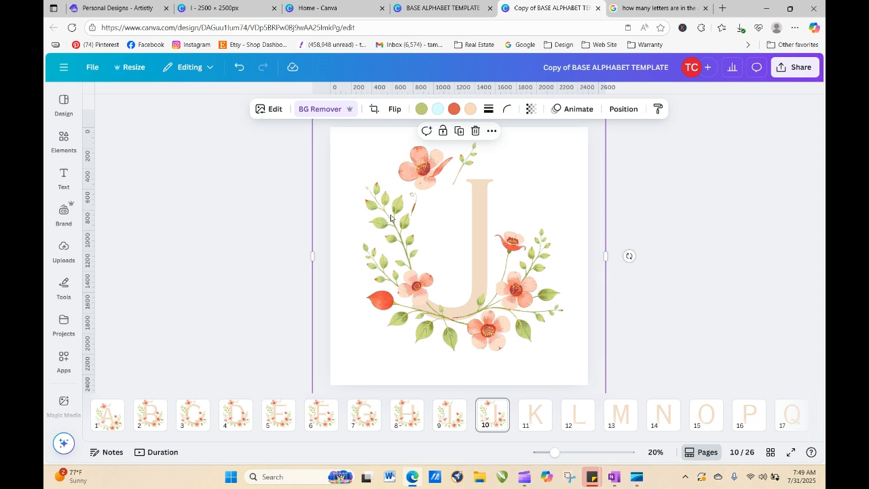
- Shrink the floral artwork slightly on the letter J page and reposition it around the letter
drag(365, 191, 376, 219)
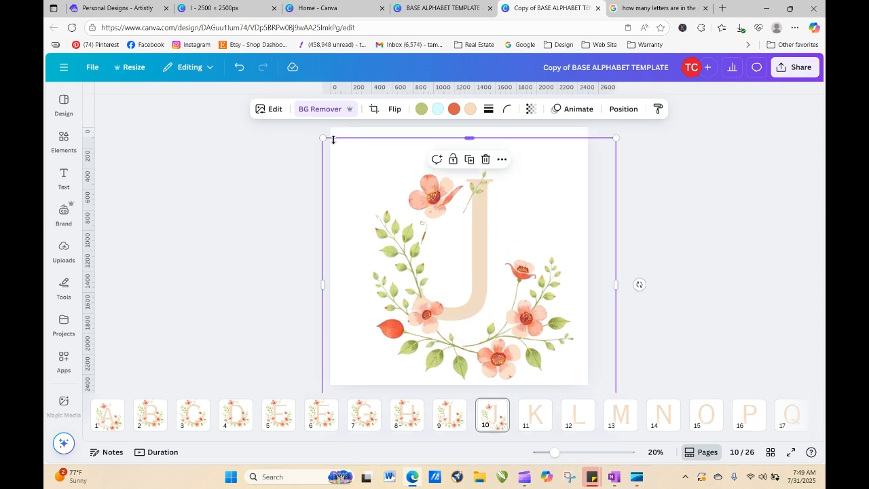
drag(323, 139, 348, 163)
drag(422, 275, 408, 243)
drag(436, 303, 436, 308)
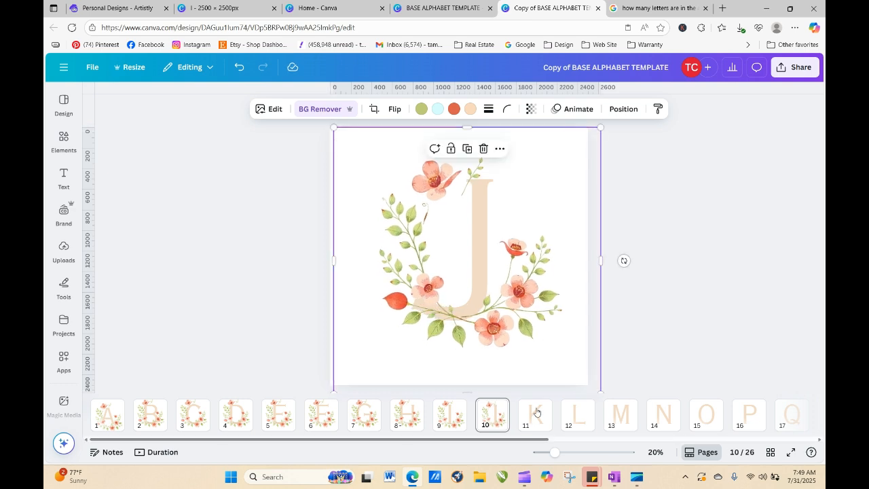
- Paste the floral artwork onto the letter K and letter L pages
scroll(494, 312, down, 3)
right_click(473, 265)
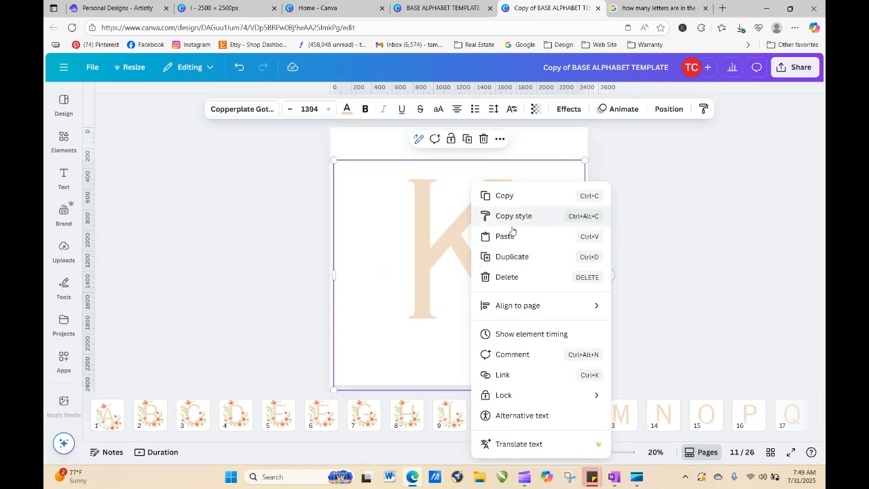
click(510, 236)
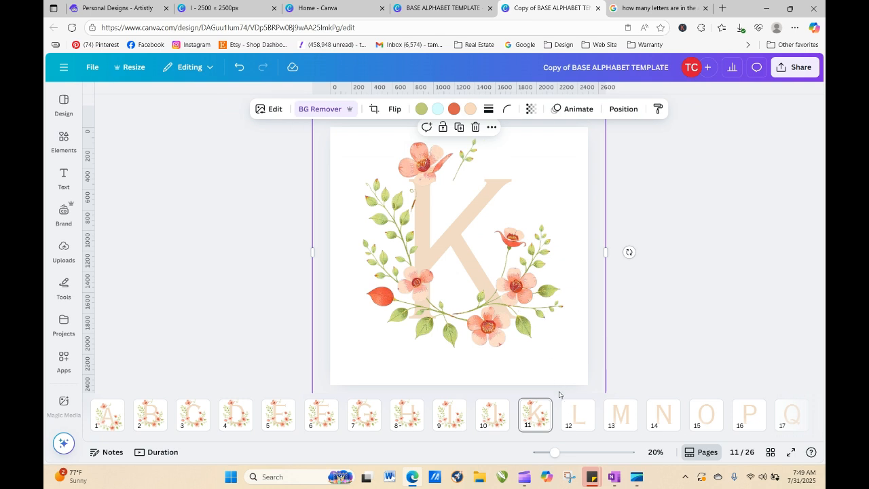
click(576, 411)
right_click(469, 264)
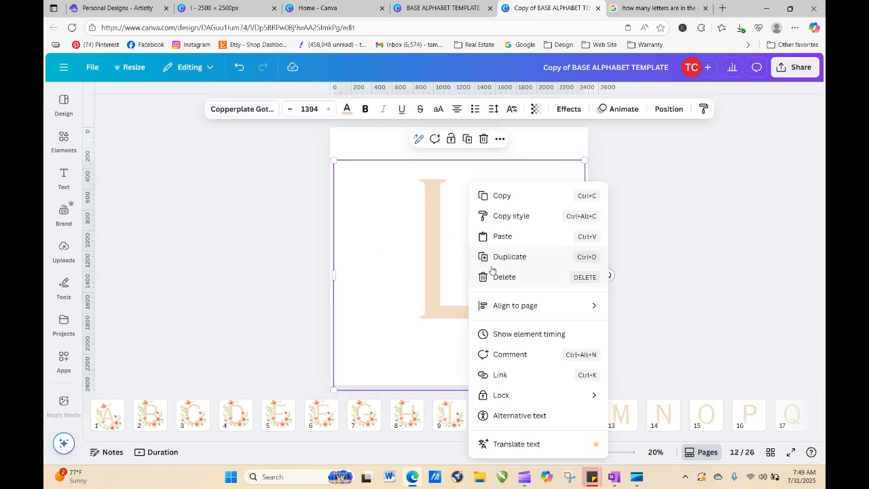
click(516, 235)
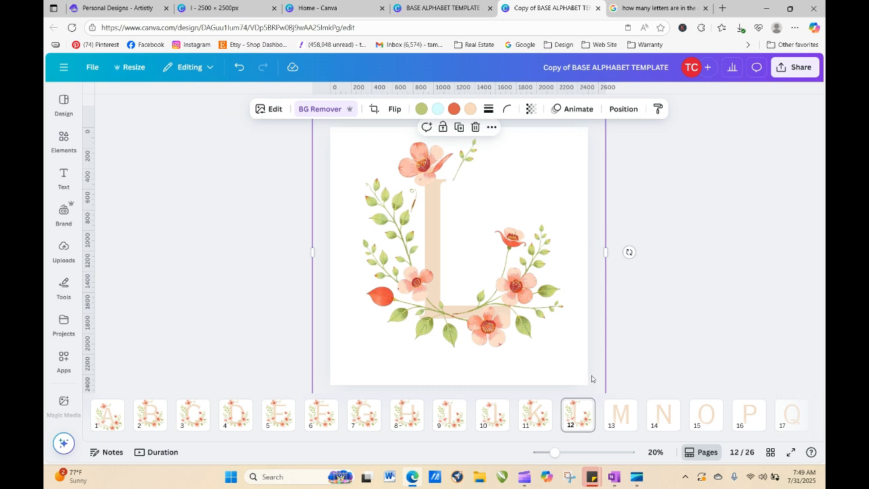
- Paste the floral artwork onto the letter M and letter N pages
click(620, 413)
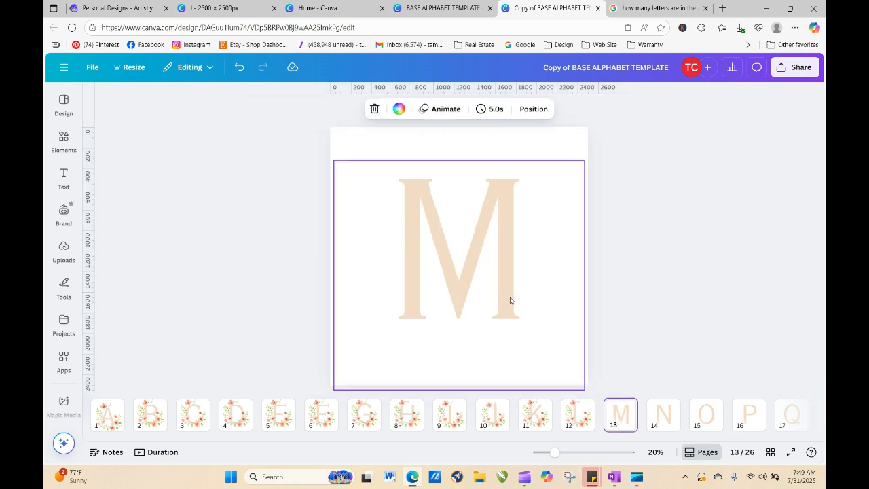
right_click(473, 230)
click(519, 238)
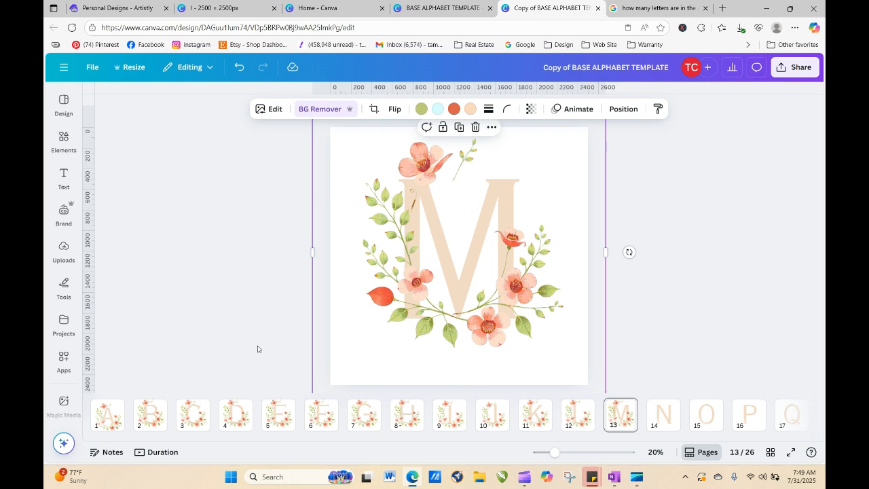
click(663, 414)
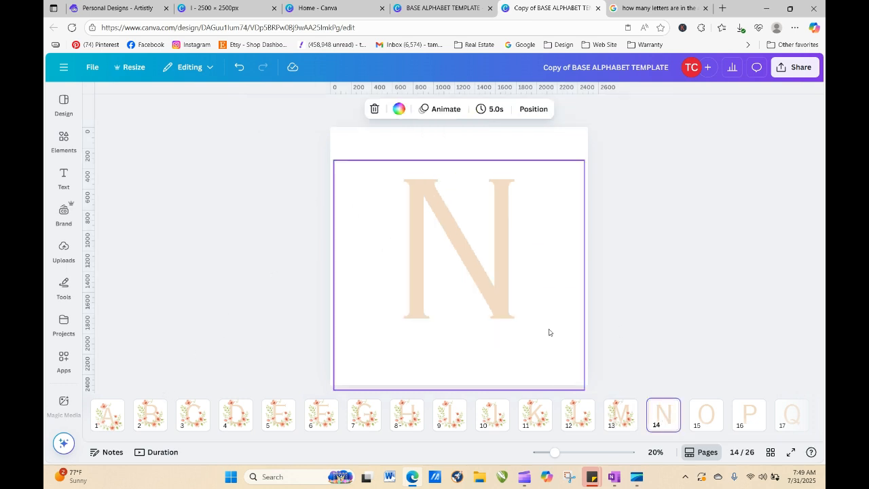
right_click(495, 266)
click(535, 235)
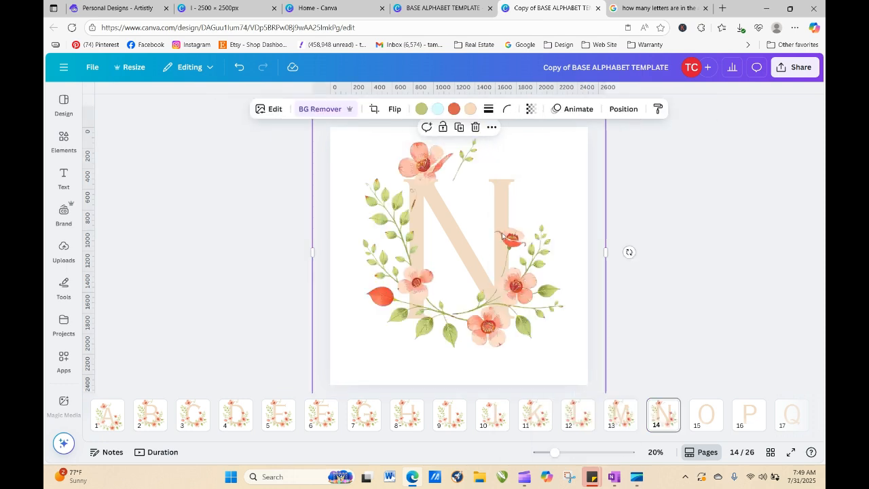
- Paste the floral artwork onto the letter O and letter P pages
click(706, 412)
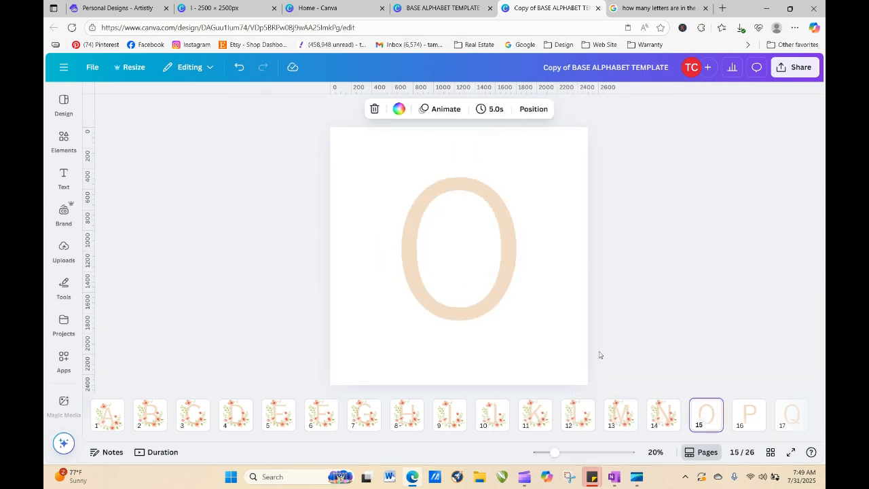
right_click(502, 277)
click(535, 235)
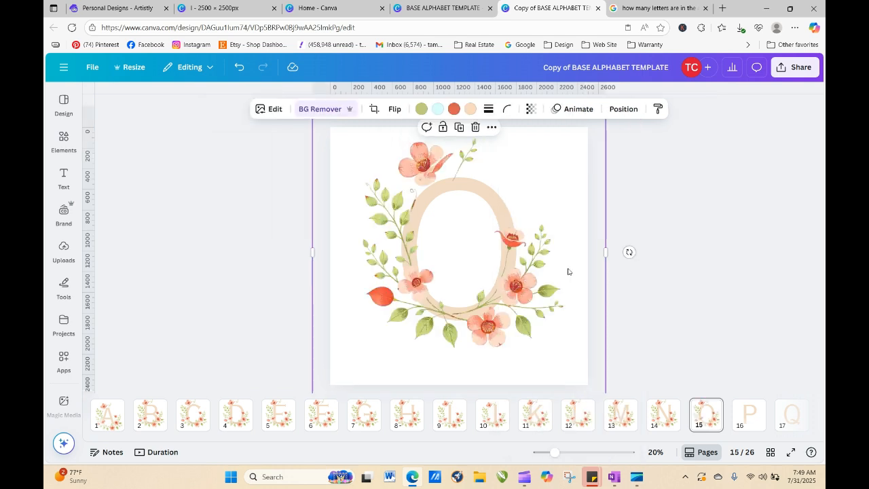
click(750, 413)
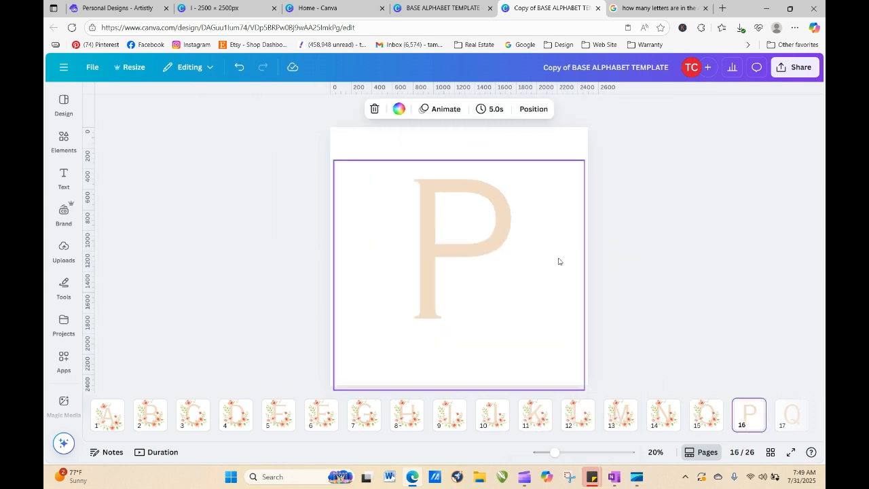
right_click(550, 256)
click(567, 236)
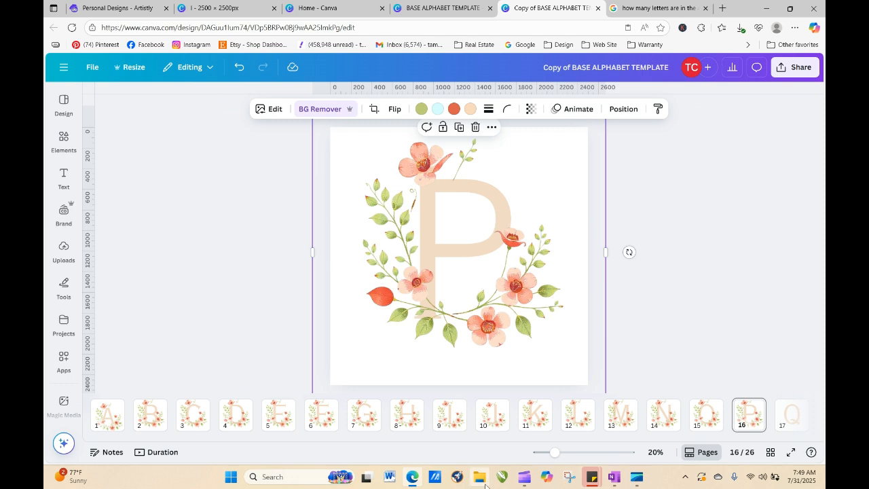
- Paste the floral artwork onto the letter Q and letter R pages
drag(476, 440, 630, 440)
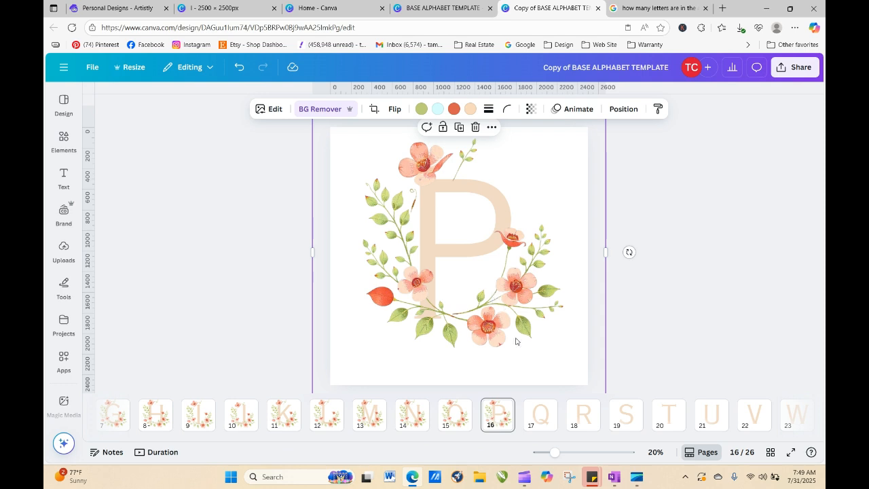
click(540, 414)
right_click(497, 285)
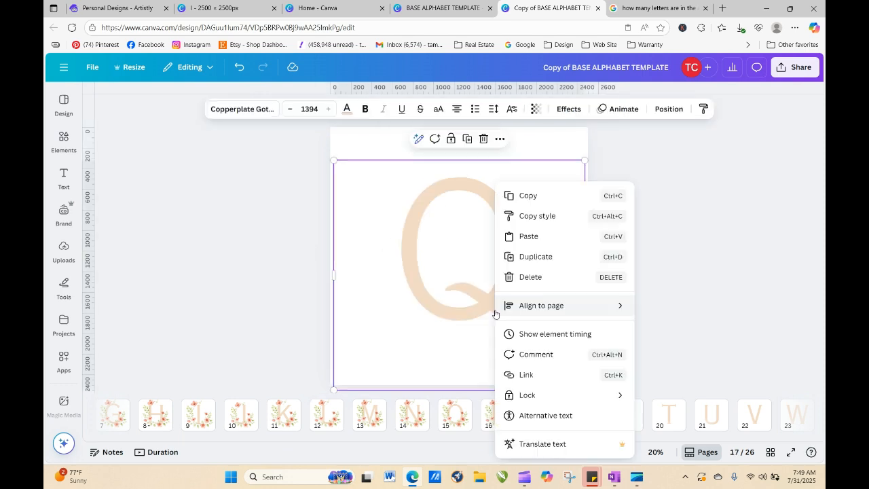
click(529, 236)
click(582, 414)
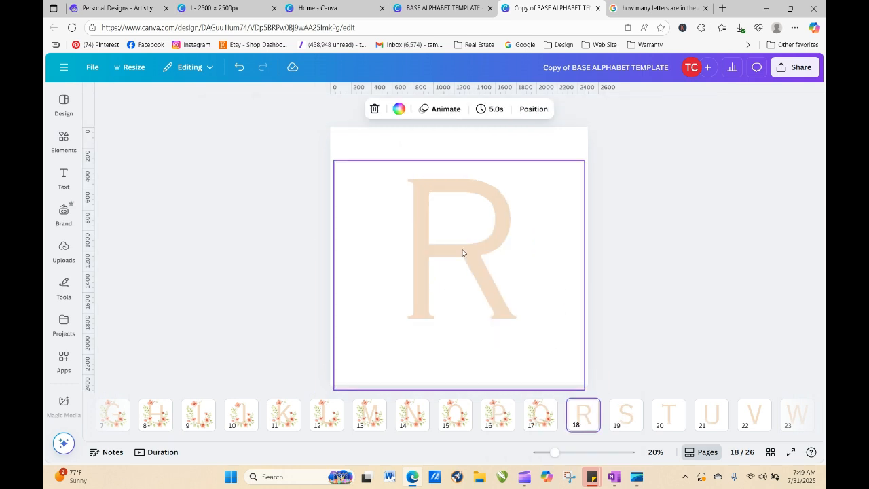
right_click(463, 253)
click(496, 234)
click(618, 411)
click(508, 300)
double_click(507, 301)
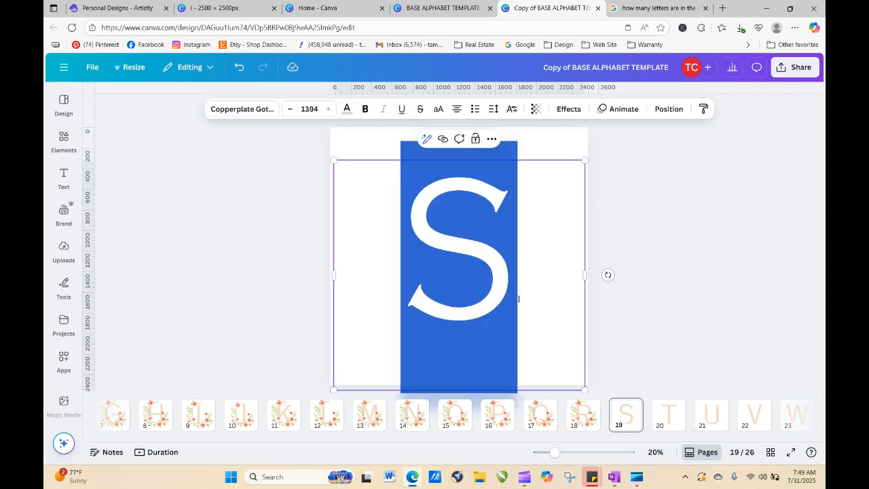
click(554, 297)
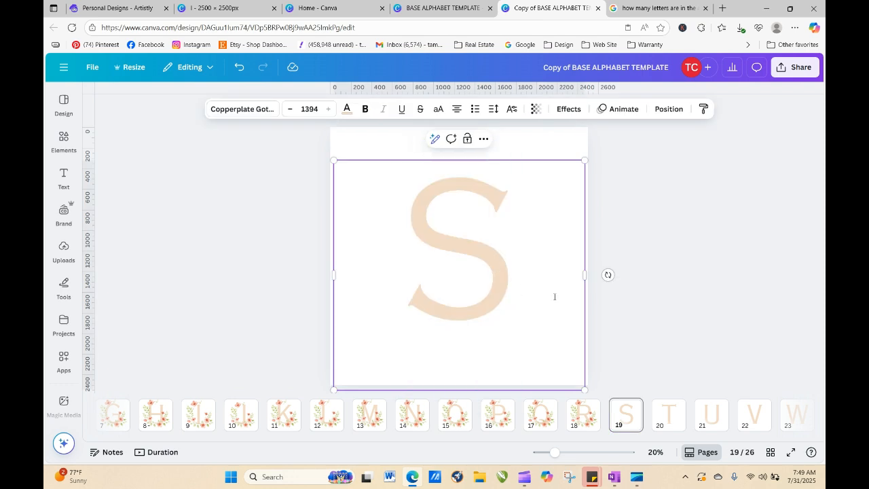
right_click(481, 279)
click(523, 181)
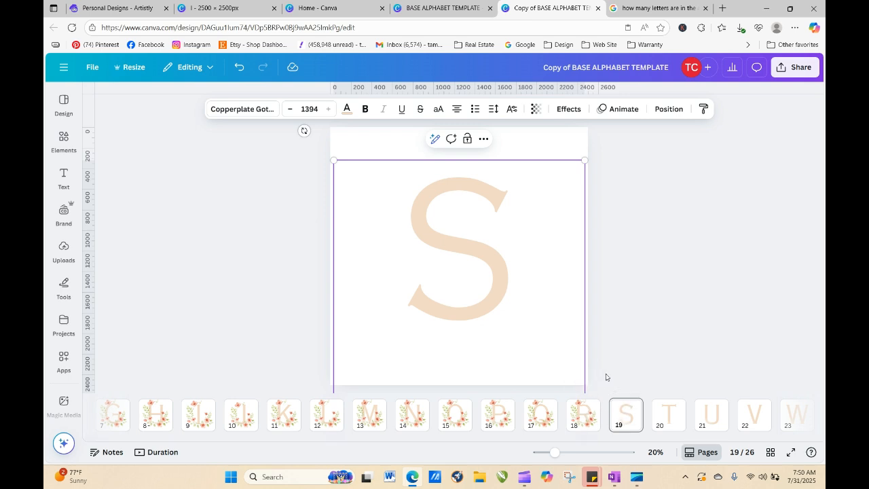
right_click(445, 229)
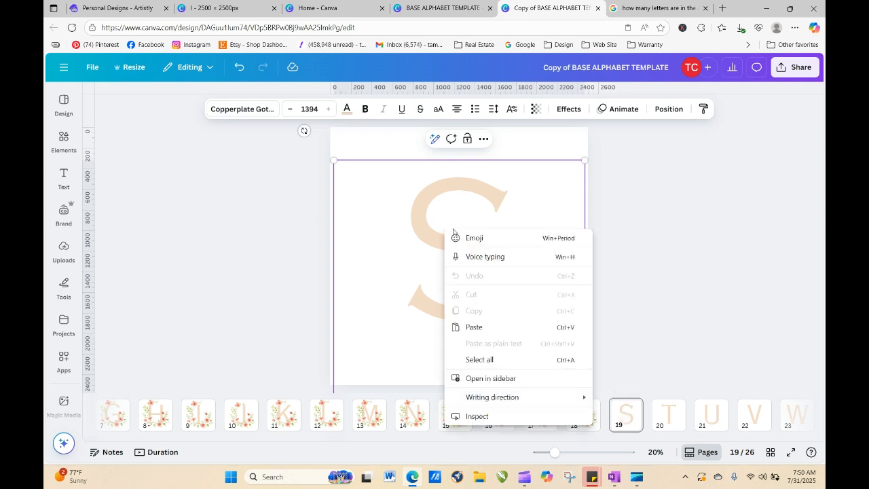
click(475, 324)
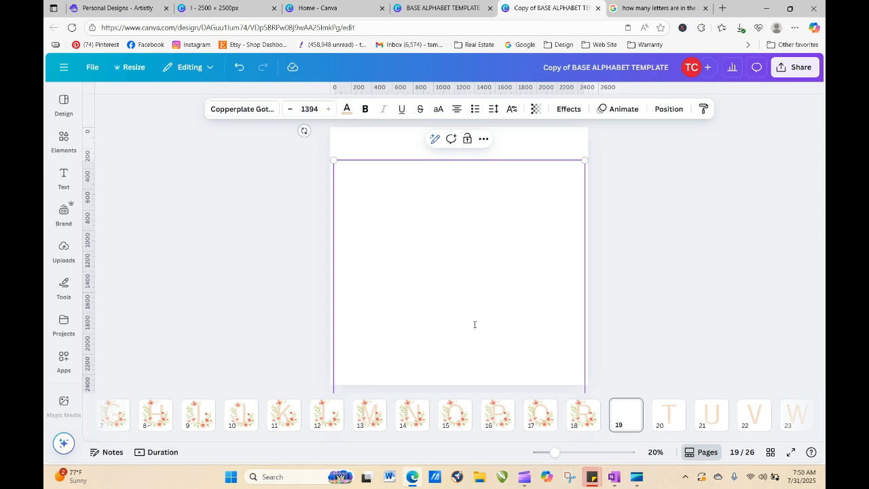
click(238, 68)
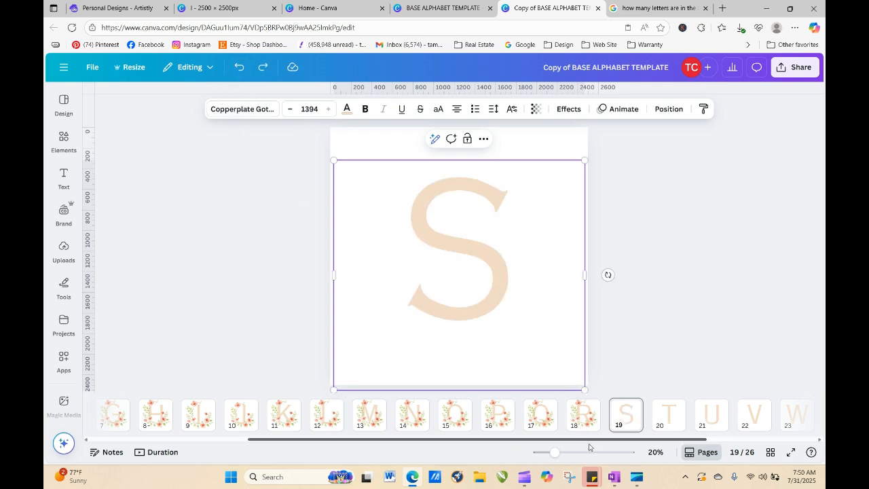
- Copy the floral artwork again from the letter R page and leave its crop mode
click(581, 411)
click(512, 295)
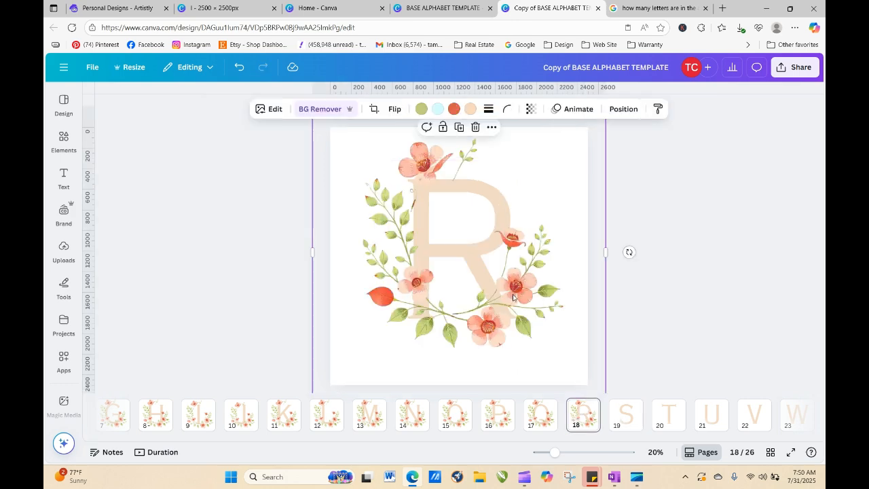
double_click(512, 294)
right_click(513, 294)
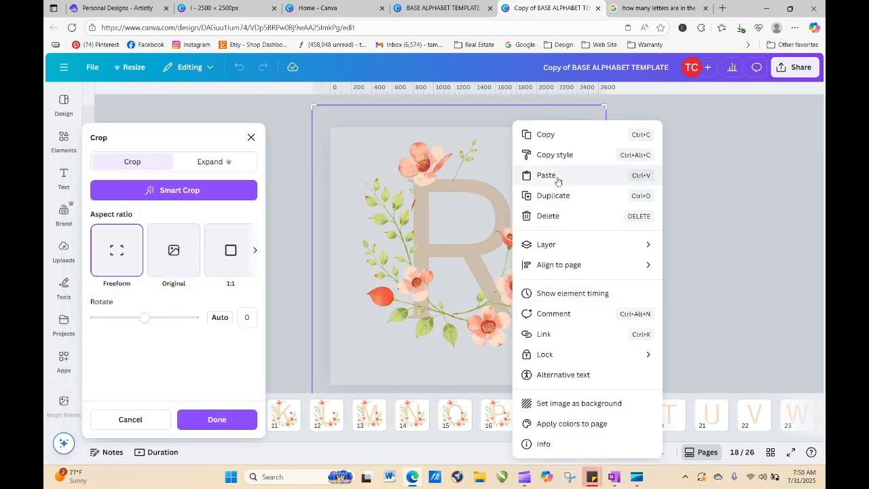
click(551, 144)
click(644, 192)
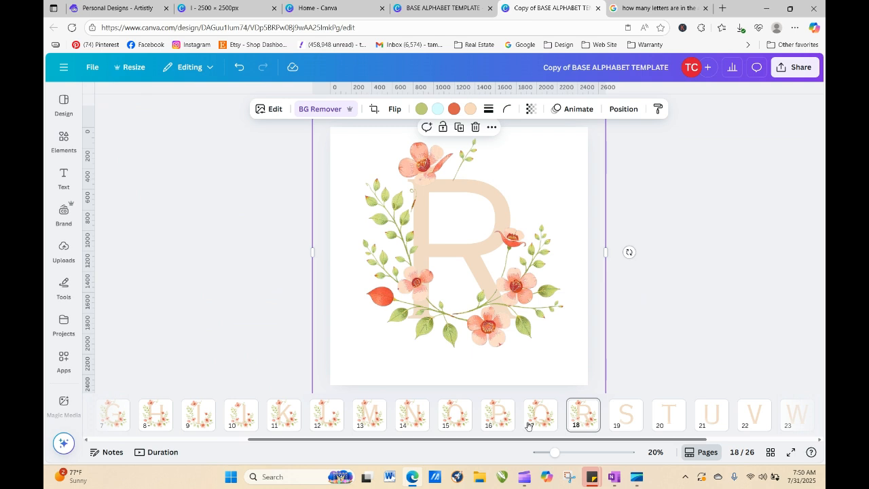
- Paste the floral artwork onto the letter S and letter T pages
click(621, 416)
right_click(483, 291)
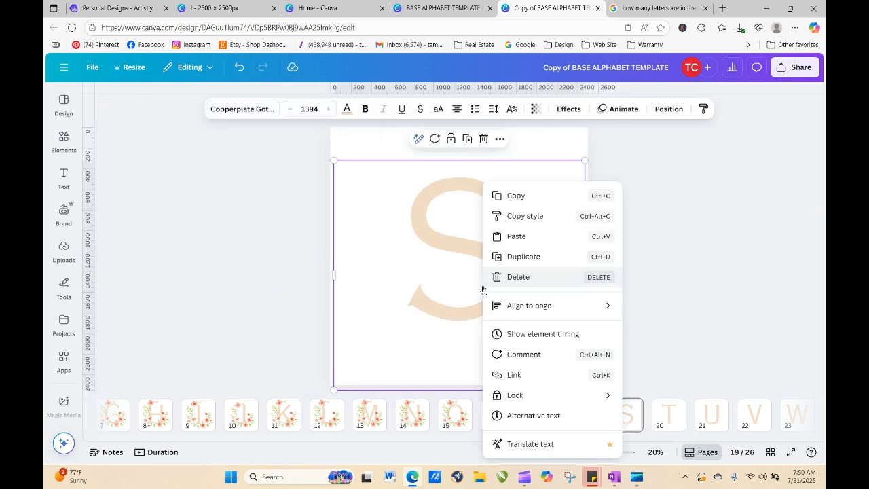
click(522, 235)
click(650, 289)
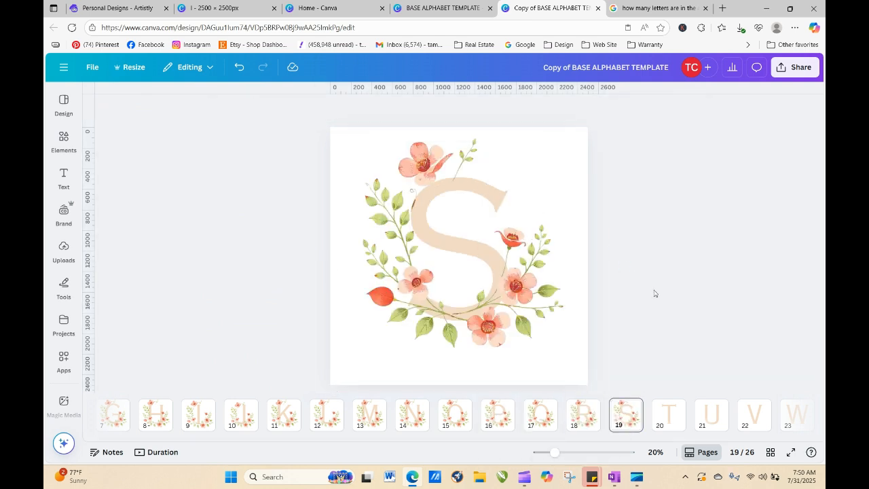
click(669, 414)
right_click(488, 274)
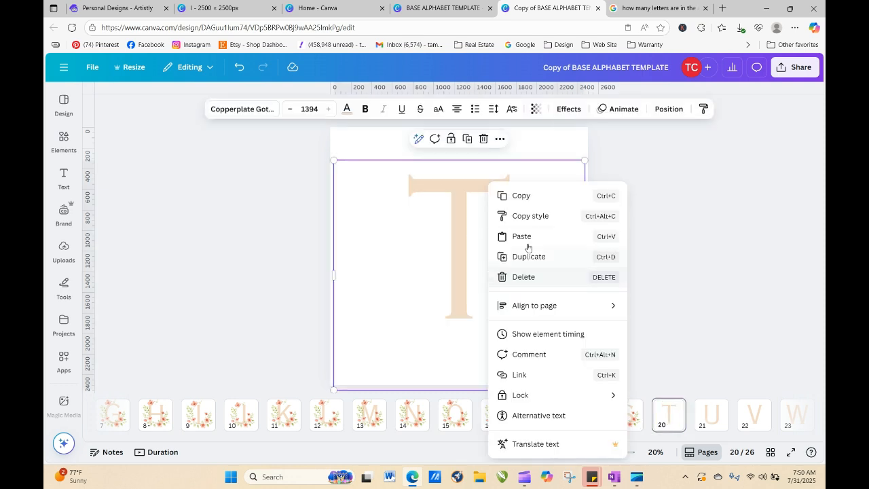
click(503, 233)
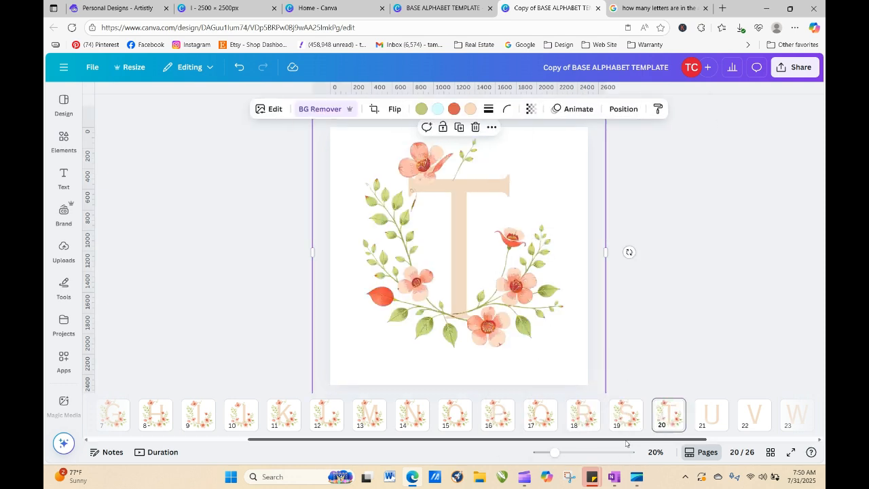
drag(627, 441, 701, 441)
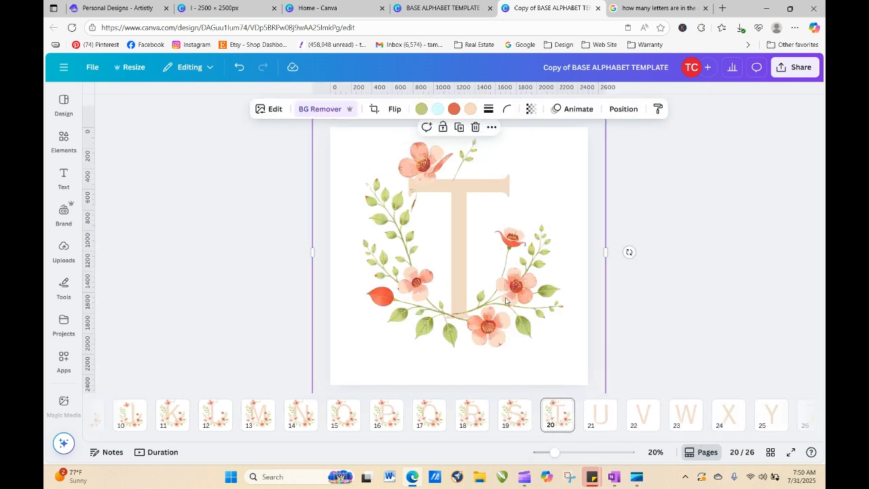
right_click(469, 236)
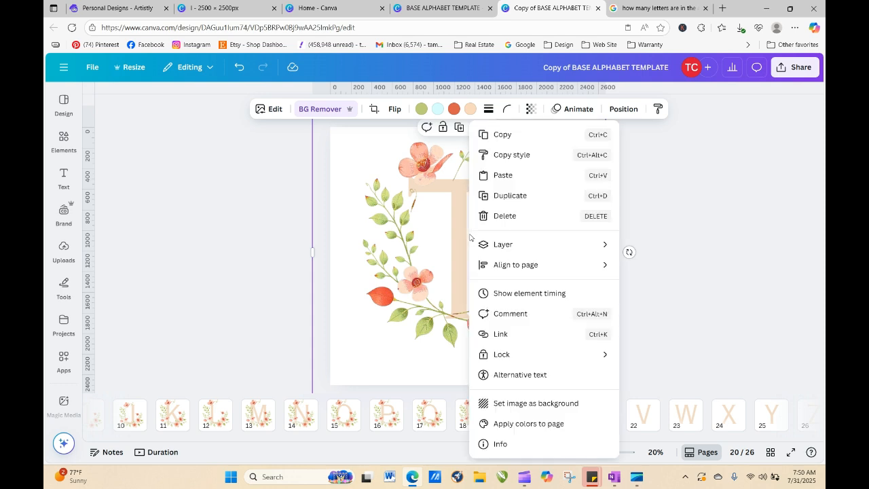
click(499, 176)
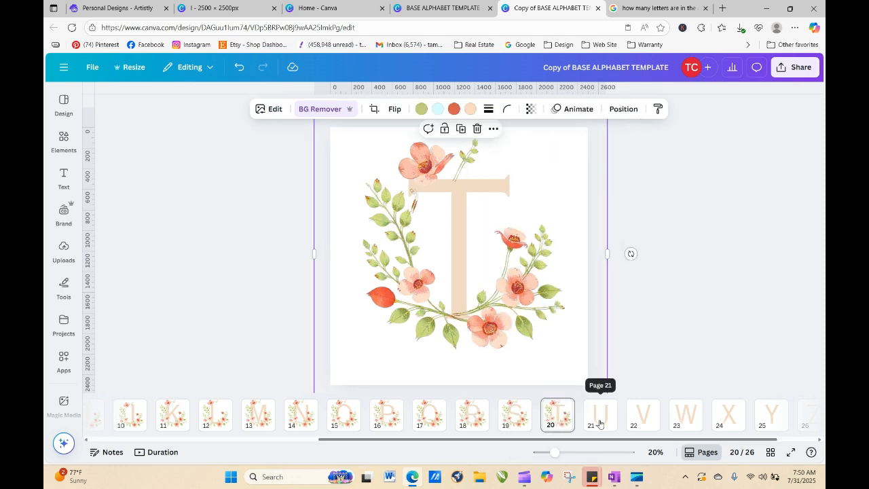
click(625, 300)
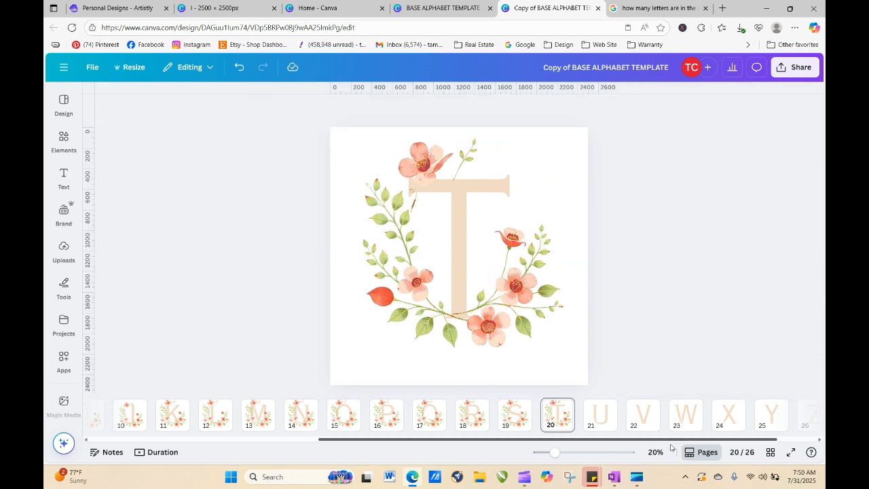
- Paste the floral artwork onto the letter U and letter V pages
click(609, 416)
right_click(476, 281)
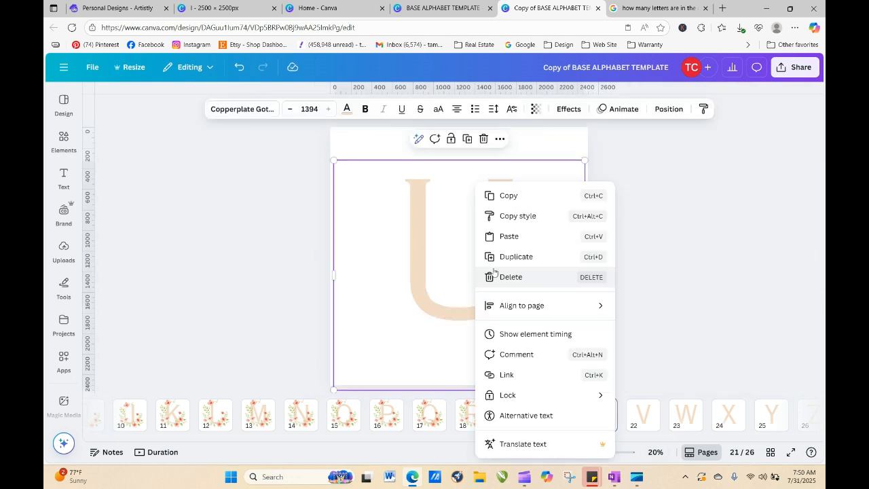
click(510, 236)
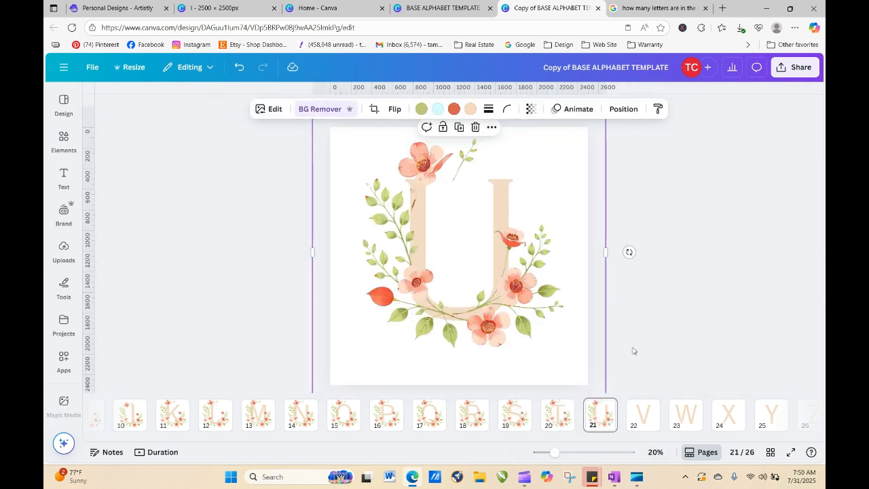
click(643, 415)
right_click(518, 276)
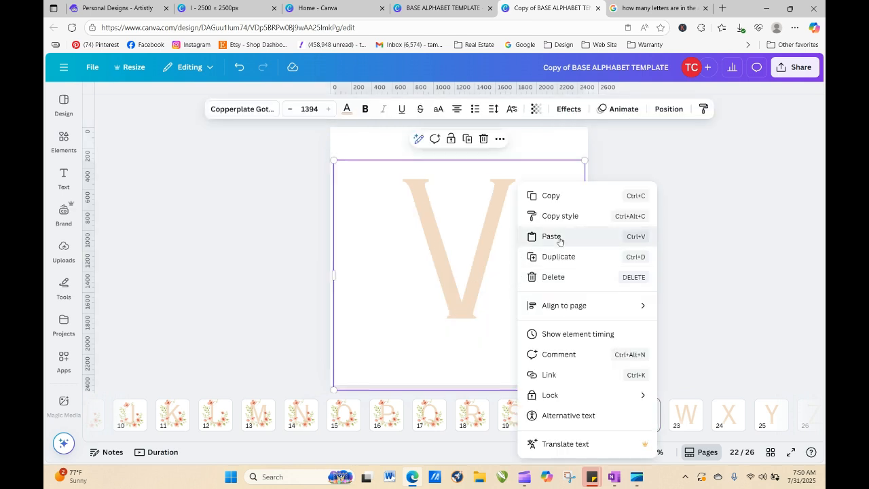
click(551, 236)
- Paste the floral artwork onto the letter W and letter X pages
click(684, 414)
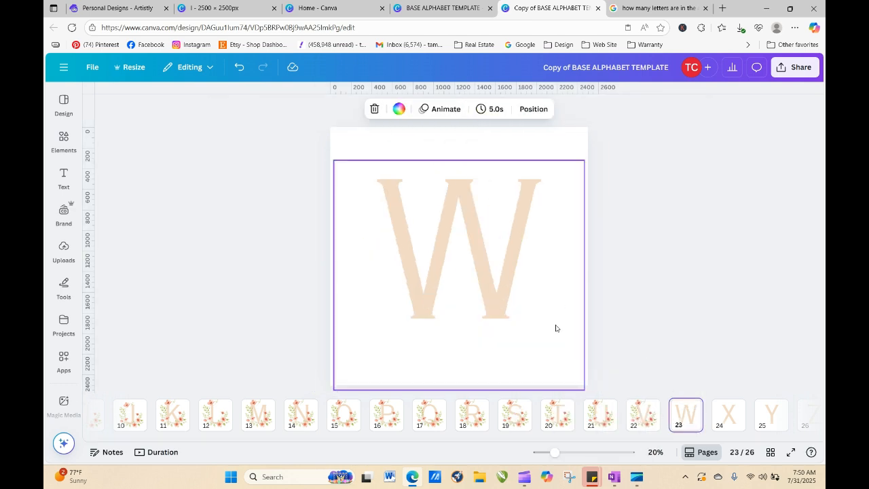
click(510, 262)
right_click(511, 261)
click(555, 236)
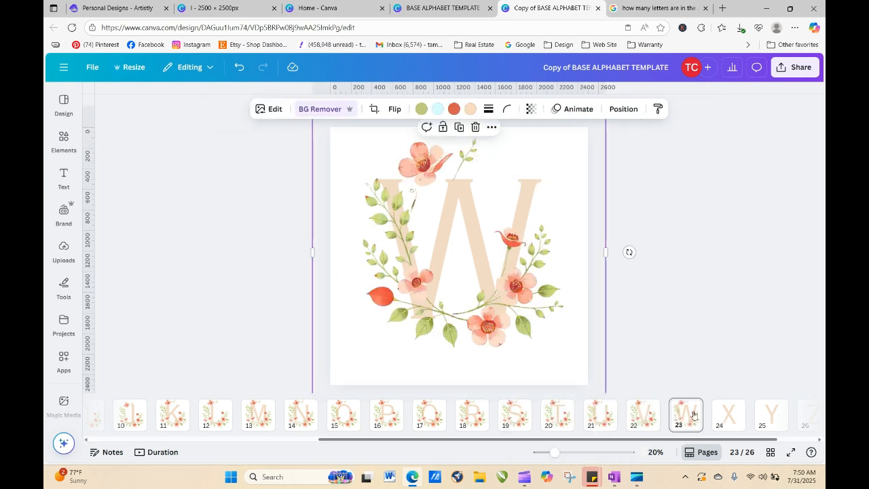
click(728, 414)
click(534, 261)
right_click(534, 262)
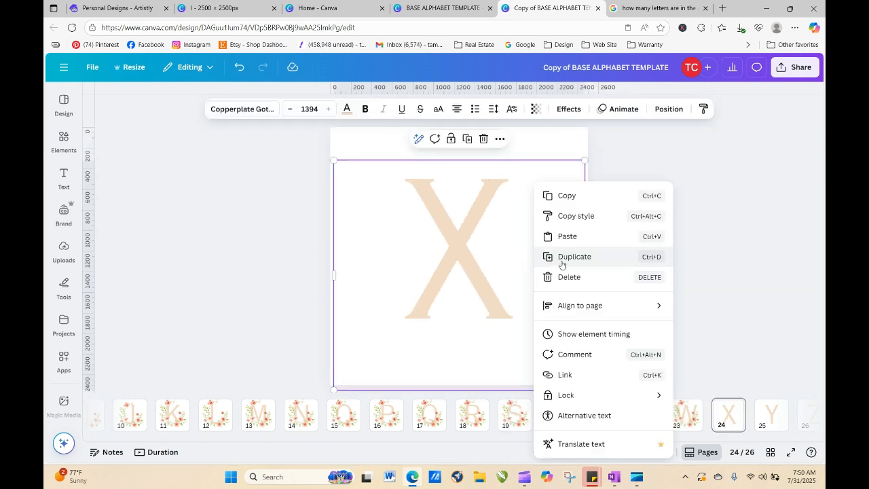
click(559, 235)
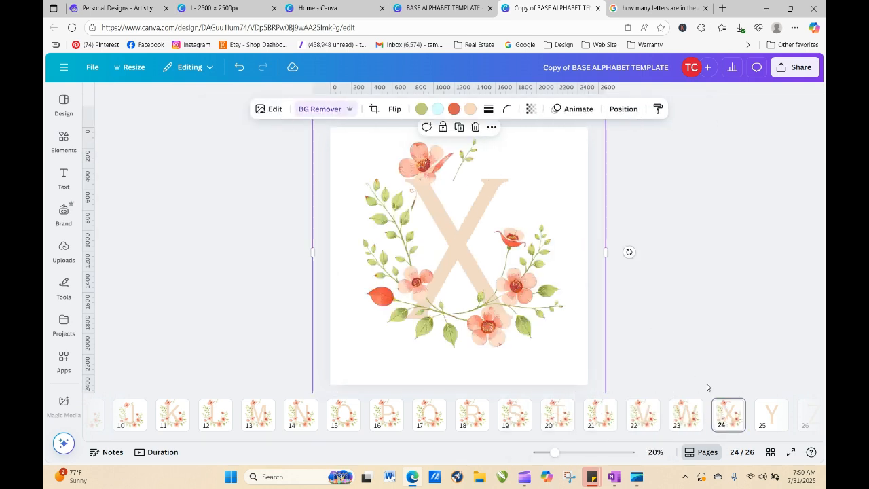
- Paste the floral artwork onto the letter Y and letter Z pages and leave nothing selected
click(769, 414)
click(502, 237)
right_click(502, 237)
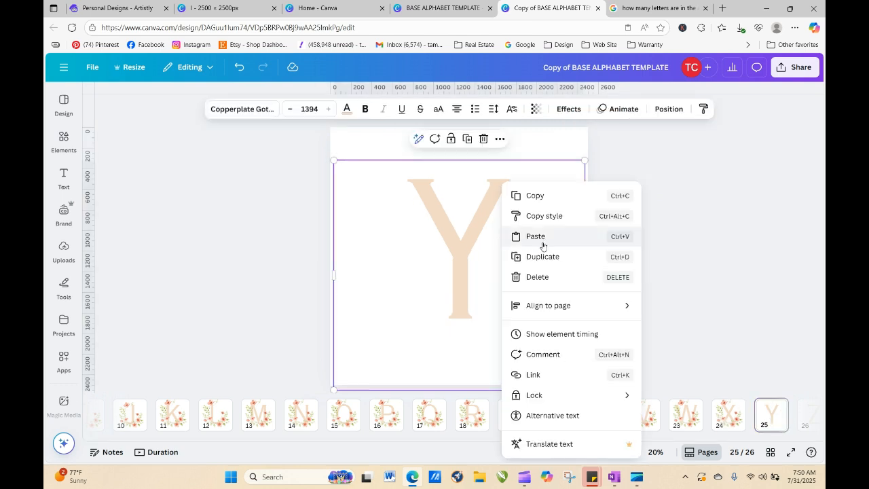
click(536, 235)
drag(554, 454, 553, 452)
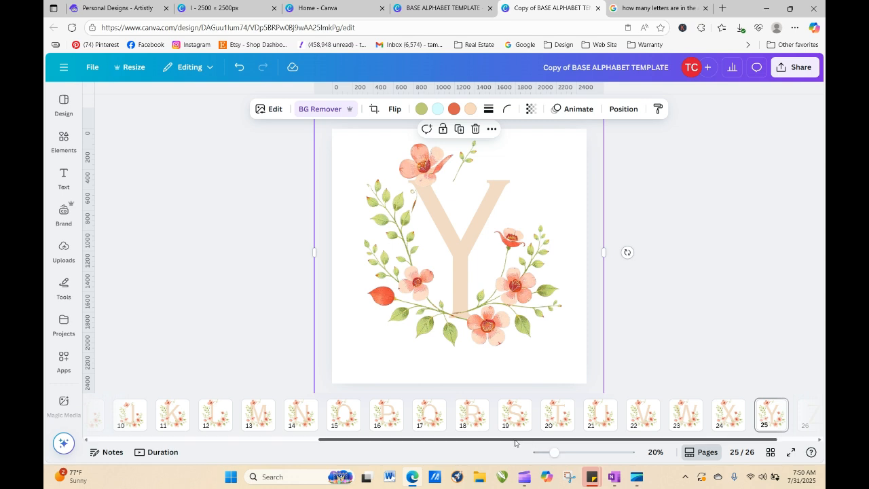
scroll(746, 414, right, 2)
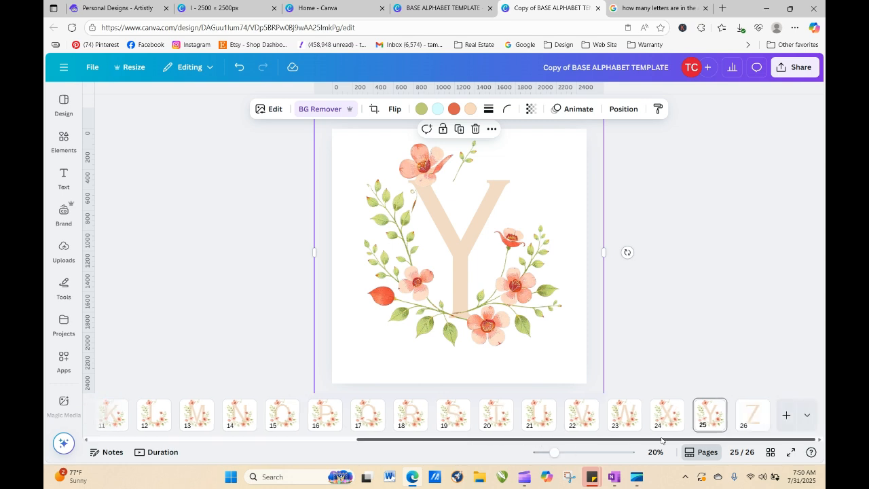
click(753, 421)
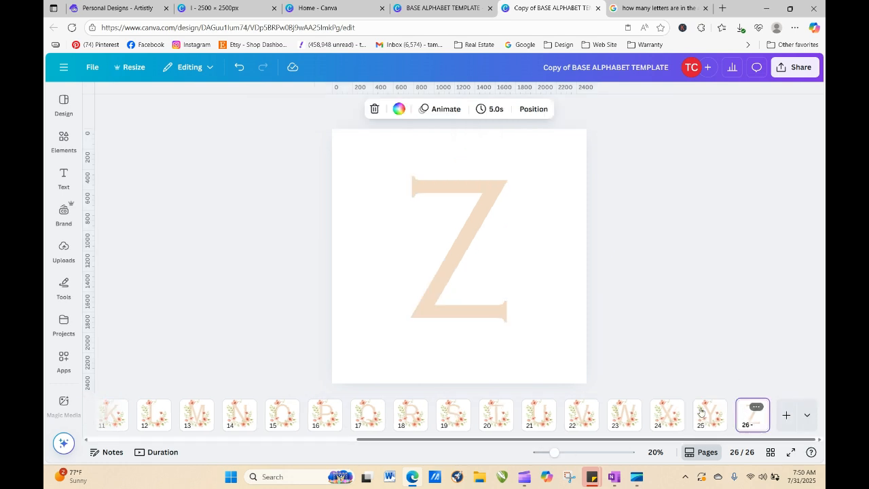
right_click(428, 246)
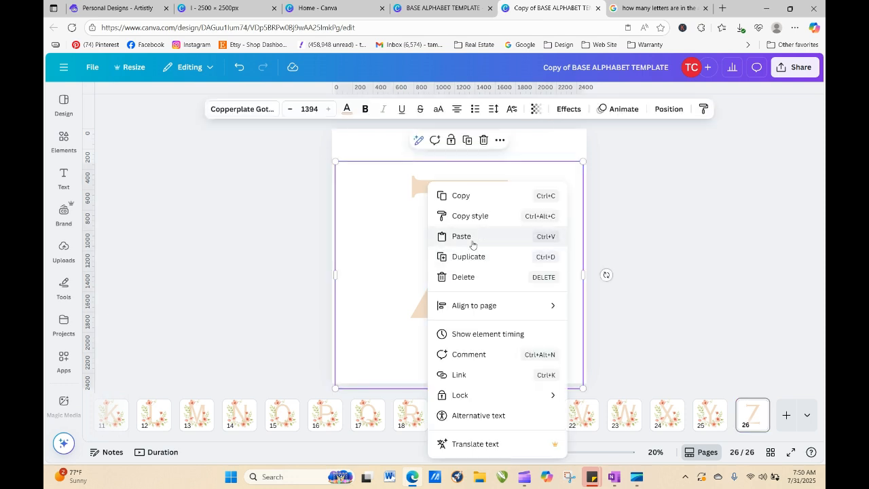
click(466, 237)
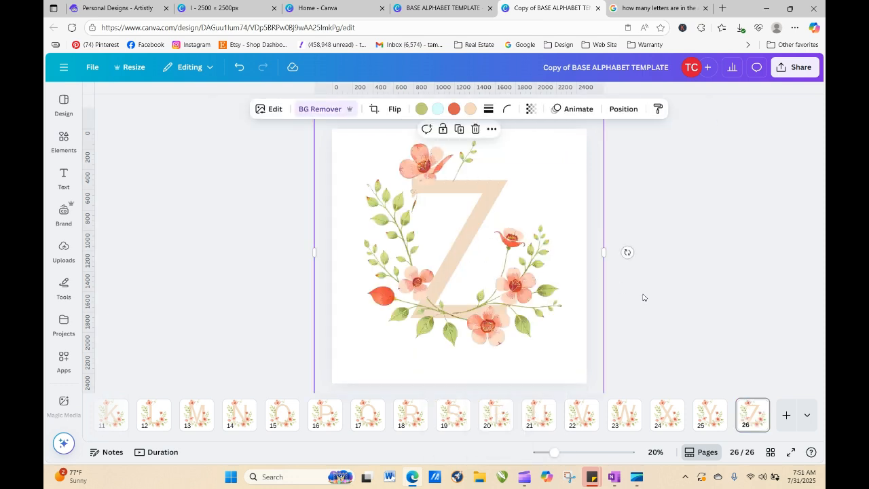
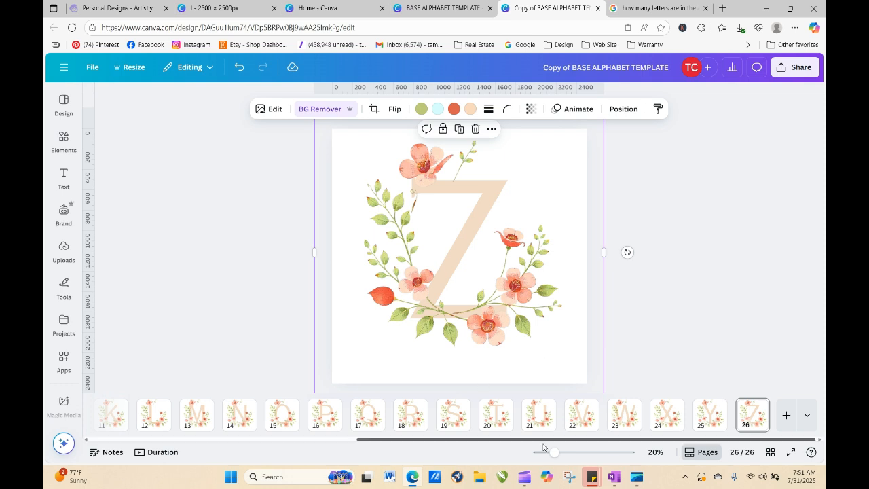
click(221, 207)
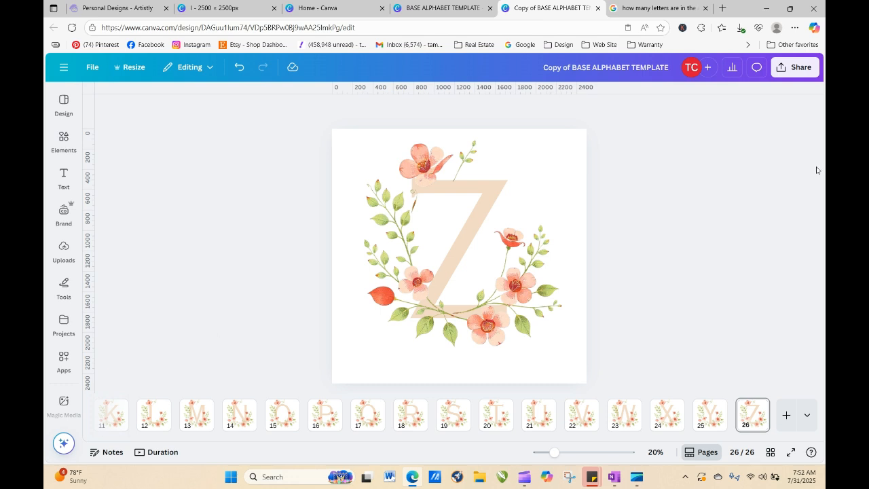
- Open the Brand Template publishing settings for the finished floral alphabet and view the available folders
click(795, 67)
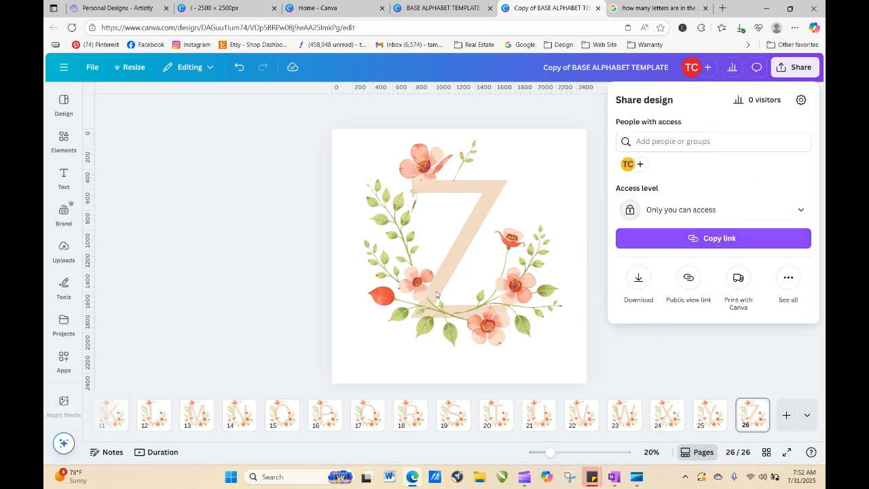
click(788, 279)
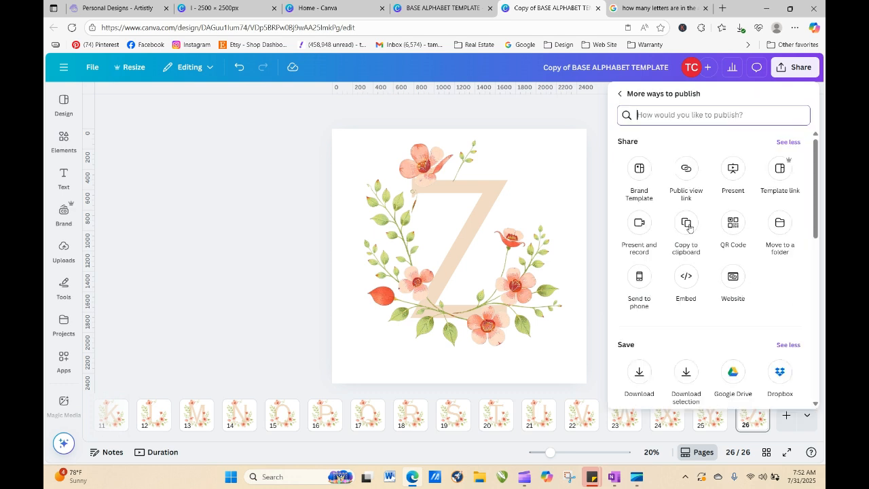
click(638, 175)
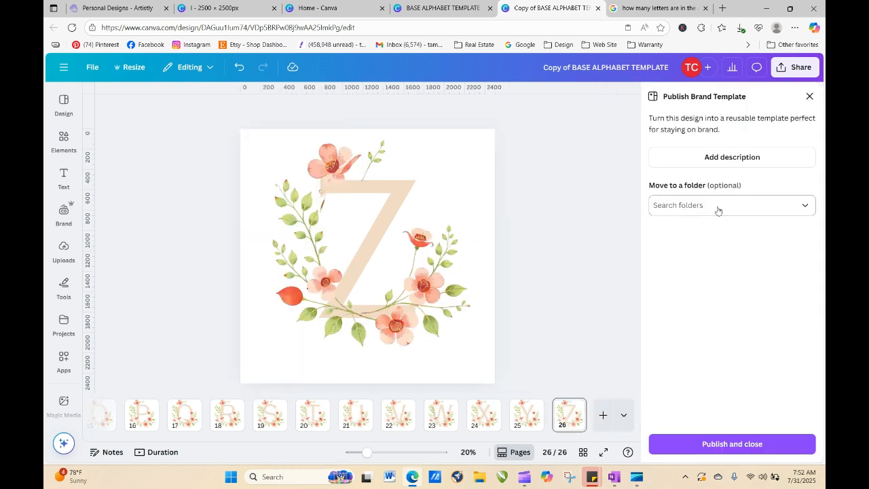
click(718, 210)
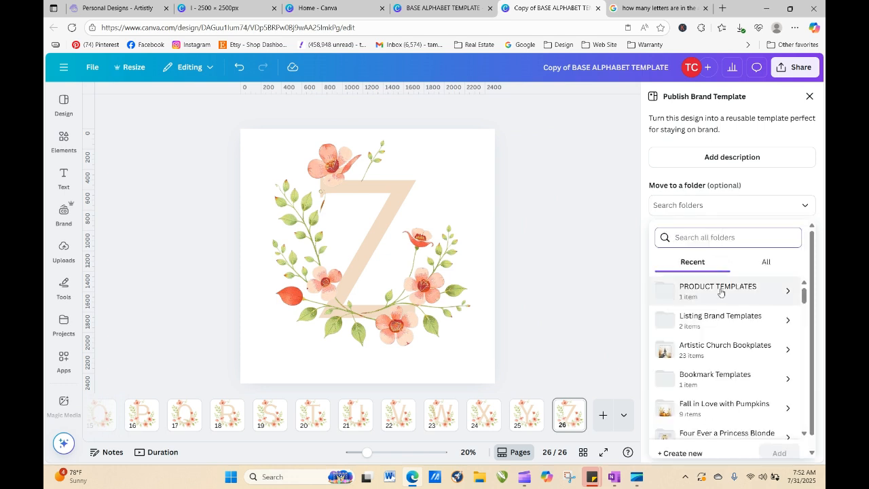
- Rename the design to FLORAL PINK ALPHABET TEMPLATE, replacing the "Copy of BASE" part of the title
click(596, 70)
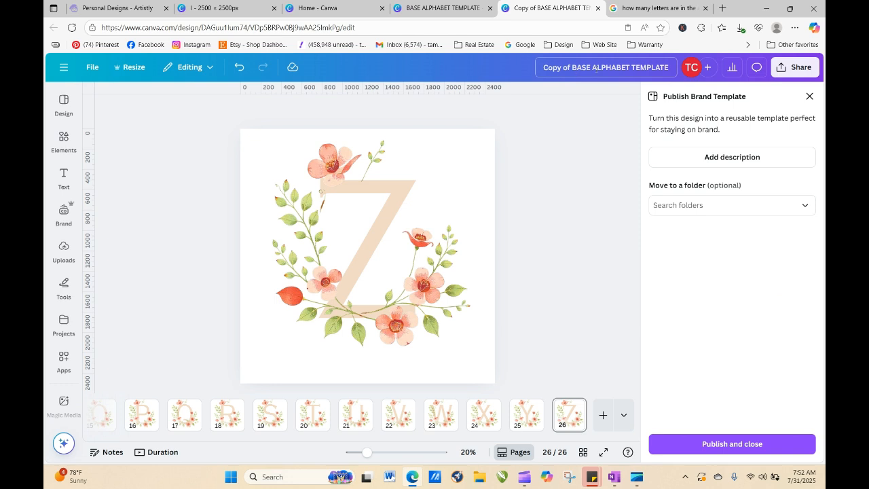
drag(592, 67, 524, 80)
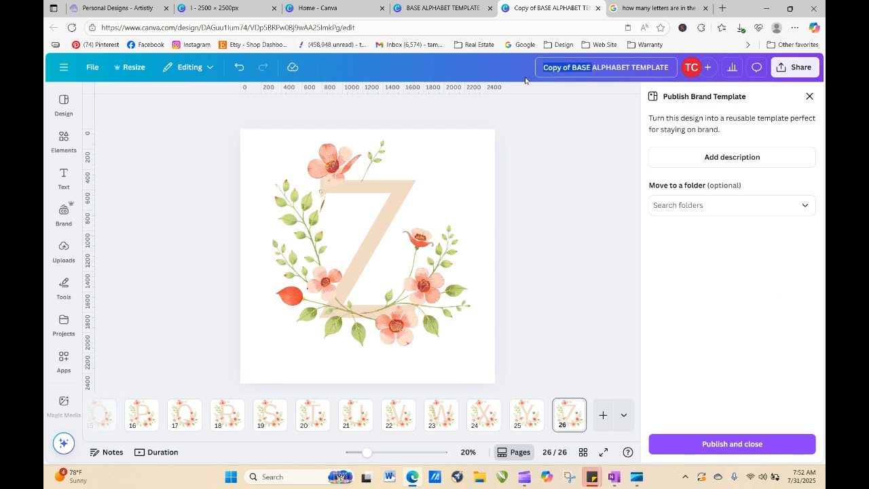
key(BackSpace)
text(fLORAL)
key(BackSpace)
key(BackSpace)
key(BackSpace)
key(BackSpace)
key(BackSpace)
key(BackSpace)
key(BackSpace)
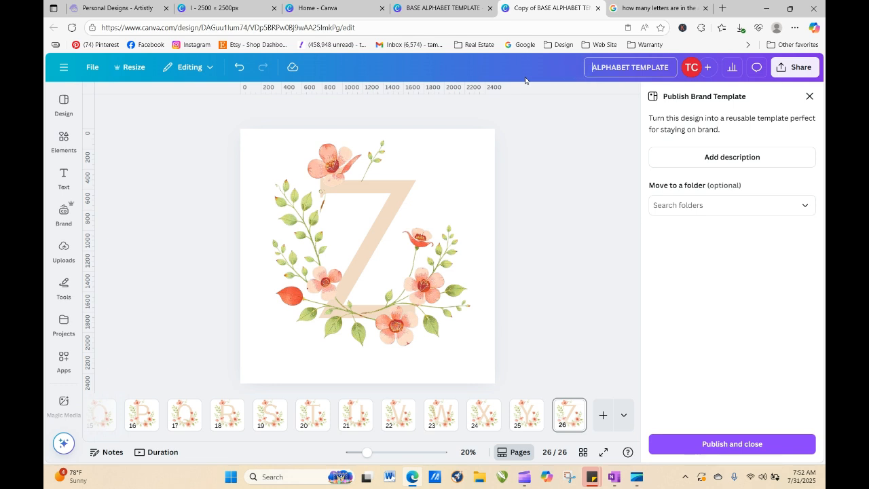
text(FLORAL PINK)
- Publish the Brand Template into the PRODUCT TEMPLATES folder and dismiss the sharing dialog
click(697, 206)
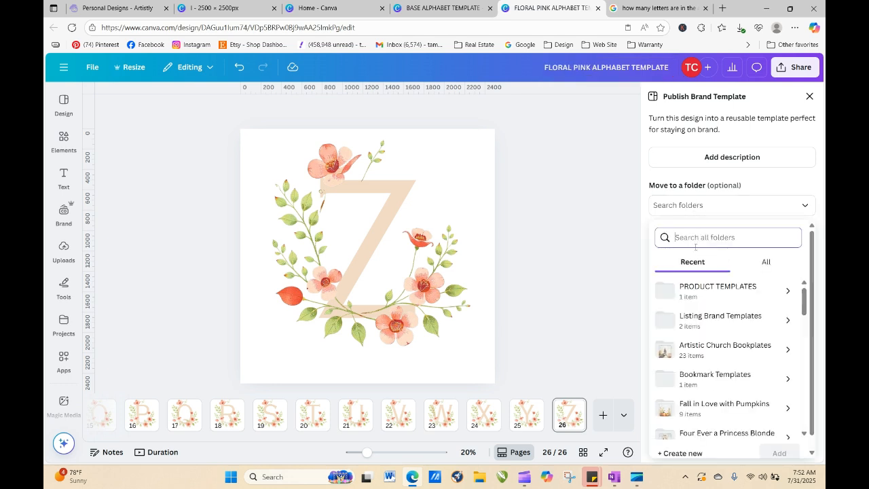
click(696, 293)
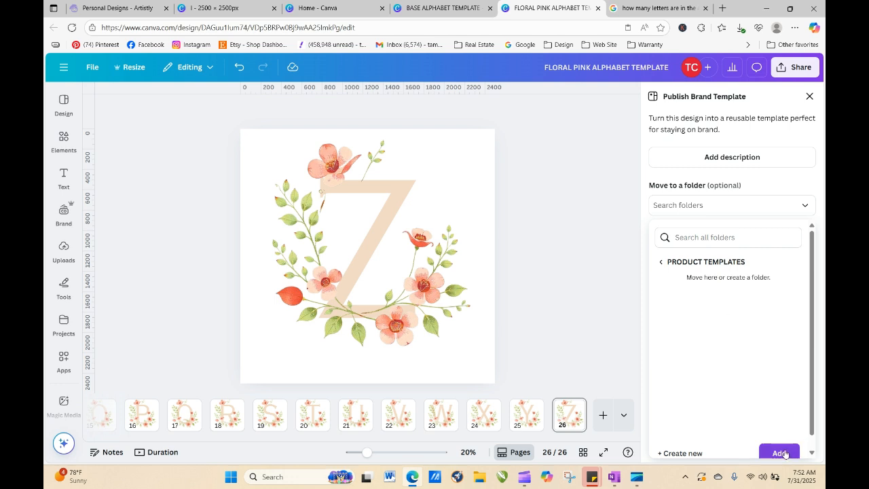
click(782, 453)
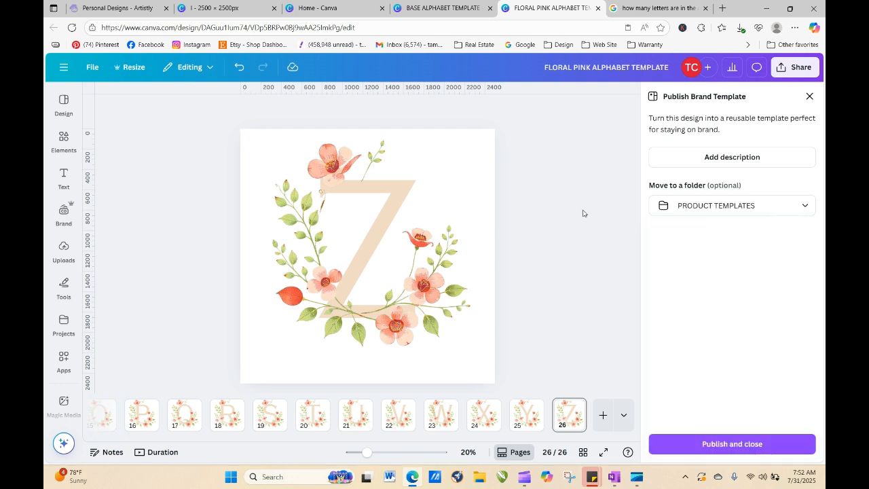
click(733, 444)
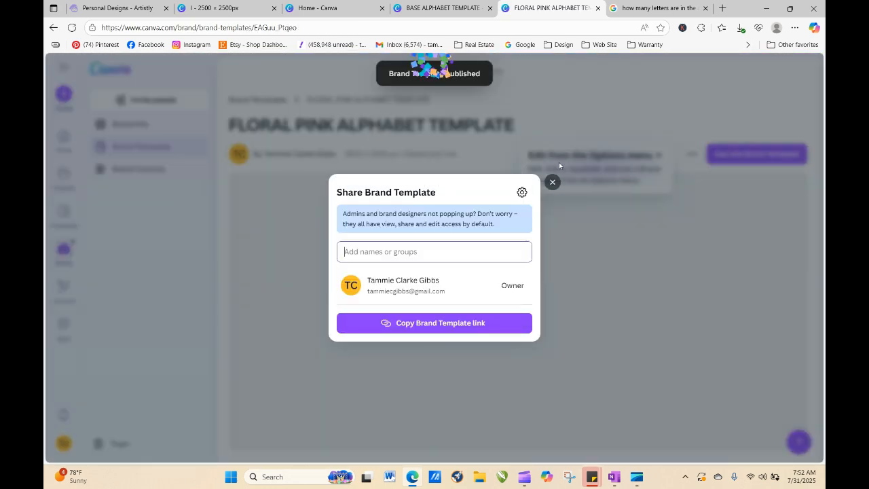
click(552, 182)
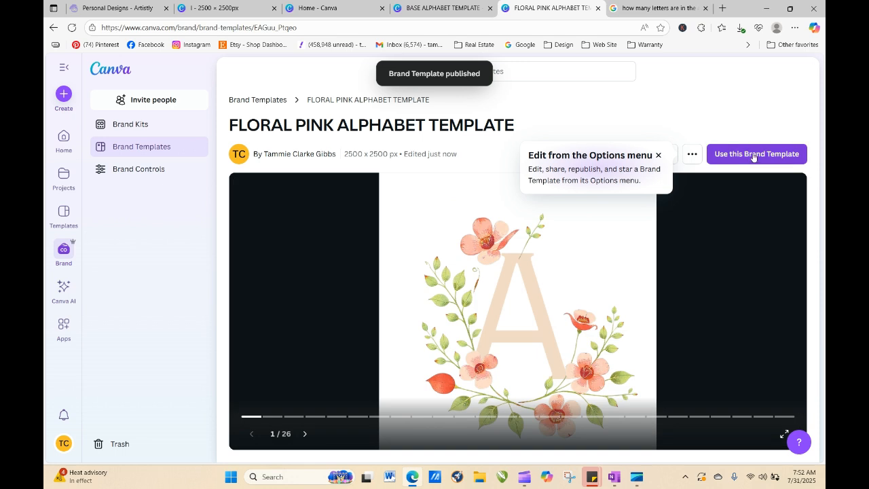
- Create a new design from the published floral Brand Template and shift the letter A page's floral artwork left, clear of the letter
click(753, 155)
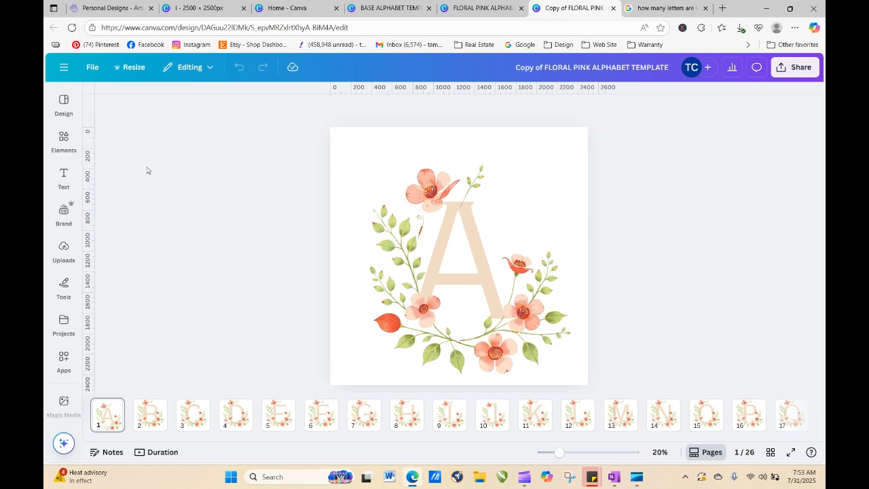
click(446, 259)
drag(483, 233, 330, 227)
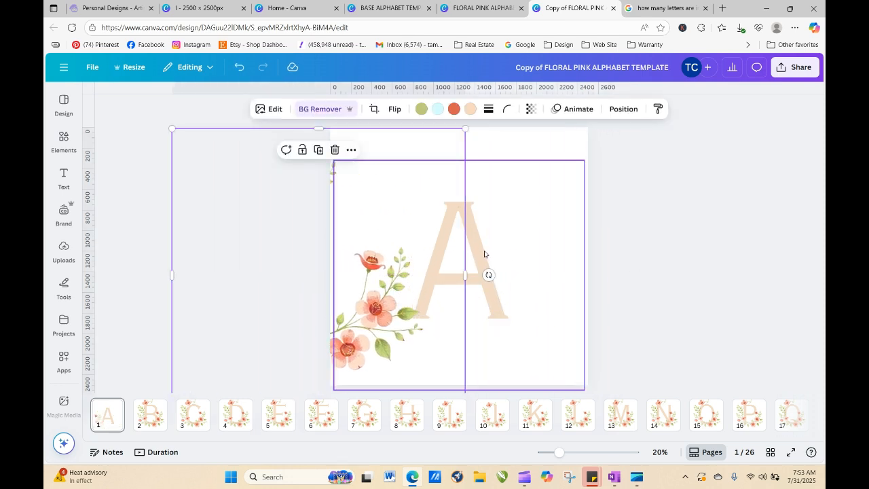
- Change the letter A's text color to the orange-red shade from the floral artwork's photo colors
click(484, 253)
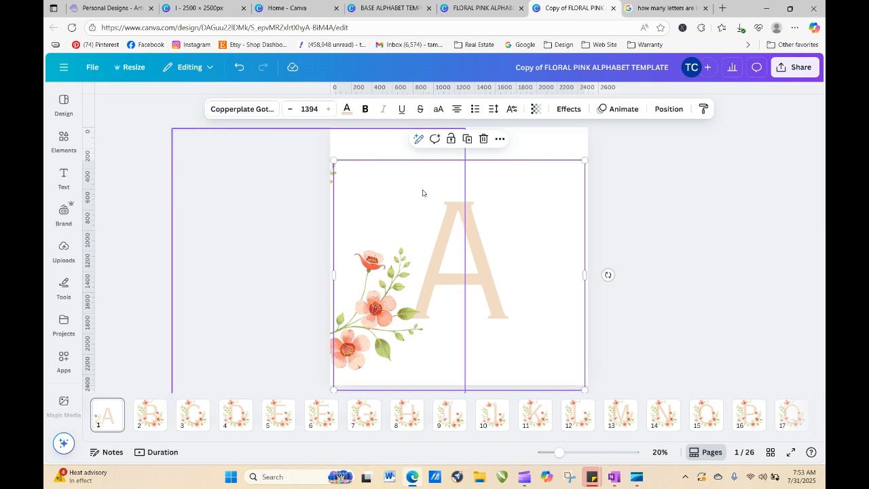
double_click(479, 246)
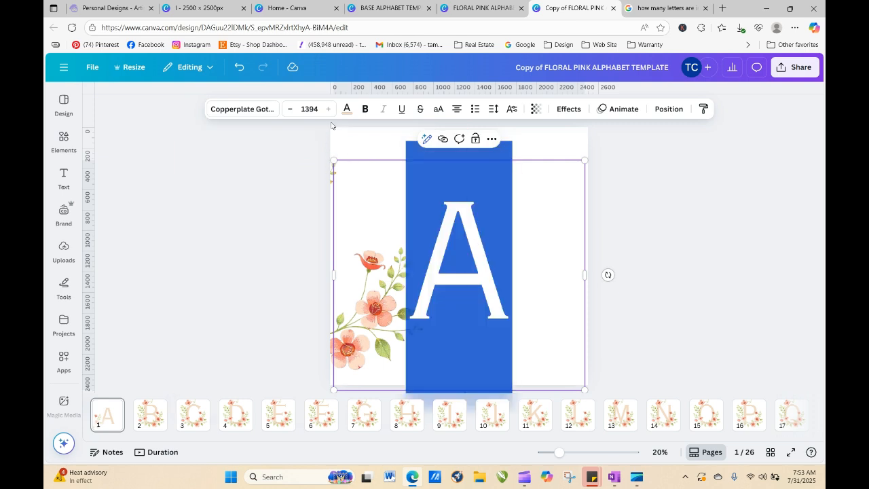
click(347, 108)
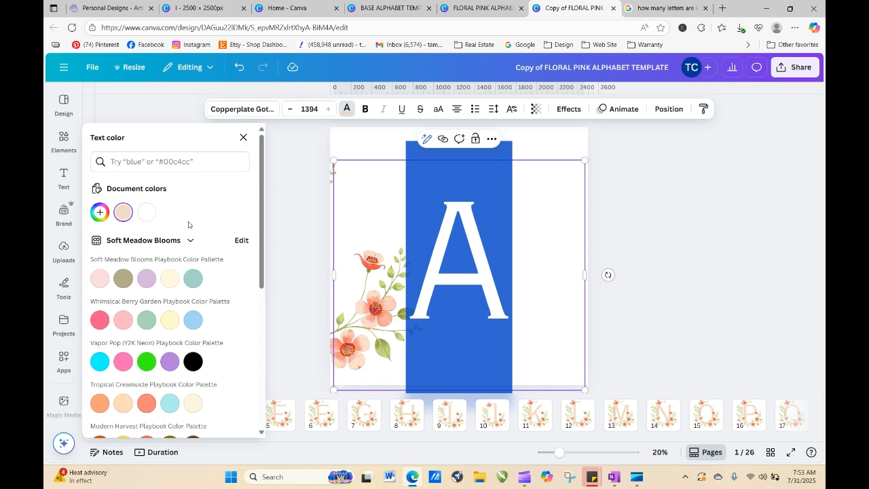
drag(261, 231, 250, 315)
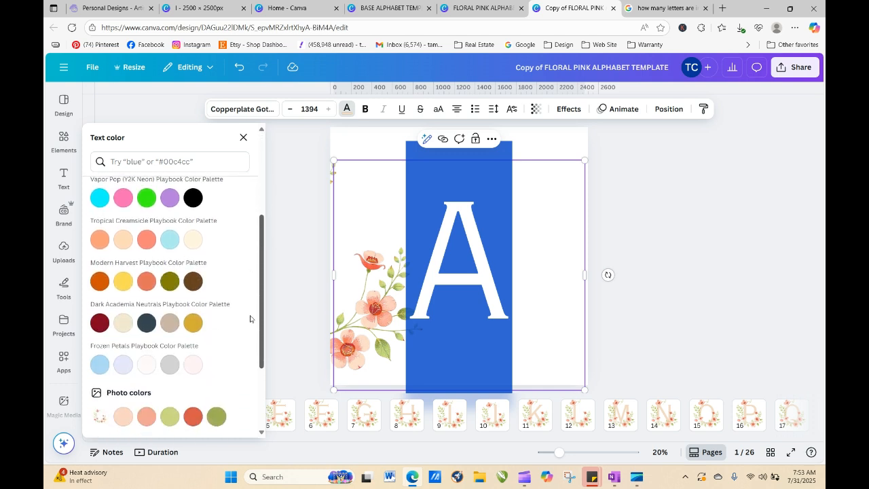
scroll(250, 316, down, 3)
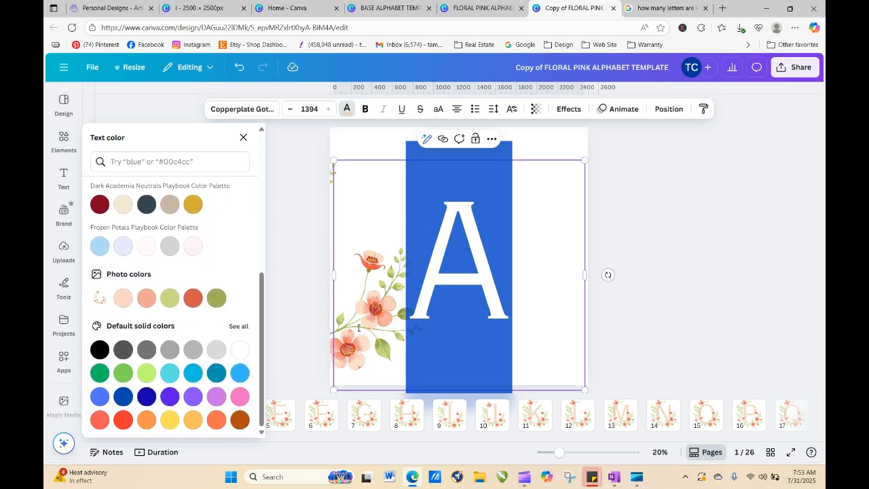
click(193, 297)
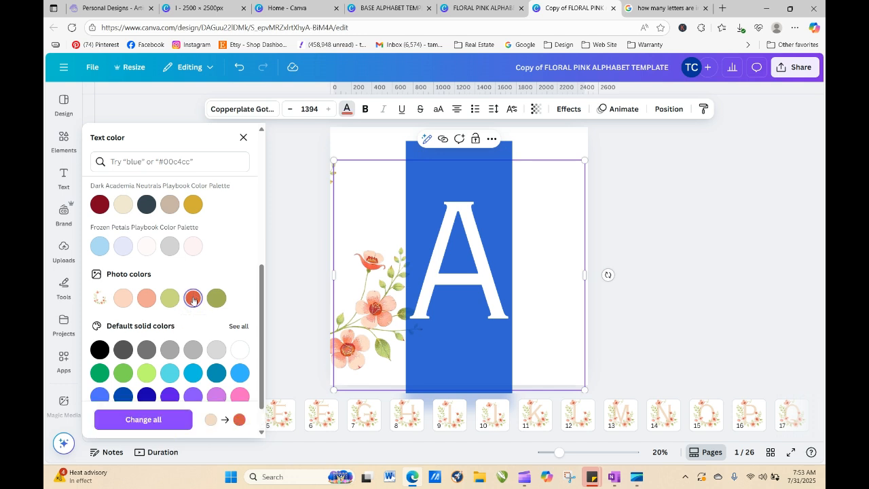
- Apply the new orange-red letter color across all pages and move the floral artwork back around the letter A
click(163, 419)
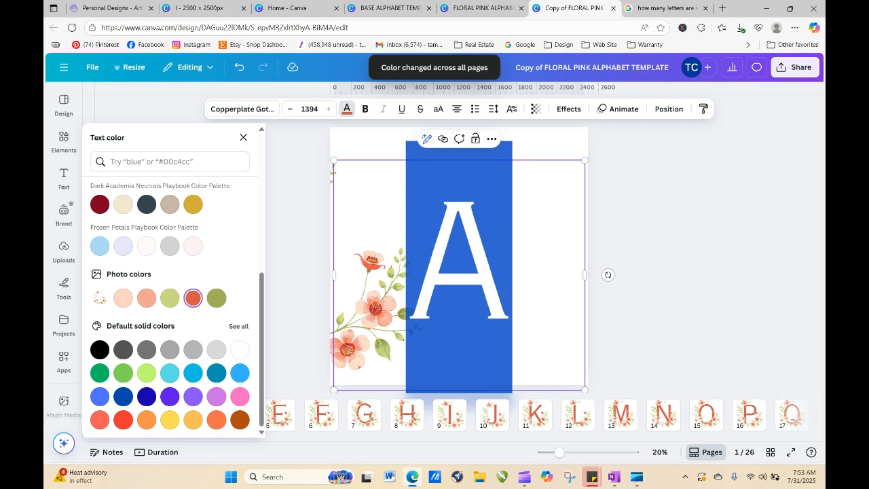
click(636, 294)
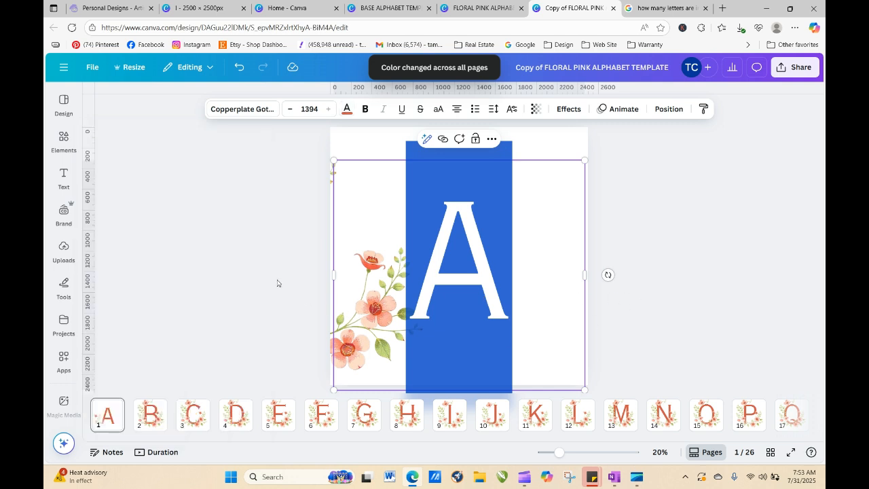
click(340, 313)
drag(350, 321, 497, 320)
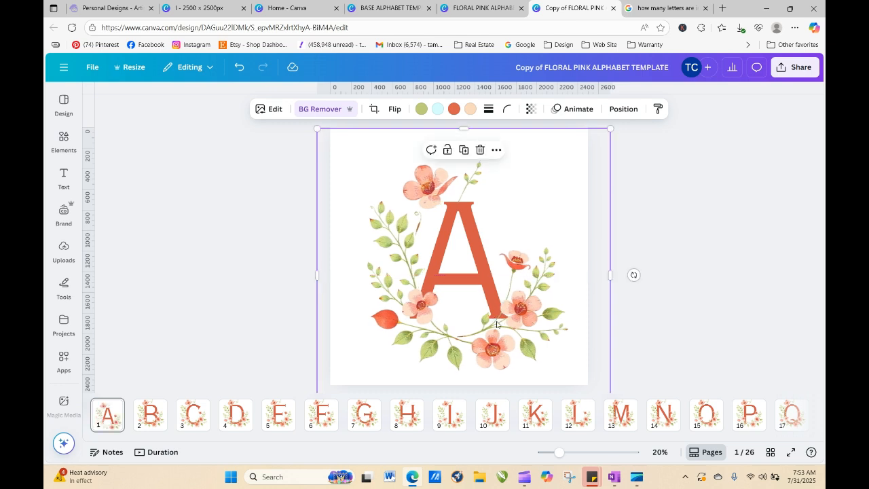
click(678, 297)
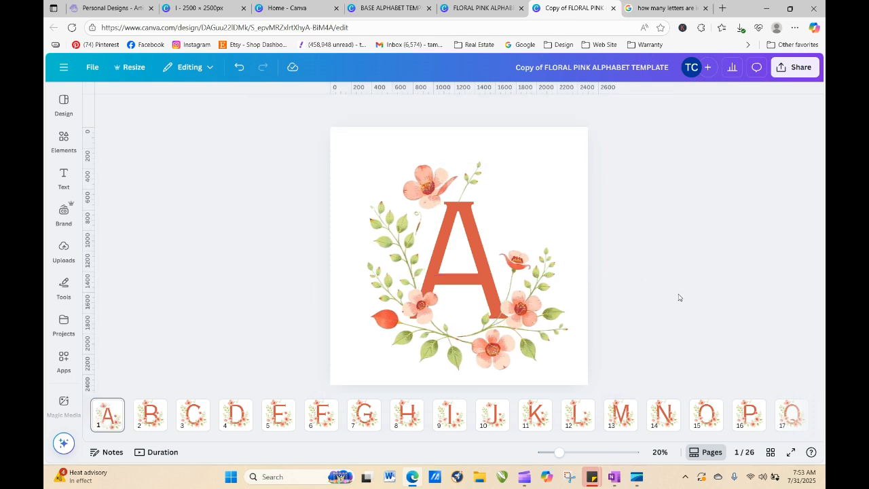
- Open the Brand Template publishing options for the design and rename it FLORAL HOT PINK ALPHABET TEMPLATE
click(791, 74)
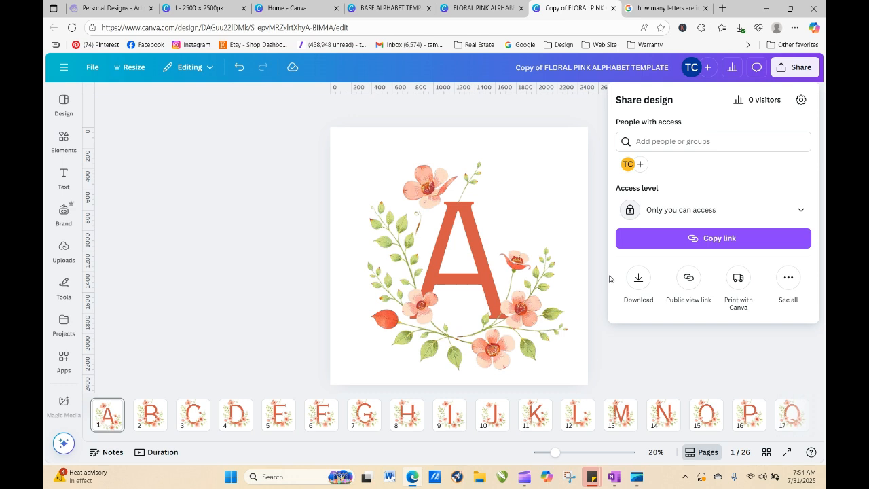
click(788, 277)
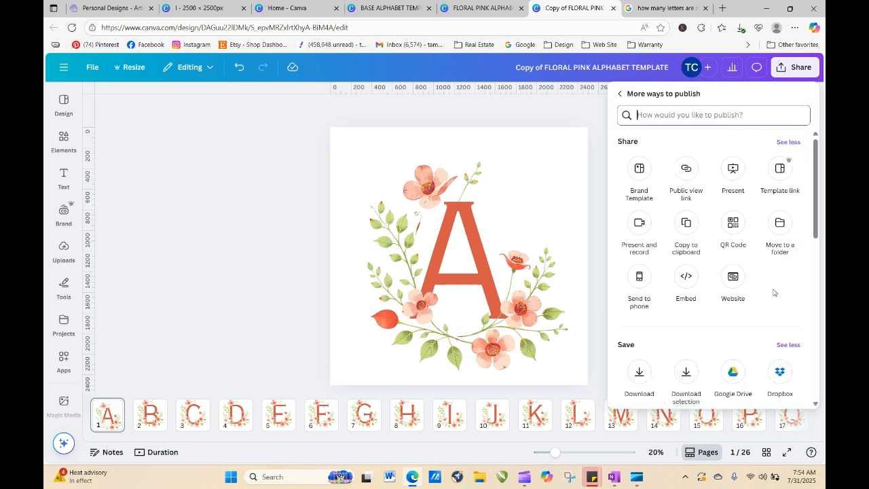
click(640, 170)
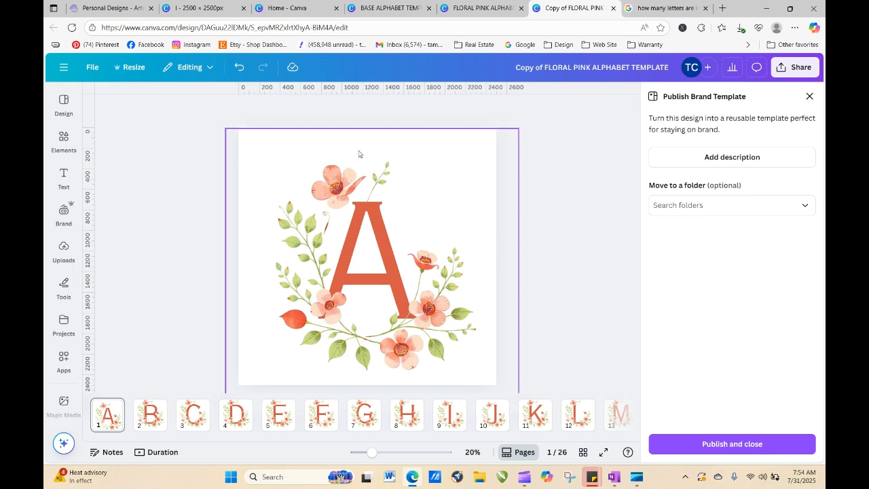
click(696, 209)
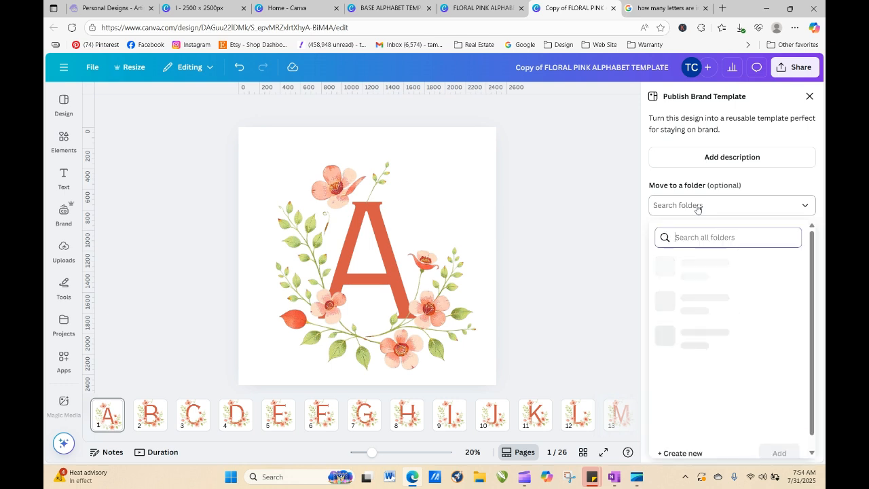
click(619, 197)
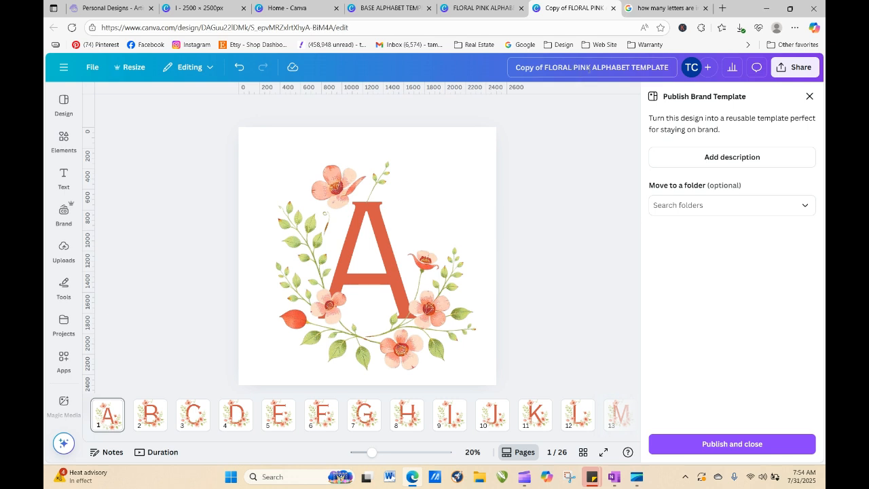
click(589, 67)
drag(544, 67, 481, 69)
key(BackSpace)
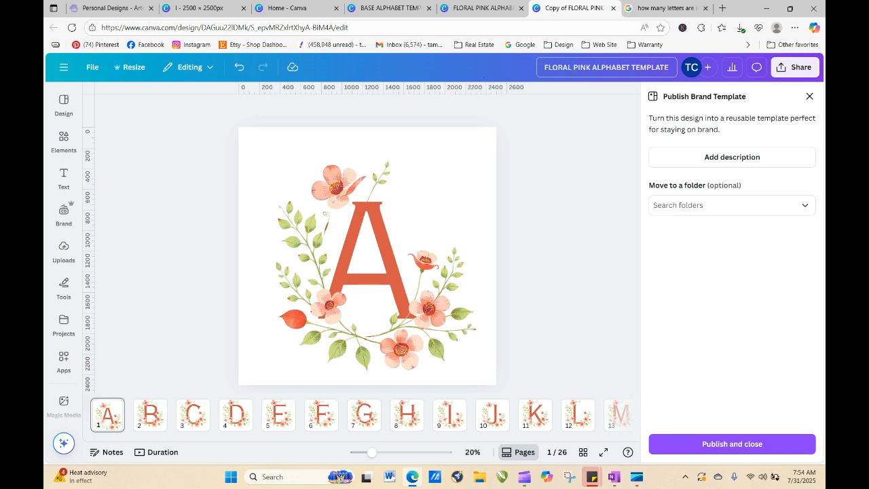
text(HOT)
- Publish the hot pink design as a Brand Template in the PRODUCT TEMPLATES folder and close the sharing dialog
click(731, 212)
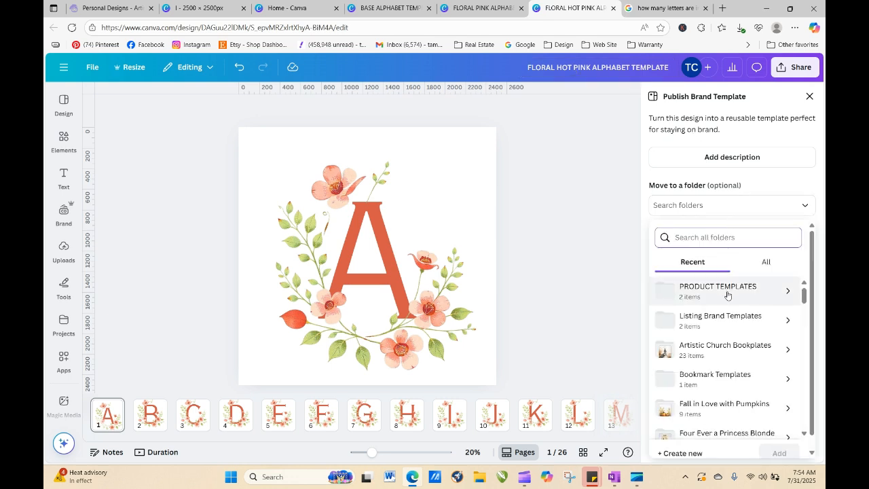
click(727, 291)
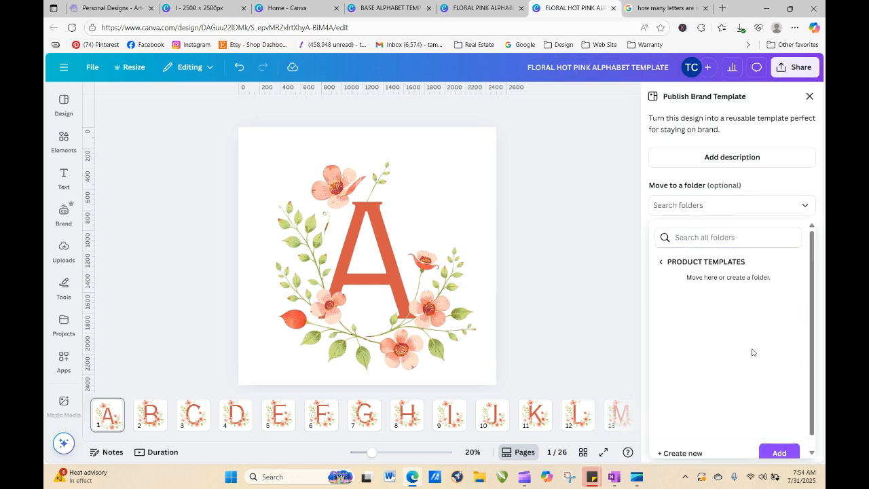
click(776, 450)
click(722, 446)
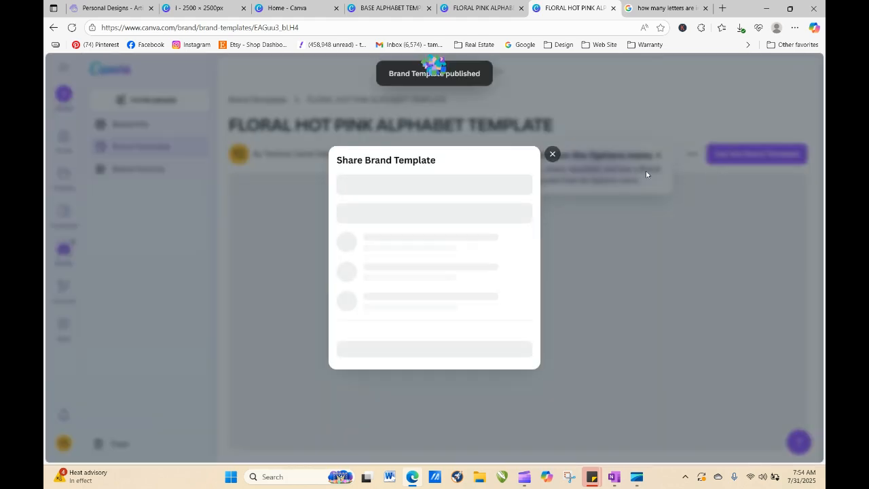
click(552, 184)
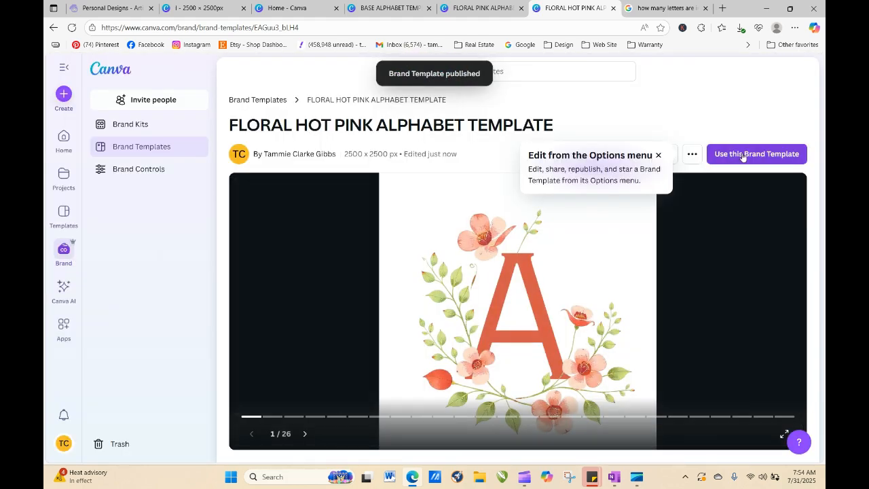
- Create a new design from the FLORAL HOT PINK Brand Template and shift the first page's floral artwork left, off the letter
click(762, 153)
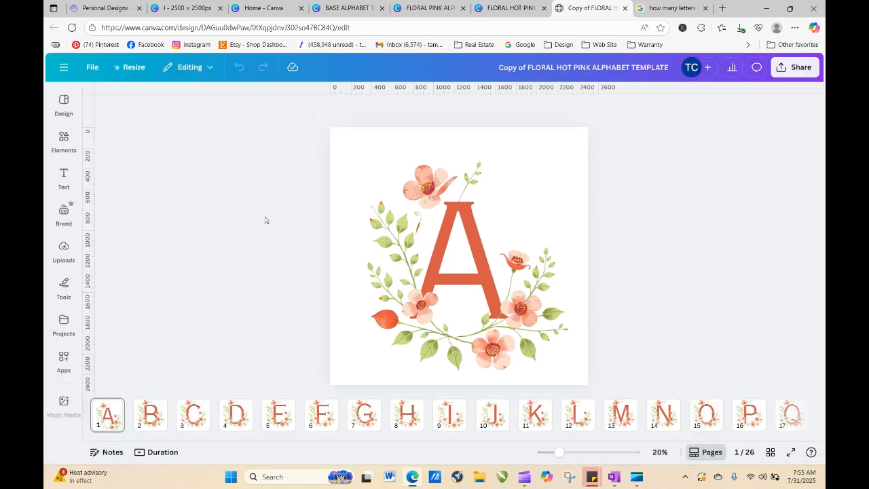
click(404, 261)
drag(406, 265, 277, 258)
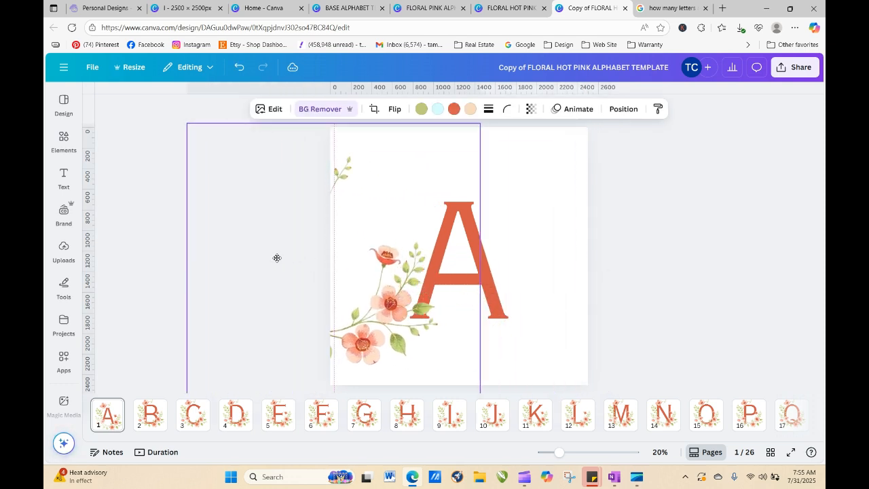
- Change the font of the first page's letter A to The Seasons
click(493, 301)
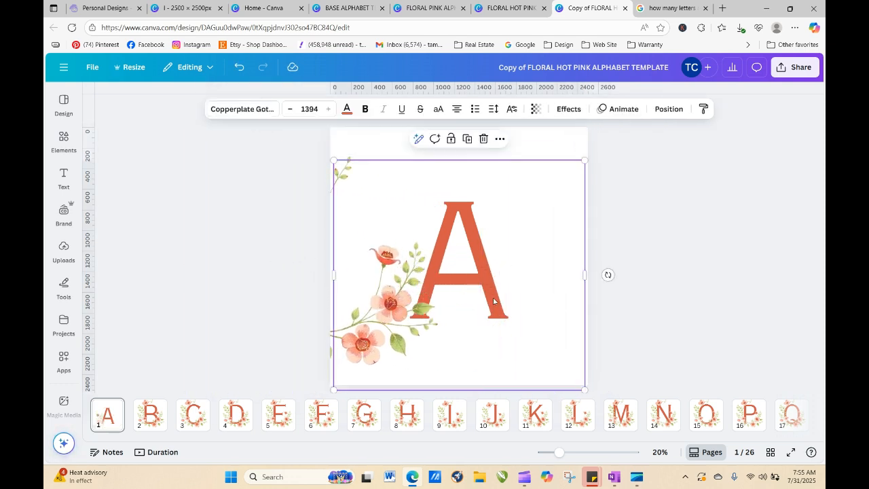
double_click(493, 301)
click(246, 110)
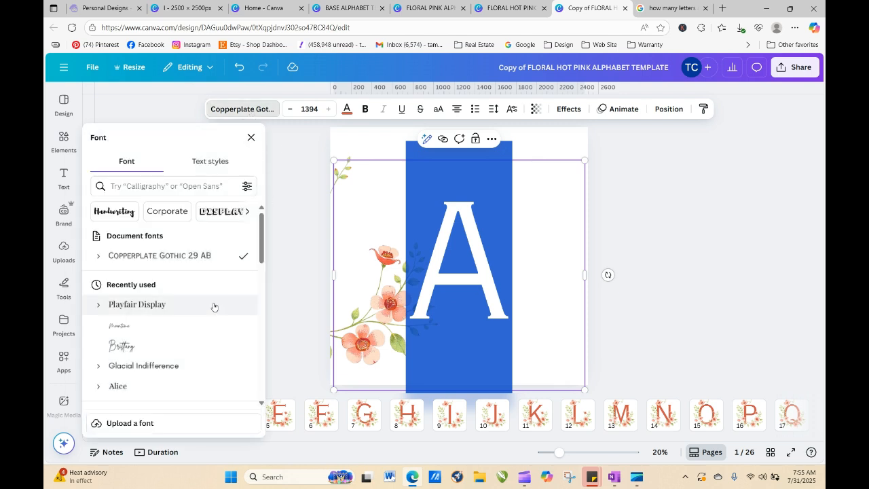
drag(261, 233, 263, 343)
scroll(263, 343, down, 2)
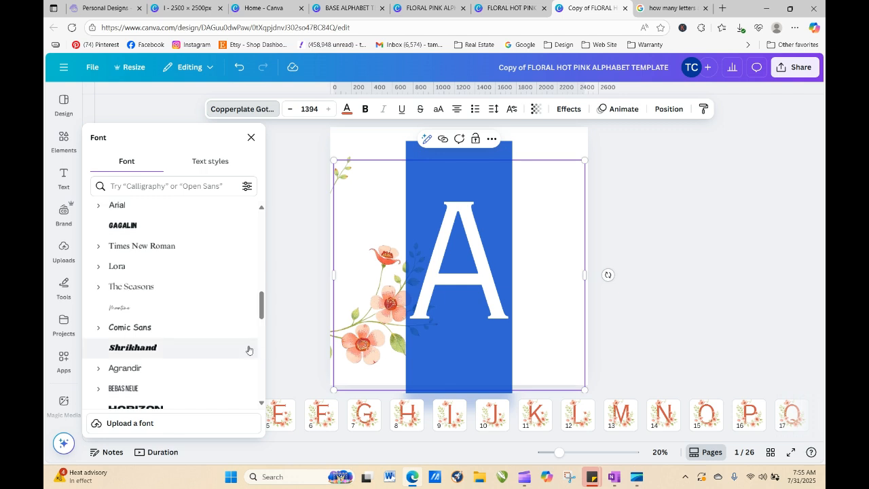
click(153, 287)
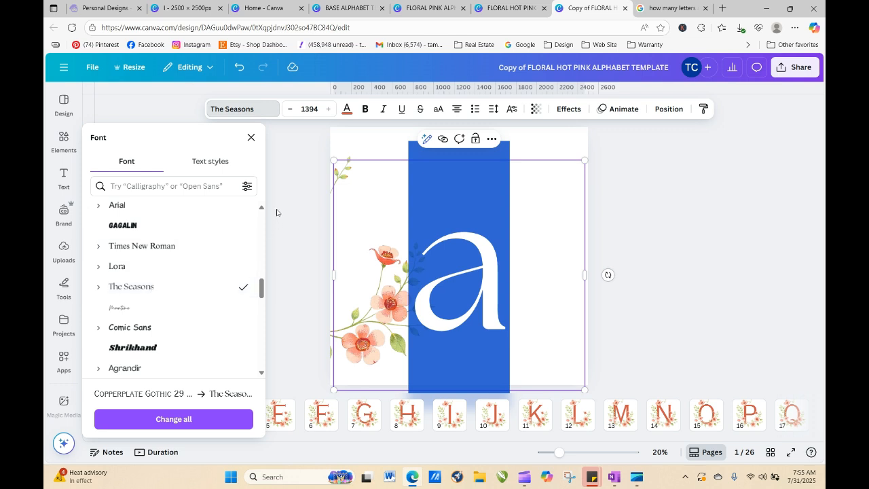
click(511, 110)
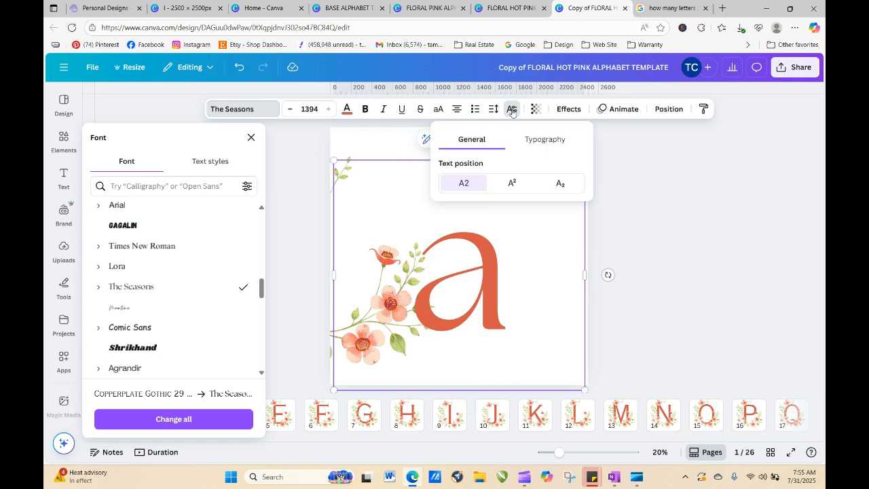
click(545, 140)
click(471, 139)
key(Escape)
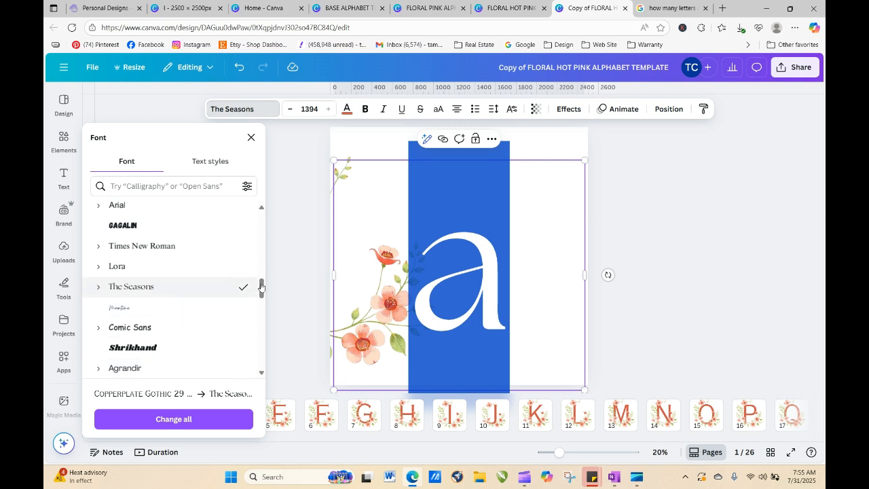
- Replace the first page's lowercase letter with a capital A and nudge the floral artwork slightly further left
click(292, 352)
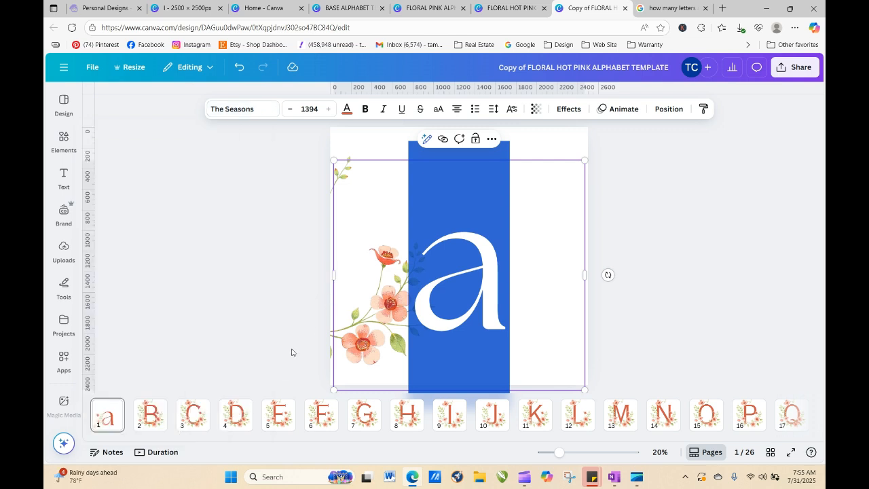
click(577, 281)
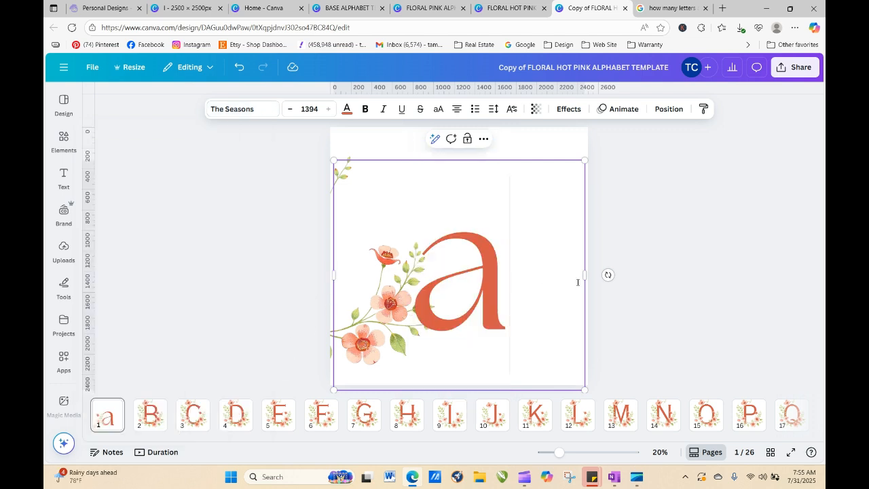
double_click(481, 282)
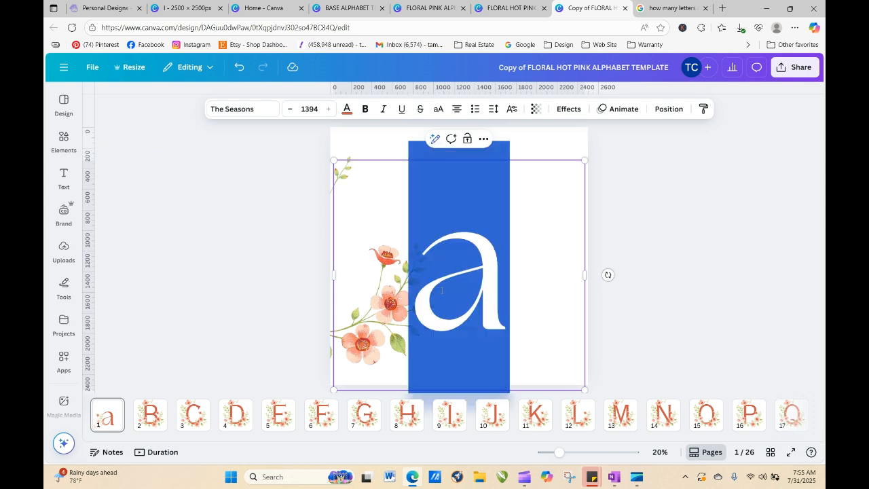
text(a)
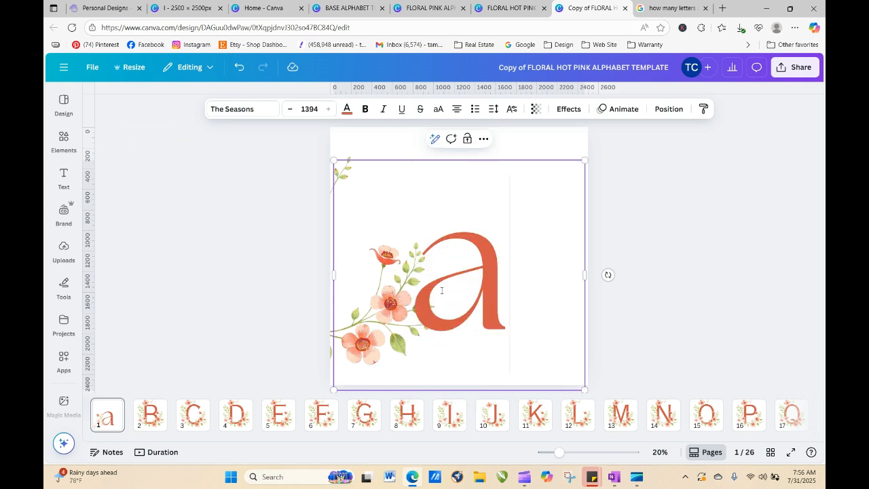
key(BackSpace)
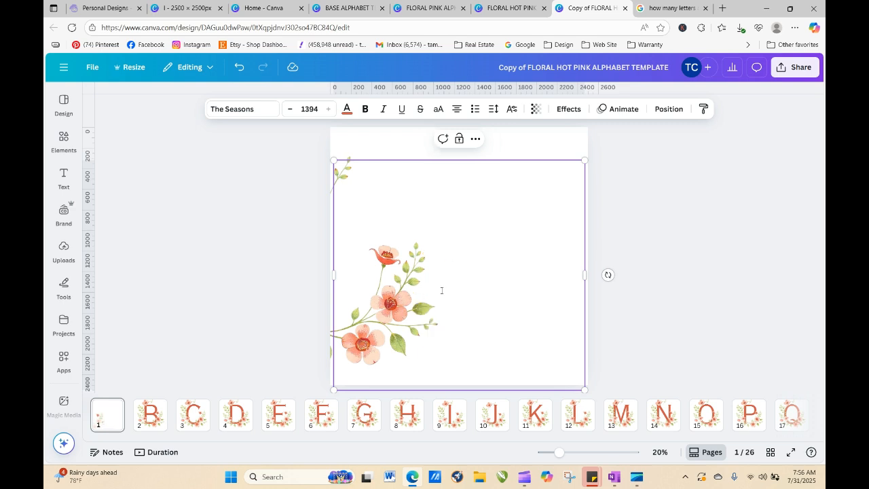
text(A)
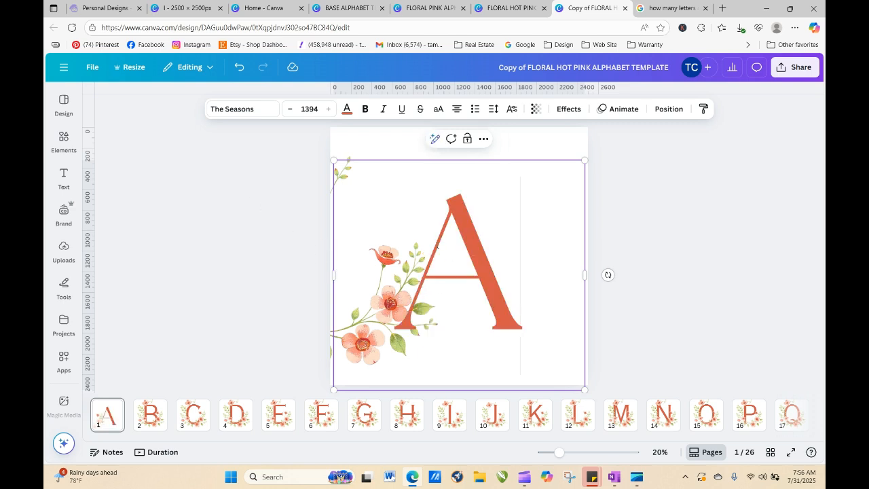
click(277, 216)
mouse_move(361, 216)
mouse_down()
mouse_move(494, 219)
mouse_move(486, 229)
mouse_move(357, 219)
mouse_up()
- Try the Alex Brush, Arapey and Alta fonts on the first page's letter A
click(505, 327)
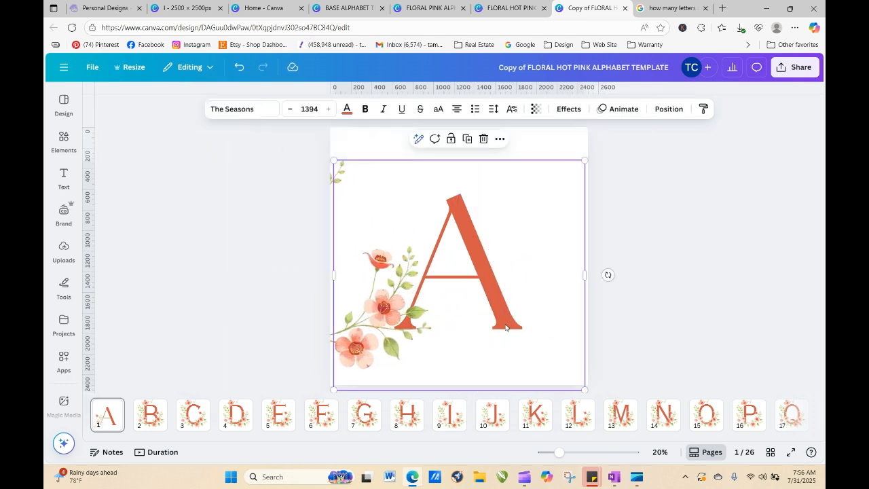
double_click(515, 319)
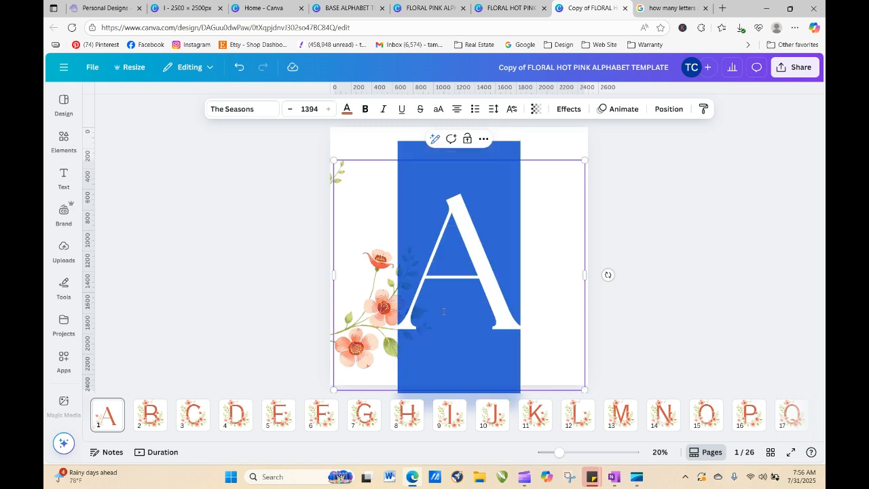
click(247, 114)
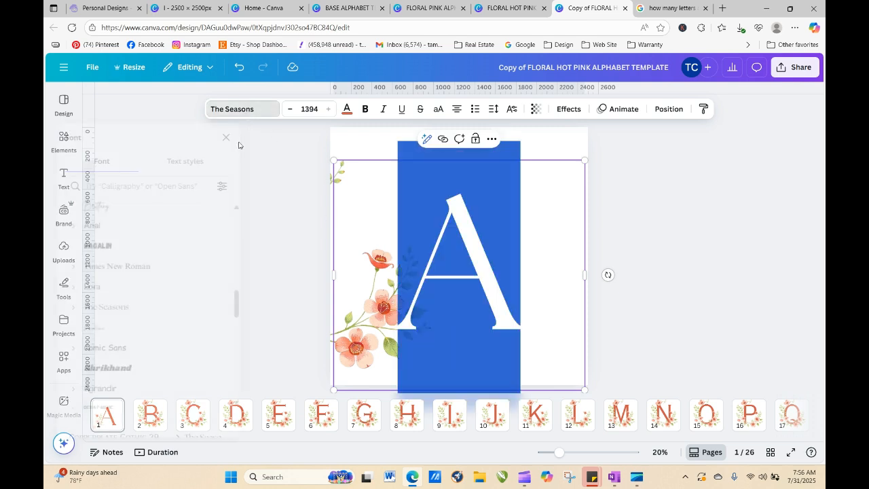
drag(262, 306, 264, 371)
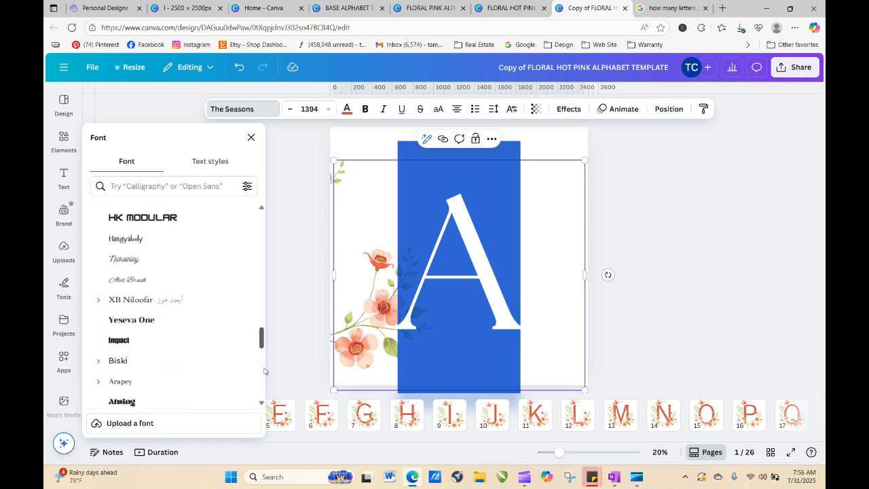
click(146, 281)
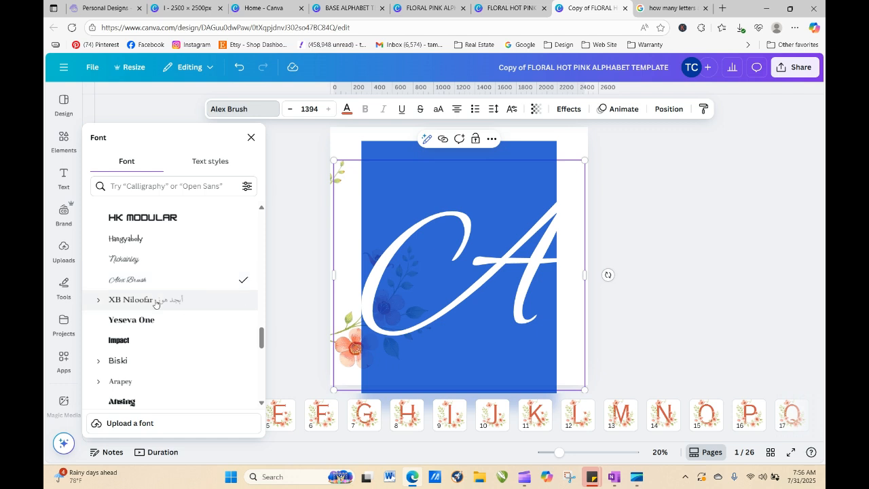
click(164, 379)
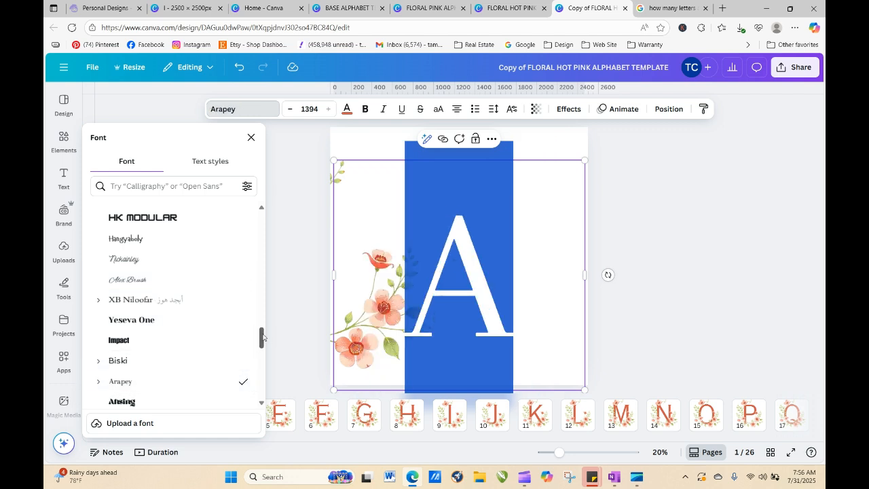
scroll(262, 340, down, 3)
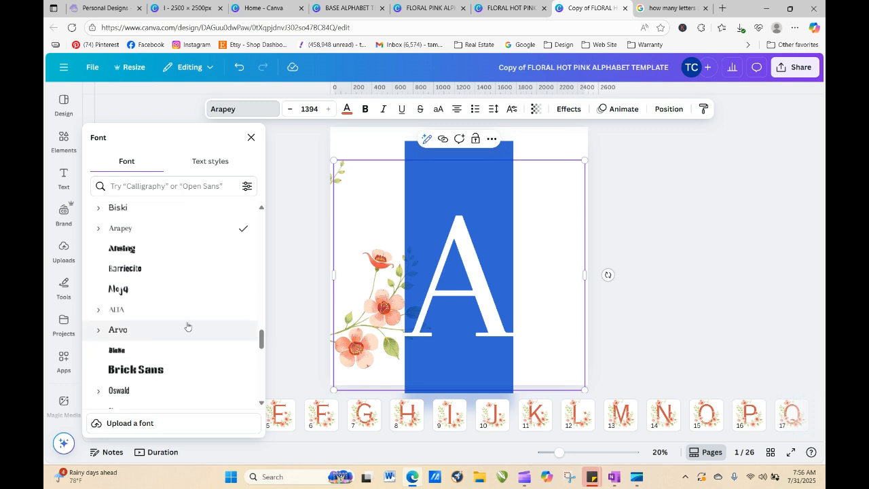
click(161, 314)
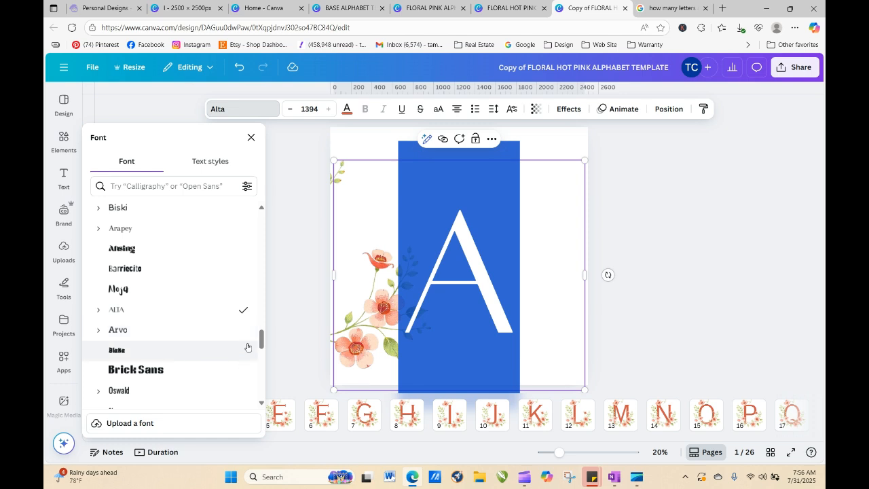
- Try the Aprila, Apricots, Grand Hotel and Marykate fonts on the first page's letter A
drag(260, 338, 261, 346)
click(121, 225)
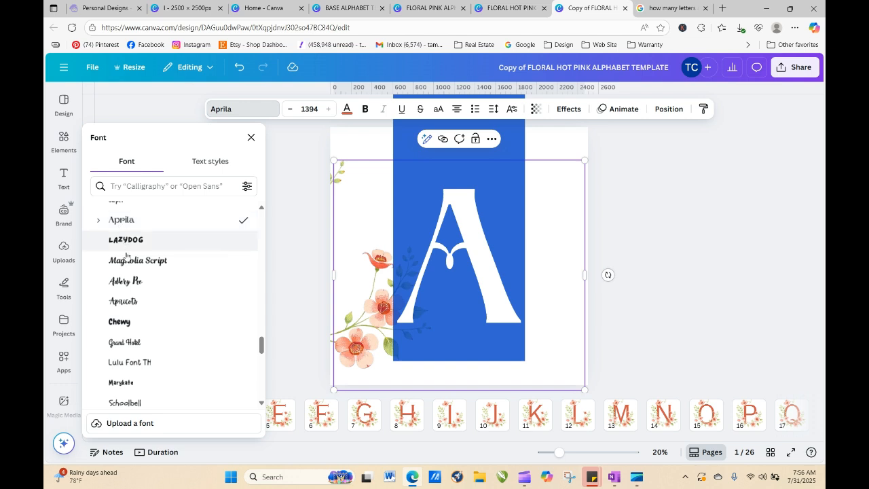
click(134, 302)
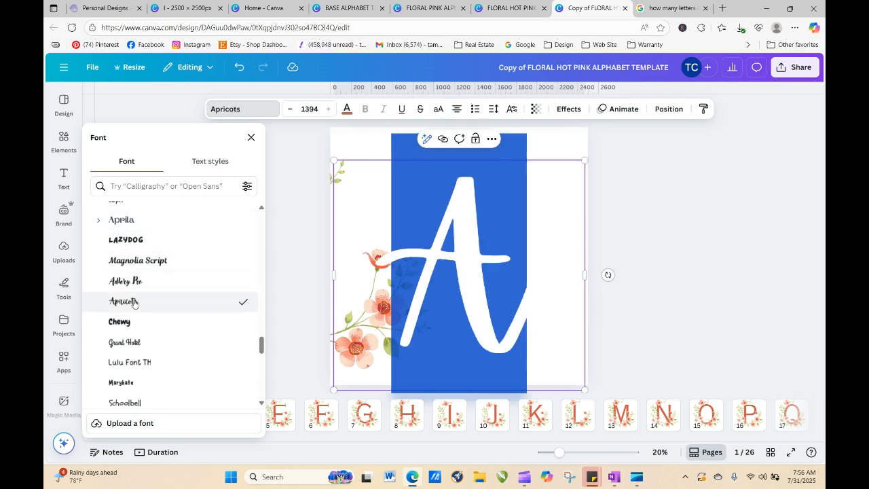
click(142, 343)
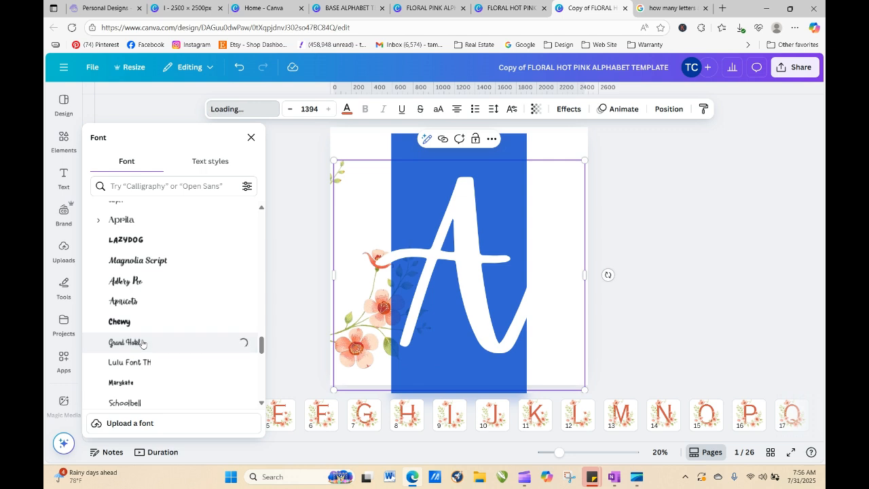
click(158, 387)
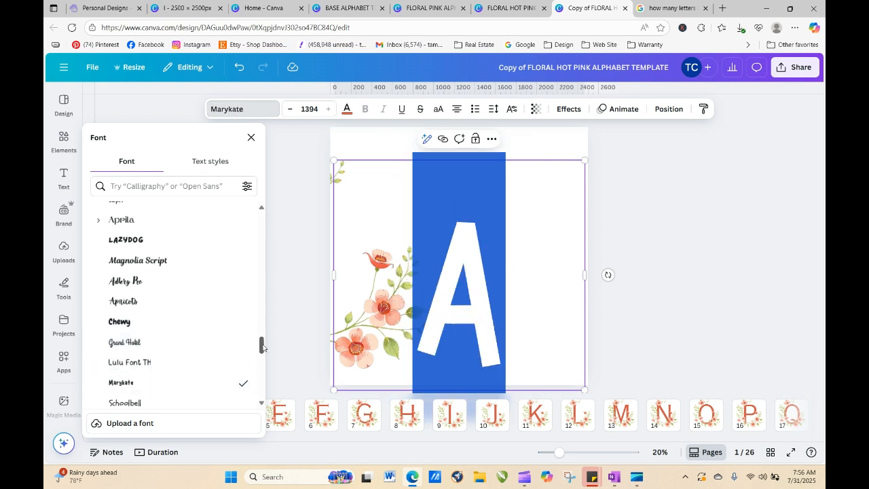
- Try the Bright, Calgary and ITC Benguiat fonts on the first page's letter A
scroll(263, 348, down, 4)
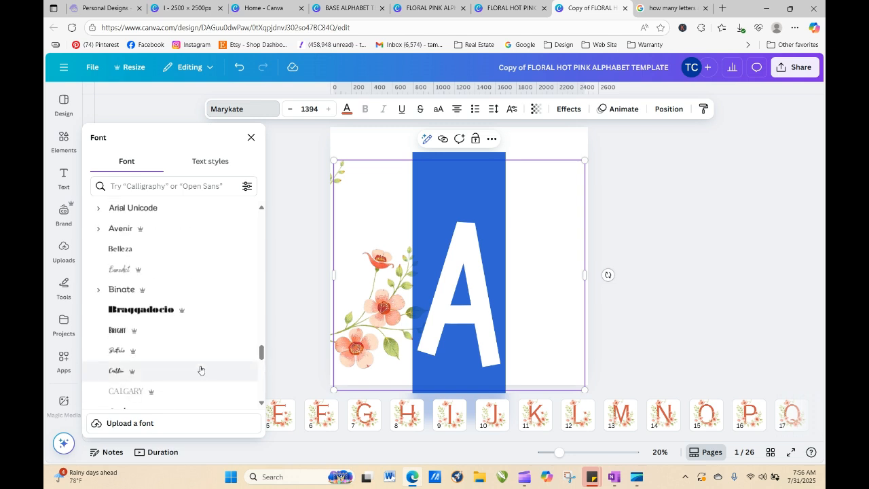
click(174, 333)
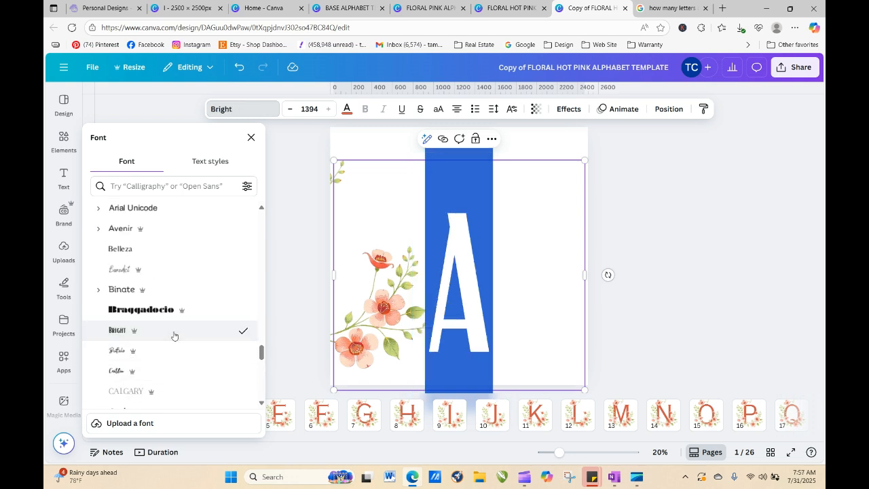
click(145, 392)
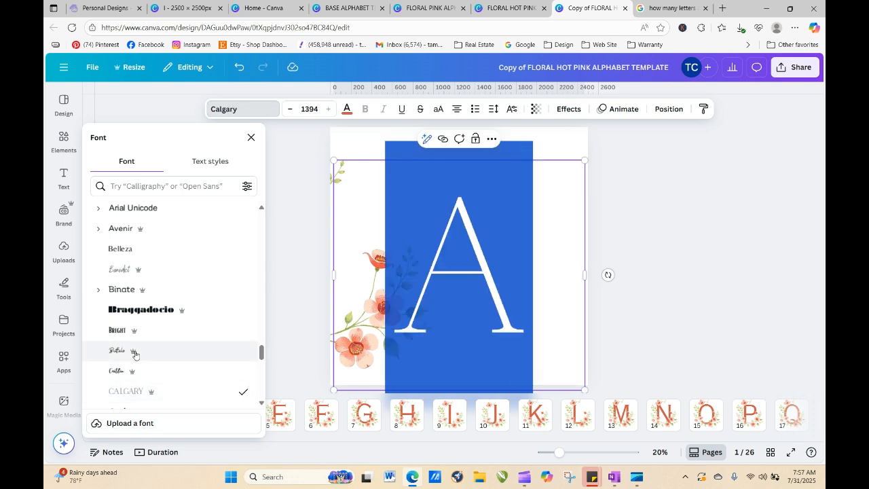
drag(262, 351, 263, 356)
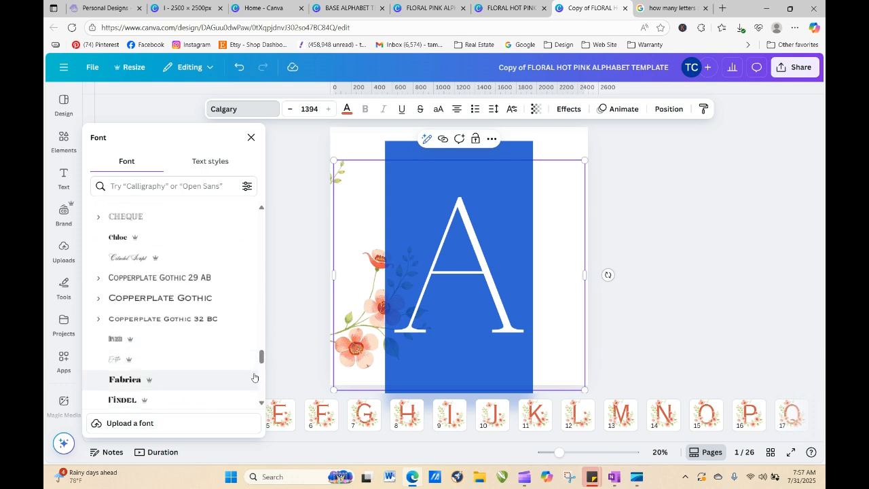
scroll(262, 356, down, 5)
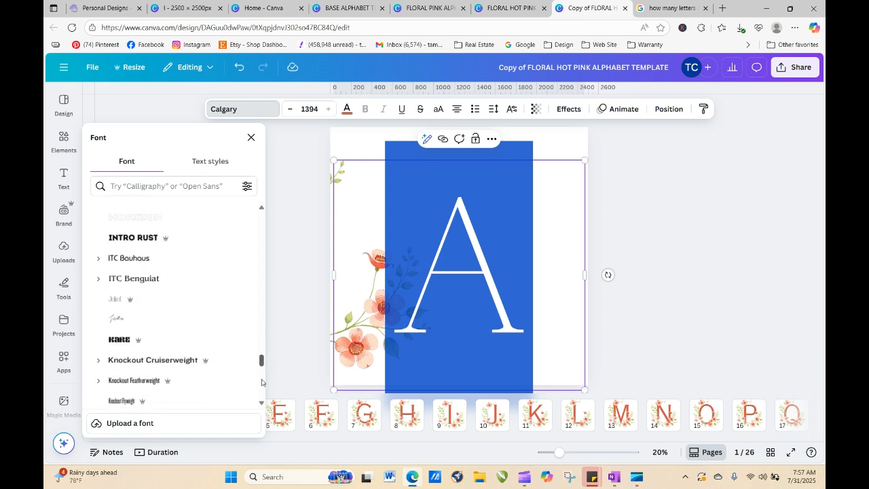
click(167, 281)
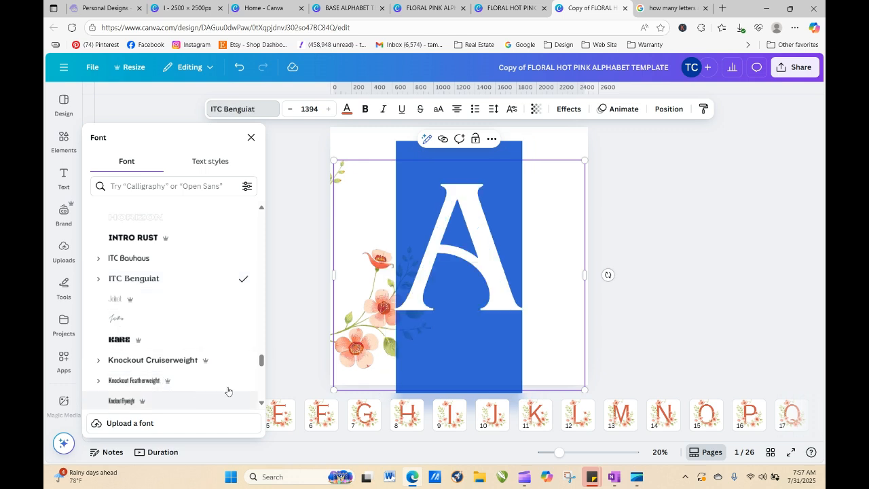
- Set the font of the first page's letter A to Libre Baskerville and deselect the text
drag(261, 362, 259, 376)
click(187, 267)
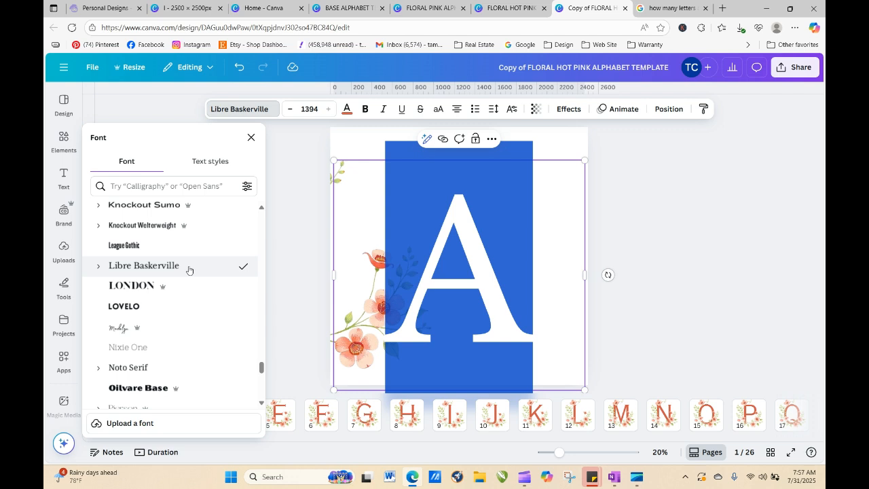
click(688, 241)
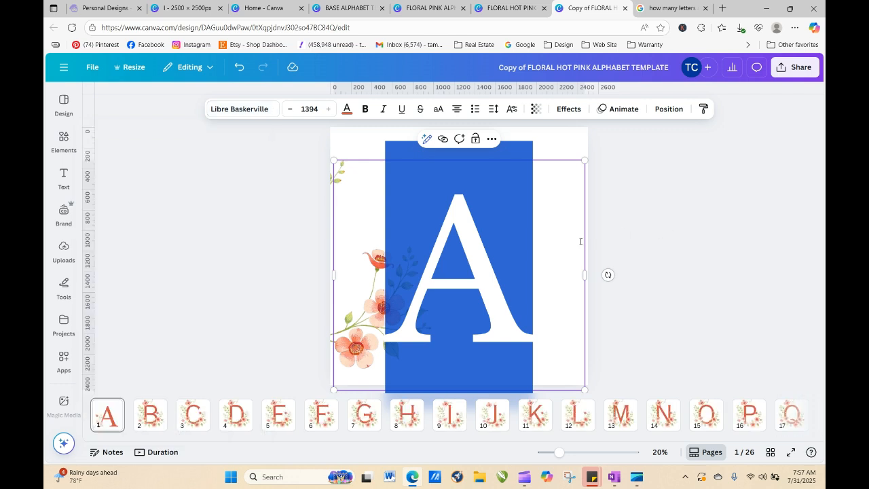
click(293, 216)
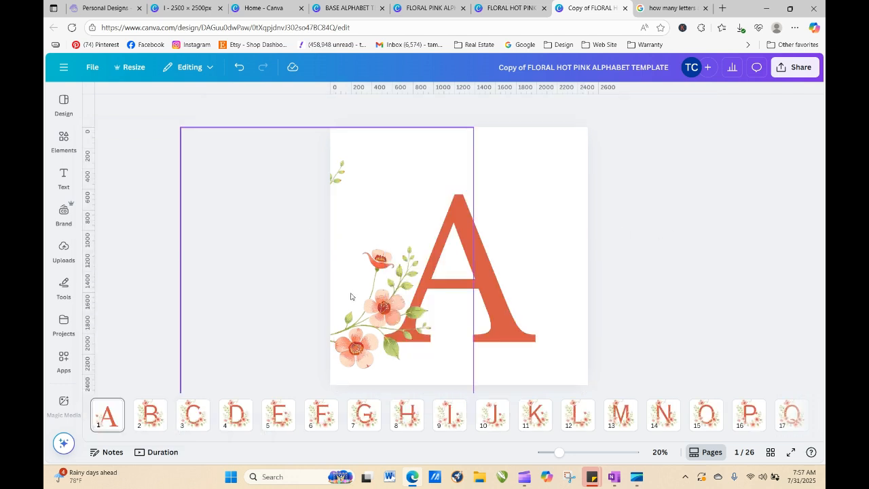
- Move the floral artwork back over the first page's letter A, centered horizontally, and nudge it slightly upward
drag(360, 327, 490, 343)
click(622, 338)
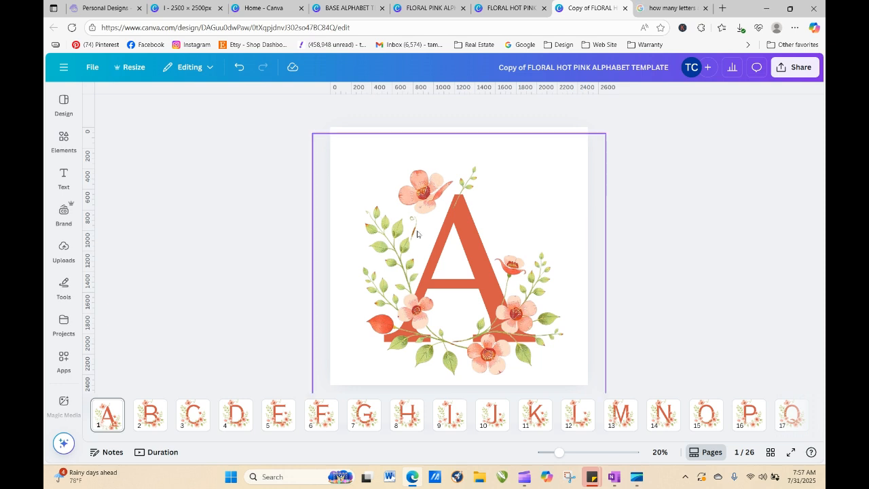
mouse_move(422, 209)
mouse_down()
mouse_move(260, 210)
mouse_move(410, 210)
mouse_move(332, 295)
mouse_move(373, 155)
mouse_move(424, 198)
mouse_up()
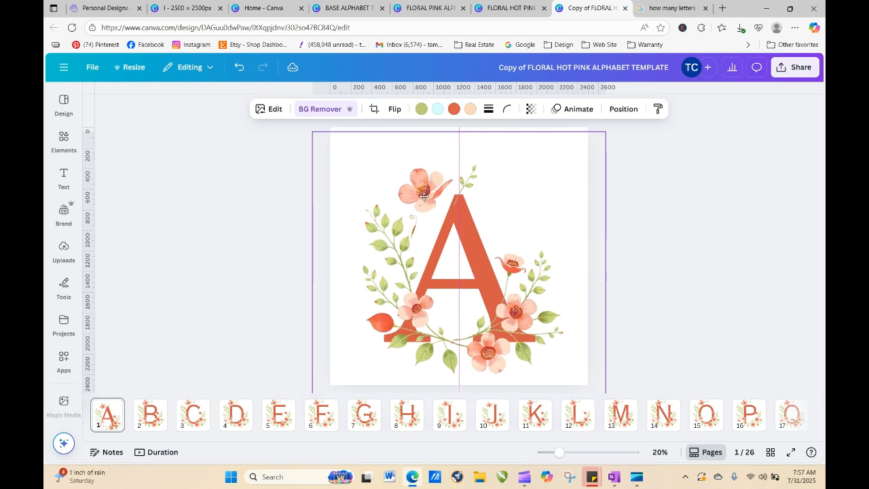
click(193, 136)
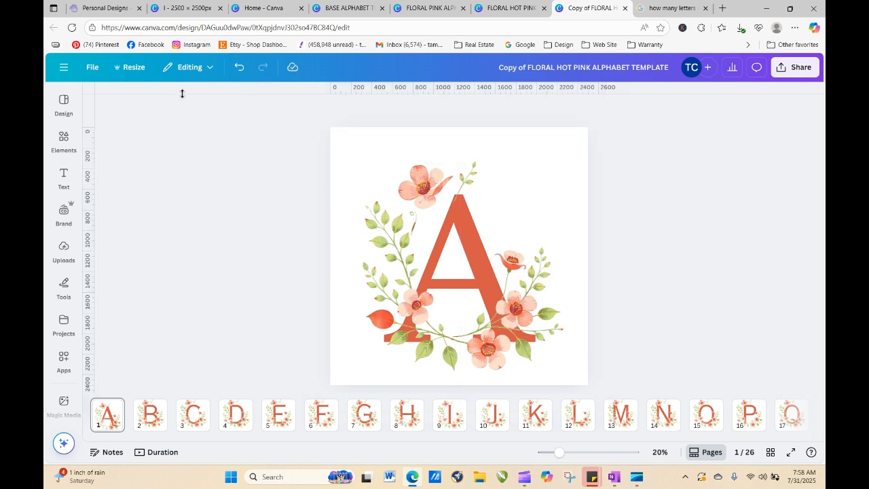
- Create a new design from the BASE ALPHABET TEMPLATE Brand Template
click(184, 9)
click(255, 7)
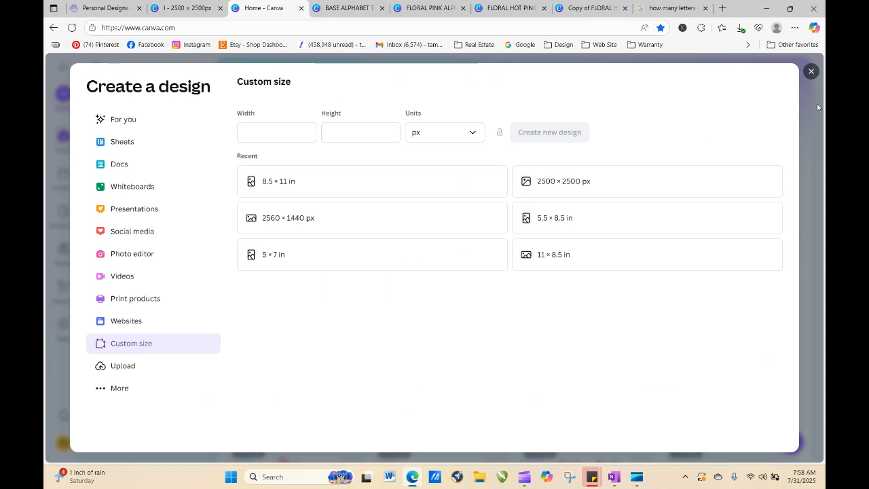
click(810, 71)
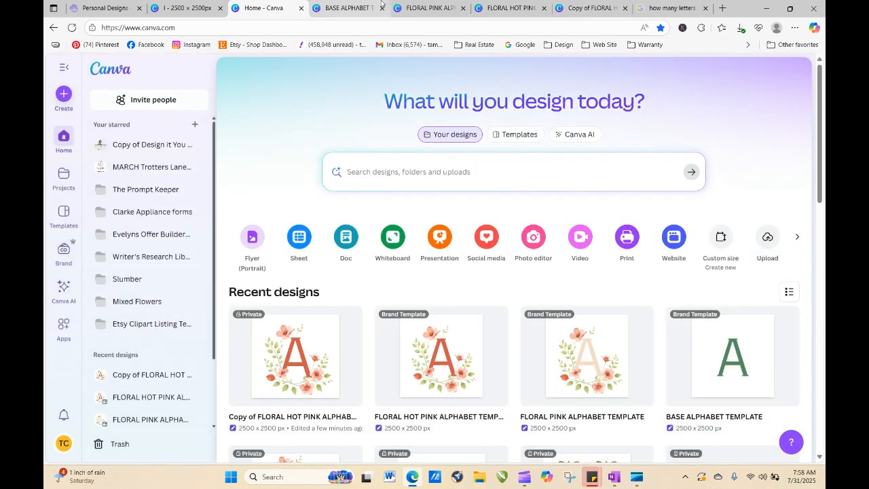
click(354, 9)
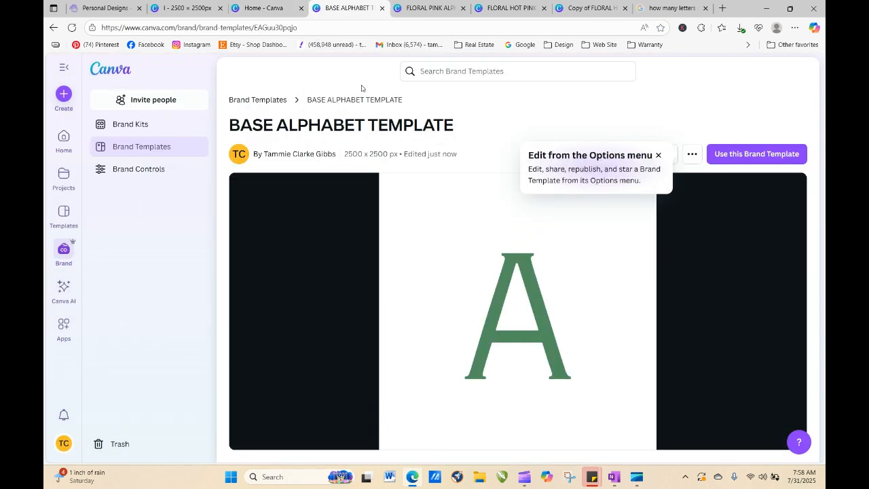
click(721, 154)
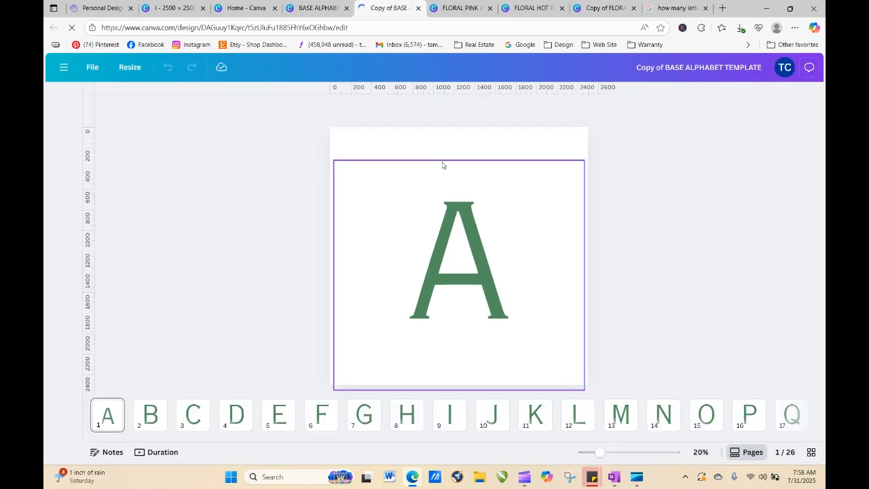
- Change the first page's letter to the Libre Baskerville font and retype it as a capital A
click(409, 311)
double_click(409, 311)
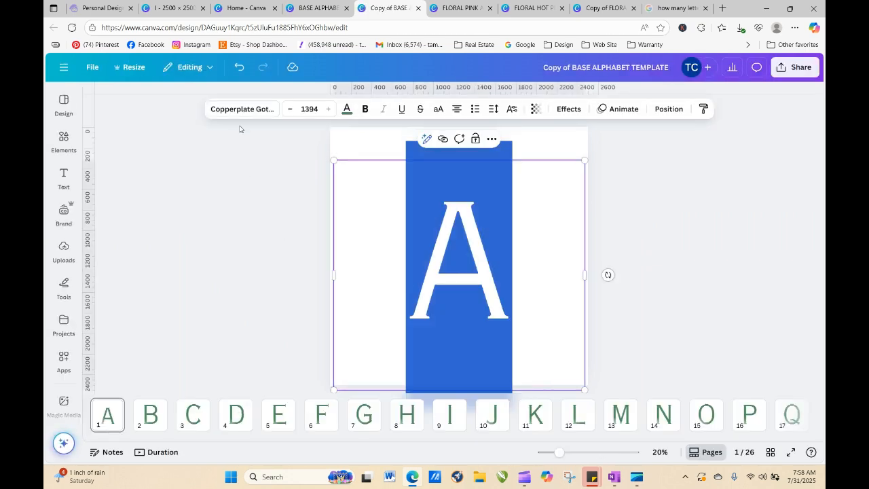
click(220, 110)
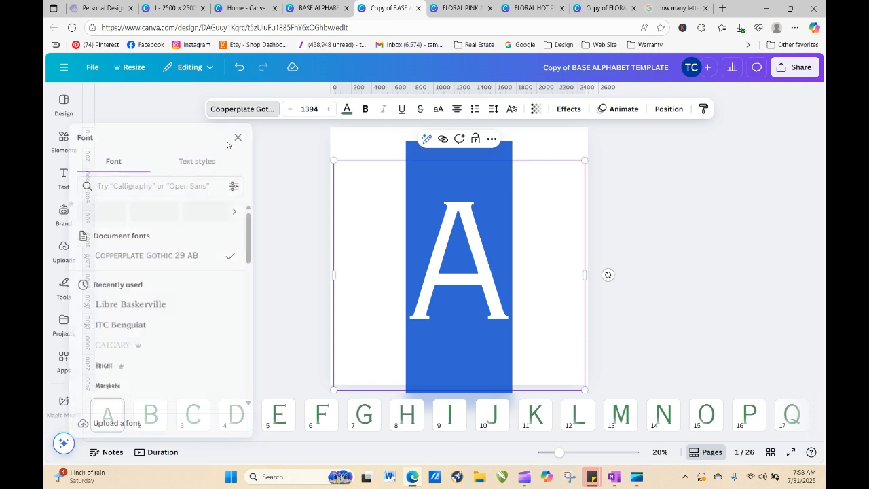
click(145, 305)
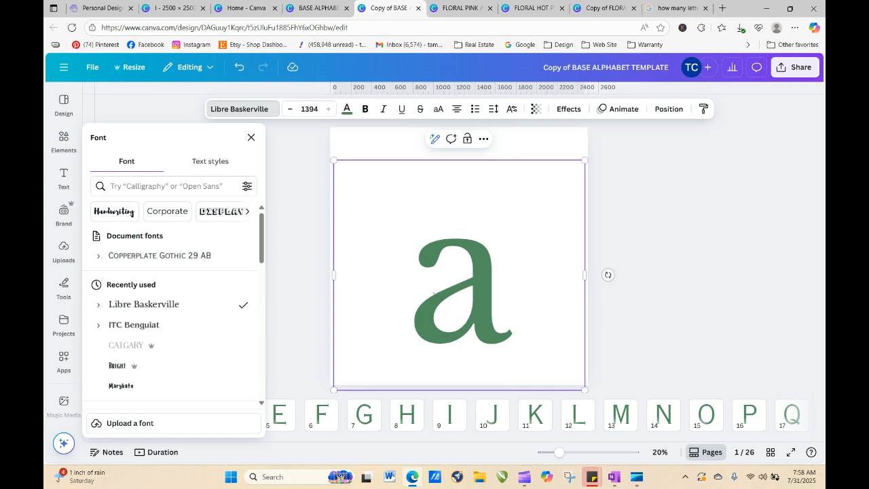
drag(433, 294, 504, 298)
text(A)
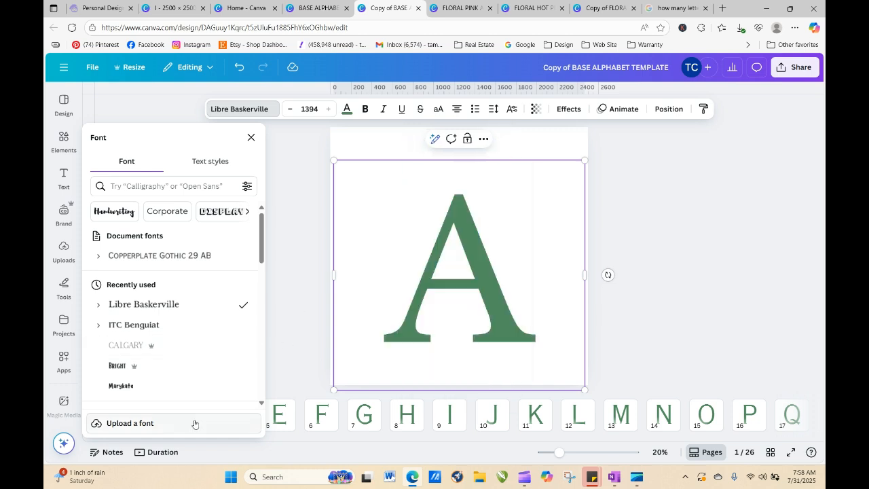
double_click(493, 318)
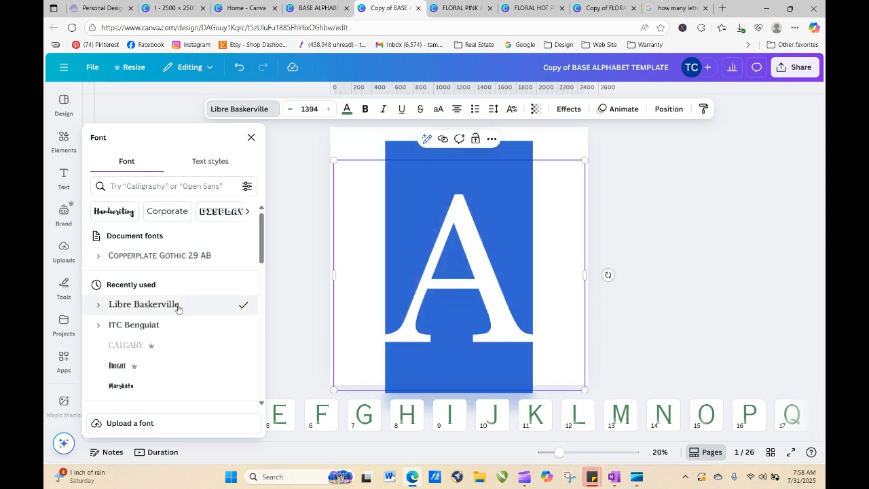
click(355, 255)
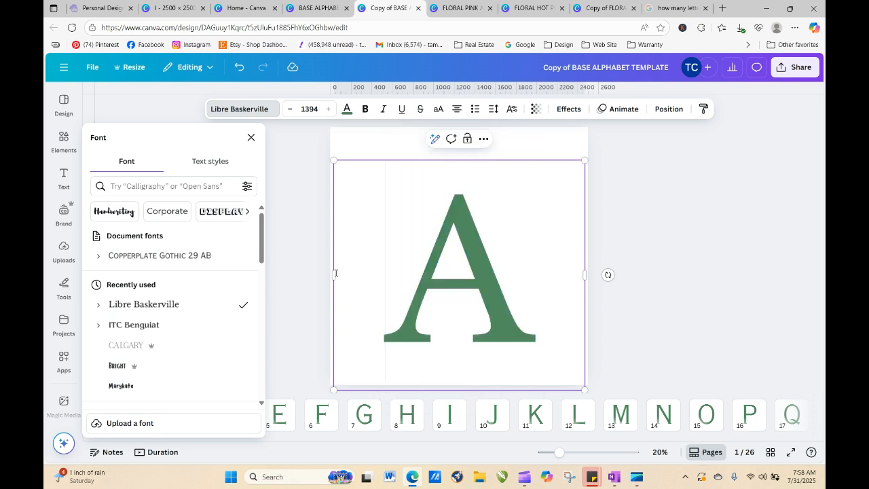
click(281, 301)
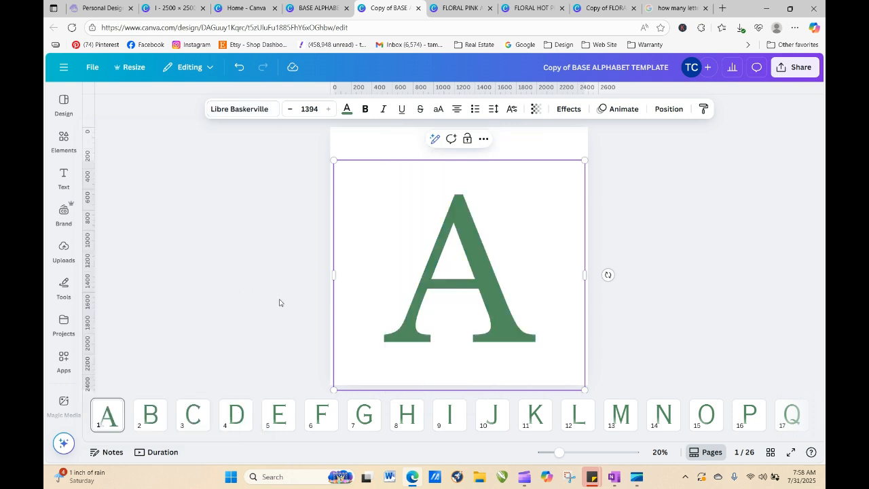
- Select the letter B on the second page
click(149, 419)
click(422, 293)
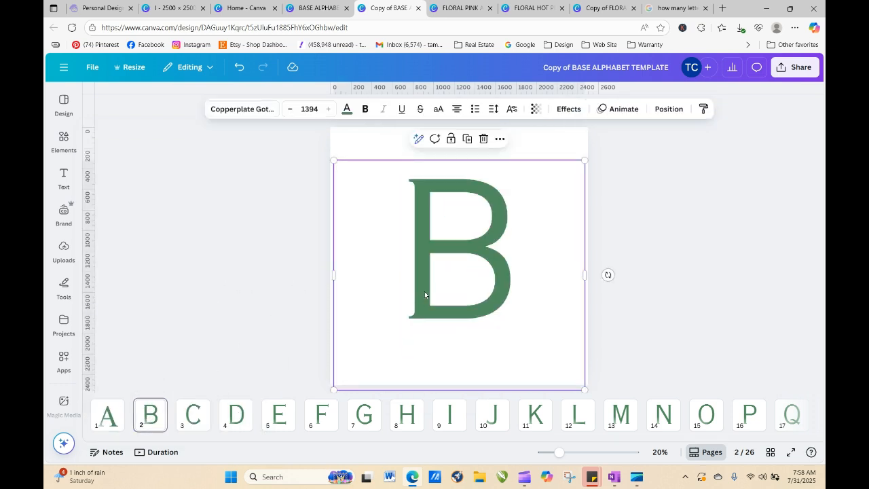
- Change the letter B's font to Libre Baskerville and apply the change to all pages of the design
double_click(424, 291)
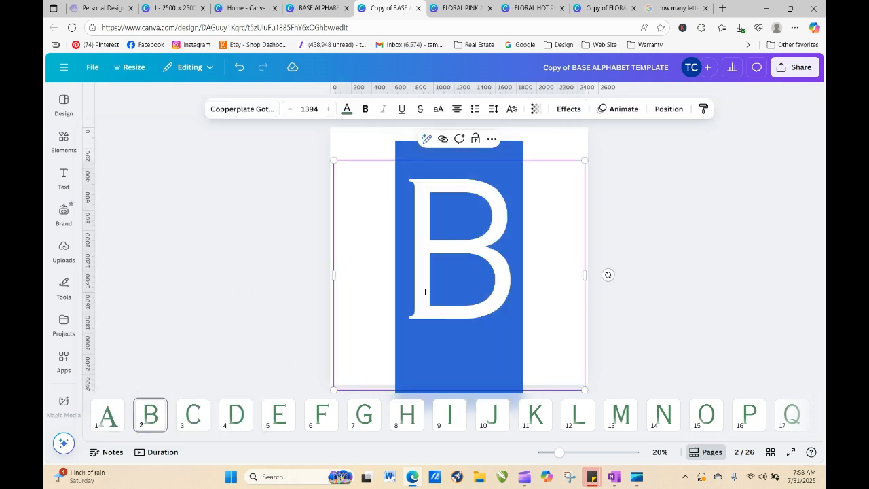
click(253, 111)
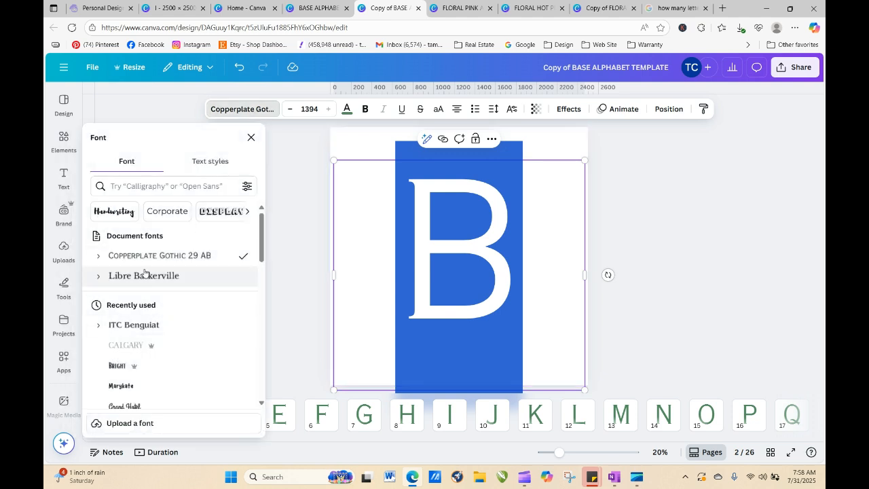
click(144, 275)
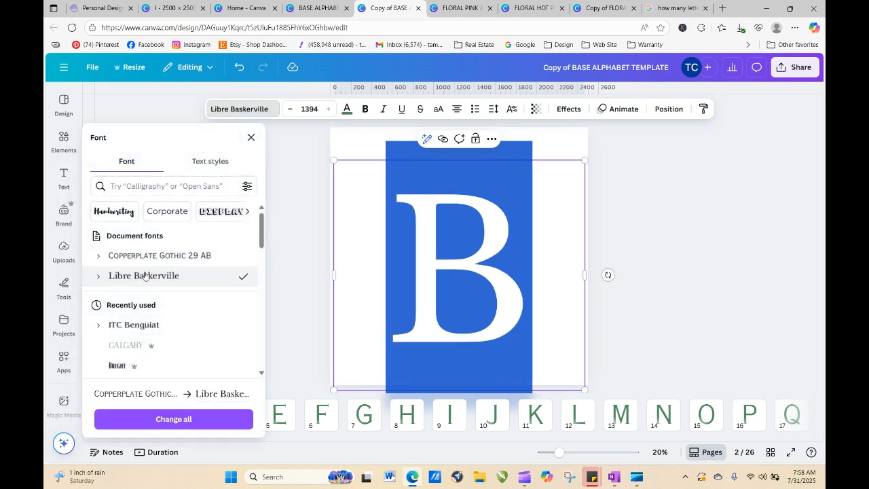
click(174, 418)
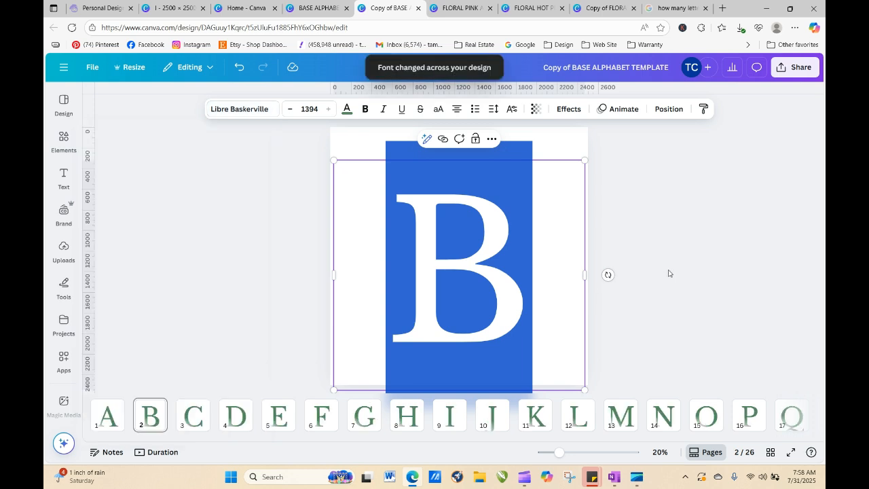
click(668, 273)
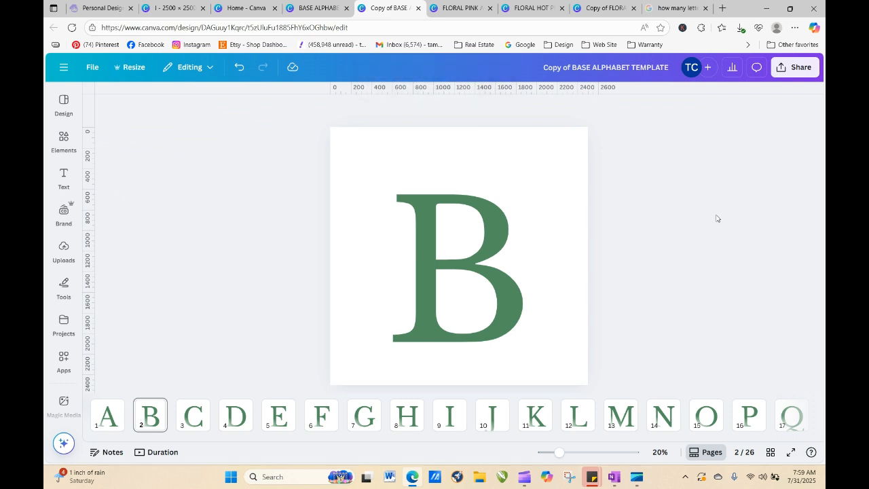
- Start publishing the design as a Brand Template and browse to the PRODUCT TEMPLATES folder
click(793, 70)
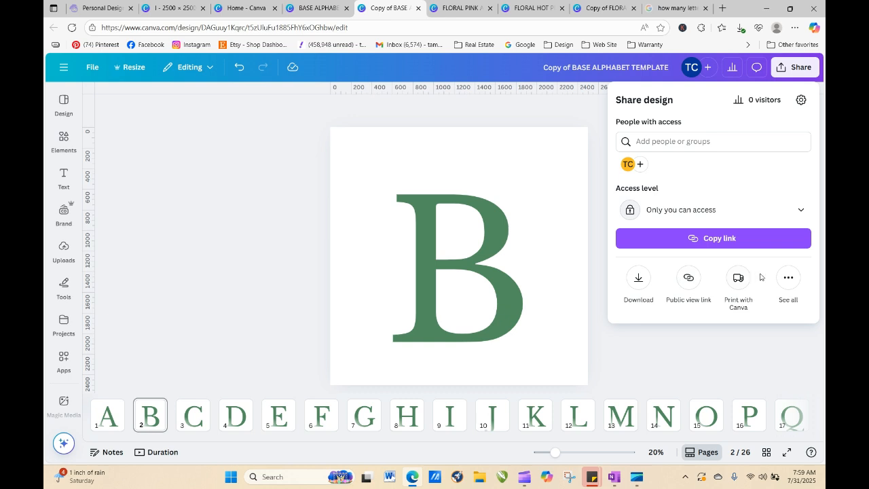
click(787, 279)
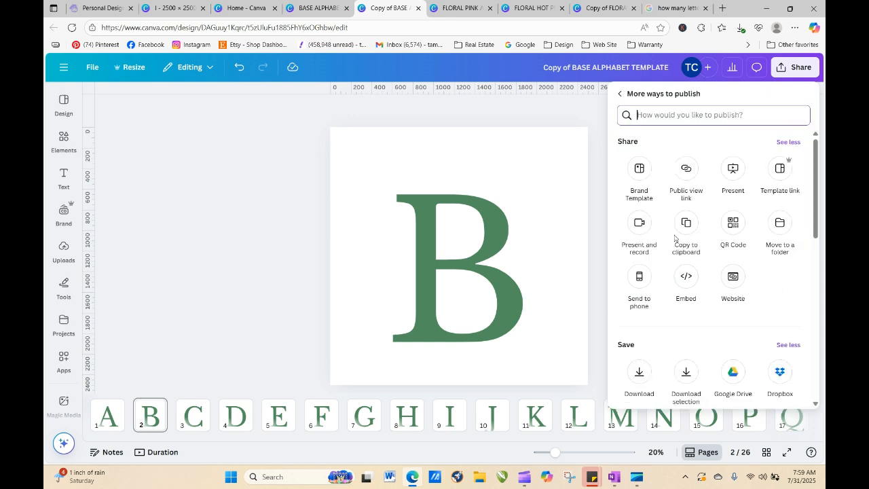
click(640, 172)
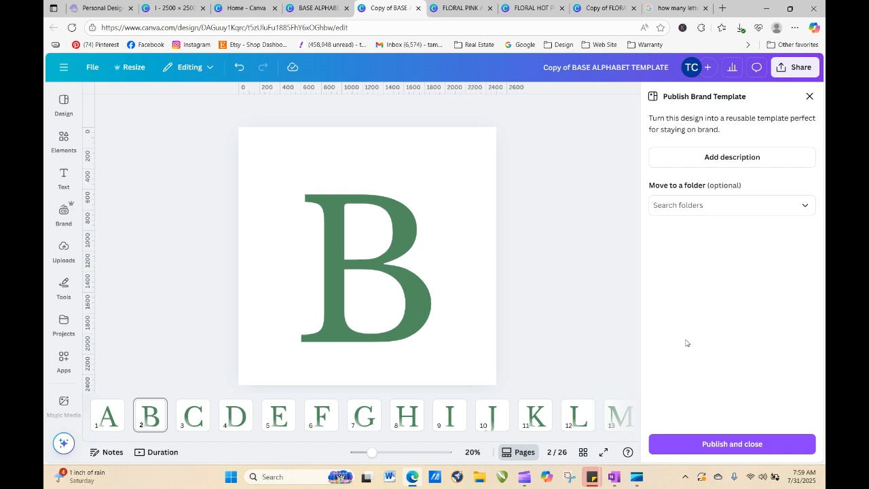
click(737, 207)
click(719, 288)
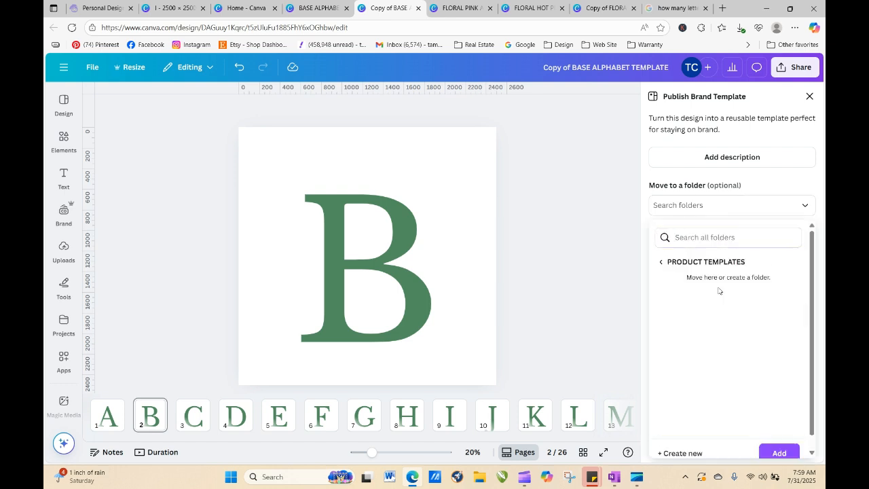
- Rename the design to Baskerville BASE ALPHABET TEMPLATE
click(574, 67)
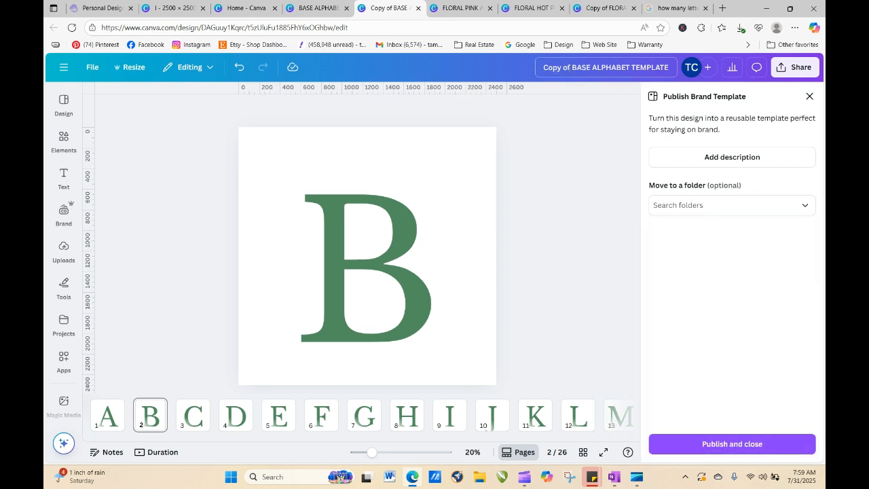
key(BackSpace)
key(BackSpace)
key(BackSpace)
key(BackSpace)
key(BackSpace)
key(BackSpace)
key(BackSpace)
key(BackSpace)
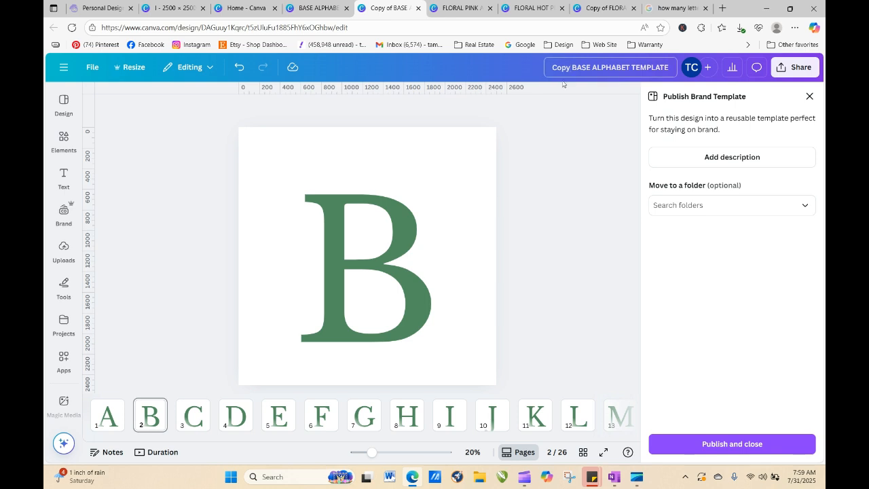
text(Baskerf)
text(ille)
- Choose the PRODUCT TEMPLATES folder, publish the Brand Template, and dismiss the sharing dialog
click(717, 209)
click(720, 291)
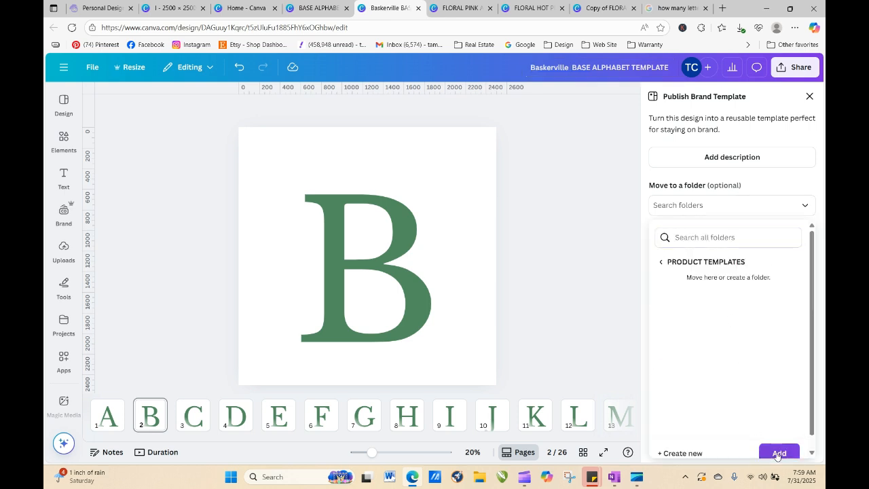
click(778, 453)
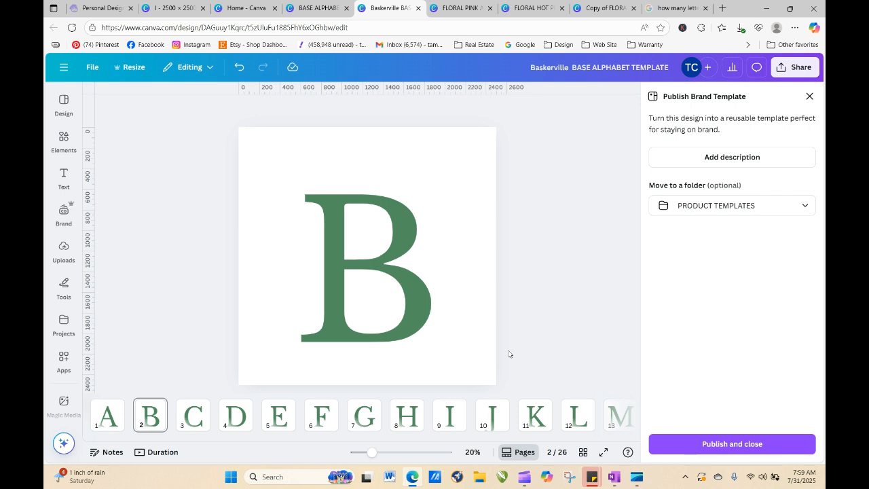
click(695, 442)
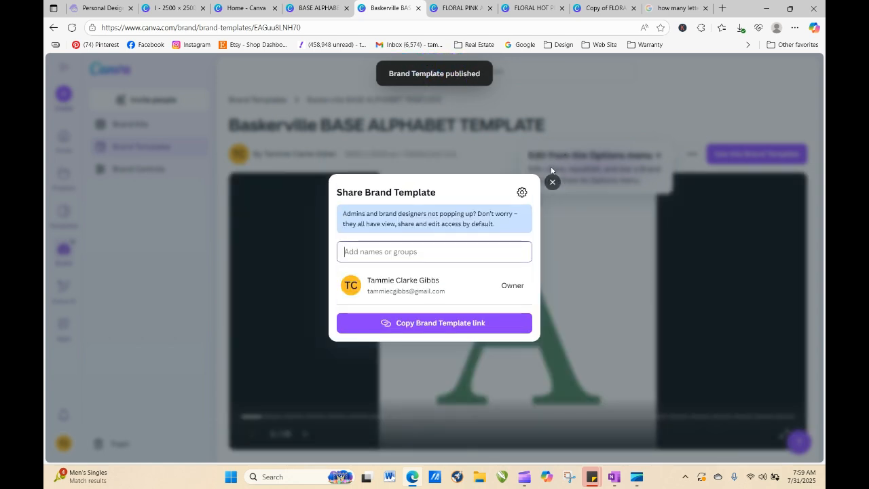
click(552, 182)
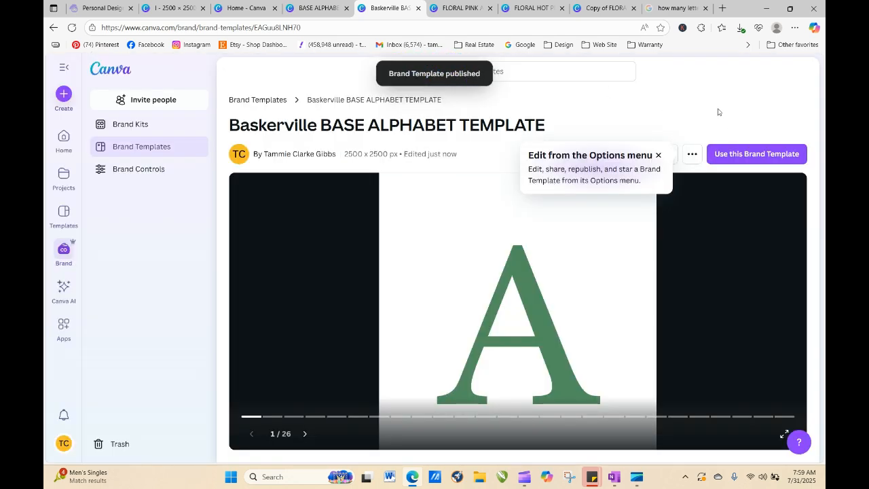
- Switch to the Copy of FLORAL HOT PINK ALPHABET TEMPLATE design and group the letter A with its floral artwork on page 1
click(469, 9)
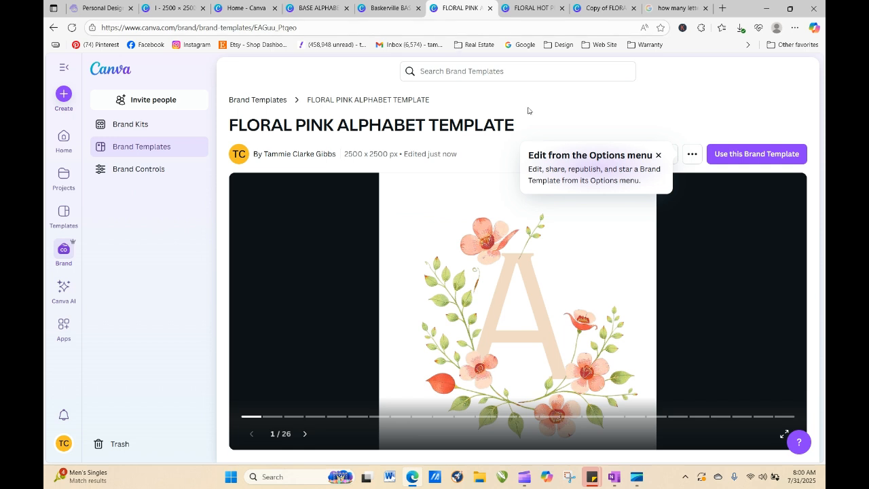
click(548, 9)
click(601, 8)
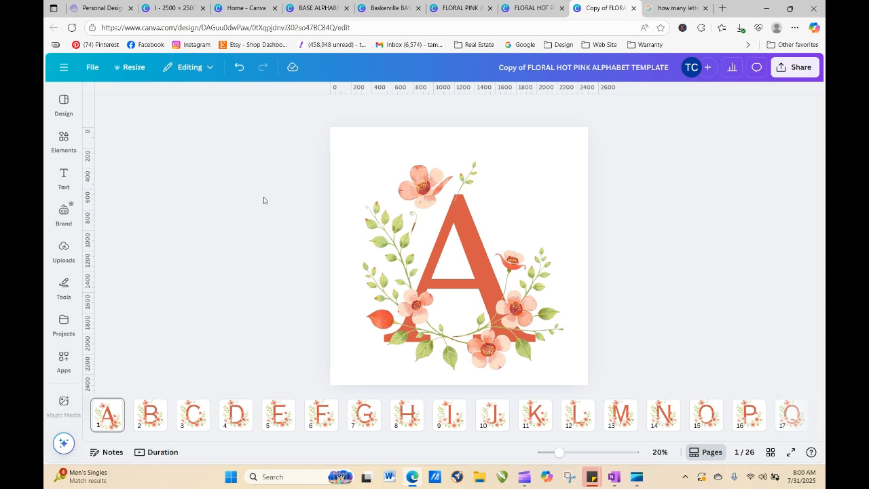
drag(276, 112, 631, 368)
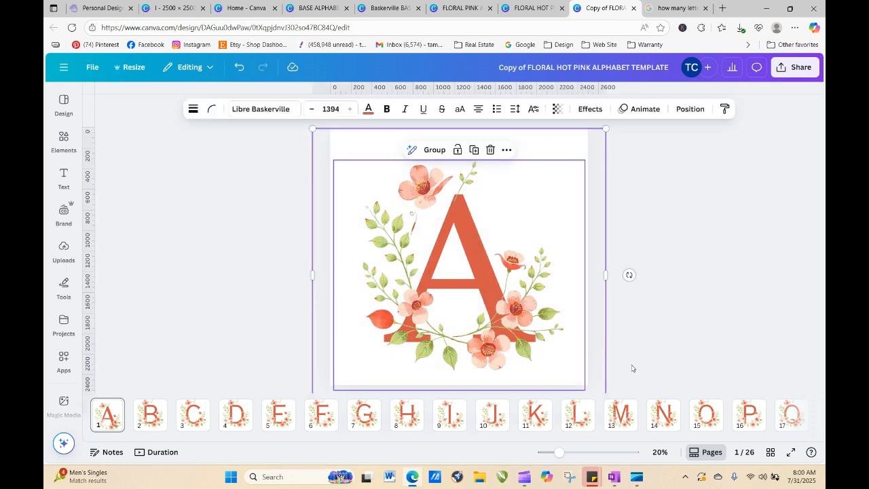
click(434, 150)
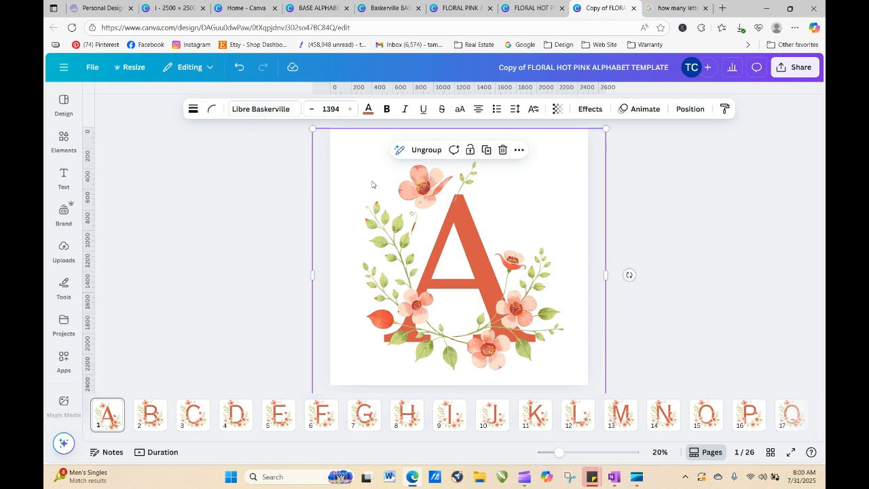
click(232, 223)
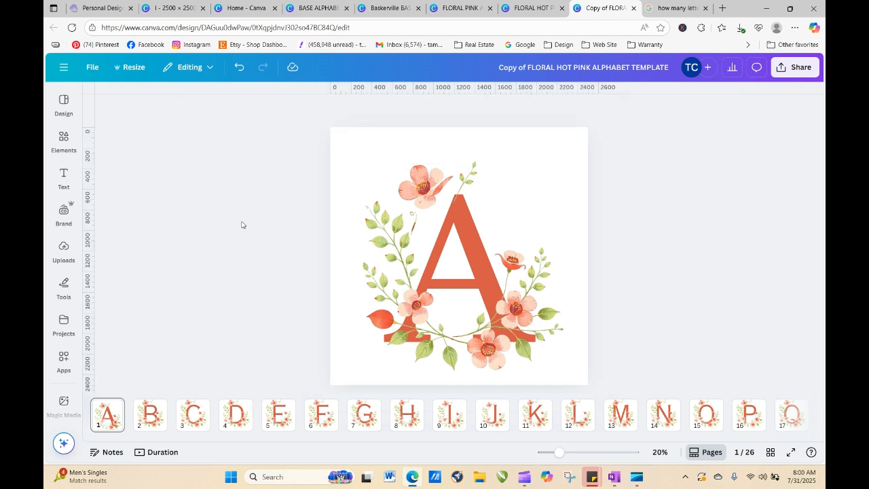
- Open the full list of image filters for the floral artwork on page 1
click(386, 246)
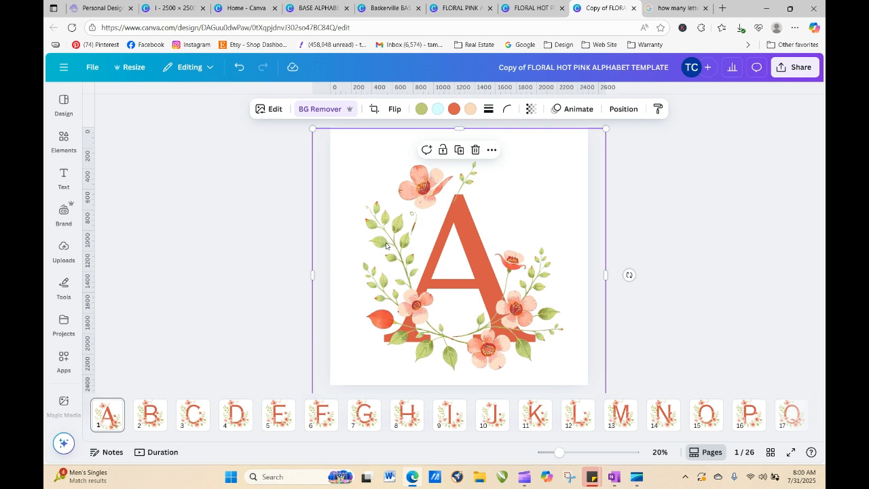
click(269, 109)
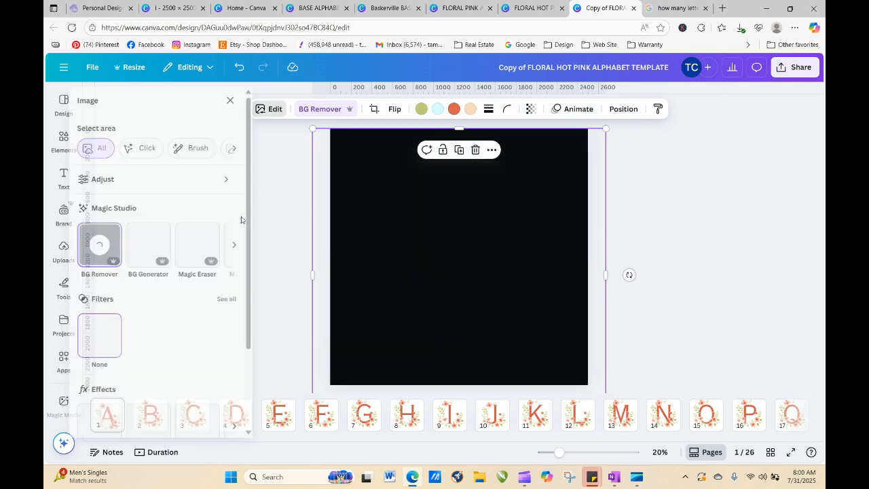
click(241, 335)
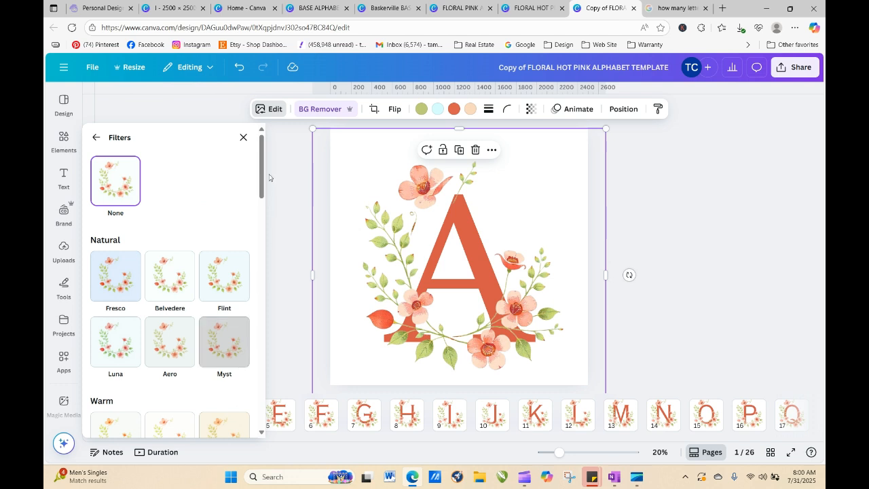
- Try the Tundra, Polar and Arctic filters on the floral artwork
drag(264, 174, 272, 260)
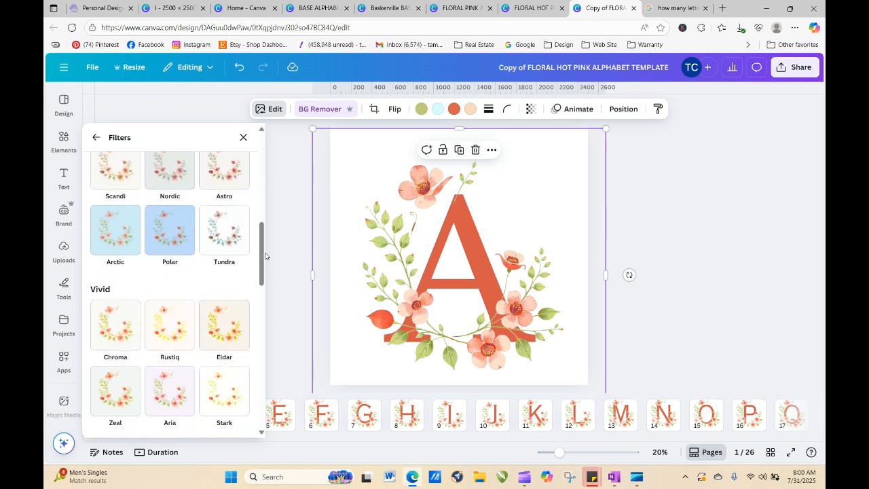
click(233, 238)
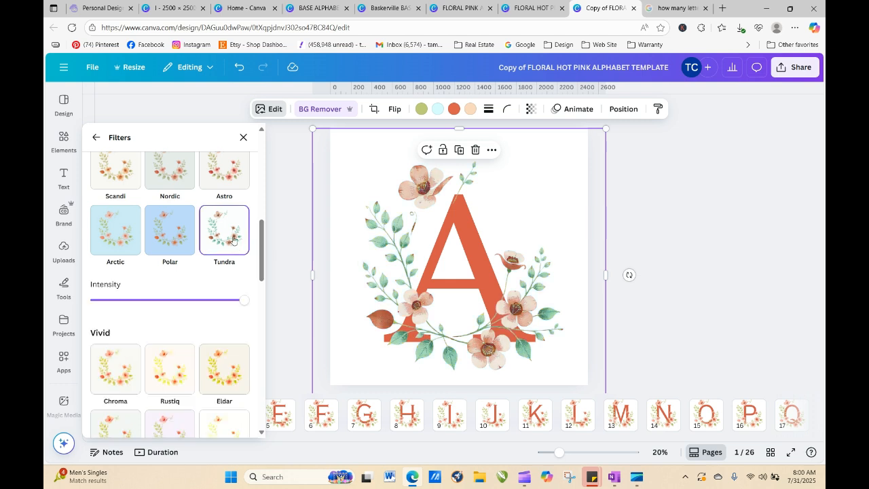
click(173, 238)
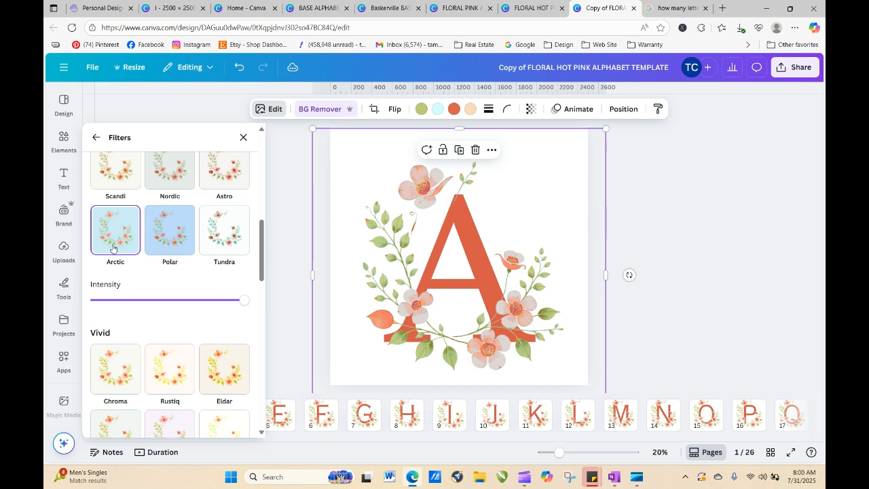
- Try the Vintage filters Fade, Dream, Vinto and Retro, and the Color Pop filter Amethyst, on the floral artwork
drag(261, 251, 260, 325)
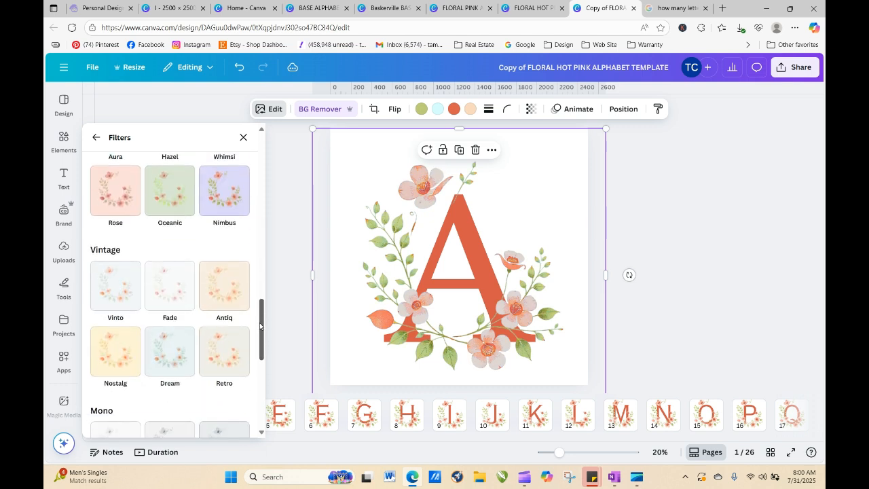
click(181, 288)
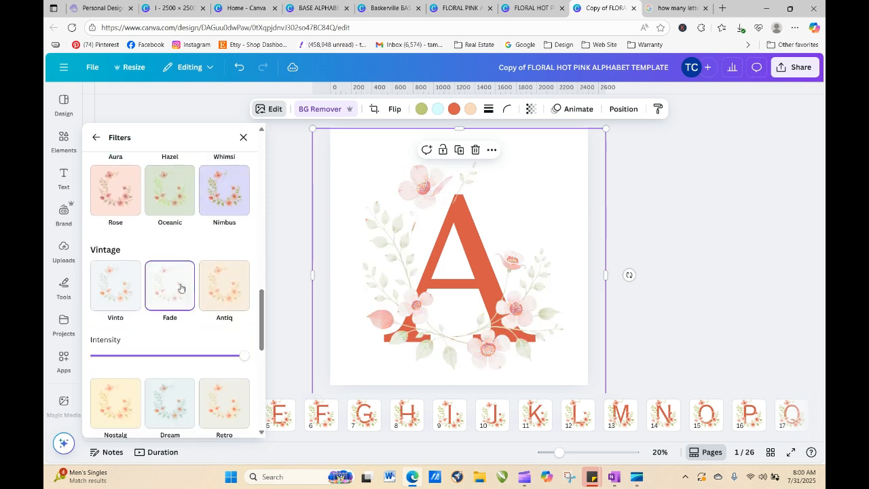
click(182, 415)
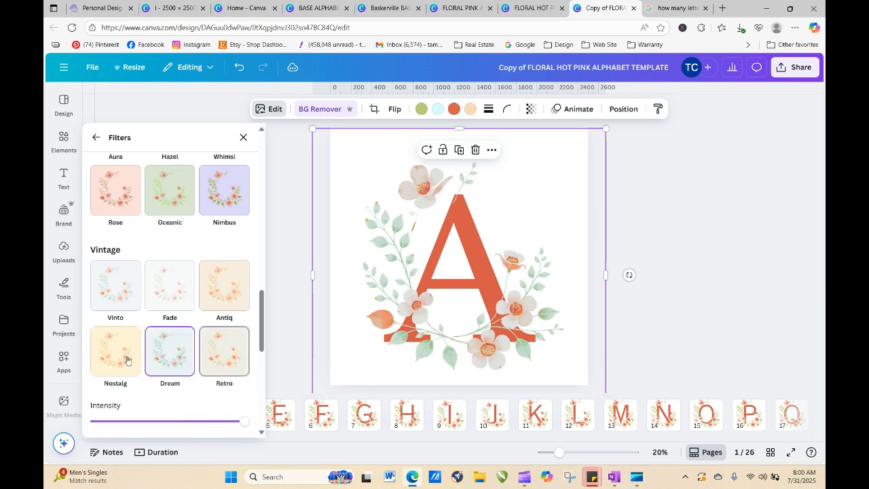
click(117, 292)
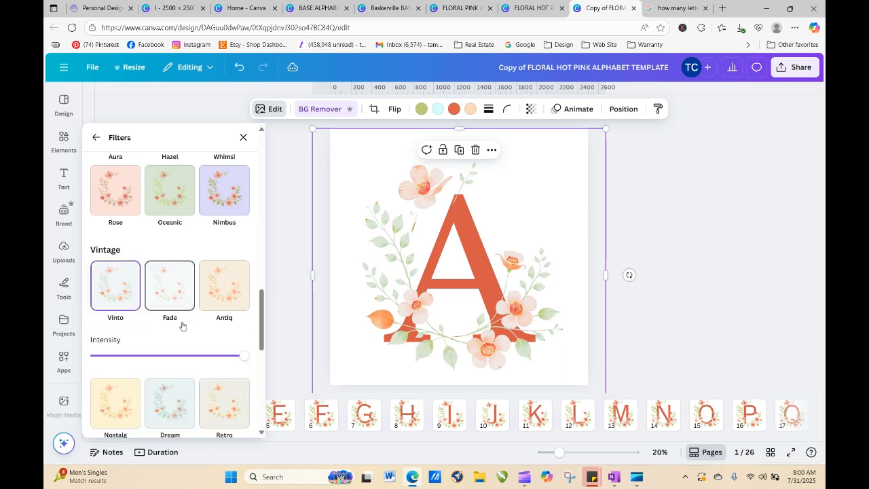
click(224, 403)
drag(263, 319, 252, 374)
click(237, 384)
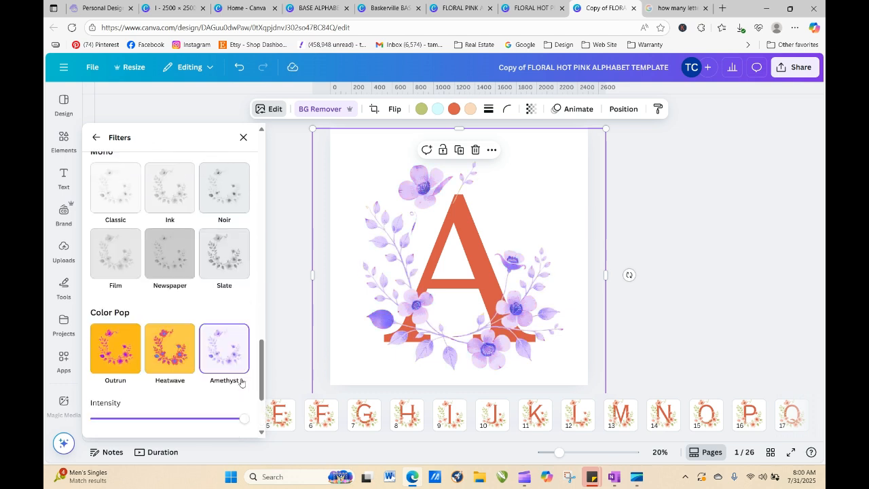
- Try the Natural filters Fresco and Belvedere on the floral artwork, and apply Flint
drag(264, 361, 294, 148)
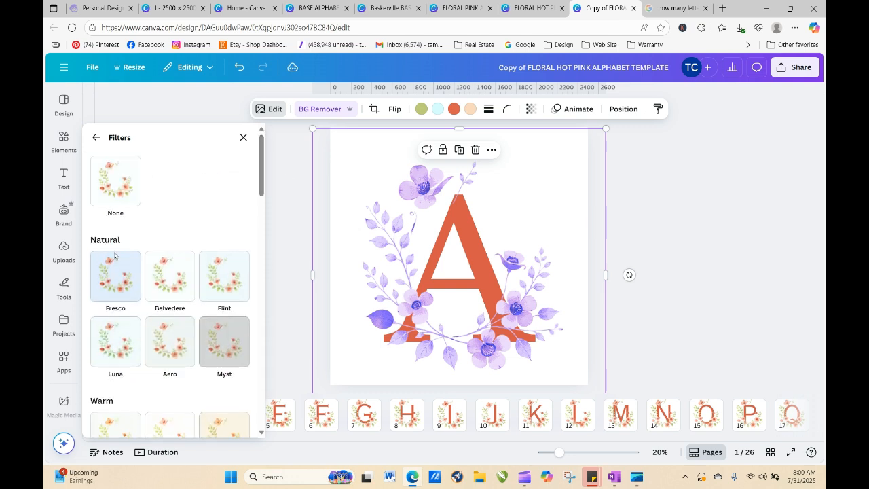
click(112, 282)
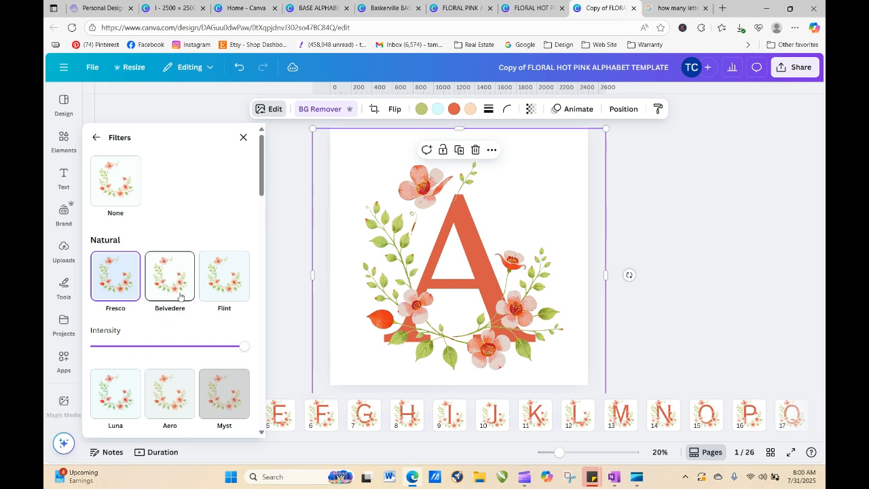
click(163, 293)
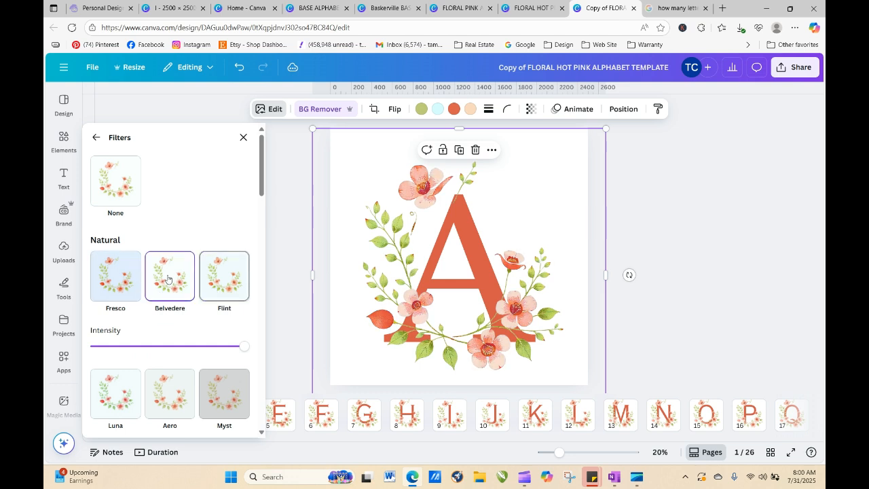
click(219, 295)
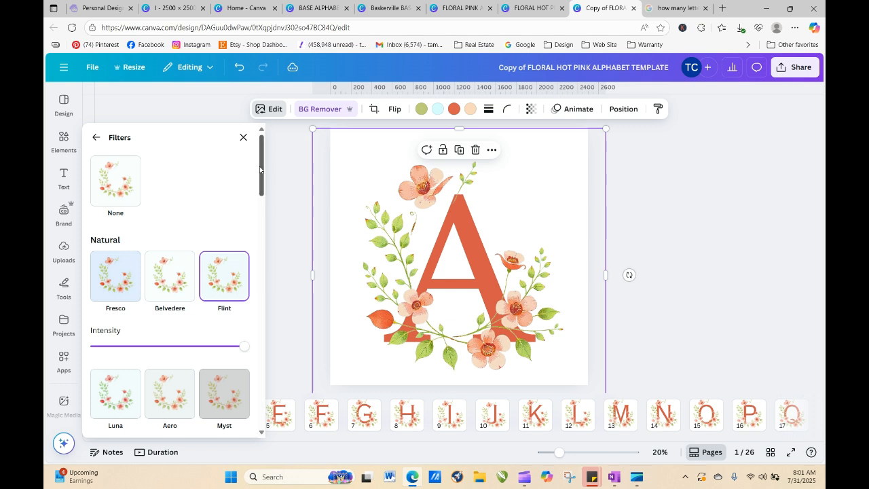
- Try the Natural filters Luna, Aero and Myst on the floral artwork
scroll(188, 275, down, 2)
click(124, 295)
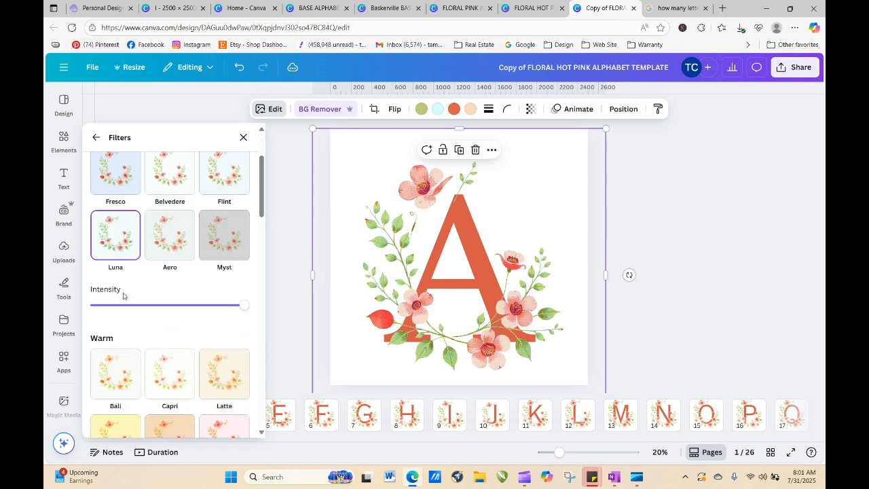
click(173, 253)
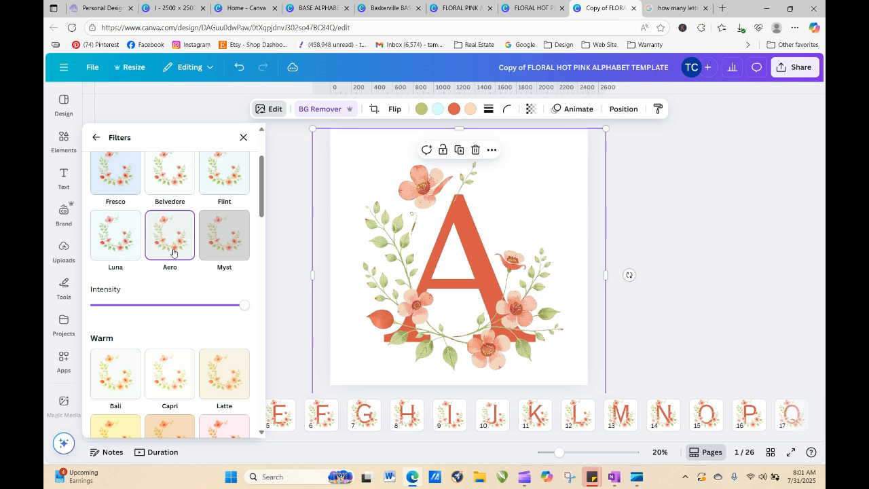
click(247, 246)
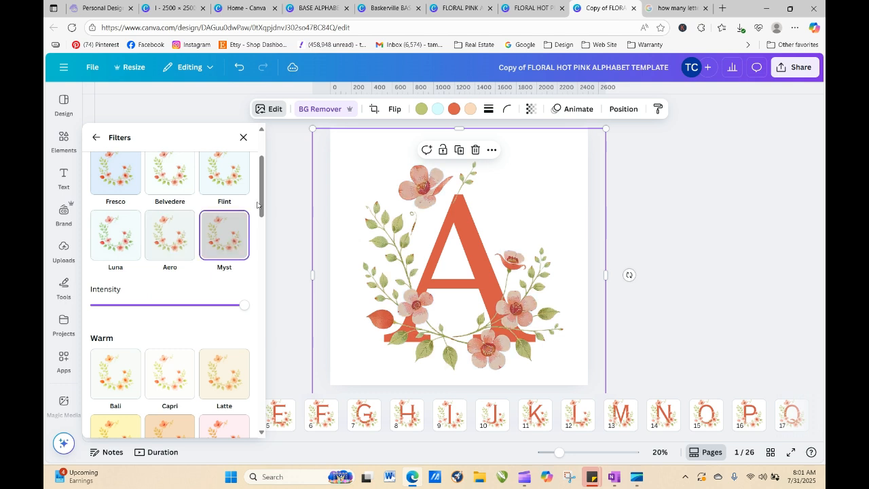
- Try the Warm filters Bali, Latte, Capri, Sangri and Bronz on the floral artwork
scroll(258, 206, down, 2)
click(126, 261)
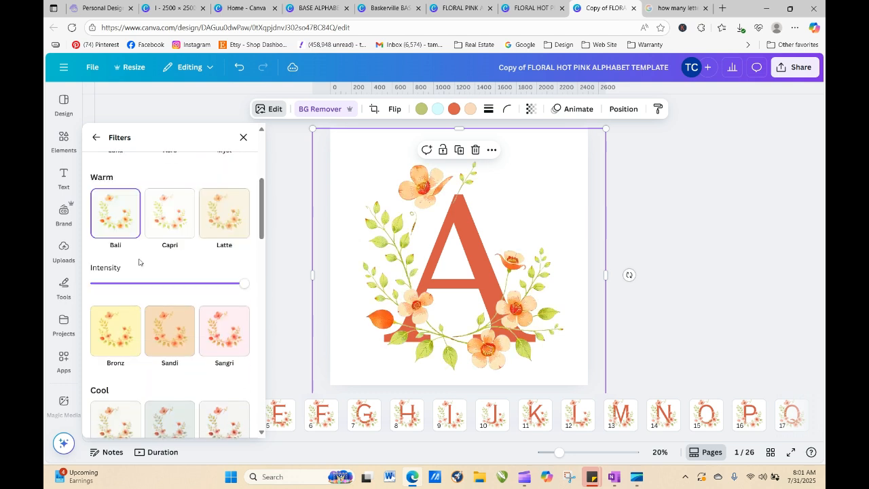
click(224, 234)
click(173, 239)
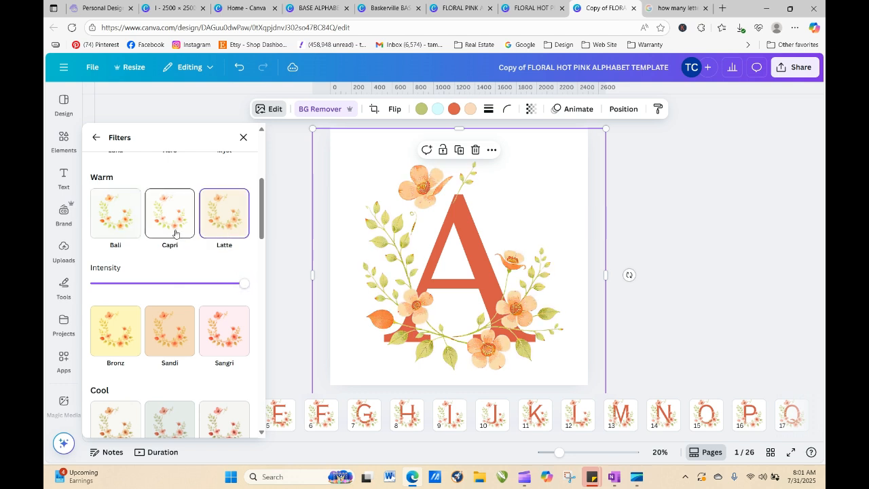
click(220, 317)
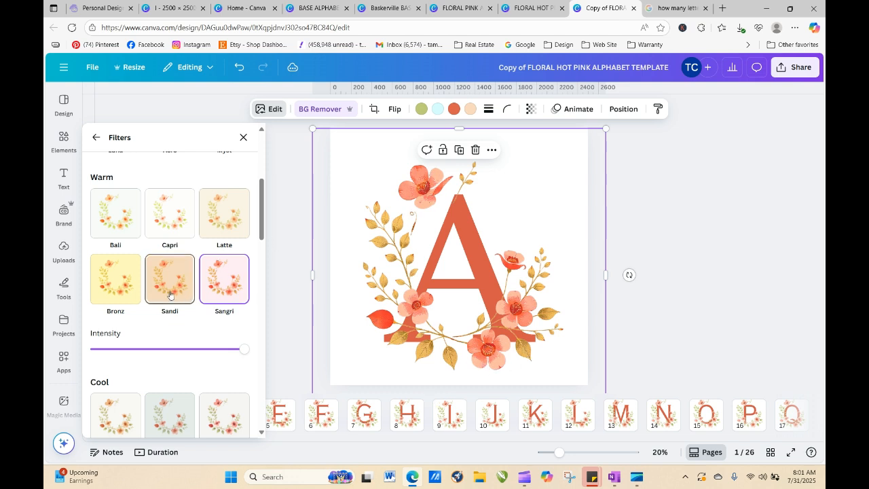
click(116, 282)
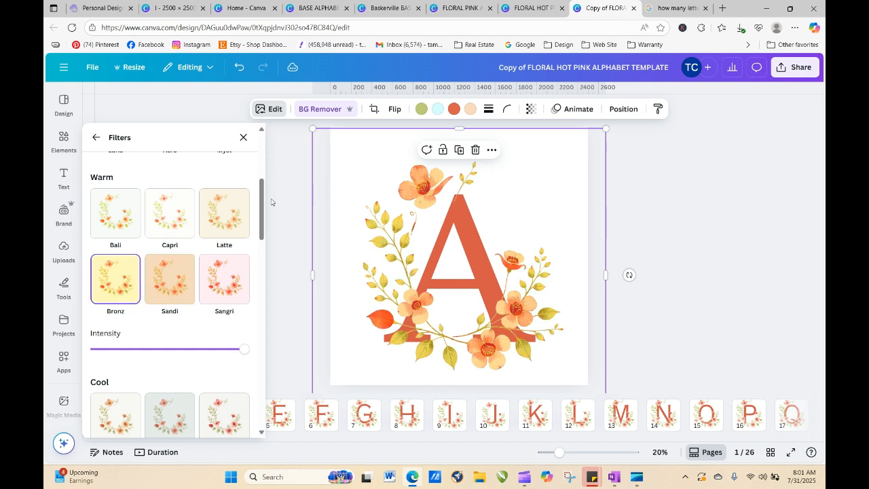
- Try the Cool filters Scandi, Nordic, Astro, Tundra and Polar on the floral artwork and close the filter list
scroll(262, 223, down, 4)
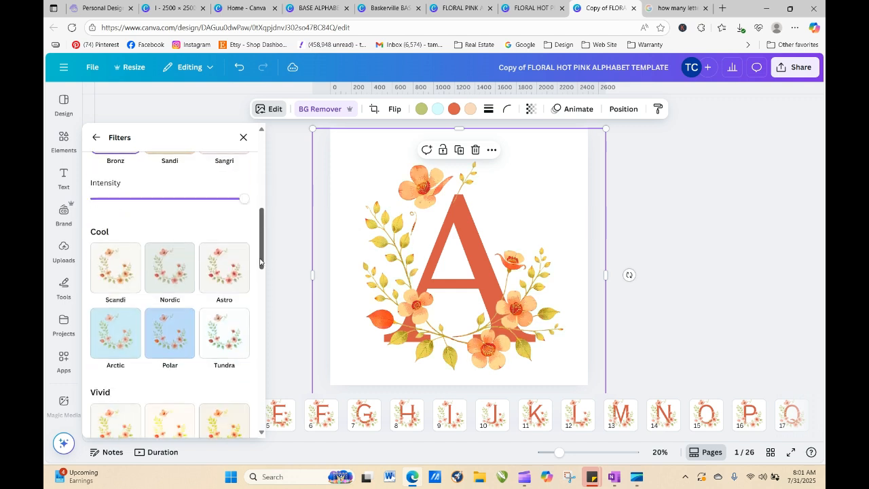
click(127, 164)
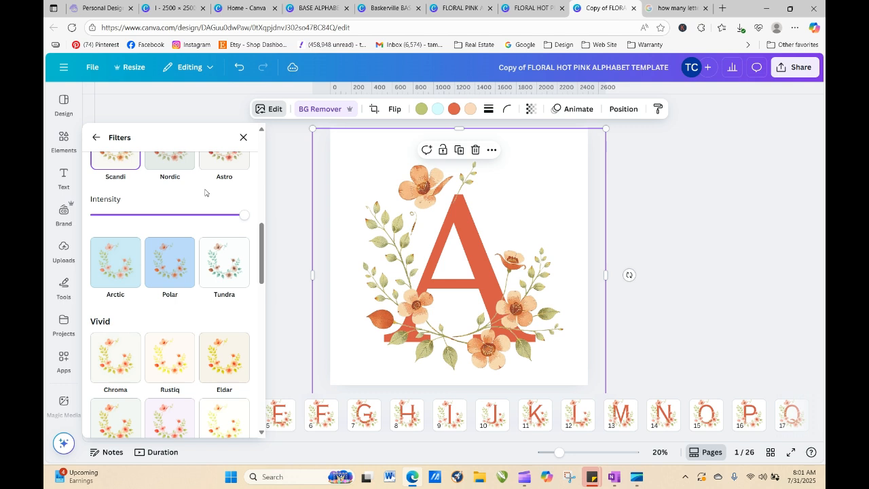
click(178, 168)
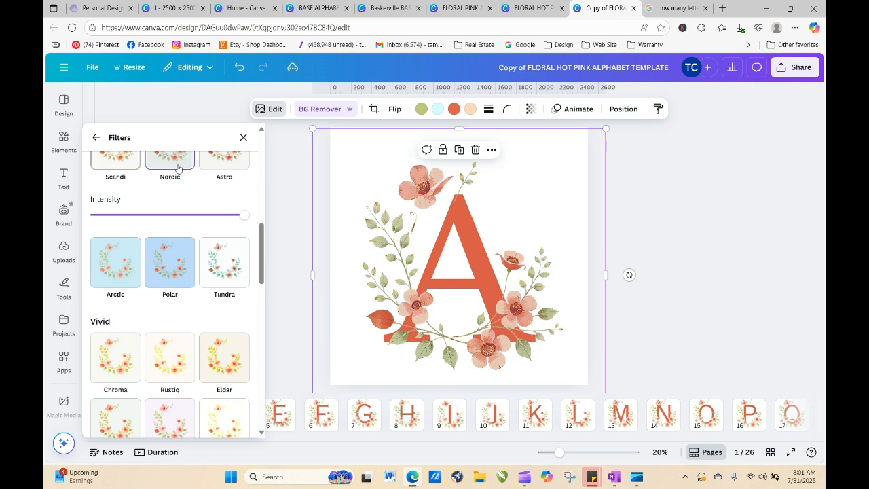
click(224, 170)
click(239, 259)
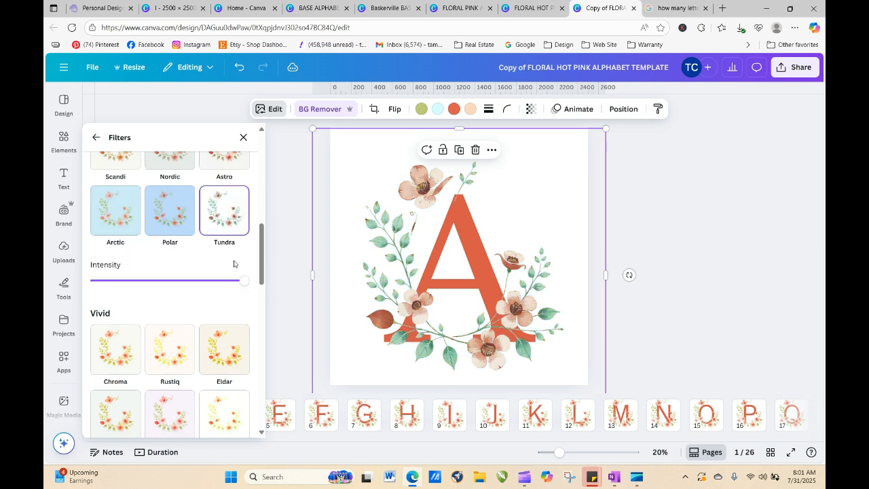
click(128, 217)
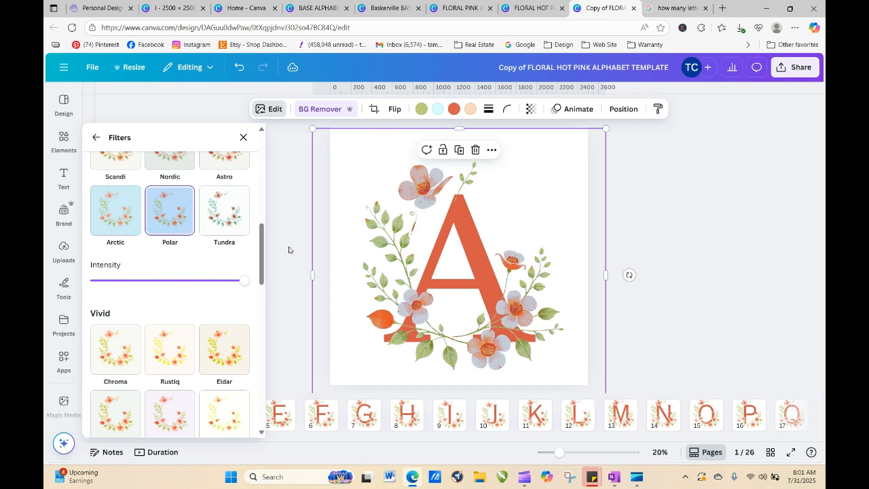
click(657, 249)
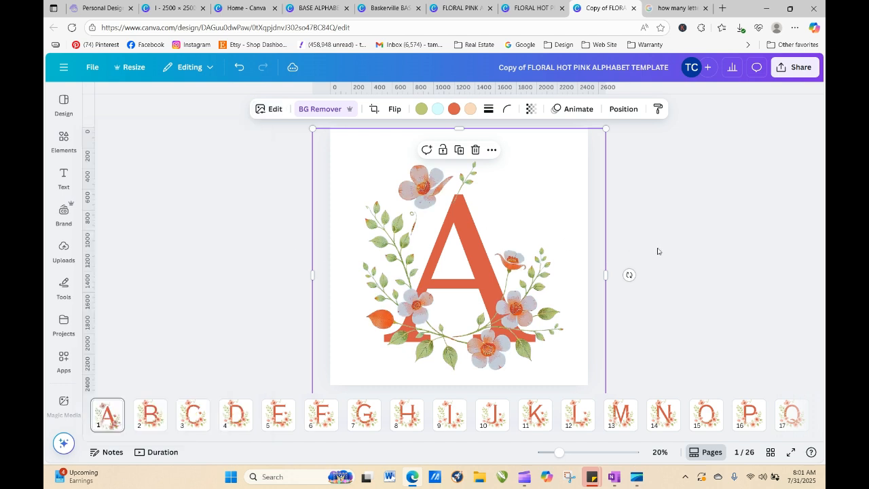
- Undo the latest filter changes on the floral artwork, reset its filter to None and deselect it
click(239, 69)
click(241, 70)
click(240, 70)
click(240, 70)
click(274, 109)
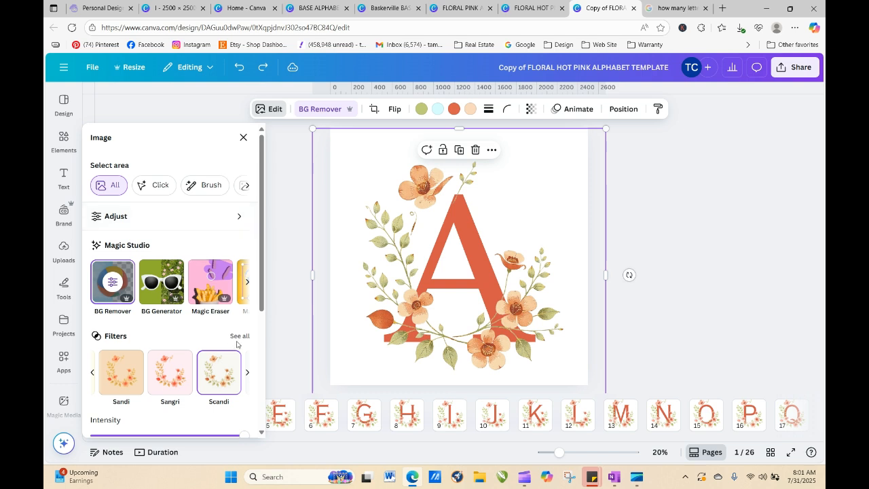
click(238, 337)
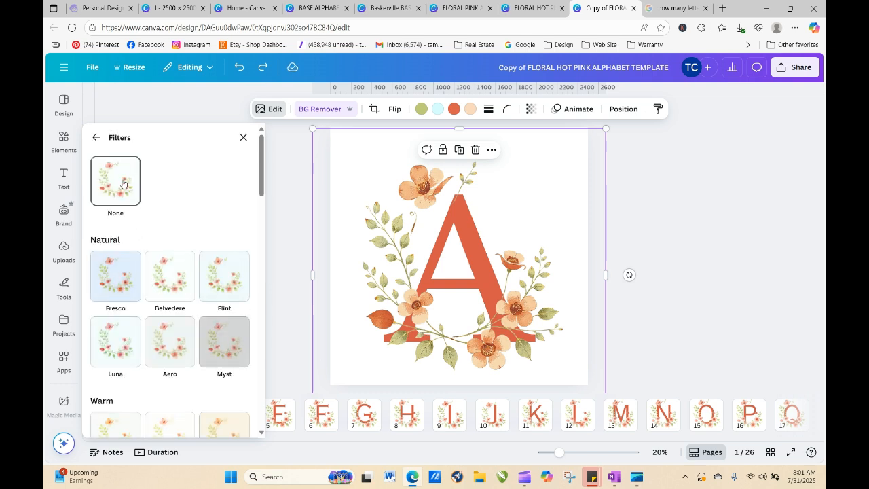
click(677, 258)
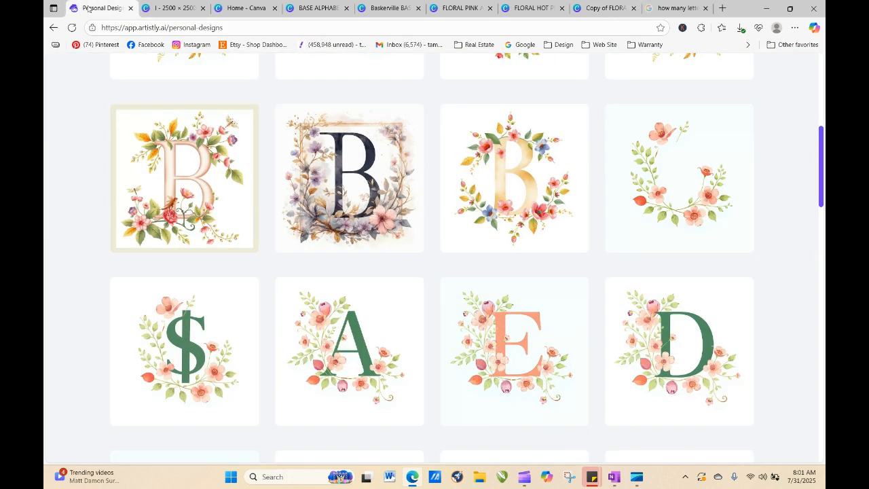
- Switch to Artistly and open the Human Stylizer category of the AI Design Assistants
click(99, 7)
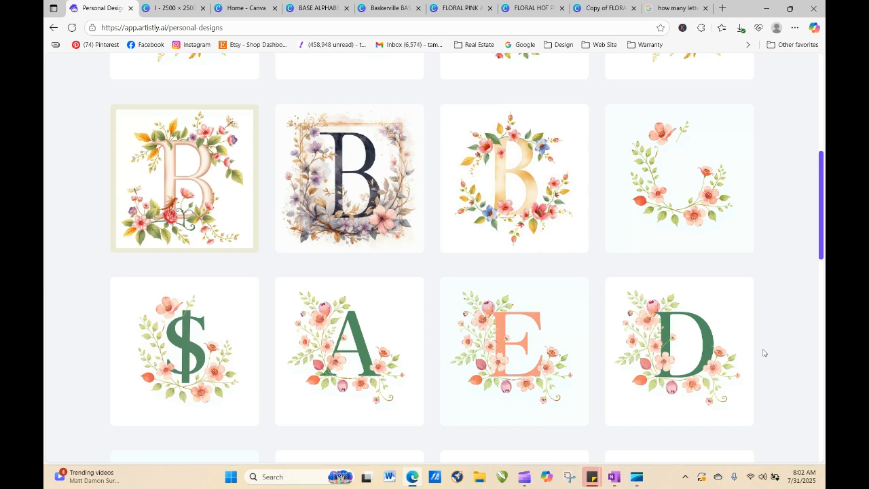
mouse_move(681, 134)
drag(821, 243, 814, 174)
mouse_move(698, 227)
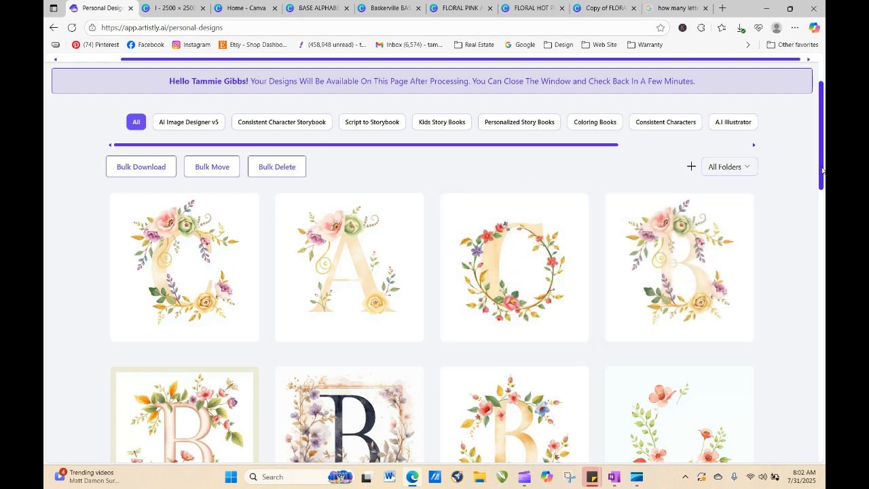
drag(820, 170, 820, 116)
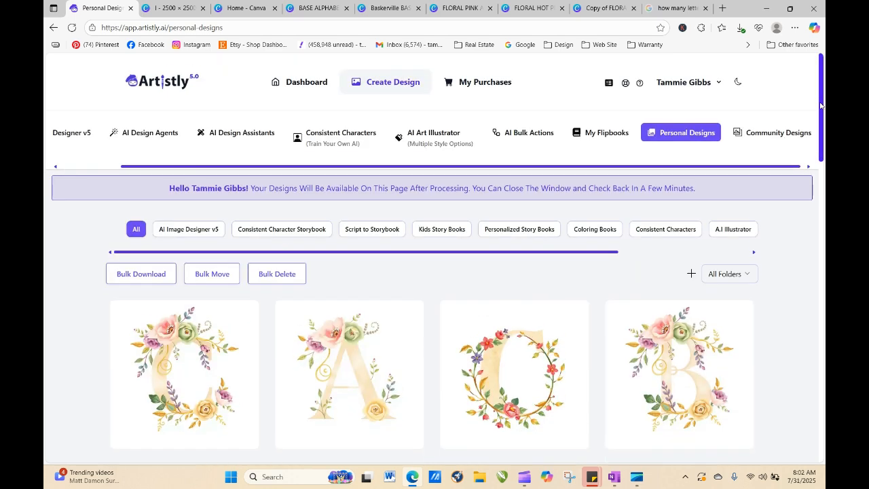
click(319, 134)
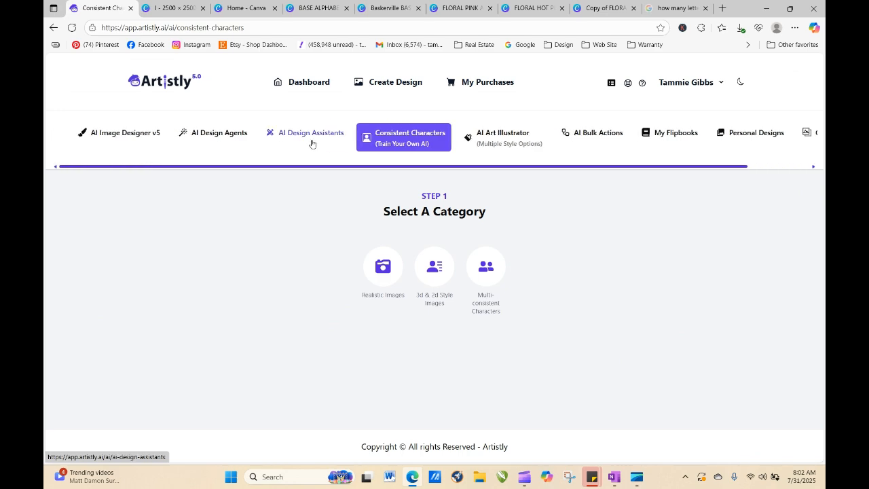
click(311, 135)
click(589, 266)
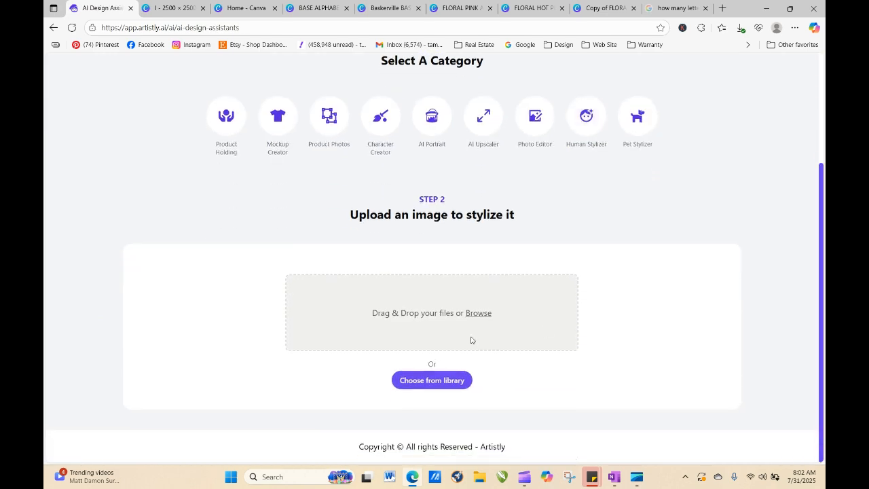
- Load more designs in the media library and choose the cream letter B with roses and purple sprigs as the image to stylize
click(437, 384)
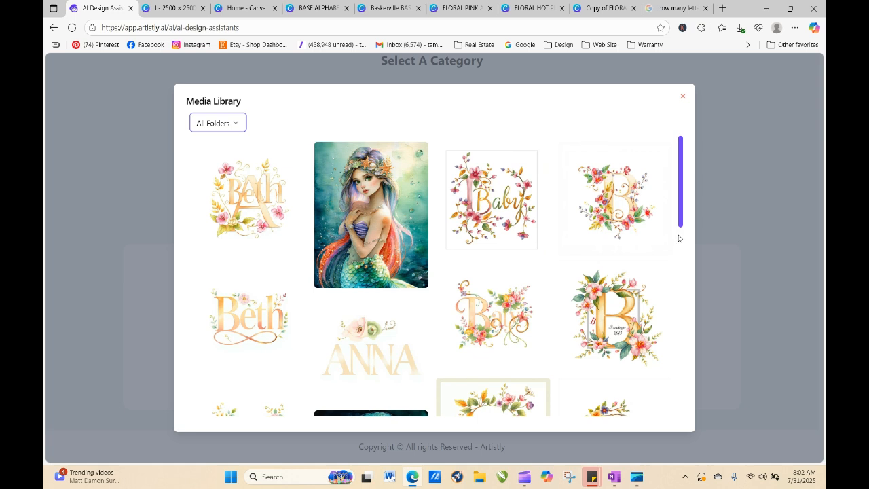
drag(683, 206, 686, 331)
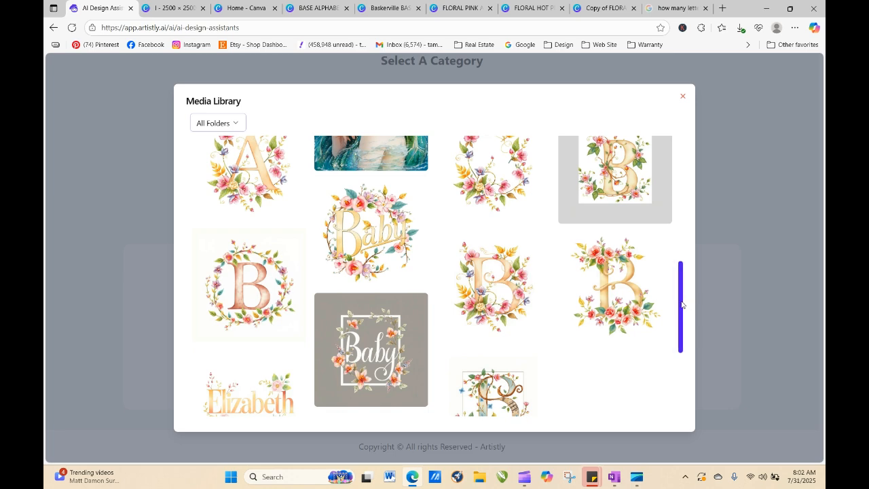
drag(682, 304, 672, 382)
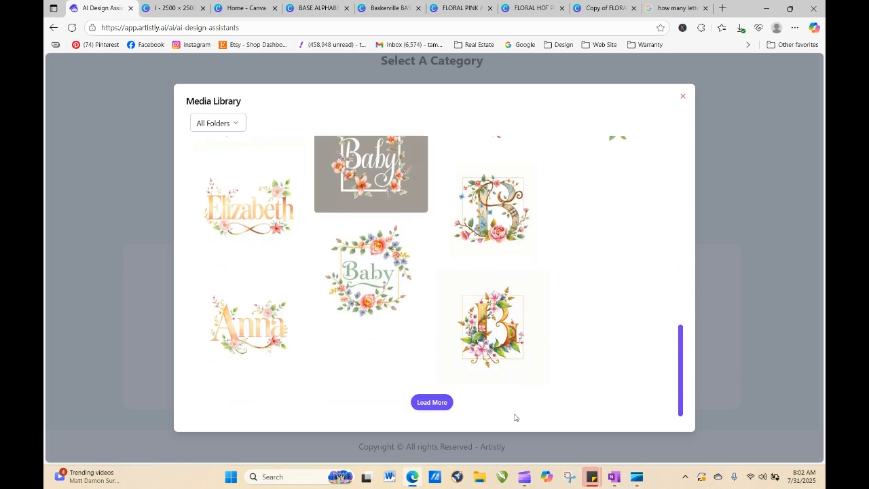
click(417, 401)
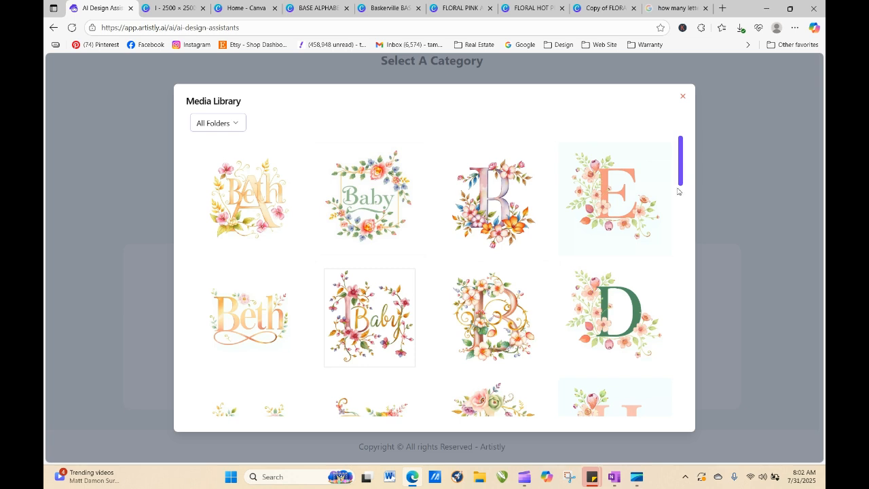
drag(677, 173, 683, 304)
click(495, 233)
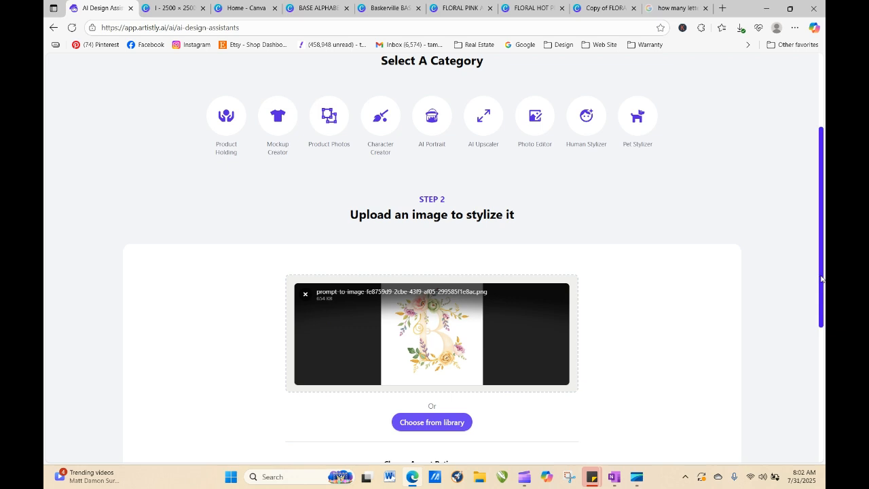
- Generate a version of the image with the instruction "remove the B" and download the resulting floral artwork
drag(820, 279, 821, 374)
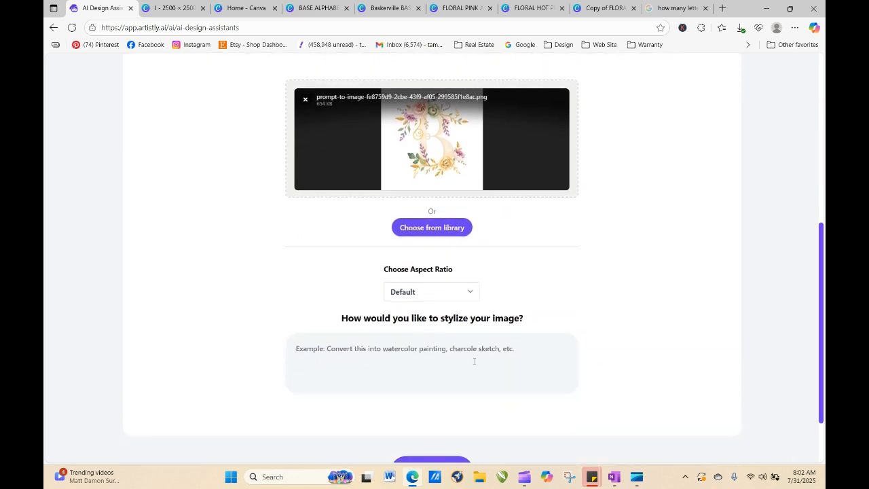
text(remove the B)
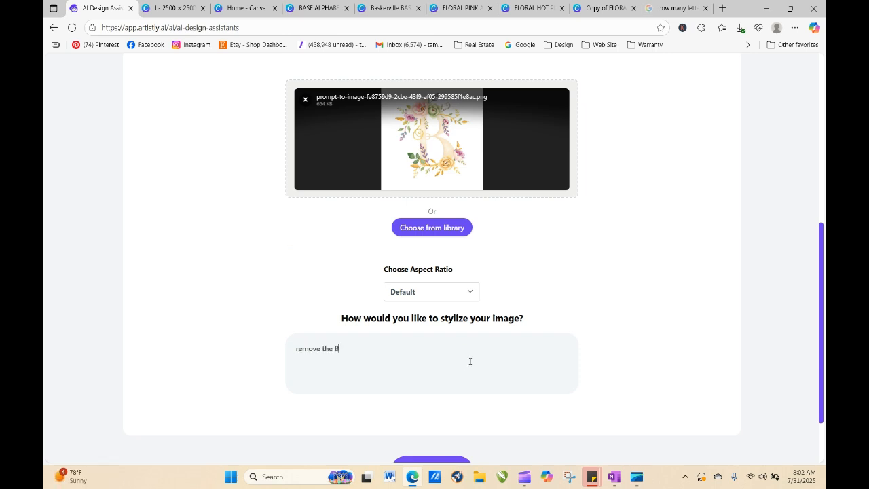
click(445, 461)
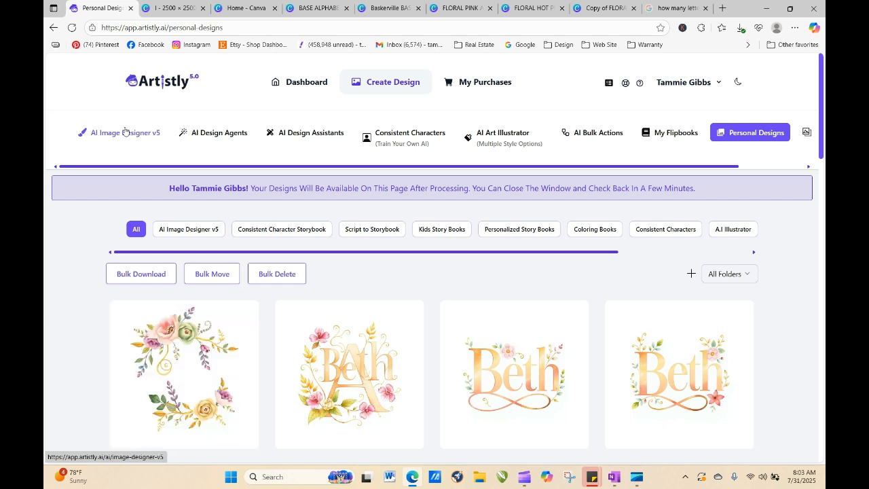
mouse_move(215, 365)
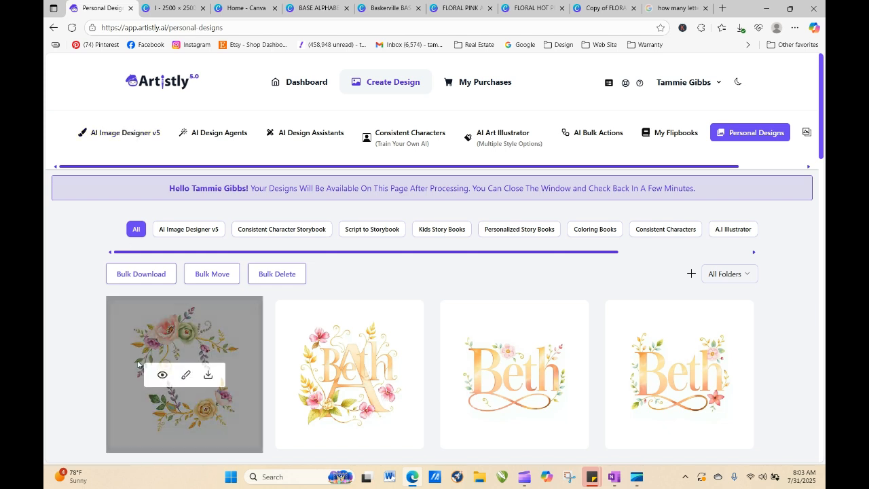
click(208, 374)
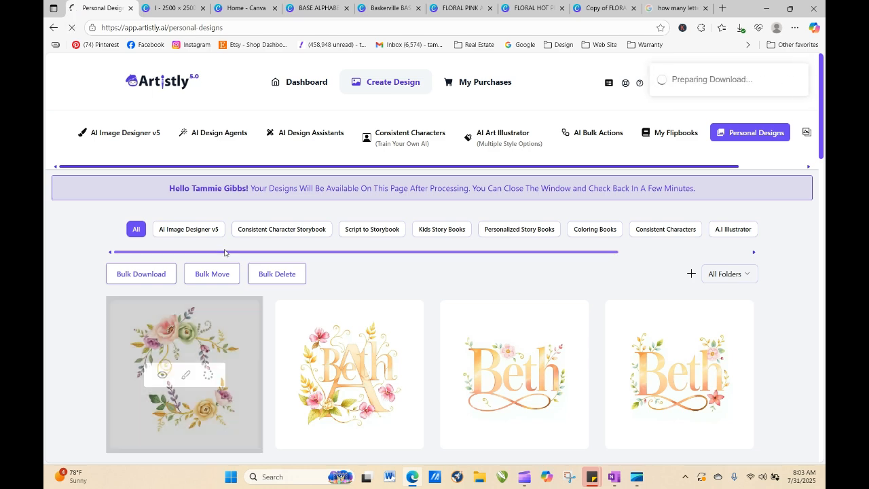
- Switch back to Canva and create a new design from the Baskerville BASE ALPHABET TEMPLATE
click(515, 9)
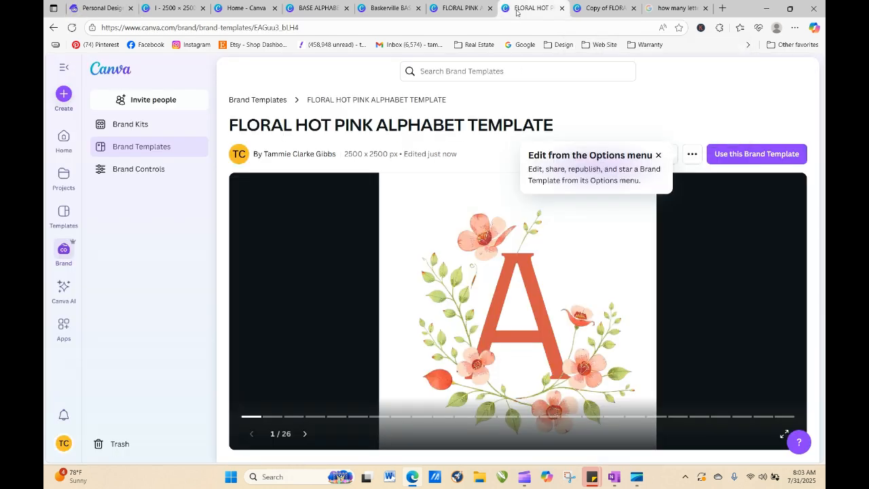
click(585, 10)
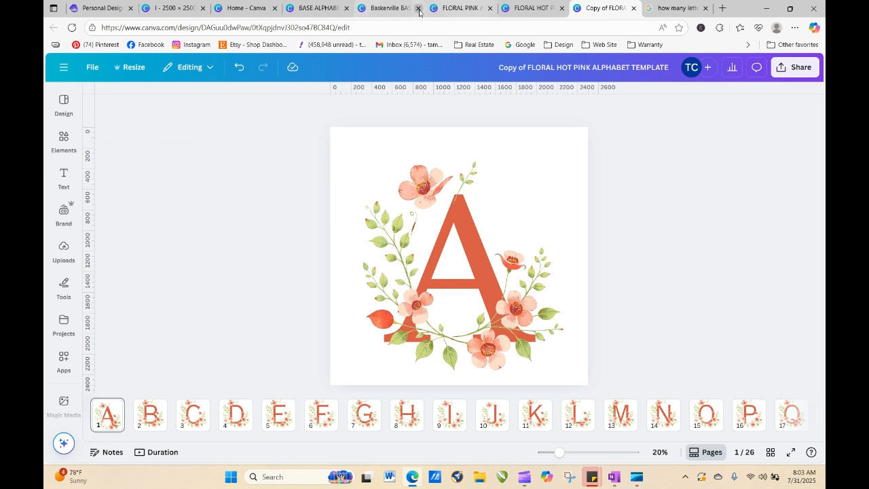
click(387, 10)
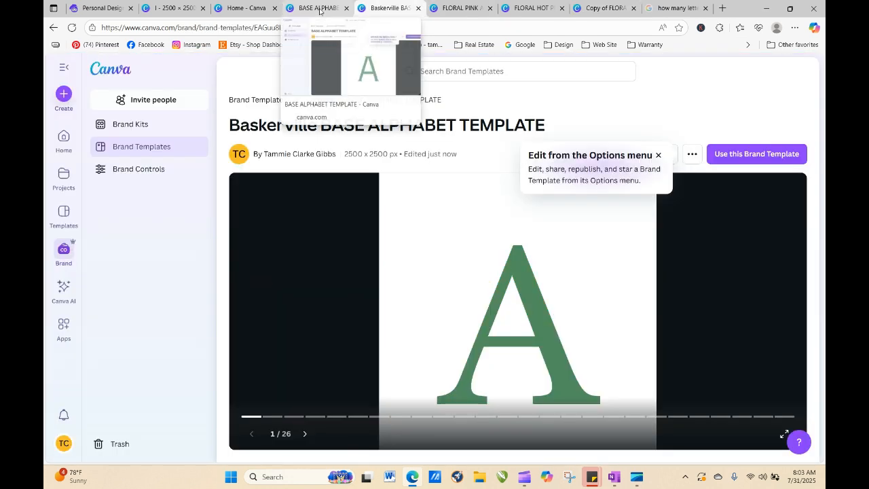
click(753, 155)
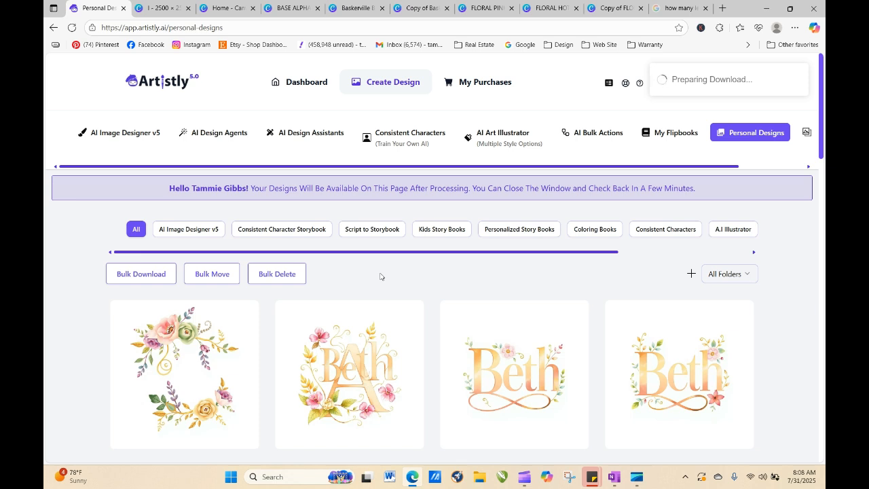
- Return to the Copy of Baskerville BASE ALPHABET TEMPLATE design in Canva and upload the newly downloaded Artistly floral artwork
click(428, 8)
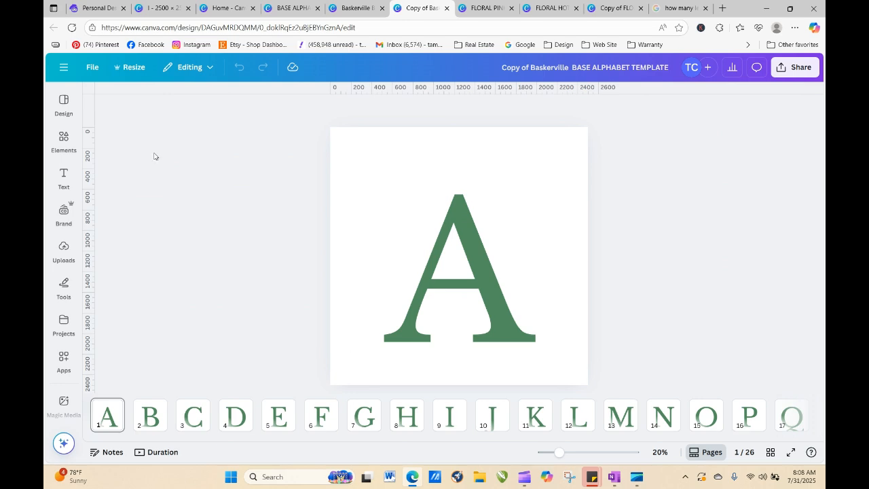
click(64, 210)
click(64, 248)
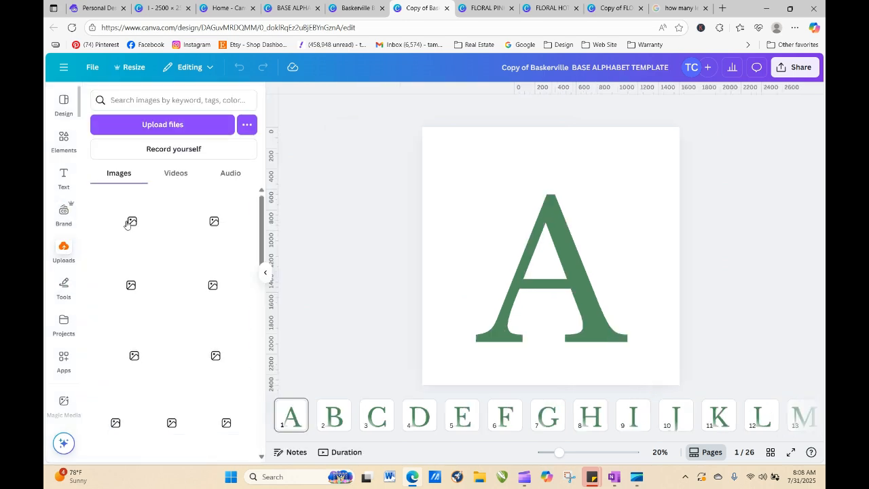
click(175, 125)
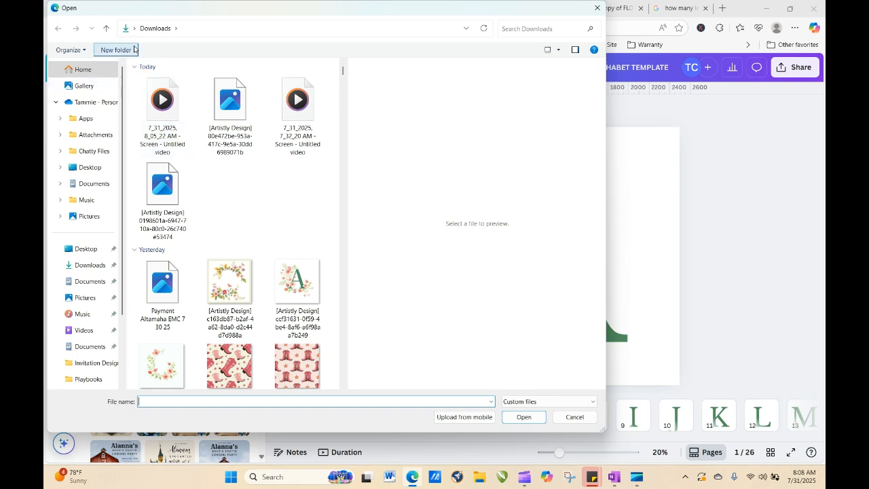
click(242, 112)
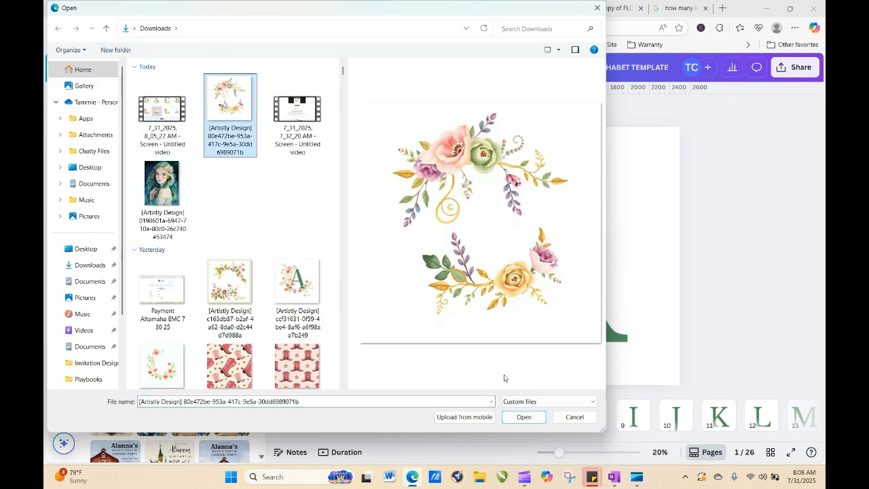
click(523, 416)
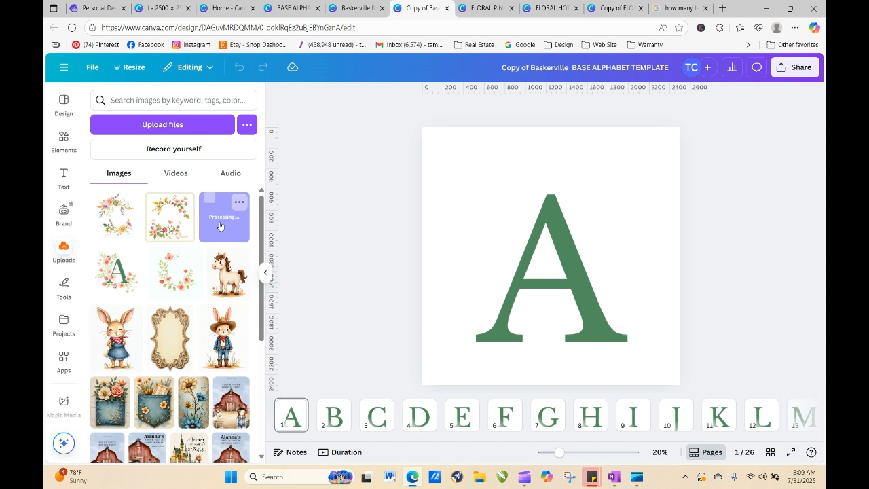
- Place the uploaded floral artwork over the letter A on page 1 and remove the image's background
click(115, 215)
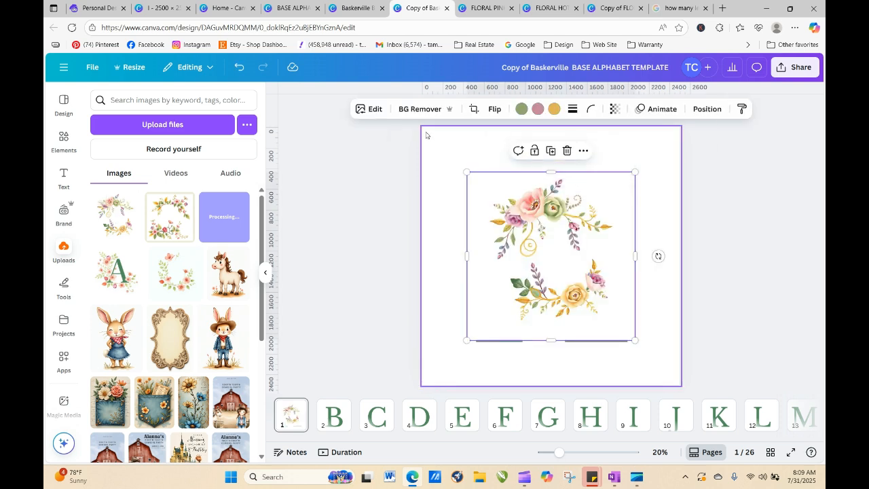
click(421, 109)
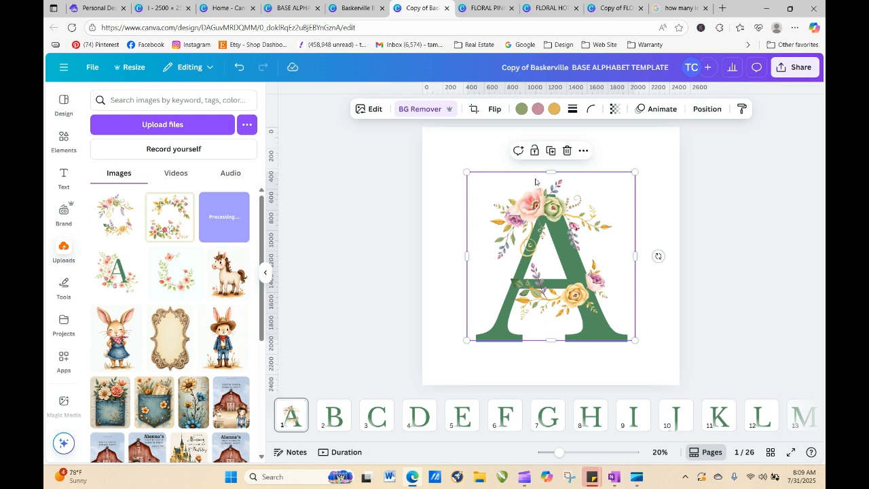
- Copy the background-free florals from the letter A and paste them over the letter B on page 2
right_click(510, 206)
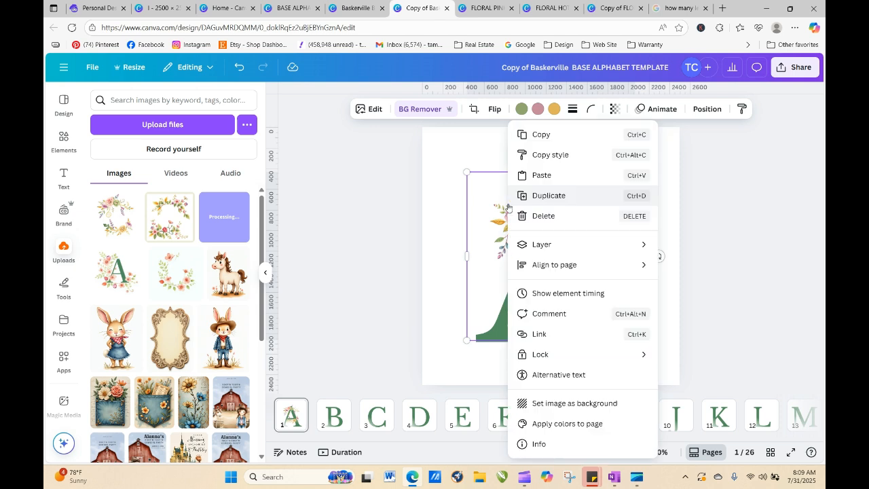
click(562, 137)
click(341, 420)
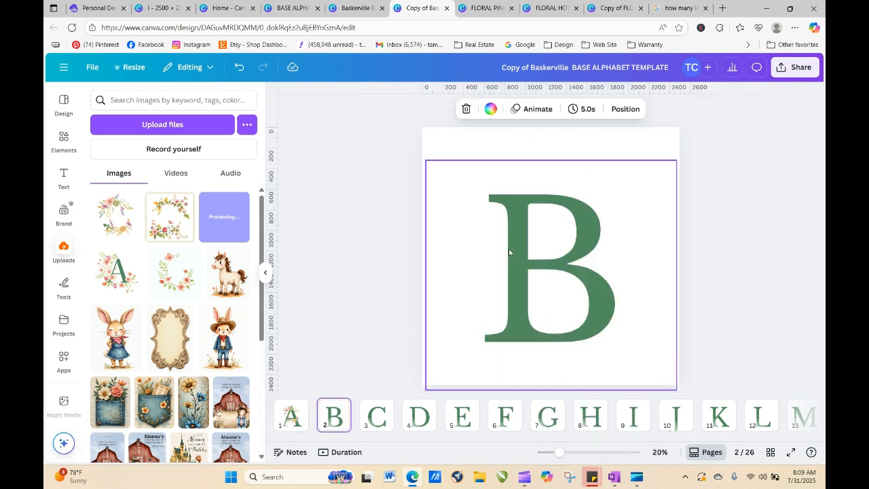
click(509, 243)
right_click(511, 242)
click(542, 237)
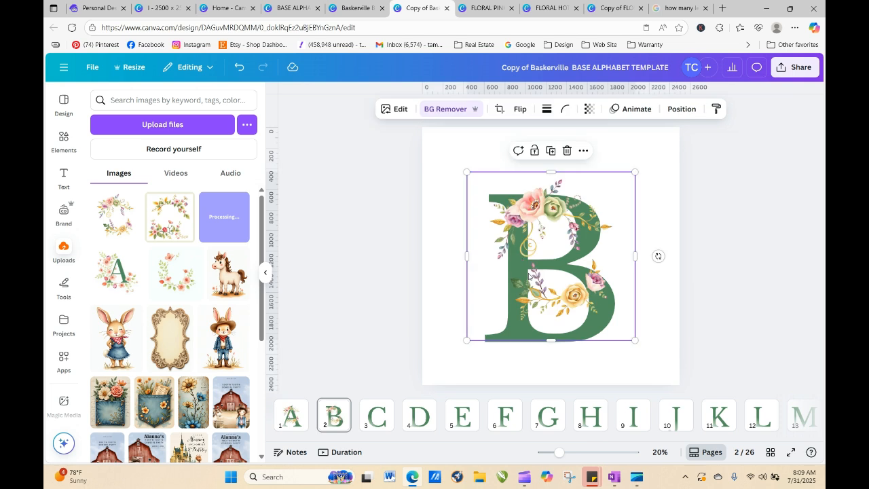
- Paste the florals over the letter C on page 3, enlarge them and shift them onto the letter's left curve
click(378, 416)
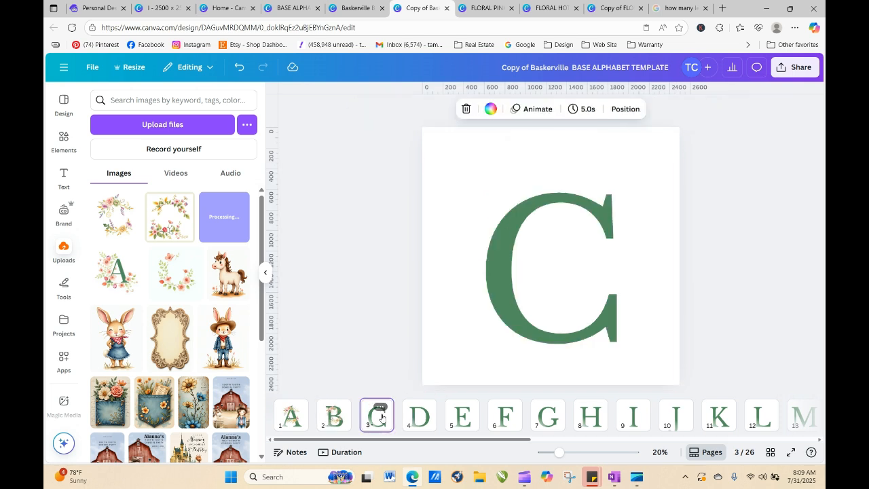
right_click(559, 245)
click(588, 232)
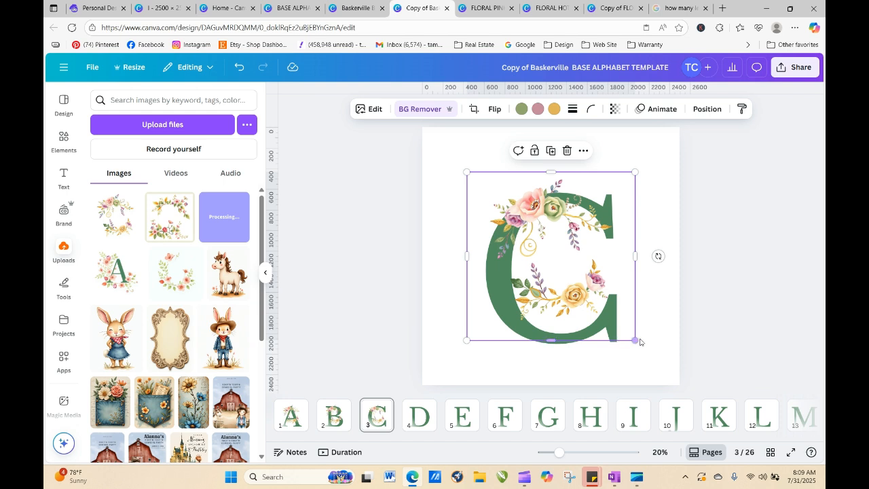
drag(635, 340, 663, 368)
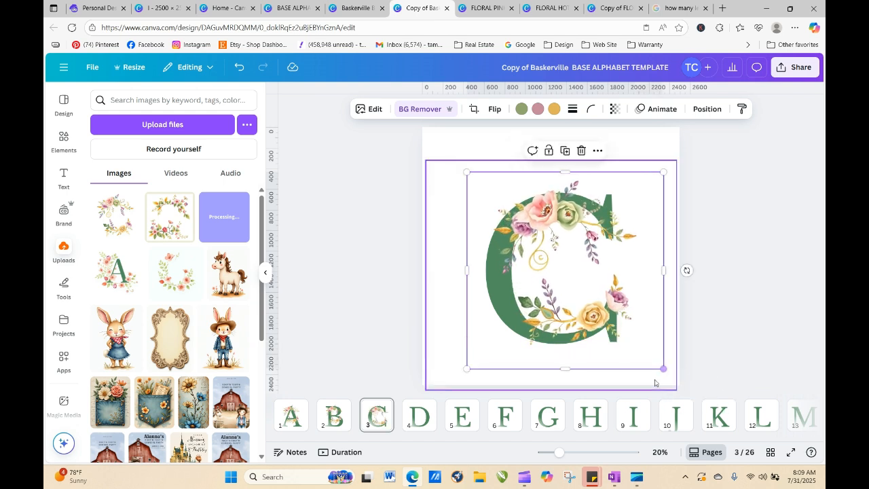
drag(574, 237, 551, 235)
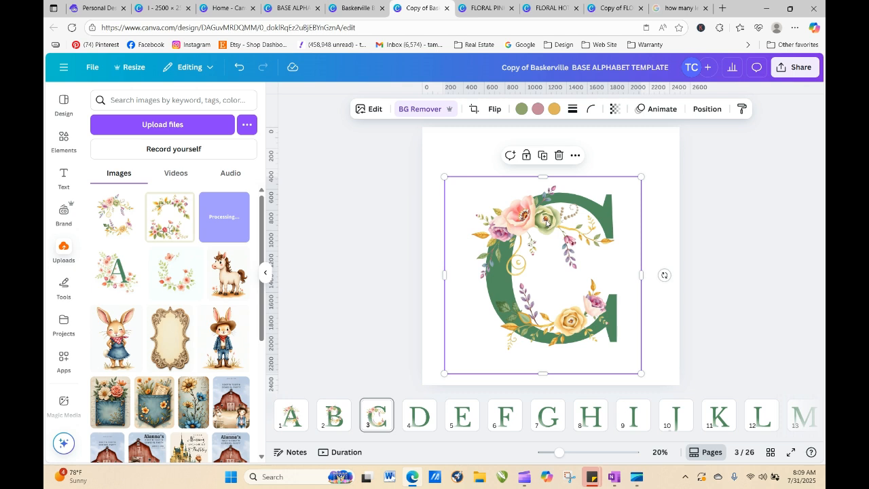
- Paste the florals onto page 4, shift them over the stem of the letter D and enlarge them to span the letter
click(419, 414)
right_click(531, 251)
click(570, 238)
drag(518, 298, 500, 298)
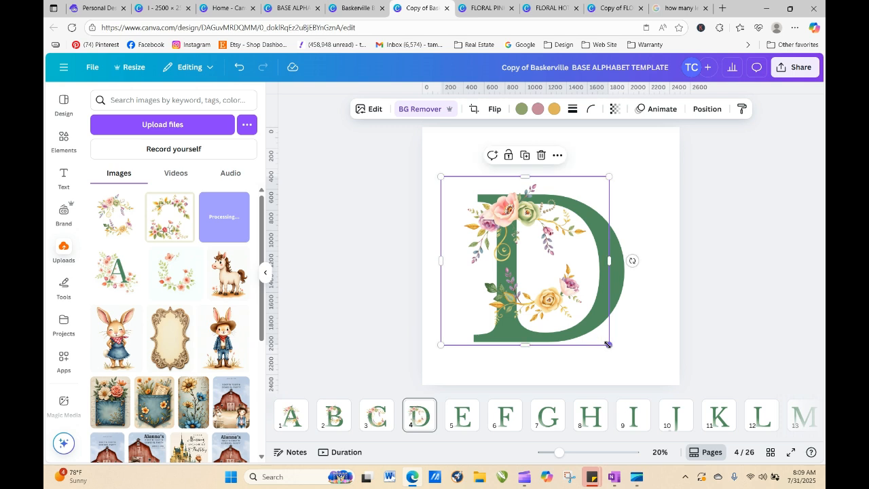
drag(610, 345, 640, 374)
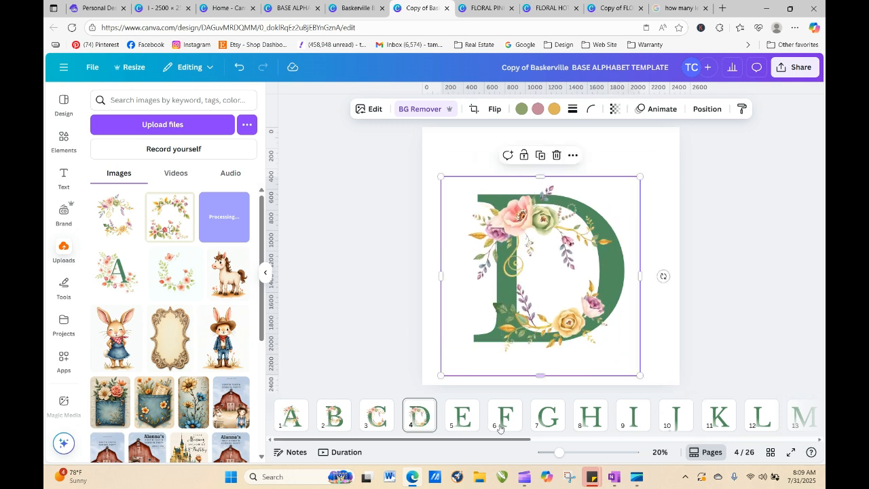
- Paste the florals over the letter E on page 5, enlarge them and center them on the letter
click(460, 430)
click(509, 265)
right_click(519, 267)
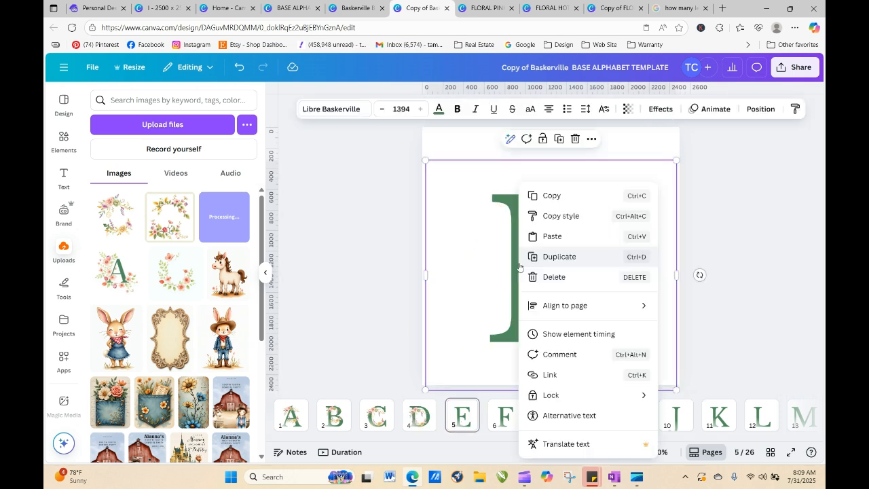
click(549, 235)
drag(631, 337, 676, 381)
drag(592, 341, 573, 339)
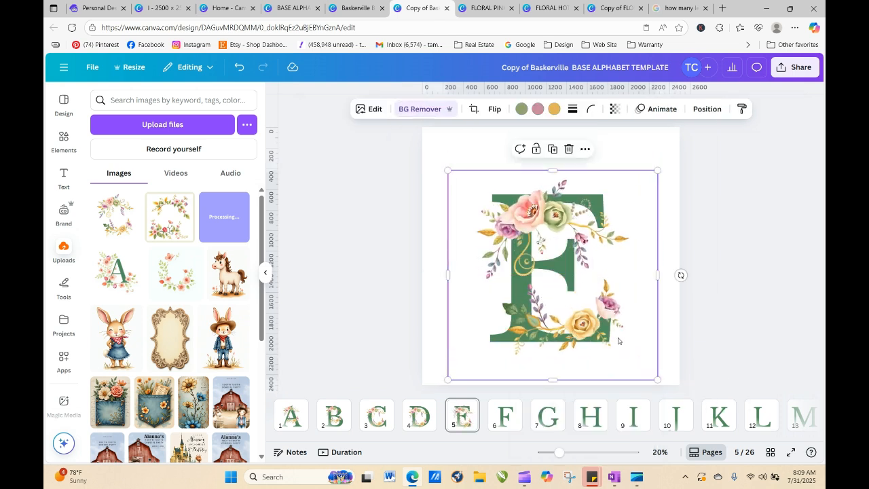
- Paste the florals over the letter F on page 6, enlarge them and reposition them to the left across the letter
click(511, 416)
right_click(529, 290)
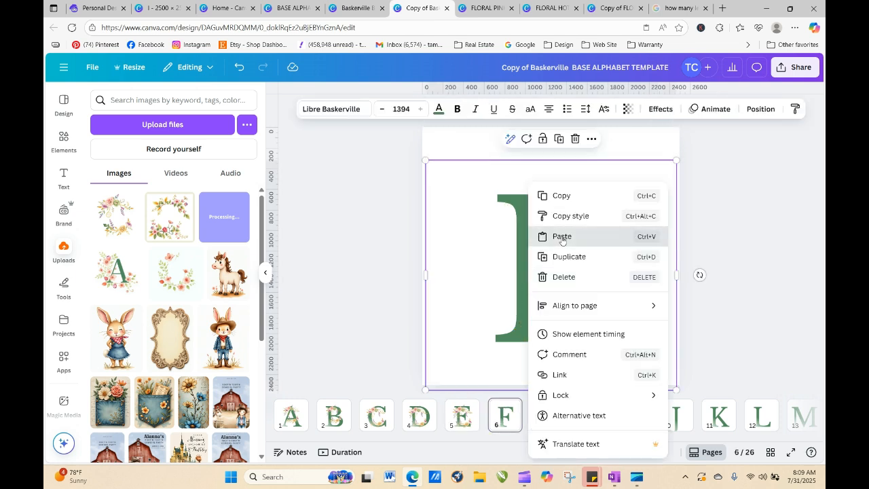
click(536, 236)
drag(635, 341, 680, 386)
drag(601, 341, 572, 337)
- Paste the florals over the letter G on page 7, enlarge them and move them left to follow the letter's curve
click(546, 412)
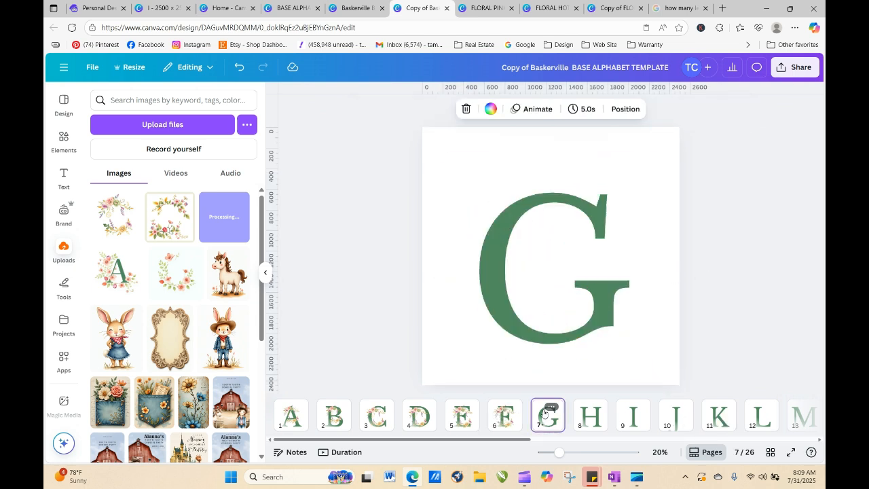
right_click(534, 269)
click(563, 236)
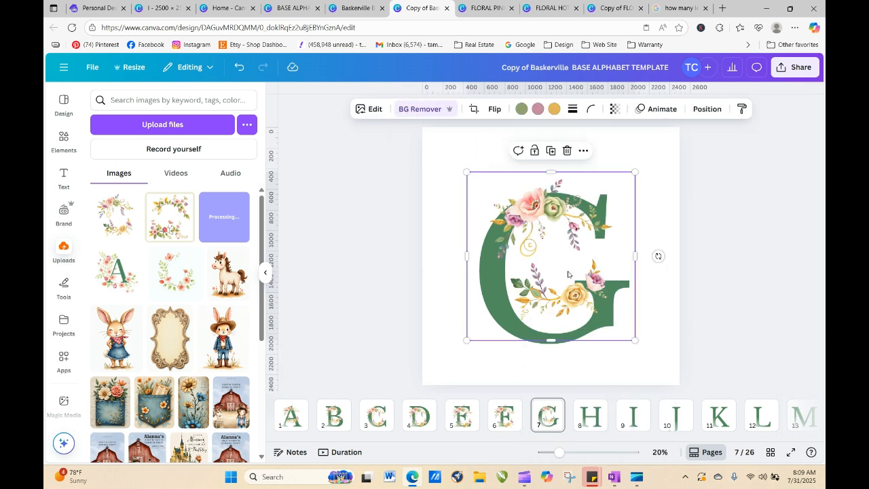
drag(635, 342, 665, 373)
drag(596, 332, 576, 339)
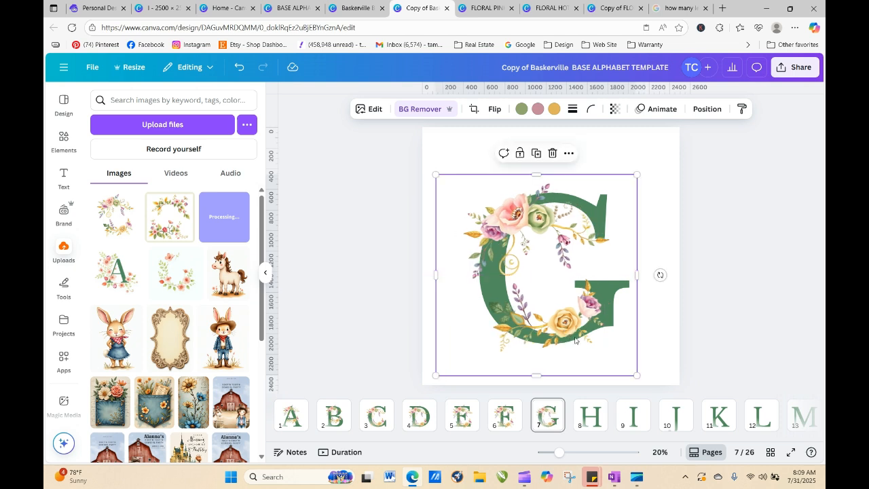
- Paste the florals over the letter H on page 8, enlarge them and shift them toward the letter's left stem
click(582, 421)
right_click(540, 274)
click(575, 231)
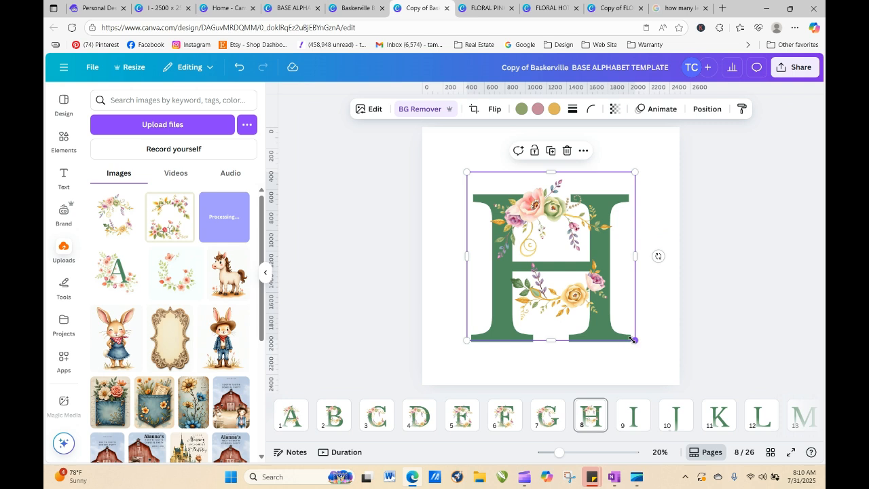
drag(633, 339, 673, 378)
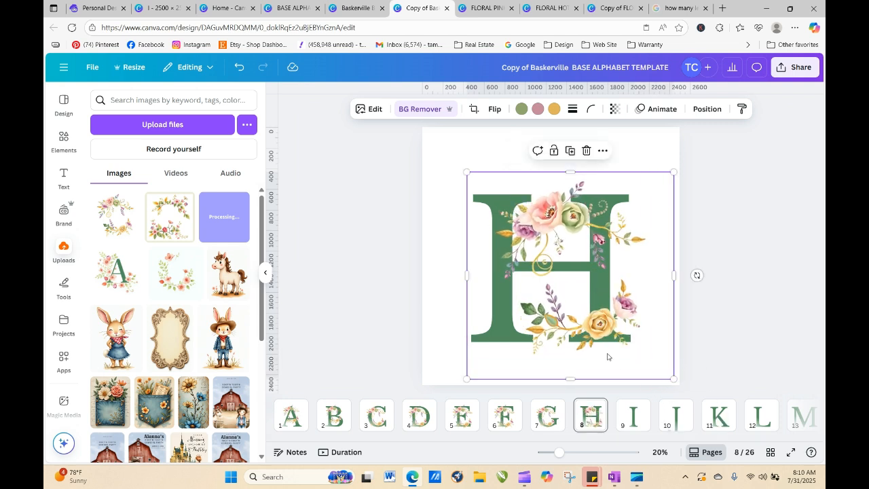
drag(600, 330, 565, 330)
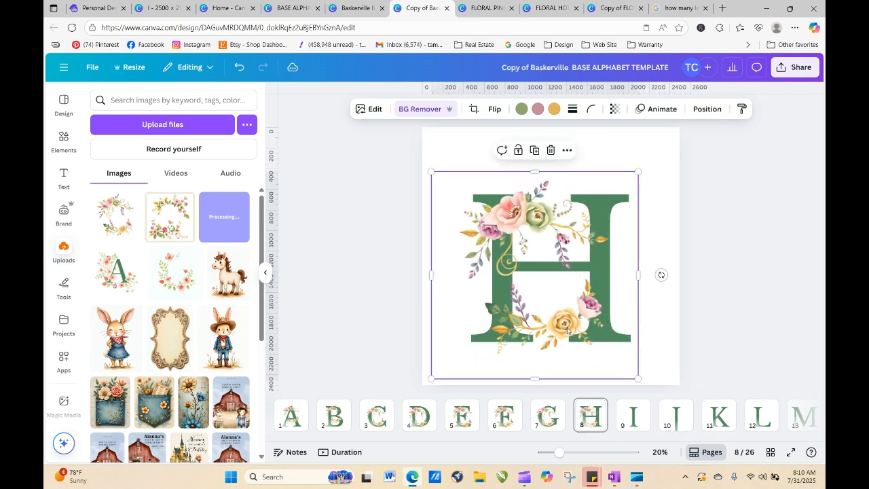
- Paste the florals over the letter I on page 9, enlarge them and center them on the stem
click(633, 415)
click(553, 271)
right_click(553, 271)
click(587, 236)
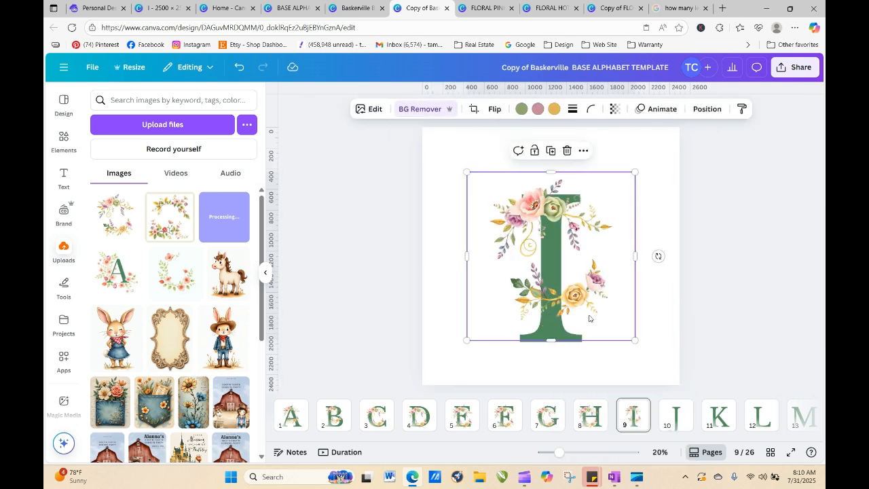
drag(635, 339, 679, 384)
drag(603, 328, 582, 325)
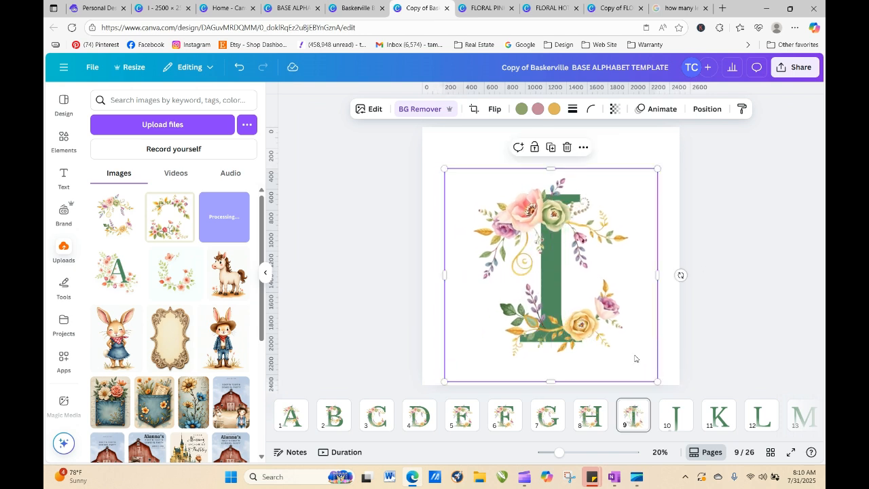
- Move the letter J up on page 10, then paste the florals over it, enlarged and centered on the page's width
click(675, 413)
drag(557, 277, 556, 249)
right_click(557, 251)
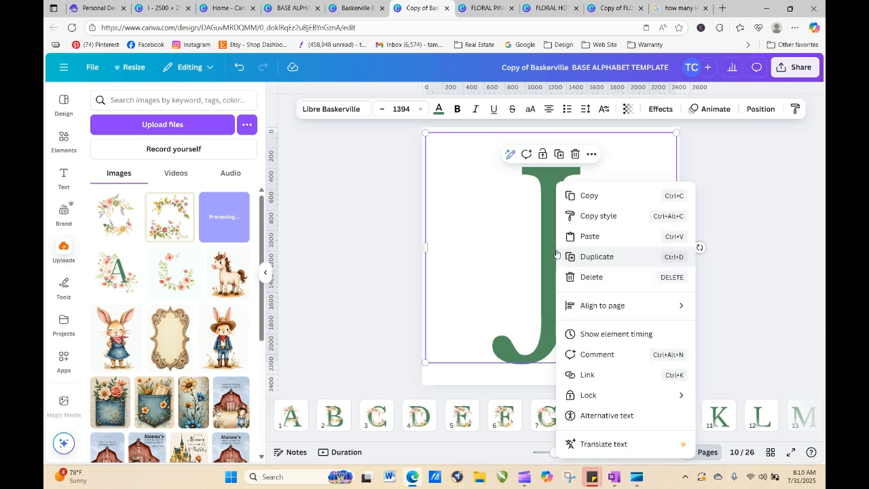
click(596, 234)
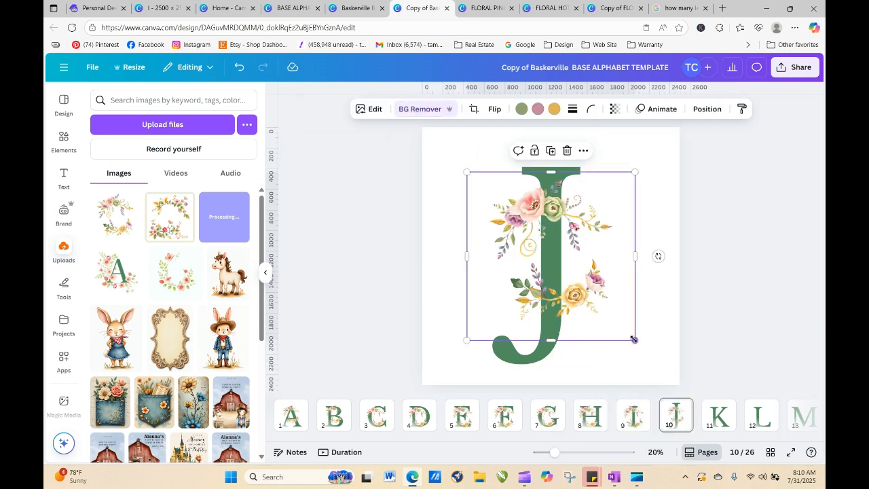
drag(634, 339, 690, 384)
drag(623, 348, 603, 317)
drag(450, 369, 468, 382)
mouse_move(573, 321)
mouse_down()
mouse_move(562, 326)
mouse_move(570, 327)
mouse_up()
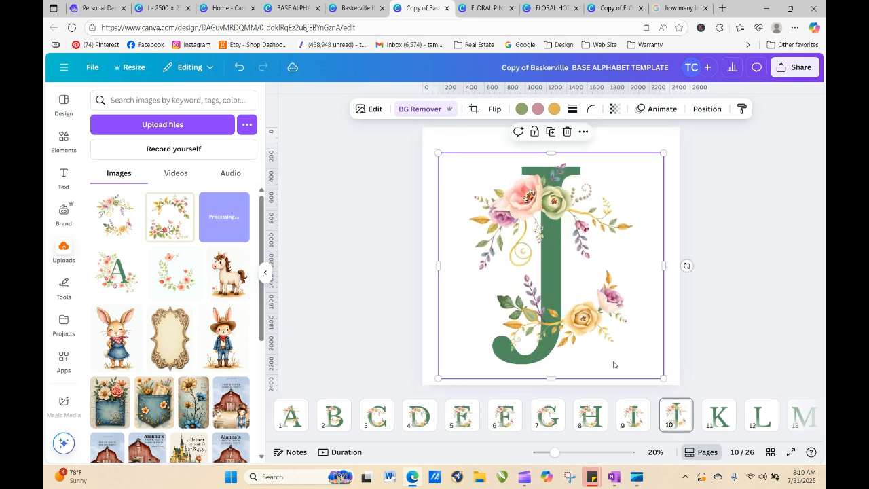
- Paste the florals over the letter K on page 11, enlarge them to span the whole letter and center them horizontally
click(723, 417)
right_click(553, 246)
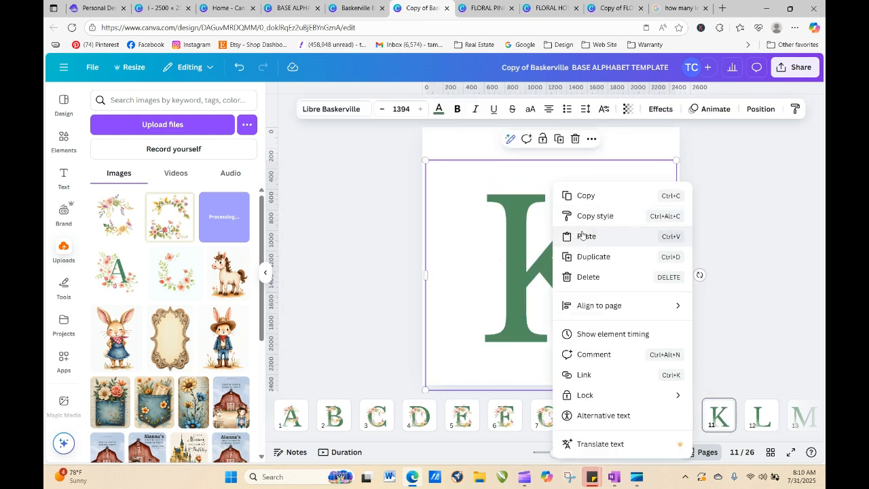
click(582, 235)
drag(634, 339, 701, 405)
drag(620, 347, 587, 335)
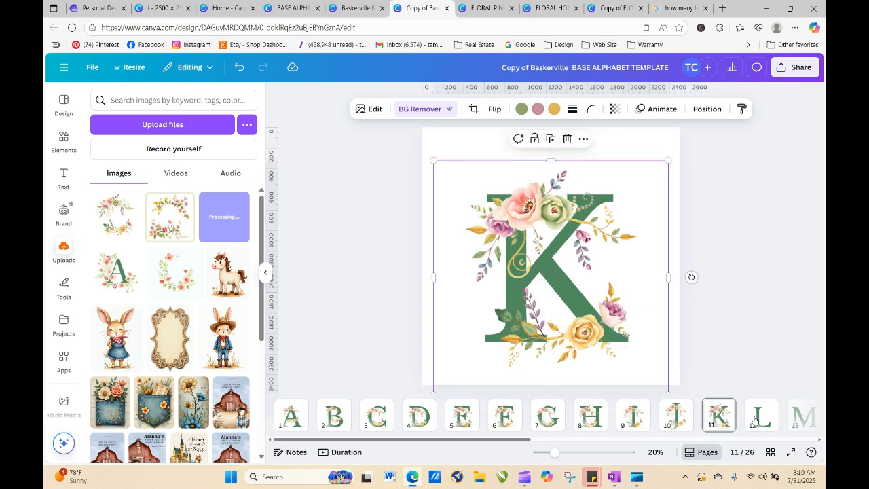
- Paste the florals over the letter L on page 12, enlarge them and position them over the stem and foot
click(753, 419)
right_click(525, 254)
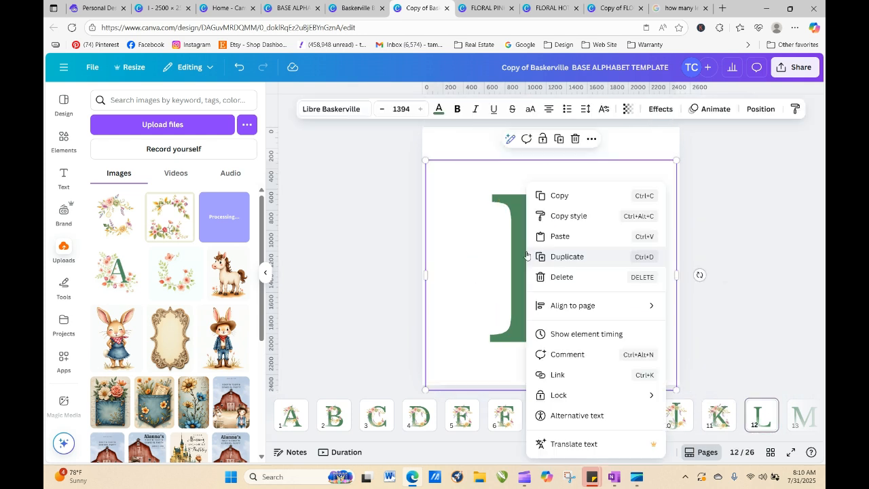
click(527, 235)
drag(631, 338, 684, 389)
drag(611, 333, 581, 325)
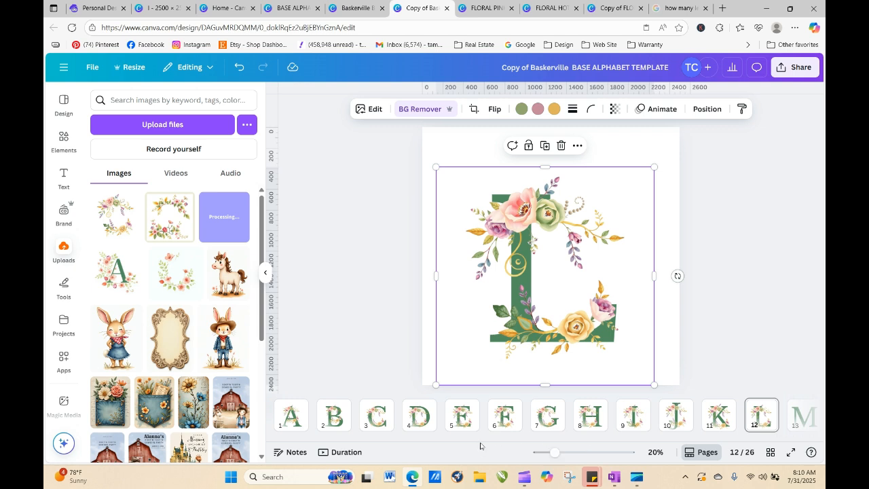
drag(496, 440, 561, 439)
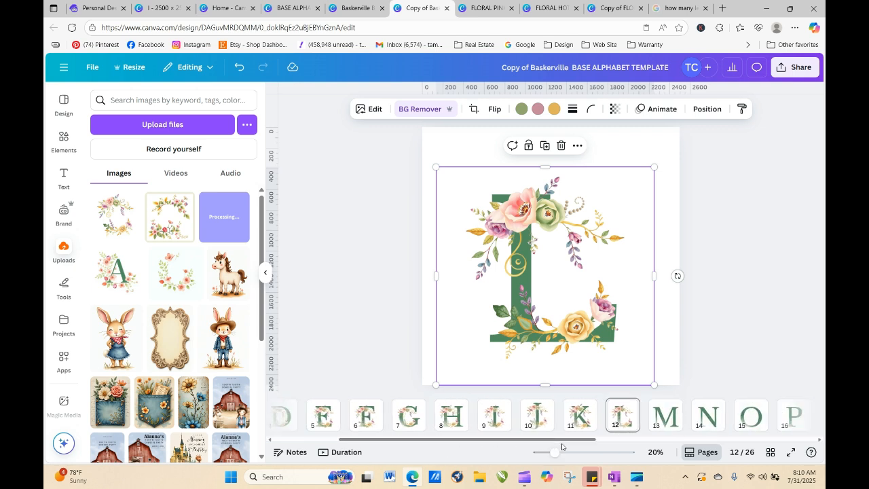
- Paste the florals over the letter M on page 13, enlarge them and center them horizontally across the letter
click(660, 419)
right_click(553, 251)
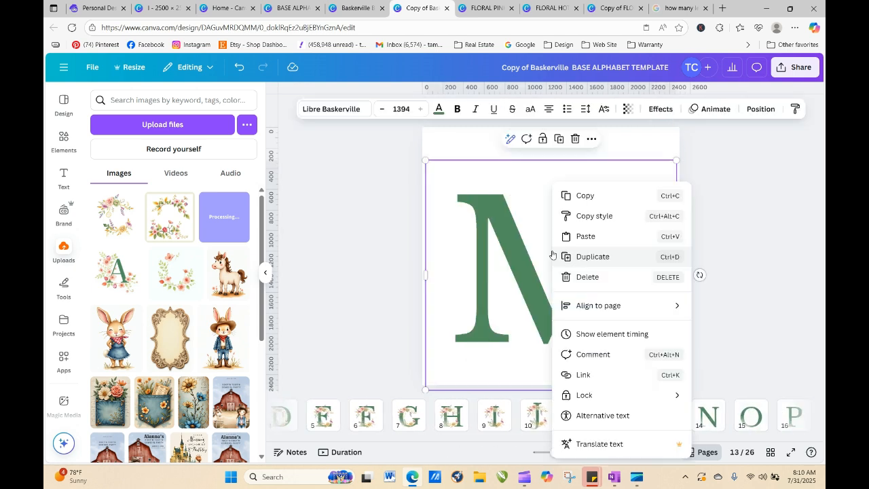
click(580, 233)
drag(466, 172, 412, 121)
drag(551, 275, 569, 320)
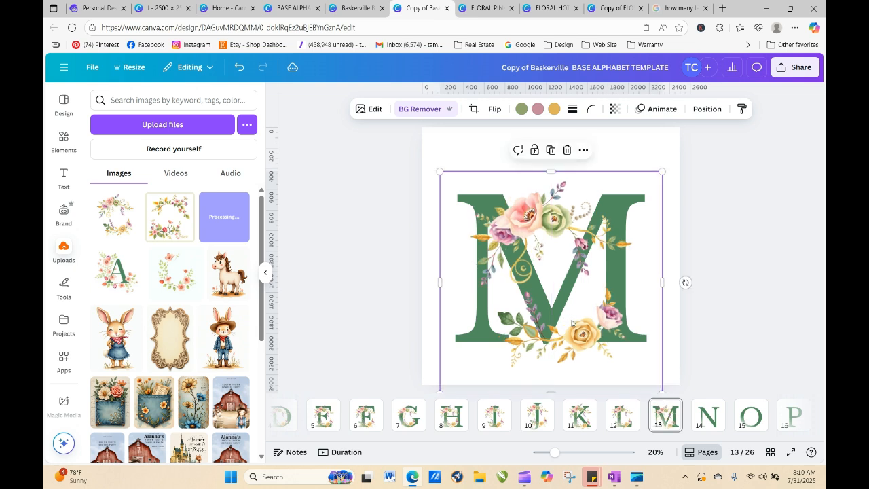
- Paste the florals over the letter N on page 14, then enlarge and place them to span the letter from top to bottom
click(709, 417)
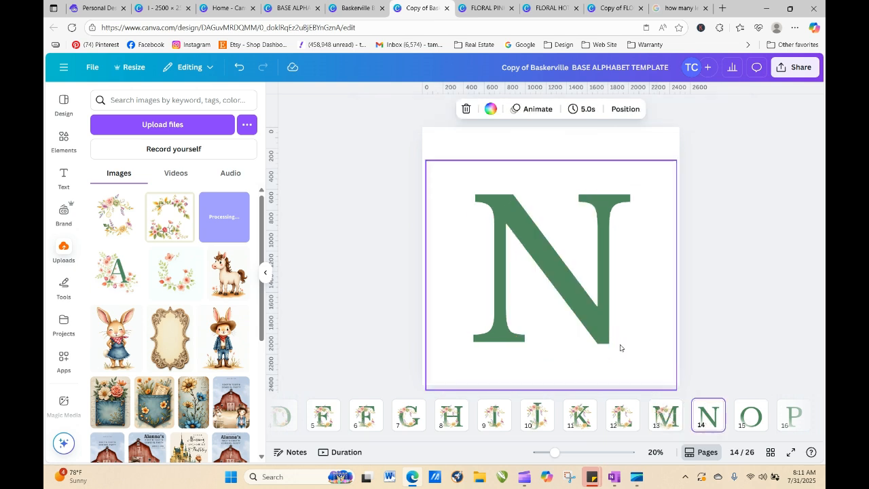
right_click(571, 283)
click(590, 288)
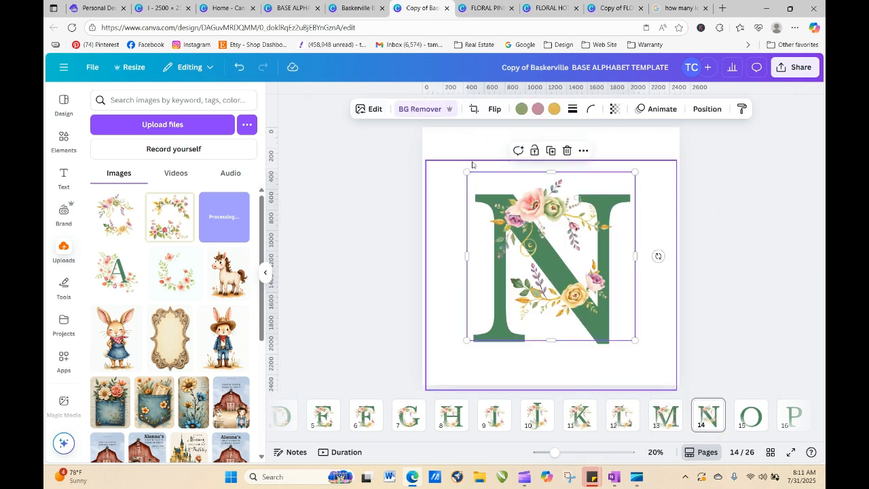
drag(466, 172, 419, 124)
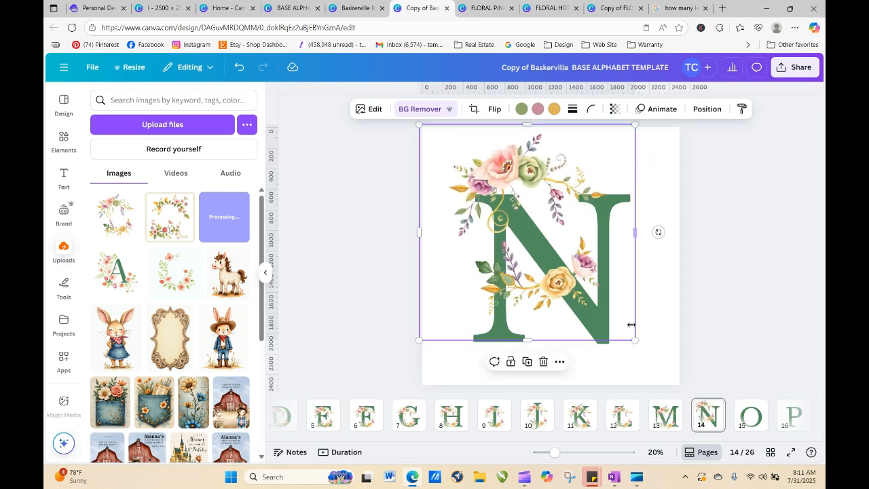
drag(635, 340, 637, 397)
- Paste the florals over the letter O on page 15, enlarge them to wrap its outline and center them on the page
click(748, 425)
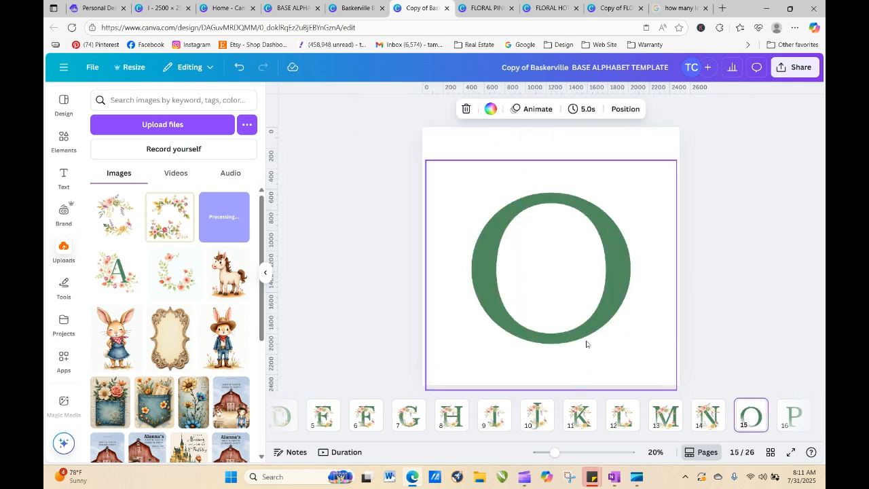
right_click(567, 315)
click(591, 235)
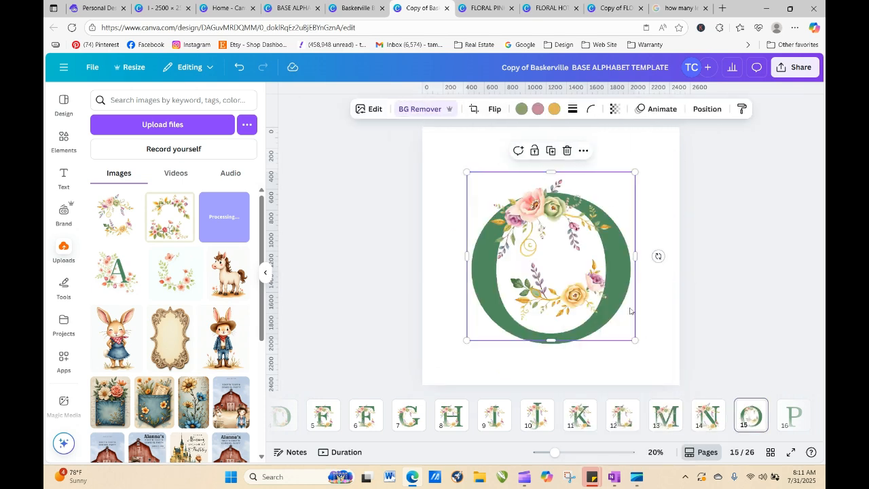
drag(637, 330, 694, 399)
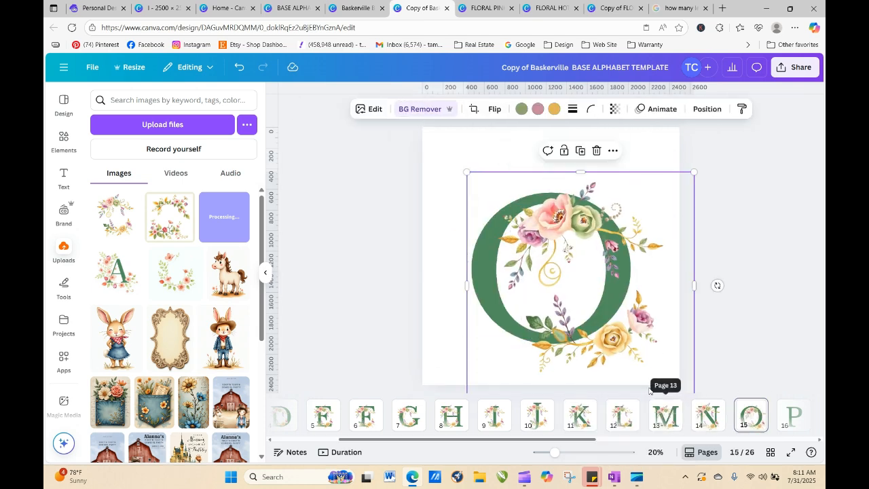
drag(616, 343, 587, 333)
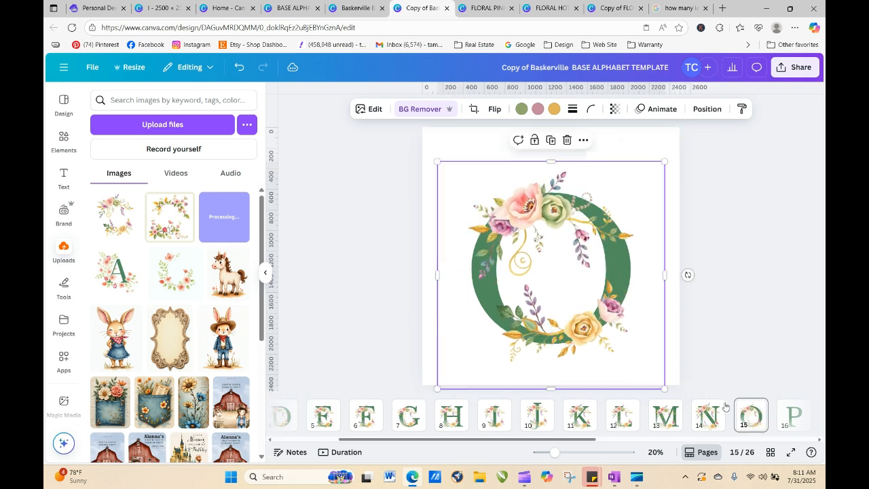
- Paste the florals over the letter P on page 16, enlarge them and position them over the stem's top and foot
click(789, 415)
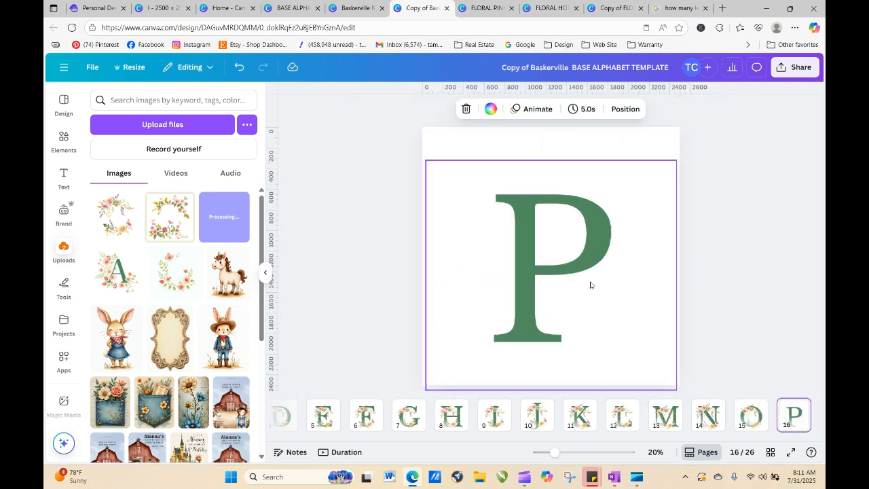
right_click(518, 229)
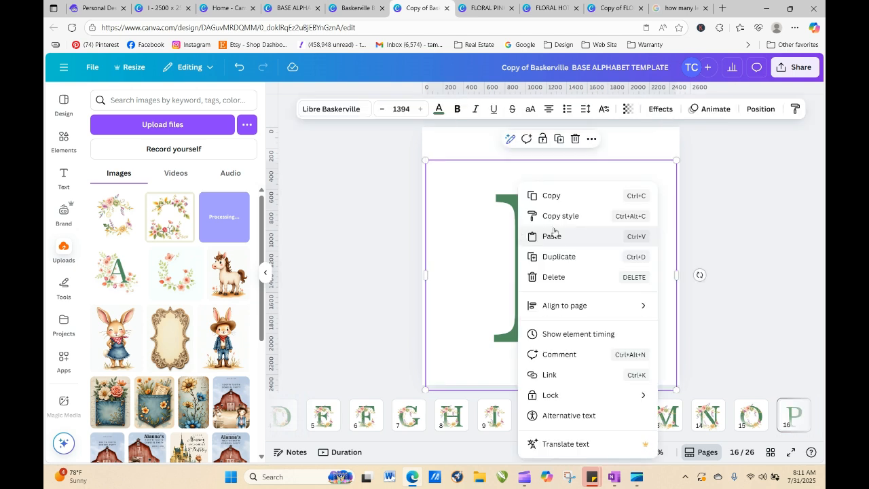
click(550, 236)
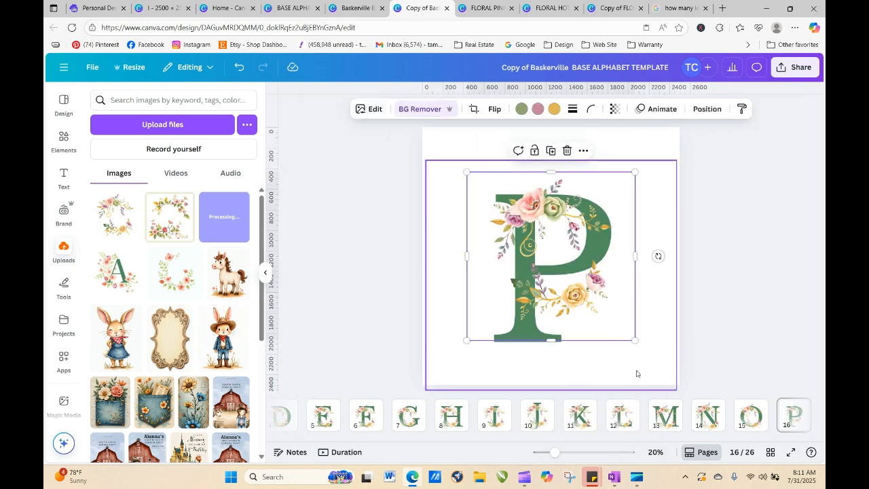
drag(634, 339, 679, 382)
drag(609, 323, 574, 319)
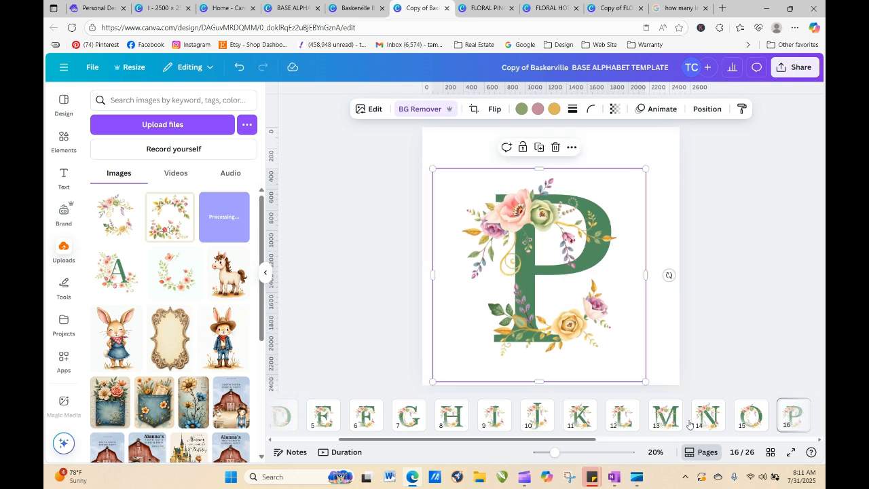
- Move the letter Q up on page 17, then paste the florals over it, enlarged and placed around the bowl
scroll(556, 441, right, 5)
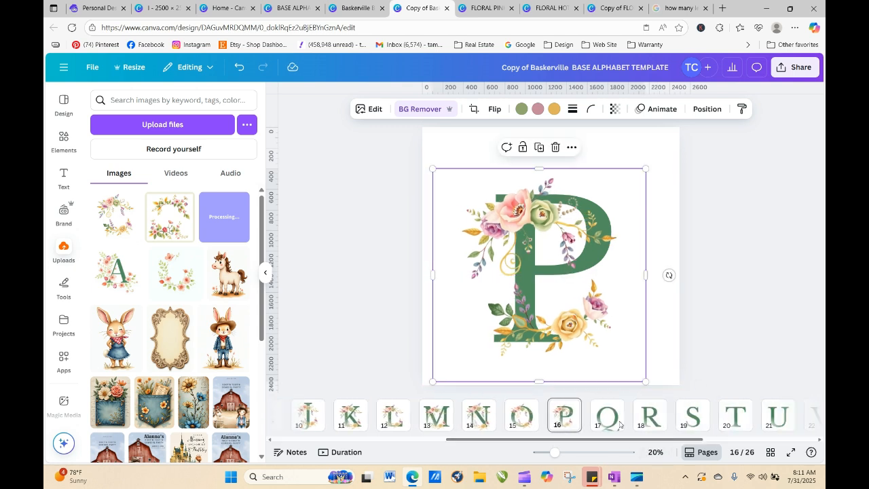
click(606, 415)
drag(592, 374, 574, 291)
right_click(572, 290)
click(606, 236)
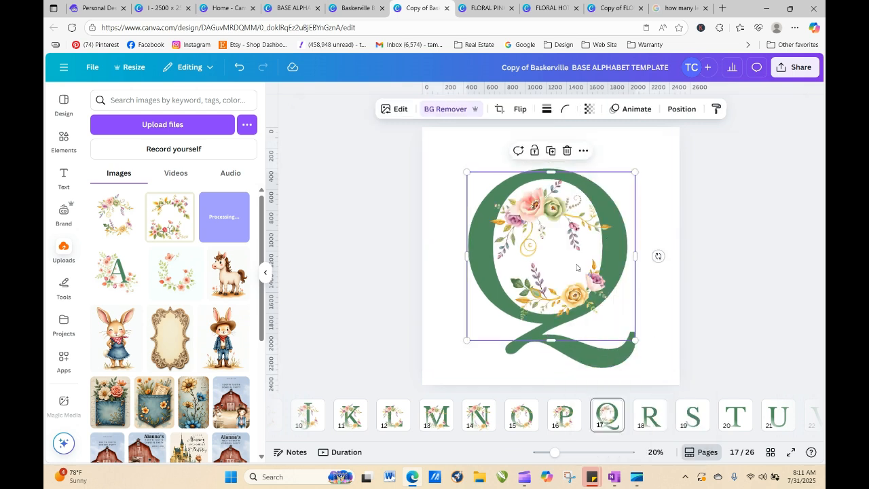
drag(466, 172, 413, 119)
drag(558, 278, 569, 319)
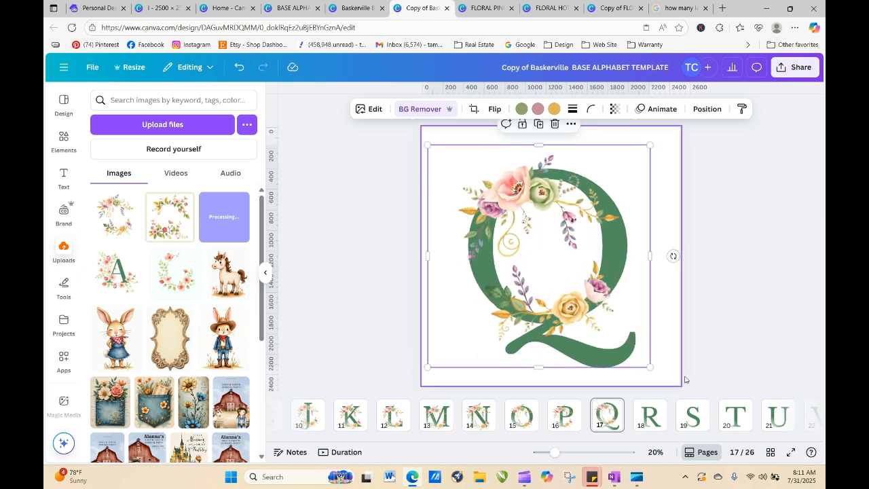
- Paste the florals over the letter R on page 18, enlarge them to nearly the page's width and align them with the page's left edge
click(653, 414)
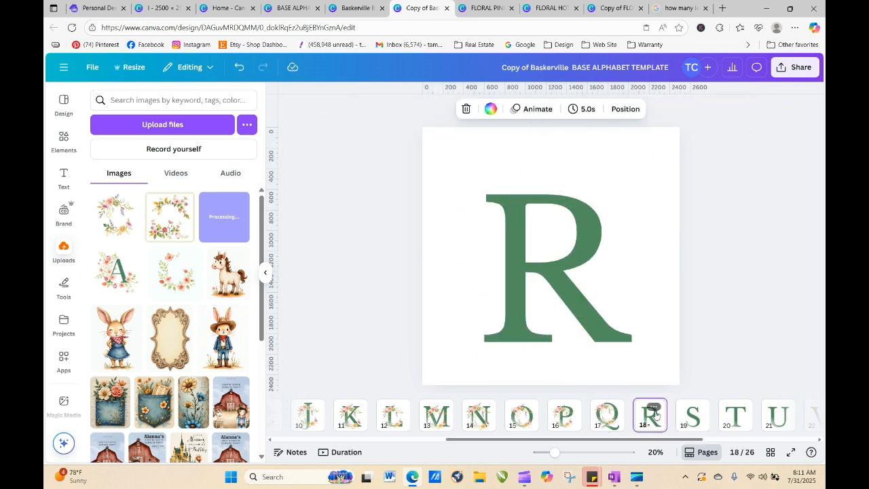
right_click(556, 236)
click(586, 237)
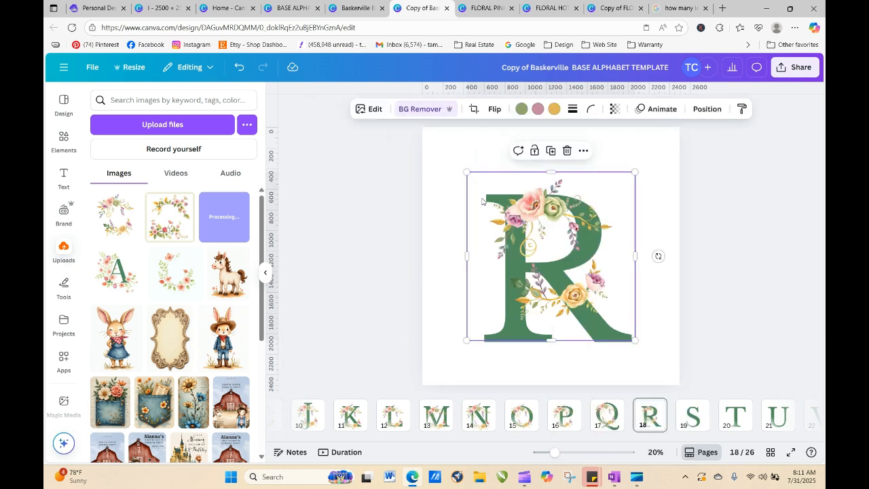
drag(467, 171, 435, 140)
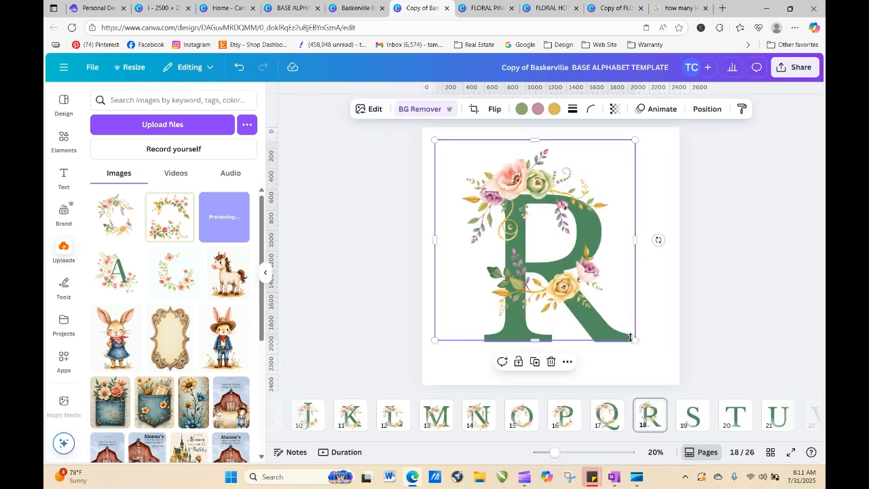
drag(634, 340, 677, 384)
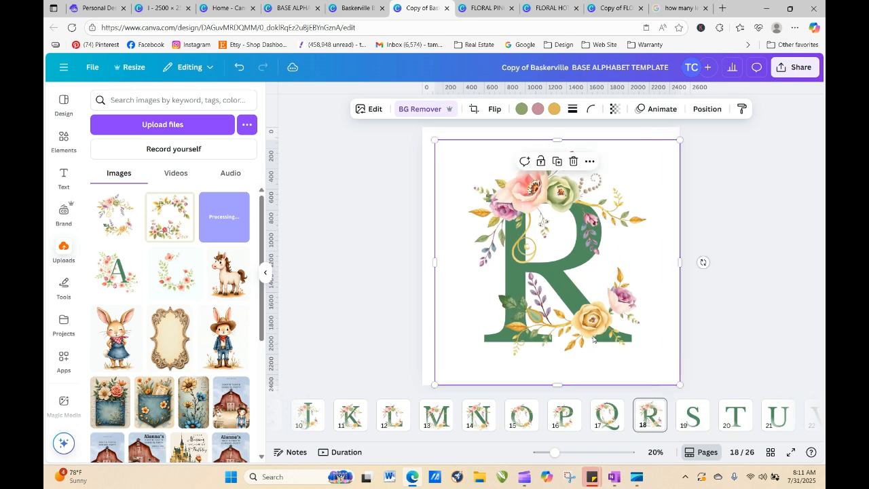
drag(582, 330, 573, 343)
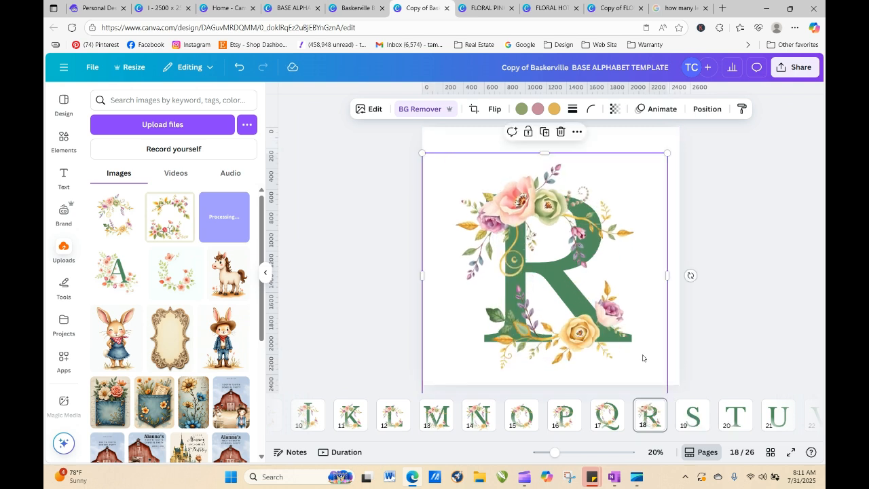
- Paste the florals over the letter S on page 19, enlarge them slightly and center them on the page
click(693, 415)
right_click(572, 277)
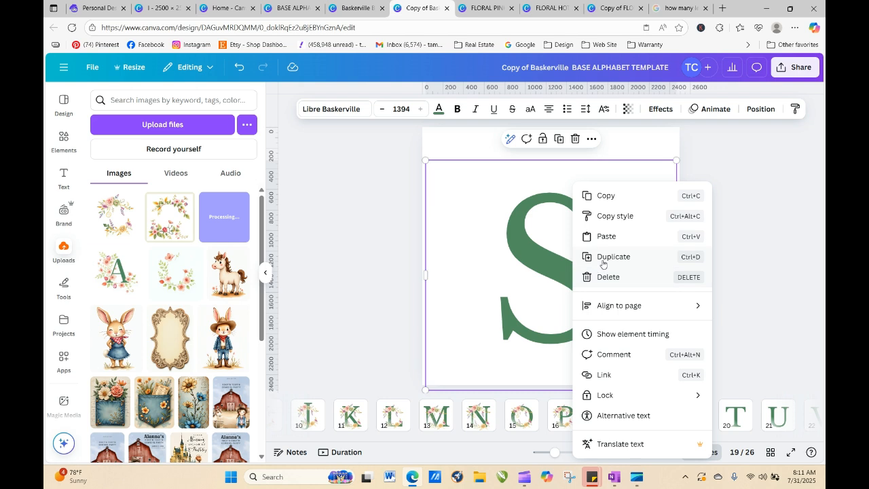
click(606, 236)
drag(467, 171, 461, 166)
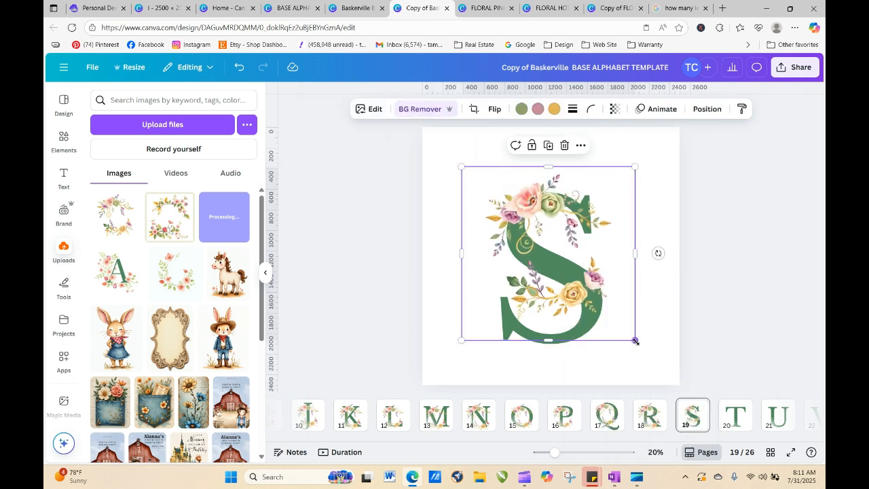
drag(635, 341, 663, 367)
drag(590, 314, 579, 322)
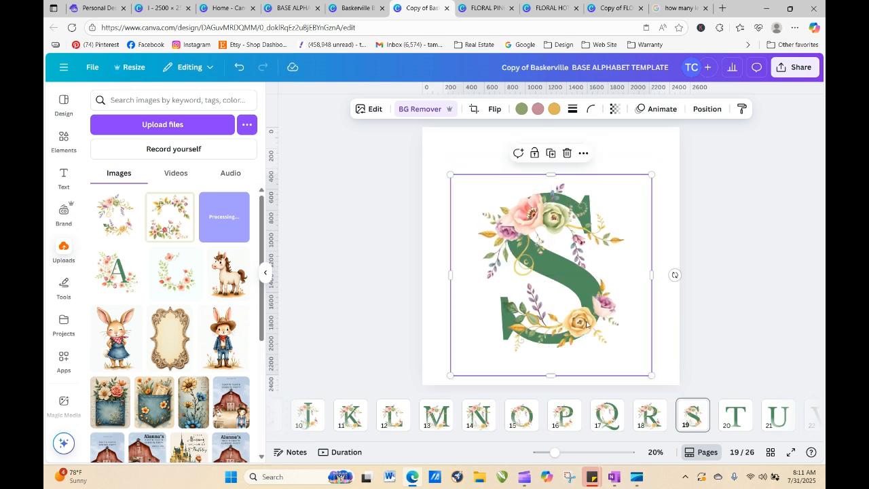
- Paste the florals over the letter T on page 20, enlarge them to span the letter and center them horizontally
click(734, 419)
right_click(560, 251)
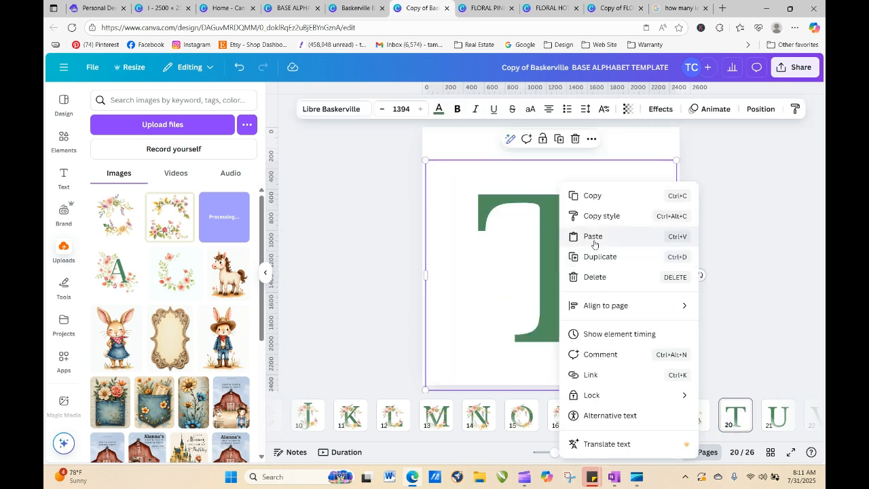
click(590, 287)
drag(634, 340, 680, 385)
drag(608, 332, 585, 324)
- Paste the florals over the letter U on page 21, enlarge them and shift them left so they wrap the left stem and base
click(777, 414)
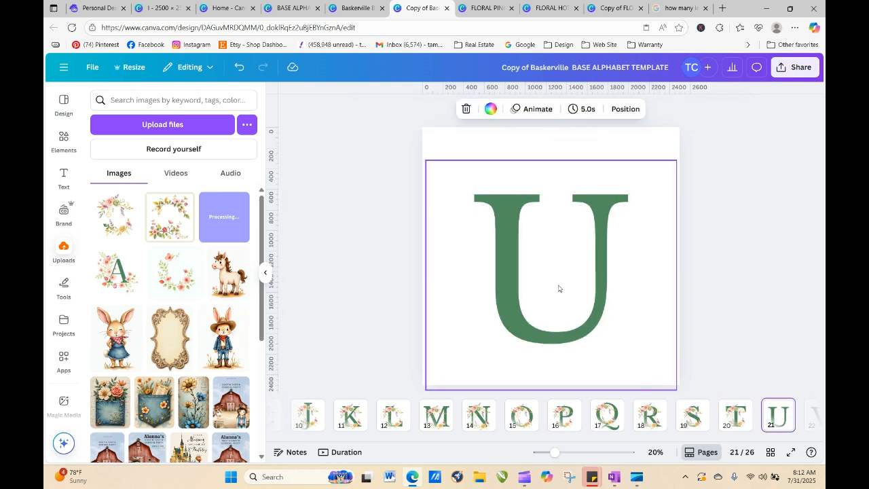
click(558, 290)
right_click(559, 286)
click(613, 237)
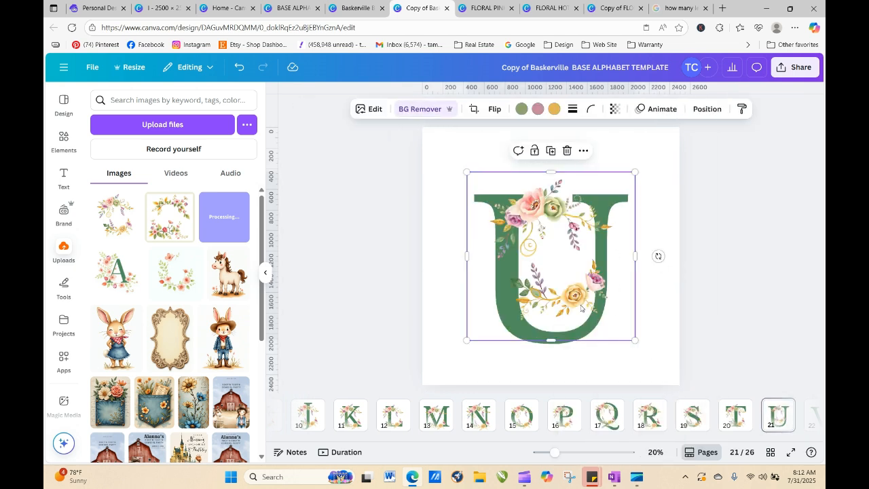
drag(635, 341, 691, 395)
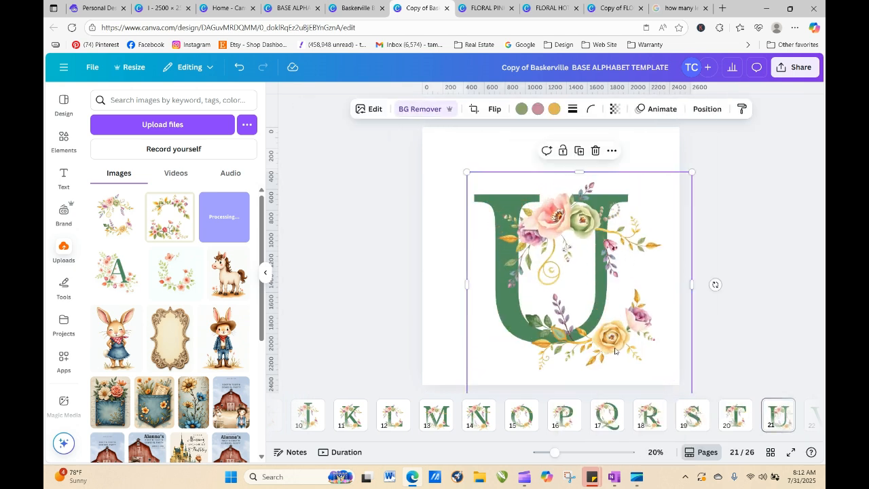
drag(618, 357, 577, 345)
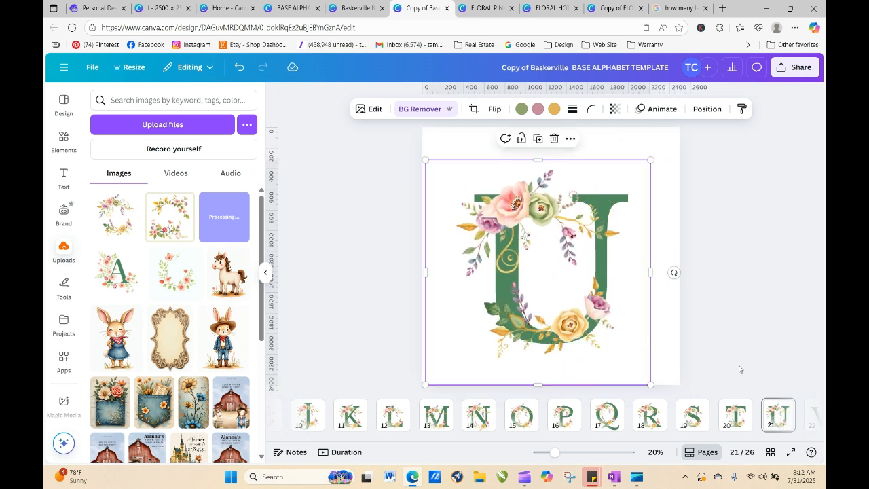
- Paste the florals over the letter V on page 22, enlarge them and align them with the page's left edge
drag(570, 440, 685, 445)
click(596, 416)
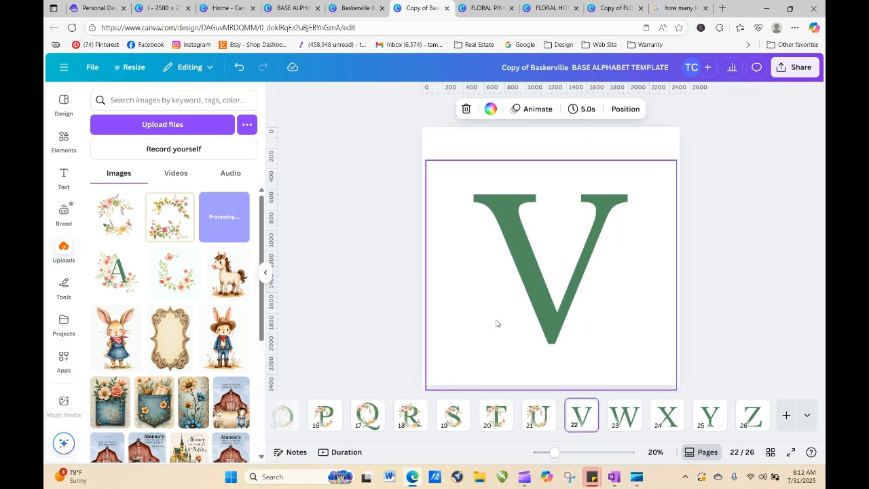
right_click(517, 234)
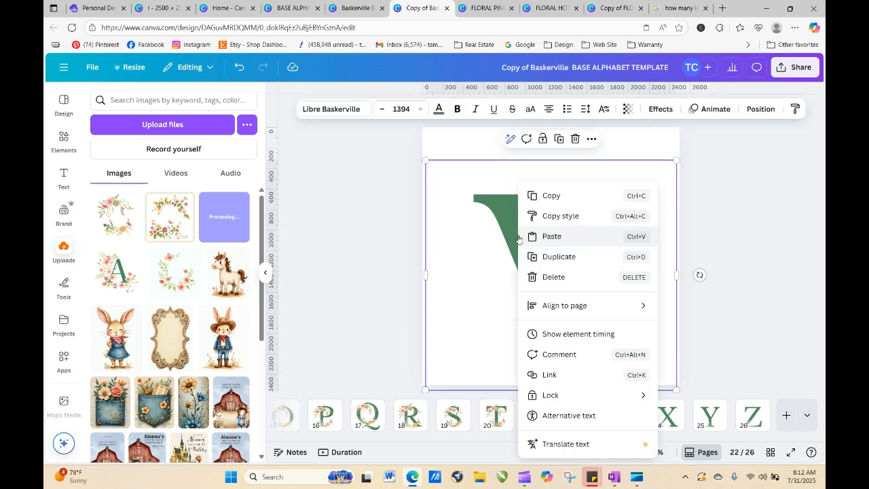
click(556, 237)
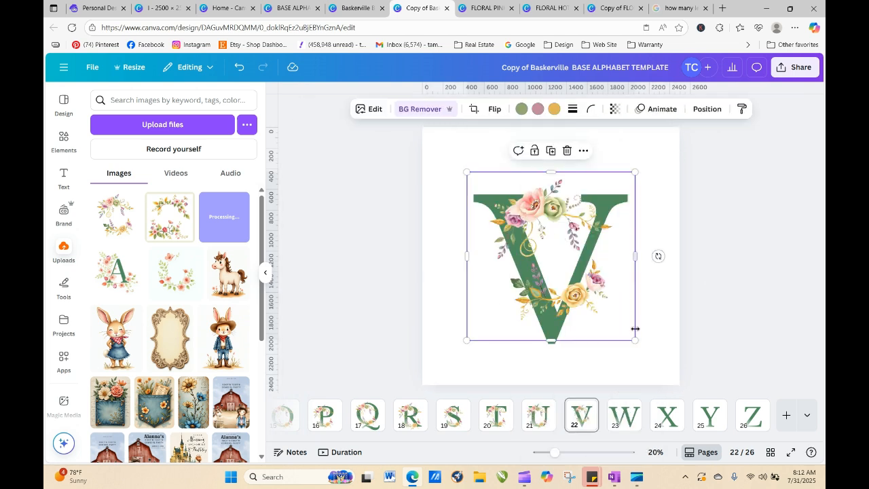
drag(635, 340, 676, 381)
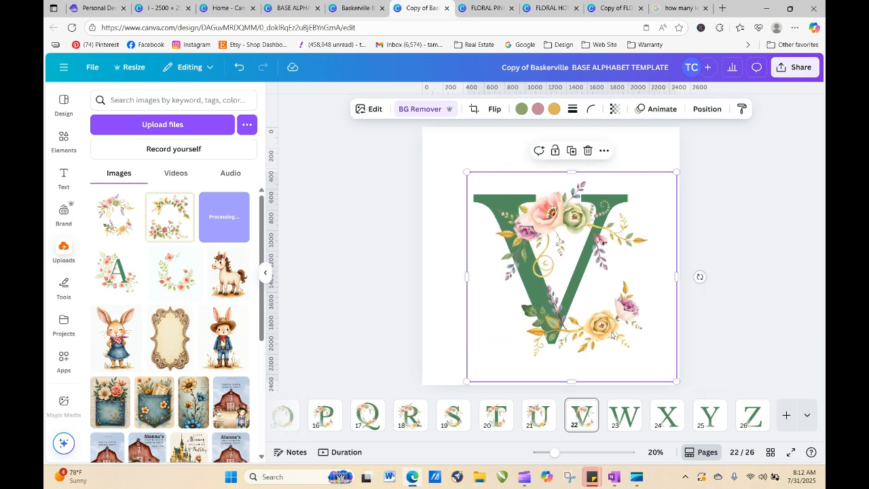
drag(606, 332, 562, 328)
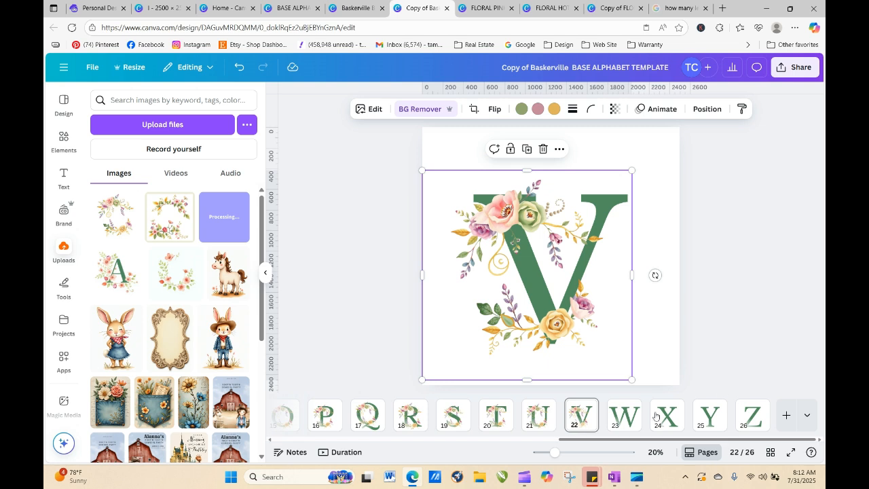
- Paste the florals over the letter W on page 23, enlarge them and align them with the page's left edge
click(624, 416)
right_click(561, 260)
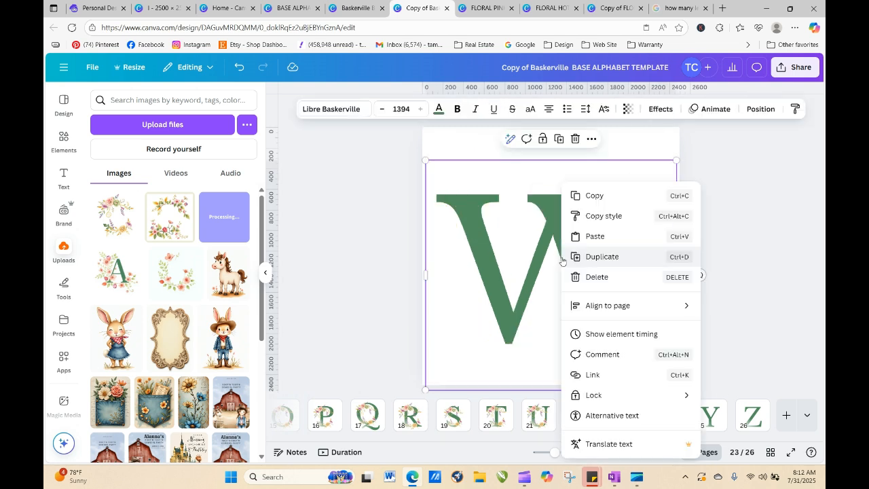
click(576, 235)
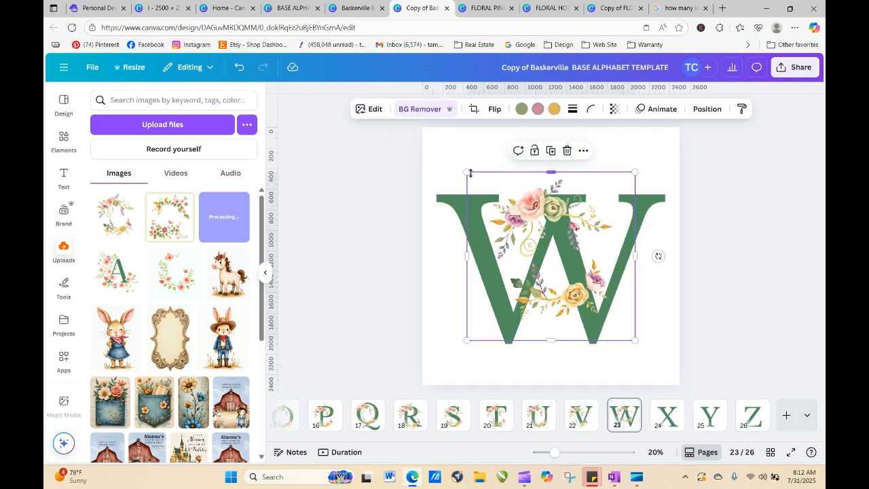
drag(466, 172, 392, 96)
drag(543, 279, 580, 334)
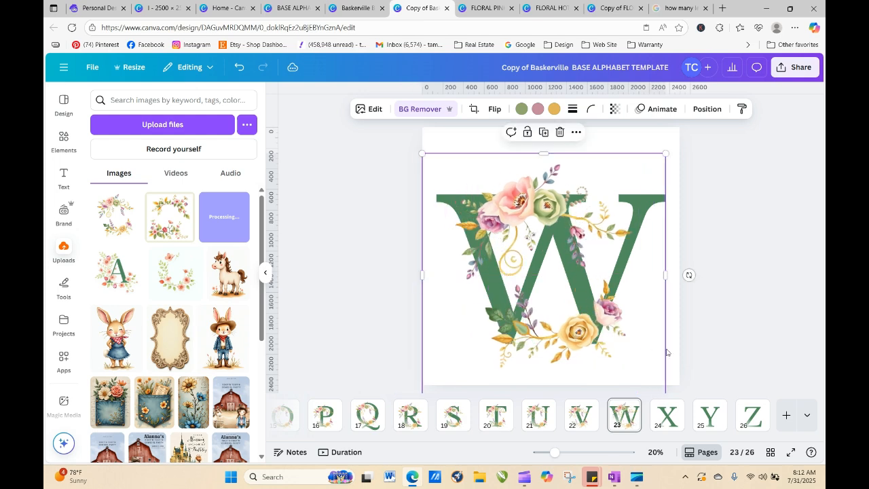
- Paste the copied florals over the letter X on page 24
click(671, 418)
right_click(551, 277)
click(576, 235)
click(458, 167)
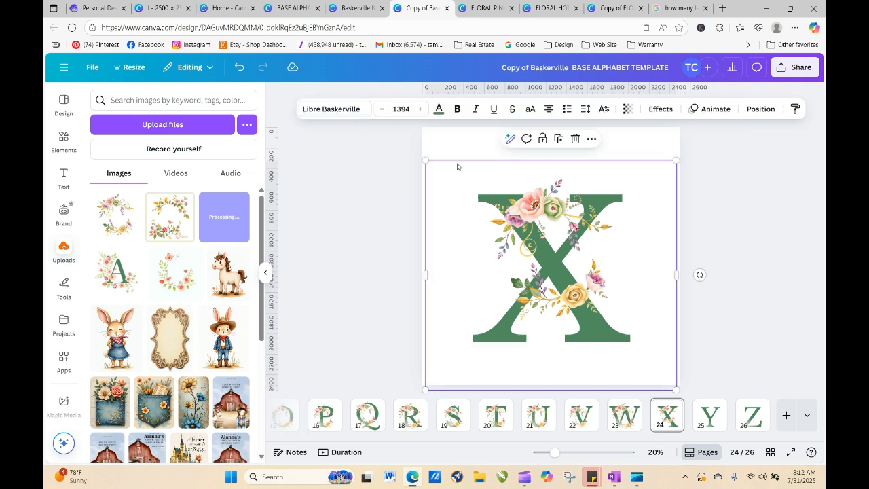
drag(514, 219, 496, 200)
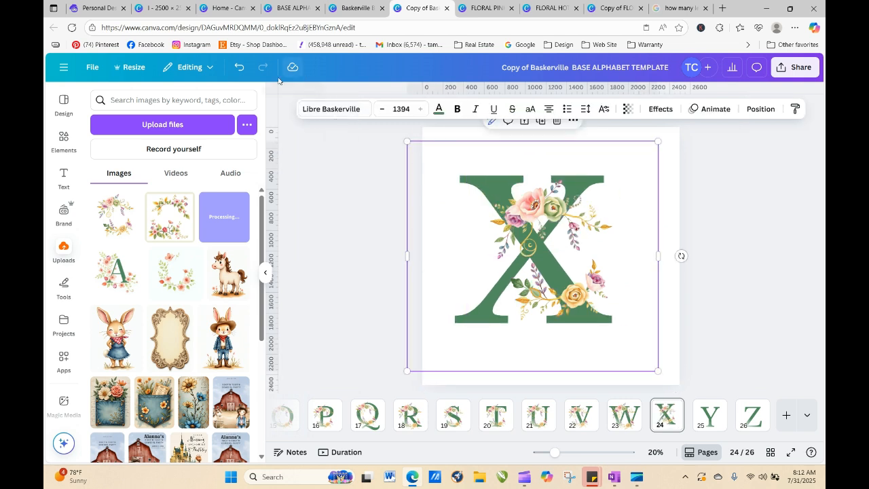
click(238, 68)
- Enlarge the florals on page 24 from two opposite corners so they span the letter X from top to base
click(560, 223)
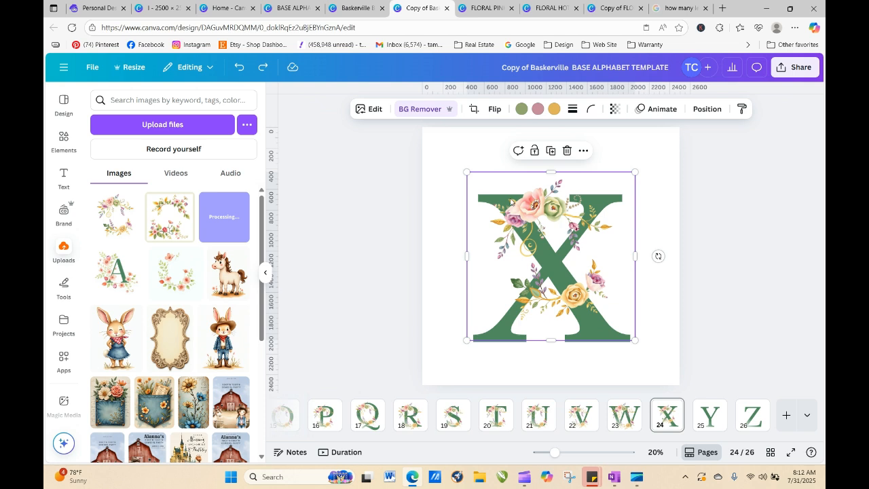
drag(458, 163, 433, 137)
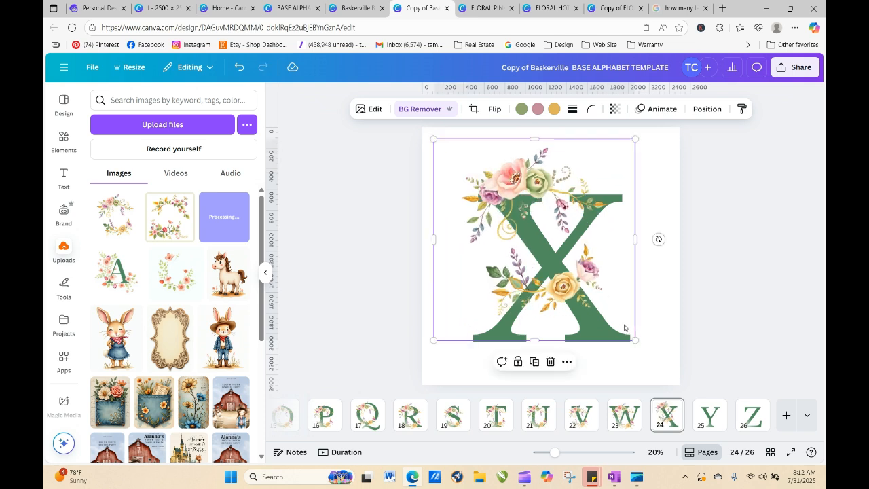
drag(634, 339, 682, 387)
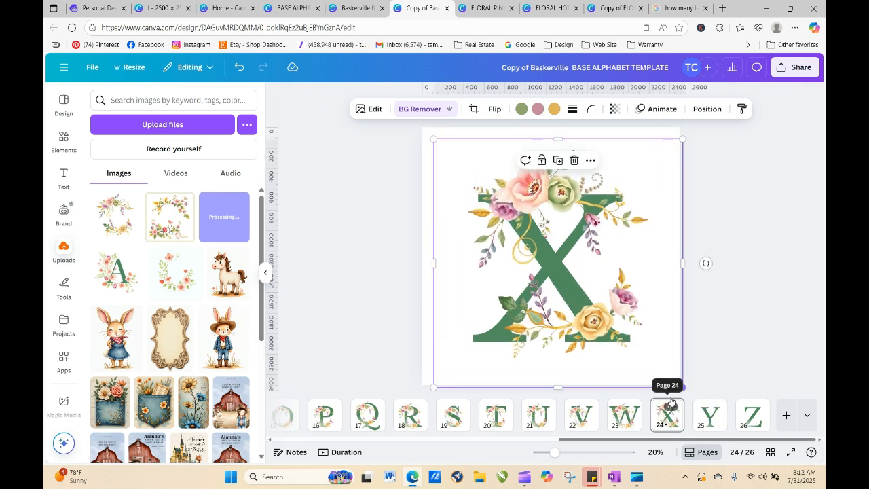
- Paste the florals over the letter Y on page 25, enlarge them and shift them left over the letter
click(711, 414)
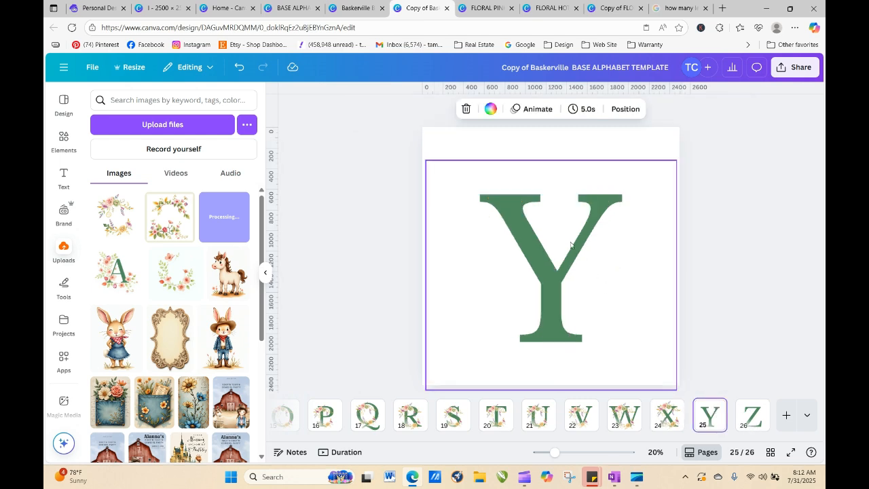
click(571, 243)
right_click(573, 242)
click(600, 238)
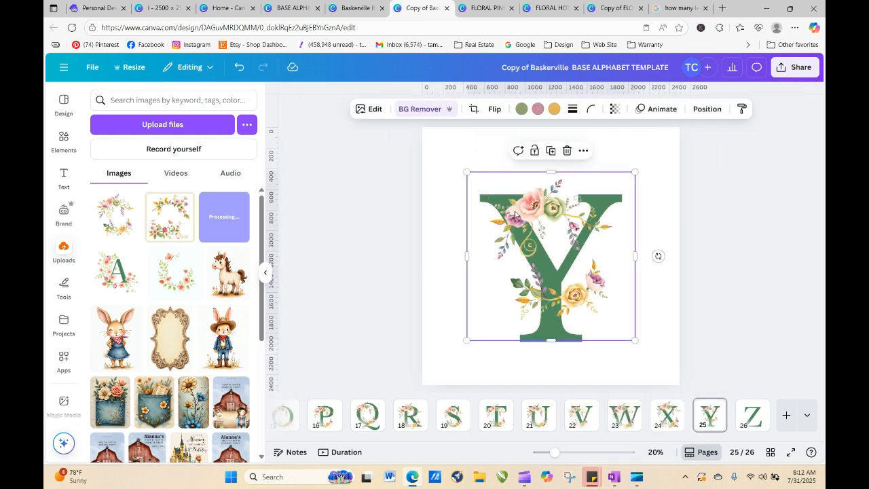
drag(635, 339, 664, 405)
drag(611, 336, 582, 333)
- Paste the florals over the letter Z on page 26, enlarge them to span the letter and center them horizontally
click(752, 415)
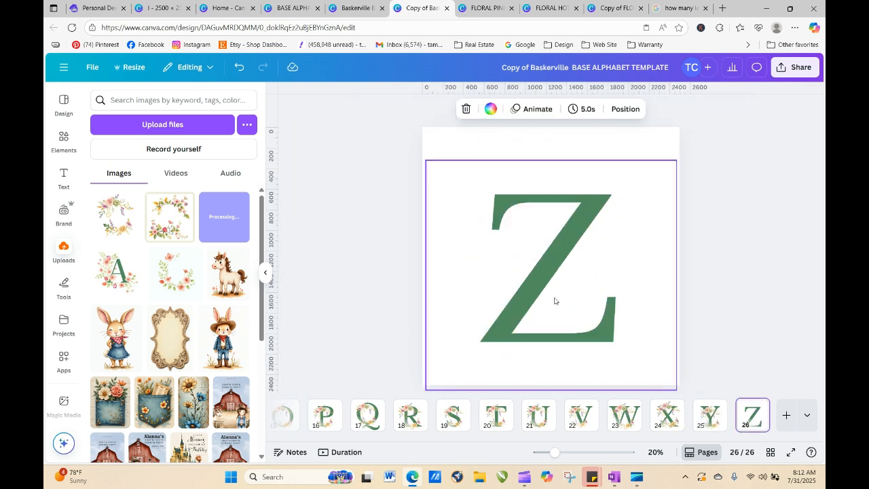
click(551, 295)
right_click(551, 294)
click(567, 235)
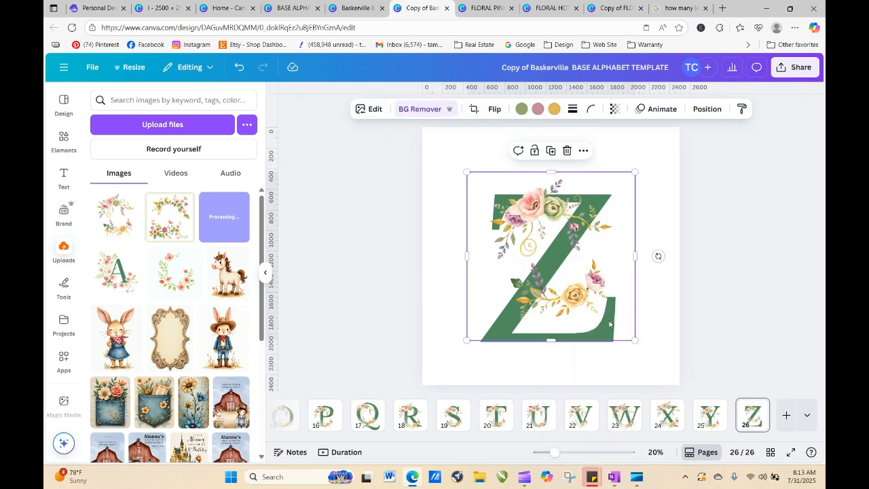
drag(634, 340, 588, 334)
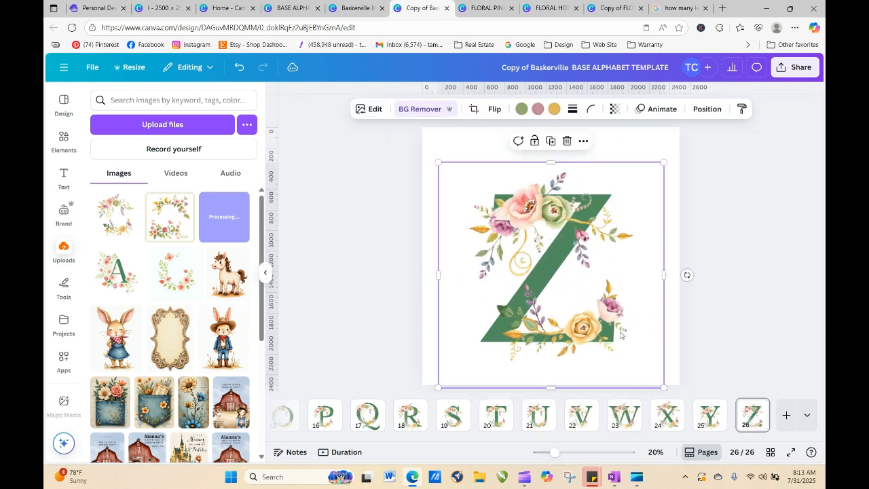
click(720, 303)
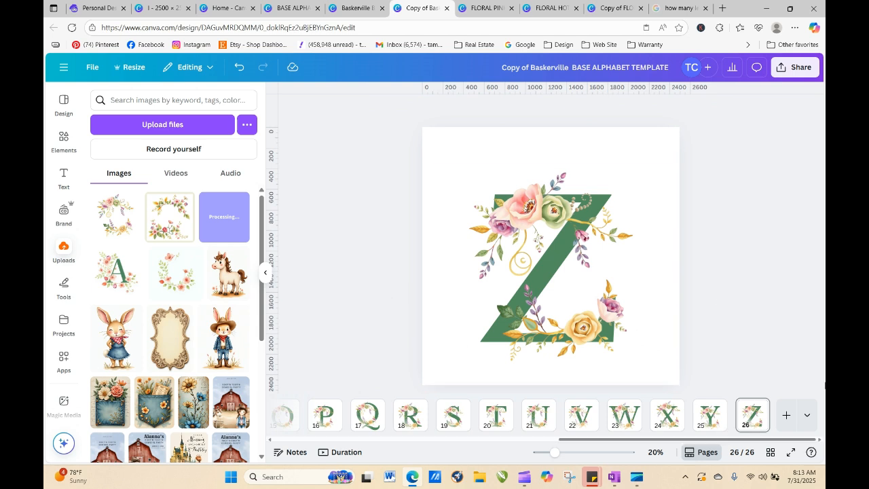
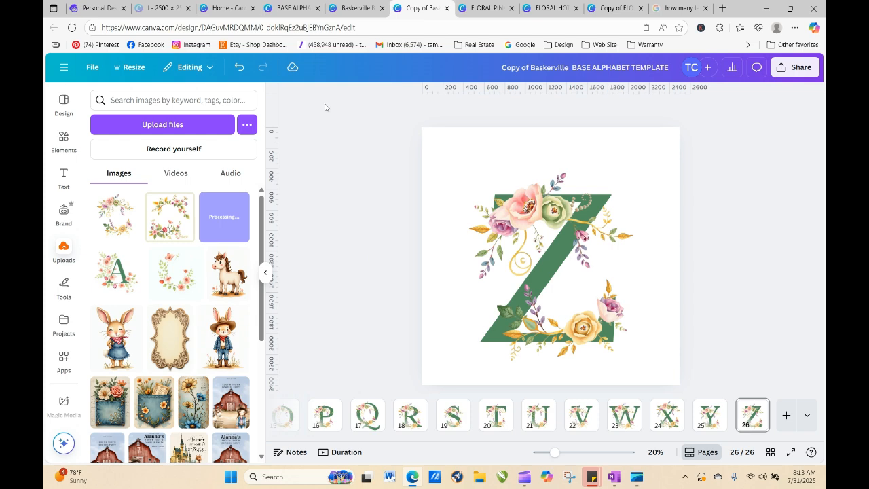
- Switch to Artistly and look through the personal designs for another floral design to reuse
click(224, 11)
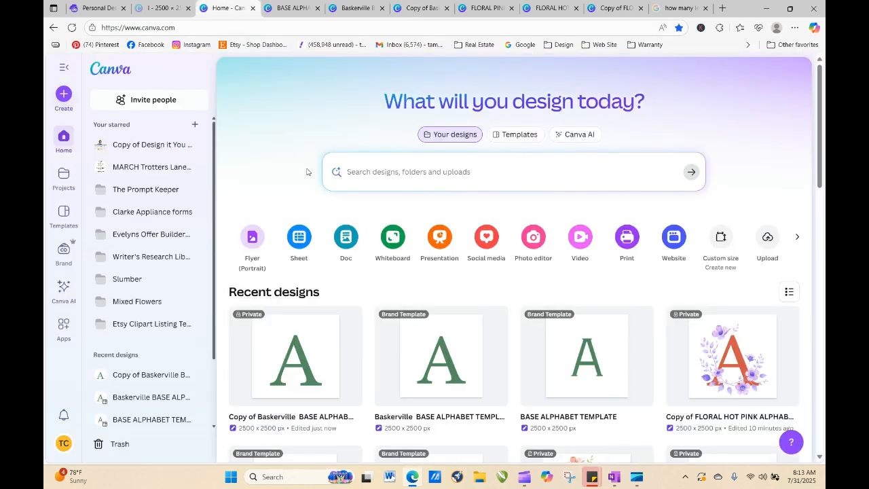
click(95, 10)
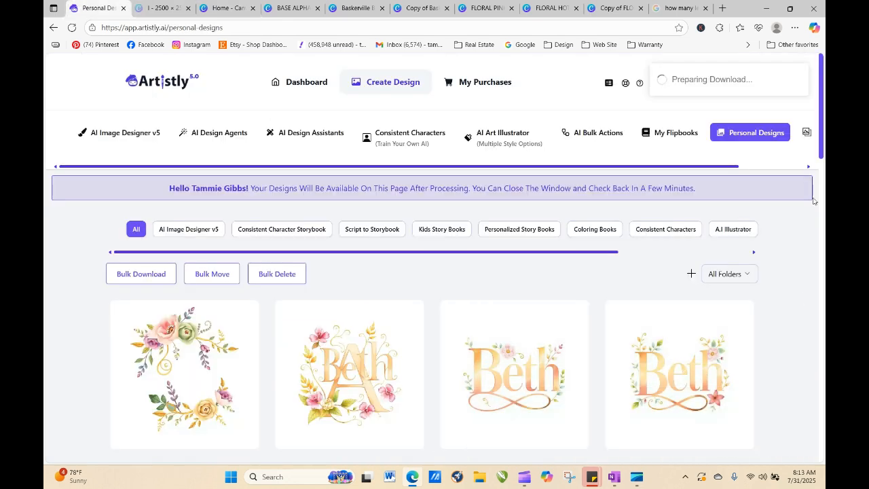
drag(823, 121, 822, 224)
mouse_move(651, 161)
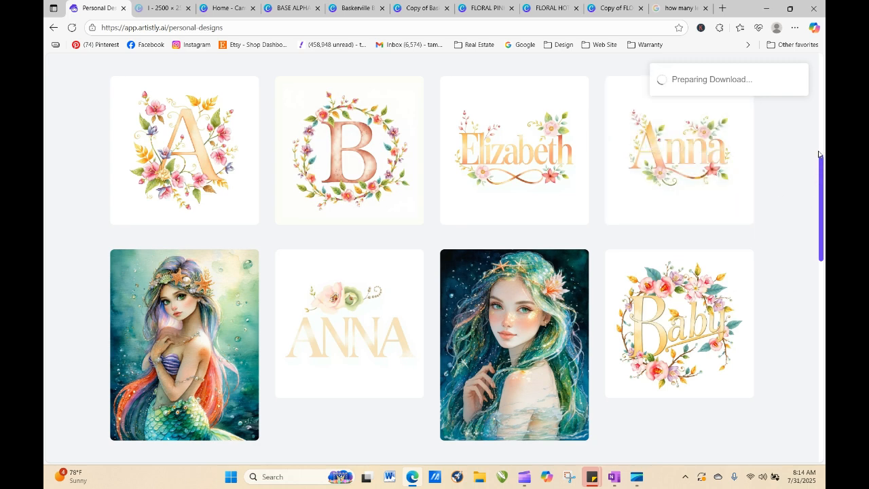
drag(822, 252, 819, 192)
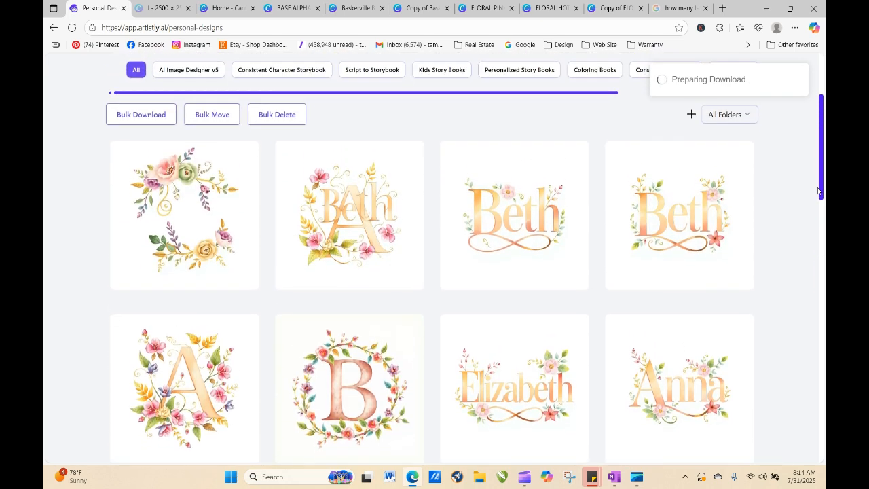
mouse_move(609, 388)
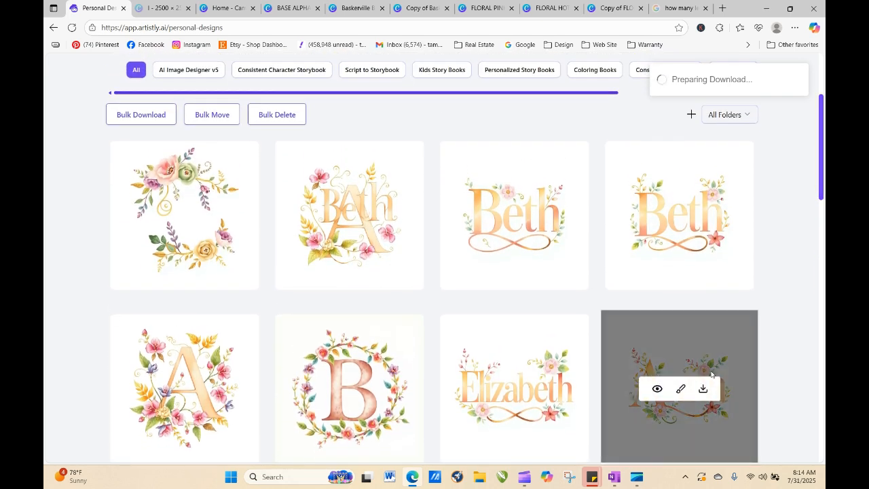
mouse_move(670, 229)
mouse_move(749, 358)
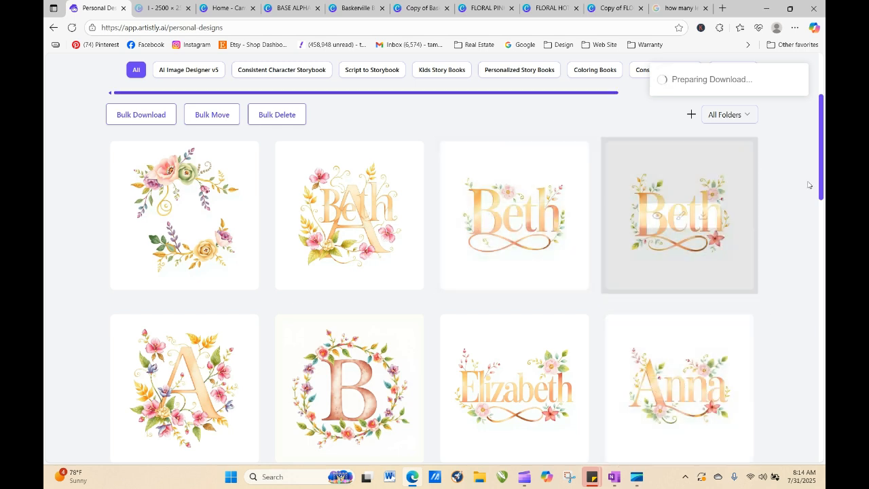
scroll(821, 193, up, 2)
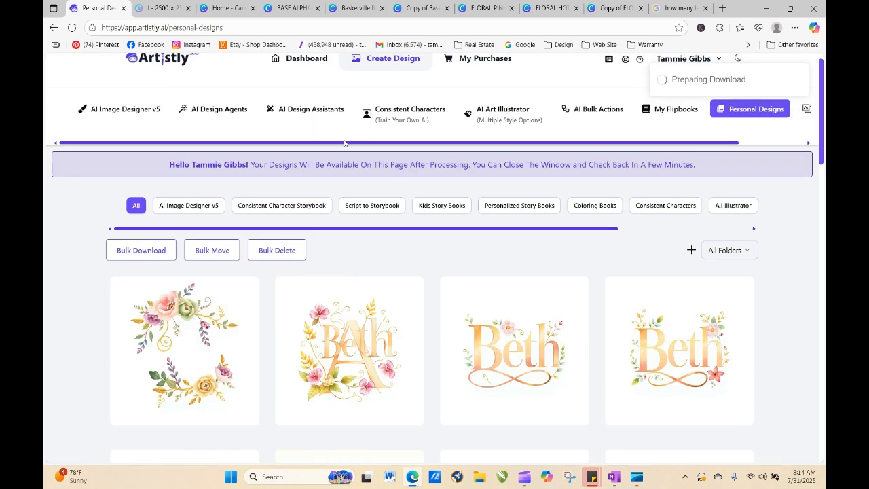
- Open the Human Stylizer among the AI Design Assistants and choose the floral "Anna" design from the media library
click(290, 110)
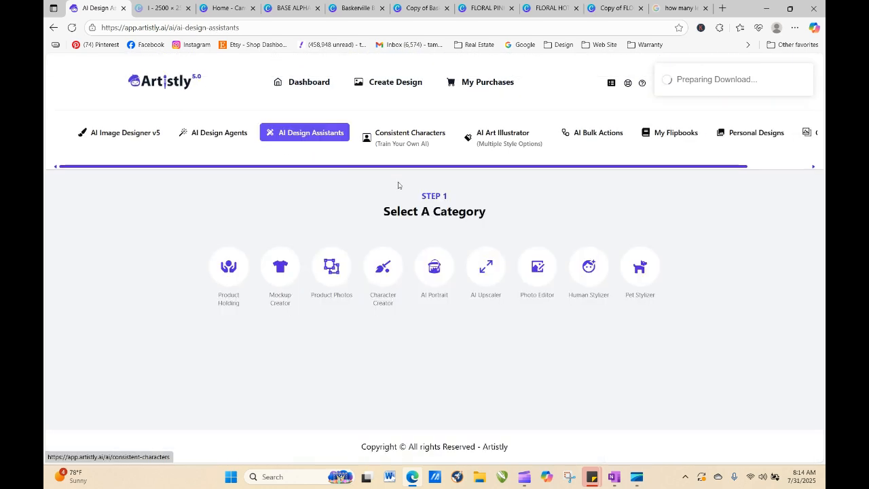
click(594, 276)
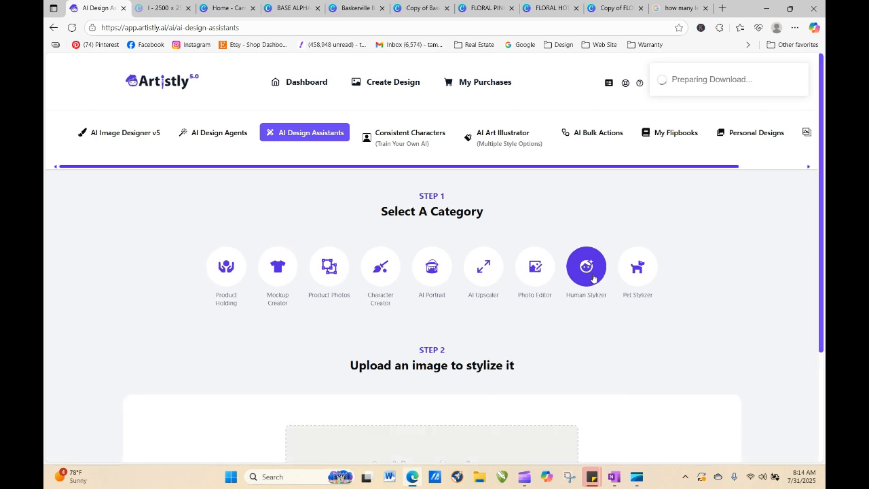
scroll(592, 277, down, 2)
click(441, 384)
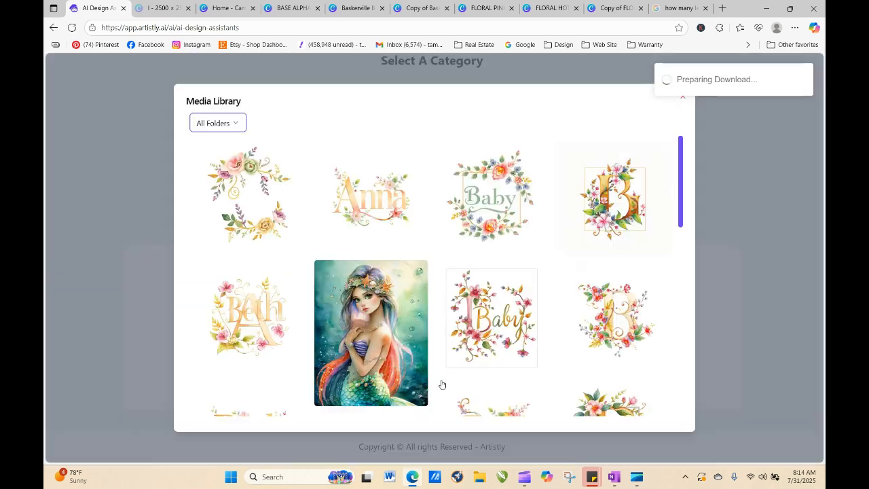
click(384, 202)
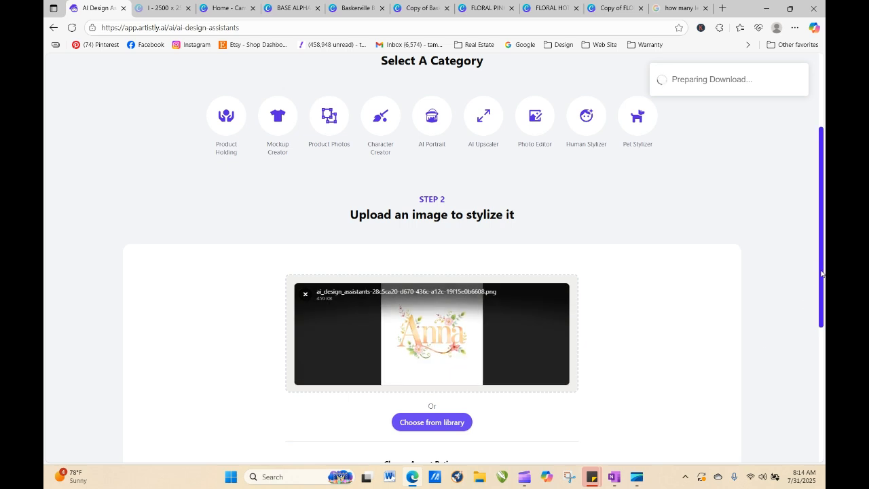
- Try to strip the lettering from the design by stylizing the image with the prompt Remove "Anna"
scroll(502, 339, down, 4)
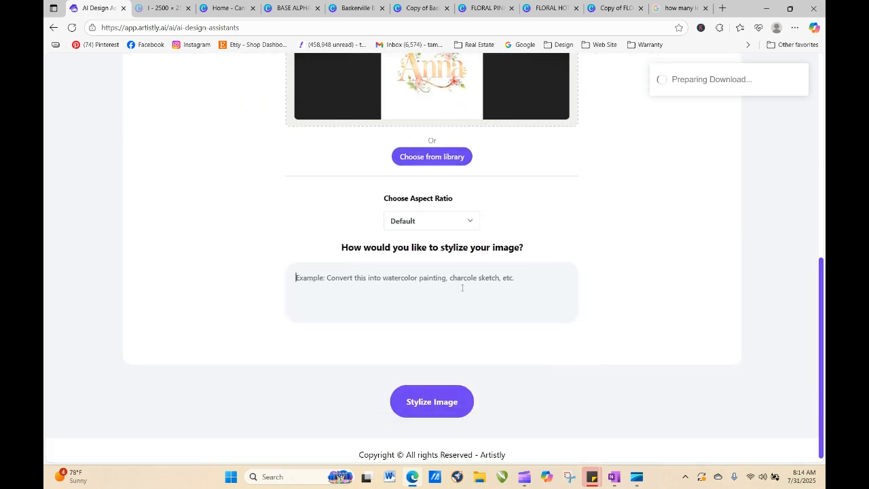
text(Remove "Anna)
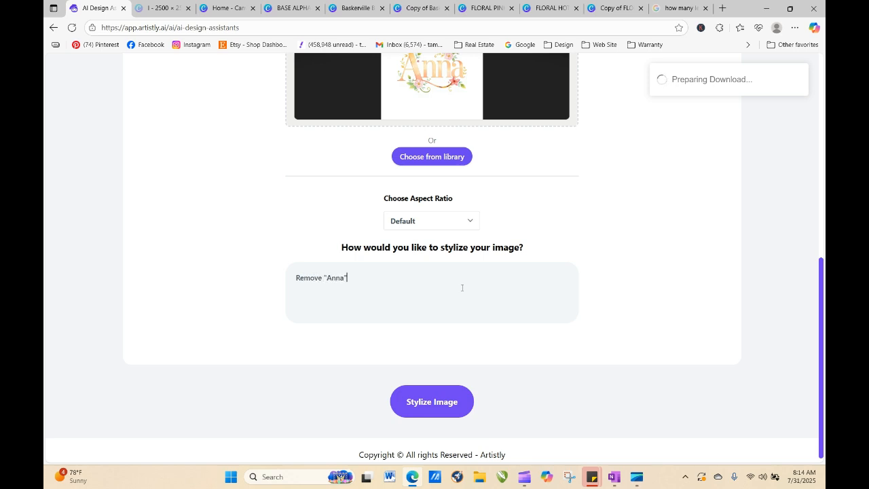
click(458, 401)
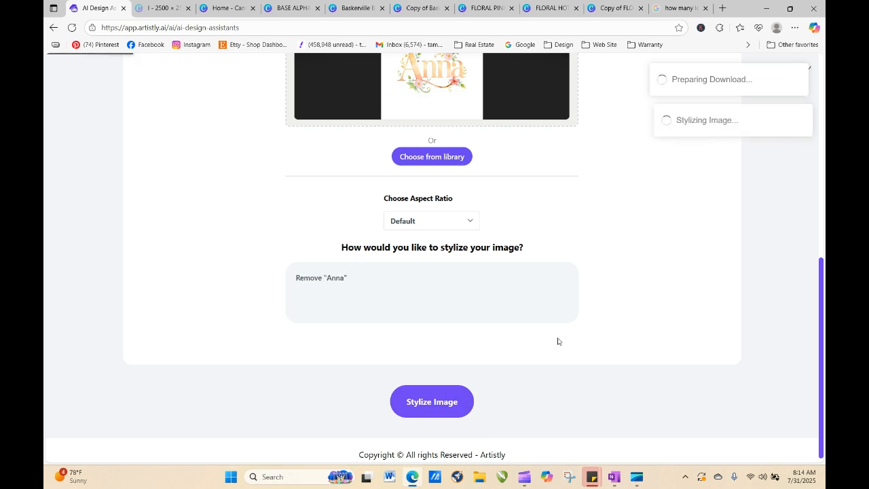
- Refresh the personal designs and inspect the newly stylized image in its detail view
mouse_move(369, 422)
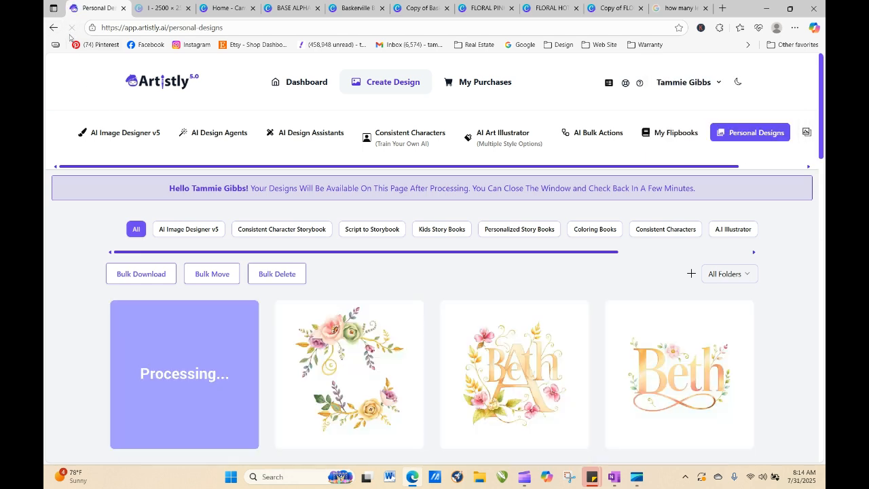
click(71, 29)
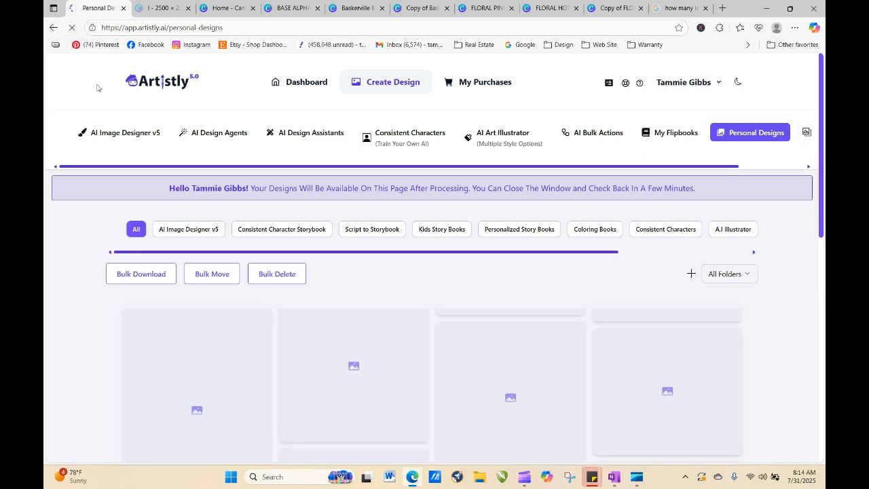
mouse_move(176, 317)
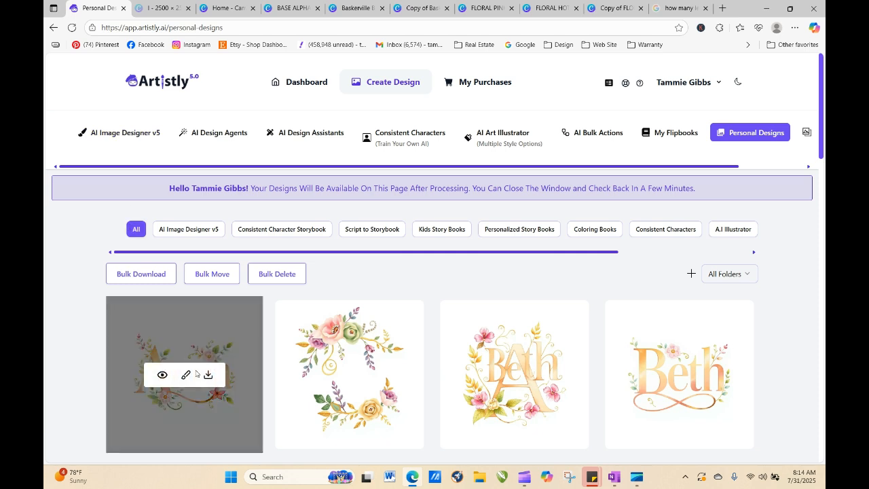
click(163, 376)
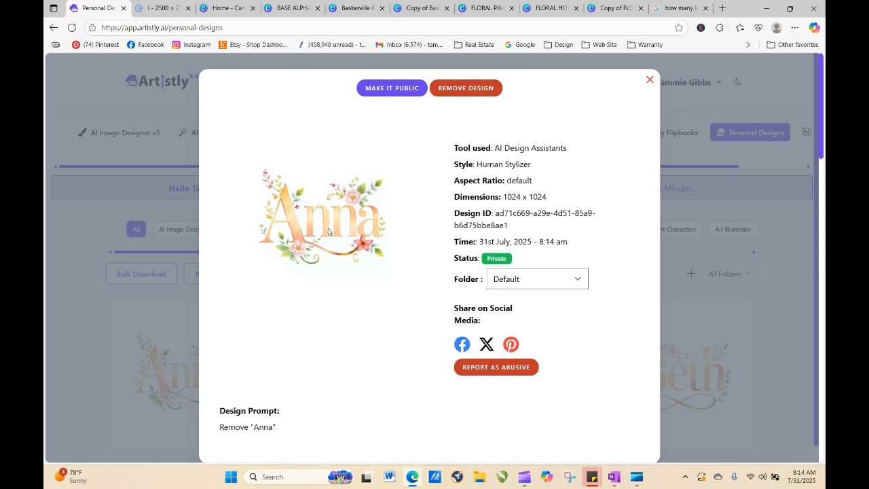
click(649, 81)
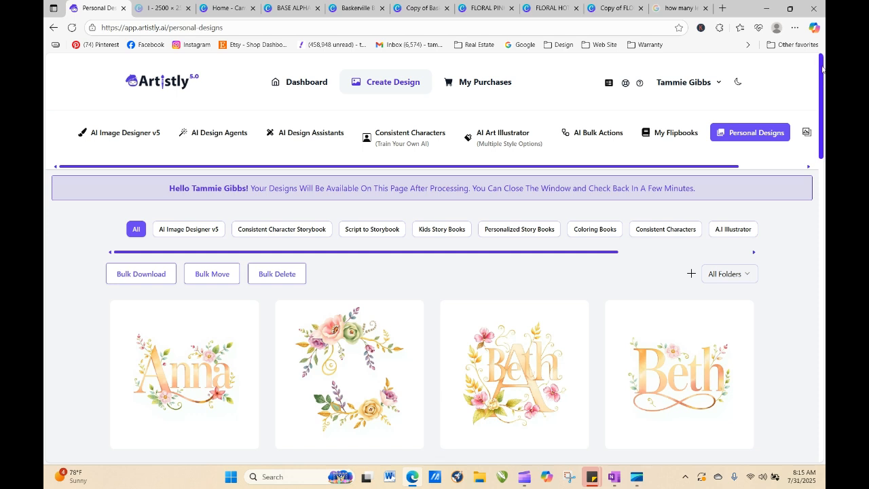
- Open the Photo Editor among the AI Design Assistants and choose the floral "Anna" design from the media library
click(336, 133)
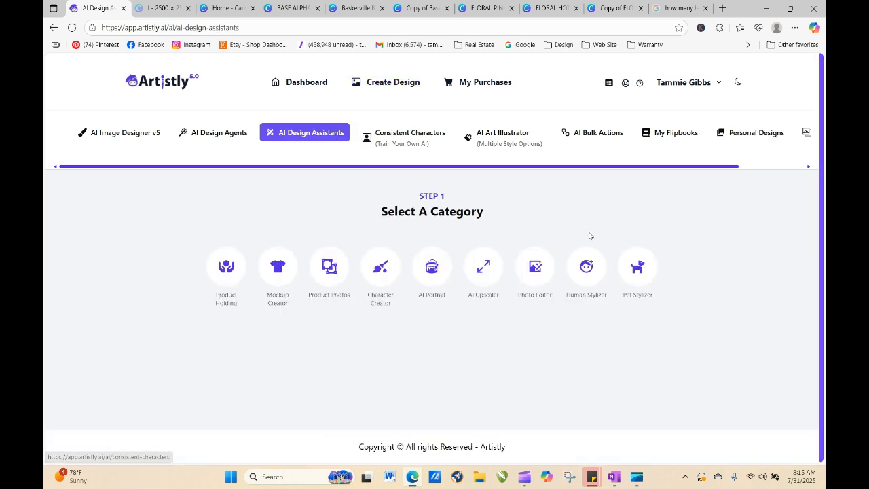
click(588, 275)
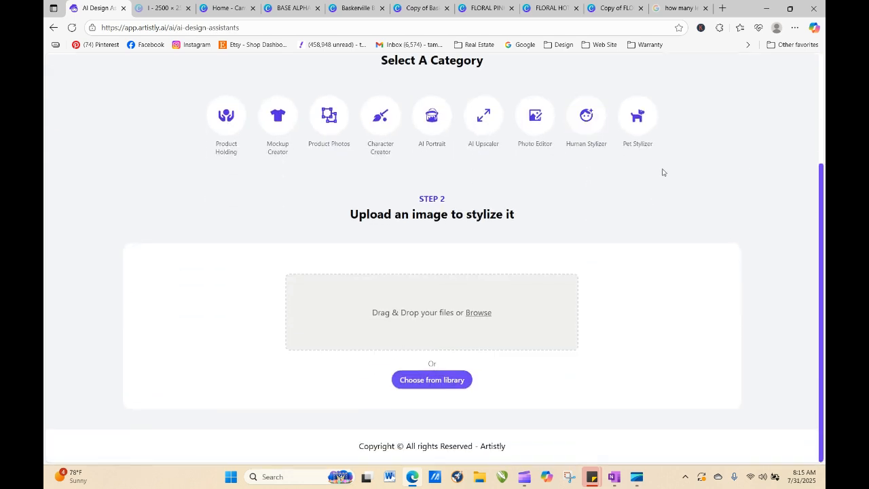
click(535, 126)
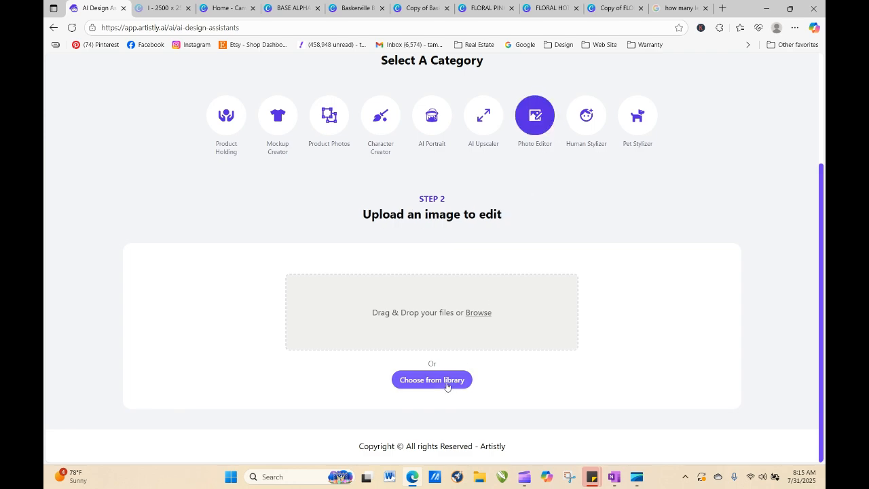
click(416, 381)
click(255, 213)
- Generate an edit of the design with the prompt "Remove the word Anna" and refresh the personal designs
scroll(511, 258, down, 4)
text(Remove the wor)
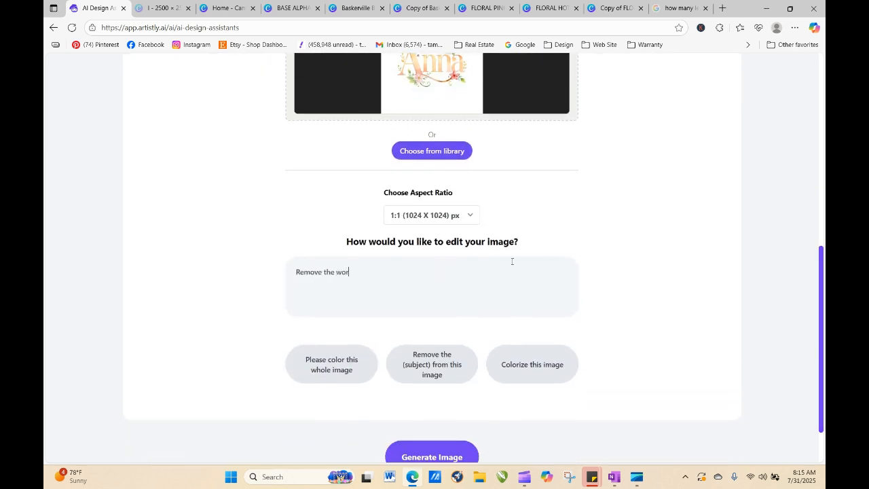
text(d Anna)
click(448, 456)
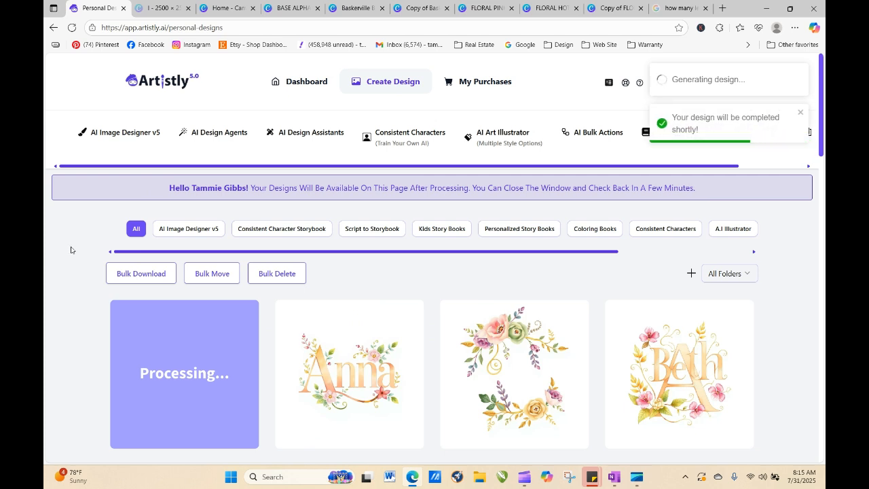
click(72, 27)
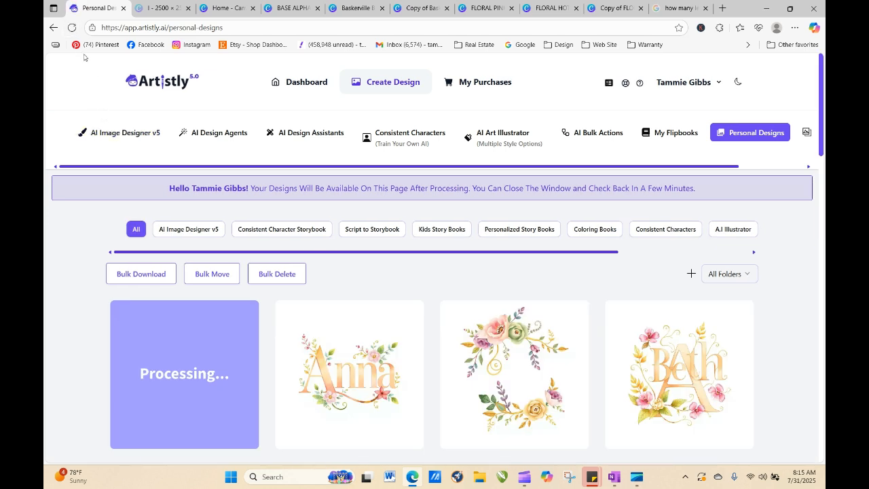
click(71, 28)
- Switch to File Explorer to find the AI Artists Playbook PDF among the recent files
mouse_move(480, 414)
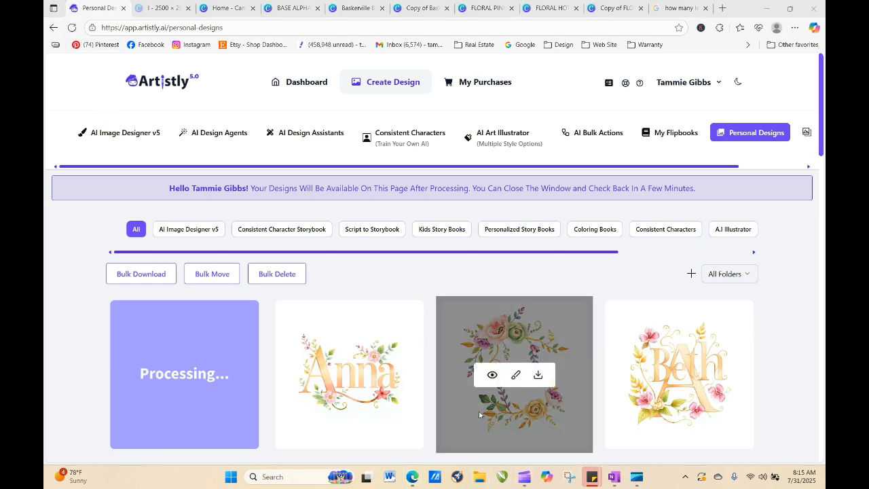
click(480, 482)
click(479, 482)
click(480, 481)
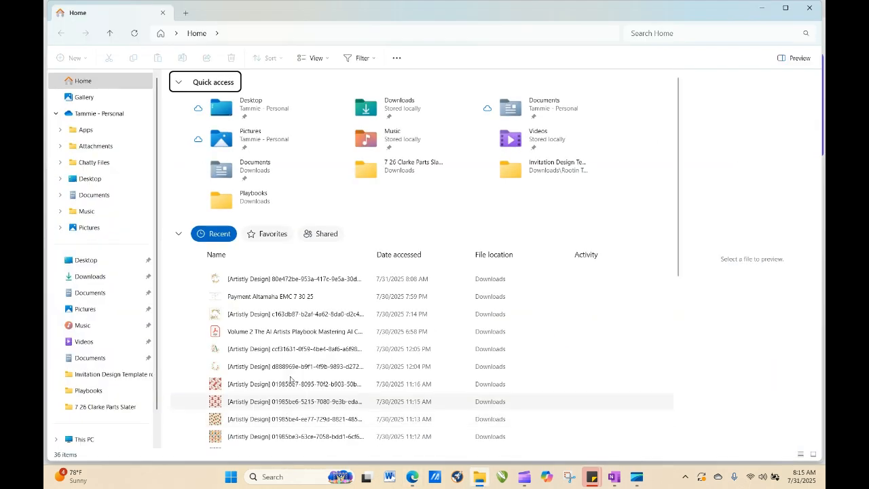
click(258, 333)
double_click(256, 335)
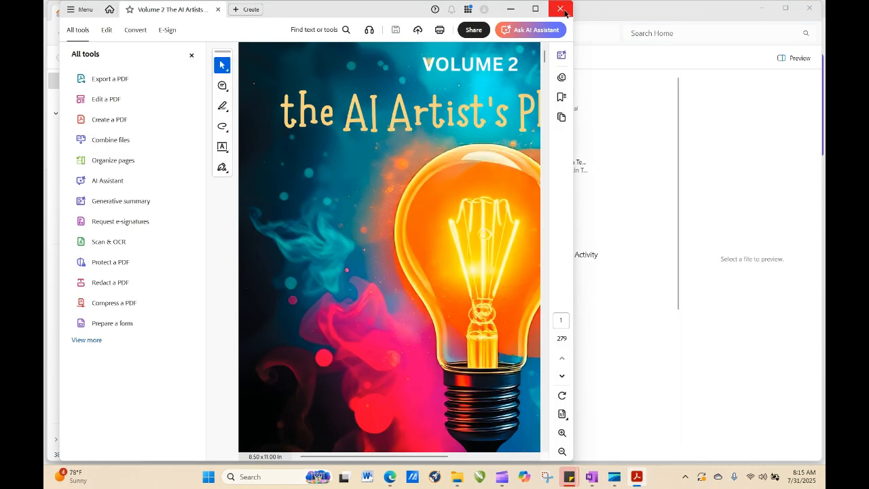
click(560, 9)
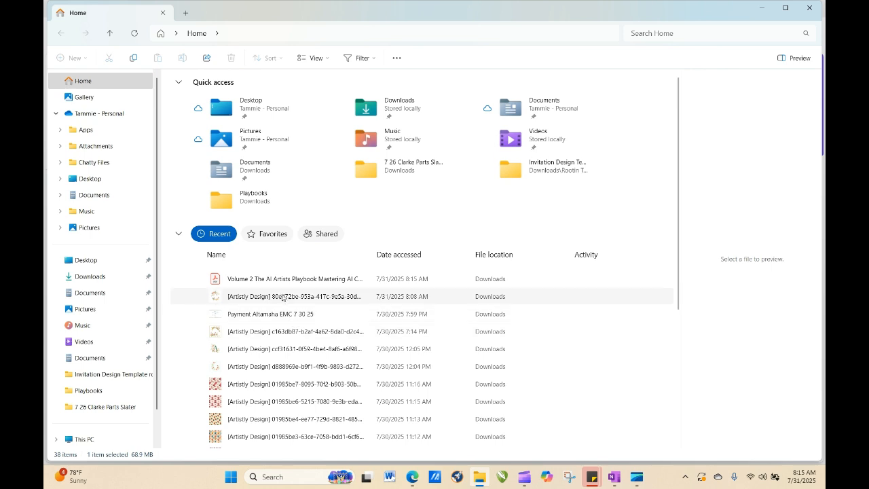
- Open the Volume 2 The AI Artists Playbook PDF from the recent files in Microsoft Edge
click(280, 280)
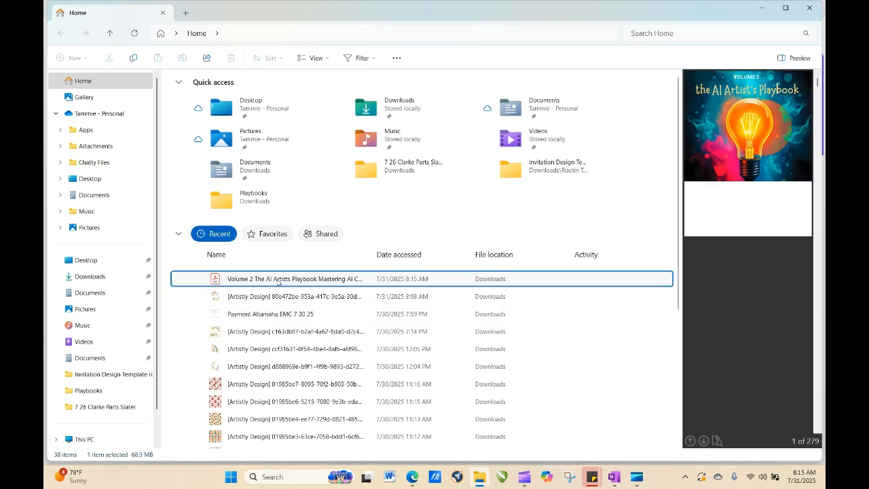
right_click(334, 274)
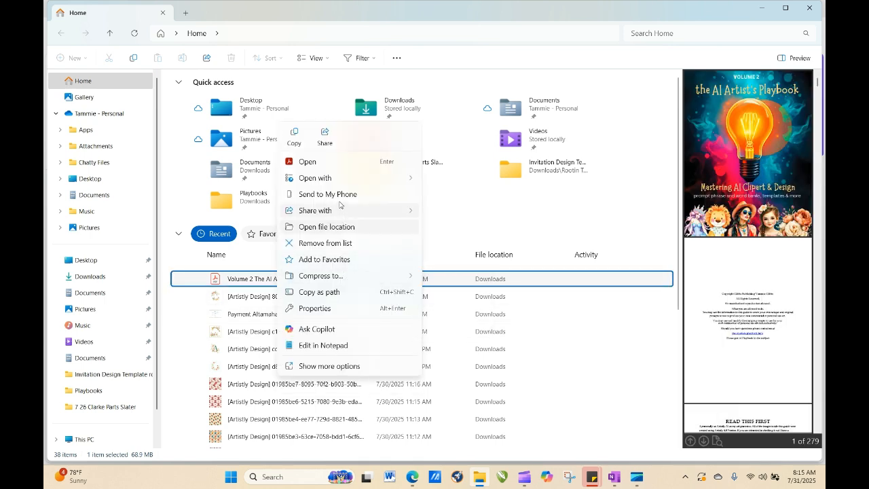
mouse_move(337, 183)
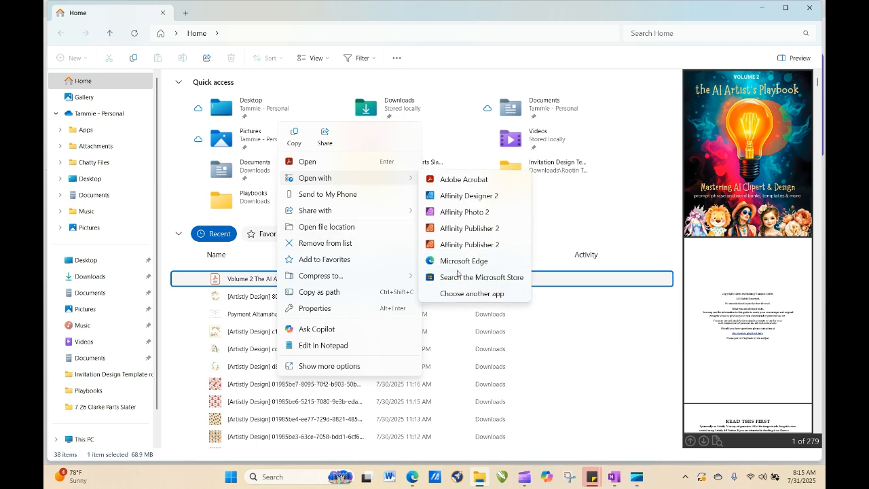
click(458, 263)
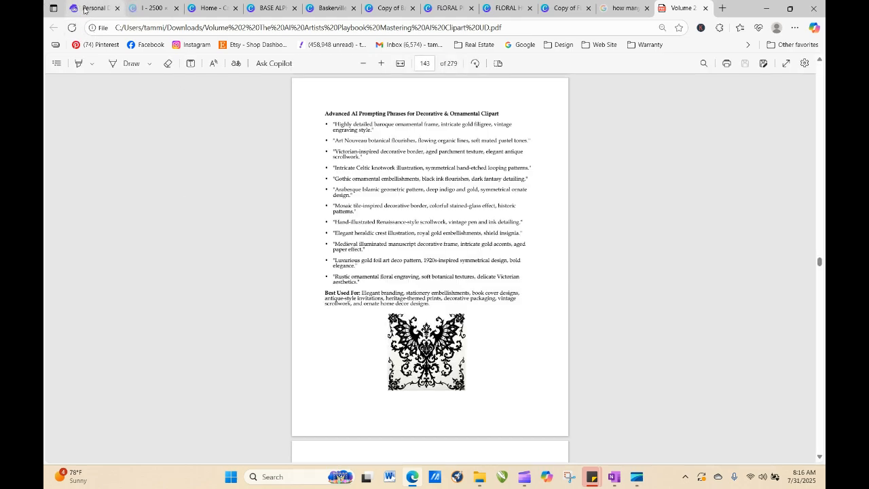
- Return to Artistly and refresh the personal designs to check on the photo edit being processed
click(84, 10)
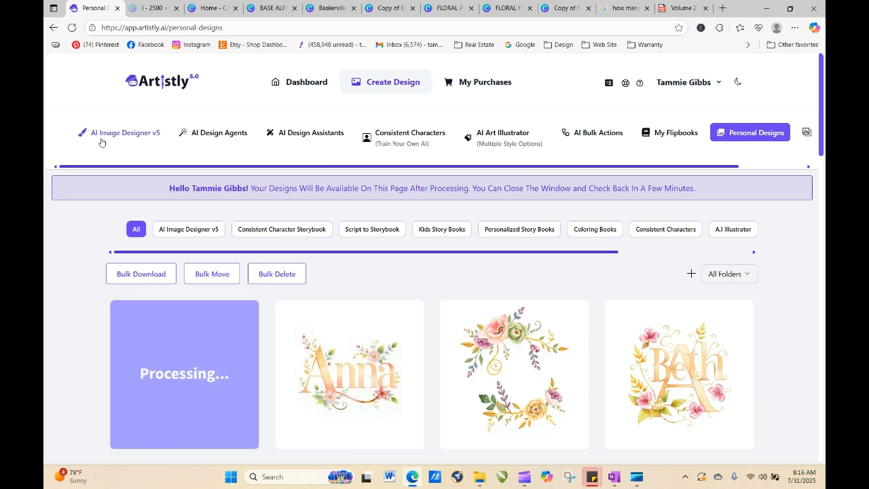
click(72, 27)
click(72, 30)
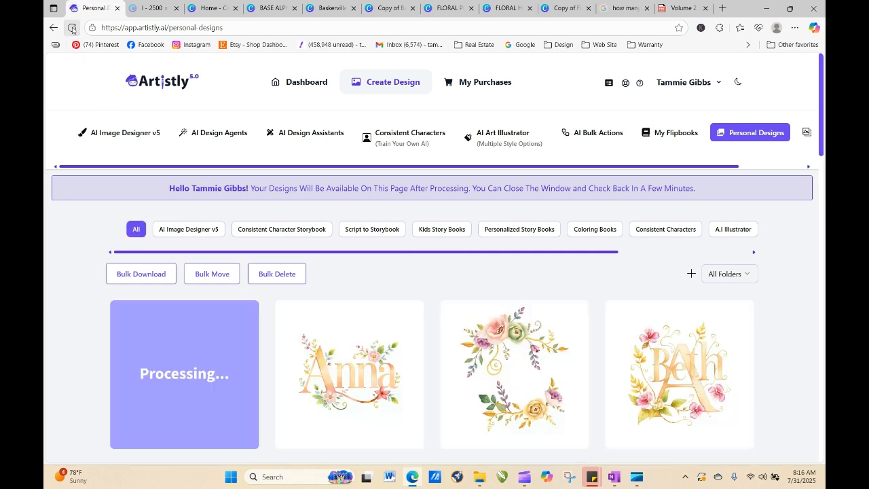
click(72, 28)
click(72, 29)
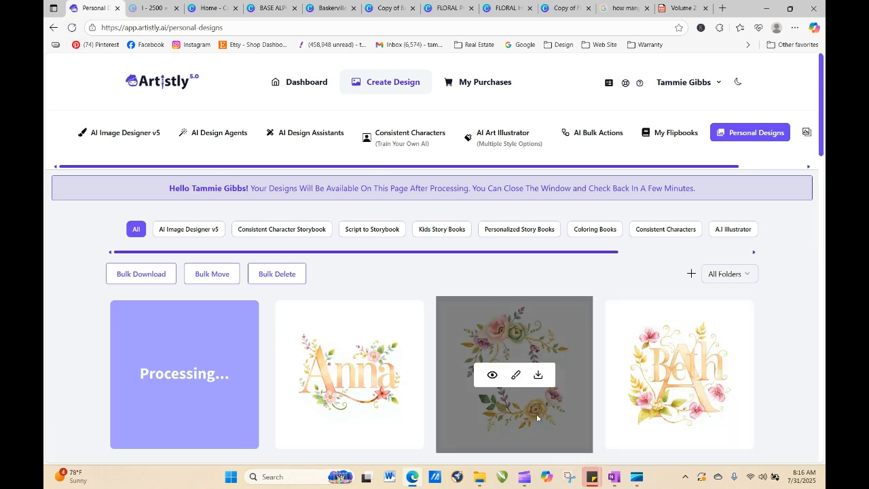
- Find the older letter B design with red flowers in the personal designs and load its prompt for regeneration
mouse_move(659, 332)
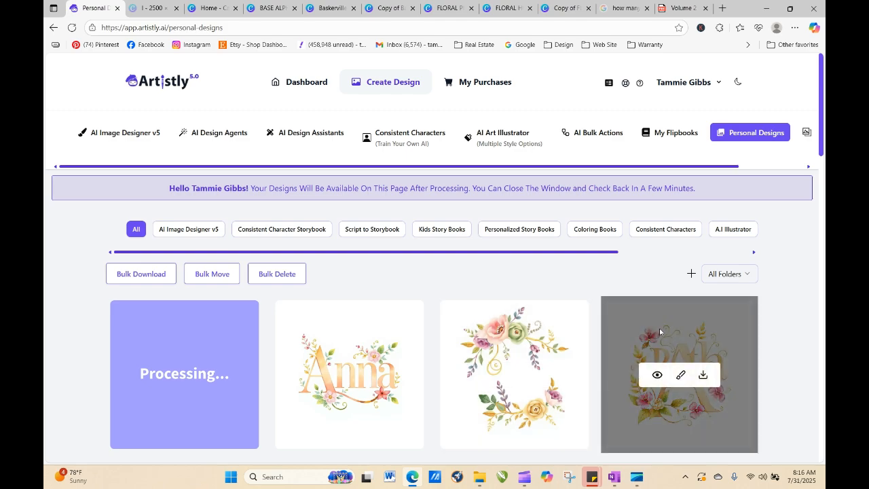
drag(822, 139, 823, 444)
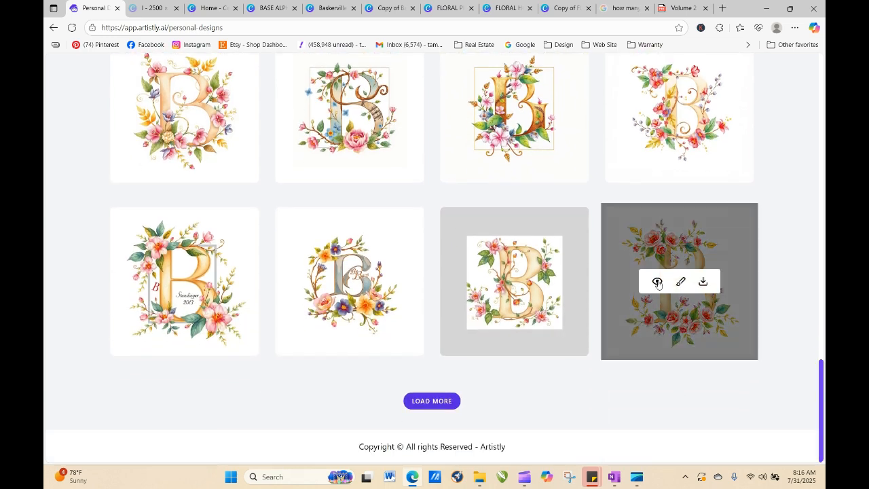
click(657, 282)
click(322, 88)
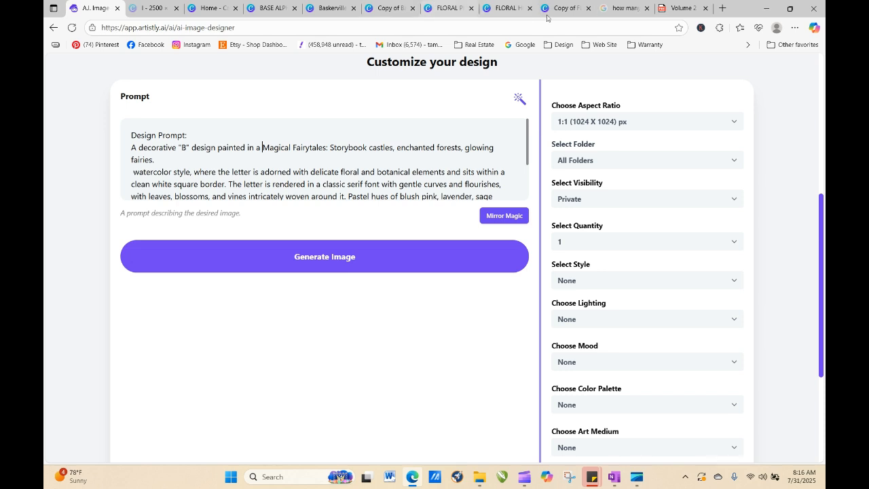
- Switch to the playbook PDF and go to the contents on page 6
click(681, 9)
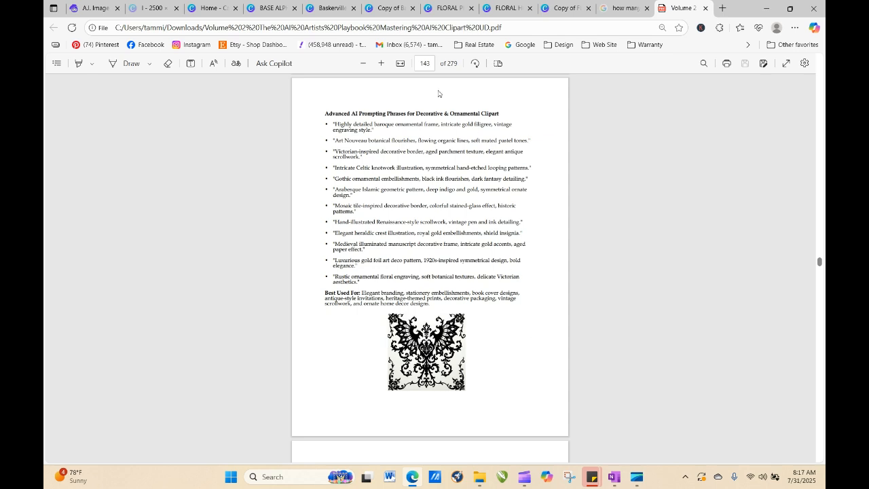
click(430, 61)
text(6)
click(683, 210)
click(425, 63)
text(6)
key(Return)
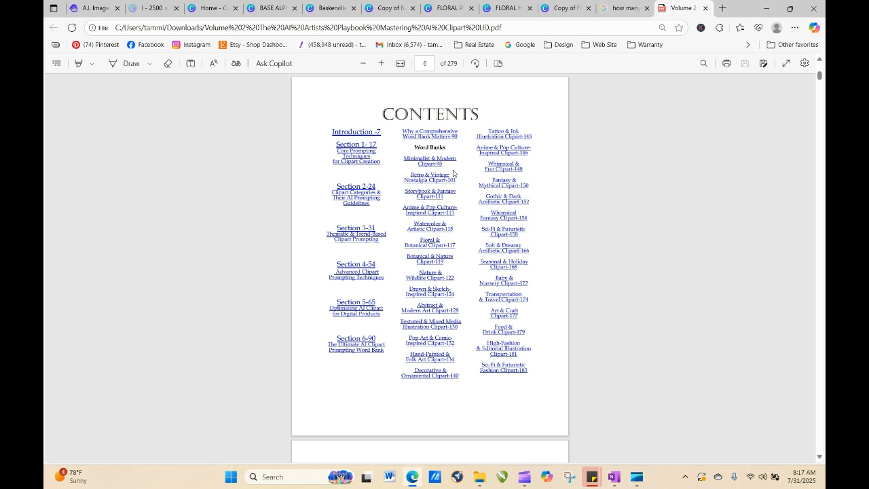
- Go to the Nature & Wildlife Clipart word bank and copy the phrase "Botanical Illustrations: Delicate plant studies, leaves, and floral elements"
click(435, 278)
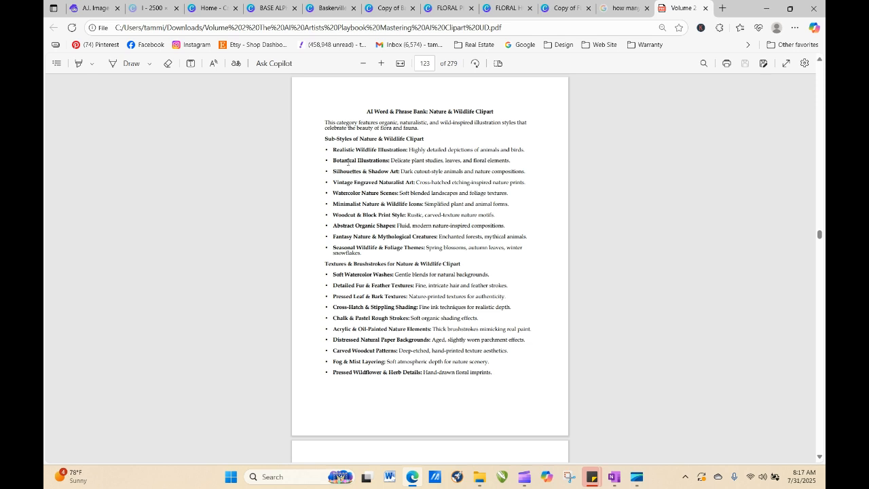
drag(333, 160, 496, 164)
right_click(497, 164)
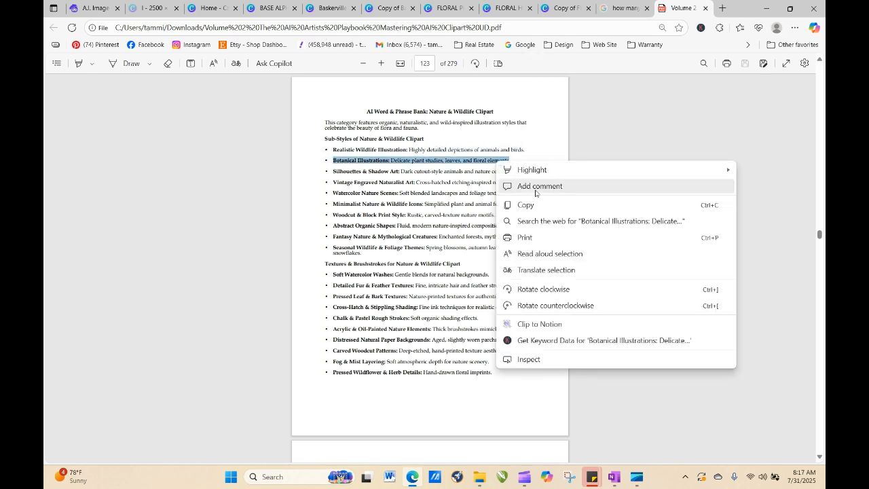
click(533, 208)
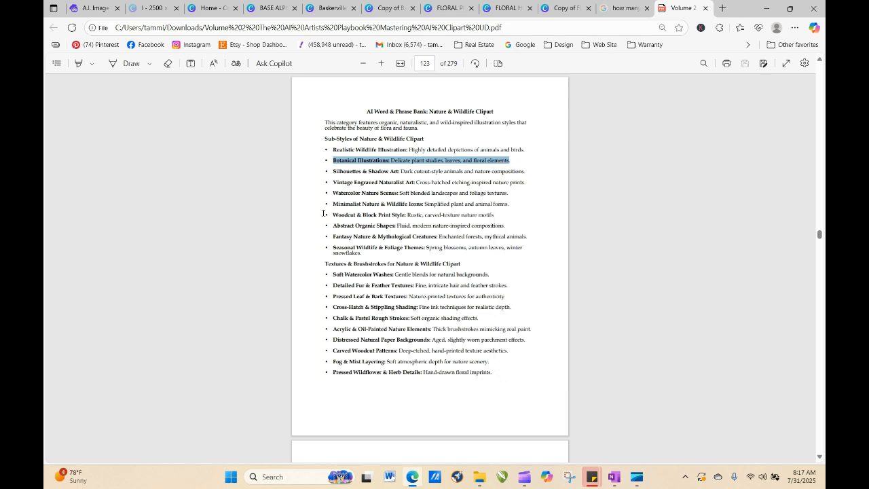
- In Artistly, replace the Magical Fairytales phrase in the prompt with the copied Botanical Illustrations phrase and generate the image
click(95, 8)
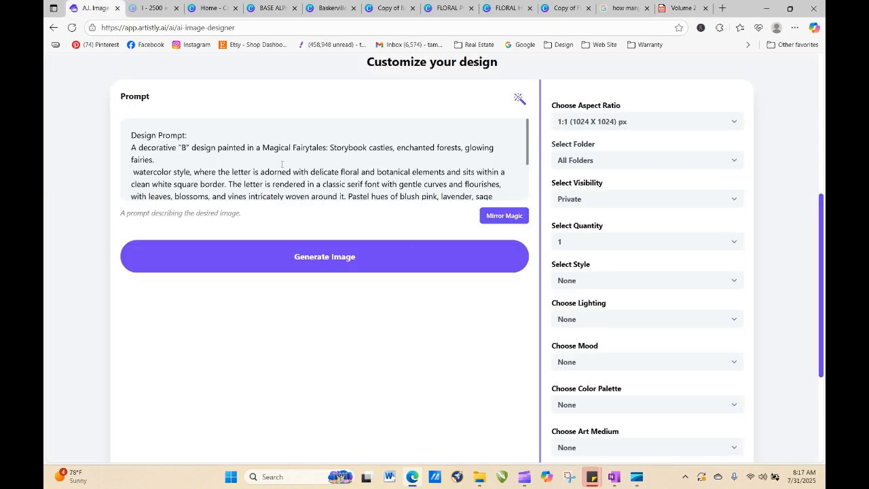
drag(264, 147, 273, 158)
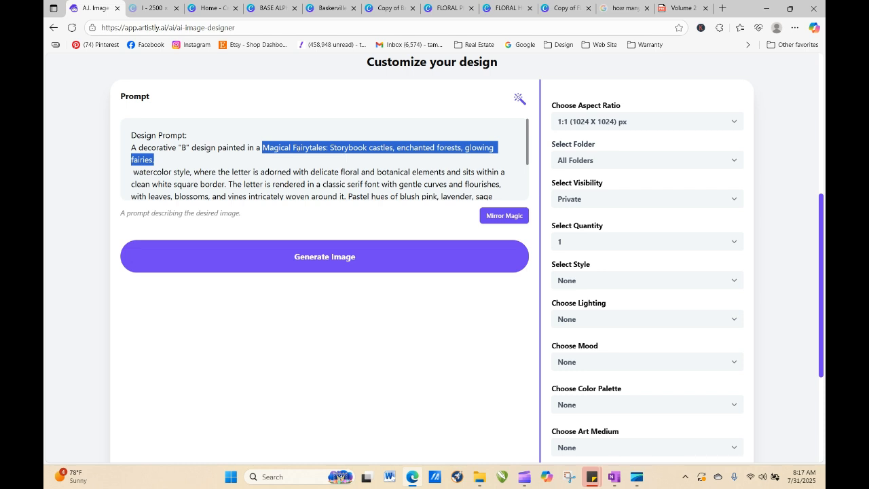
right_click(297, 150)
click(343, 244)
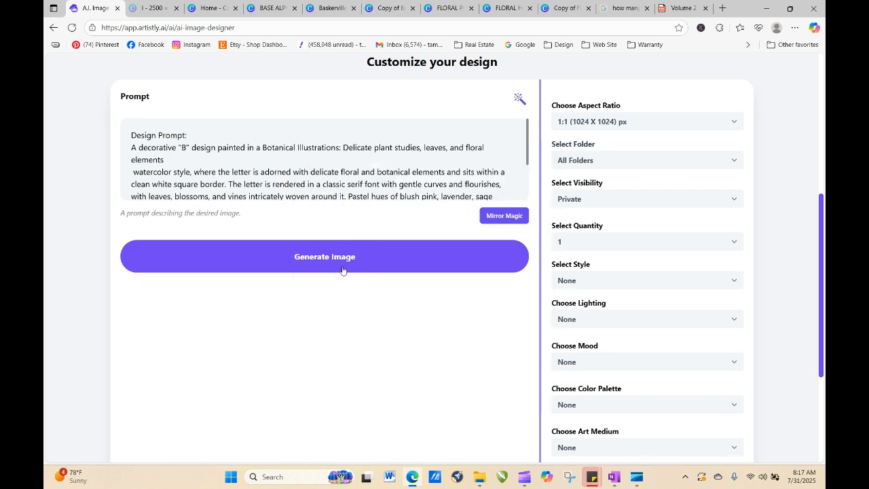
click(340, 269)
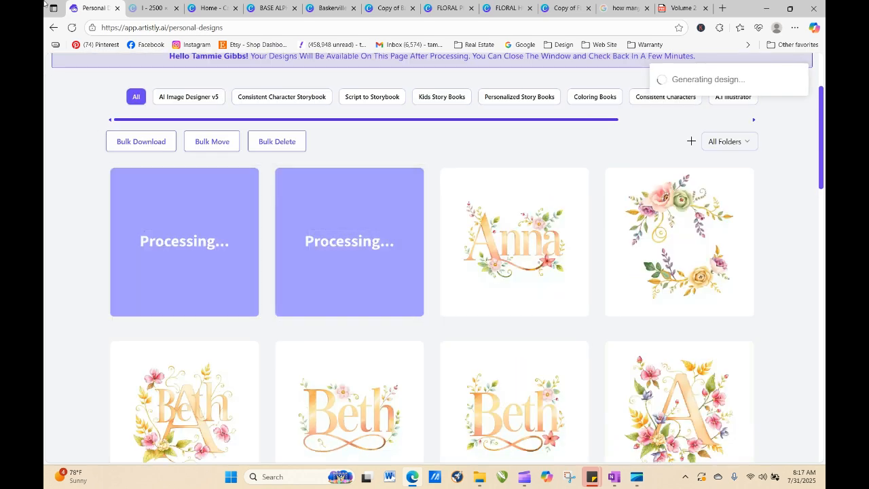
- Refresh the personal designs and inspect the details of the pending "Remove the word Anna" edit
click(71, 28)
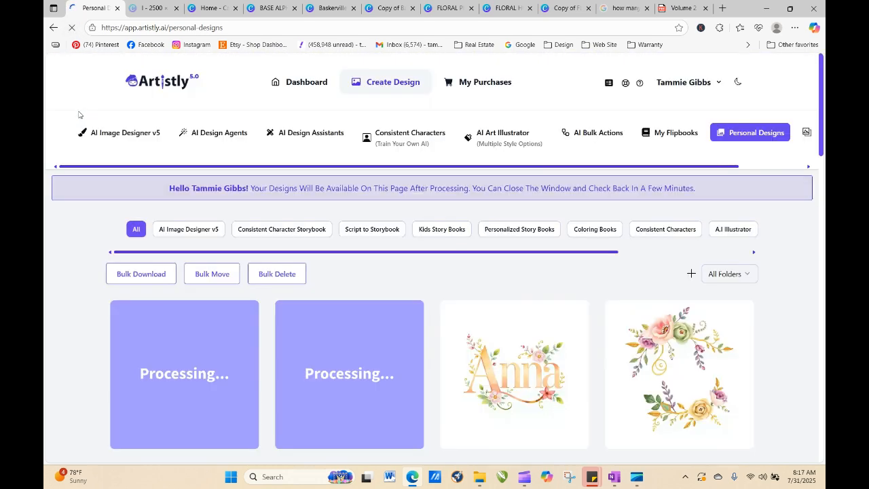
click(72, 28)
mouse_move(315, 357)
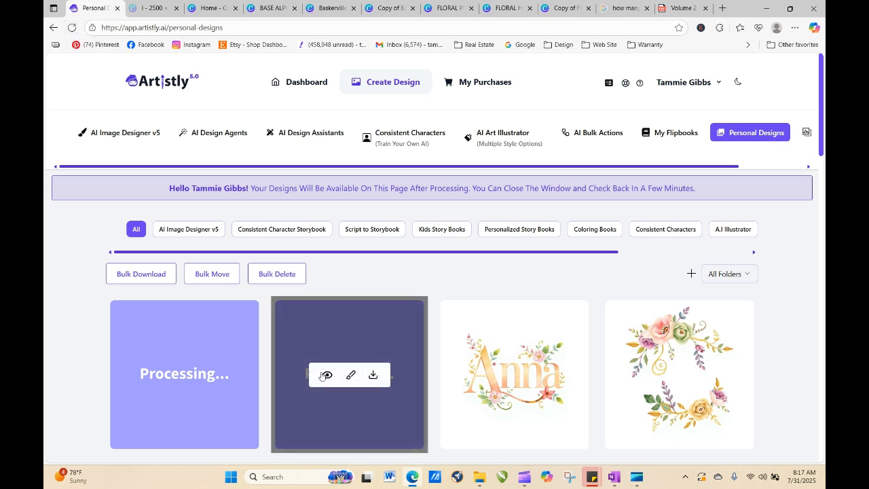
click(323, 376)
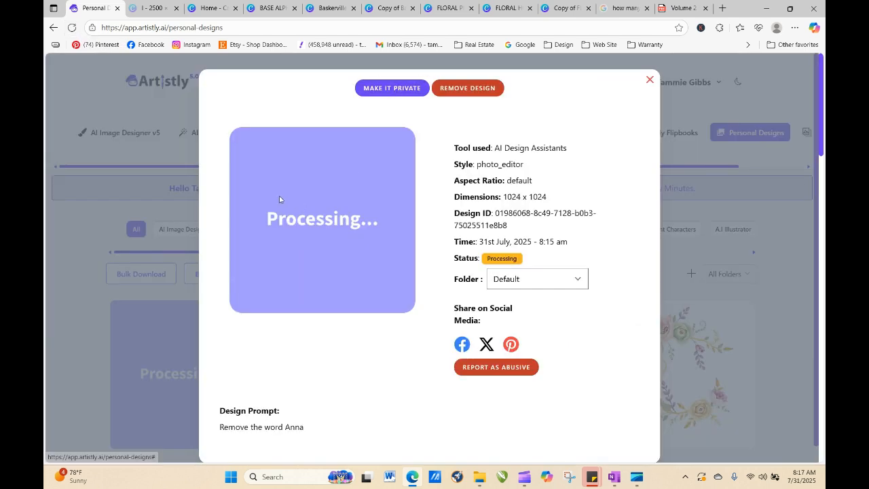
click(650, 81)
- Load the pending botanical "B" design's prompt for re-generation, and bring up the contents on page 6 of the playbook PDF
click(162, 375)
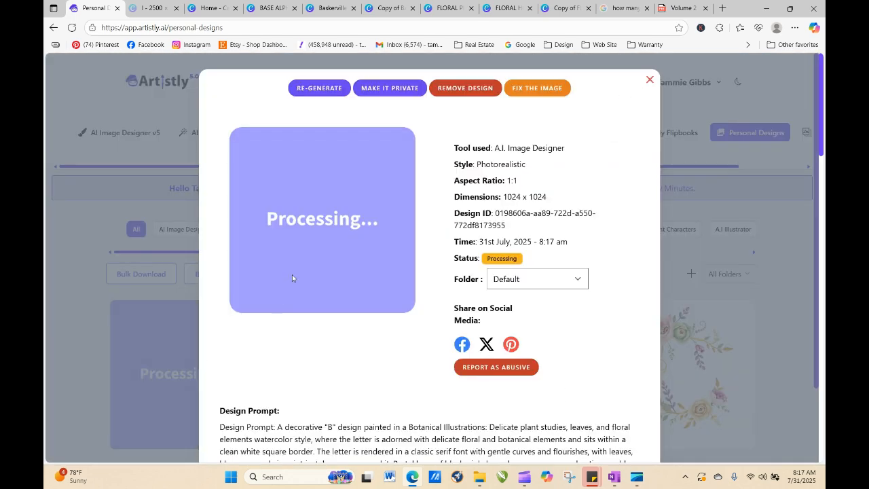
click(317, 89)
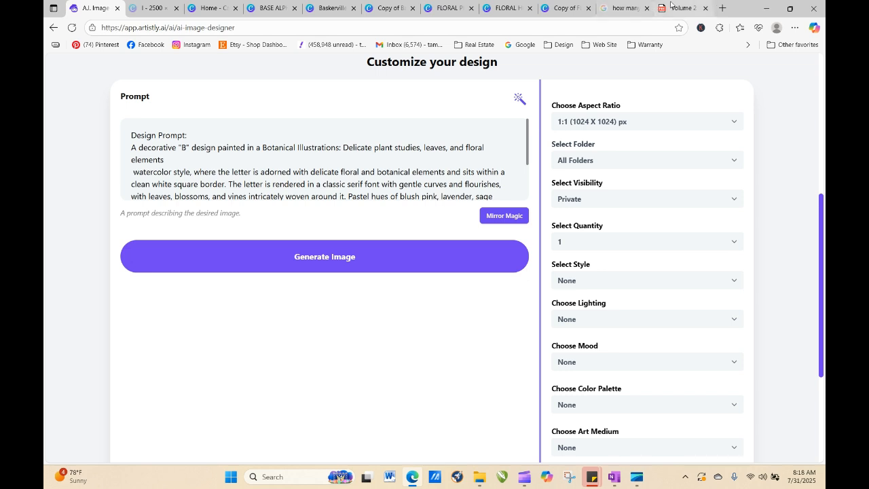
click(682, 8)
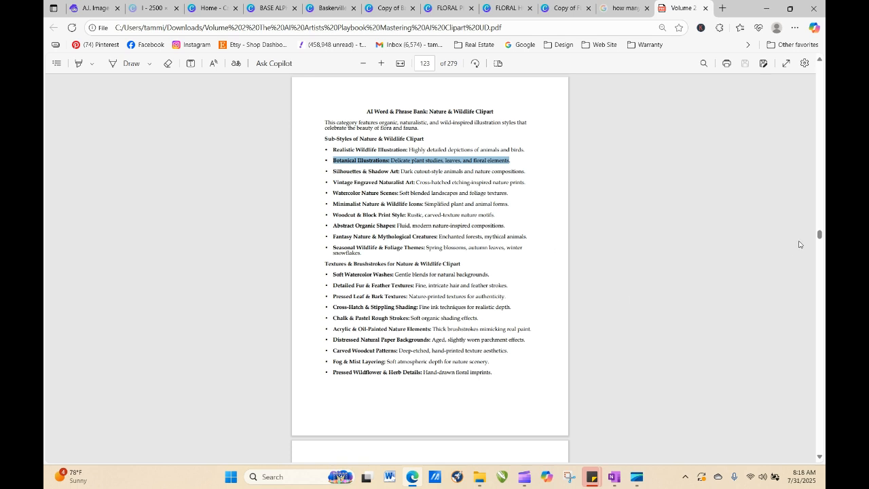
click(433, 63)
text(6)
key(Return)
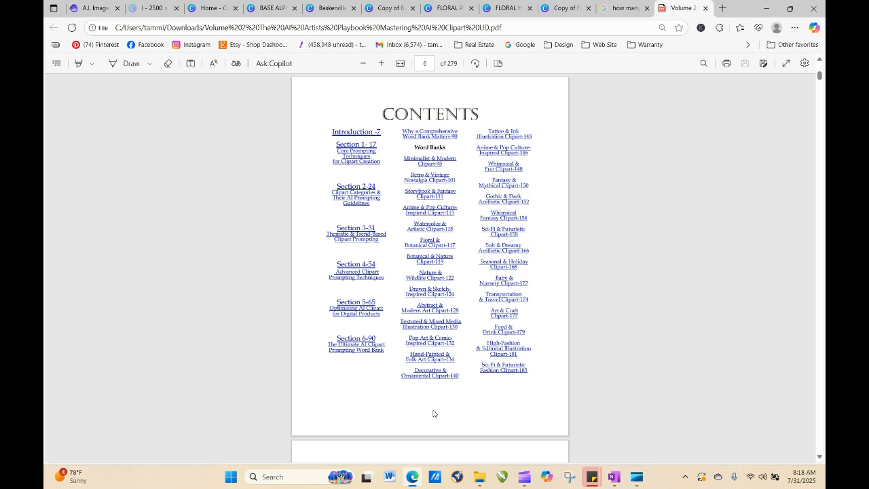
- Go to the Decorative & Ornamental Clipart word bank and copy "Baroque & Rococo Flourishes: Ornate swirls, floral patterns, intricate embellishments"
click(429, 375)
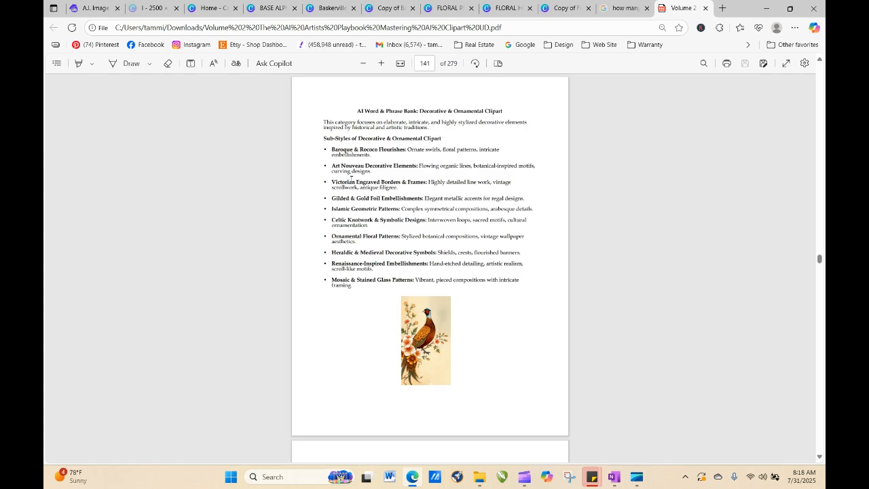
drag(332, 149, 370, 156)
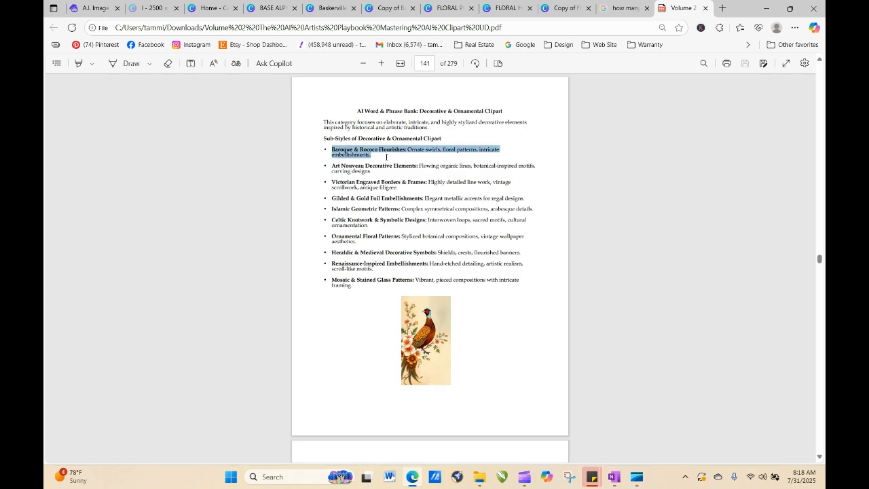
right_click(368, 158)
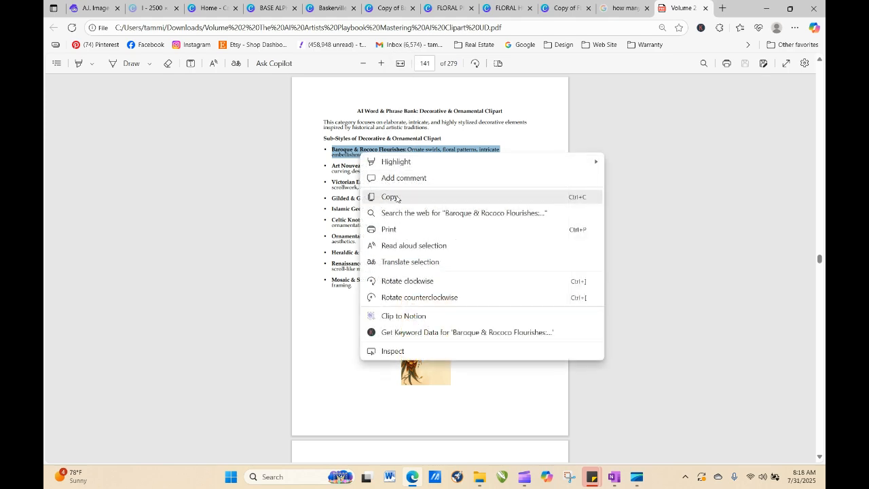
click(370, 197)
- In Artistly, replace the Botanical Illustrations phrase in the prompt with the copied Baroque & Rococo Flourishes phrase and generate the image
click(91, 9)
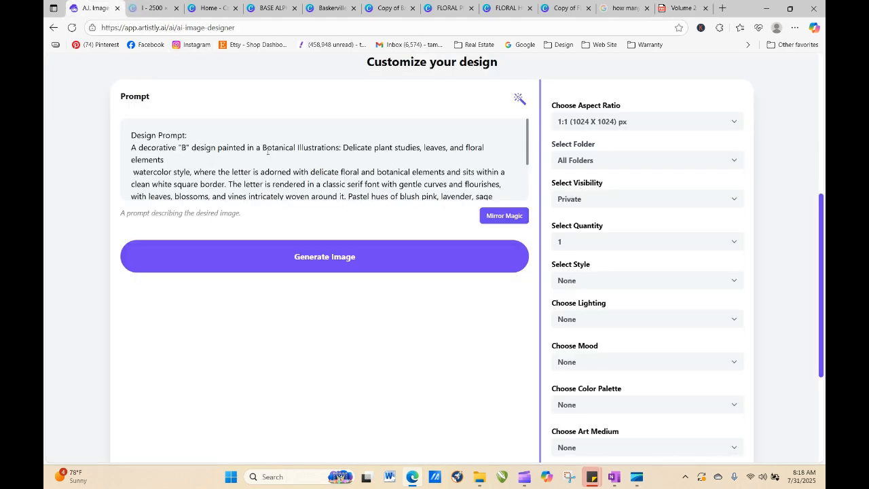
drag(262, 147, 272, 156)
right_click(314, 140)
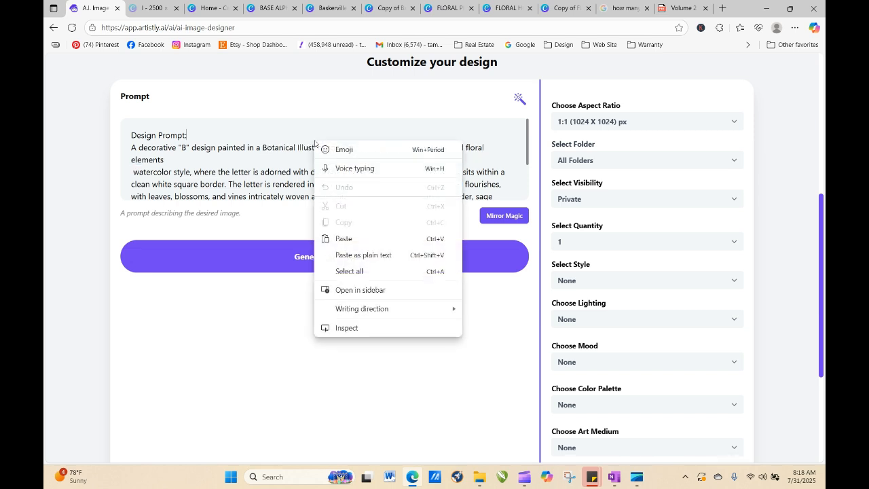
click(275, 158)
drag(264, 148, 294, 158)
right_click(296, 154)
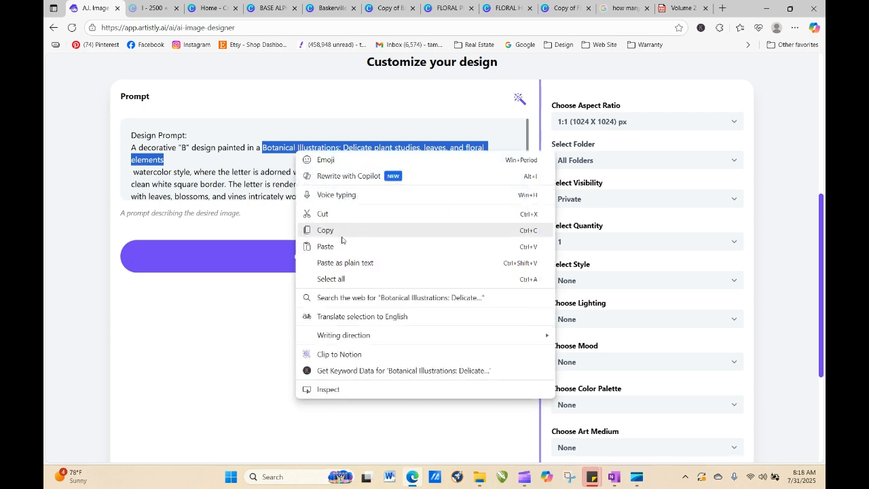
click(343, 247)
click(344, 262)
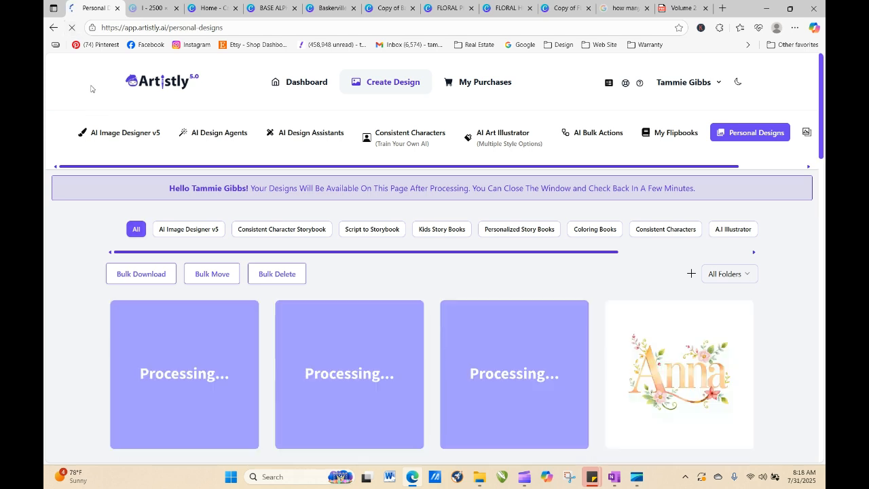
- Refresh the personal designs to check on the designs still being processed
click(72, 28)
click(72, 28)
click(72, 28)
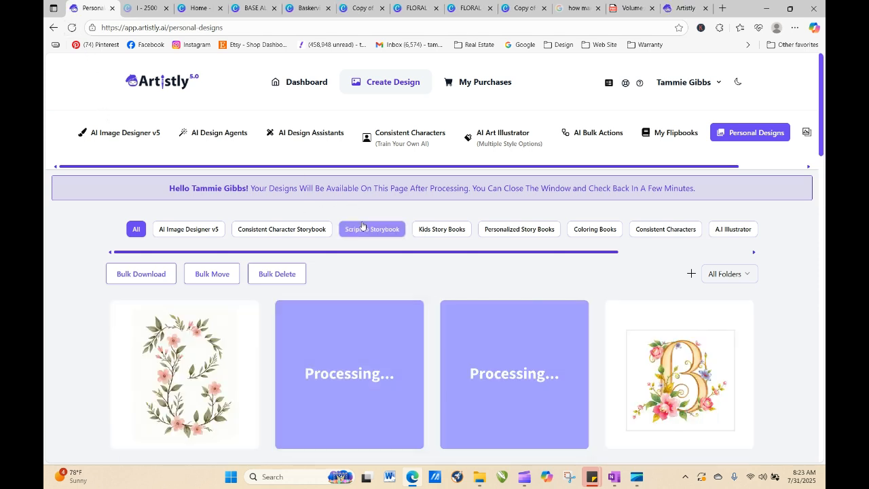
click(72, 28)
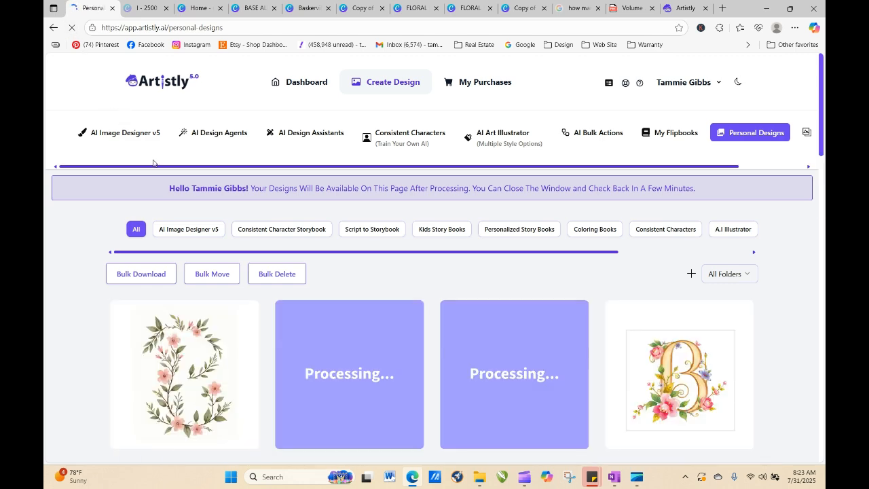
- Switch to the Artistly editor, return to the dashboard, and reopen the recent project "My Project" through the design creation page
click(684, 10)
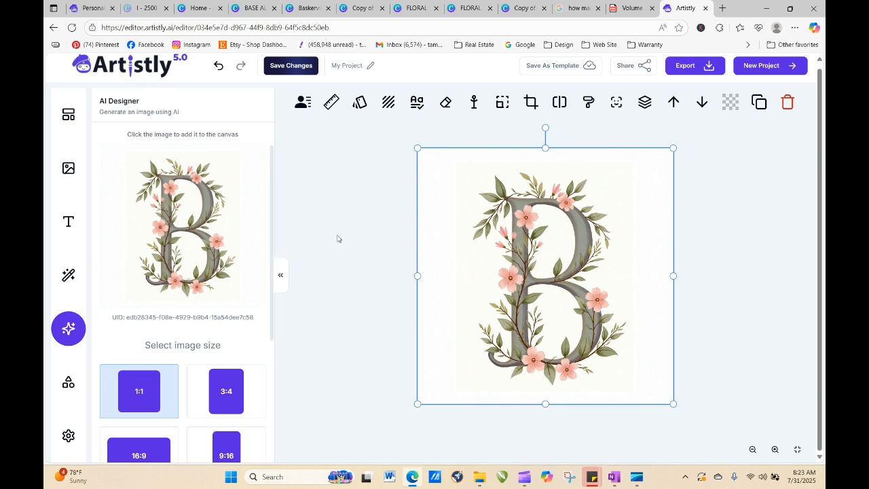
click(136, 66)
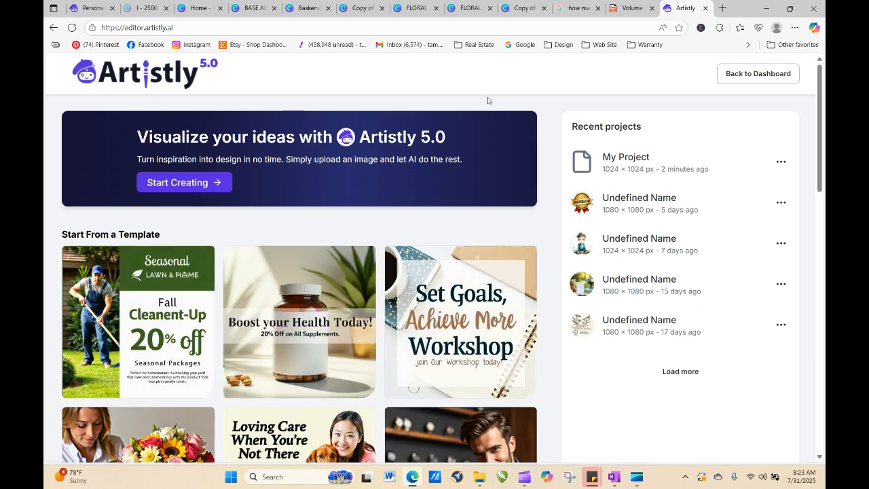
click(780, 74)
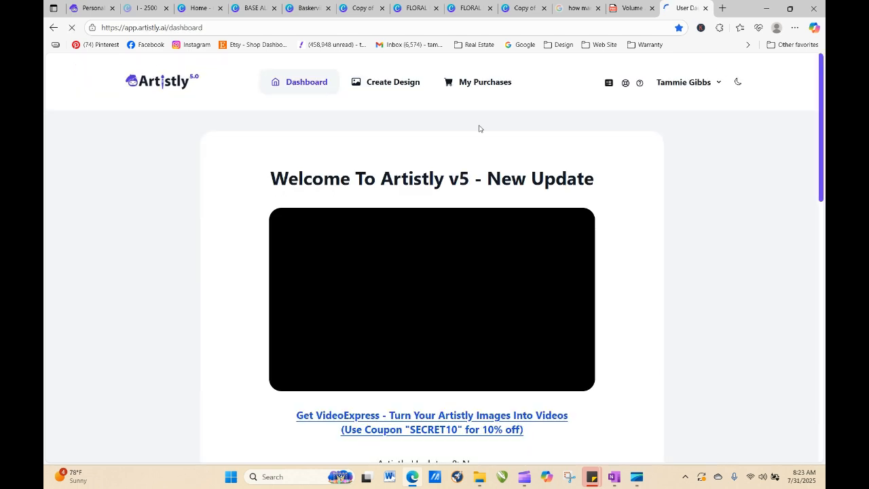
click(412, 83)
click(599, 272)
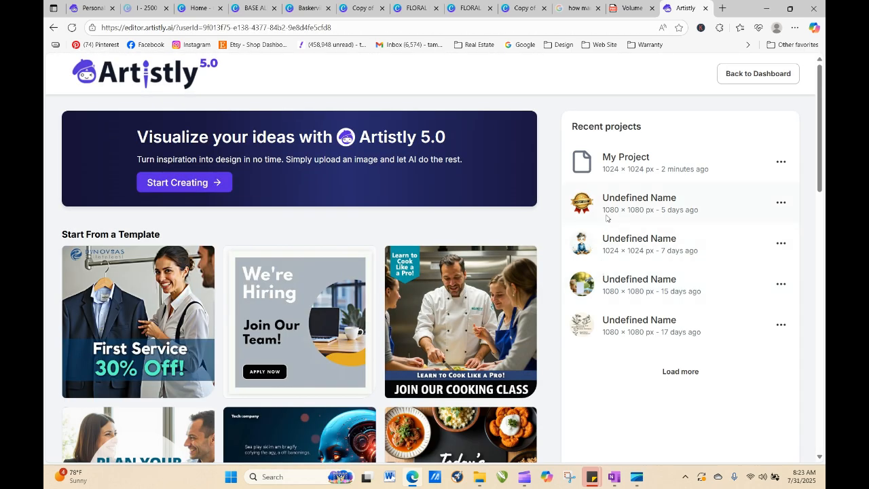
click(631, 163)
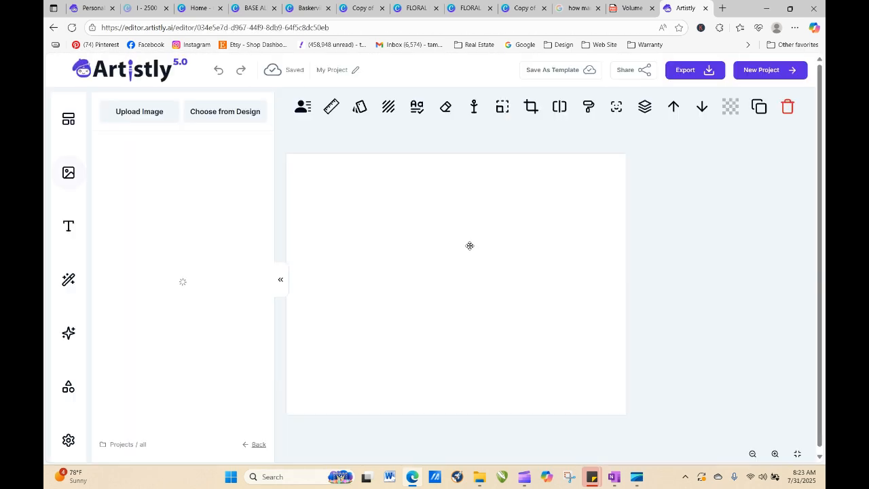
click(353, 230)
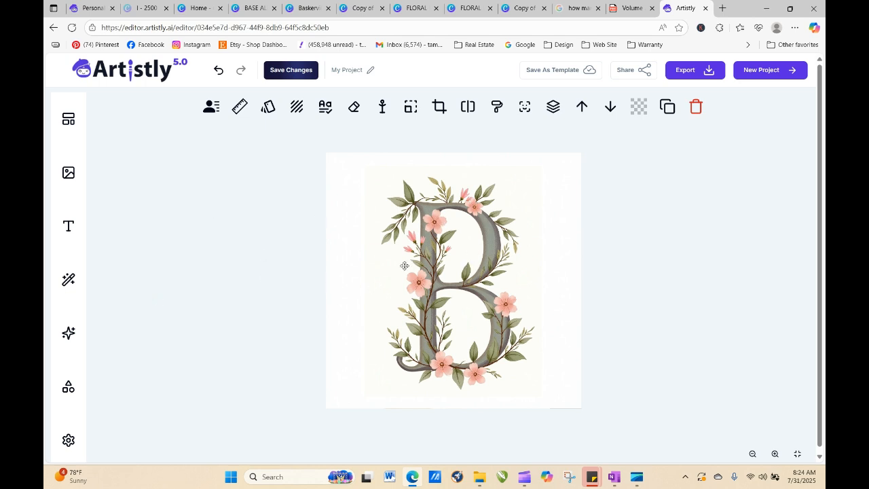
- Paste the copied Botanical Illustrations "B" prompt into the AI Designer's image generator and generate the image
click(69, 339)
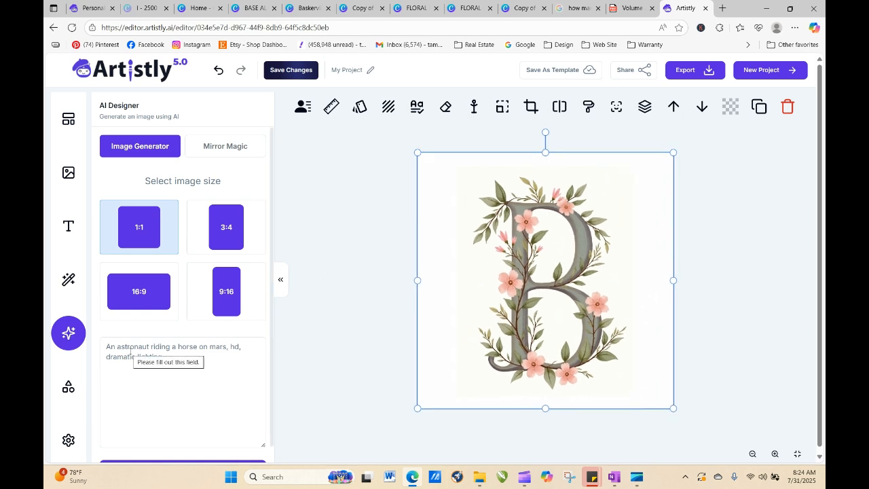
click(131, 350)
right_click(142, 353)
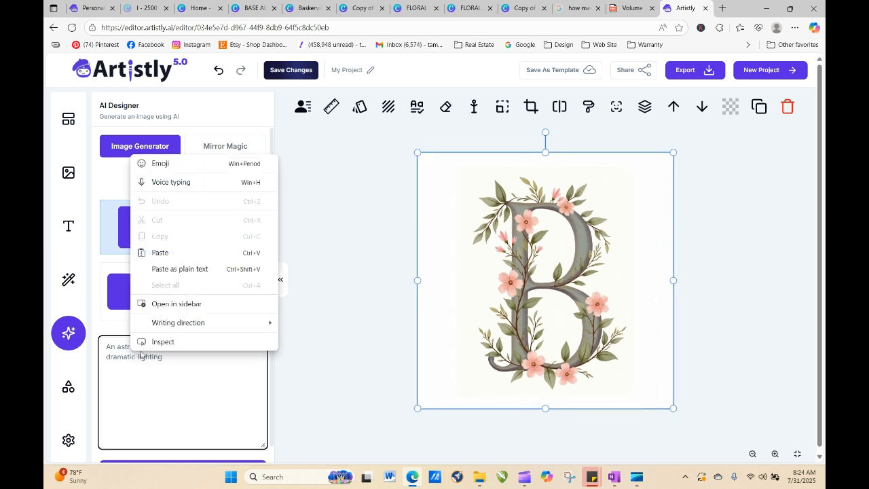
click(187, 257)
scroll(271, 378, down, 1)
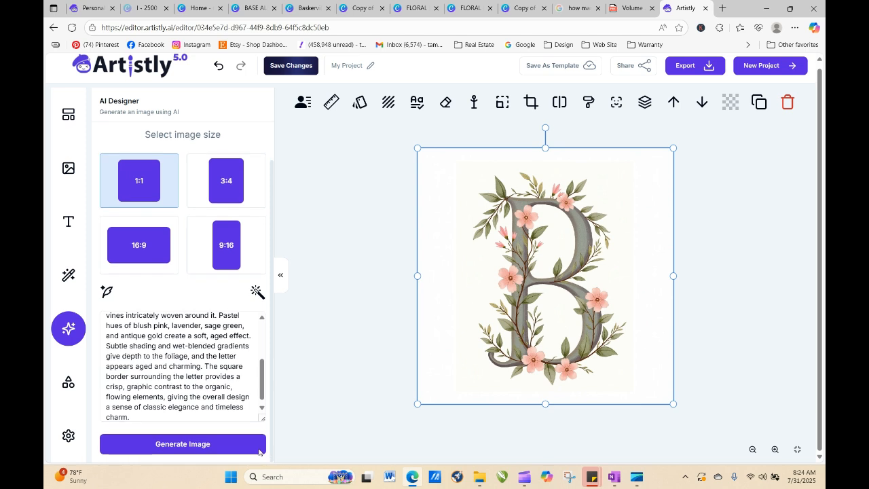
click(208, 447)
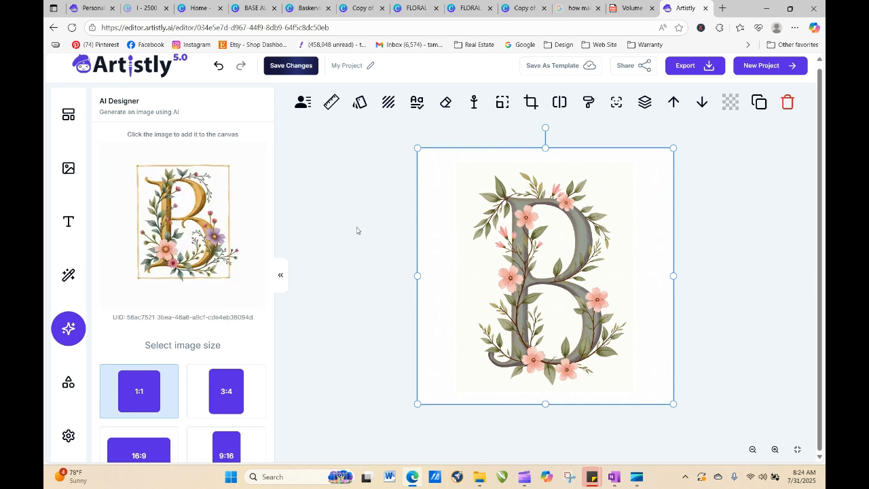
- Add the generated framed "B" image to the canvas and export the design as a PNG
click(184, 245)
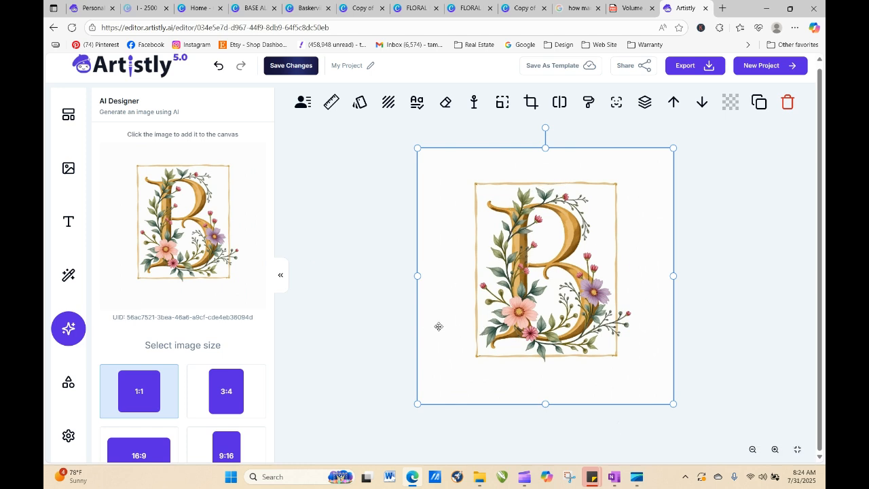
click(694, 69)
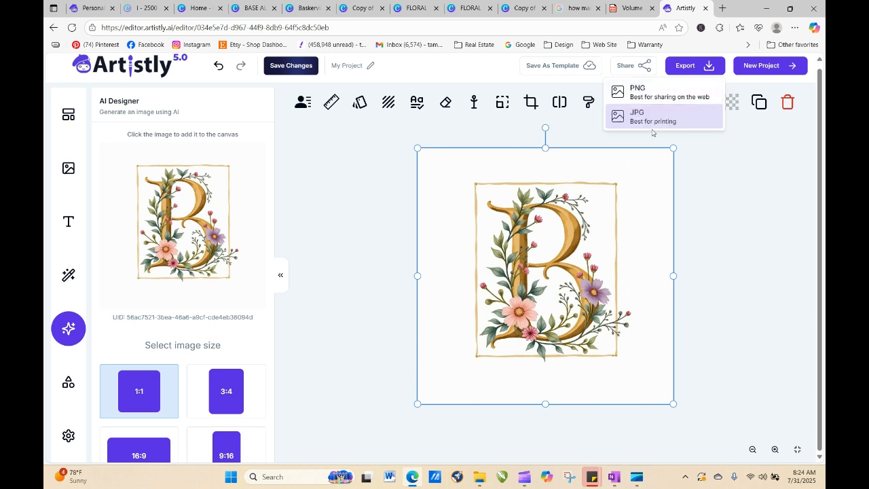
click(637, 95)
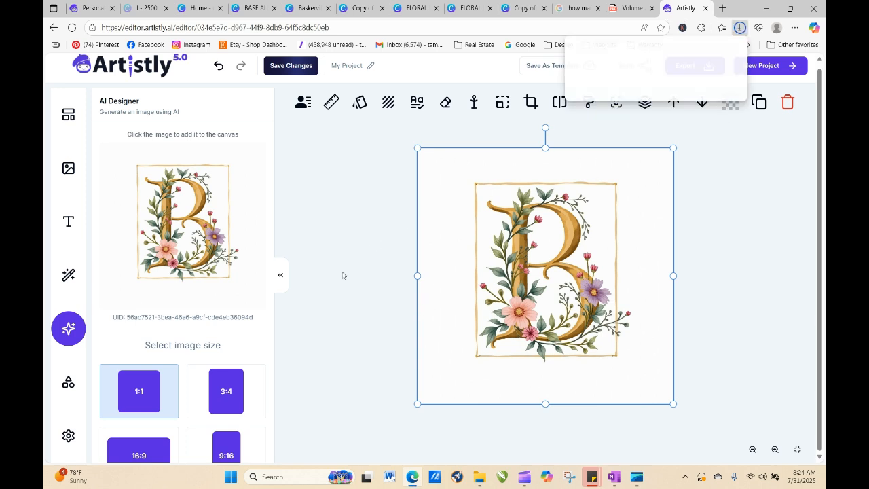
click(341, 275)
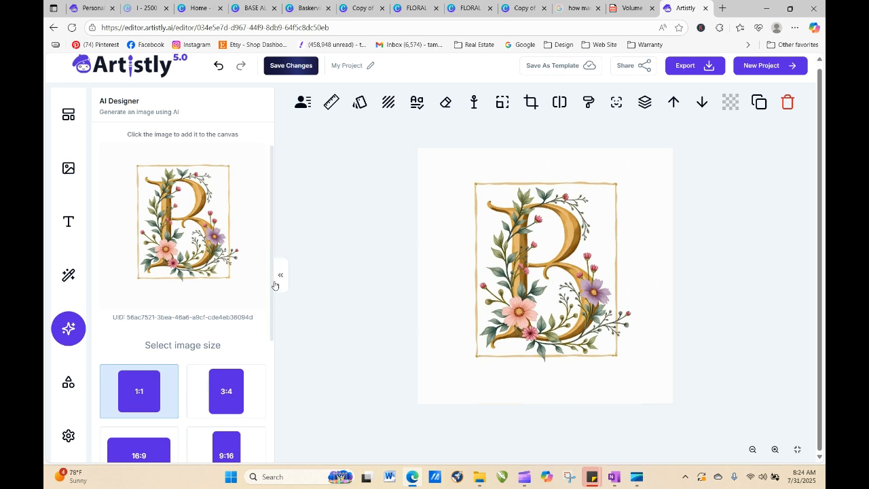
- Rewrite the prompt with AI using the instruction "Keep everything the same but change to a "C"" and generate the image
scroll(262, 378, down, 5)
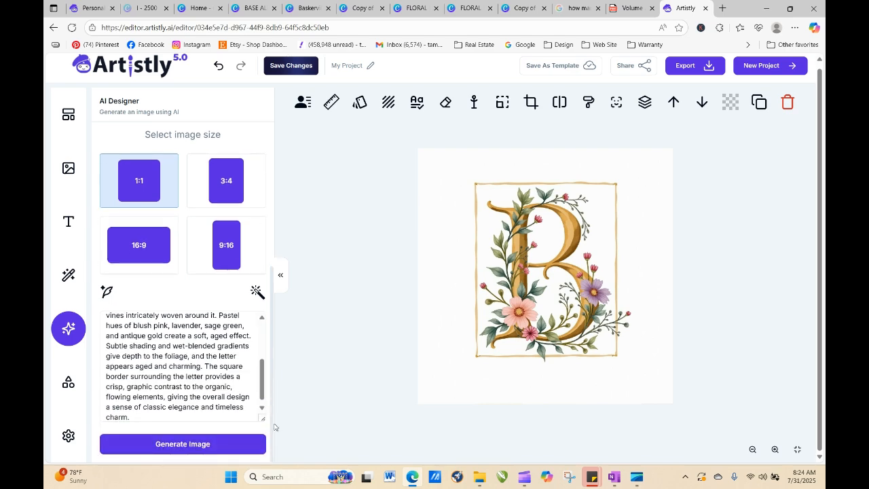
click(257, 291)
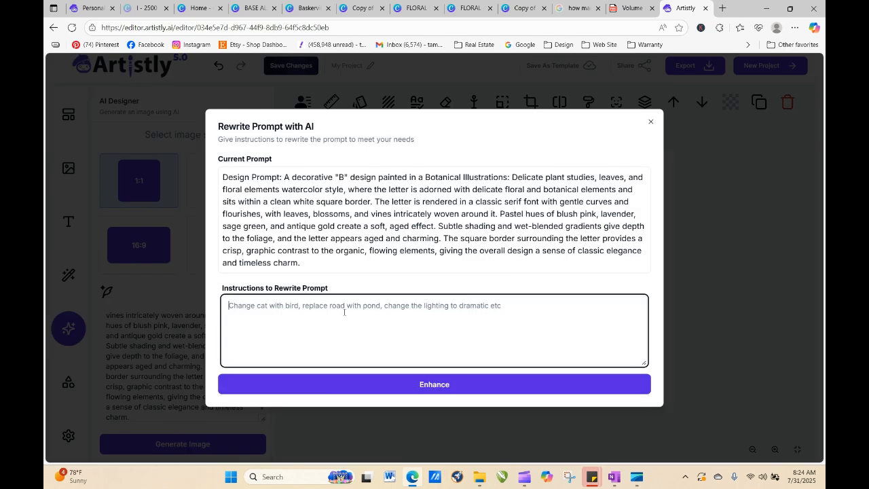
text(h)
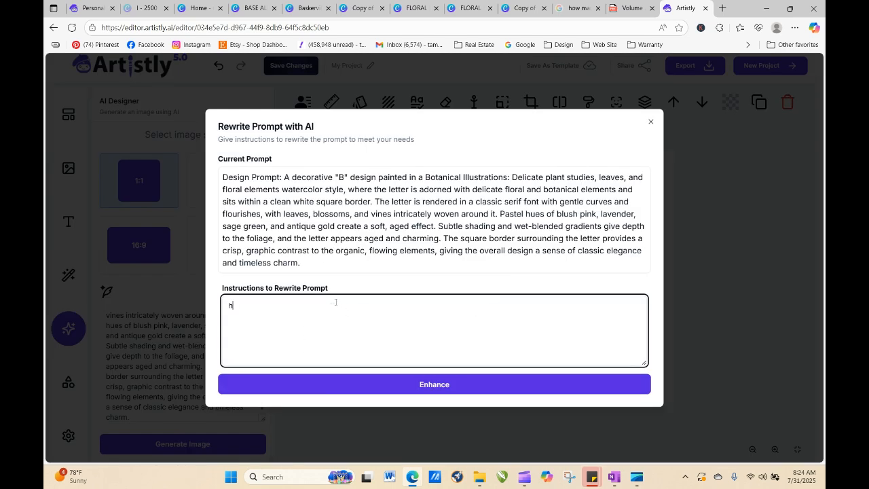
text(a)
key(BackSpace)
key(BackSpace)
text(Keep everything the same but change to a "C)
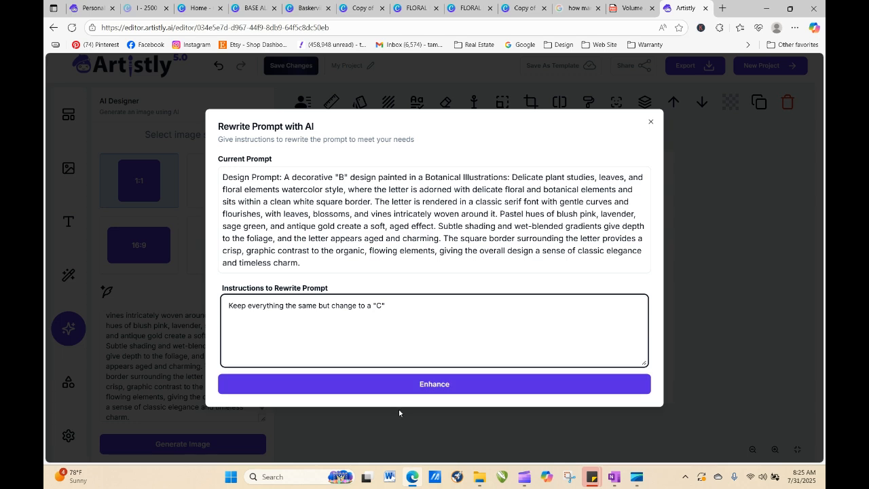
click(424, 387)
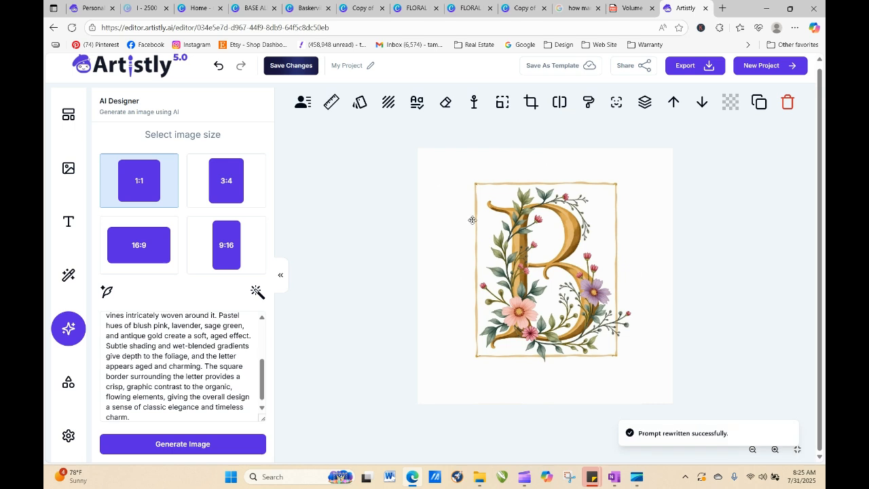
click(203, 444)
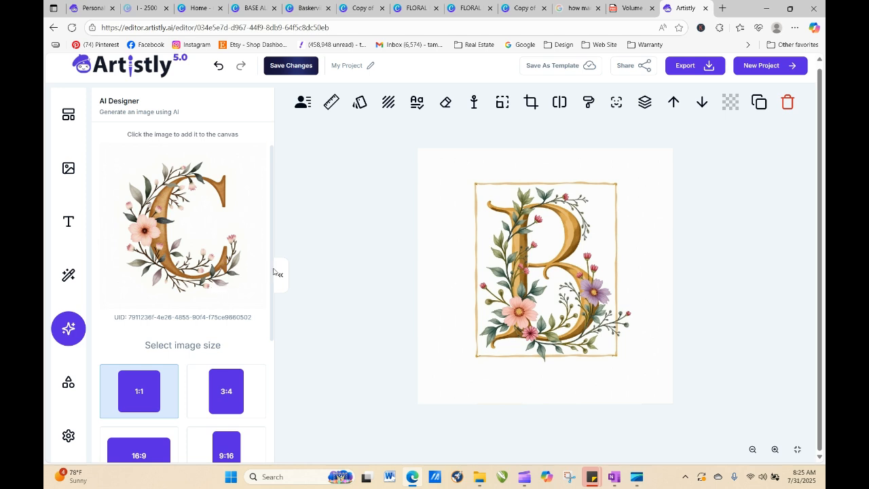
- Rewrite the prompt with AI using the instruction "Change the letter to D" and generate the image
drag(273, 275, 288, 405)
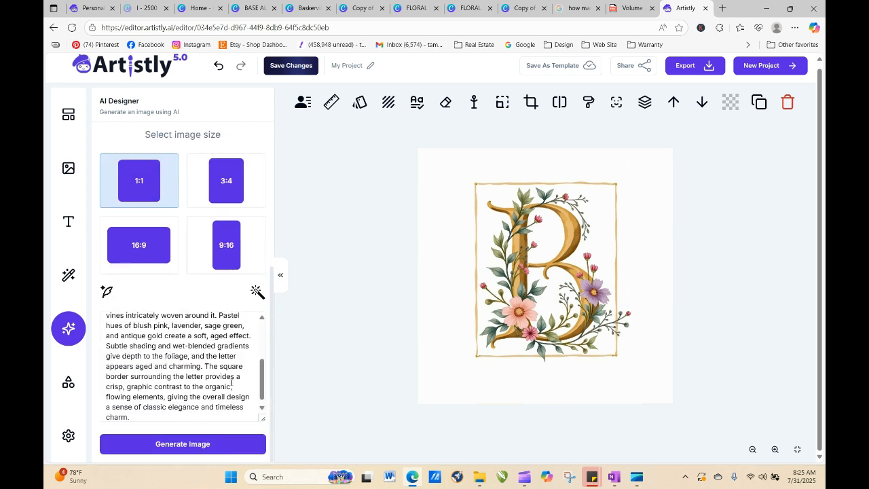
click(256, 291)
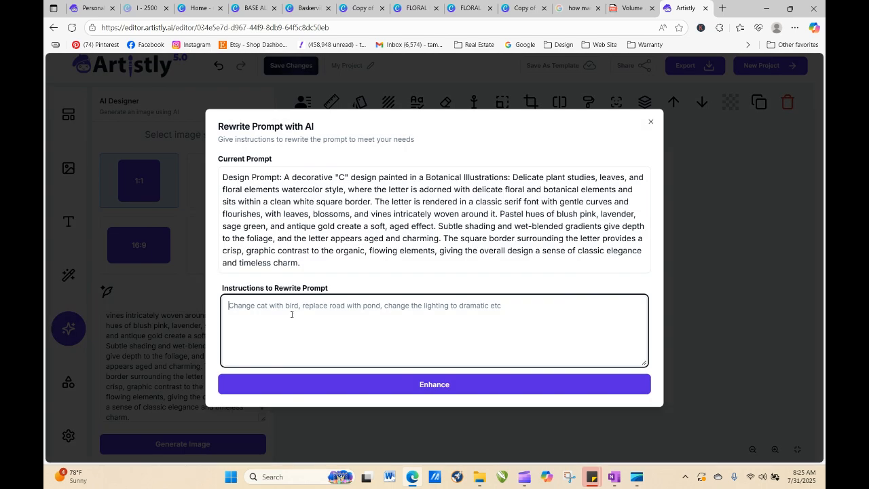
text(Change the letter to D)
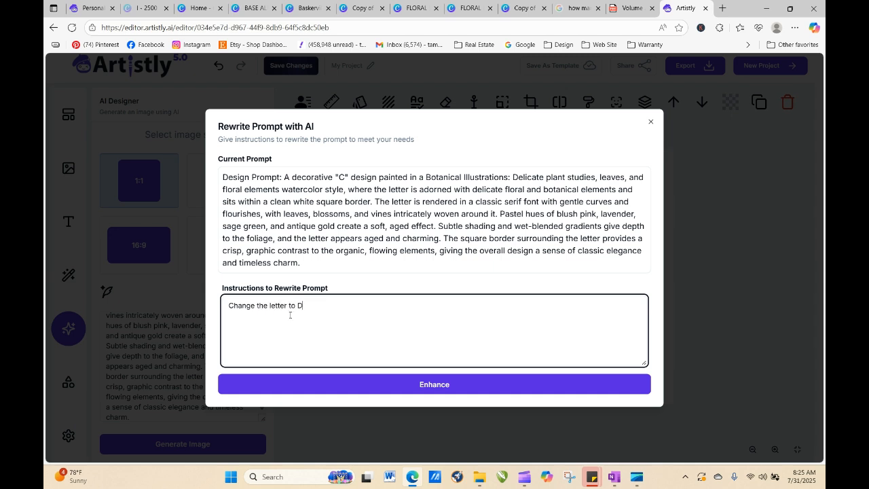
click(370, 384)
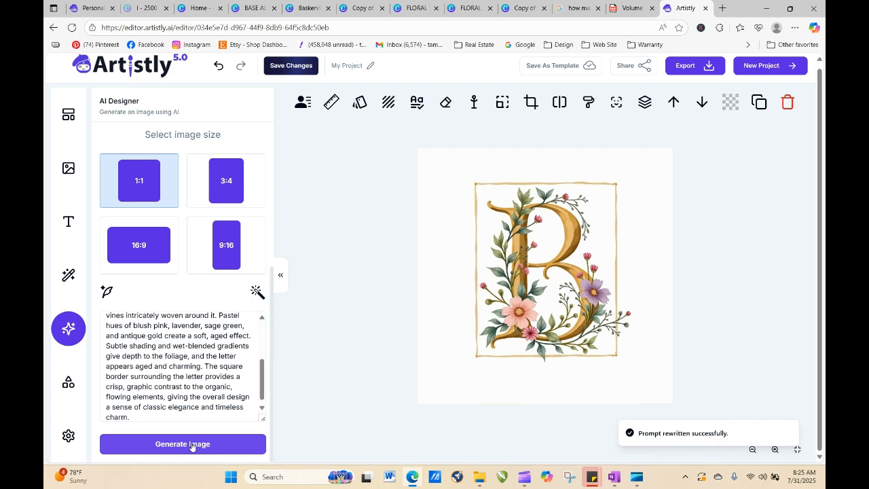
click(192, 446)
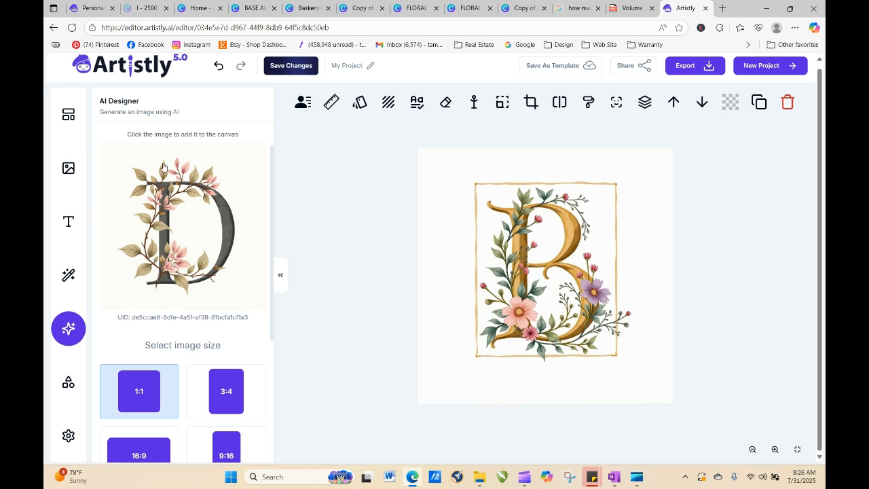
- Copy the image prompt of the gold "B" with the square border from the project's image library
click(68, 170)
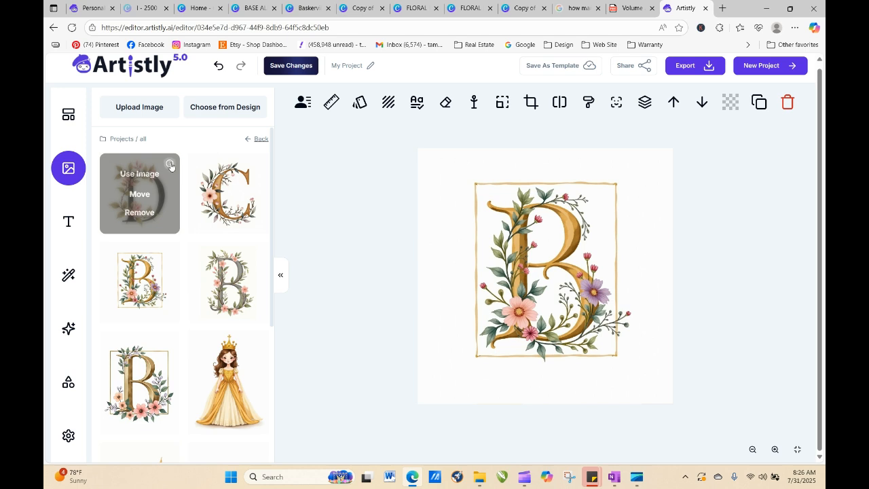
mouse_move(232, 167)
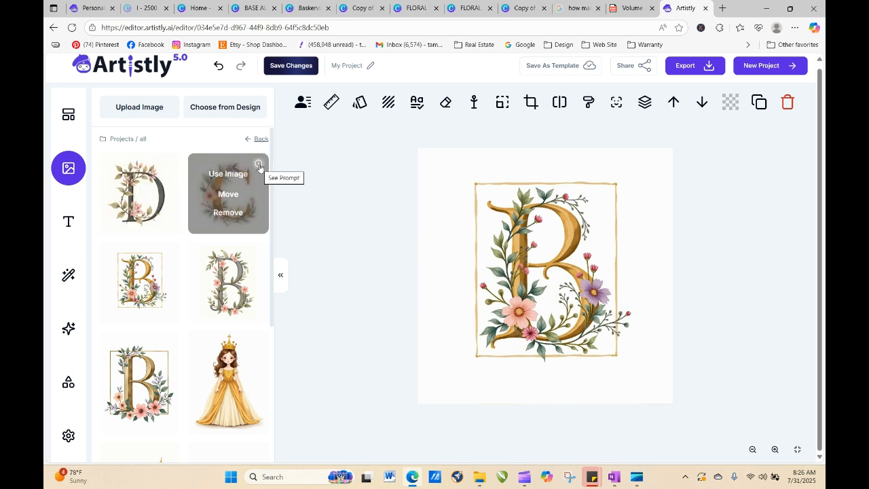
mouse_move(166, 258)
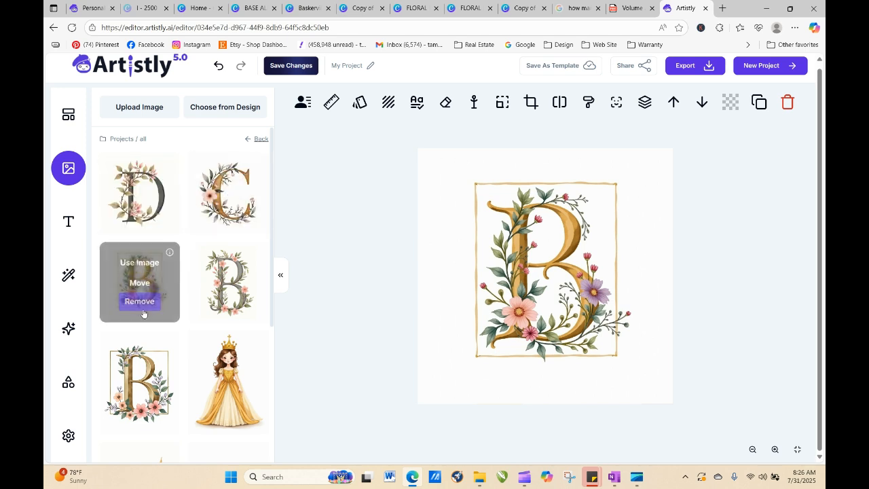
click(169, 256)
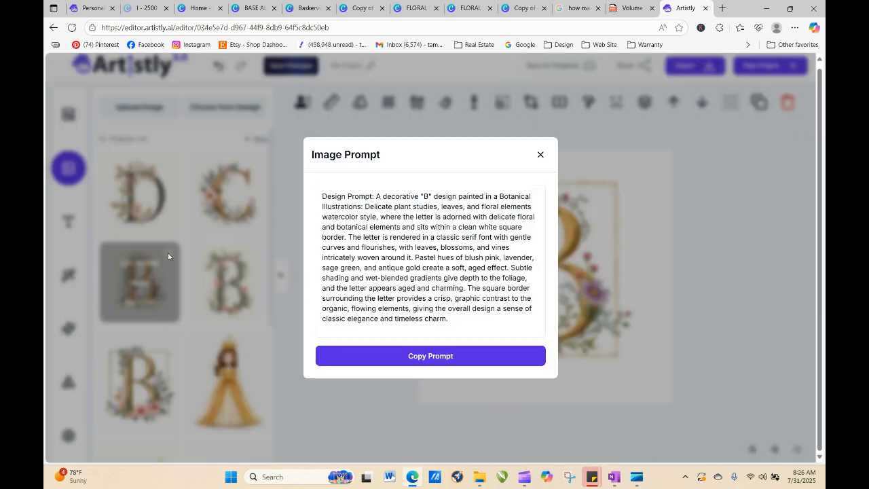
click(448, 357)
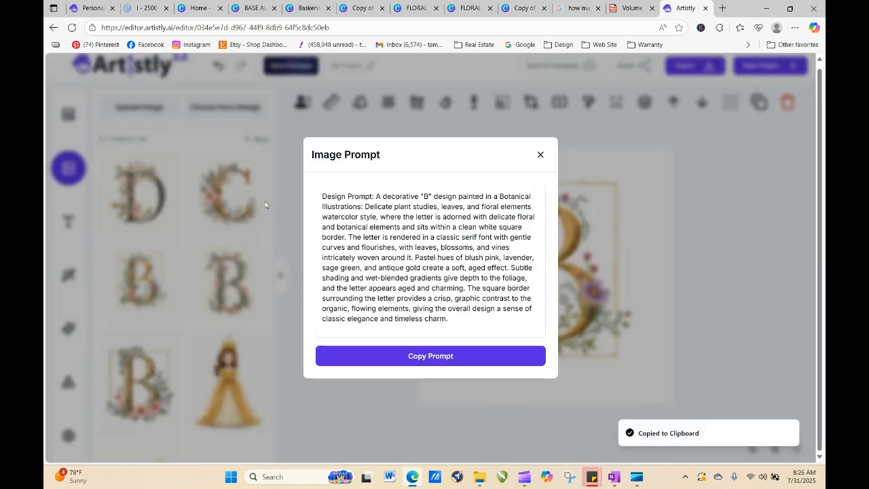
click(541, 155)
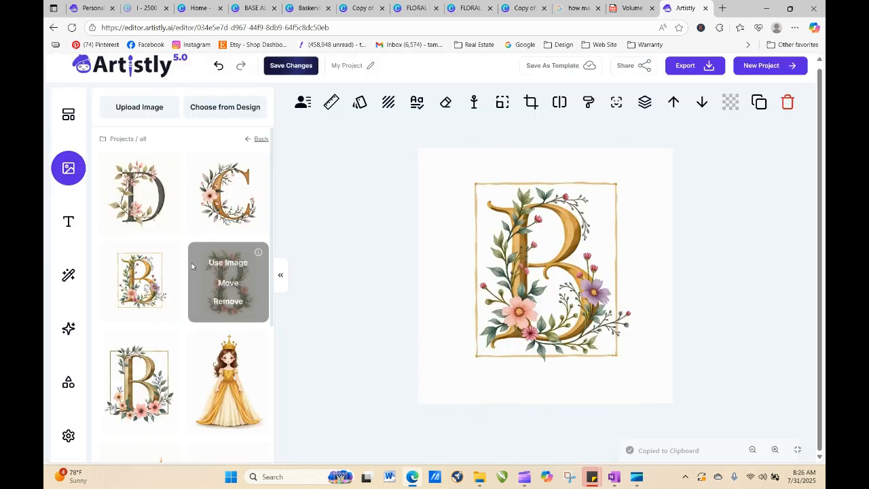
- Return to the AI Designer's image generator and paste the copied "B" prompt as the image description
scroll(271, 318, down, 2)
scroll(268, 185, up, 2)
click(68, 328)
click(145, 352)
right_click(146, 353)
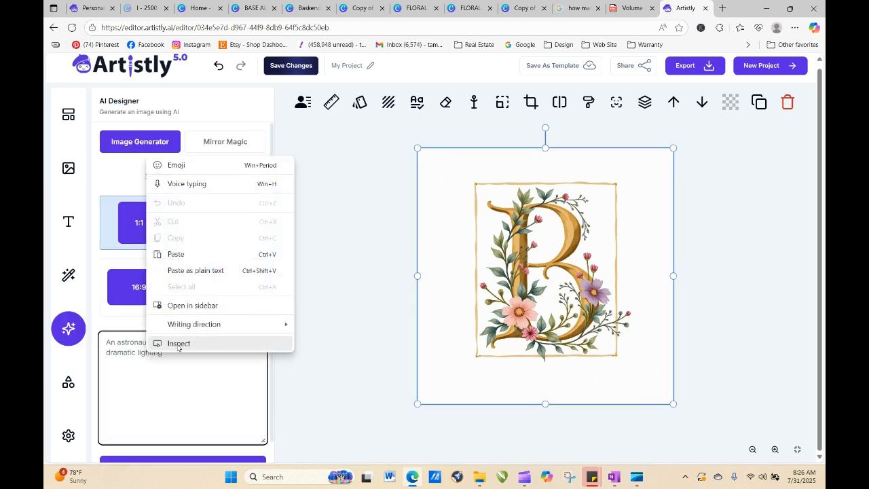
click(191, 255)
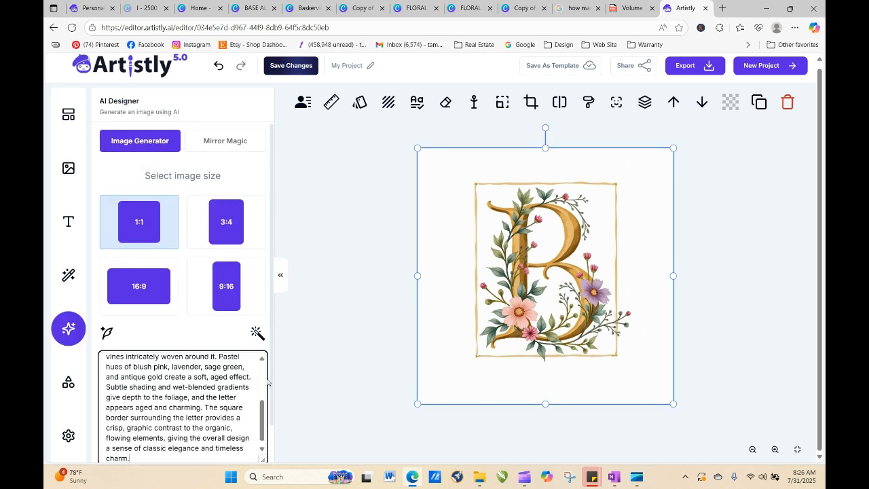
- Change the letter in the pasted prompt from "B" to "C" and generate the image
scroll(234, 369, up, 3)
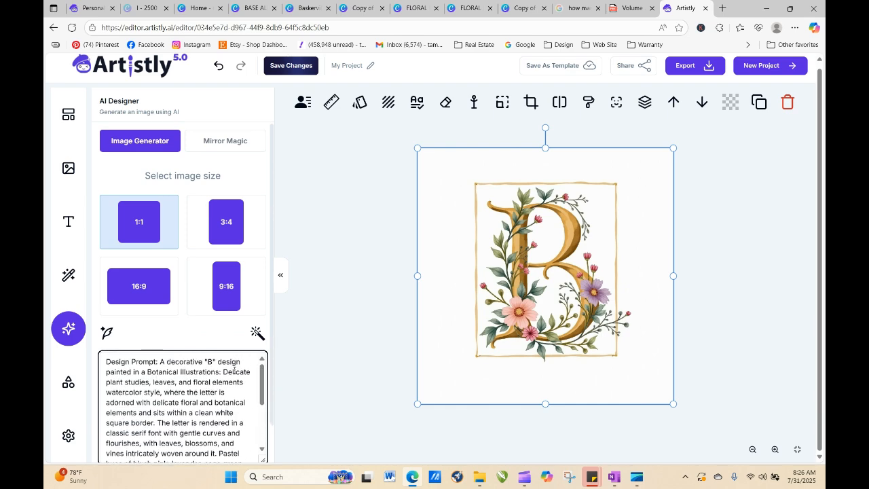
click(211, 361)
key(BackSpace)
text(C)
scroll(270, 342, down, 1)
click(169, 444)
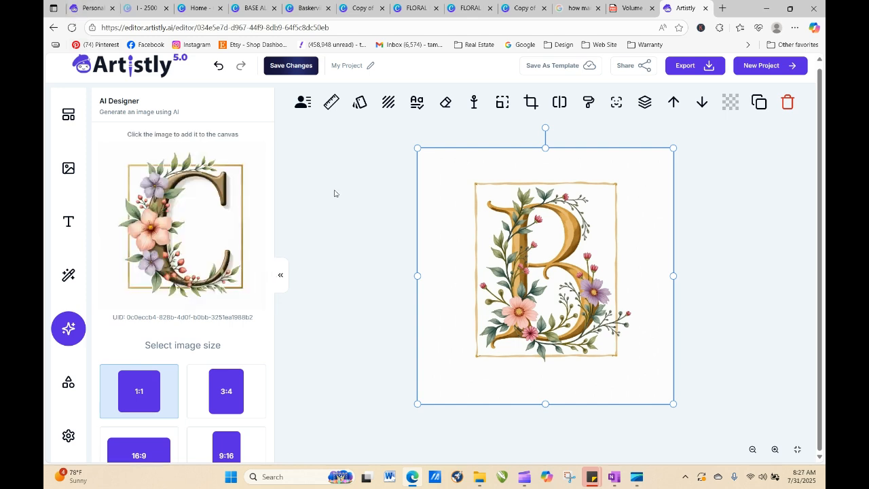
- Add the generated framed "C" image to the canvas and move it aside to uncover the "B" image
click(178, 239)
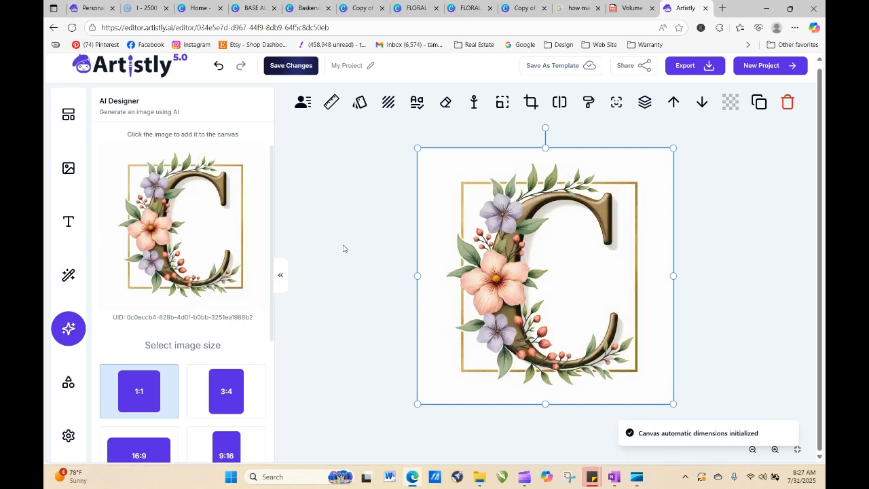
drag(496, 278, 186, 317)
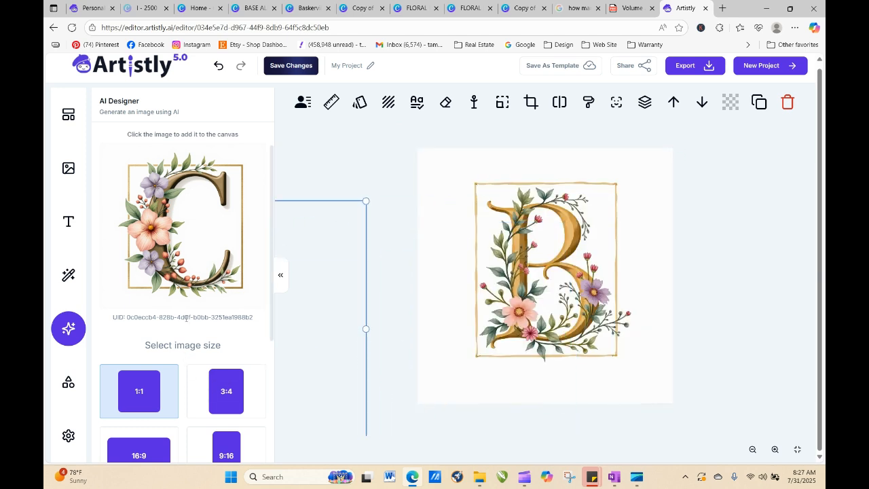
drag(314, 292, 371, 249)
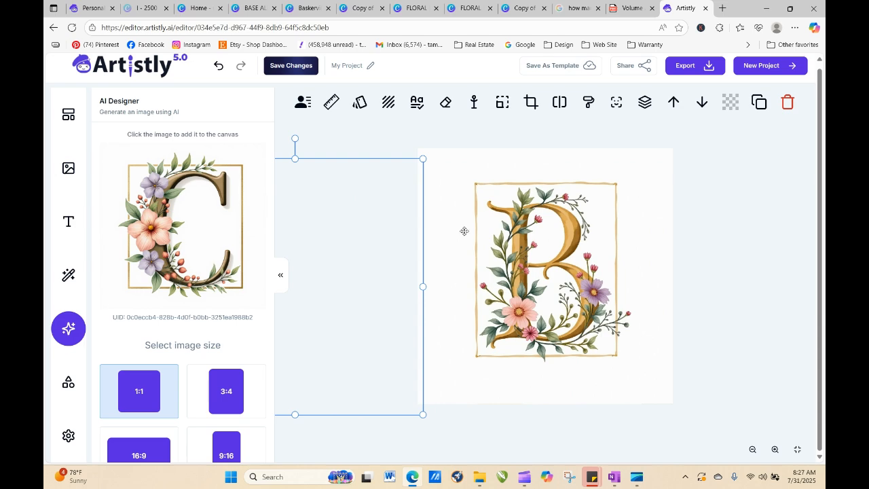
- Check the exported "B" images in File Explorer's Downloads folder and return to the browser
click(479, 477)
click(122, 276)
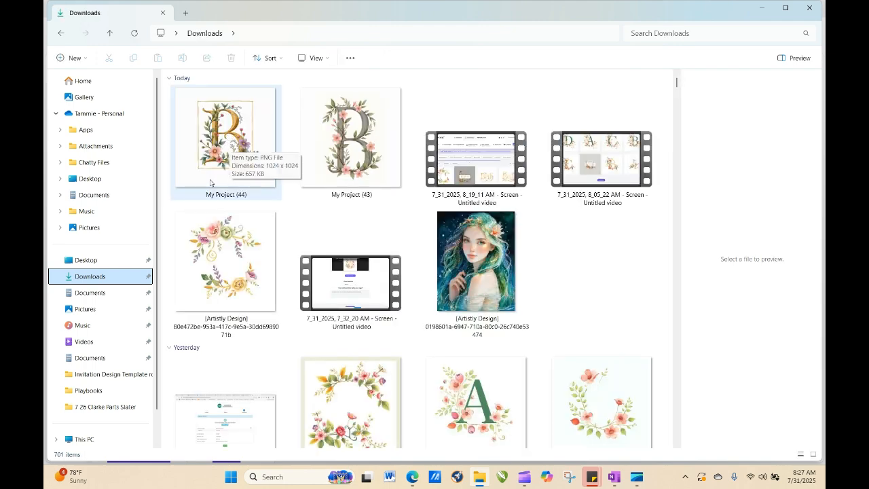
click(412, 476)
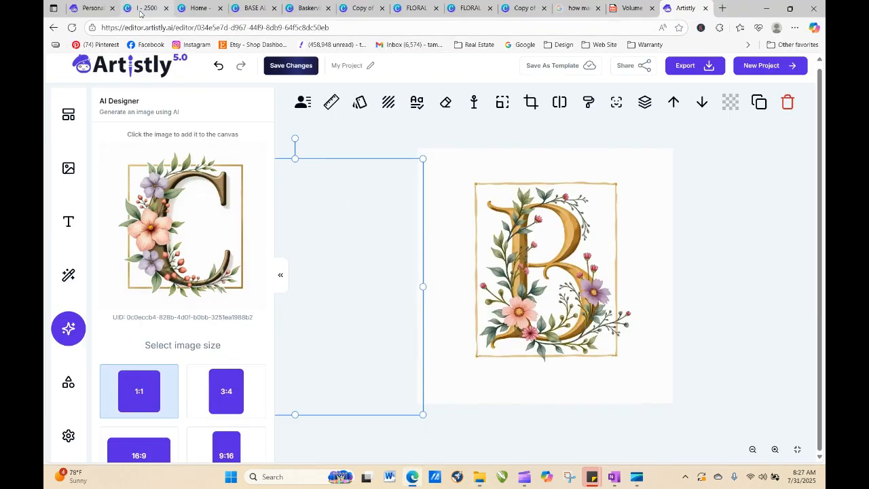
- Examine the details of the colorful floral "B" and the brown framed "B" in Artistly's Personal Designs
click(95, 6)
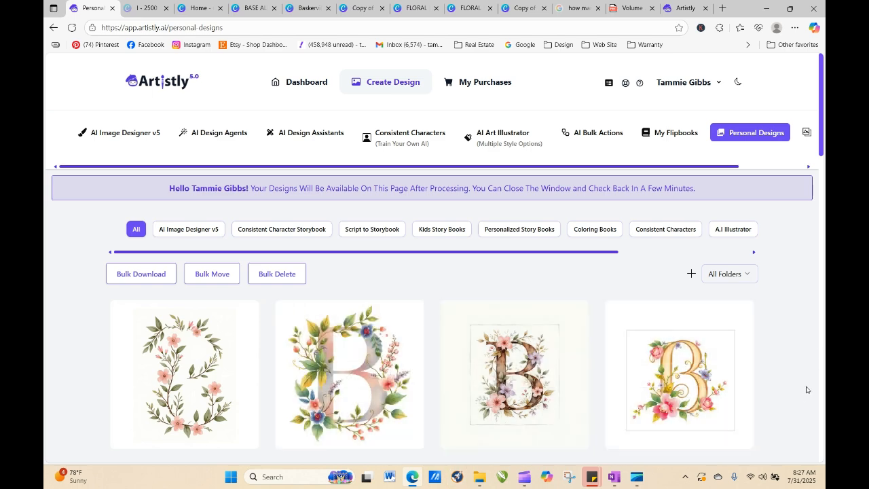
scroll(821, 156, down, 2)
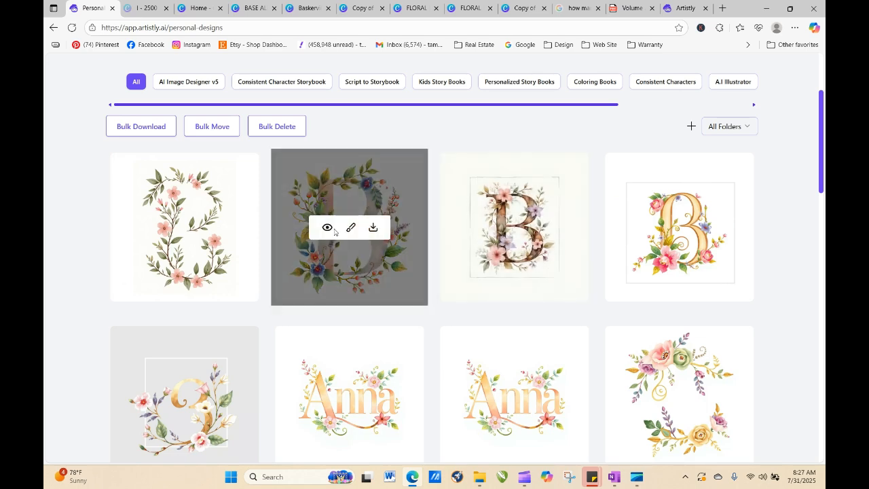
click(326, 228)
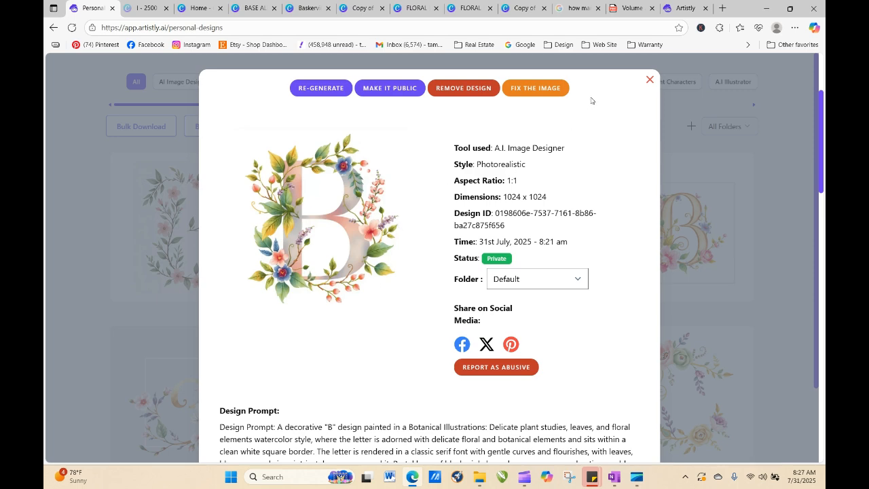
click(647, 80)
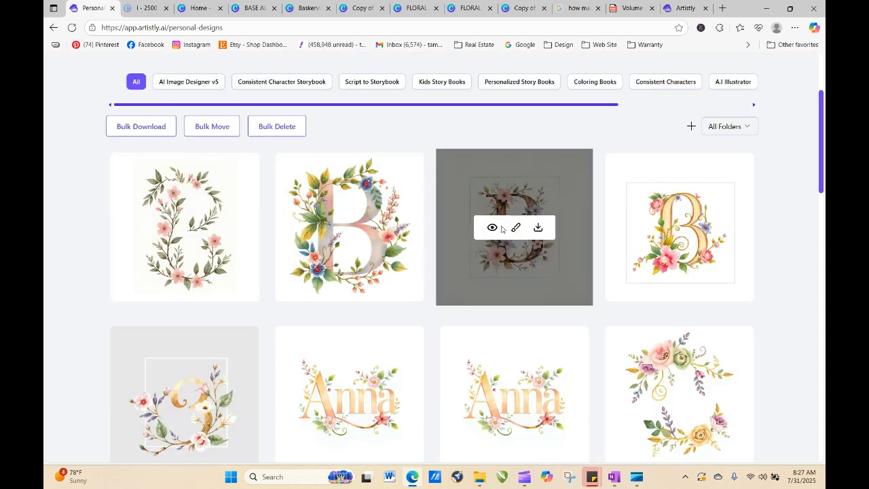
click(493, 228)
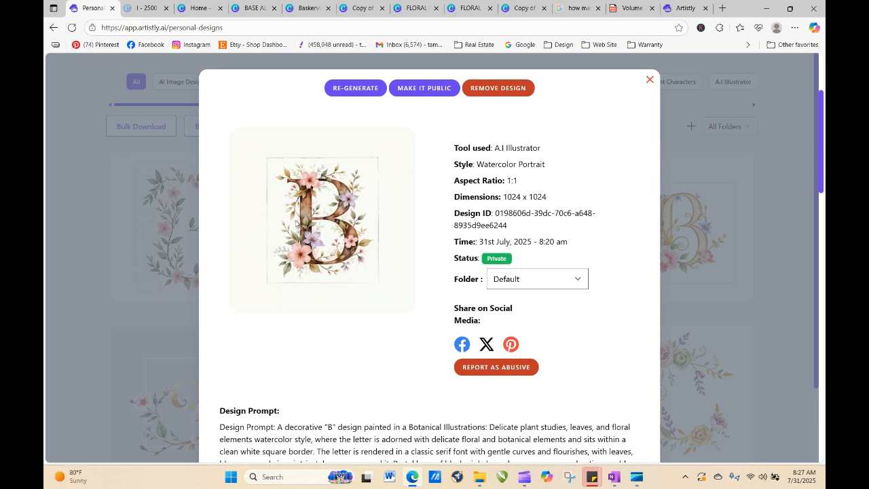
click(648, 81)
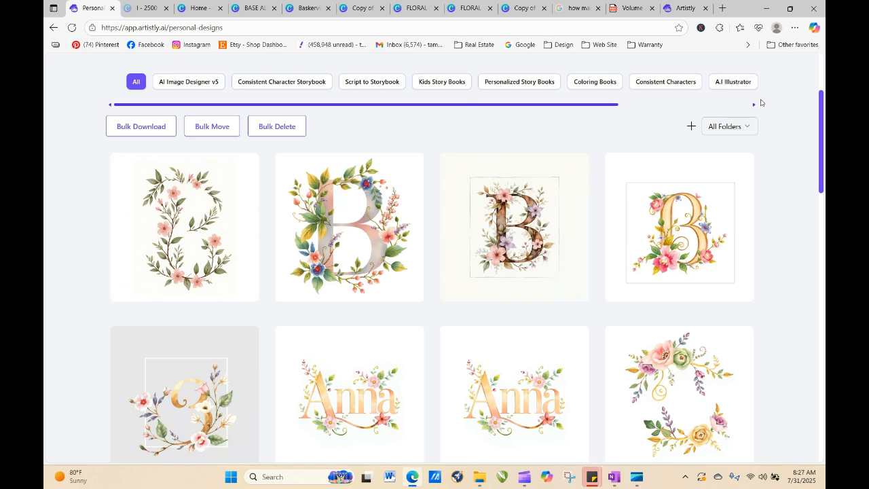
drag(819, 165, 813, 100)
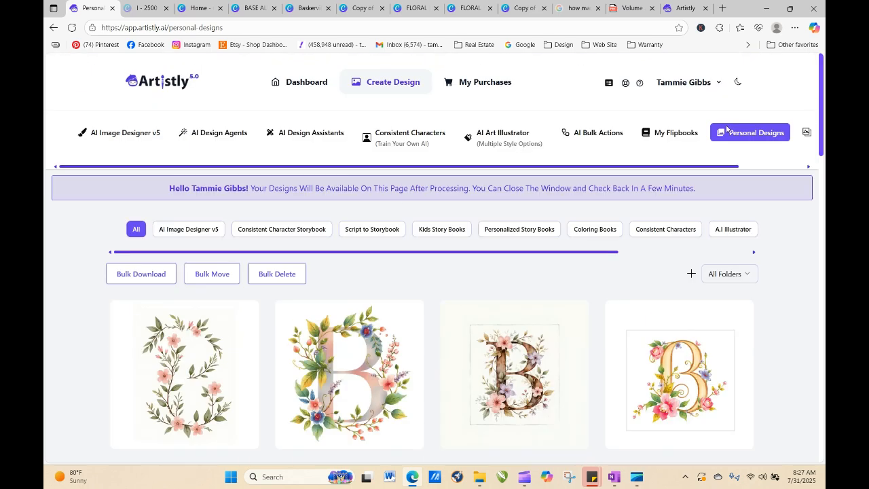
- Open the Human Stylizer among the AI Design Assistants and upload the "My Project (44)" image from Downloads
click(318, 133)
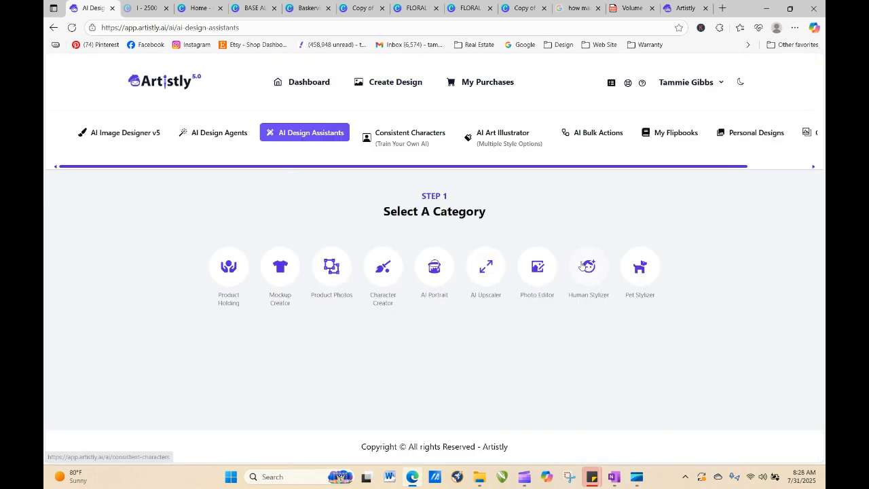
click(581, 286)
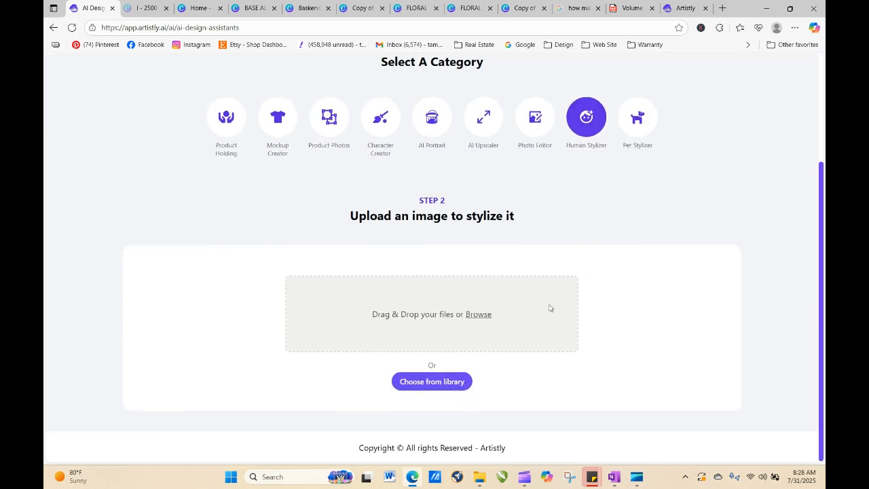
click(477, 313)
click(166, 108)
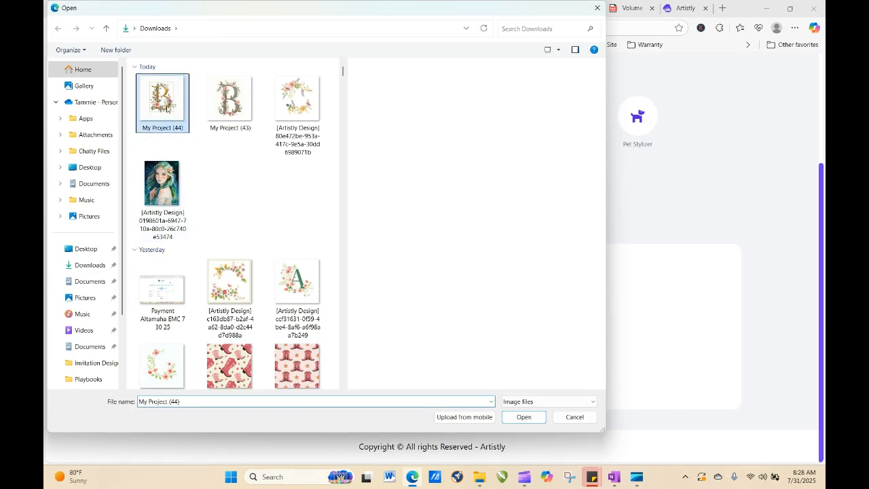
click(523, 416)
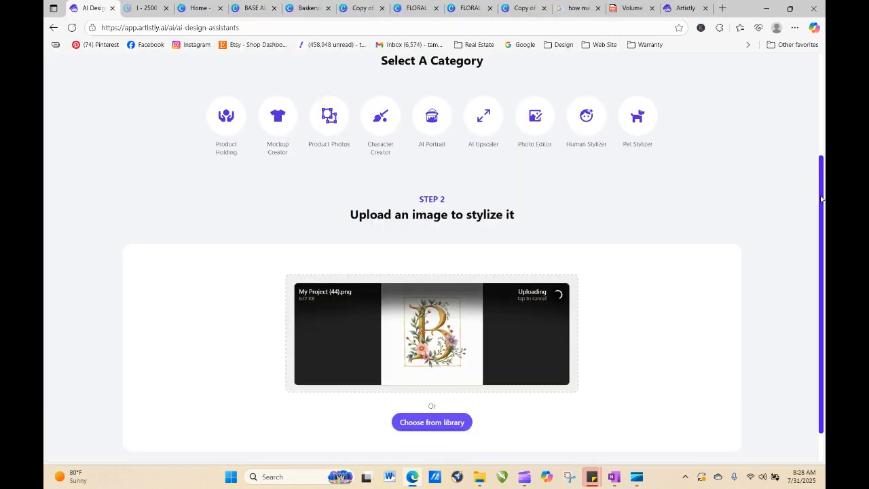
- Stylize the uploaded image with the instruction "Remove the B", using the default aspect ratio
scroll(821, 198, down, 1)
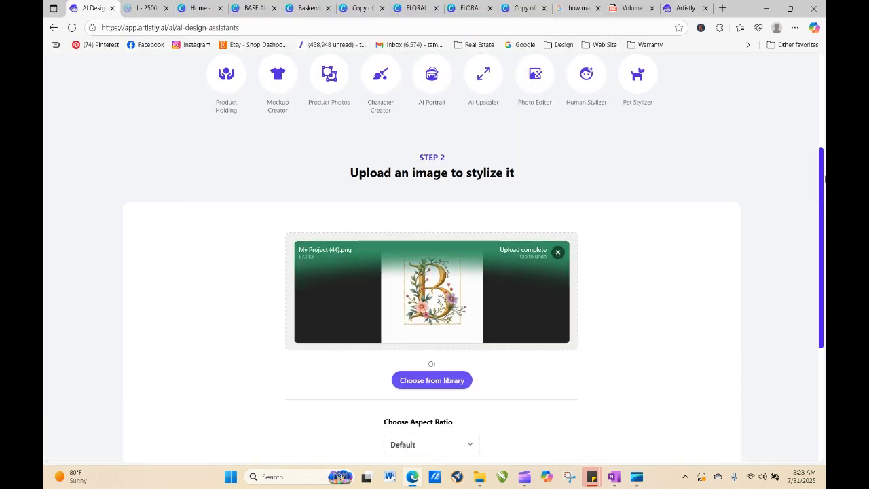
scroll(797, 290, down, 4)
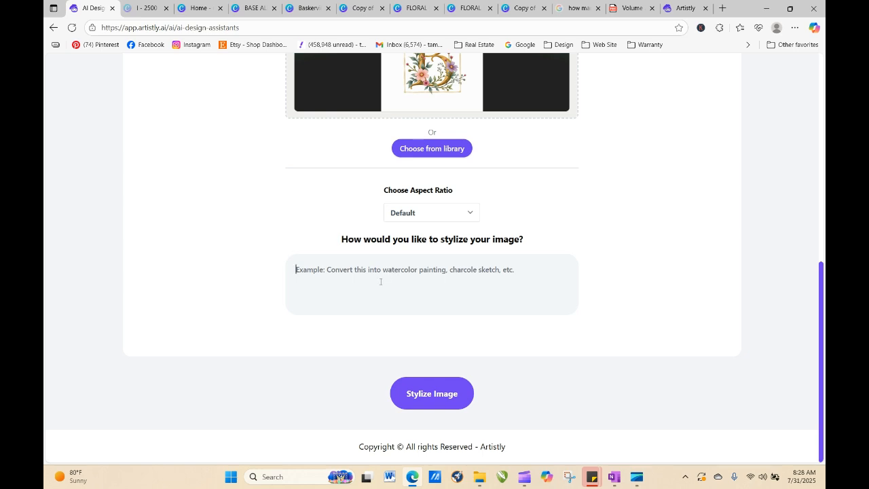
text(Remove the B)
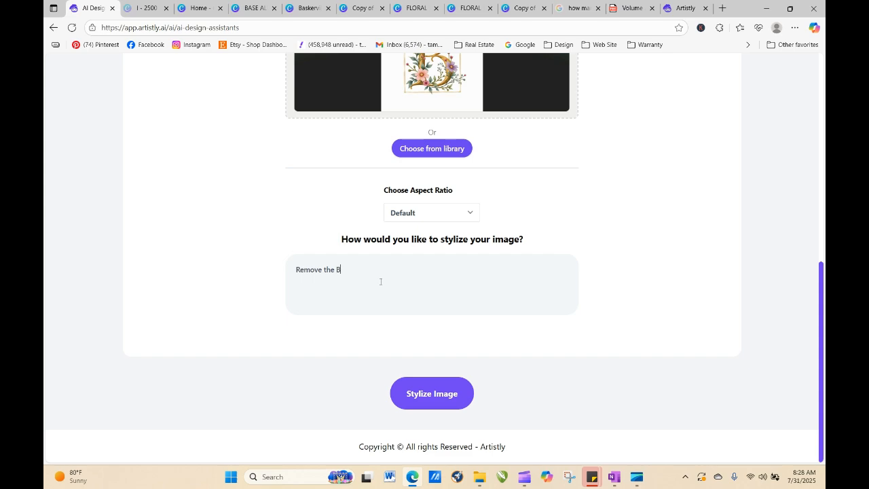
click(447, 409)
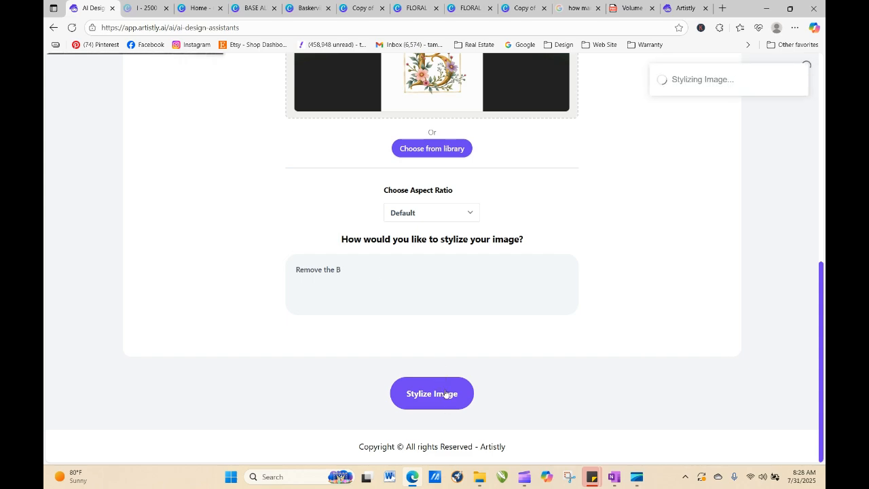
- Start stylizing the image and download the second letterless framed floral result from the refreshed Personal Designs
click(446, 395)
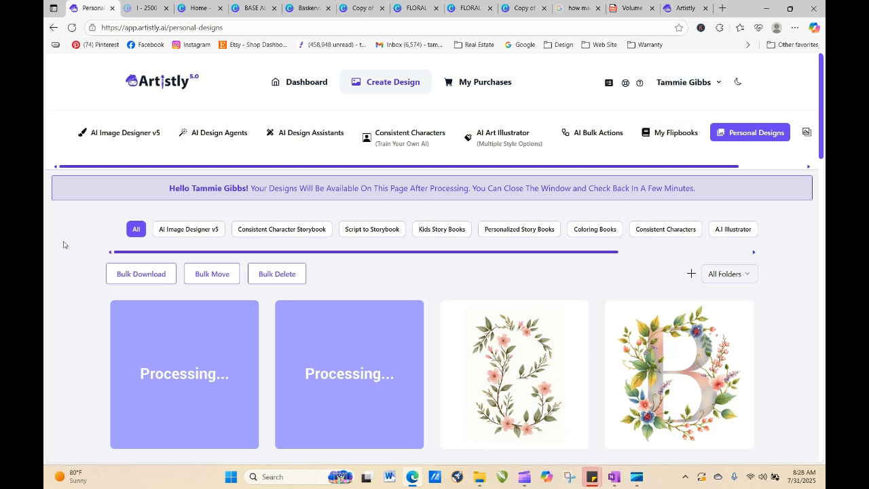
click(72, 28)
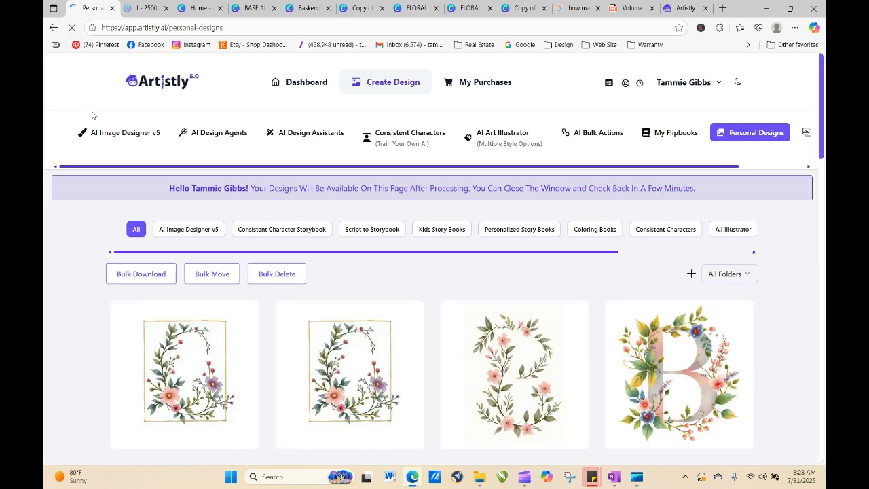
mouse_move(339, 370)
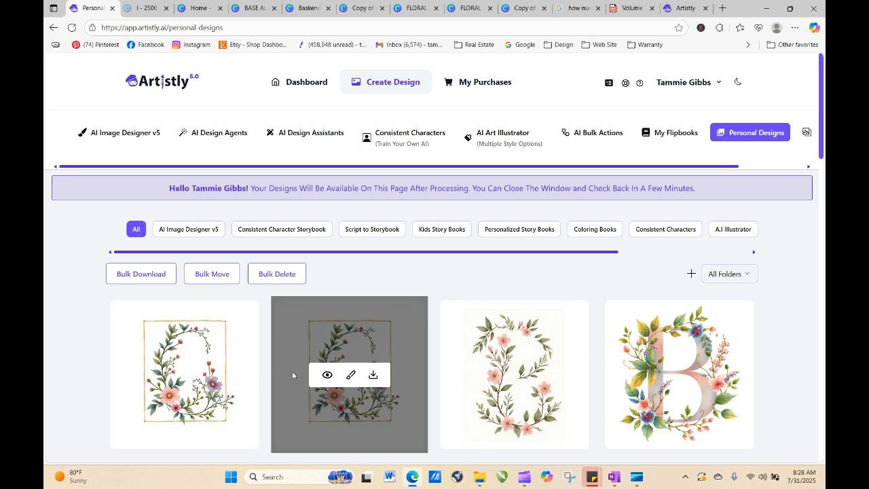
click(373, 376)
- Switch to Canva and create a new design from the "Baskerville BASE ALPHABET TEMPLATE" brand template
click(469, 8)
click(509, 8)
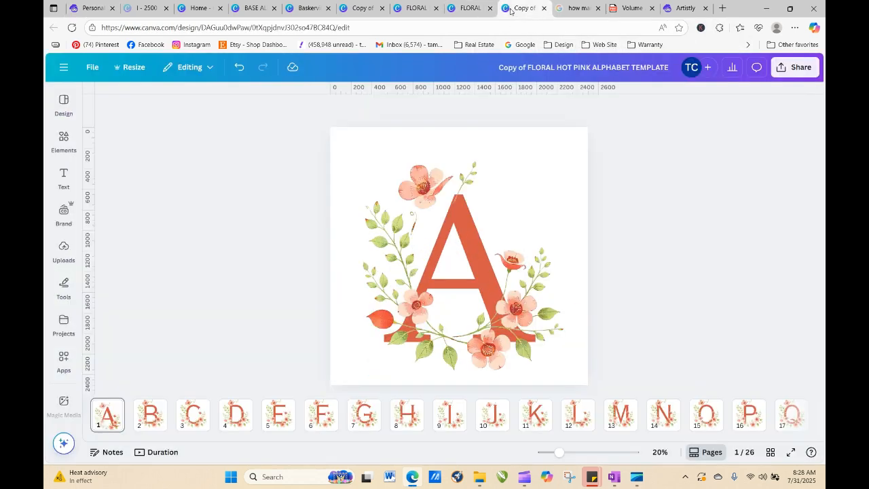
click(359, 9)
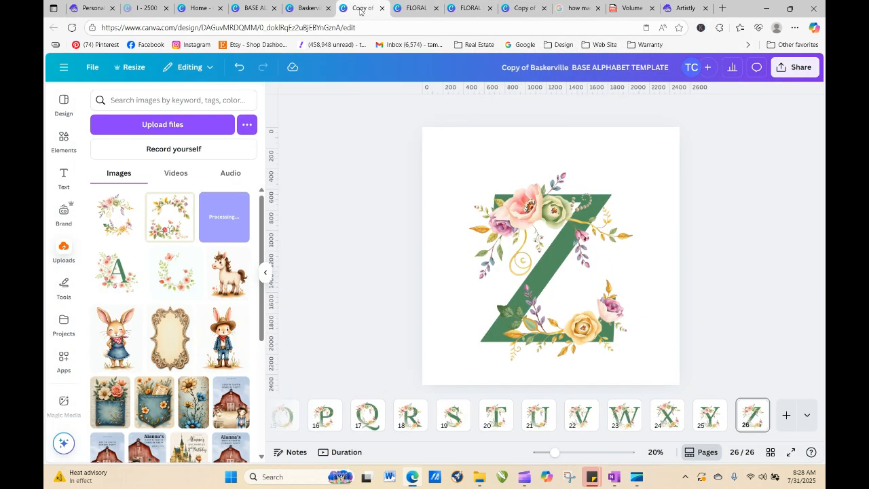
click(300, 10)
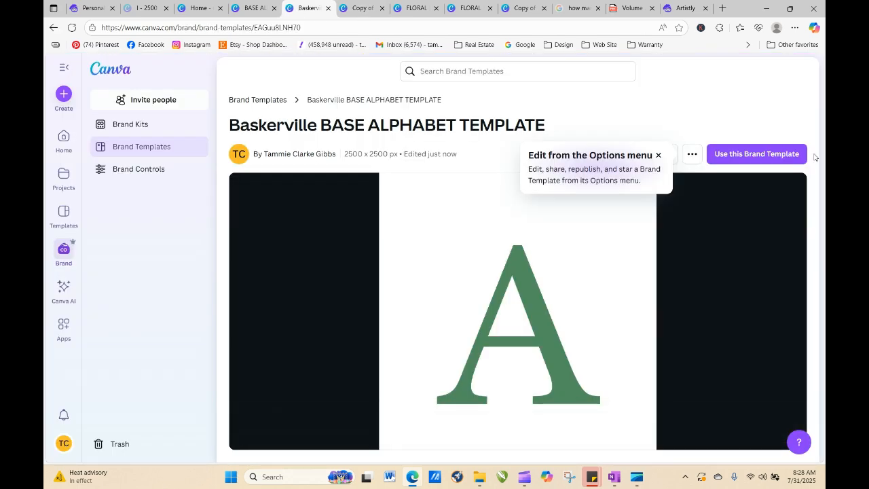
click(769, 155)
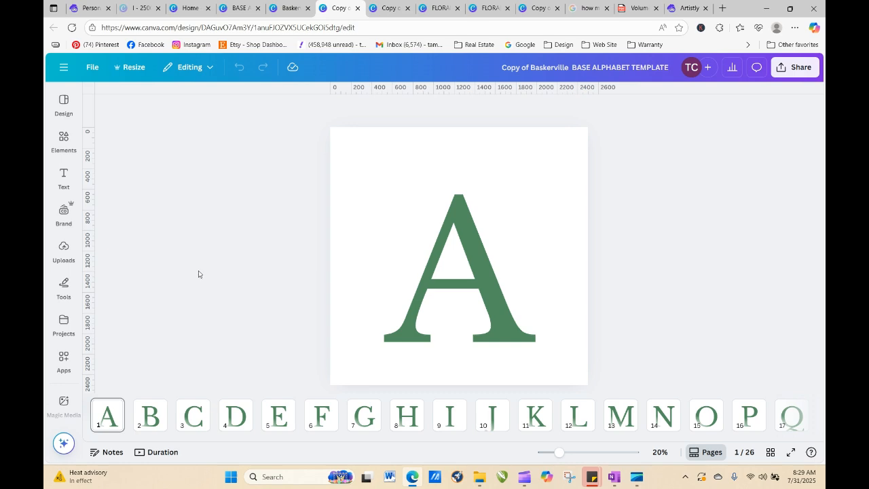
- Upload the "[Artistly Design] 09275ce4" framed floral image from Downloads and add it to the letter A page
click(64, 251)
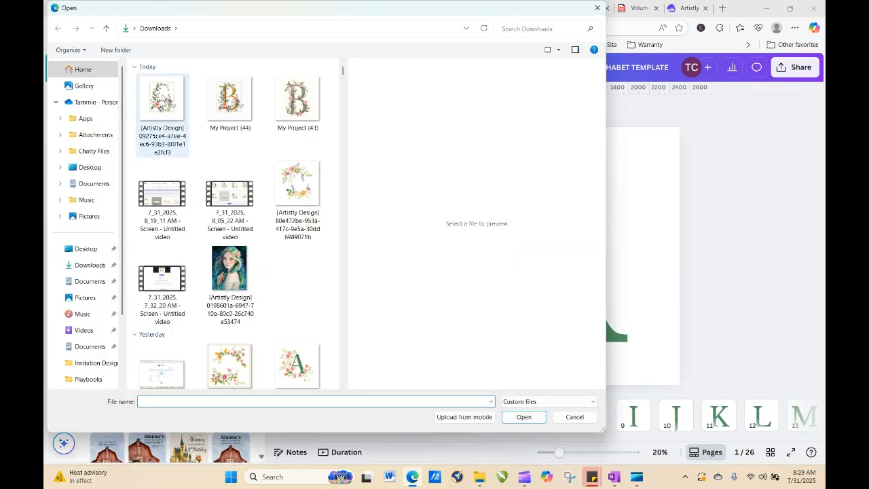
click(162, 95)
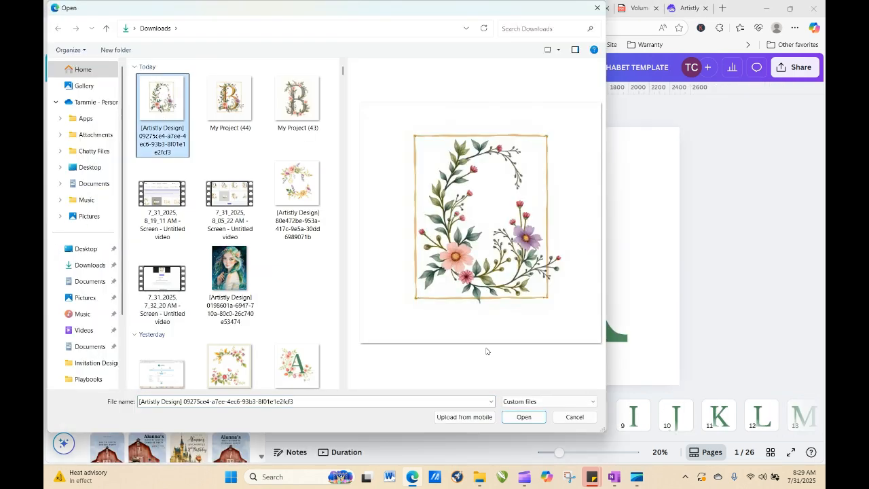
click(523, 416)
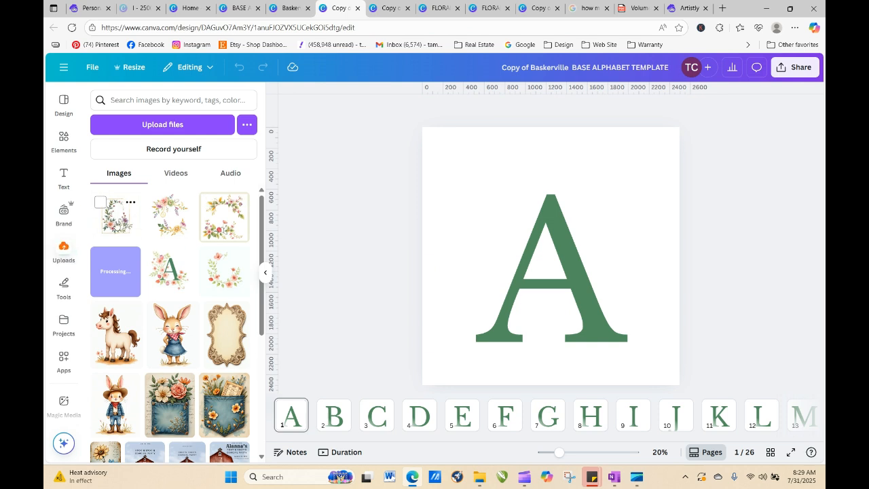
click(119, 218)
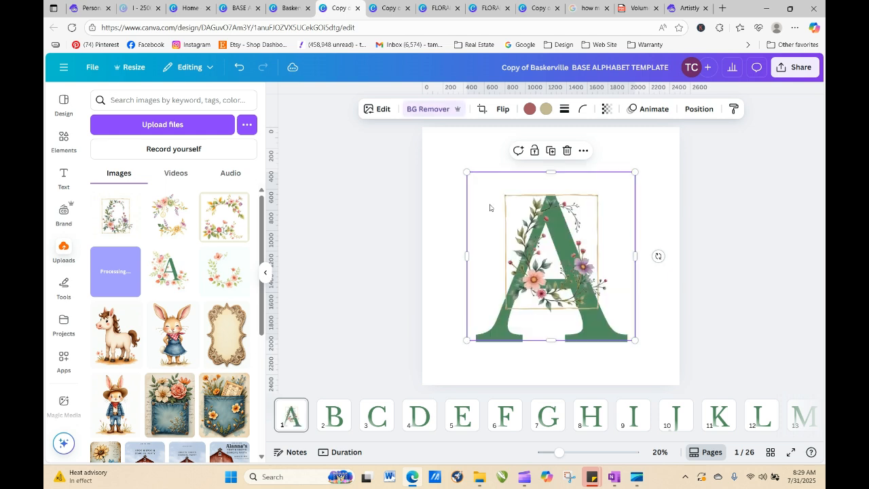
- Enlarge the framed floral image and move it over the letter A
drag(466, 171, 402, 106)
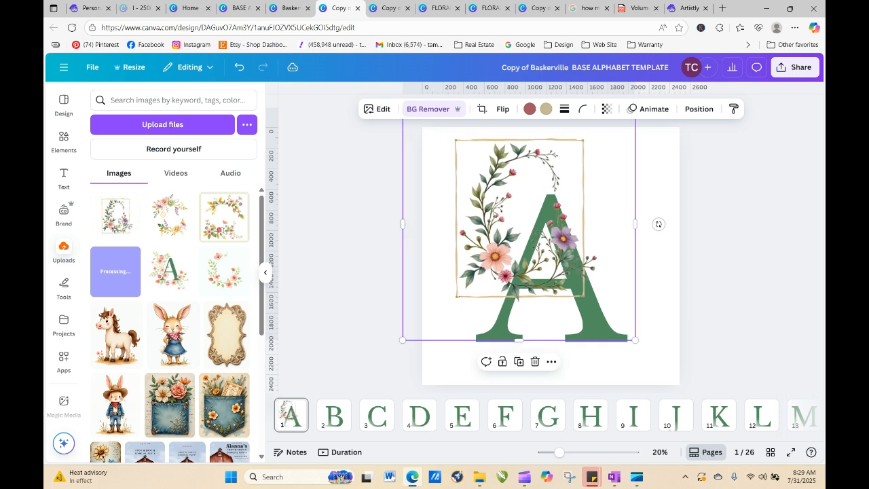
drag(486, 262, 515, 317)
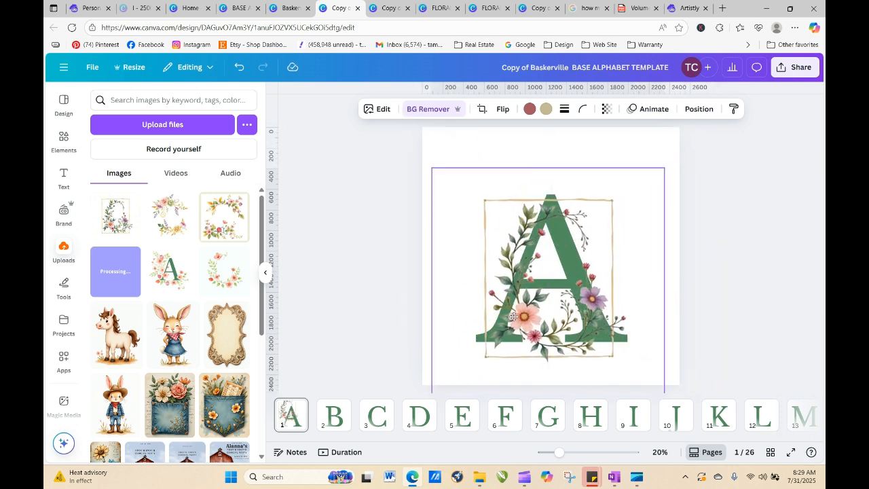
drag(431, 167, 417, 154)
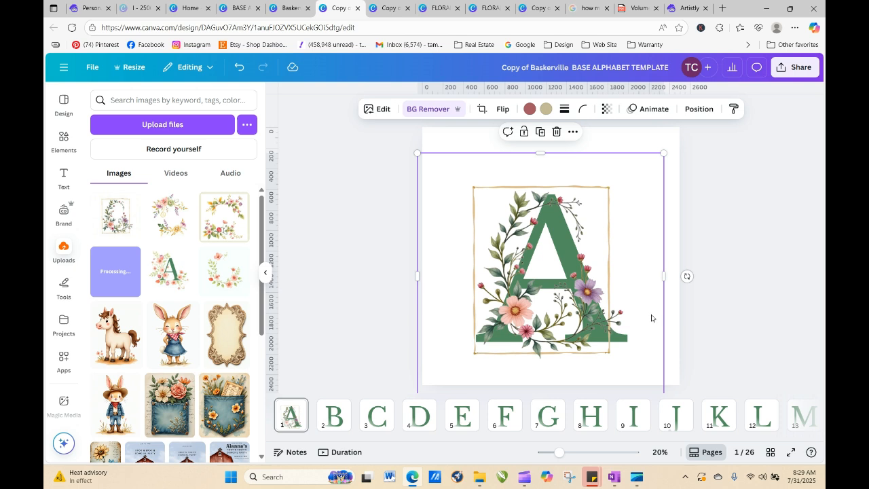
- Crop the empty margins above and below the floral frame, then enlarge and reposition it so it surrounds the letter A
drag(541, 152, 549, 182)
drag(638, 293, 643, 262)
drag(544, 369, 544, 328)
drag(667, 328, 714, 362)
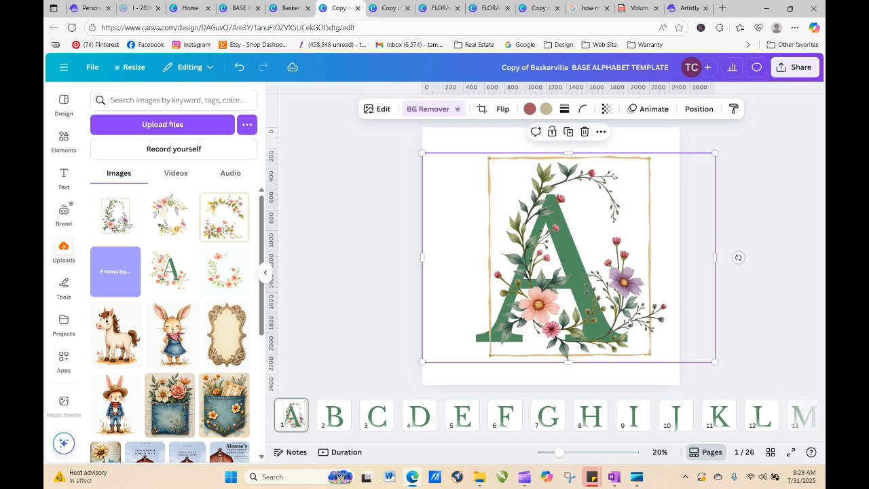
drag(624, 314, 600, 321)
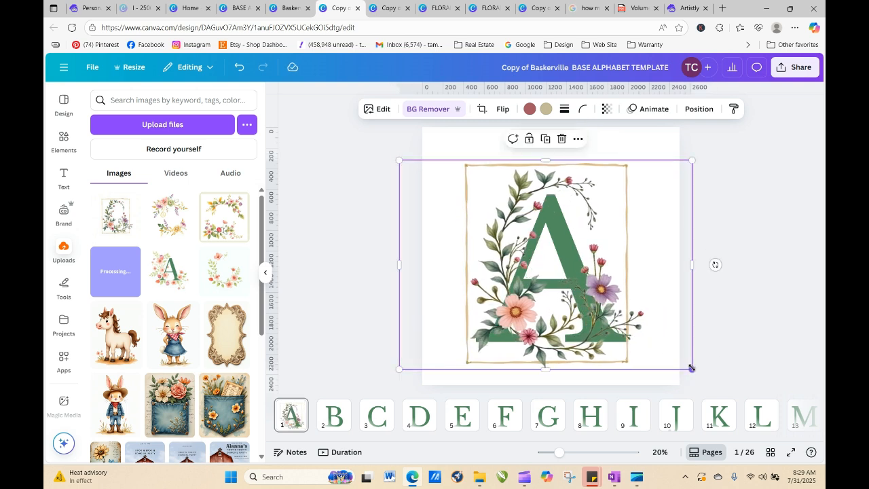
drag(693, 369, 704, 377)
click(733, 373)
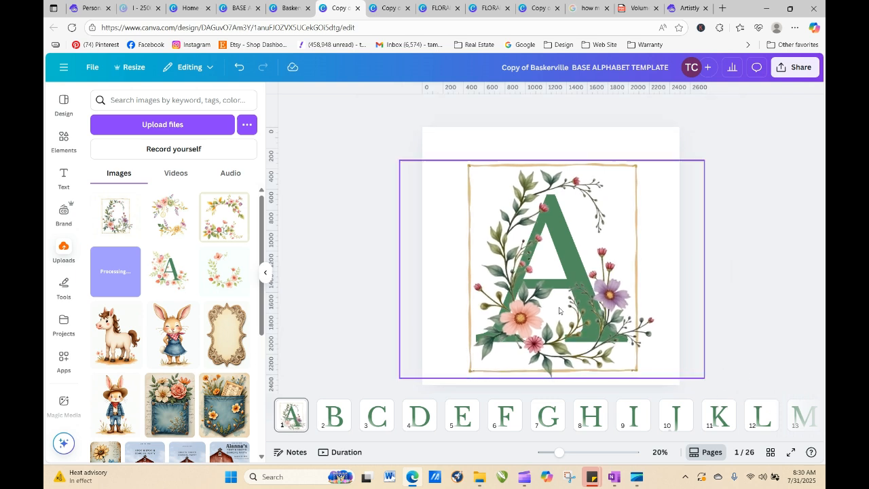
- Move the letter A and its floral frame up together to center them vertically on the page
drag(369, 131, 725, 379)
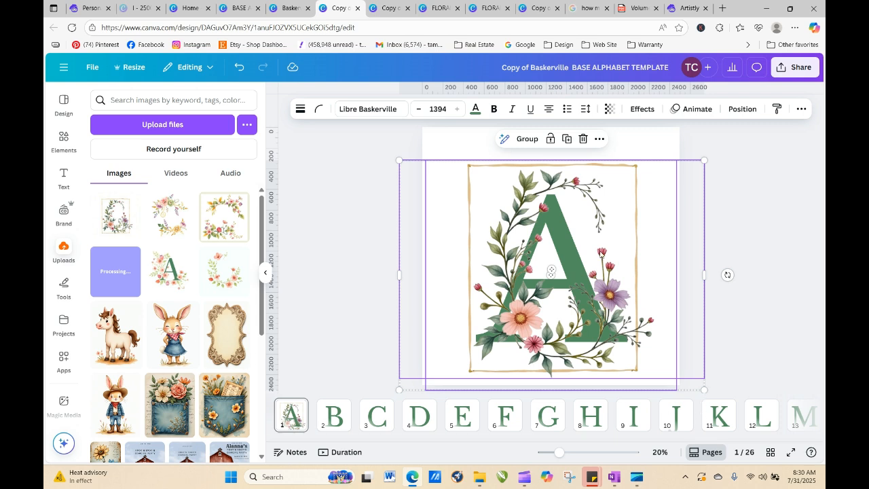
drag(602, 253, 600, 232)
click(742, 261)
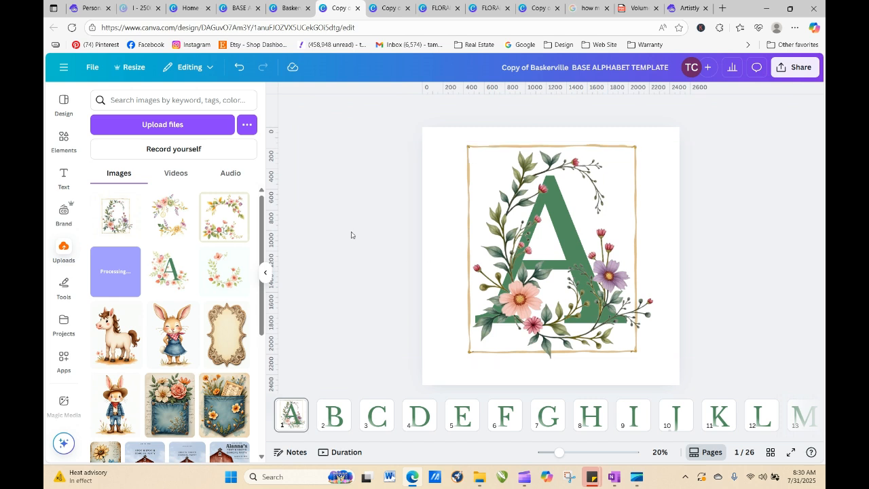
- Copy the floral frame from the A page, paste it onto page 2, and lower it around the letter B
click(545, 253)
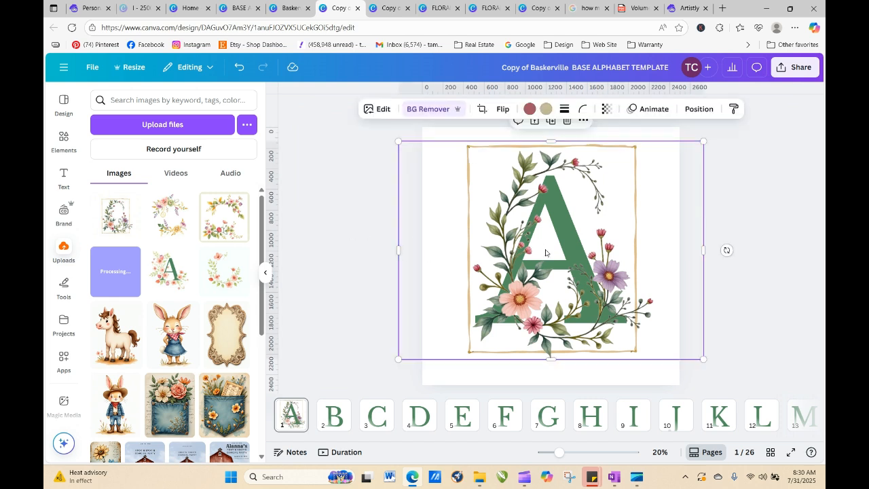
right_click(545, 252)
click(565, 133)
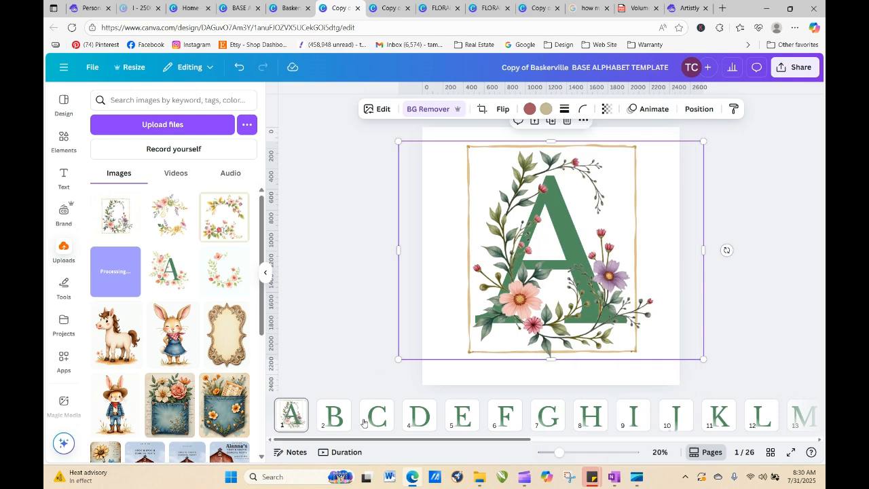
click(334, 414)
right_click(517, 251)
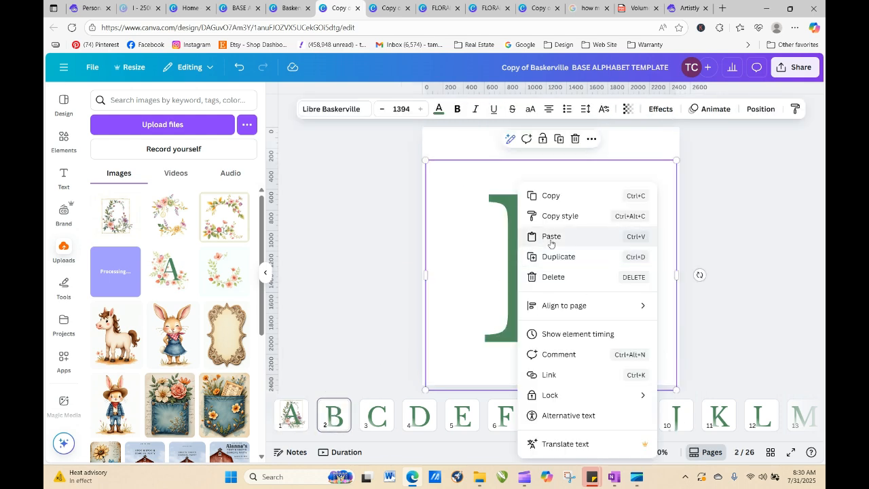
click(550, 236)
drag(598, 307, 599, 326)
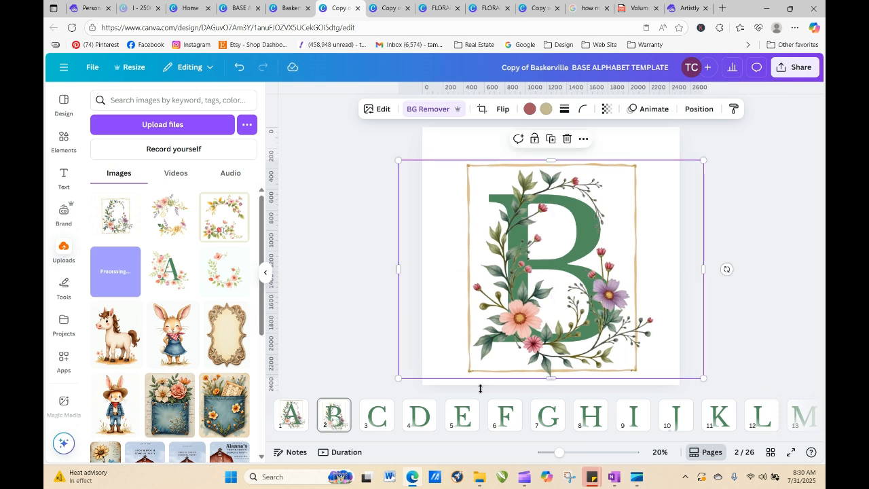
- Open page 3 and move the letter C upward
click(378, 417)
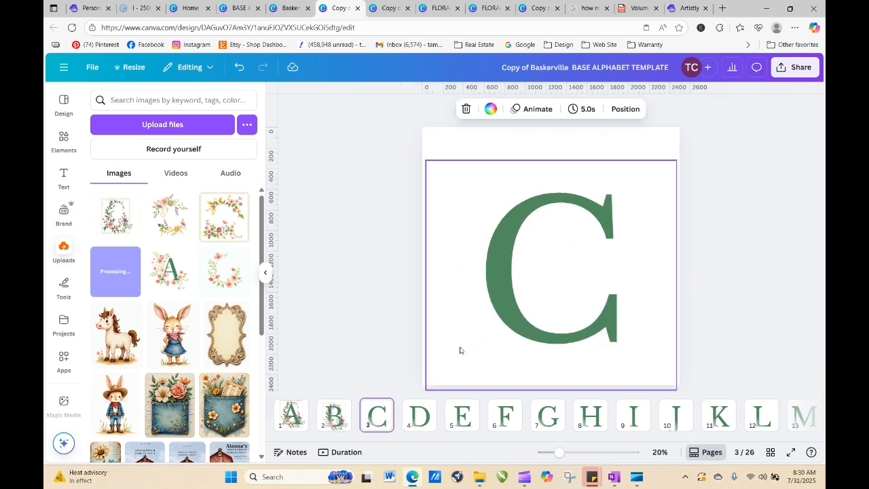
click(478, 294)
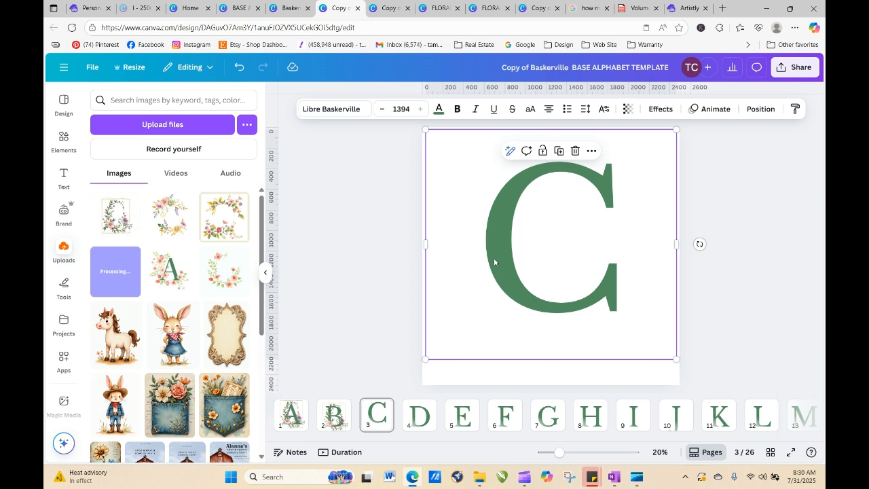
- Try to paste the copied floral frame inside the letter C's text box, then undo the paste
double_click(494, 259)
click(494, 259)
right_click(495, 261)
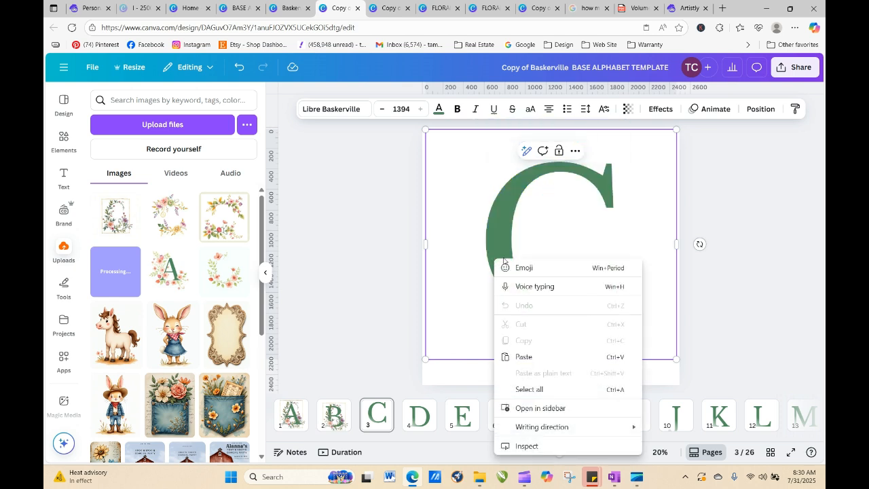
click(524, 356)
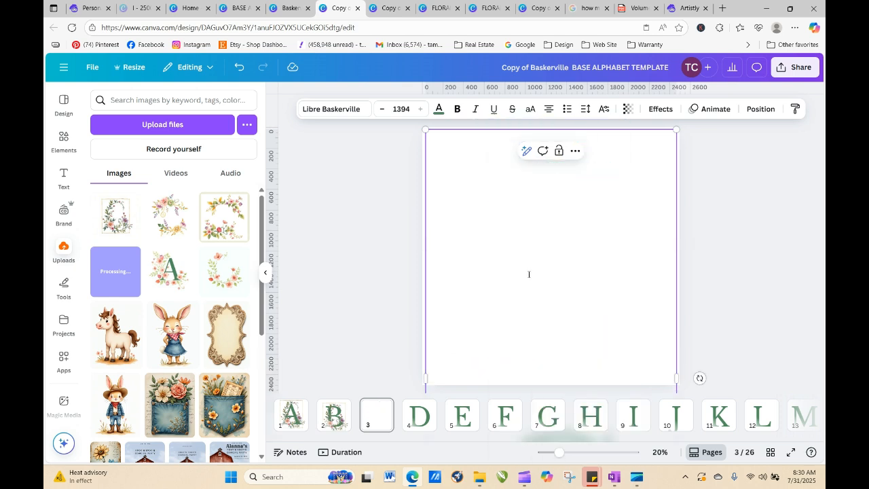
click(238, 68)
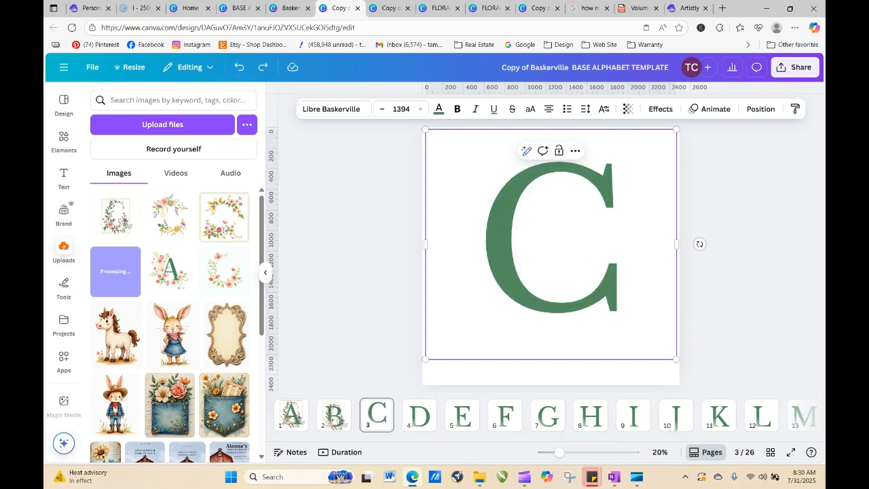
- Lower the letter C slightly on page 3 and paste the copied floral frame over it
click(397, 248)
drag(500, 264, 500, 278)
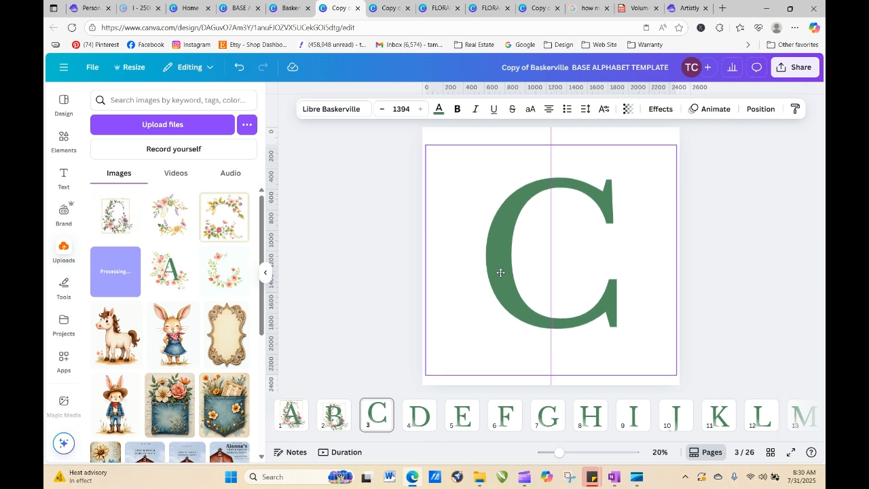
click(371, 332)
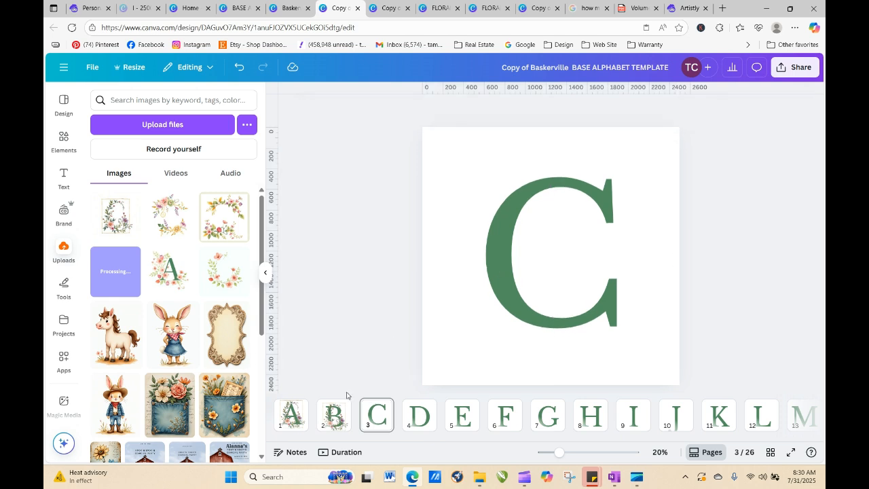
right_click(458, 223)
click(492, 235)
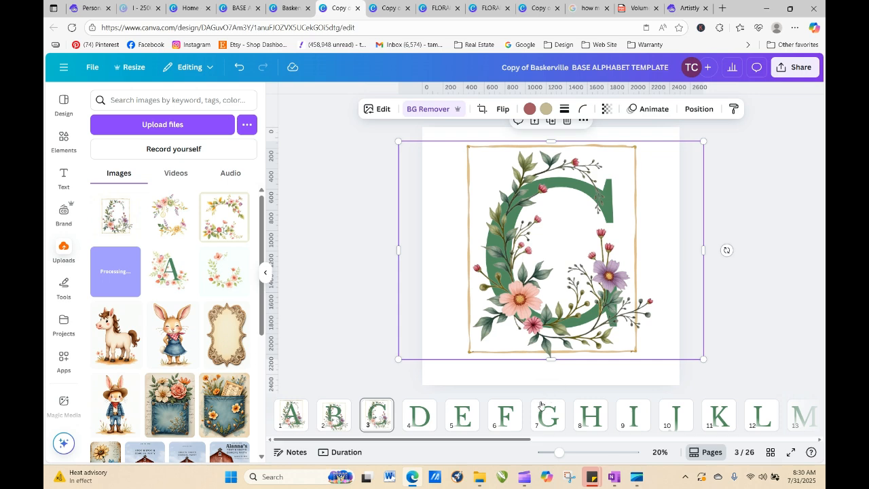
- Paste the copied floral frame onto page 4 and lower it slightly around the letter D
click(433, 409)
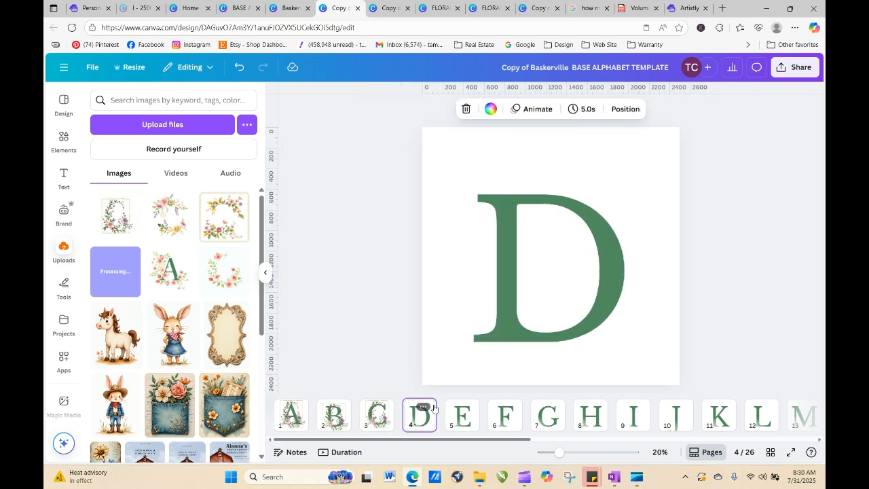
right_click(490, 299)
click(545, 239)
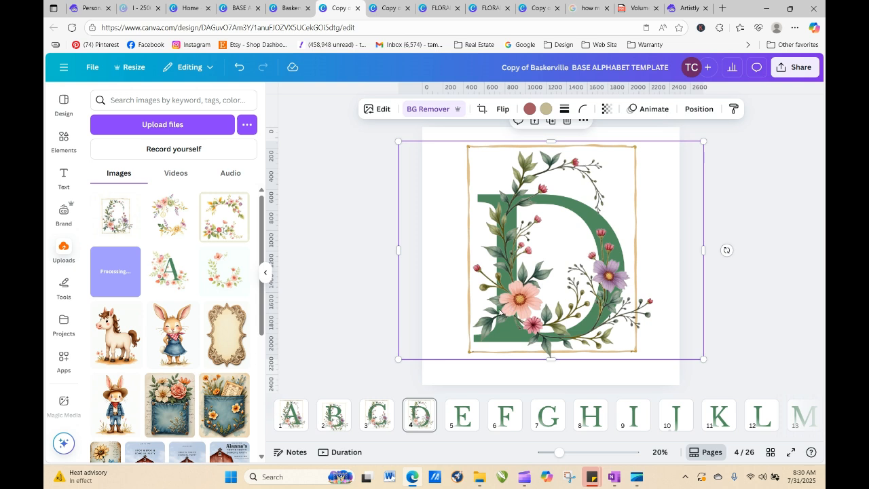
mouse_move(500, 311)
mouse_down()
mouse_move(484, 318)
mouse_move(497, 323)
mouse_up()
click(382, 285)
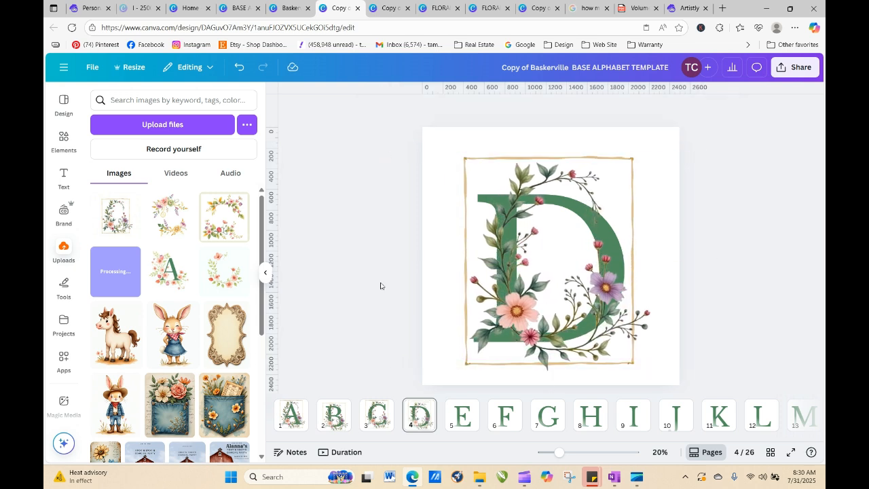
- Paste the copied floral frame onto page 5 and position it around the letter E
click(466, 414)
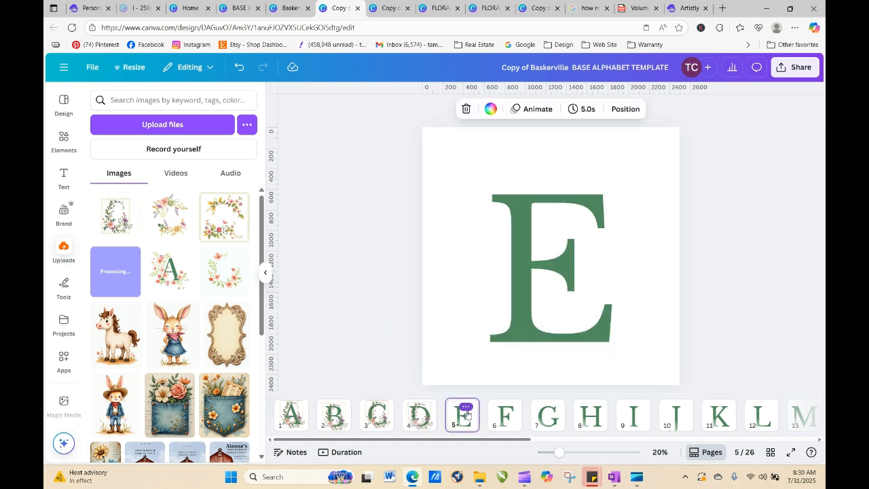
right_click(530, 238)
click(560, 235)
drag(508, 296, 508, 303)
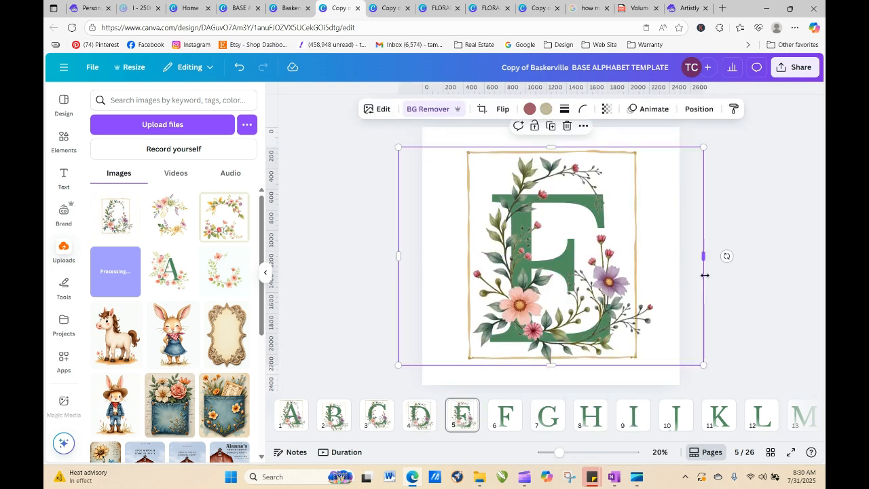
click(338, 251)
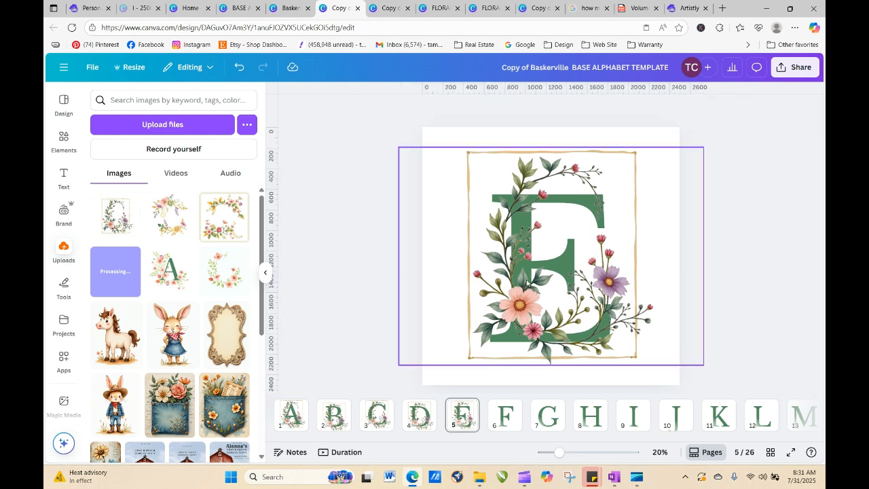
- Paste the copied floral frame around the letter F on page 6, adjusting its height, and open page 7
click(506, 412)
right_click(505, 250)
click(510, 236)
drag(528, 295, 529, 290)
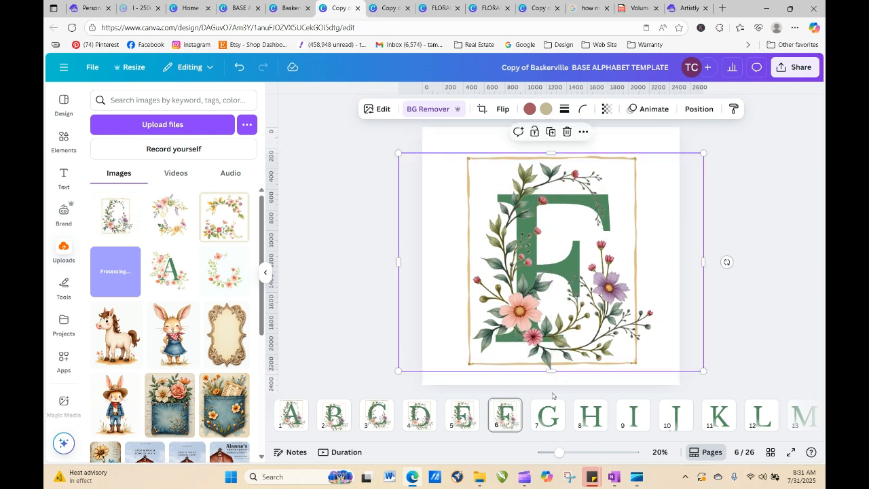
click(547, 411)
right_click(524, 280)
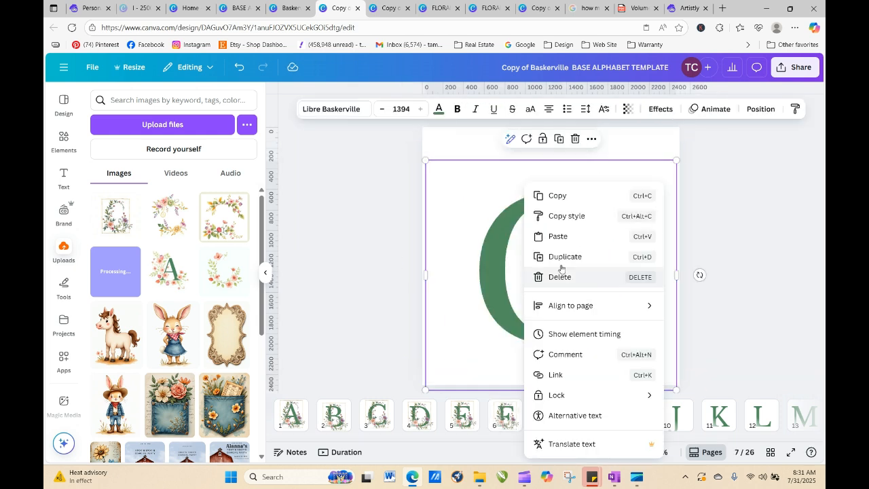
click(566, 259)
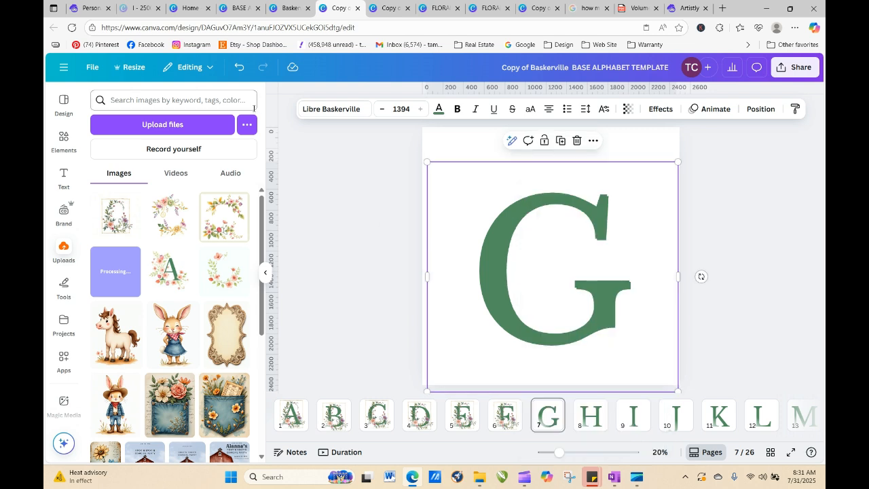
click(239, 67)
- Paste the copied floral frame on page 7, lower it and center it horizontally around the letter G, and open page 8
right_click(533, 204)
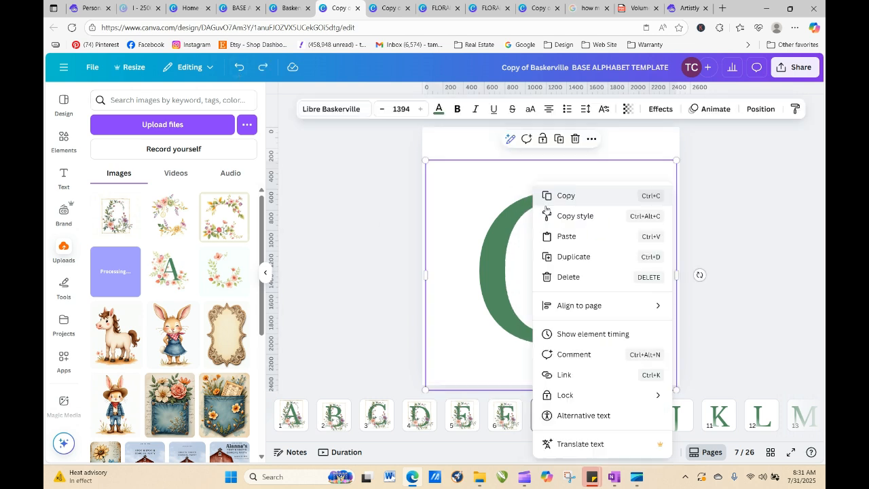
click(584, 235)
drag(519, 270, 514, 285)
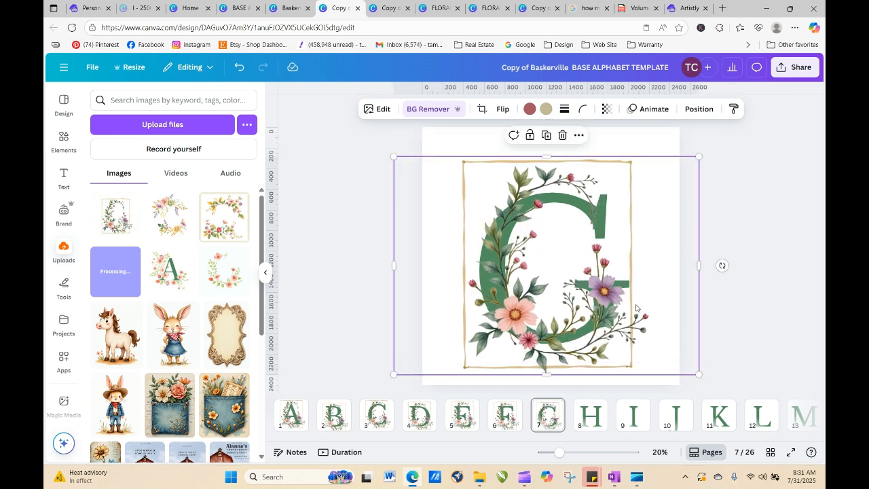
drag(590, 317, 588, 314)
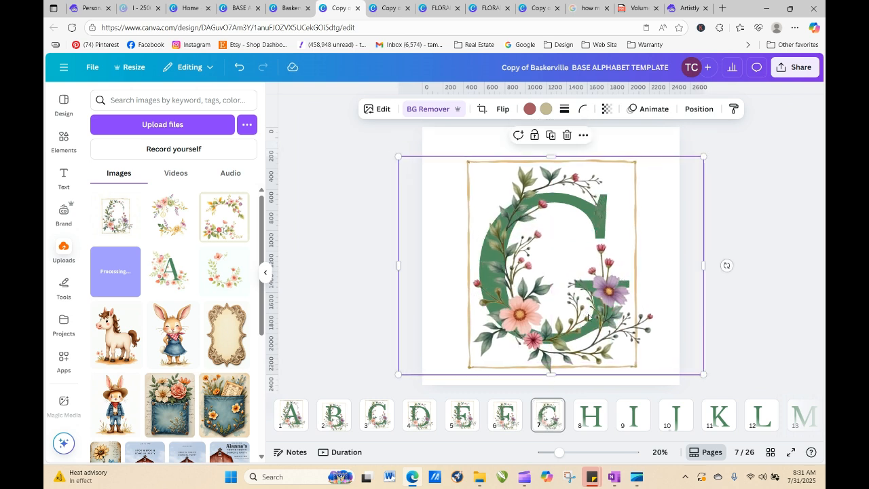
click(590, 414)
click(567, 259)
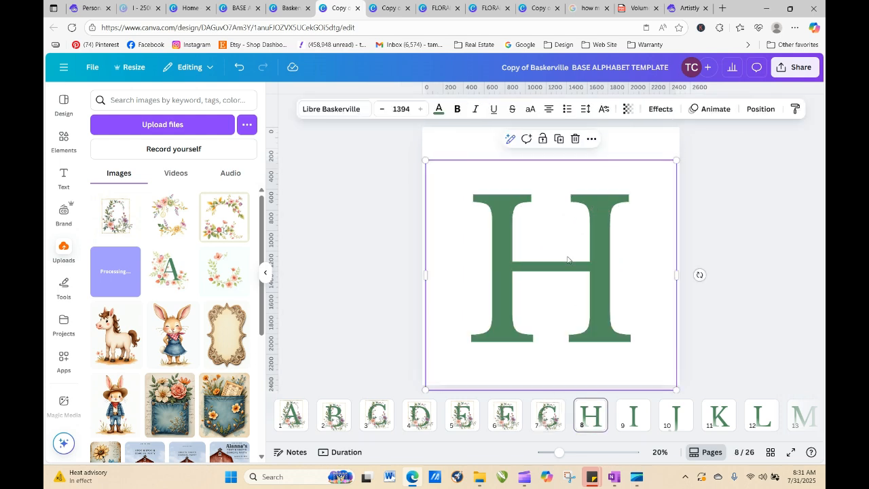
double_click(599, 238)
right_click(599, 239)
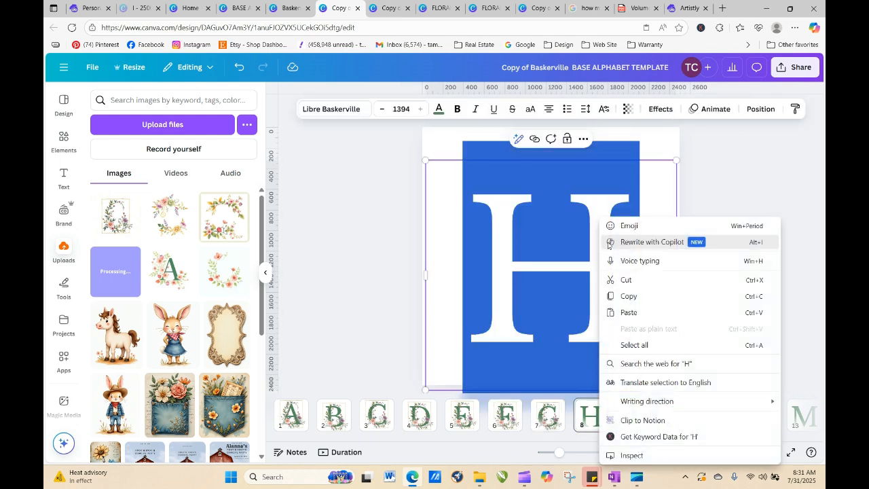
click(627, 312)
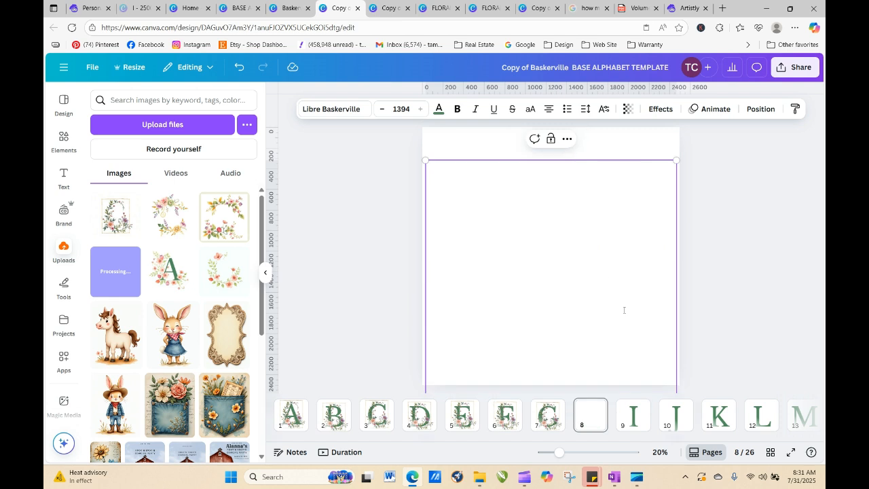
click(239, 66)
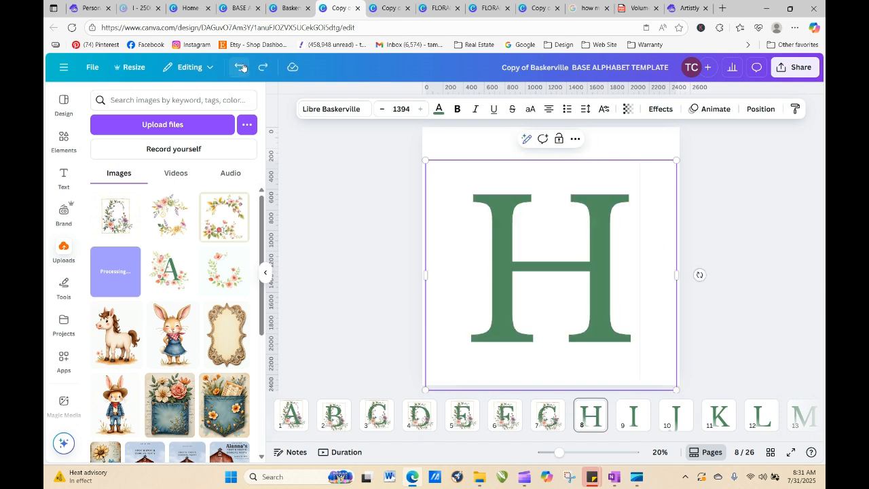
- Paste the copied floral frame onto page 8 and lower it slightly around the letter H
click(390, 234)
click(504, 258)
right_click(504, 257)
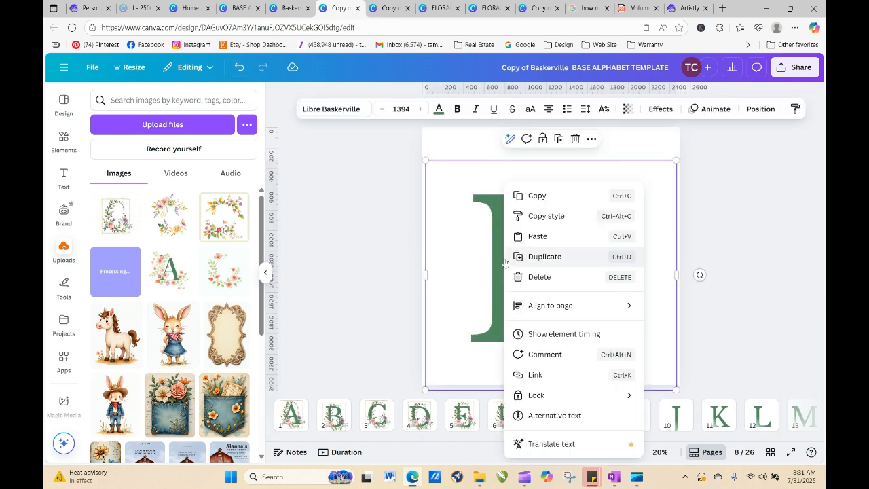
click(533, 237)
drag(528, 275, 528, 285)
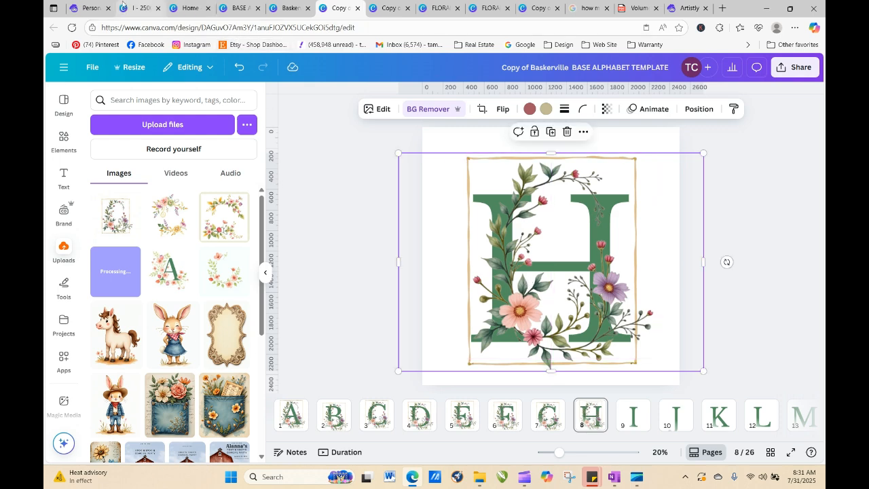
- Switch to Artistly's personal designs and download the brown floral letter B with the thin square border
click(90, 9)
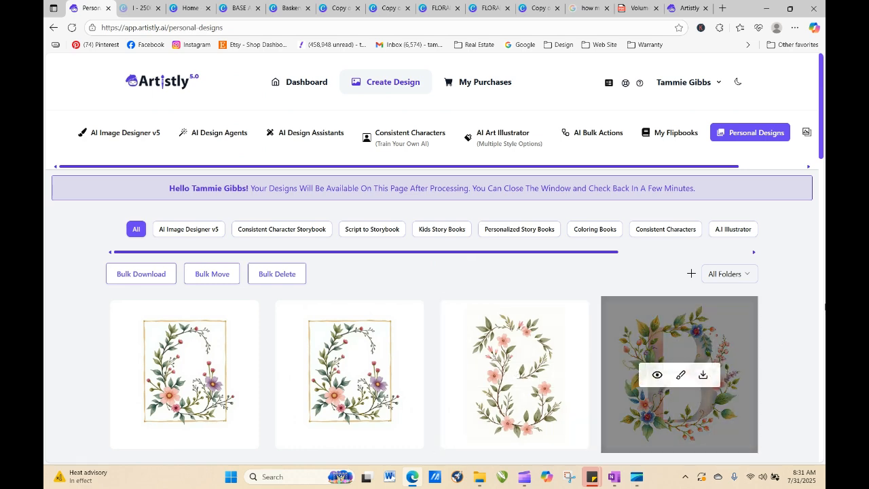
scroll(820, 168, down, 4)
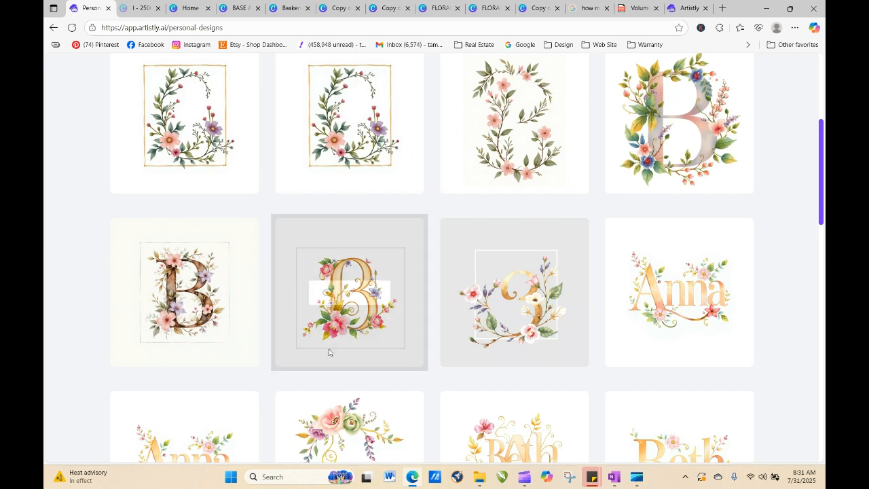
mouse_move(233, 310)
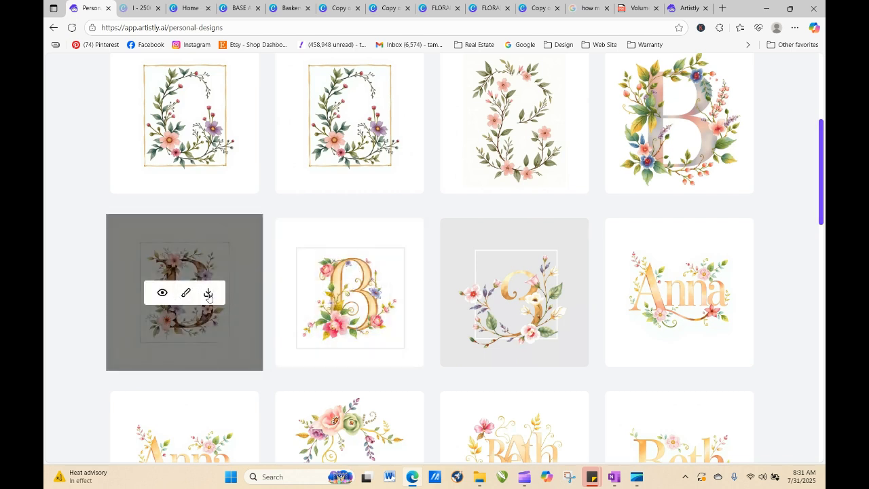
click(208, 293)
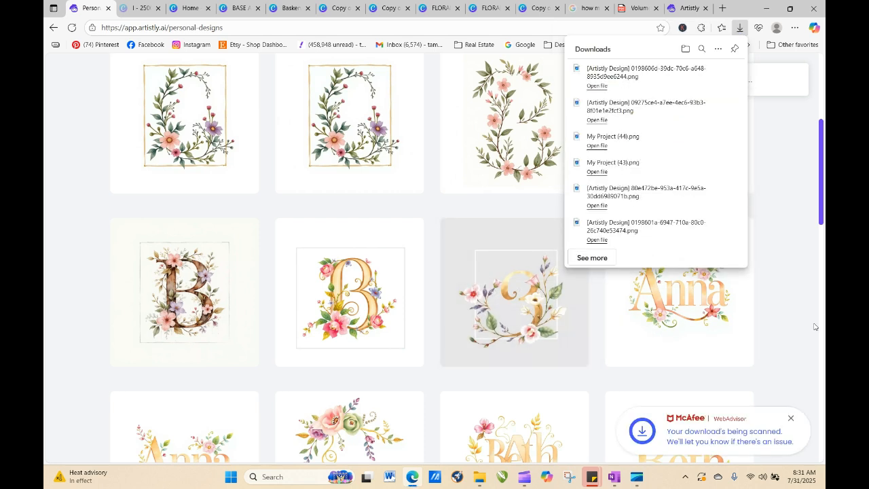
- View the details of the gray-background floral letter B design with the white square border, and close them
mouse_move(551, 321)
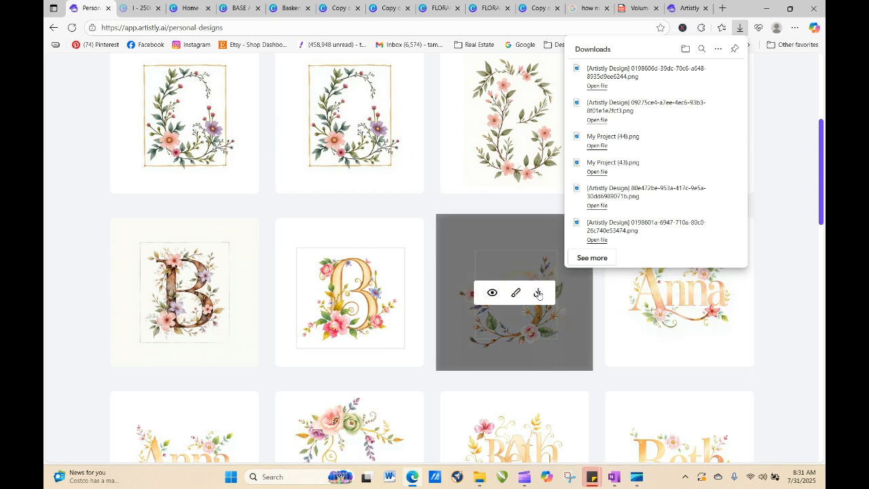
click(493, 295)
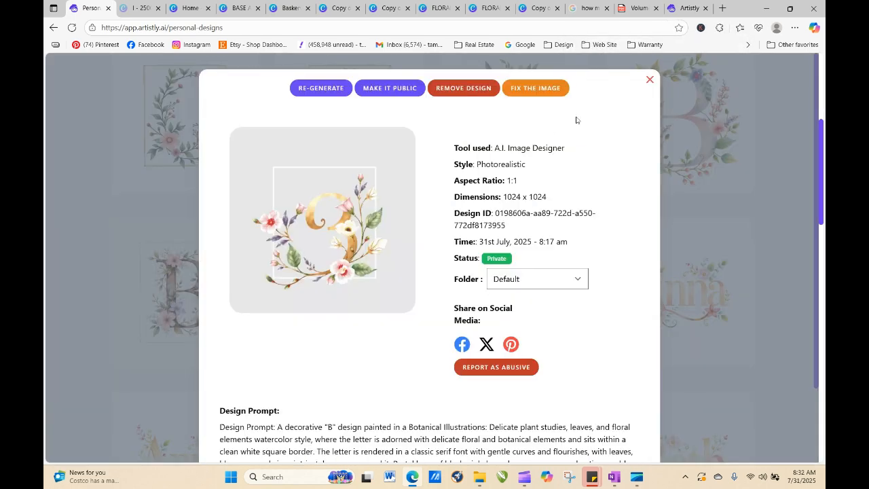
click(650, 81)
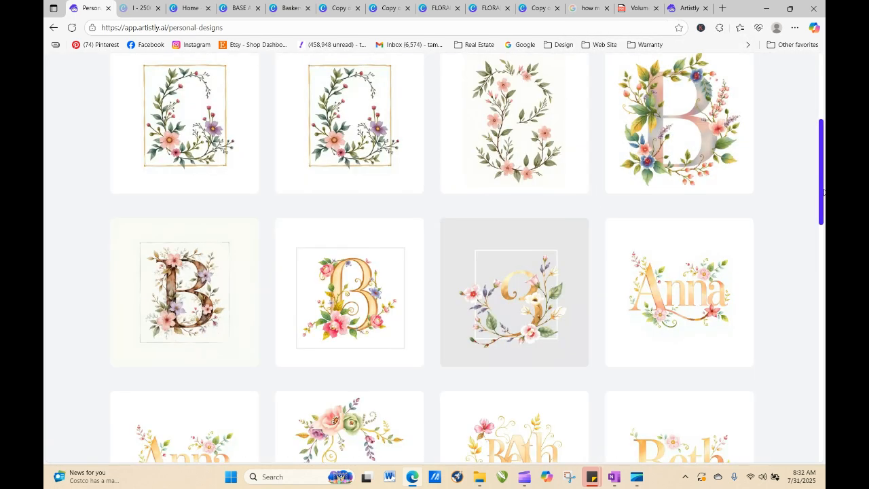
- Open the Human Stylizer design assistant and load the gray-background floral letter B design from the media library
scroll(502, 183, up, 5)
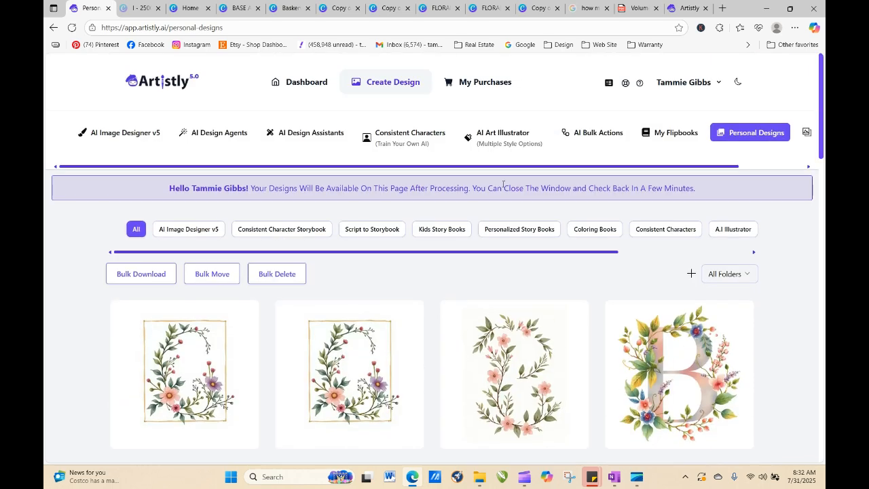
click(333, 134)
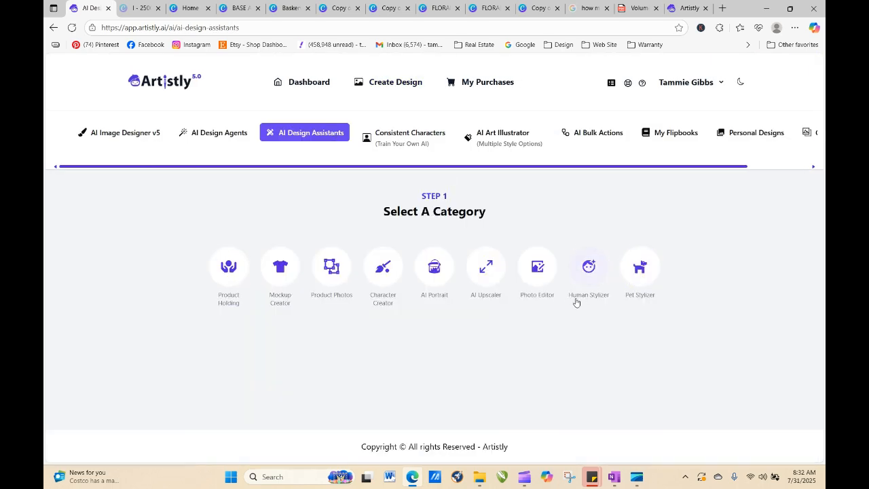
click(588, 272)
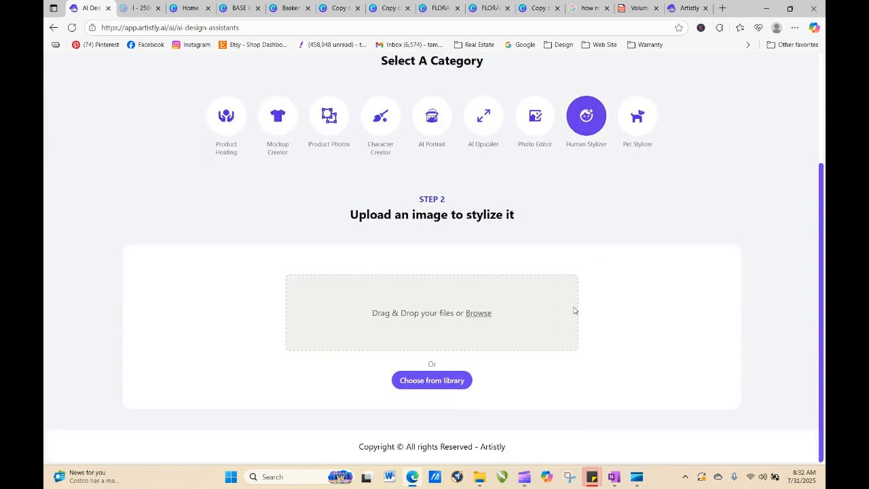
click(453, 382)
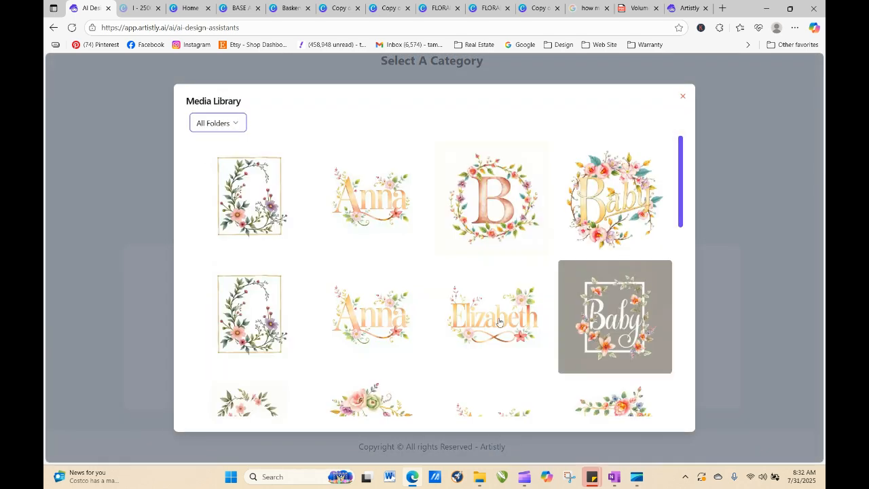
drag(679, 204, 688, 389)
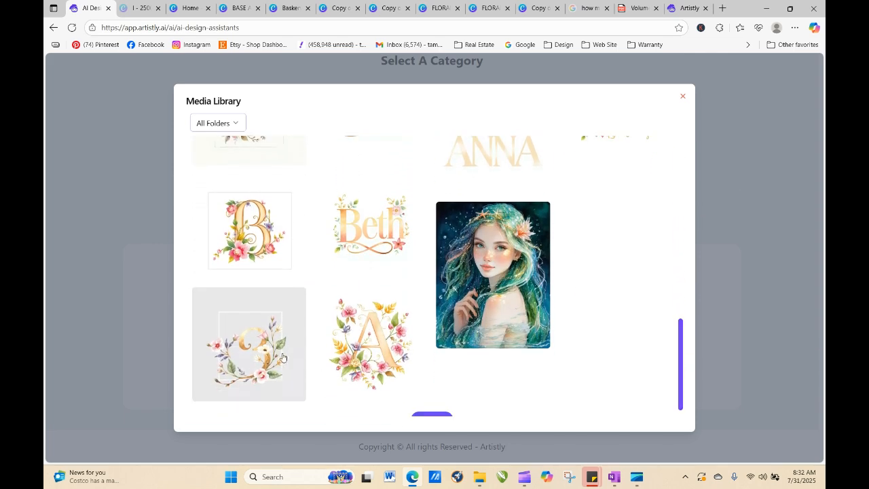
click(280, 357)
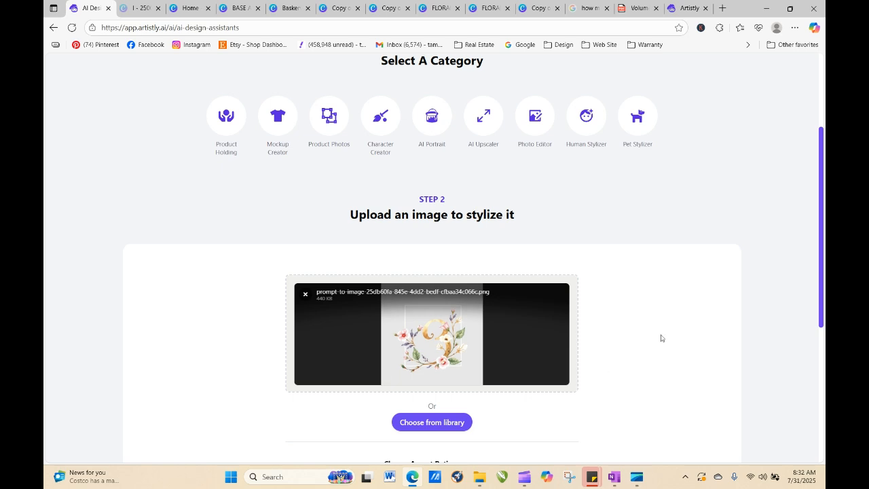
- Enter "Remove the B" as the styling instruction, keep the default aspect ratio, and start stylizing the image
scroll(821, 235, down, 3)
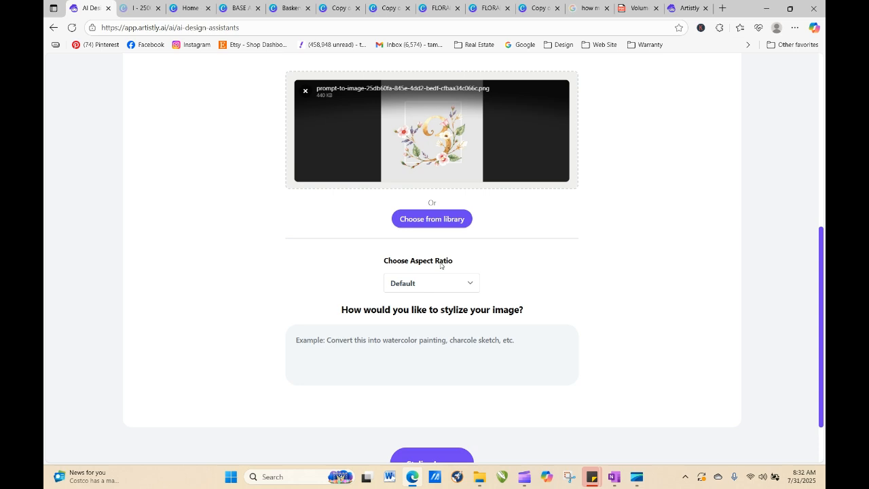
click(440, 265)
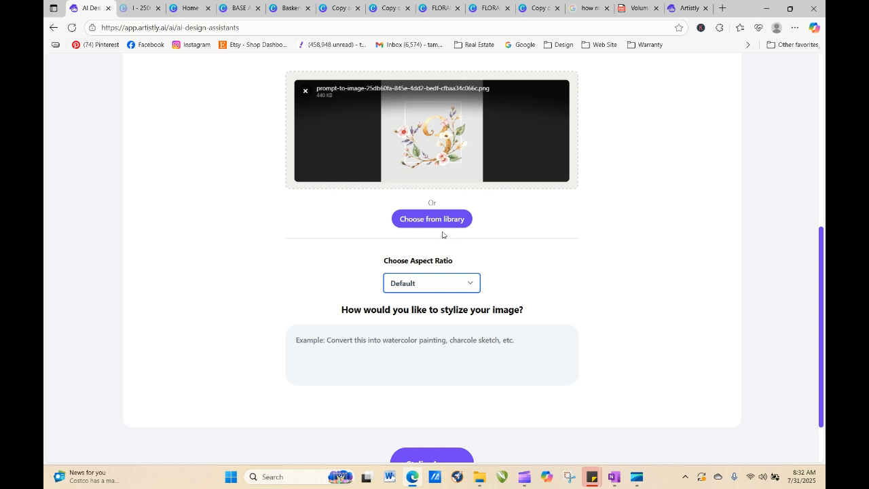
click(408, 347)
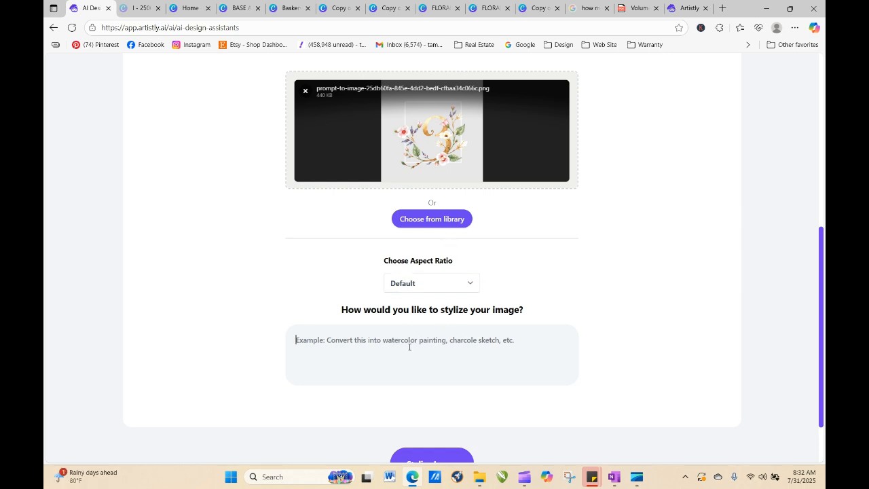
text(Remv)
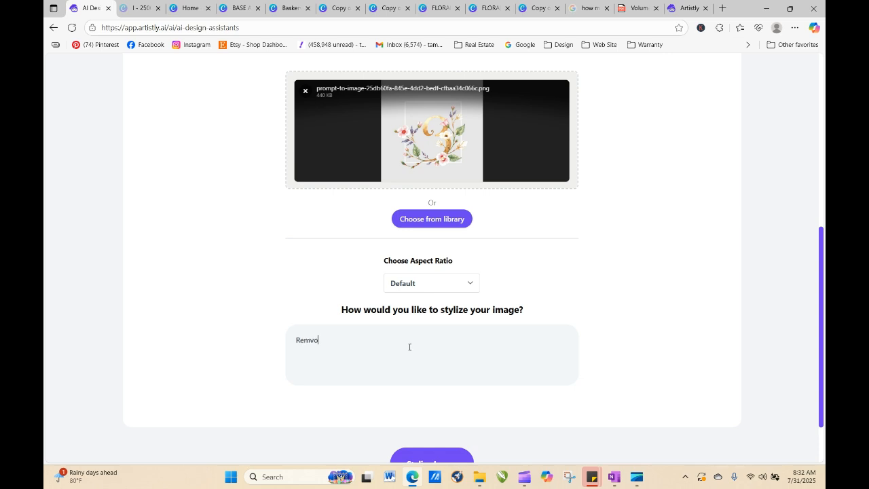
key(BackSpace)
text(ove the b)
key(BackSpace)
text(B)
click(435, 462)
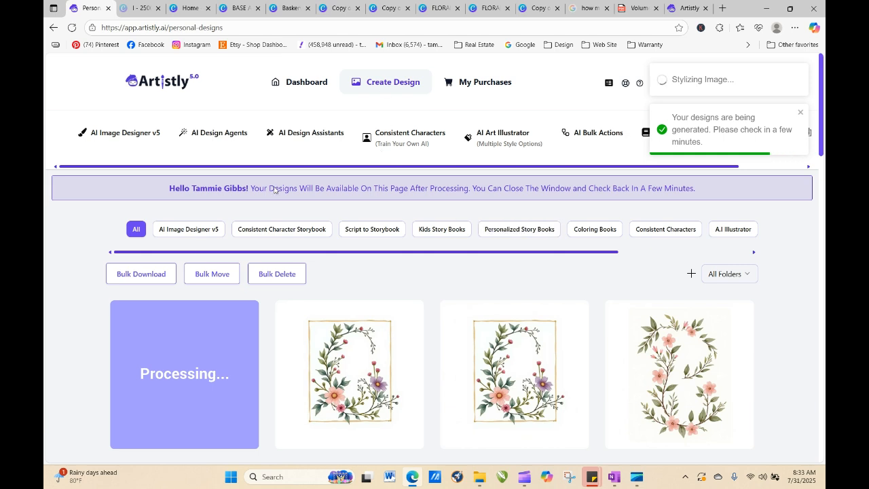
- Refresh the personal designs page and switch to the AI clipart playbook PDF
click(71, 29)
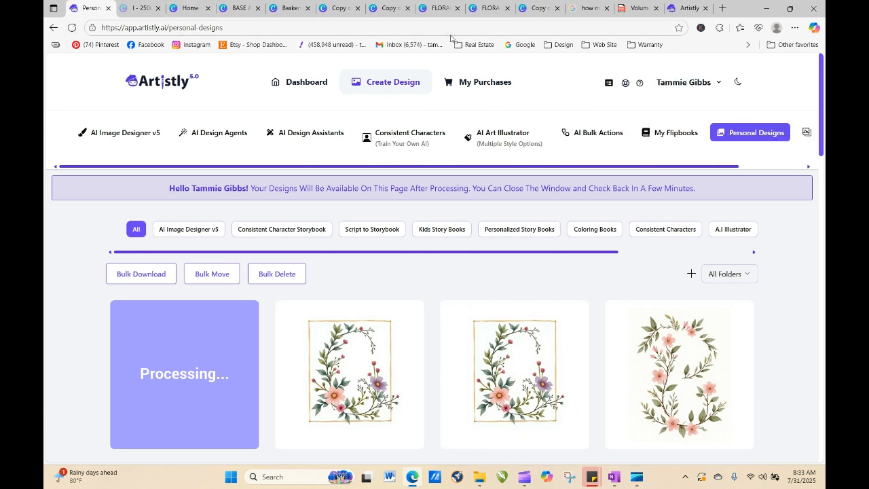
click(631, 8)
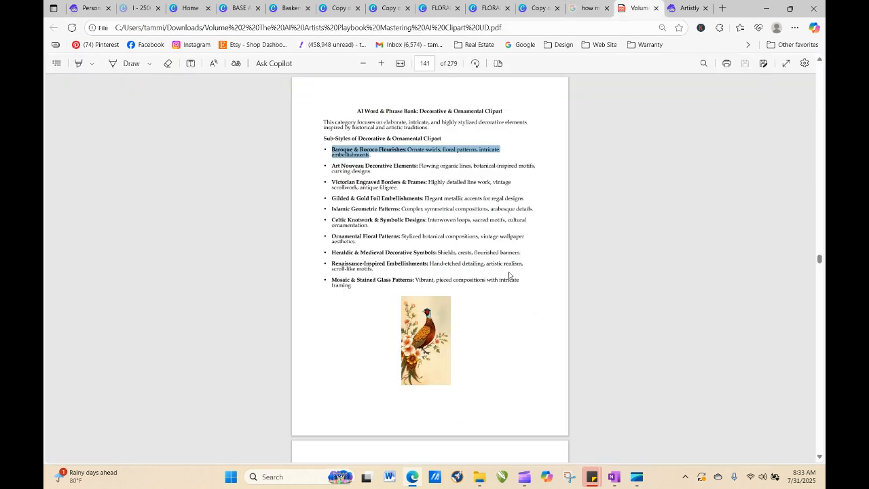
- Go to the contents on page 6 of the playbook and open the Whimsical Fantasy Clipart word bank
click(431, 65)
text(6)
key(Return)
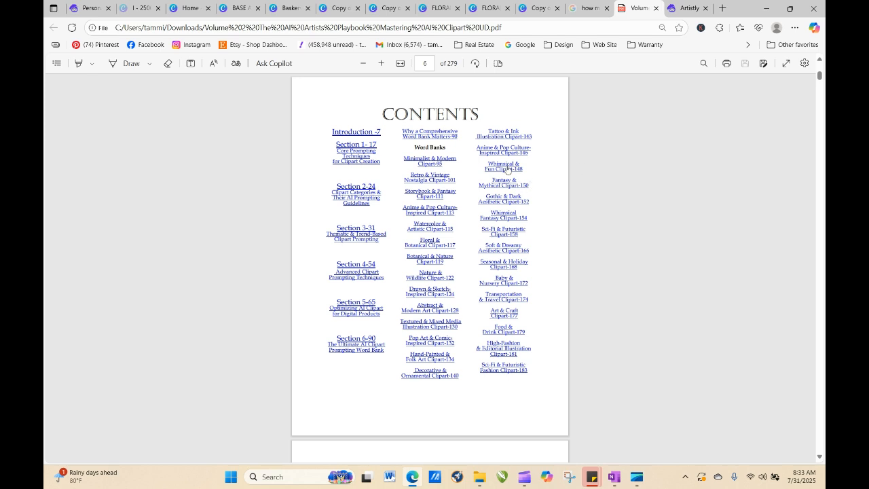
click(504, 221)
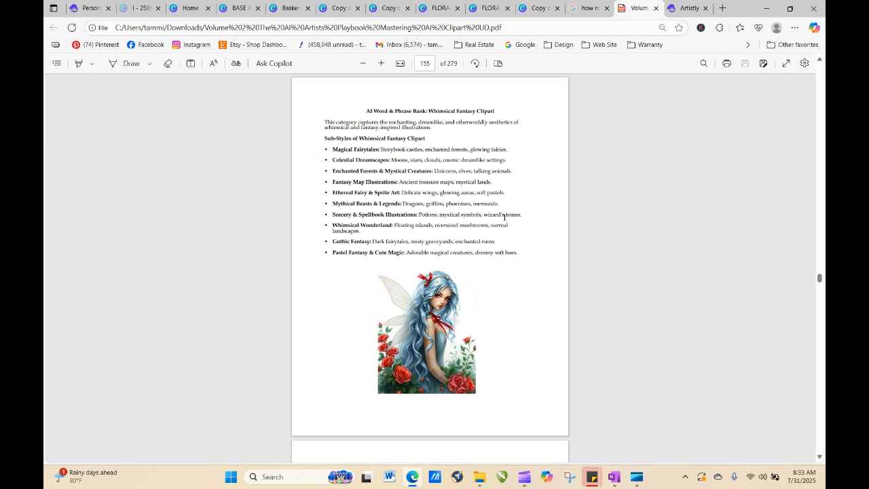
- Copy the phrase "Celestial Dreamscapes: Moons, stars, clouds, cosmic dreamlike settings" from the list of sub-styles
drag(330, 160, 504, 163)
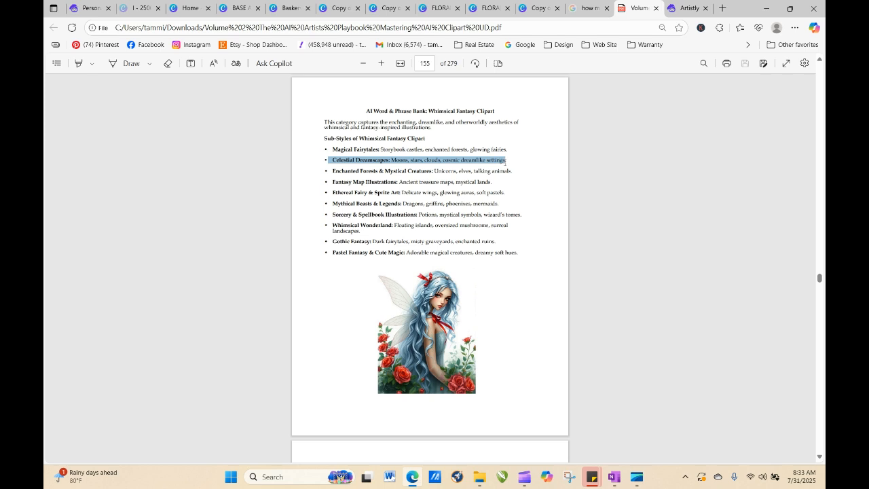
right_click(503, 162)
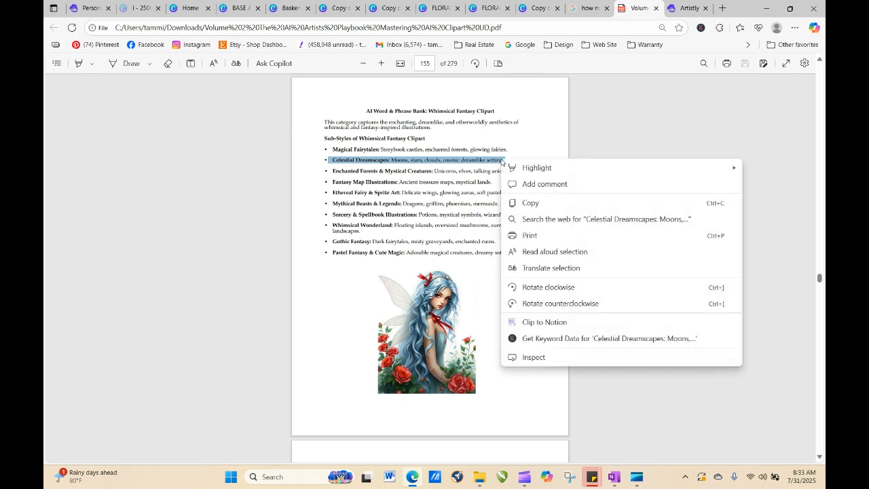
click(532, 203)
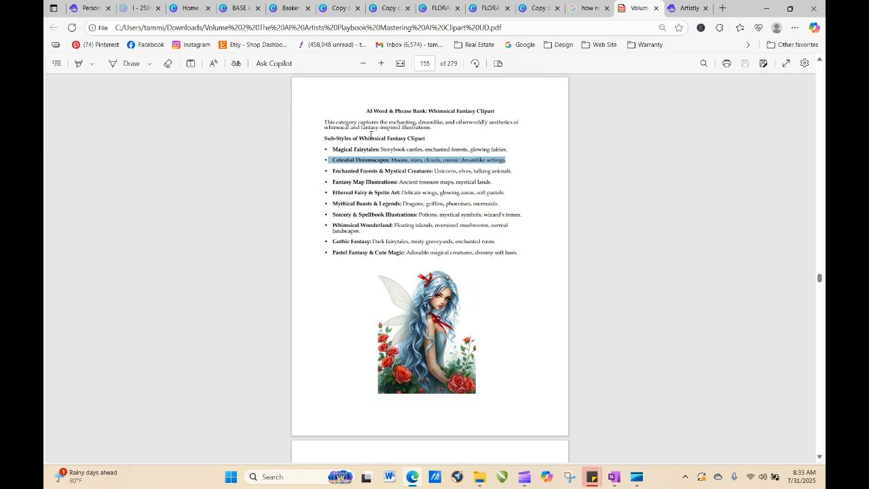
right_click(416, 161)
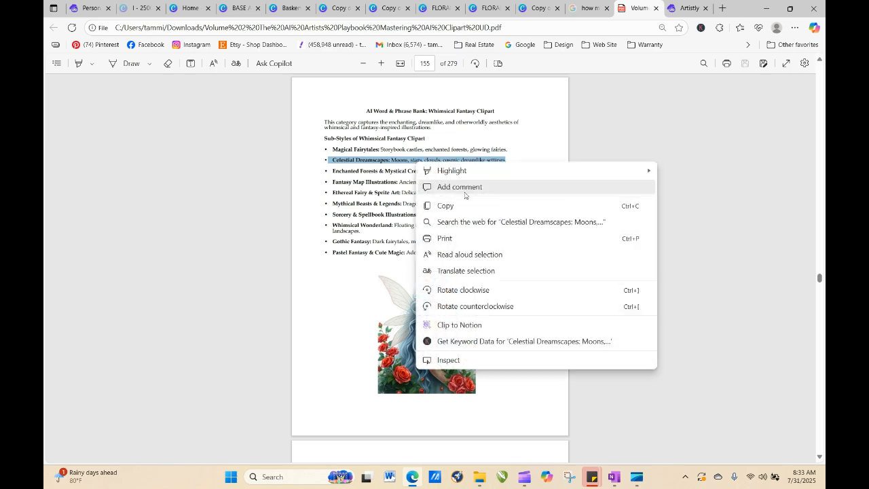
click(459, 206)
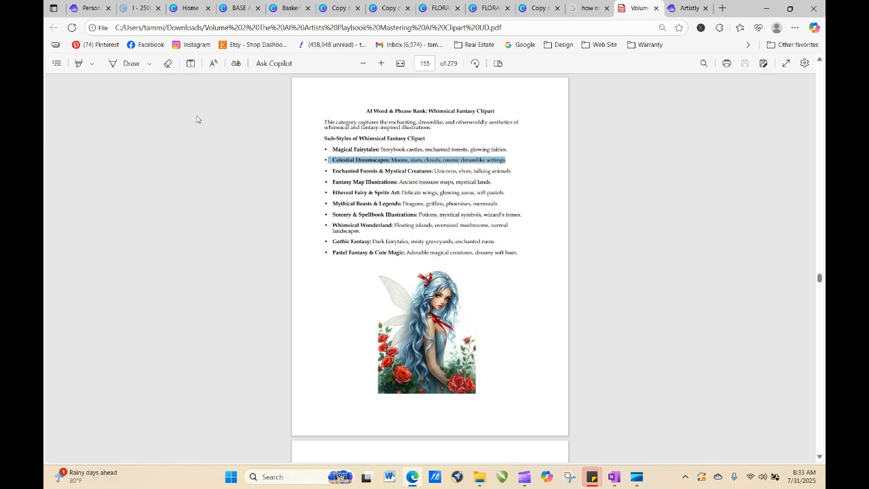
- Switch to Artistly's personal designs, view the details of the letterless gray-background floral design, and close them
click(88, 9)
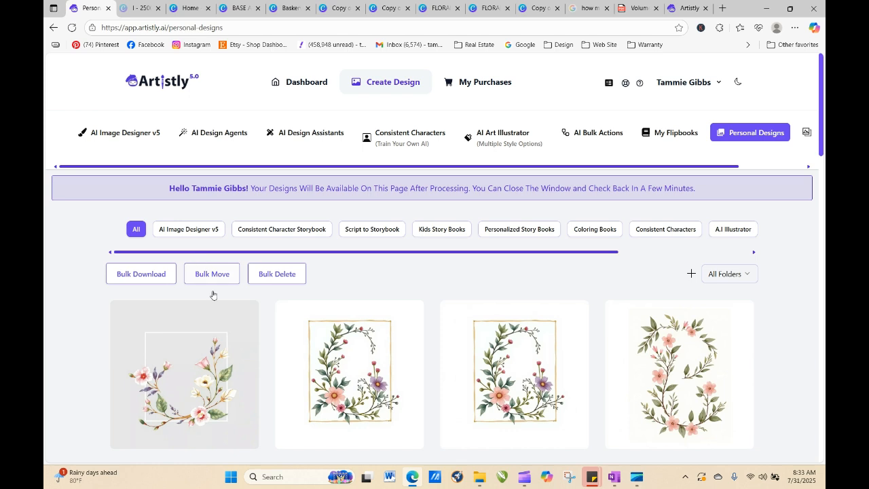
click(160, 374)
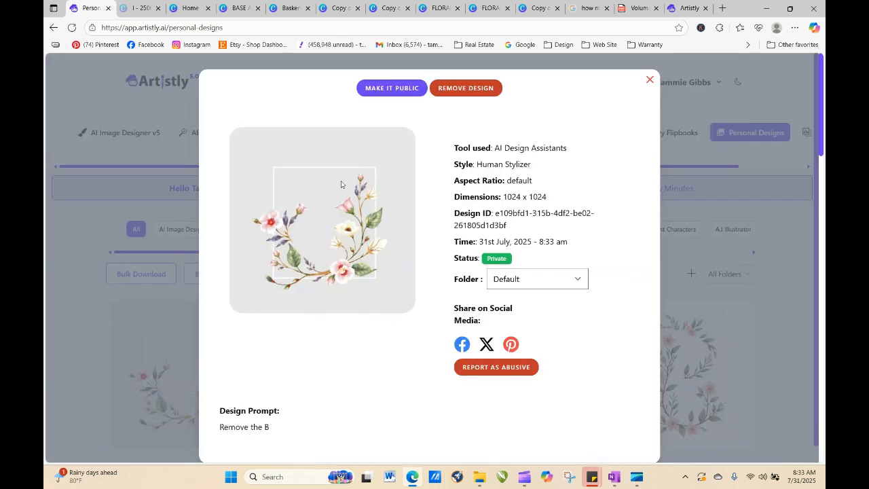
click(649, 80)
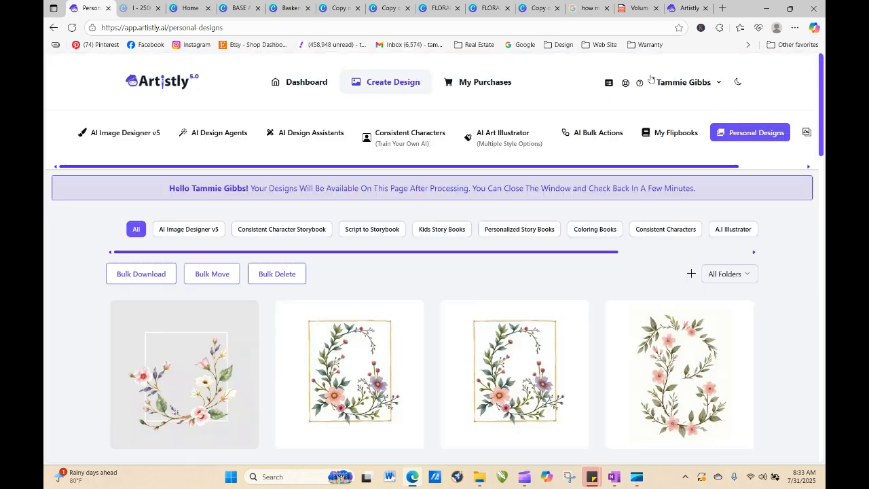
- Download the letterless gray-background floral design and dismiss the downloads list
mouse_move(178, 376)
click(209, 375)
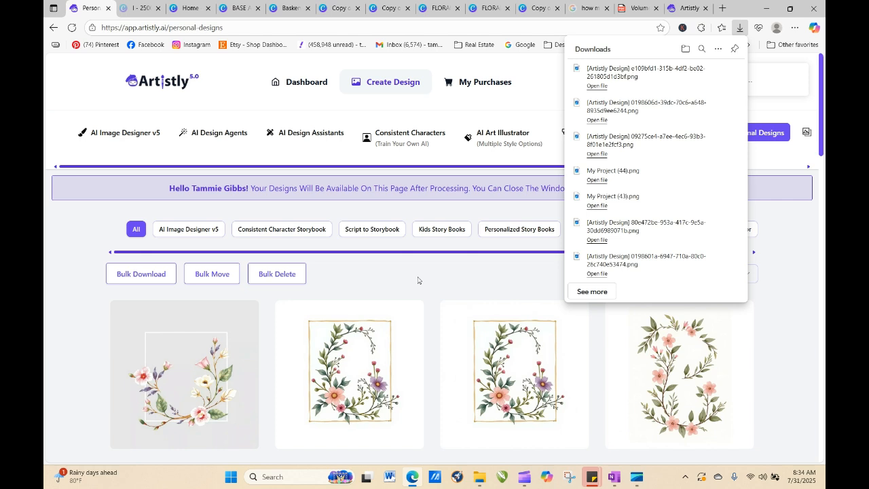
mouse_move(166, 433)
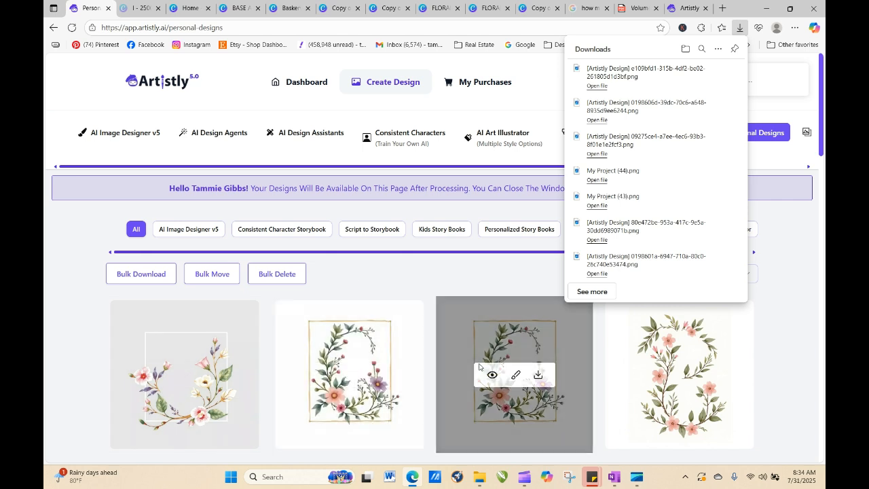
mouse_move(378, 334)
mouse_move(138, 421)
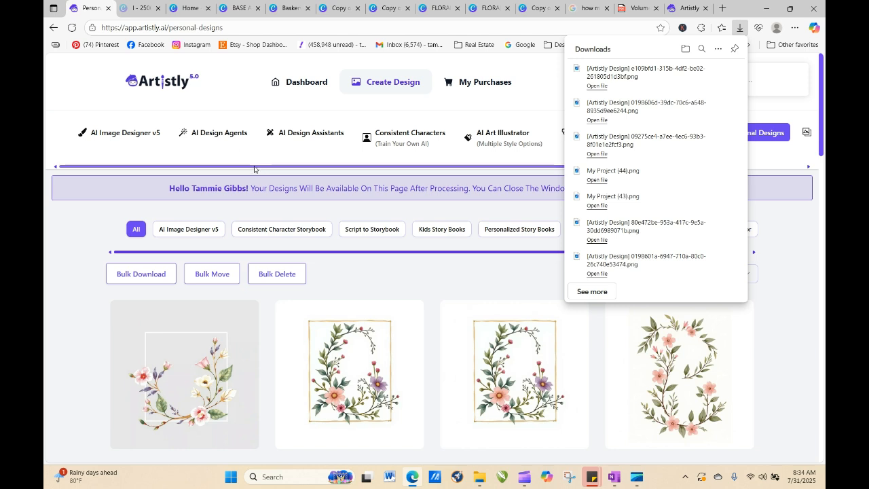
click(797, 278)
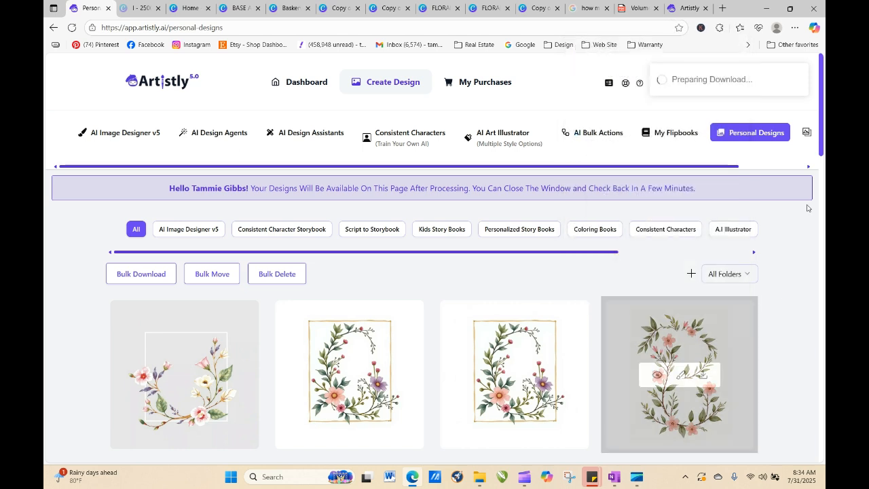
- Find the earlier white-background floral letter B design with the Art Nouveau prompt and load it for regeneration
drag(821, 95, 824, 427)
click(432, 400)
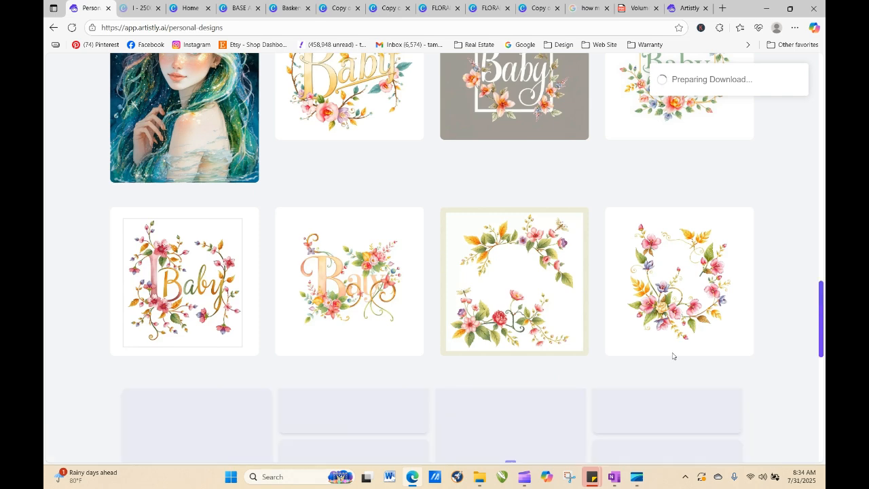
drag(822, 237, 821, 277)
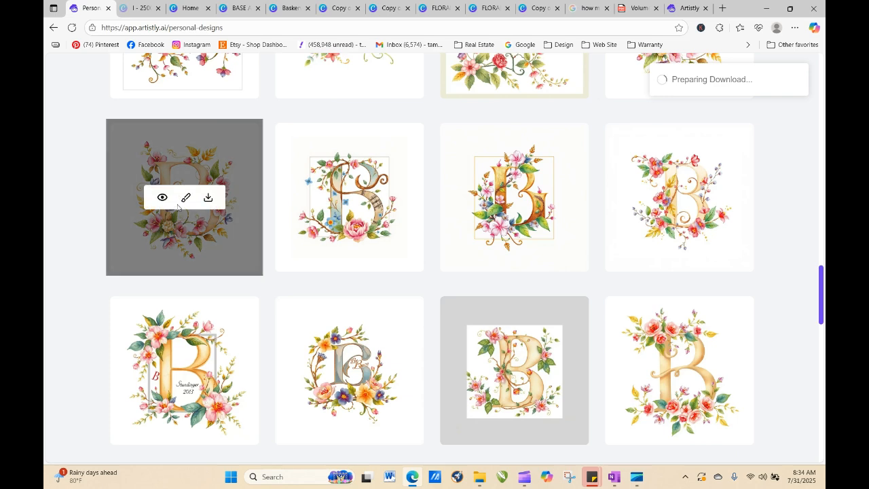
click(164, 198)
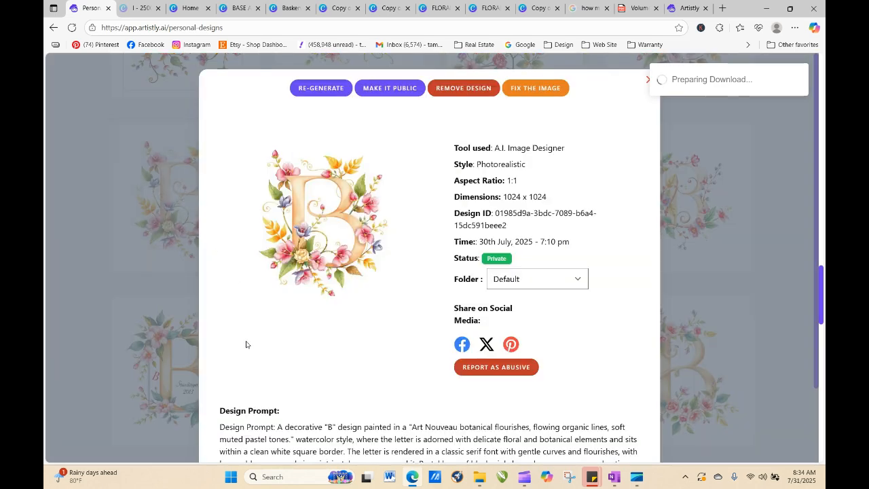
click(323, 88)
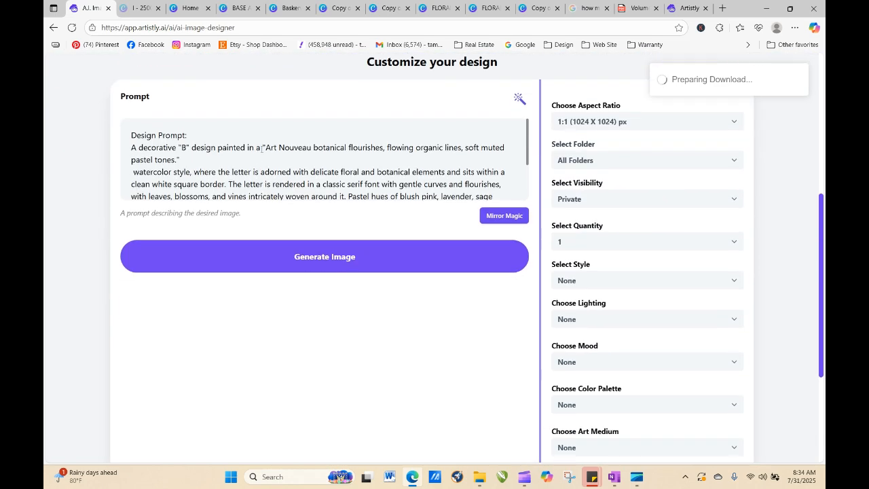
- Replace the quoted Art Nouveau style phrase in the prompt with the copied Celestial Dreamscapes phrase and generate the image
drag(263, 147, 292, 158)
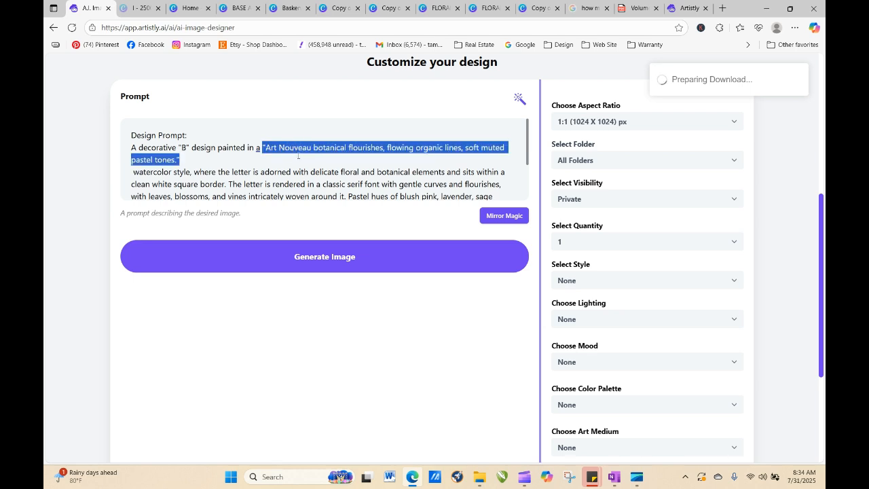
right_click(299, 148)
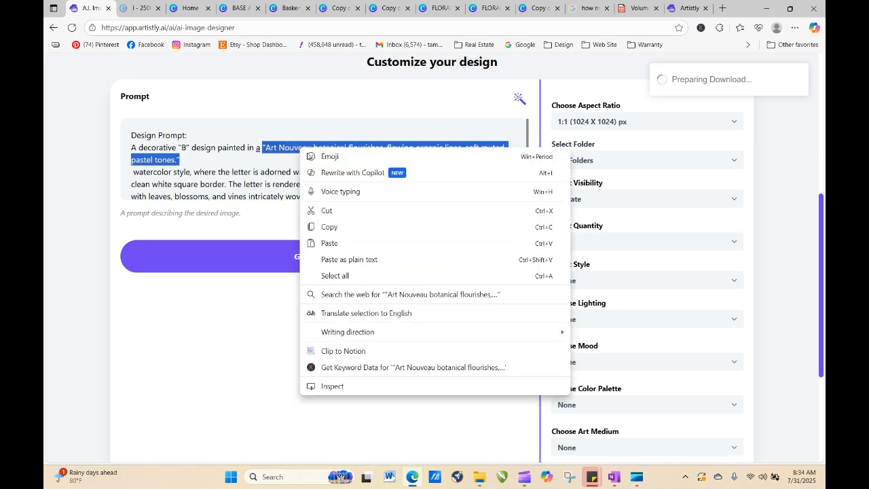
click(330, 243)
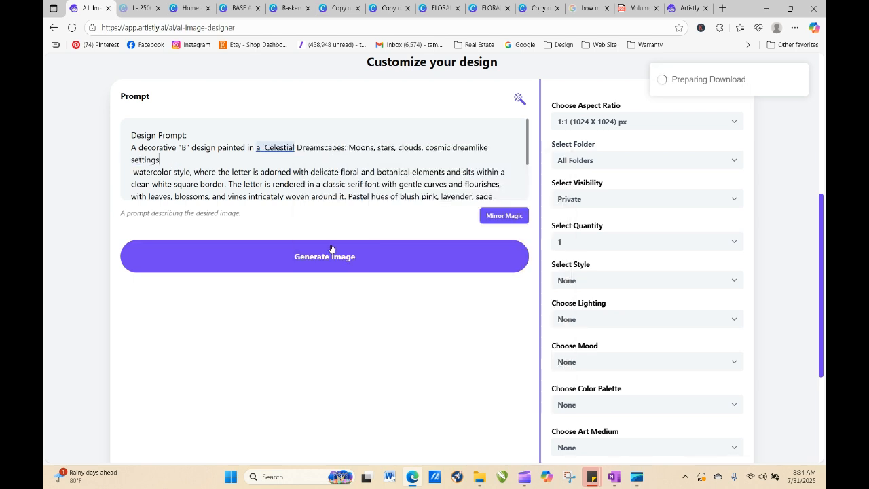
click(280, 255)
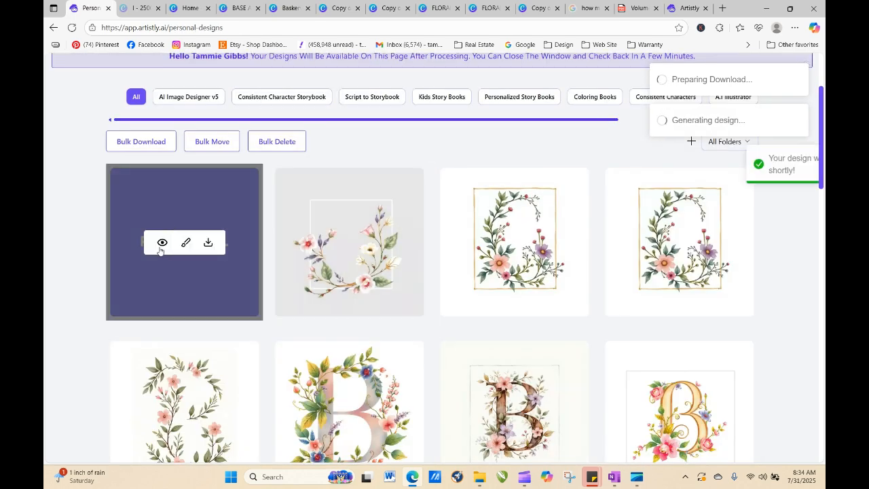
- Reload the newest design's prompt, insert "surrounded by", replace "adorned with delicate floral and botanical elements" with the Celestial Dreamscapes phrase, and generate the image
click(161, 242)
click(322, 95)
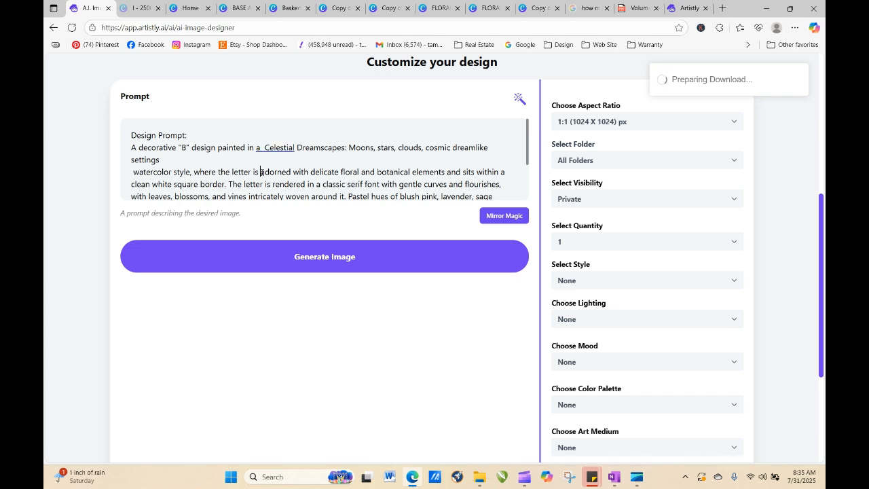
text(surround)
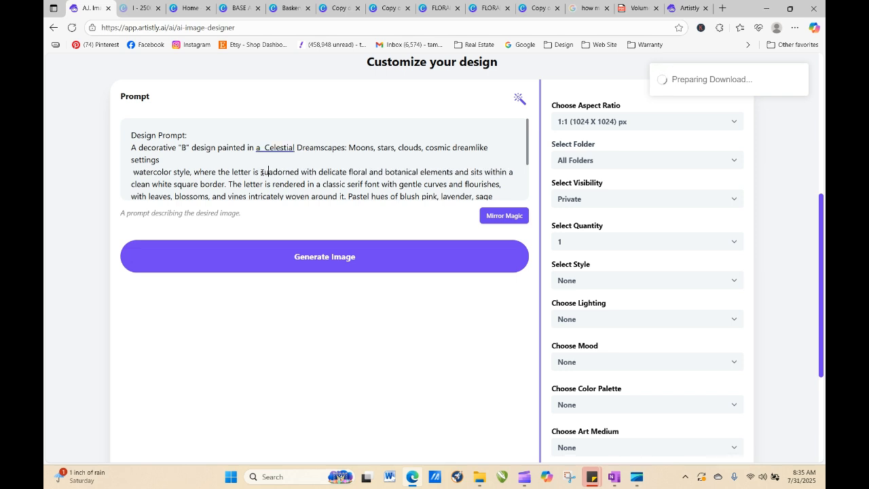
text(by)
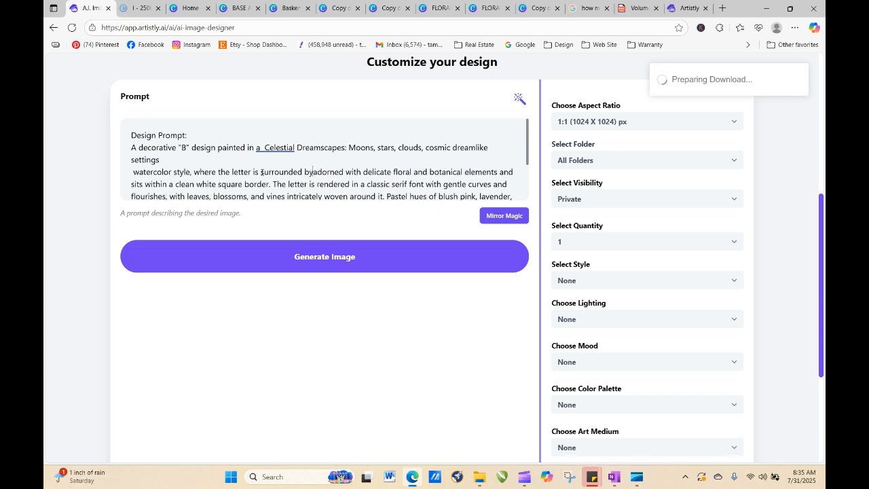
drag(314, 171, 502, 173)
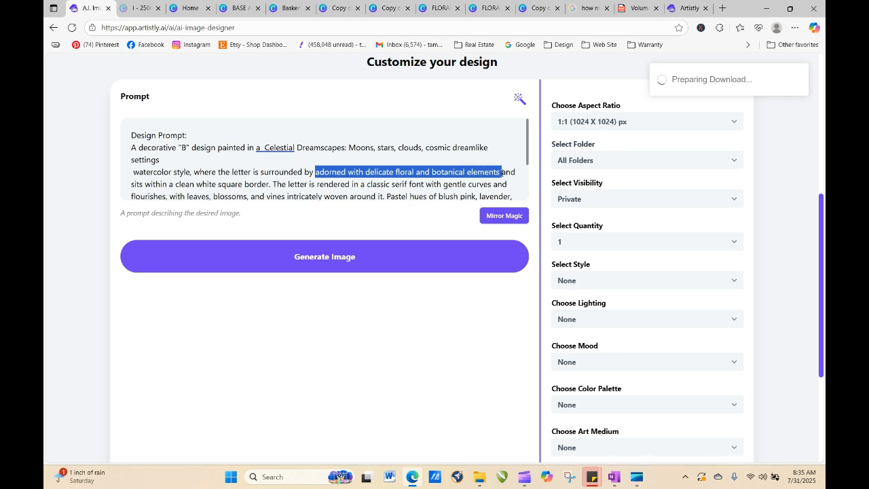
right_click(466, 172)
click(475, 270)
click(363, 256)
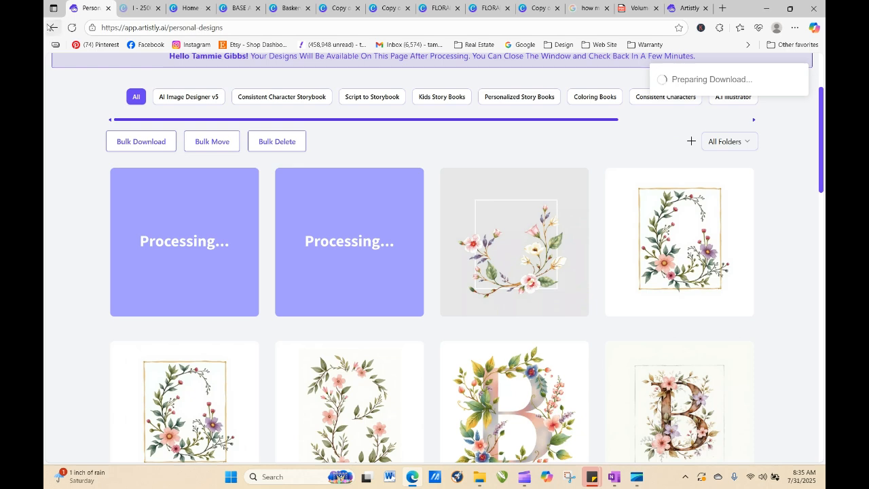
- Refresh the personal designs, open the newest design's details, and copy its full Celestial Dreamscapes design prompt
click(72, 27)
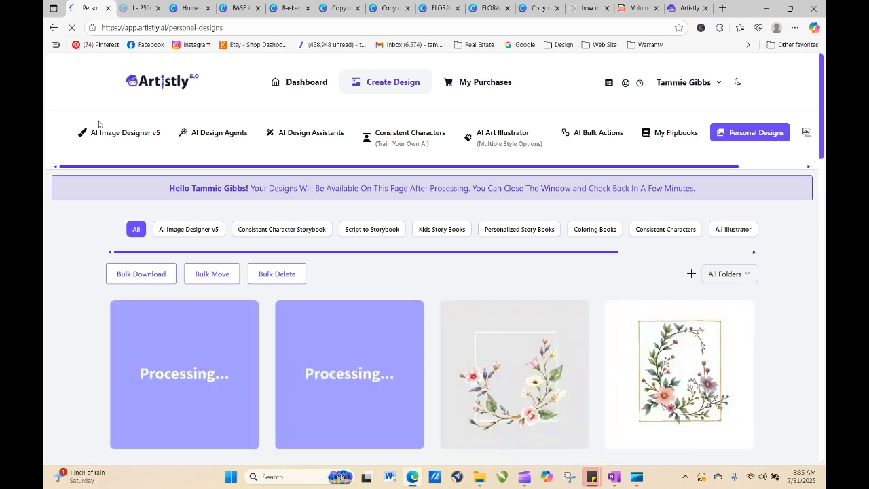
click(159, 375)
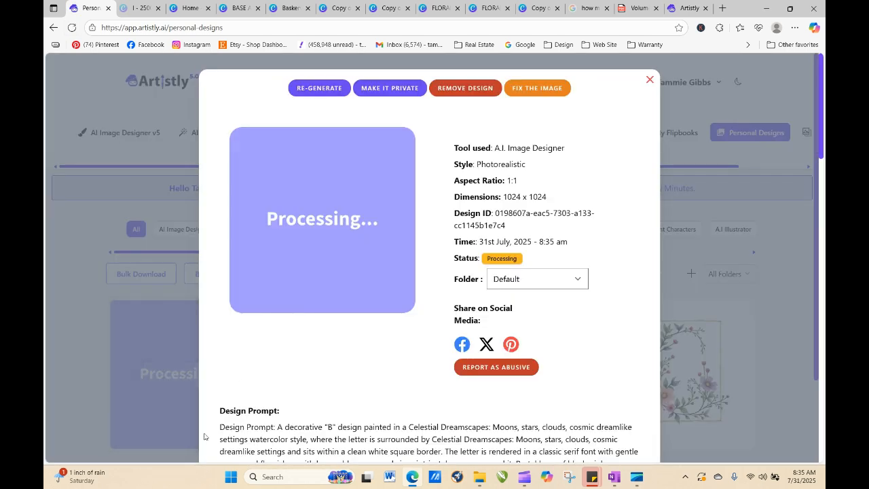
drag(219, 428, 416, 429)
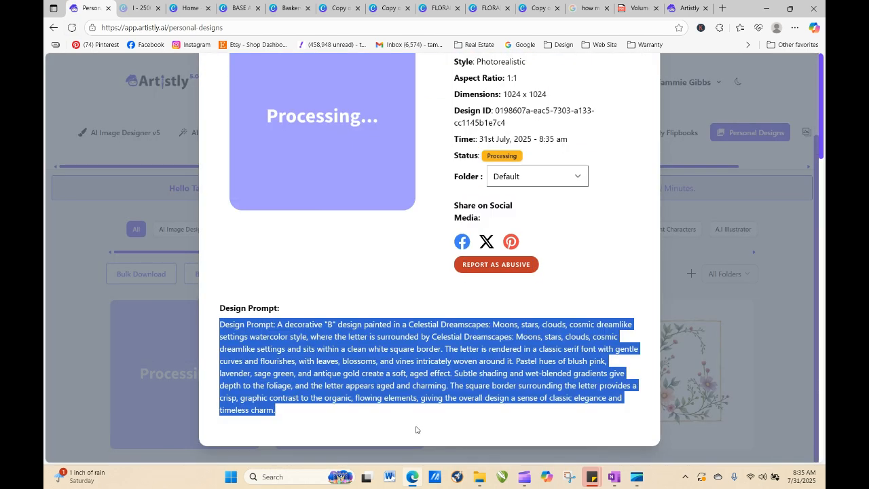
right_click(328, 341)
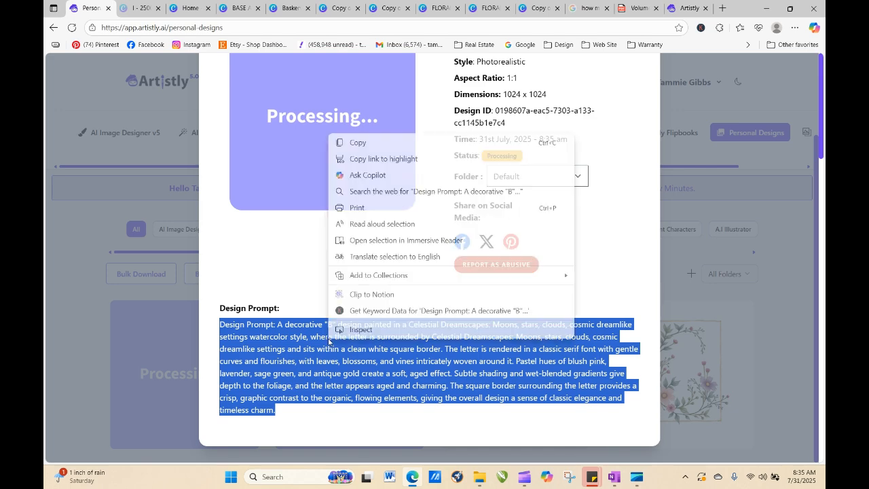
click(388, 144)
- Switch to the Artistly editor project and bring up the AI Designer's prompt for the decorative letter C
click(675, 11)
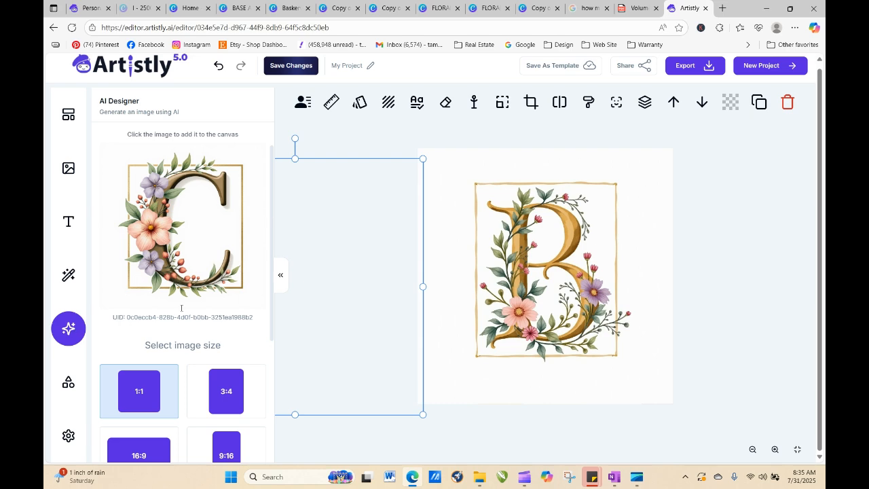
scroll(271, 218, down, 3)
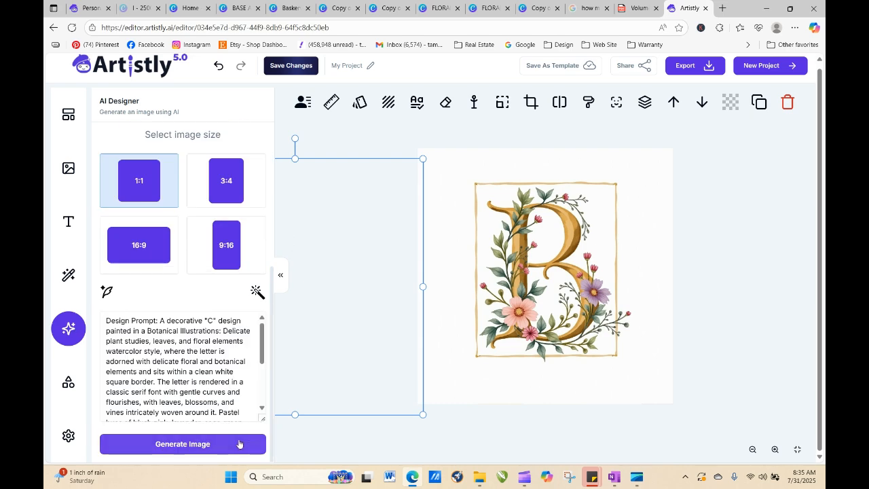
- Generate an image from the copied Celestial Dreamscapes "B" prompt in place of the existing prompt and add it to the canvas
drag(107, 320, 272, 442)
key(BackSpace)
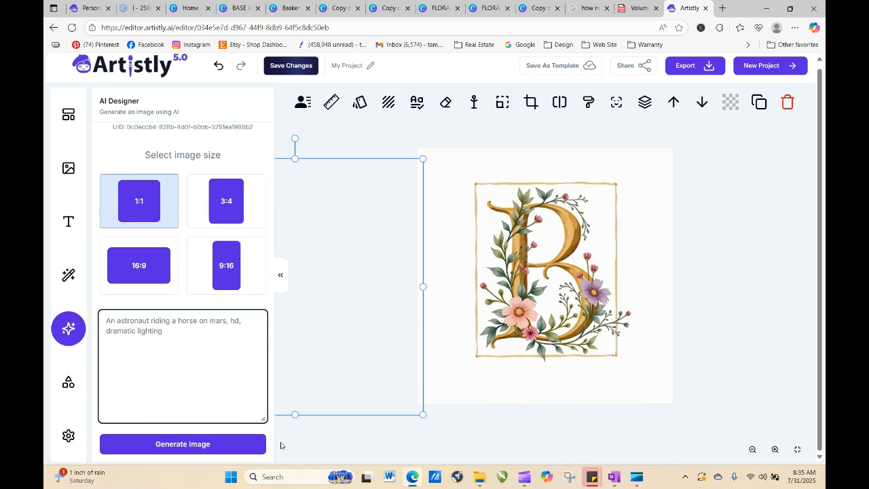
right_click(146, 320)
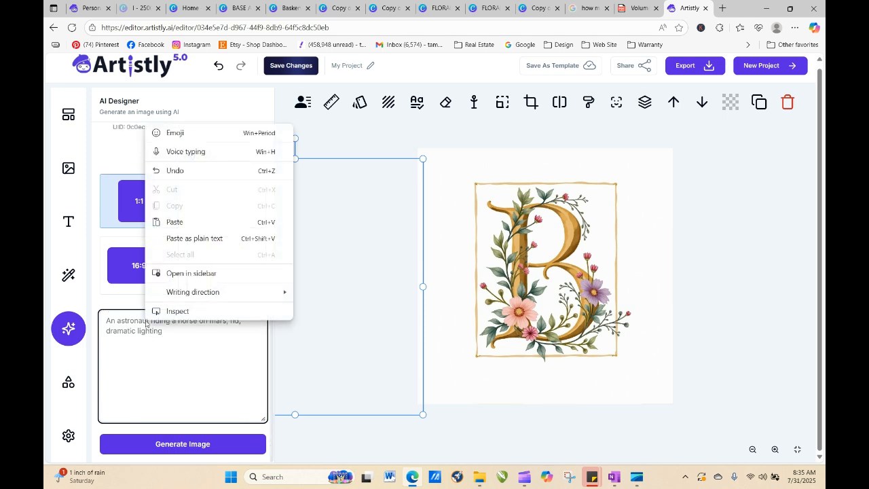
click(180, 222)
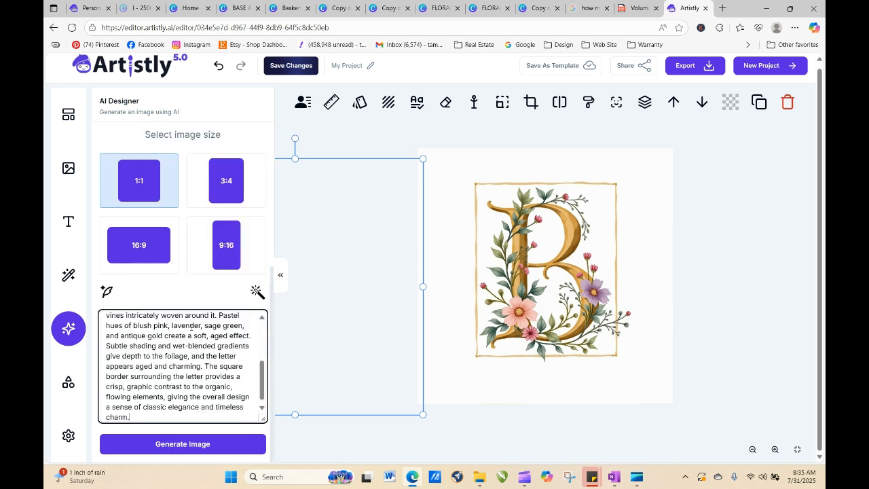
click(213, 444)
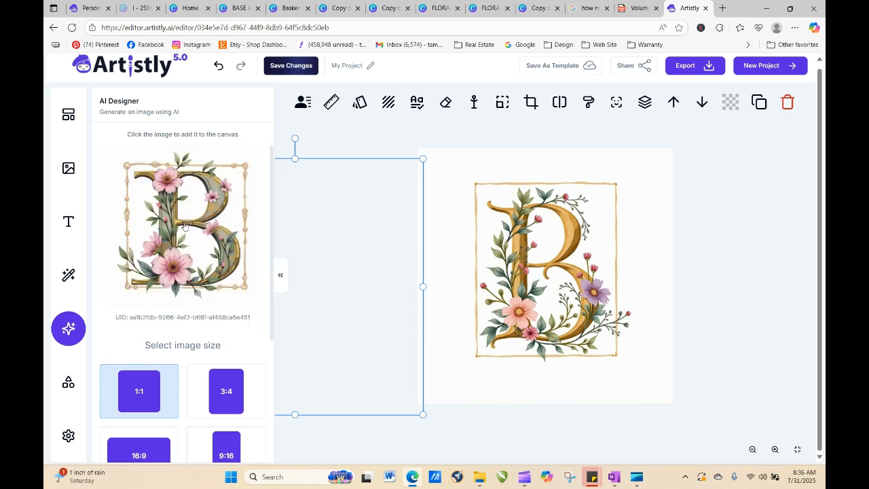
click(184, 226)
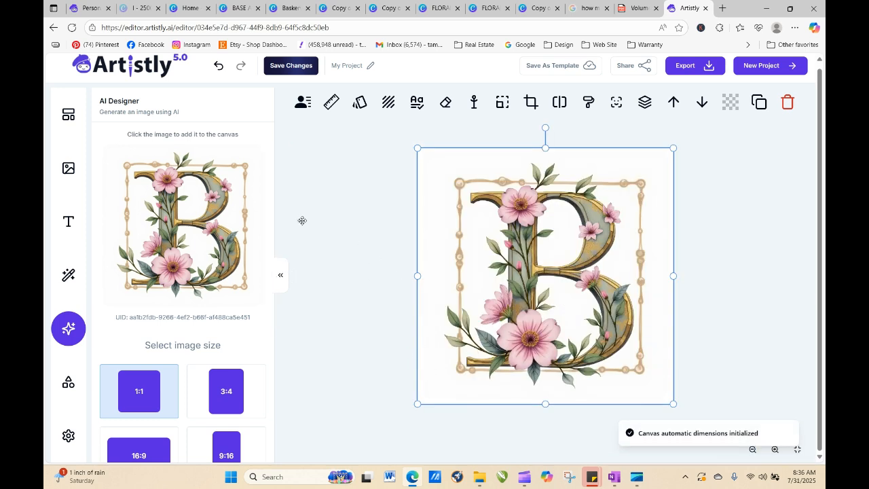
- Reload the personal designs list and open the newest processing Celestial Dreamscapes "B" design for re-generation
drag(272, 178, 301, 326)
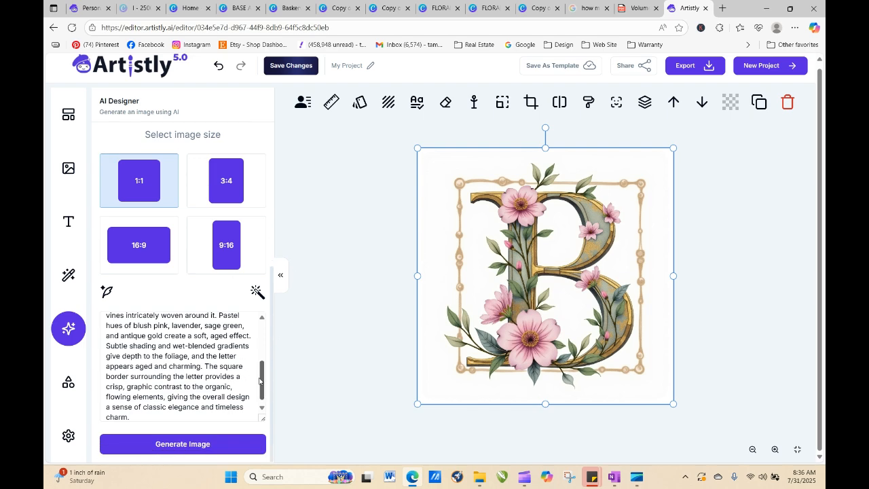
drag(260, 382, 256, 330)
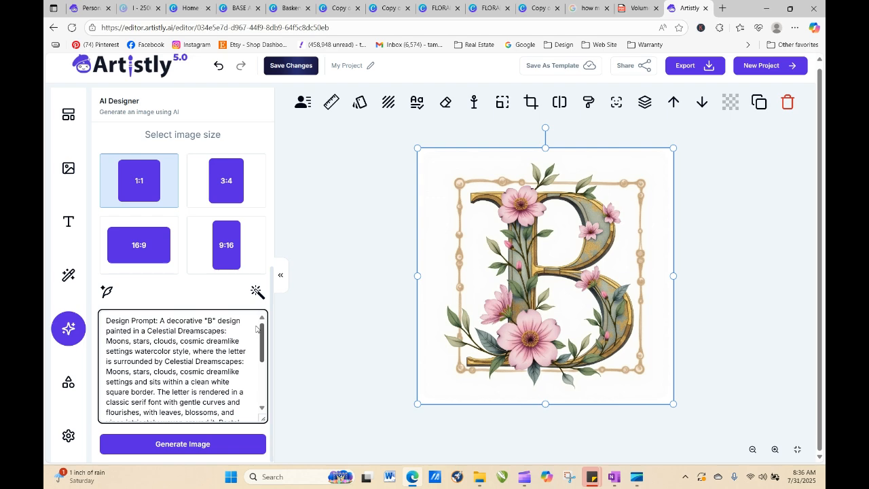
scroll(257, 342, down, 3)
scroll(257, 343, up, 3)
click(88, 8)
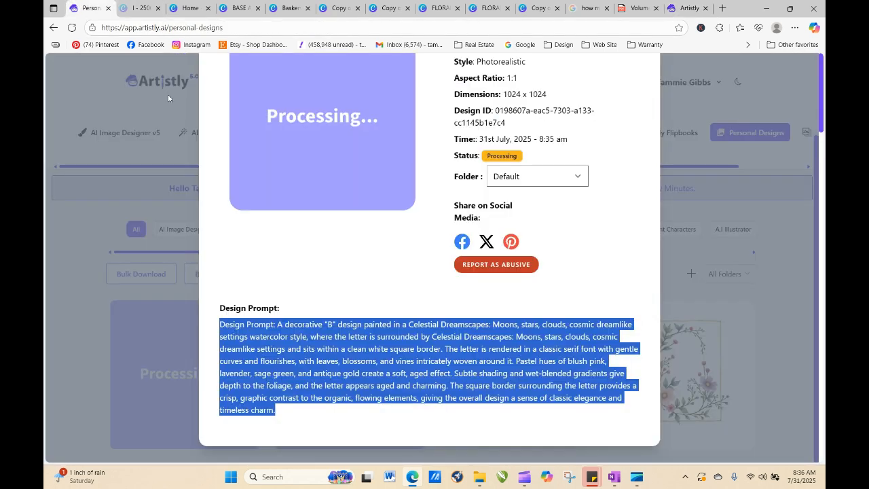
click(778, 230)
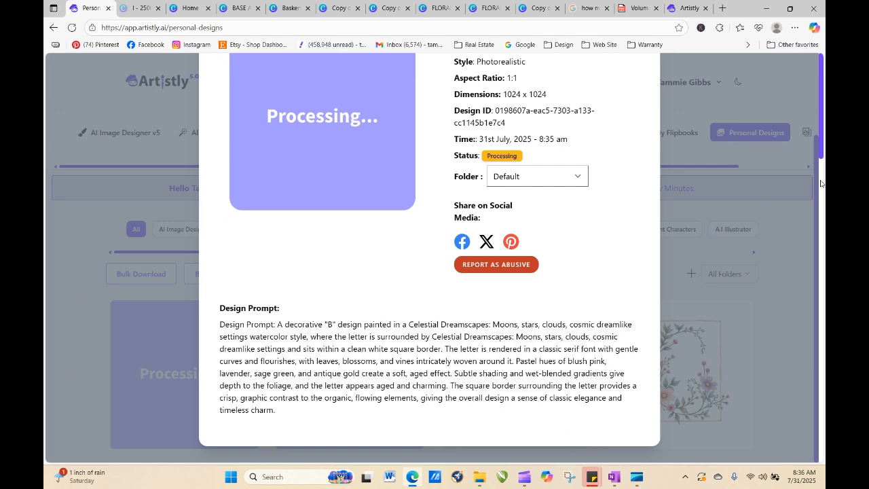
drag(816, 183, 807, 62)
click(650, 80)
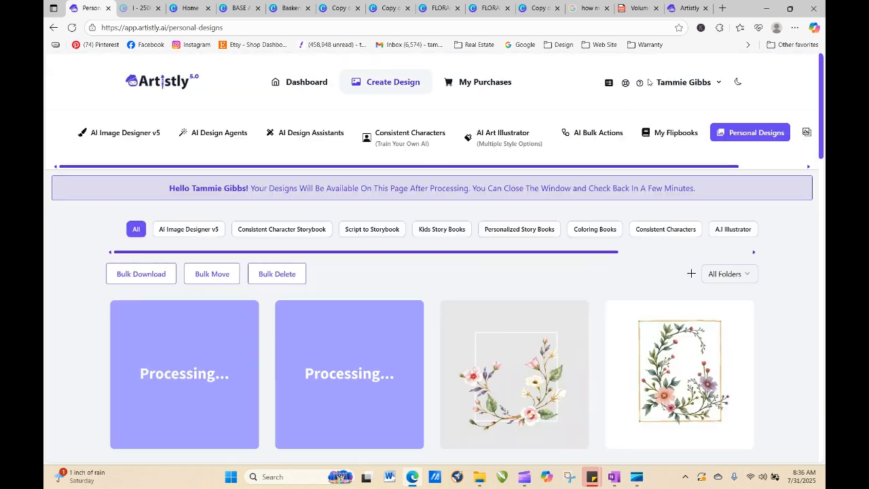
click(72, 27)
mouse_move(160, 402)
click(162, 375)
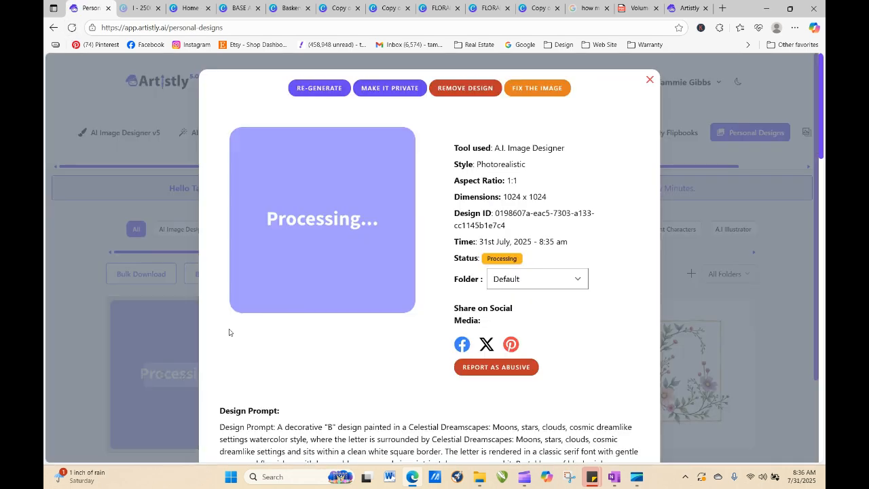
click(319, 88)
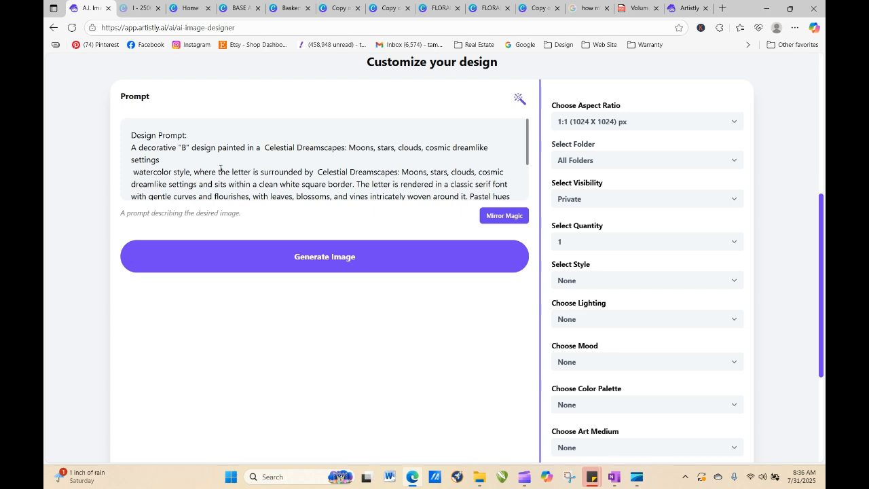
- Replace "leaves, blossoms," in the design prompt with "a moon and stars"
click(213, 158)
scroll(526, 166, down, 2)
scroll(528, 170, down, 3)
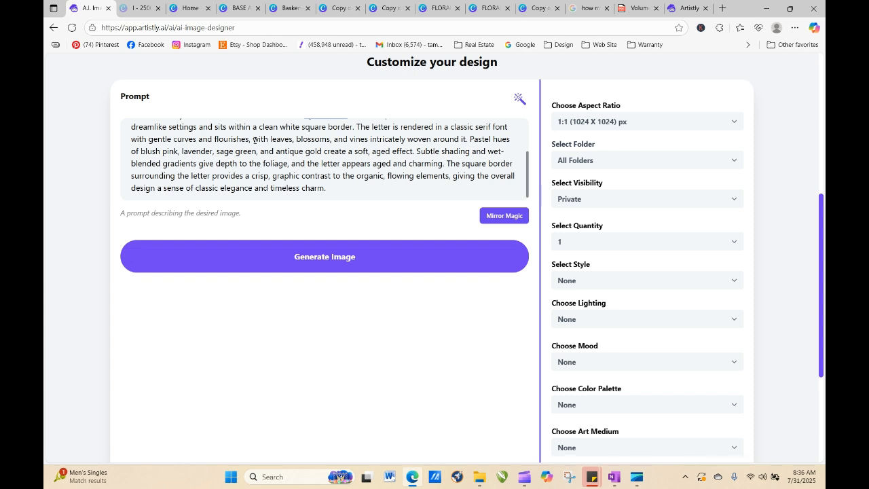
drag(270, 138, 331, 142)
text(m)
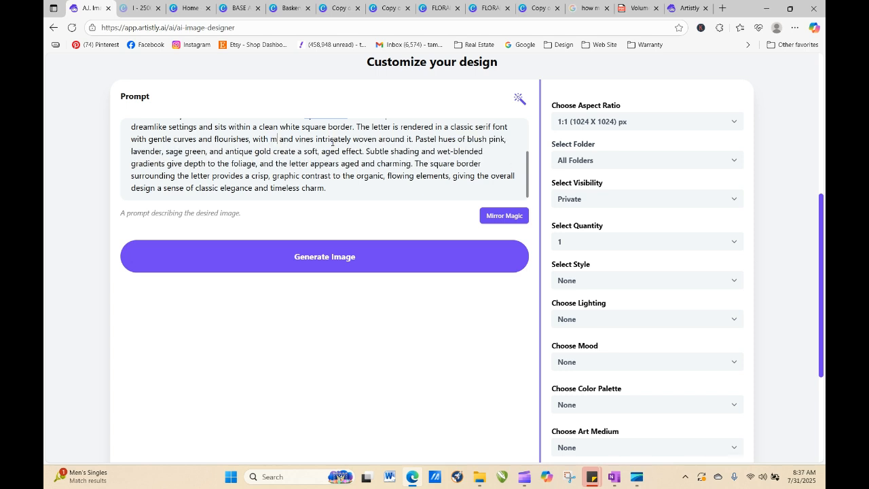
key(BackSpace)
text(a moon and)
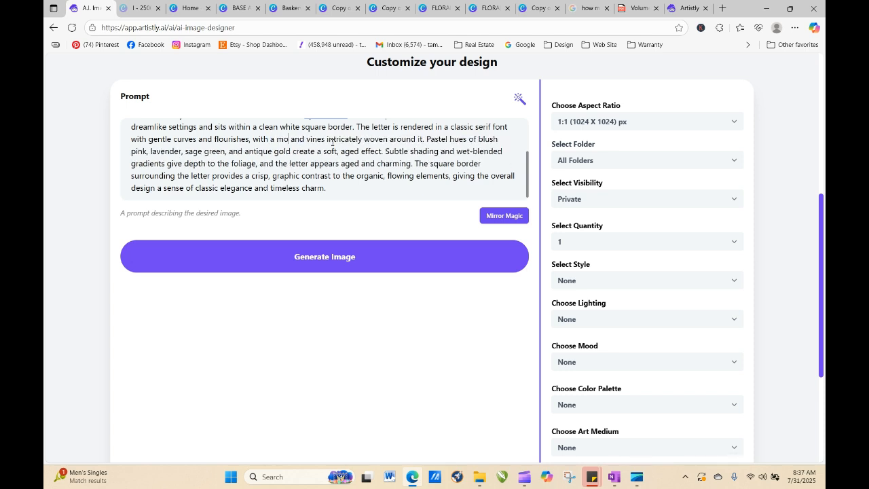
text( stars)
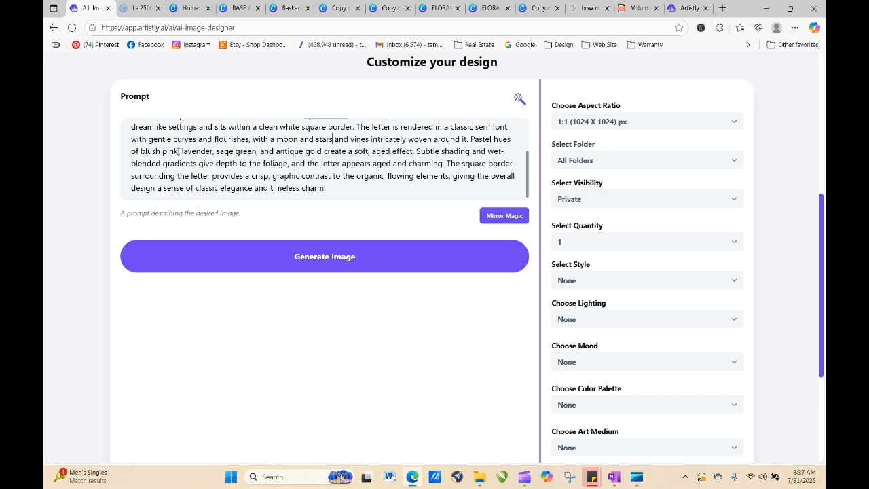
- Change the "blush pink" hue in the prompt to "soft blue" and generate the image
drag(177, 150, 140, 151)
text(soft blue)
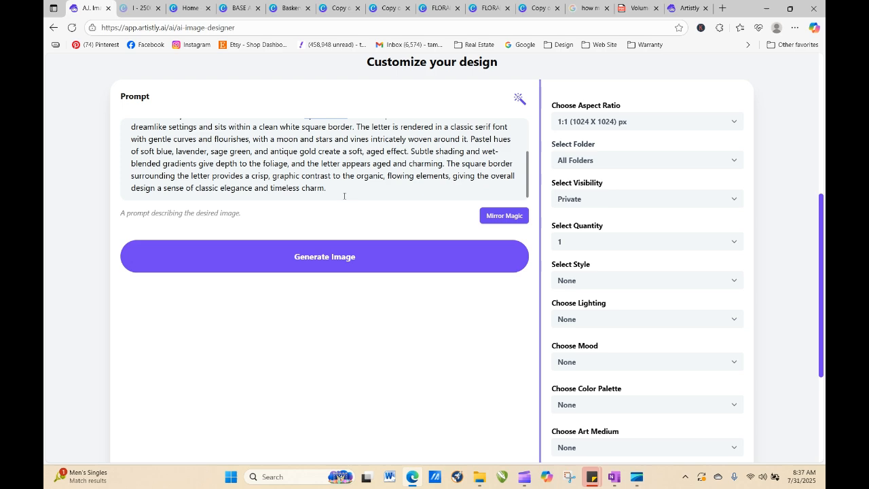
click(324, 256)
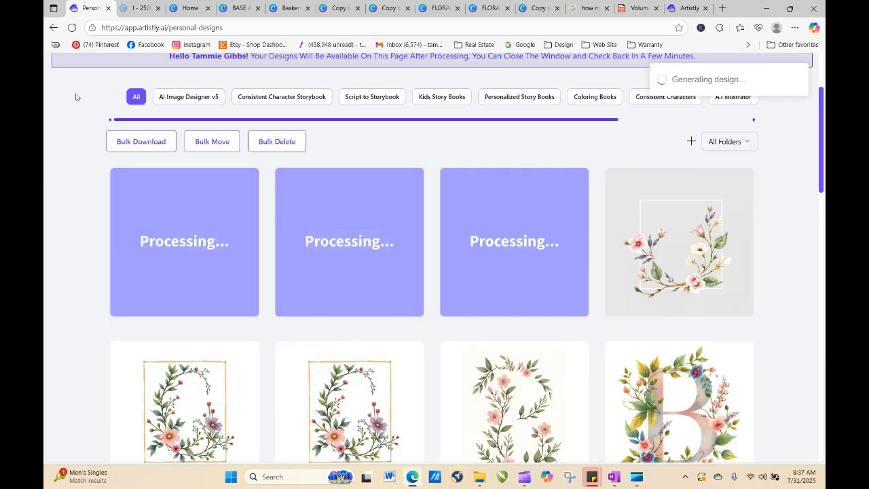
- Open the newest processing design and copy its full design prompt
click(161, 244)
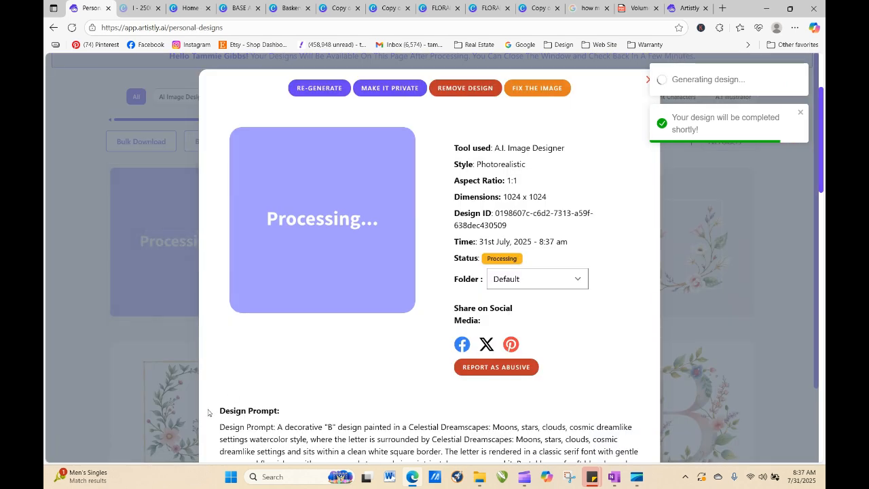
drag(220, 428, 646, 422)
right_click(478, 375)
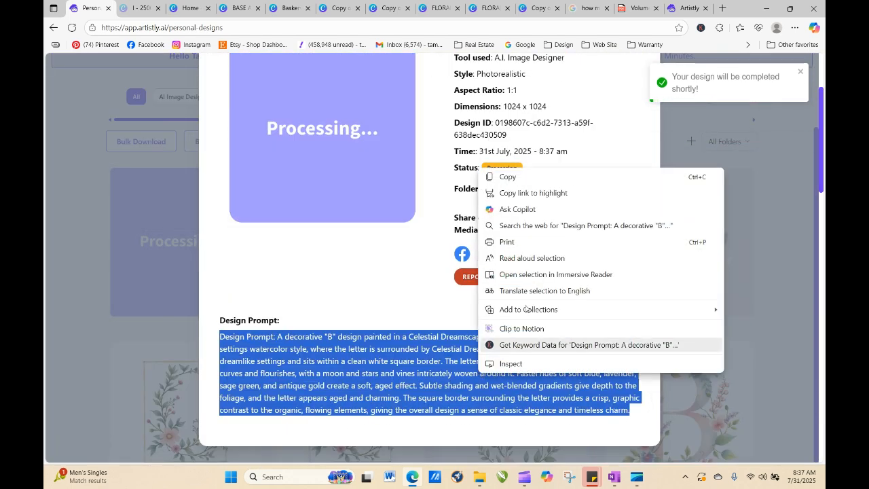
click(516, 182)
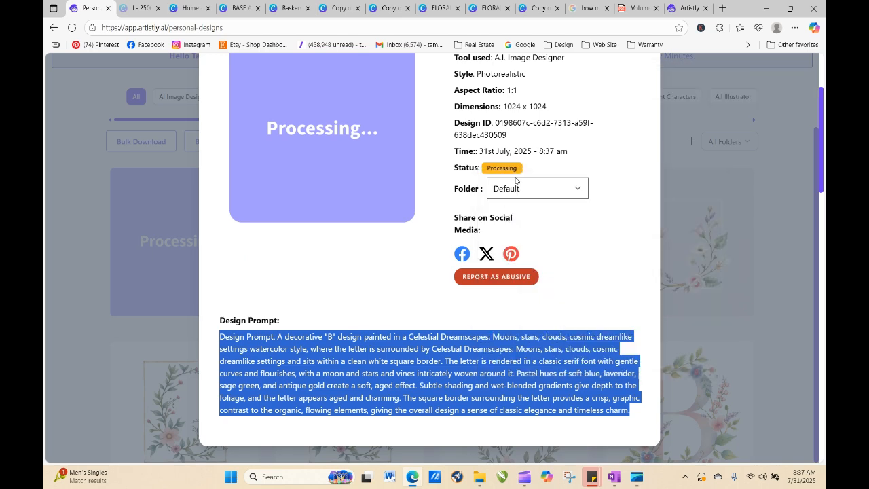
- In the Artistly editor, generate an image from the copied moon-and-stars prompt in place of the old one and add it to the canvas
click(687, 9)
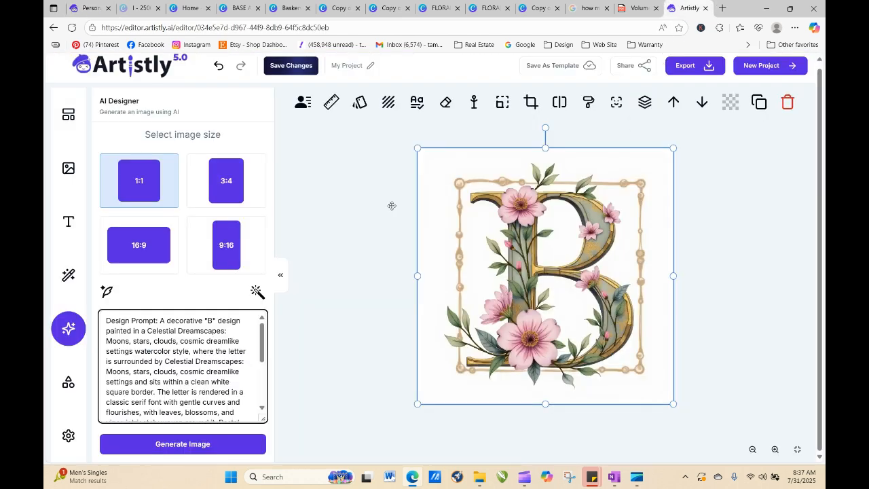
drag(107, 321, 264, 430)
right_click(182, 366)
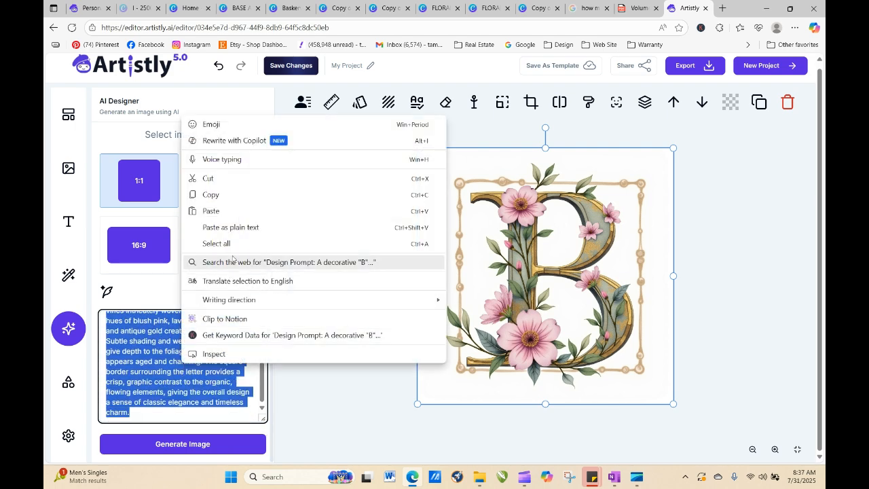
click(233, 209)
click(234, 443)
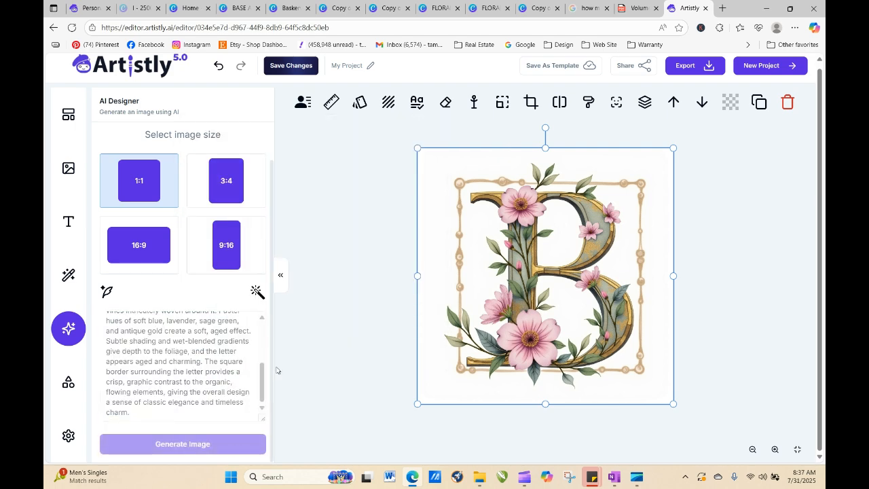
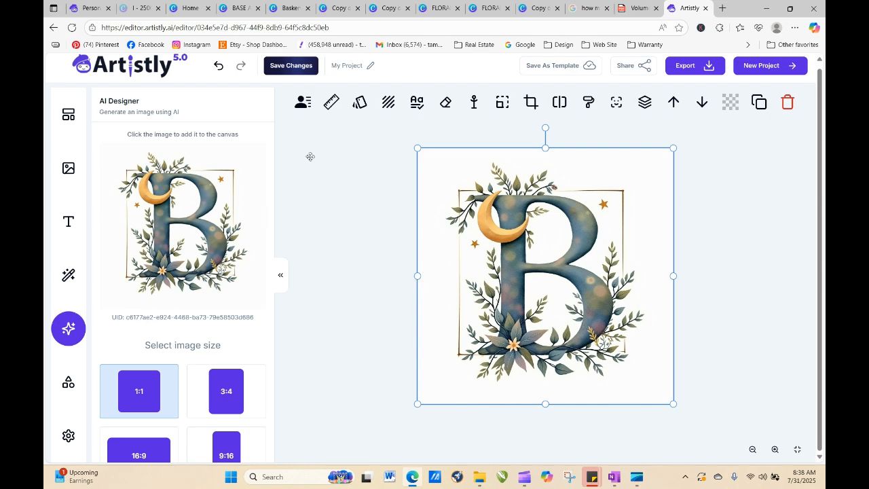
- Append "Add a" to the prompt and open the Baby & Nursery Clipart word bank from the contents on page 6 of the Playbook PDF
drag(272, 179, 263, 384)
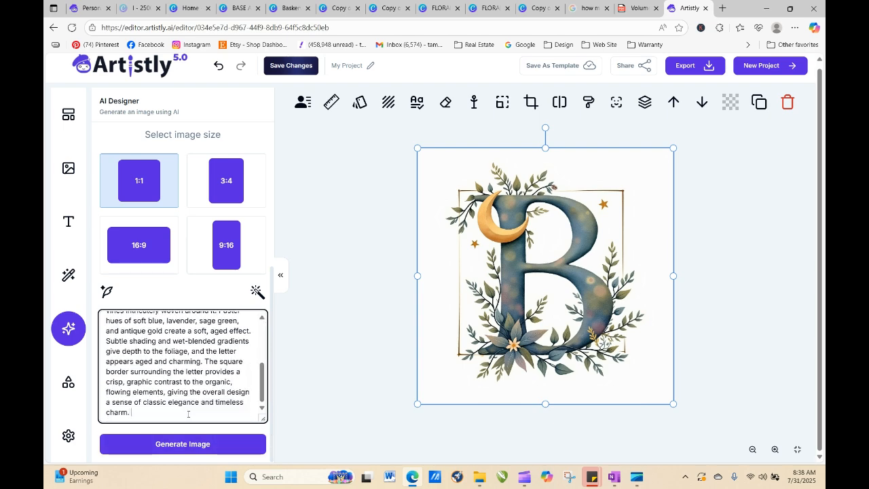
text(dd a)
click(623, 12)
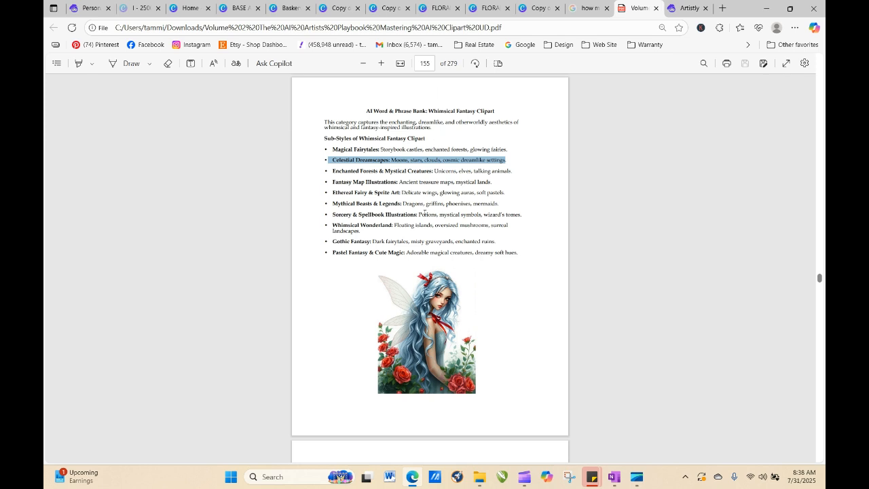
click(426, 63)
text(6)
key(Return)
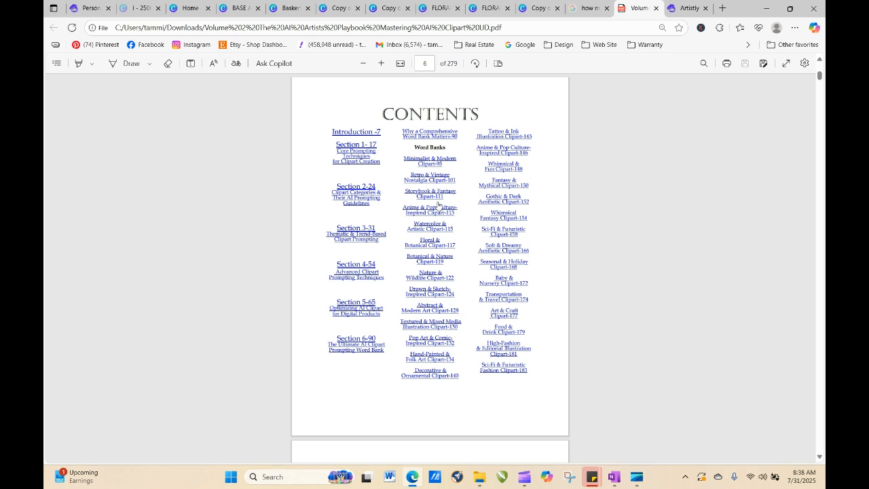
click(512, 282)
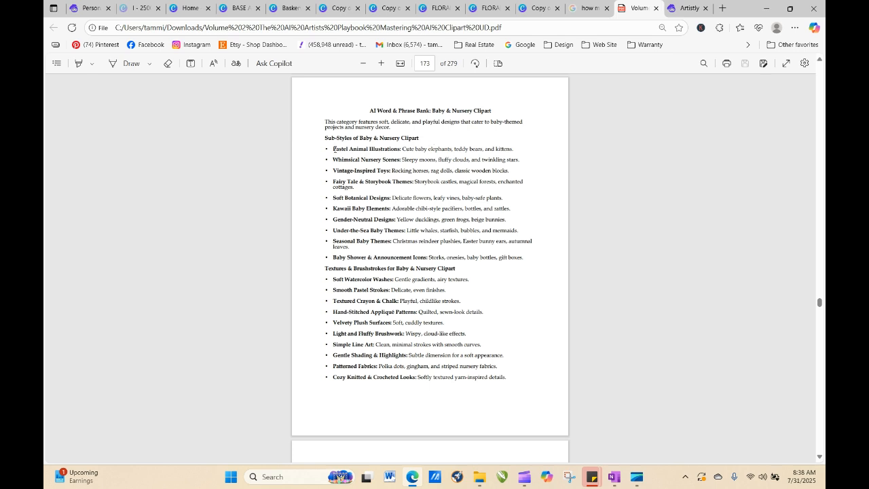
- Copy the Pastel Animal Illustrations line about cute baby elephants, teddy bears, and kittens, and paste it after "Add a" in the editor prompt
drag(333, 149, 511, 152)
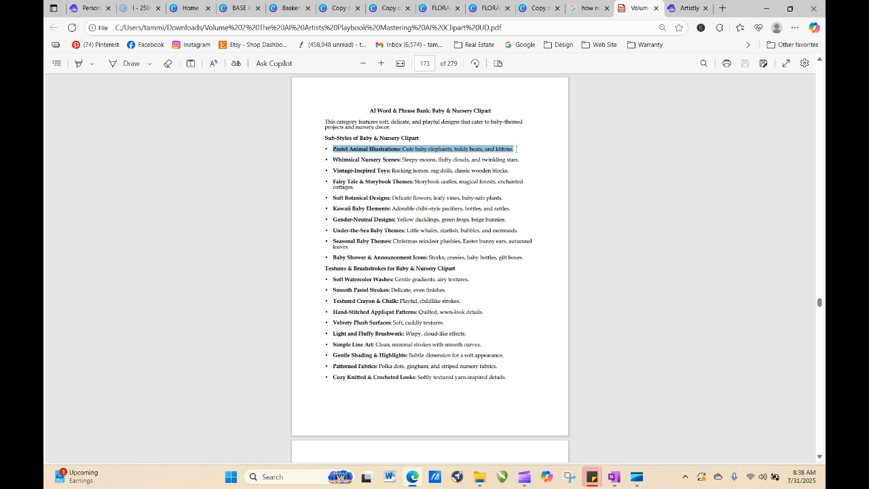
right_click(512, 153)
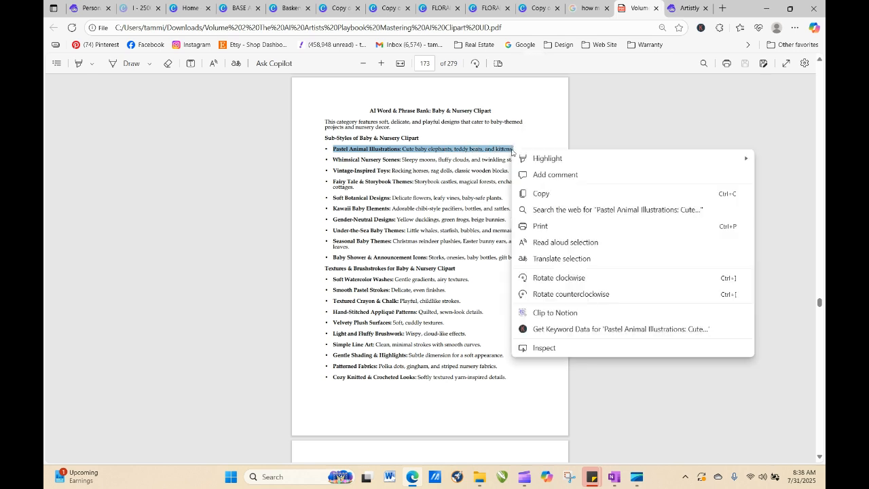
click(551, 198)
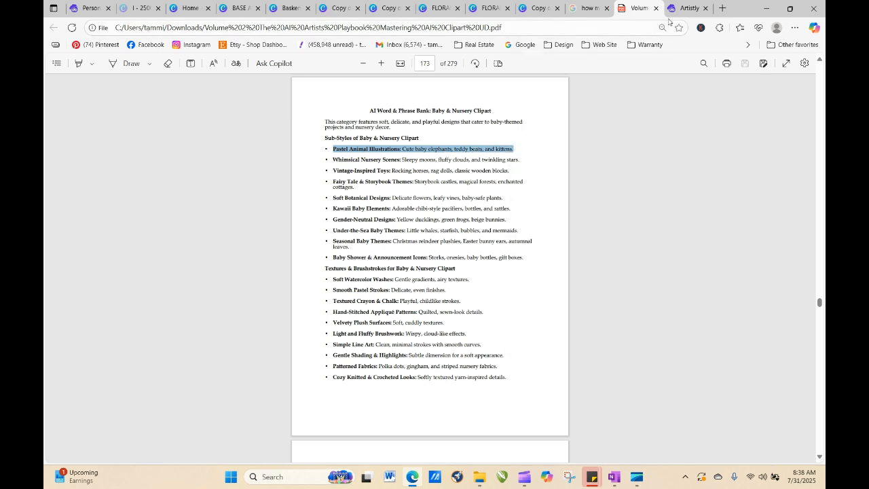
click(685, 8)
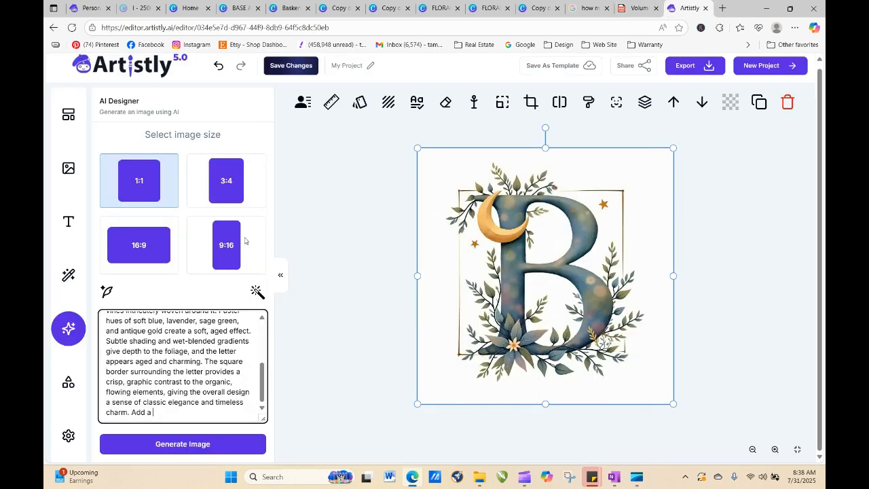
right_click(195, 414)
click(224, 330)
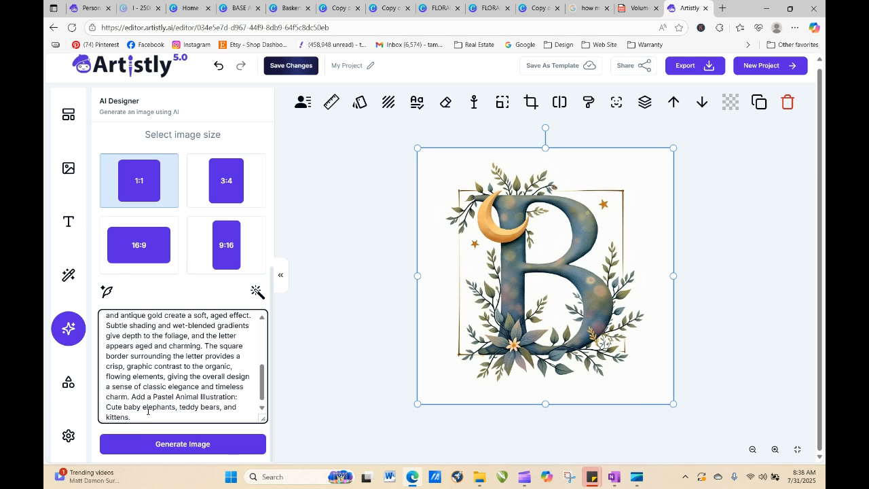
- Delete "elephants," from the animal phrase at the end of the prompt
mouse_move(144, 406)
mouse_down()
mouse_move(183, 410)
mouse_move(142, 407)
mouse_up()
click(179, 407)
key(BackSpace)
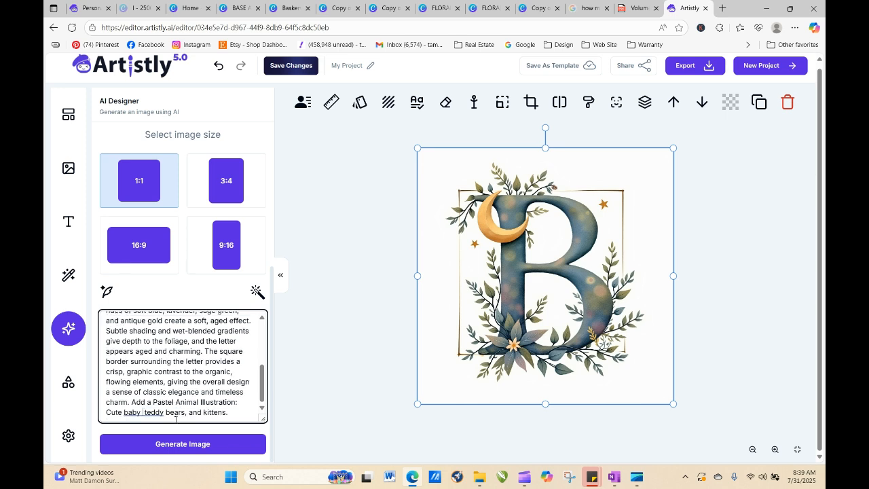
- Shorten the prompt's animal phrase to end at "teddy bear", then generate the image and add it to the canvas
drag(181, 412, 242, 421)
key(BackSpace)
click(245, 444)
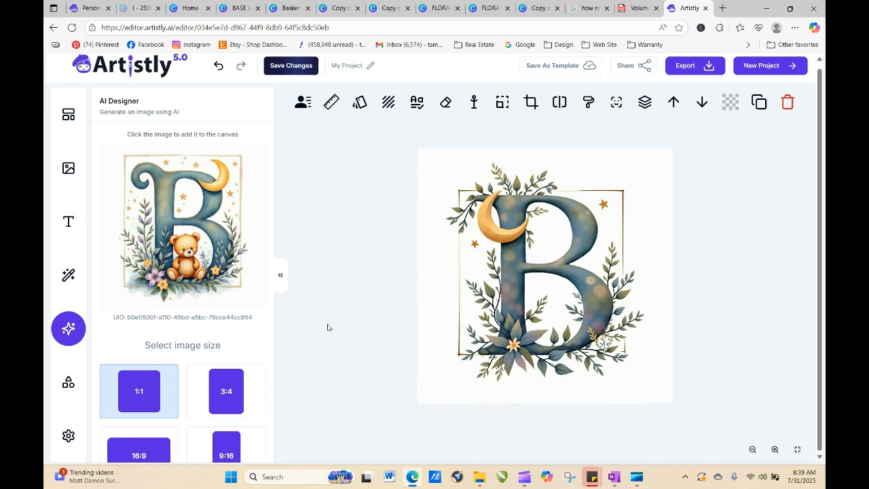
click(210, 212)
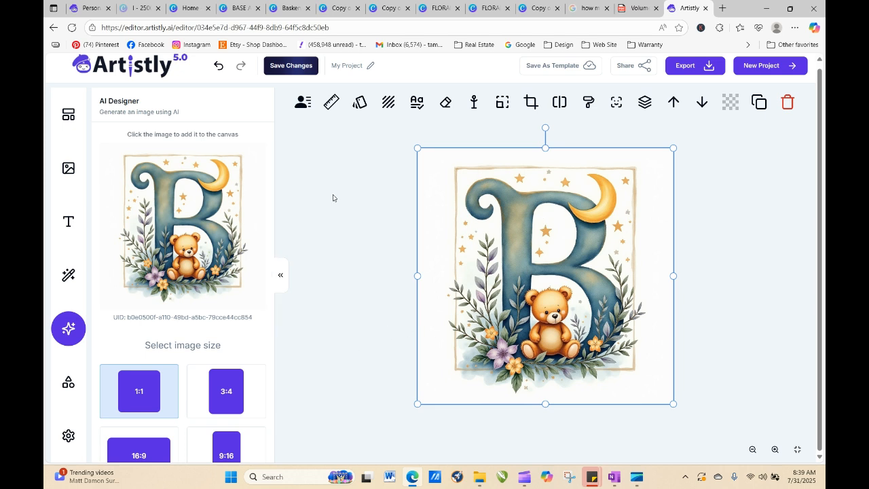
- Copy the line "Gender-Neutral Tones: Beige, soft gray, creamy white." from the Baby & Nursery color palettes on page 174 of the Playbook PDF
click(628, 12)
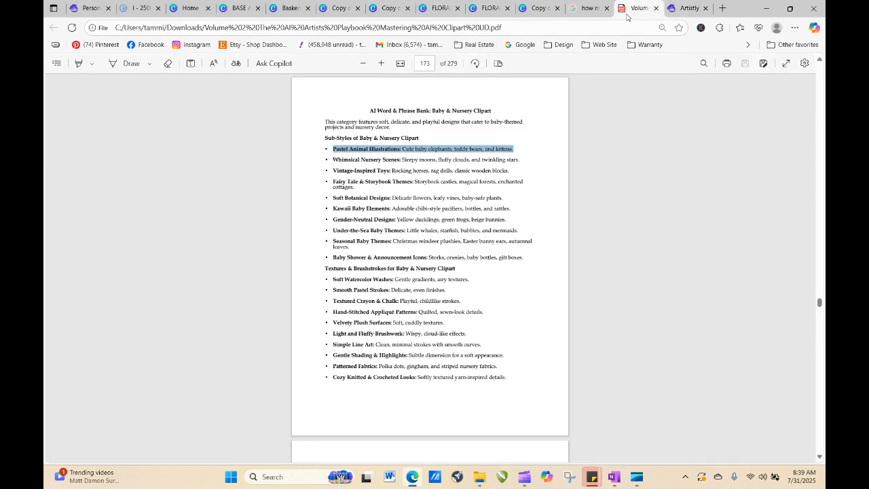
click(545, 313)
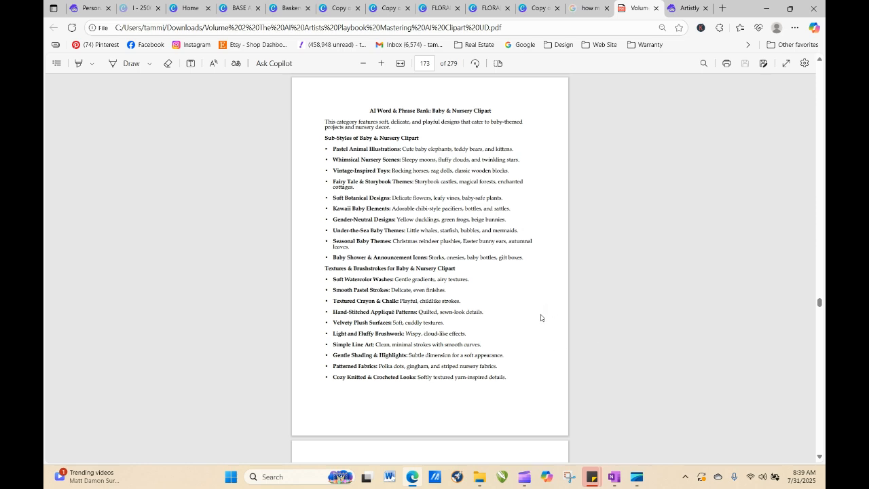
scroll(592, 315, down, 5)
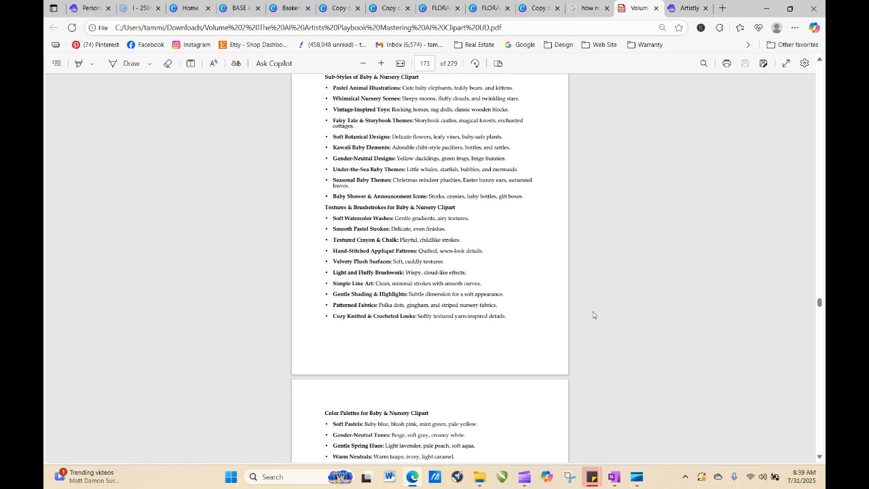
scroll(592, 315, down, 1)
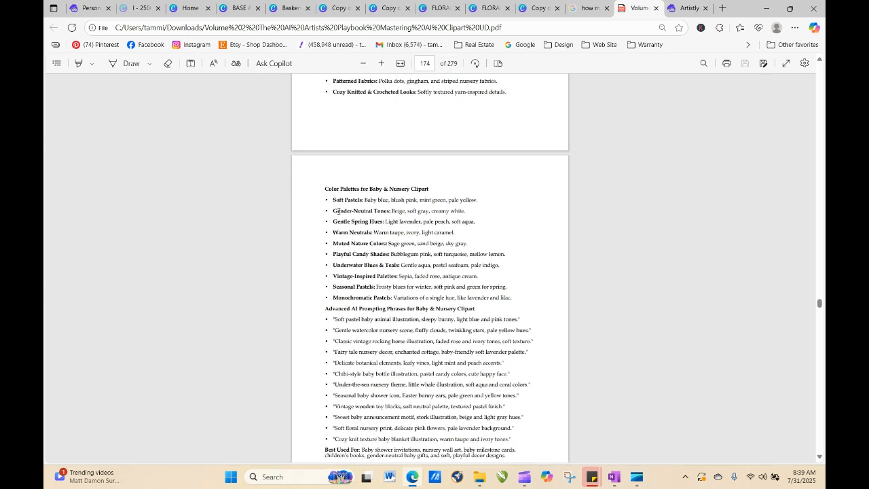
drag(333, 210, 471, 211)
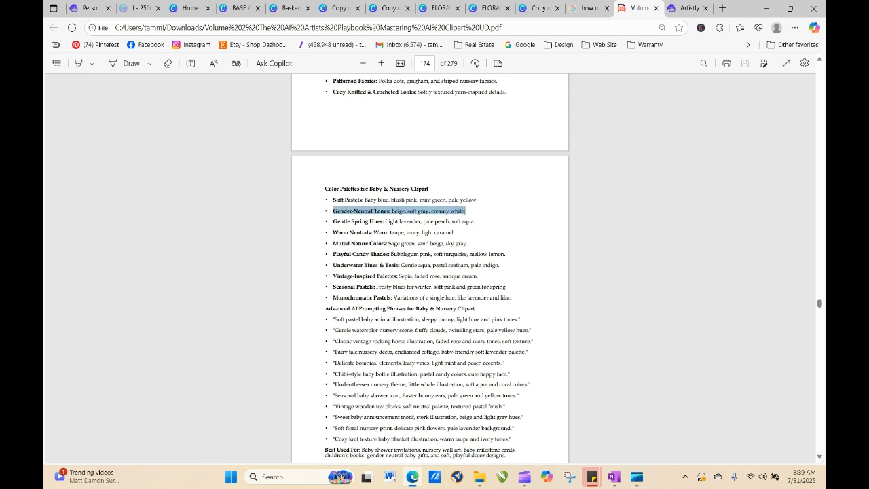
right_click(455, 215)
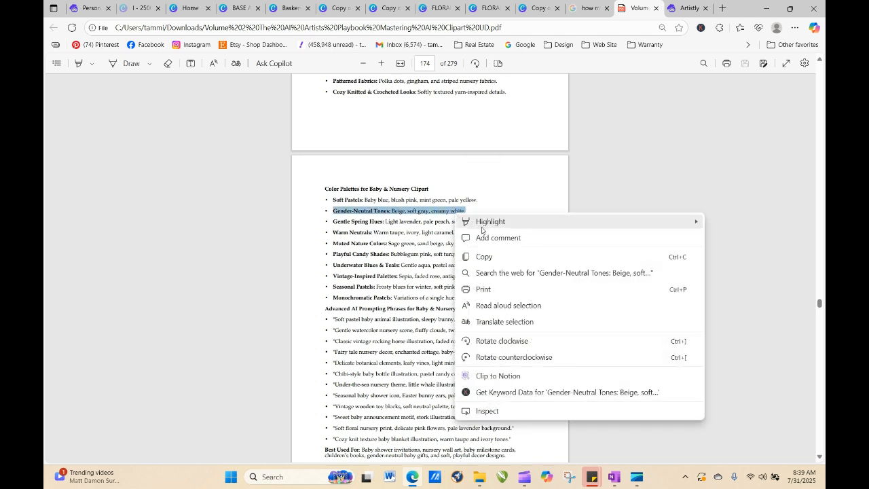
click(483, 262)
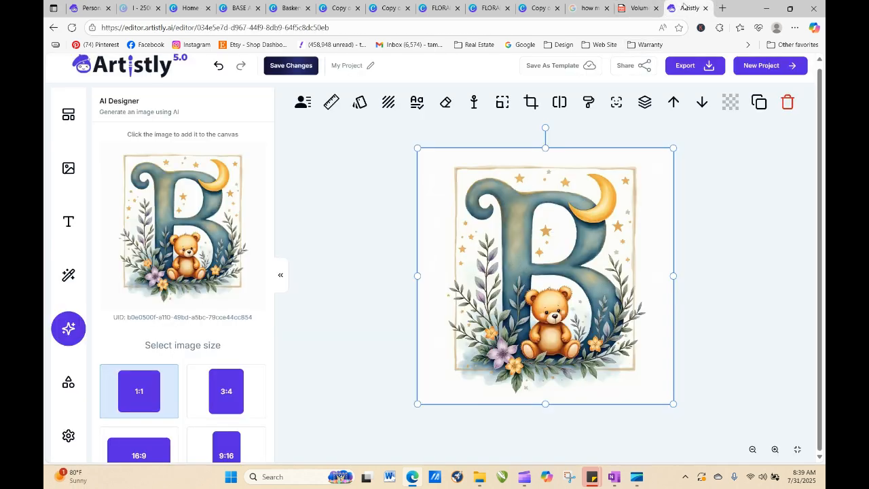
- Try to replace "Pastel hues of soft blue, lavender, sage green," in the Artistly editor prompt with the copied color line
click(686, 8)
drag(271, 233, 278, 412)
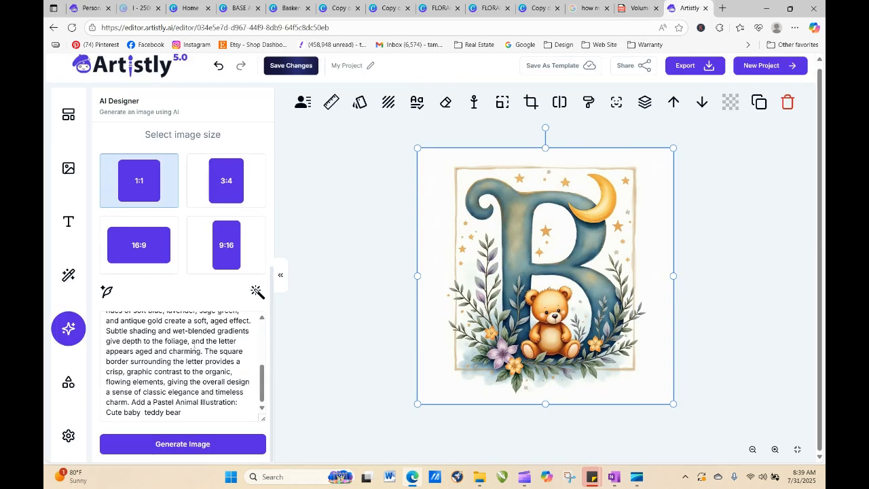
click(262, 388)
scroll(239, 350, up, 5)
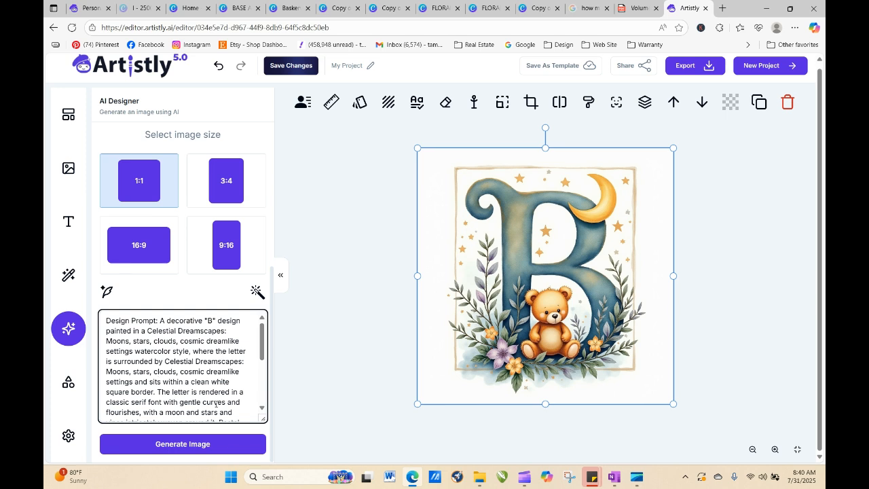
drag(261, 349, 261, 380)
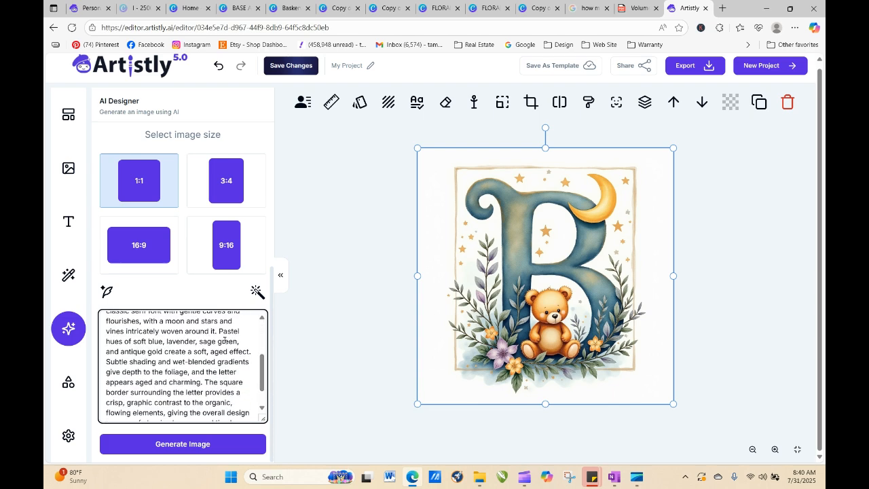
drag(219, 330, 239, 344)
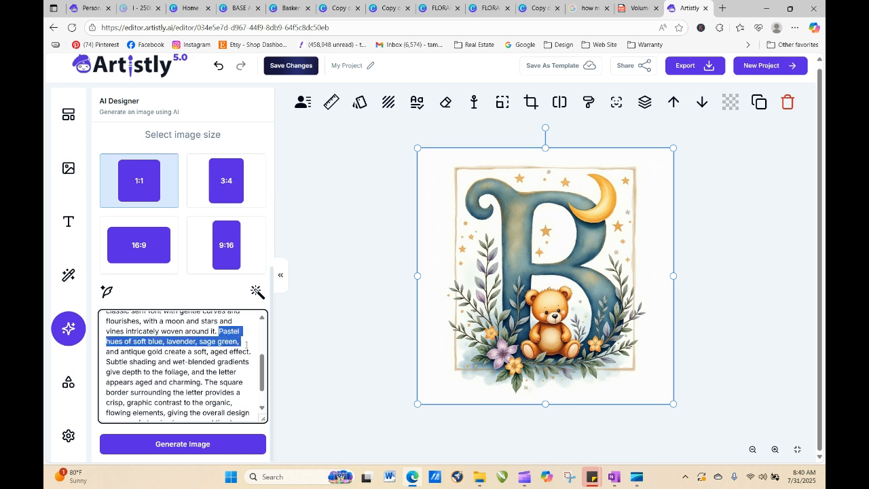
click(229, 341)
drag(218, 330, 242, 342)
right_click(232, 342)
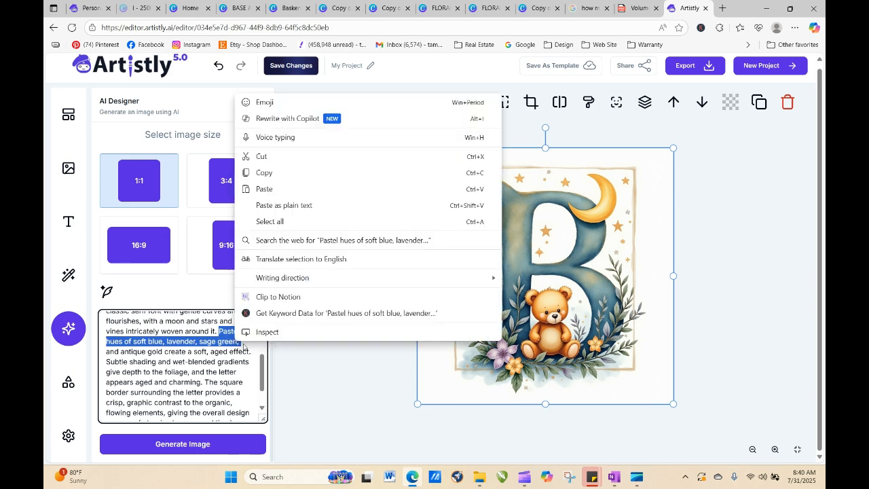
click(283, 176)
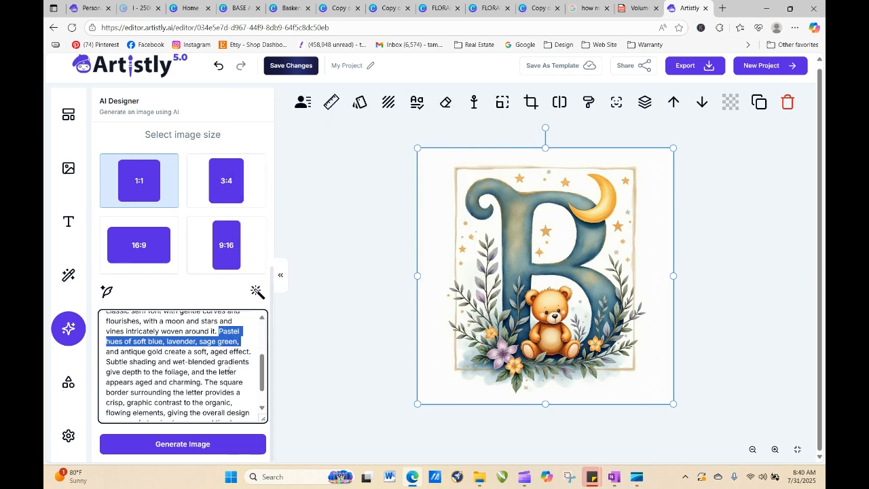
right_click(229, 338)
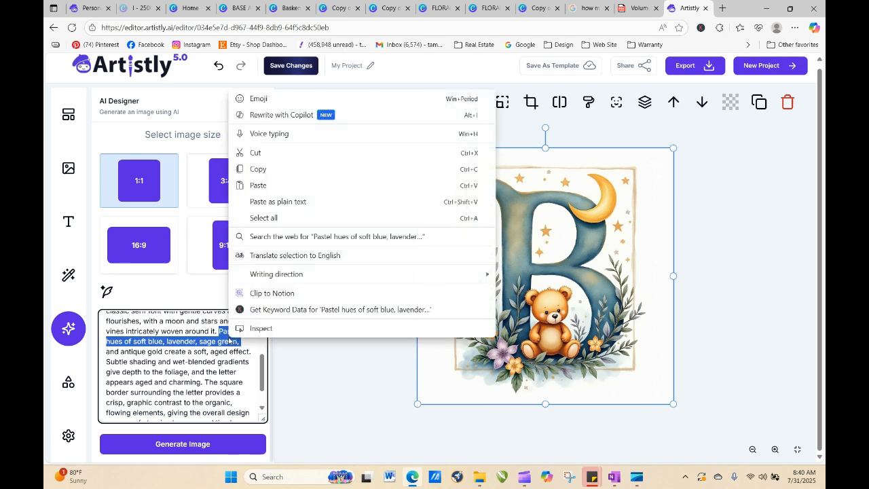
click(257, 186)
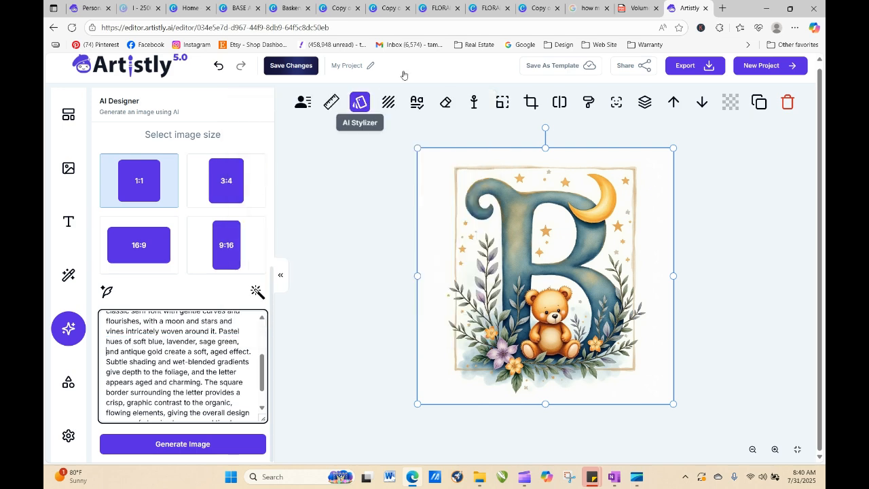
- Copy the Gender-Neutral Tones line from the PDF again and paste it over "Pastel hues of soft blue, lavender, sage green," in the prompt
click(638, 8)
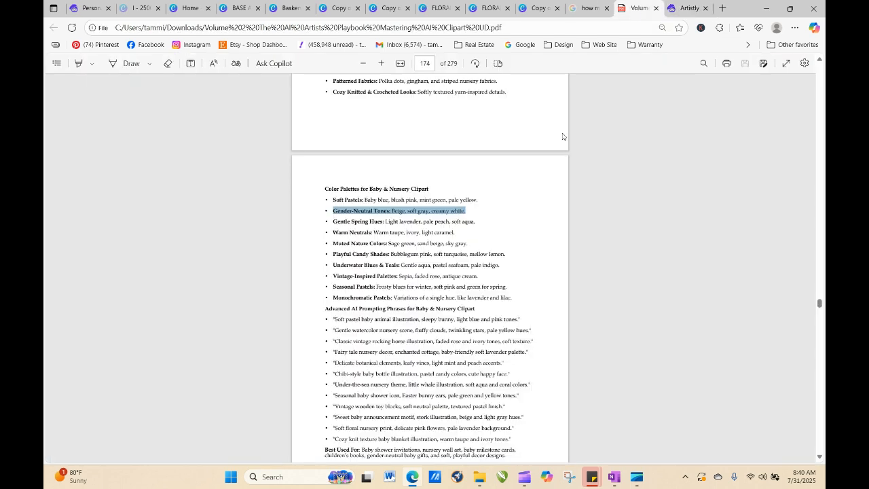
right_click(441, 211)
click(466, 255)
click(687, 9)
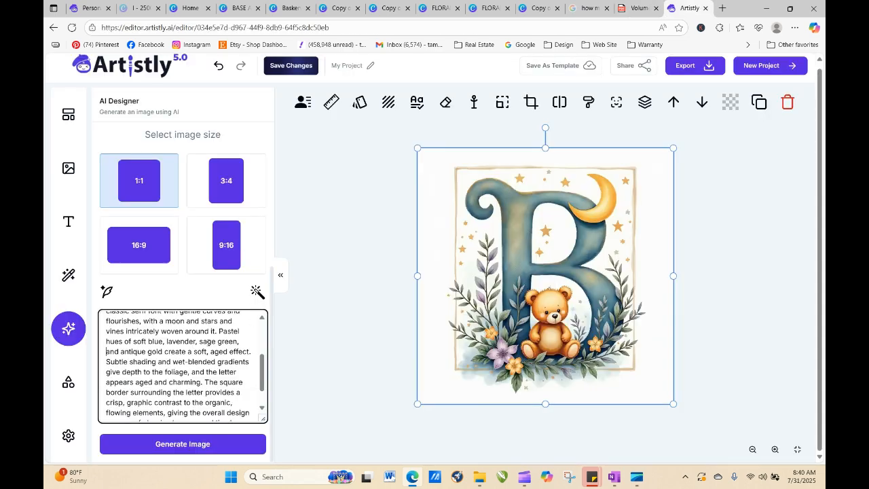
drag(218, 330, 242, 340)
right_click(223, 338)
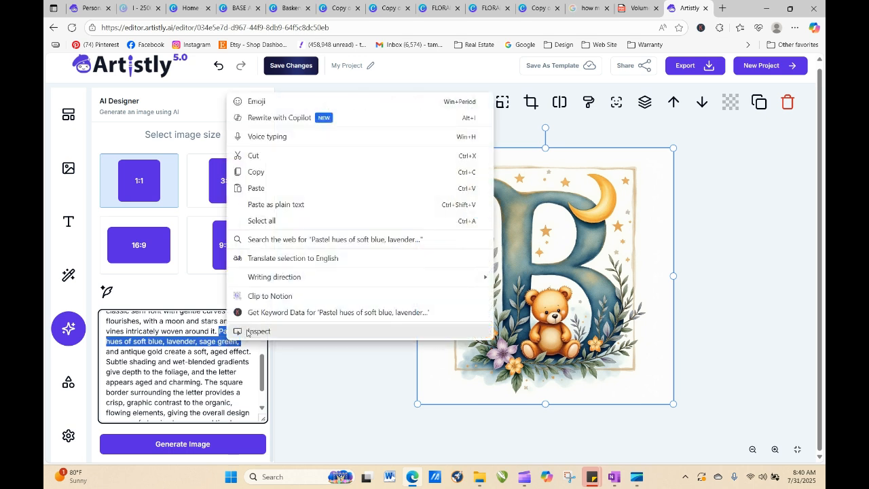
click(271, 187)
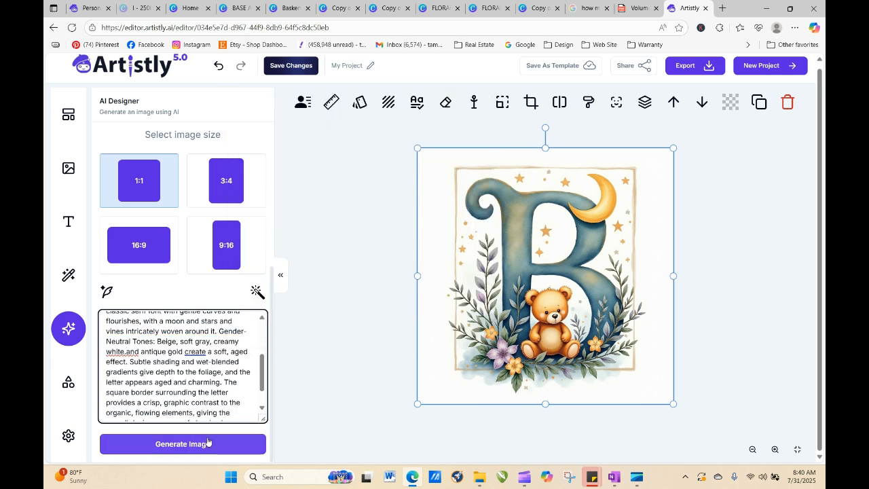
- Generate an image from the neutral-tones prompt onto the canvas, and enlarge and center it so the artwork nearly fills the canvas
click(199, 444)
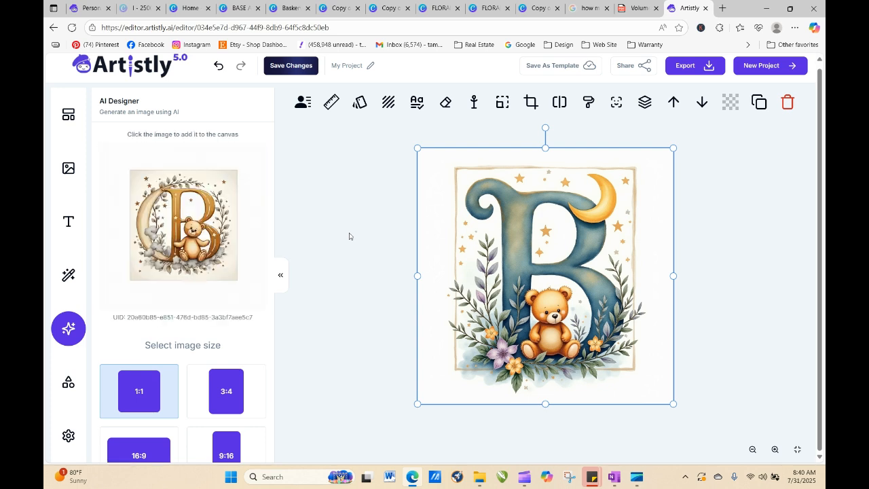
click(192, 228)
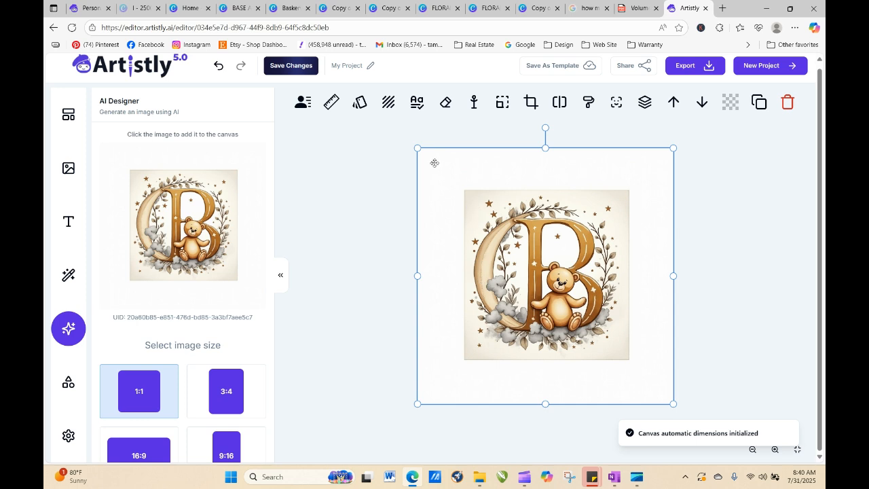
drag(419, 147, 361, 92)
drag(523, 259, 555, 280)
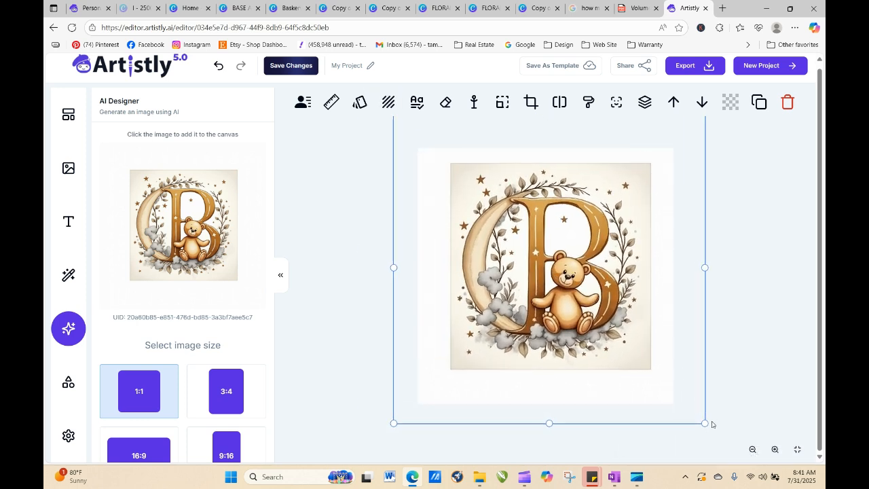
drag(705, 422, 734, 449)
drag(634, 374, 617, 363)
click(761, 290)
drag(494, 277, 493, 282)
click(309, 242)
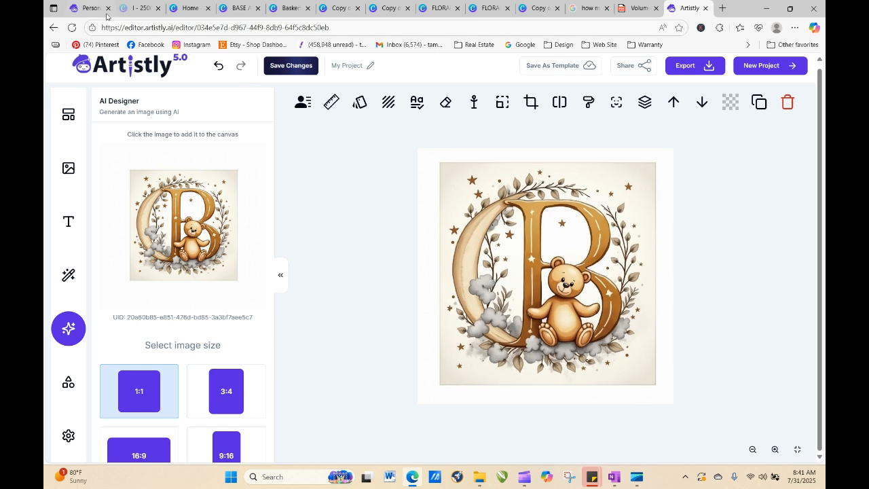
- Reload the Personal Designs page and view the details of the first design, the letter B with moon and flowers
click(85, 9)
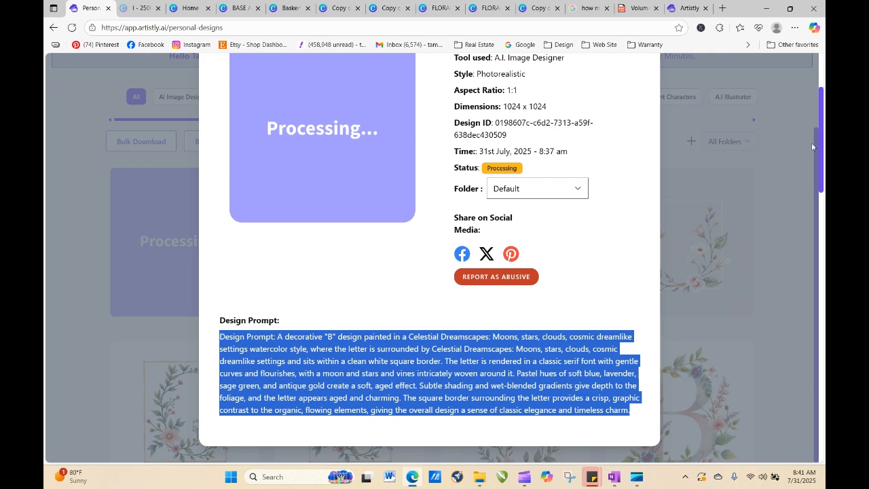
scroll(728, 74, up, 2)
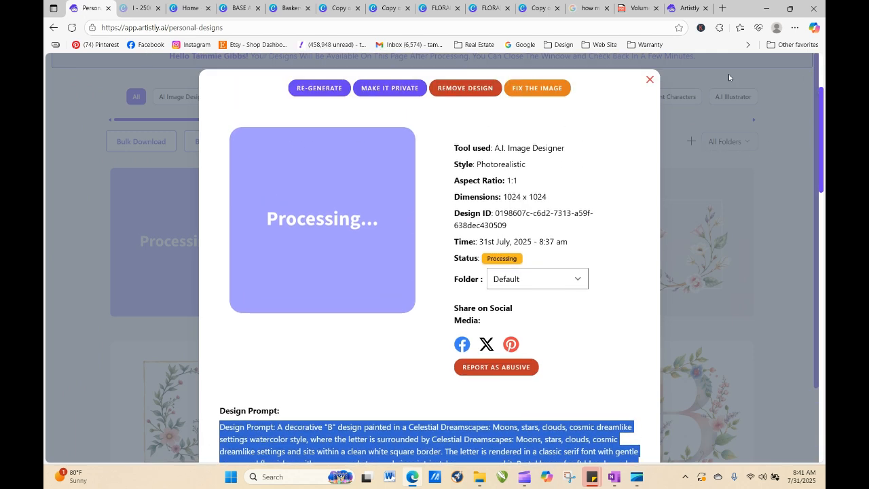
click(649, 80)
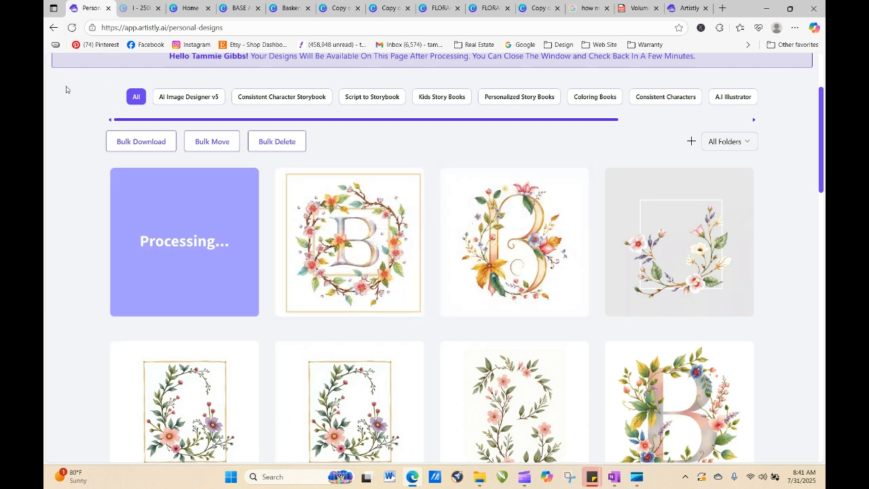
click(71, 27)
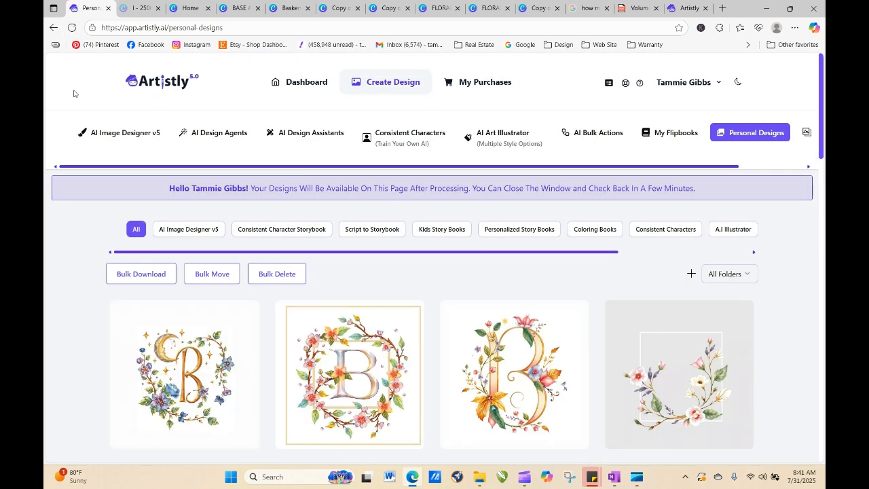
click(163, 375)
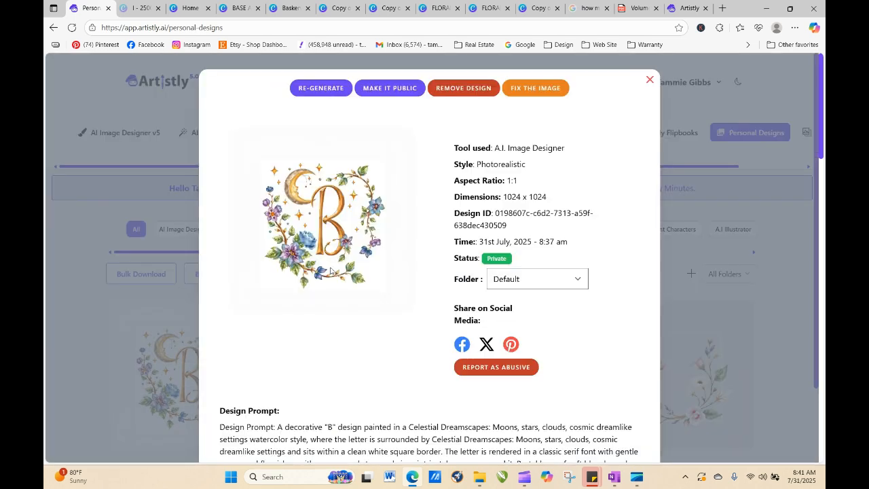
click(650, 81)
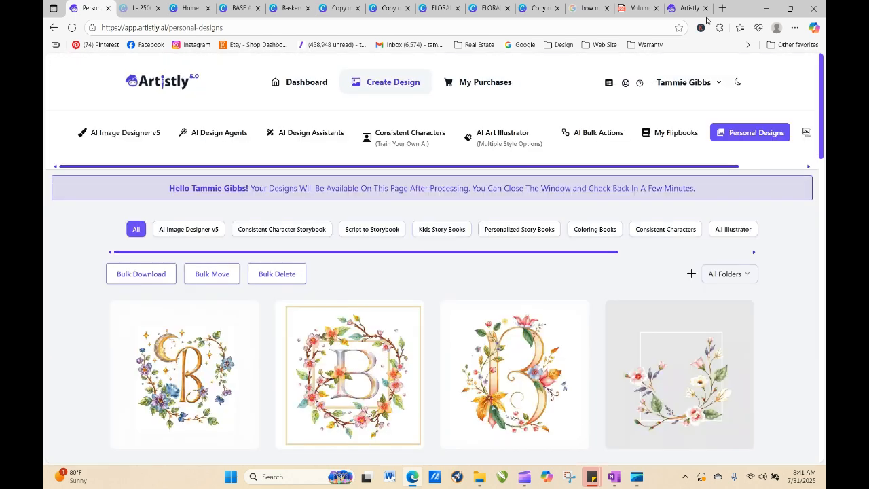
- Export the teddy bear letter B design from the Artistly editor as a PNG and dismiss the downloads list
click(687, 8)
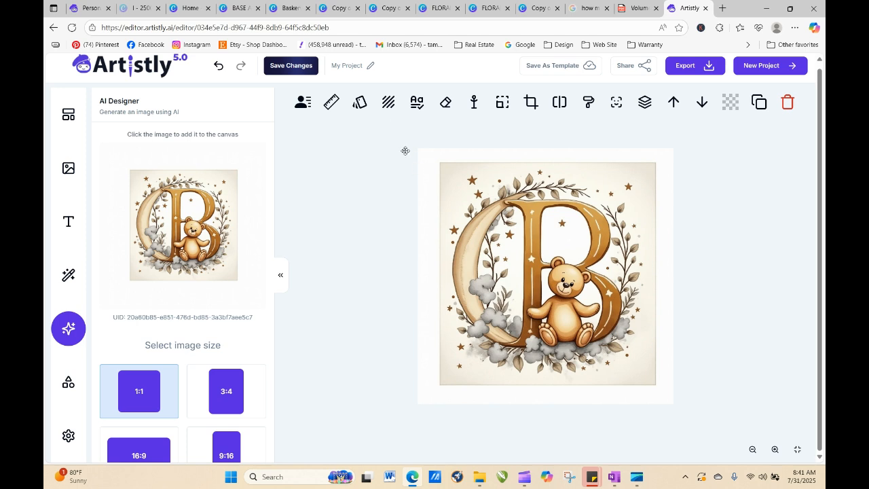
click(687, 68)
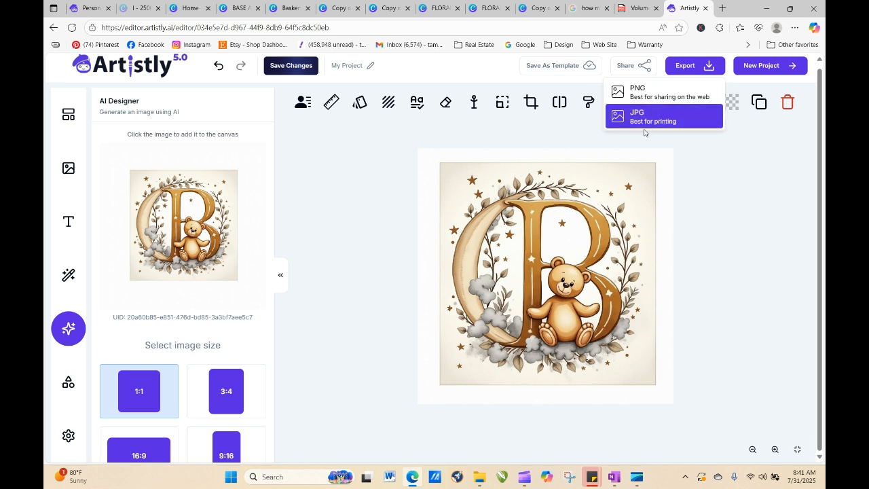
click(638, 93)
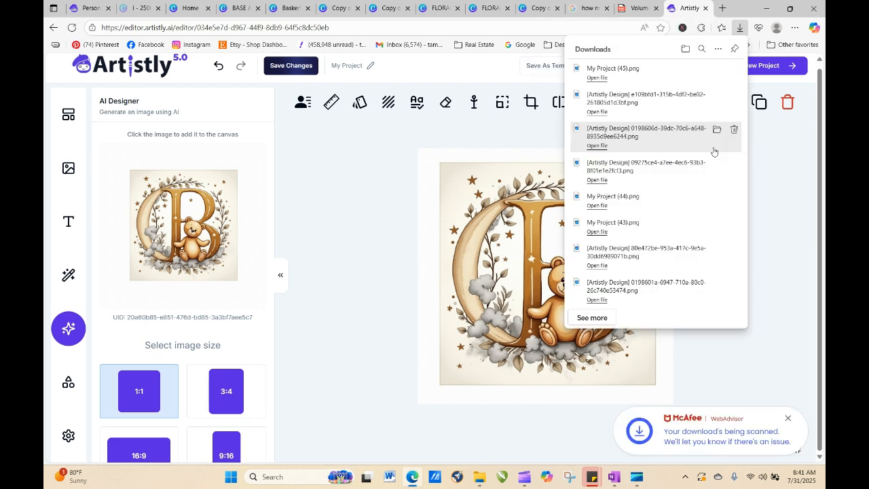
click(382, 230)
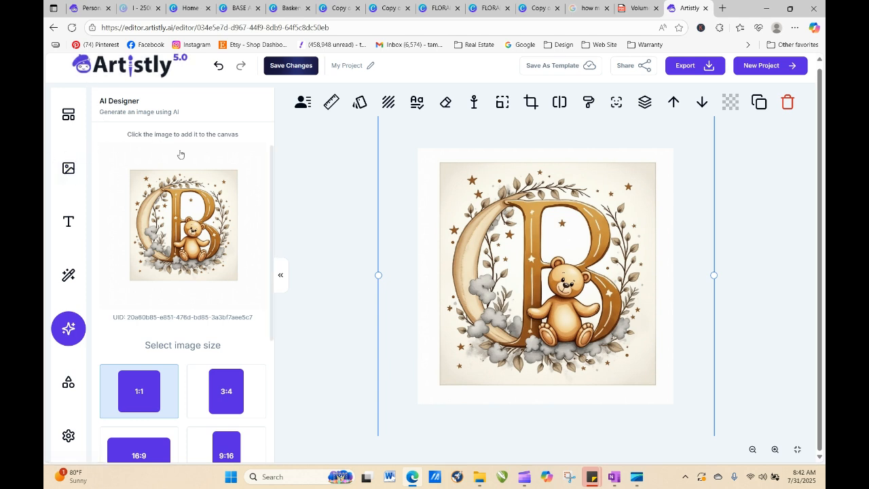
- Rewrite the image prompt with AI using the instruction "Keep everything the same but Change the letter to a Decorative "C""
scroll(270, 234, down, 4)
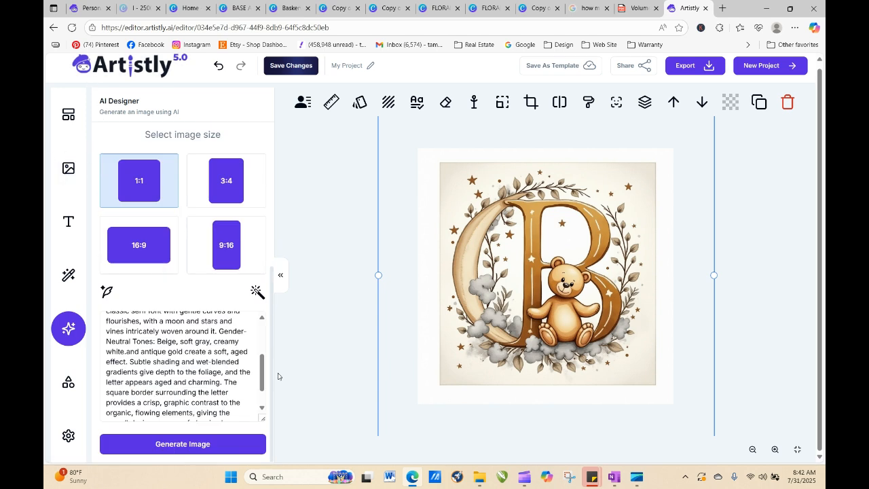
click(256, 292)
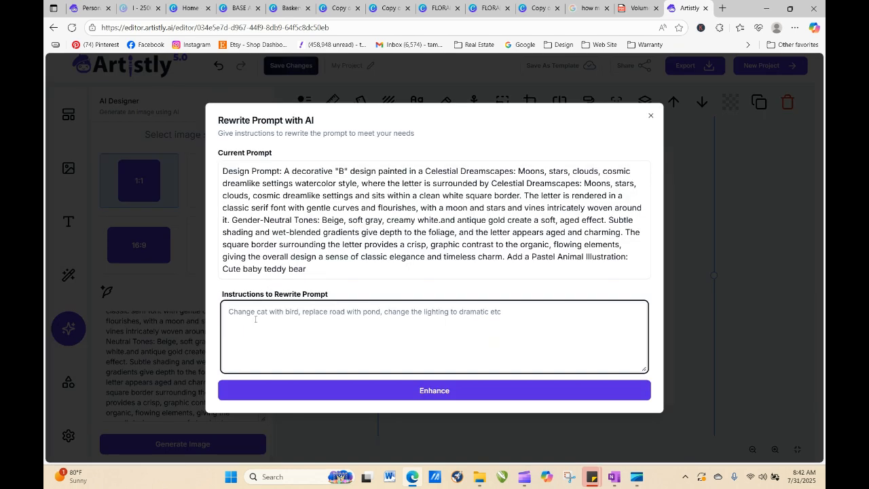
text(Keep everything the same but Change the letter)
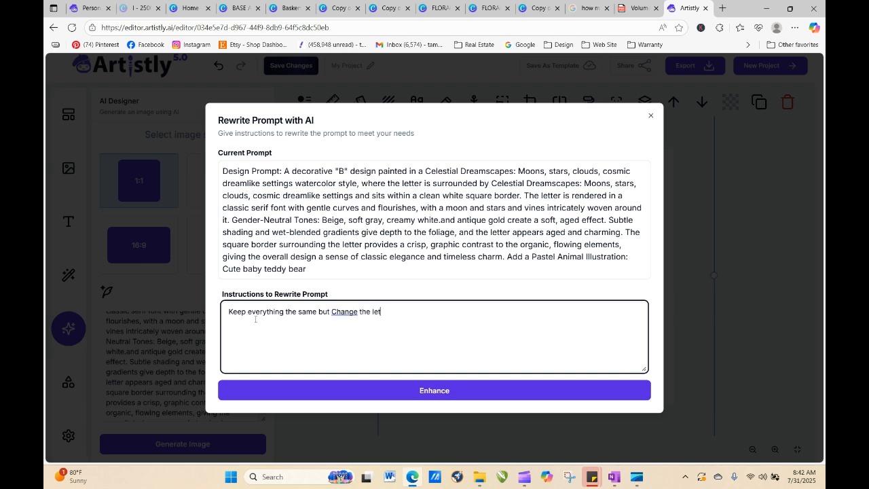
text( to a Decorative "C)
click(366, 397)
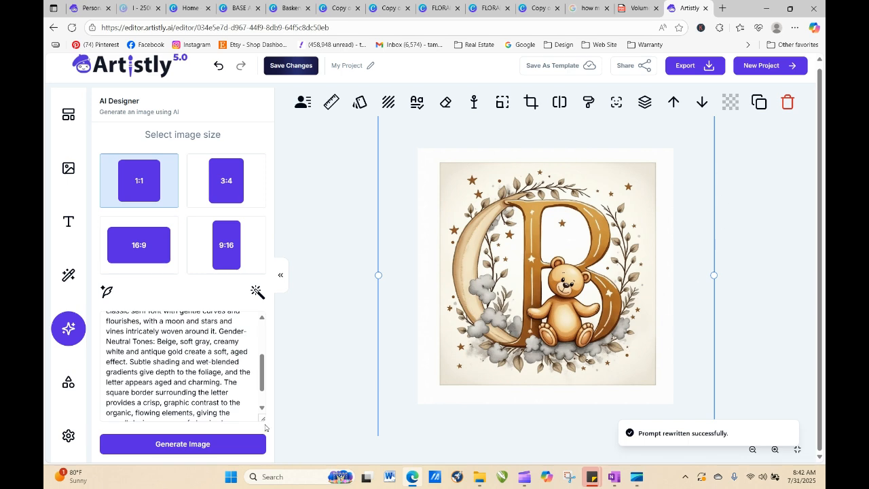
- Generate an image from the rewritten letter C prompt, add it to the canvas, and shift it slightly
click(209, 444)
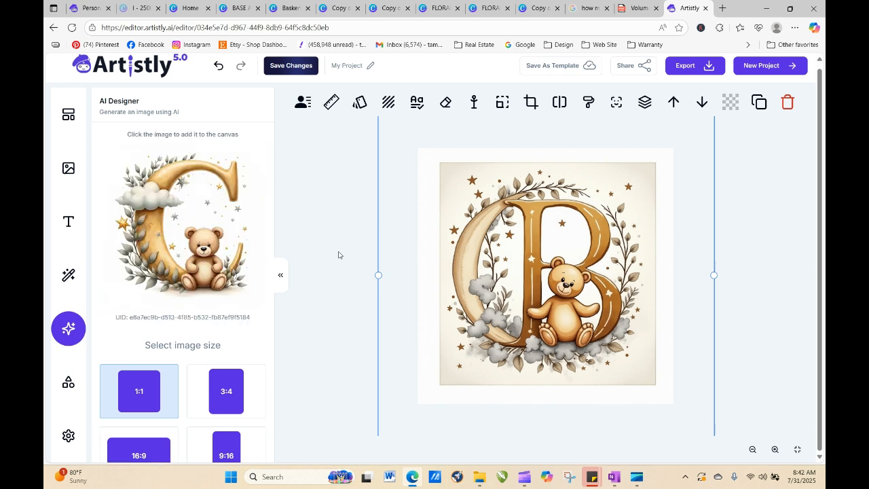
click(161, 223)
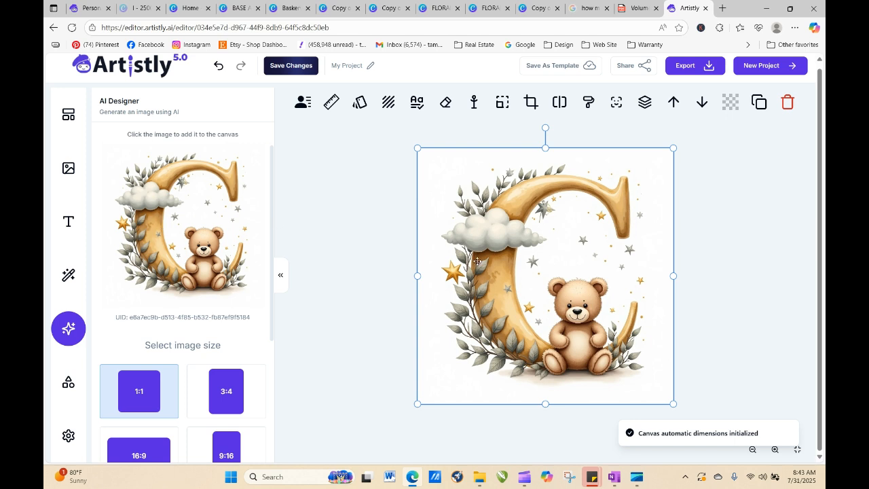
drag(454, 254, 482, 264)
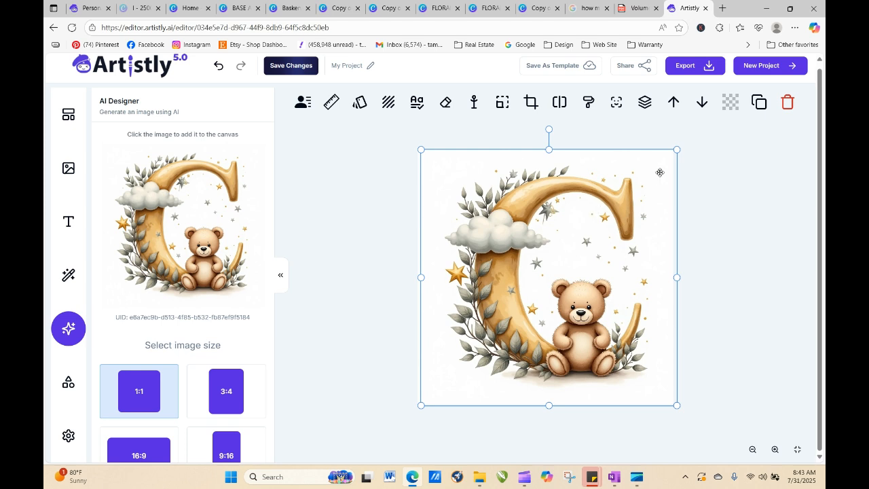
- Export the letter C teddy bear design as a PNG
click(686, 68)
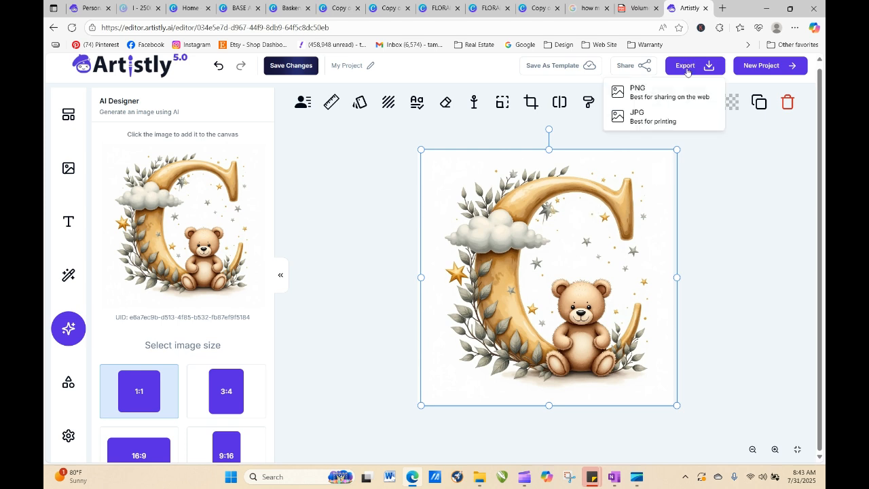
click(643, 95)
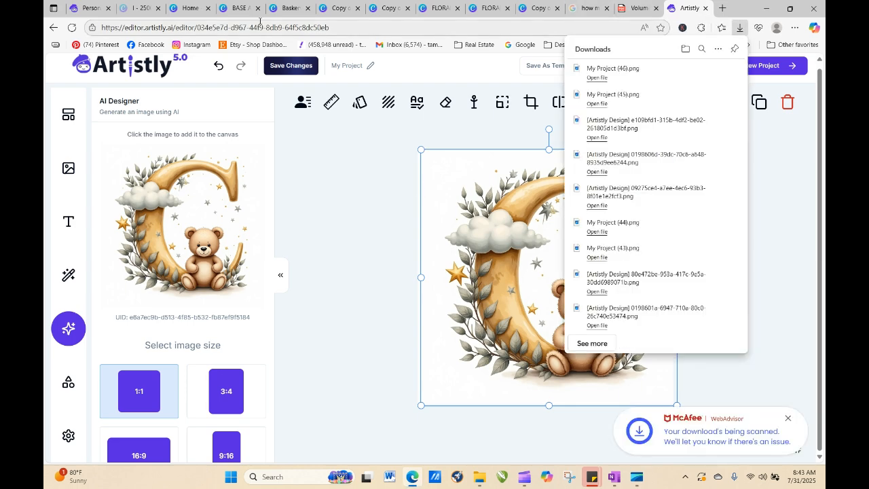
- Open the Human Stylizer among the AI Design Assistants and upload My Project (45) from the Downloads folder
click(92, 8)
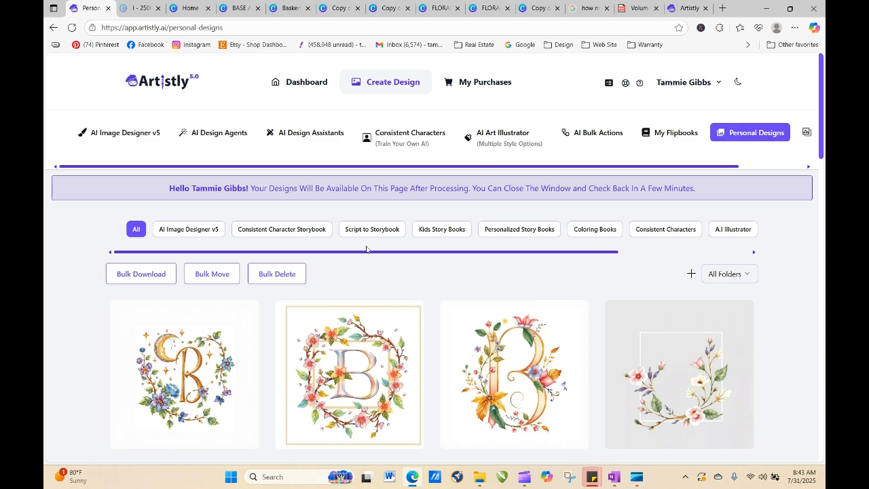
click(319, 134)
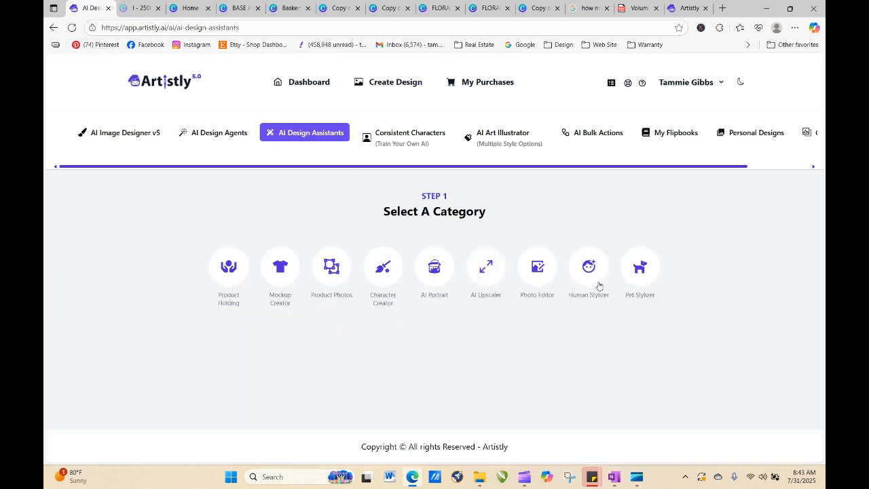
click(590, 270)
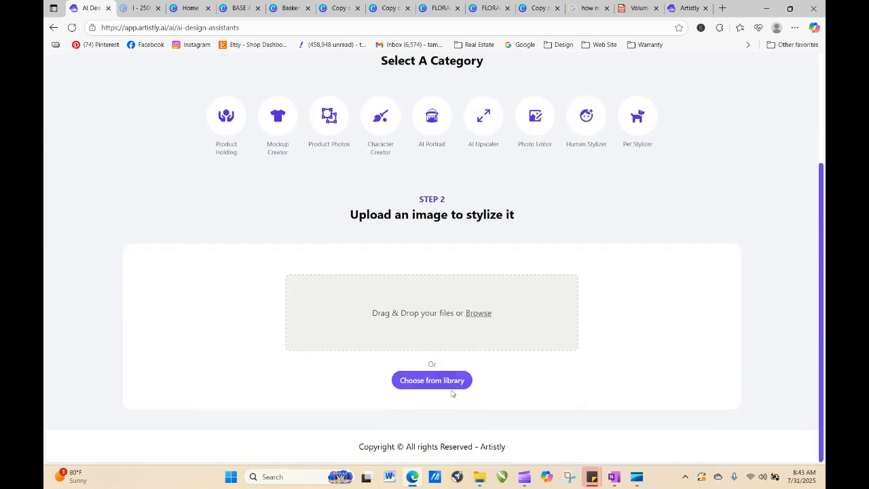
click(432, 380)
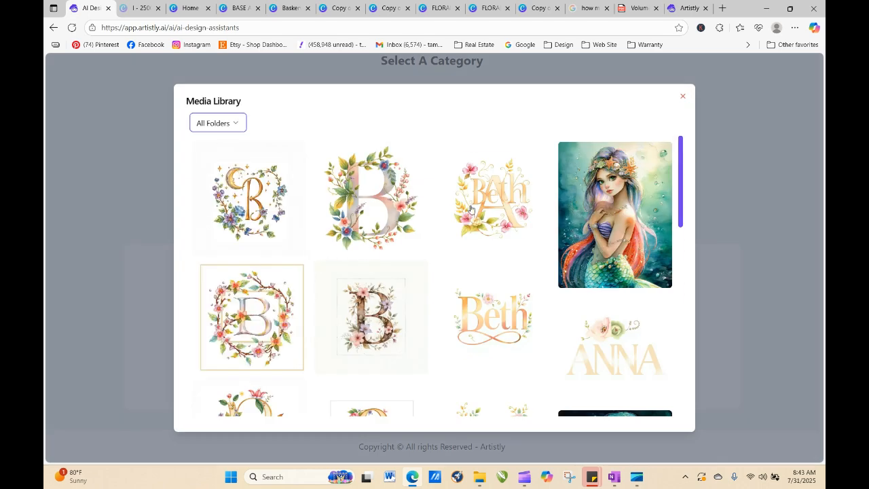
click(682, 96)
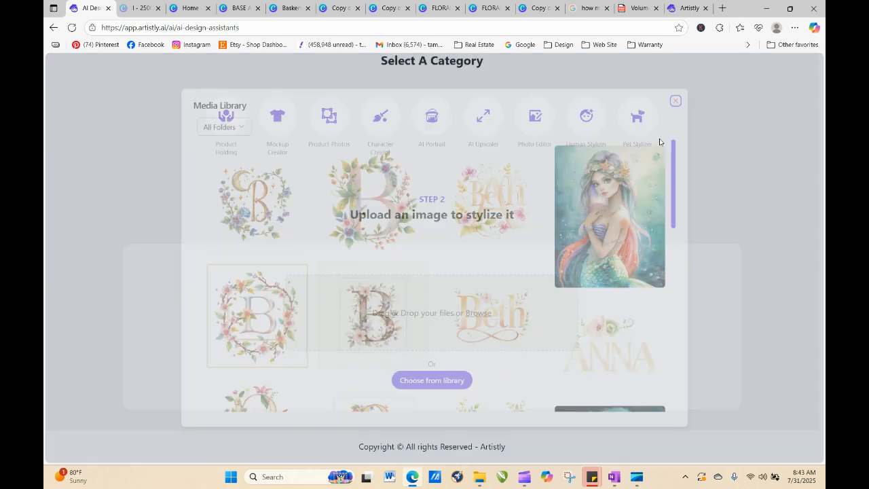
click(480, 314)
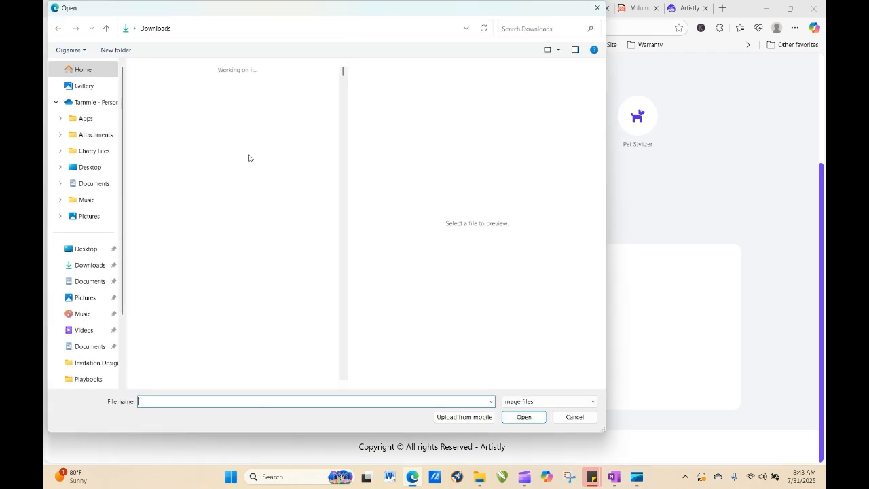
click(237, 114)
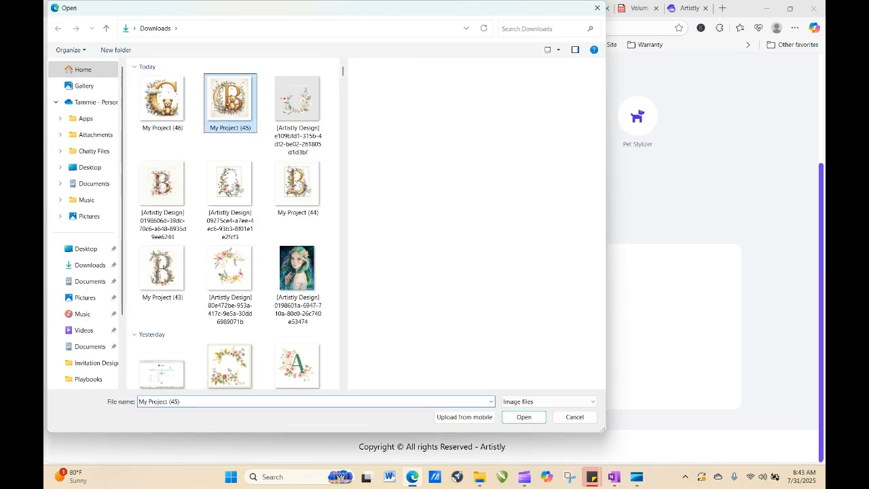
click(523, 416)
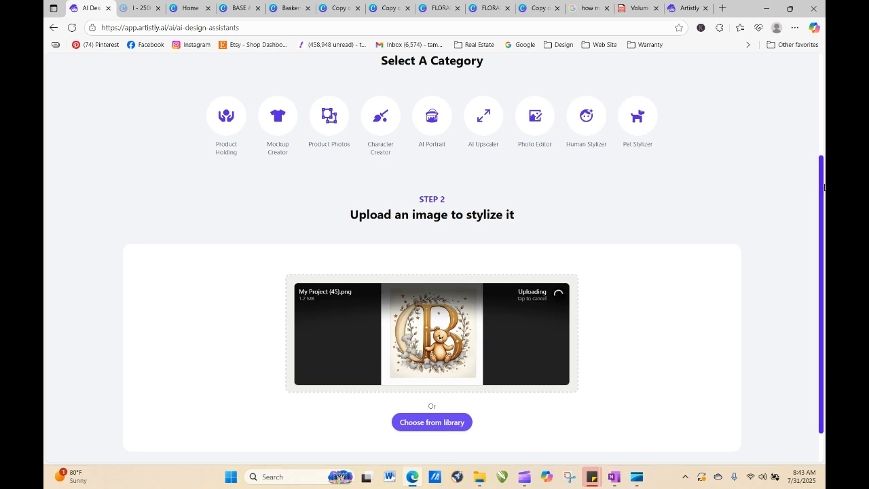
scroll(822, 188, down, 1)
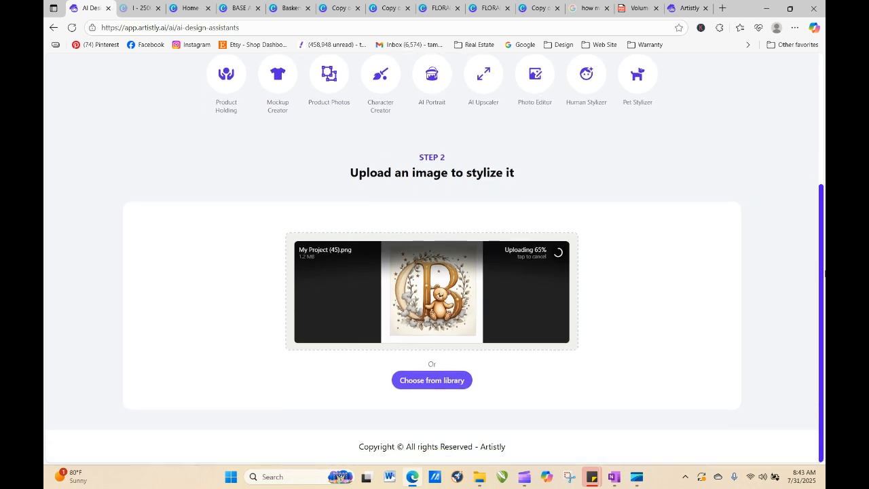
- Copy the line "Playful Candy Shades: Bubblegum pink, soft turquoise, mellow lemon." from the color palettes list in the PDF
click(697, 6)
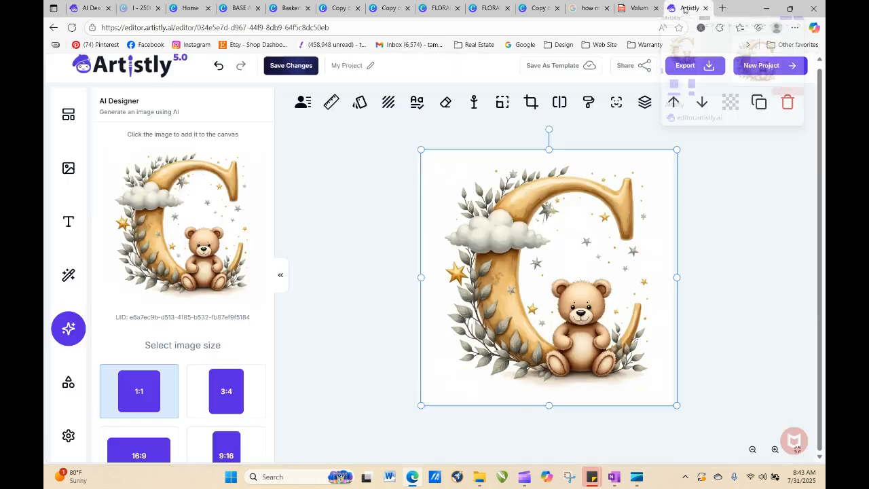
click(626, 10)
click(538, 222)
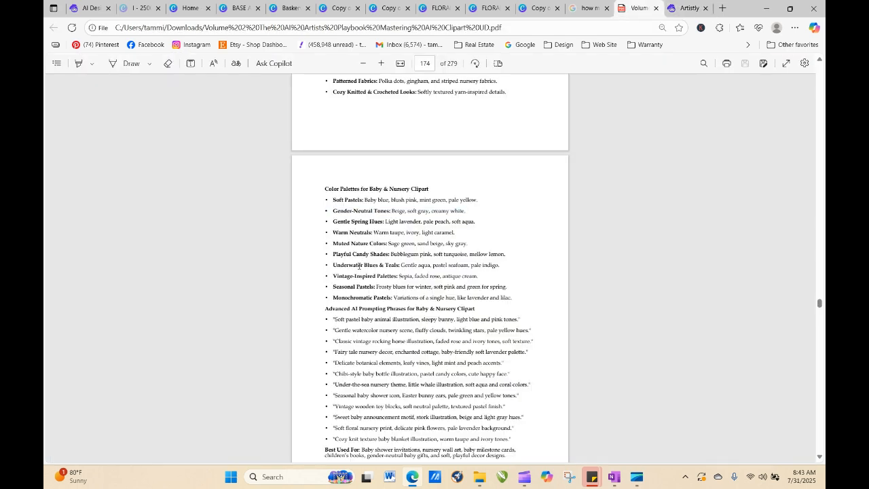
drag(334, 255, 507, 258)
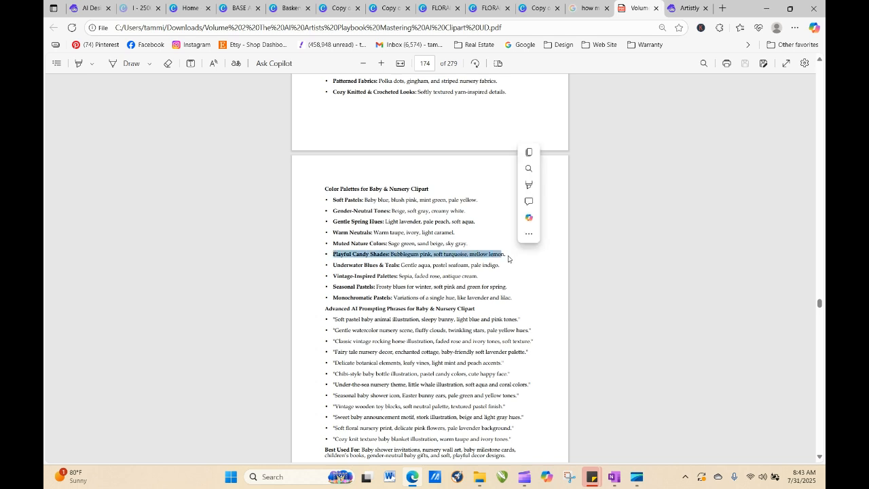
click(509, 258)
drag(333, 255, 502, 258)
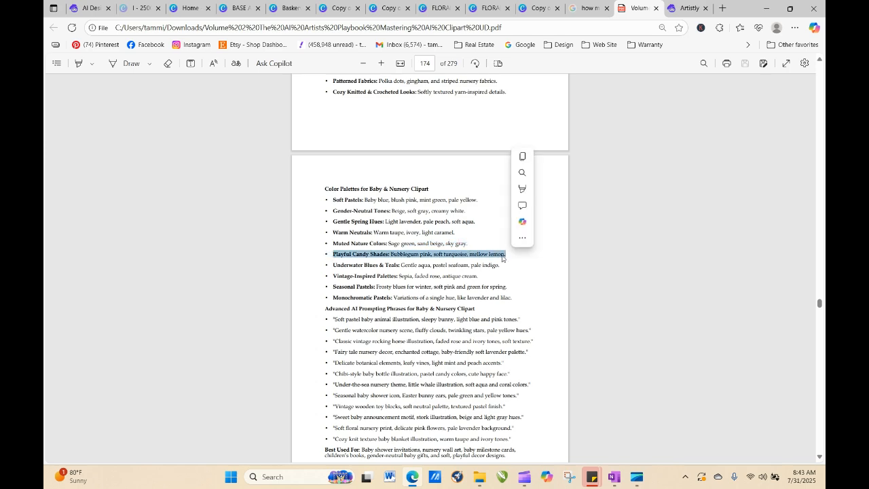
right_click(503, 257)
click(547, 300)
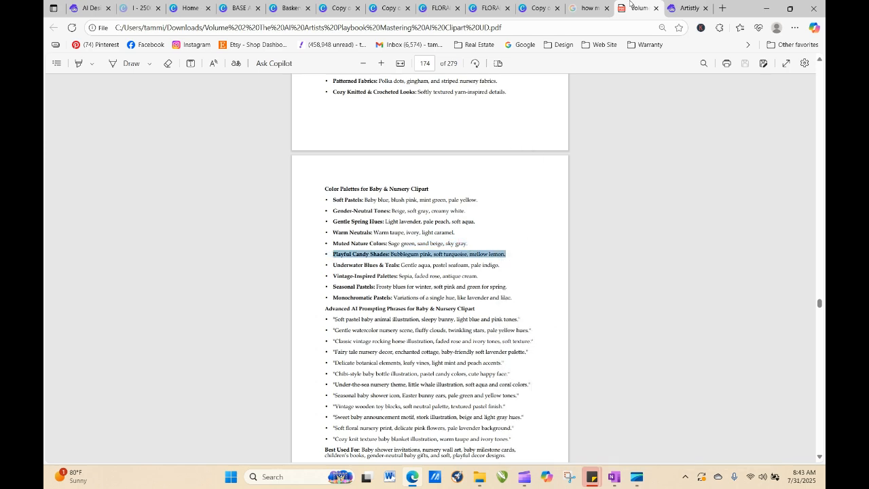
- Stylize the uploaded letter B image with the instruction "change the colors to:" followed by the copied Playful Candy Shades line
click(673, 8)
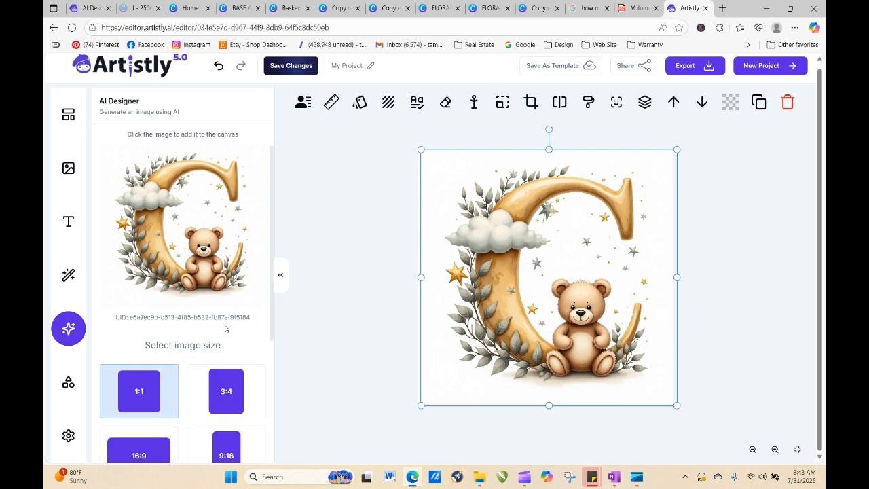
click(92, 9)
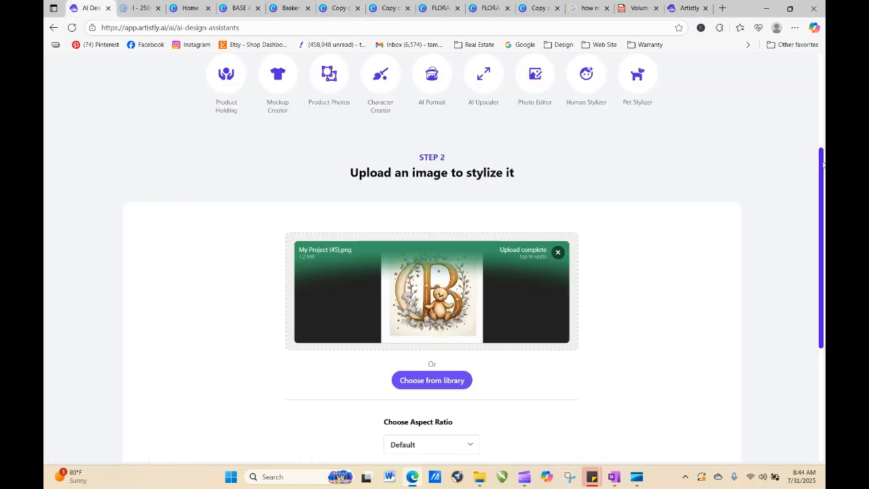
scroll(550, 295, down, 4)
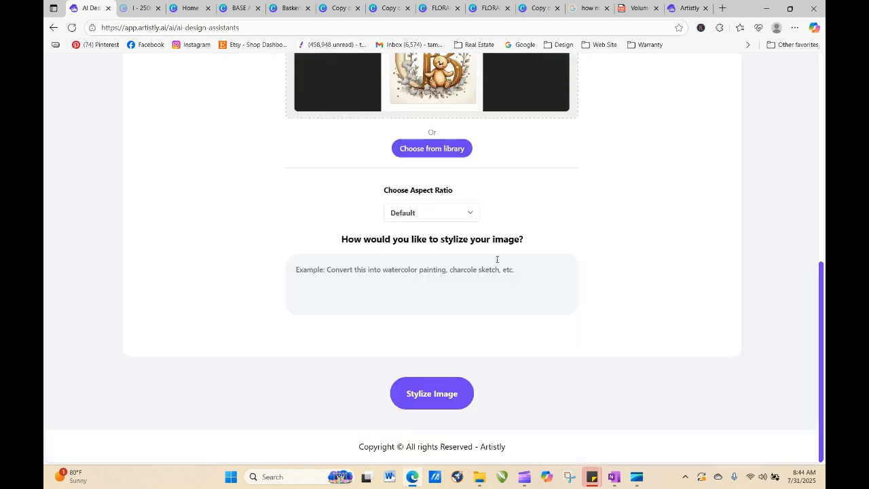
text(change the colors to:)
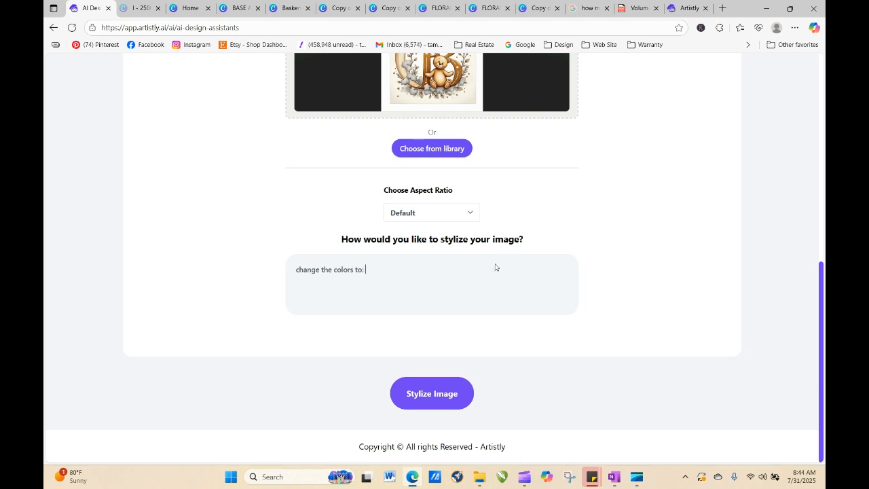
right_click(496, 267)
click(463, 270)
right_click(463, 270)
click(508, 171)
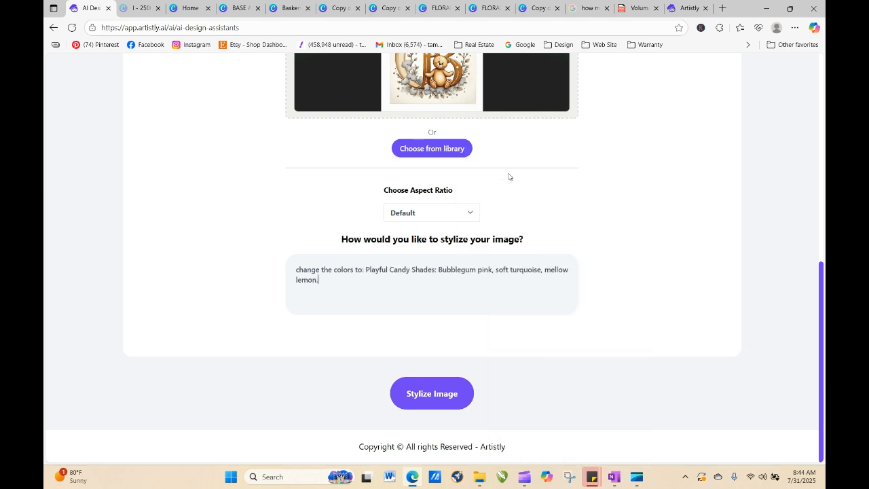
click(445, 394)
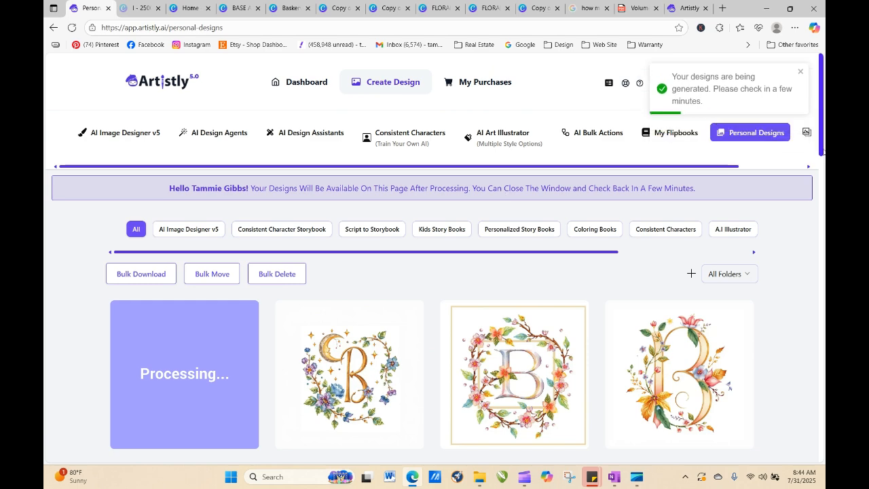
- Reload the Personal Designs page, view the details of the recolored letter B teddy bear design, and close them
scroll(432, 222, down, 2)
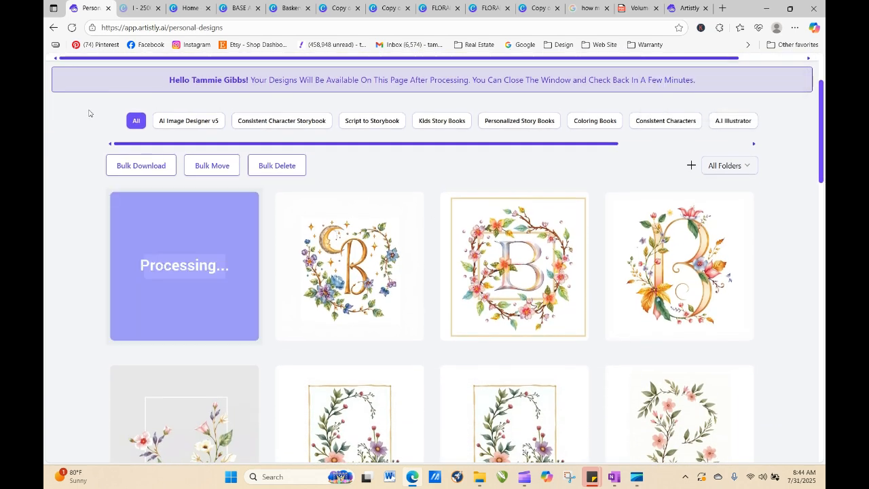
click(72, 30)
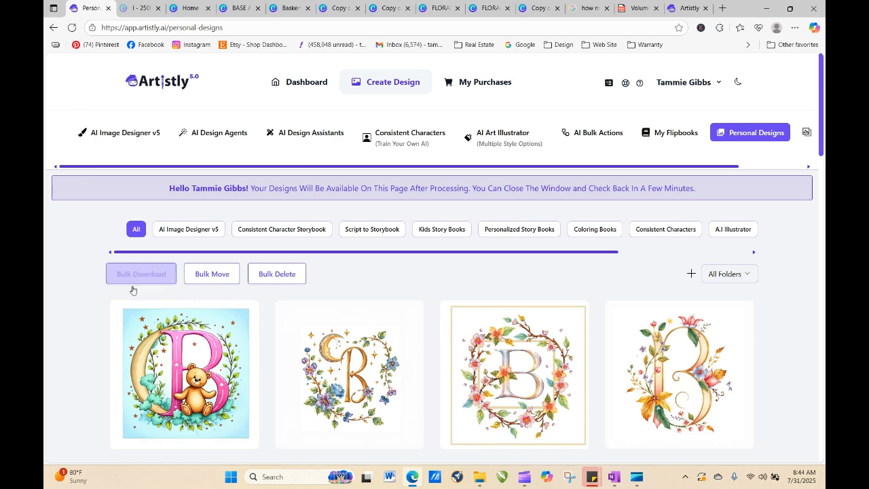
mouse_move(150, 360)
click(163, 375)
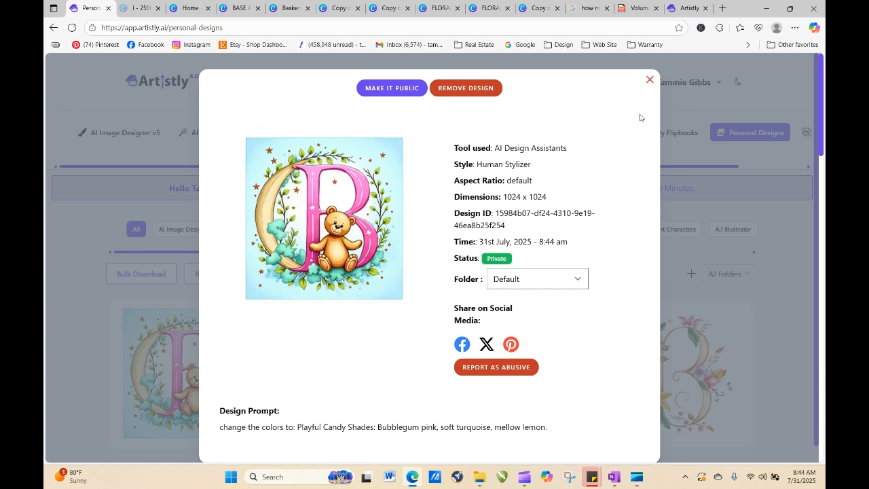
click(649, 81)
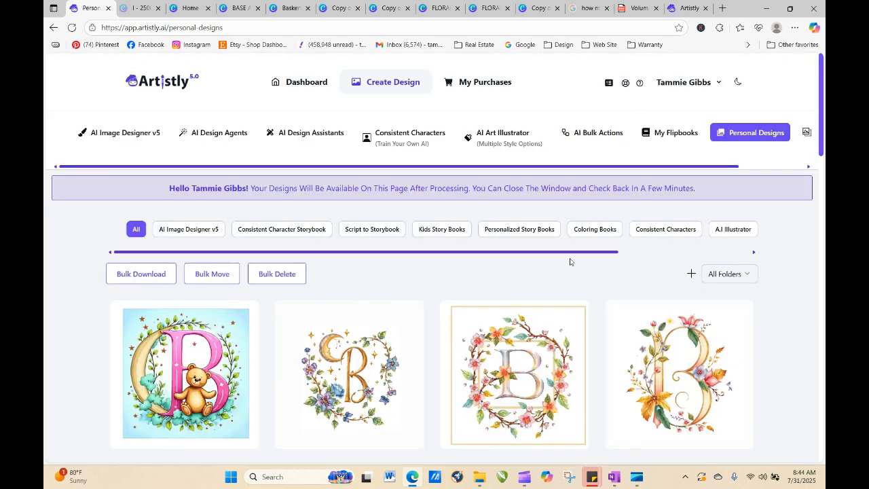
- Return to the Artistly editor and deselect the letter C artwork on the canvas
click(675, 16)
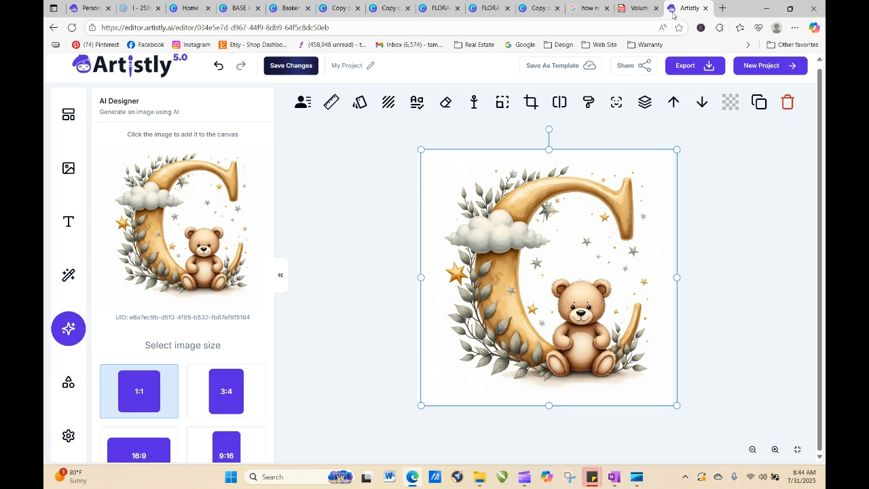
click(343, 296)
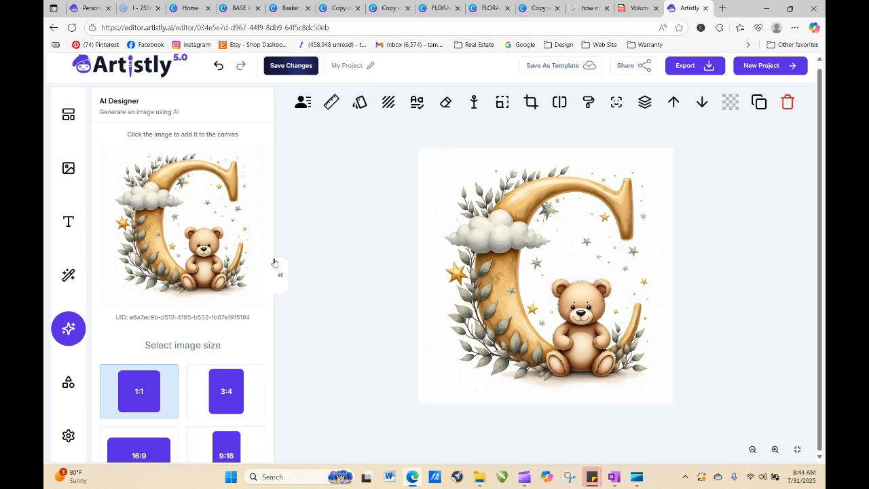
drag(271, 250, 277, 433)
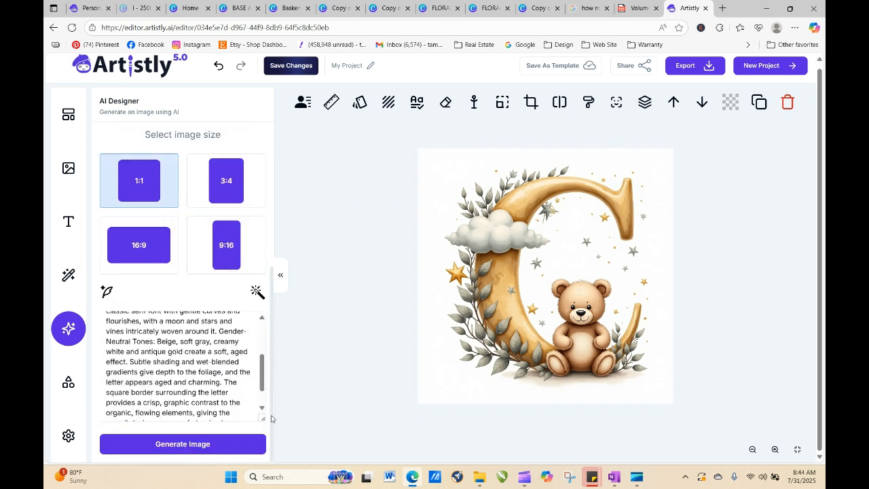
click(79, 14)
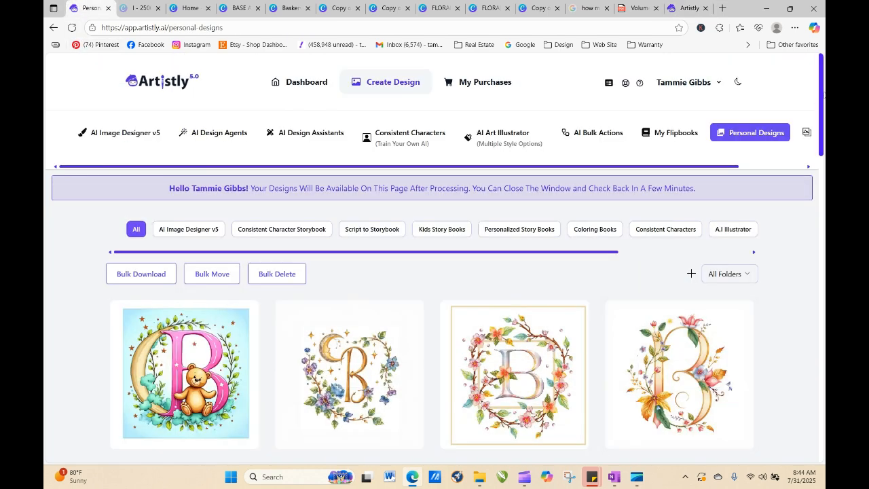
drag(820, 83, 821, 61)
click(685, 7)
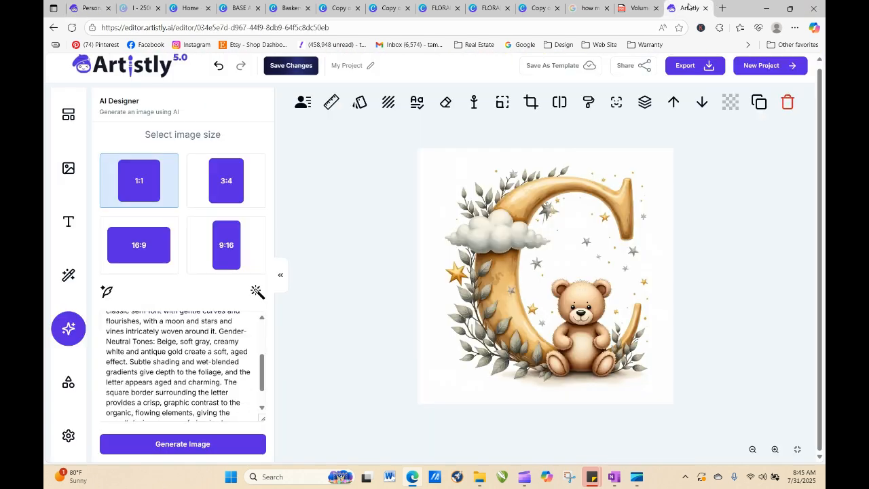
drag(264, 382, 264, 317)
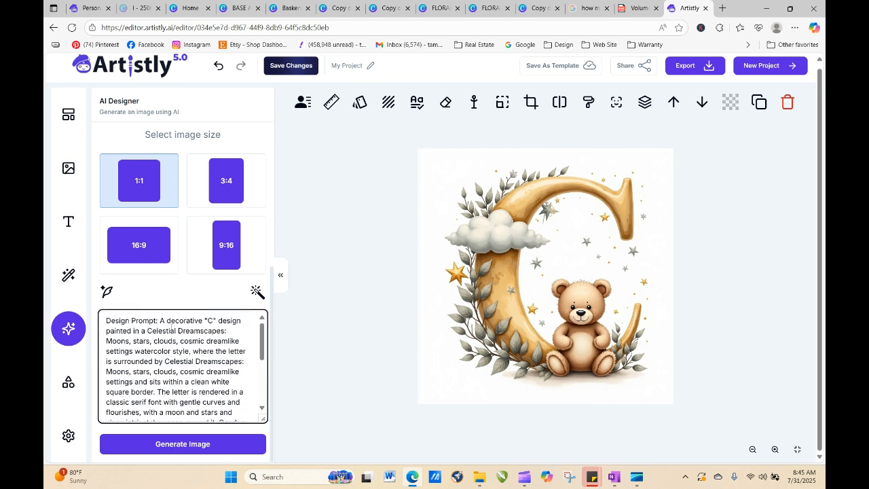
- Copy the image prompt of the decorative letter B teddy bear artwork from the editor's project images
click(68, 168)
mouse_move(133, 226)
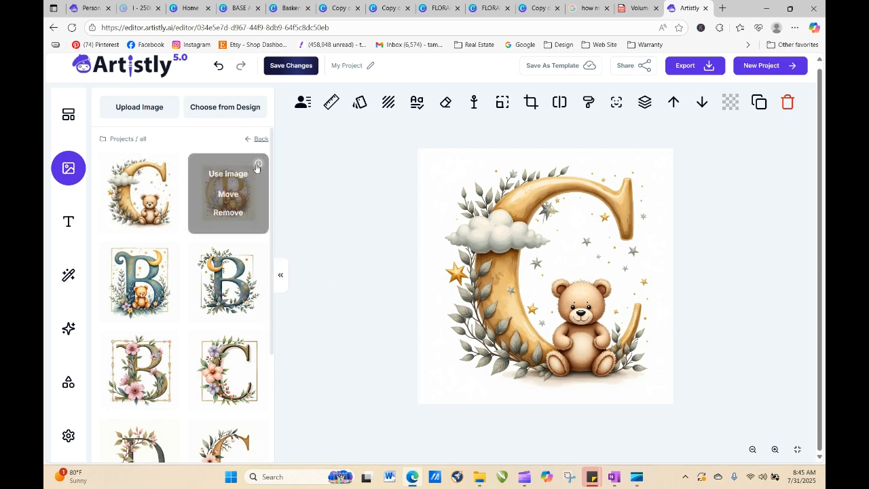
click(257, 166)
click(467, 359)
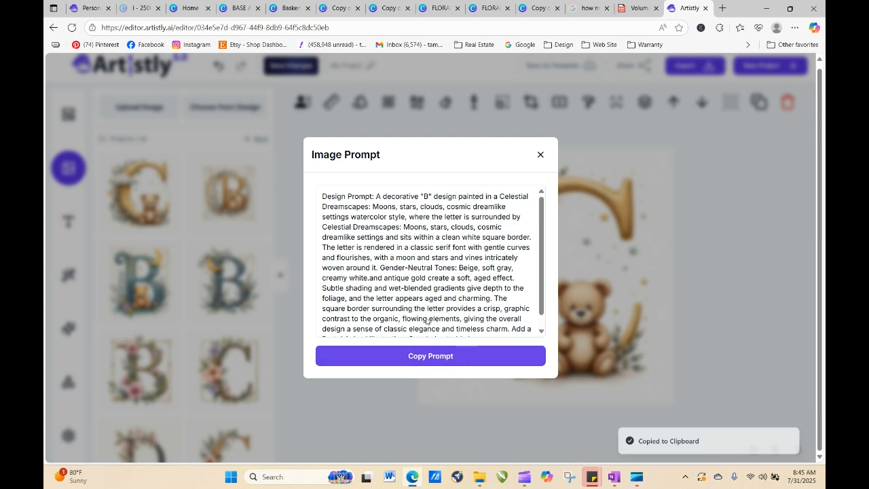
- Generate a letter B image from the copied prompt with the Artistic Designer category of AI Image Designer v5, and reload Personal Designs
click(75, 9)
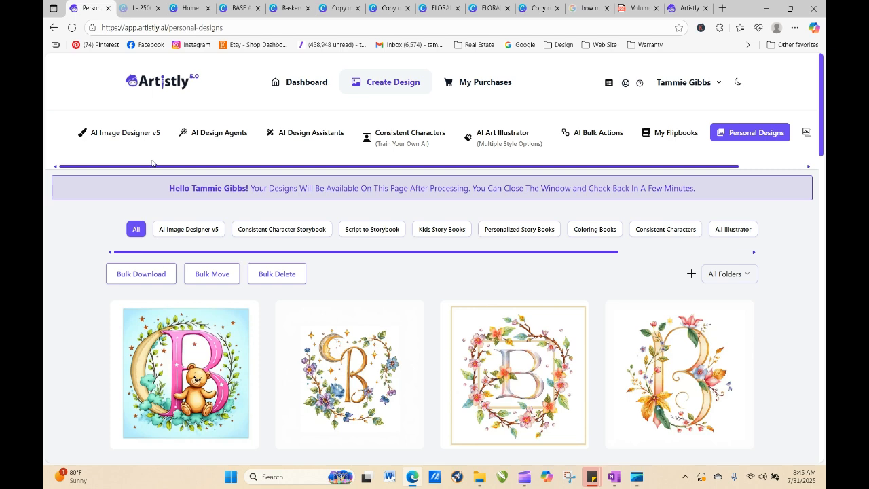
click(128, 135)
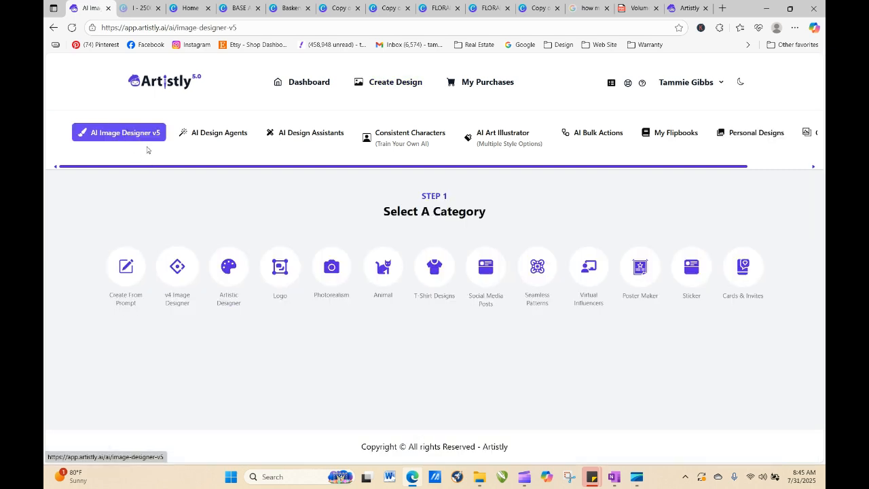
scroll(226, 264, down, 3)
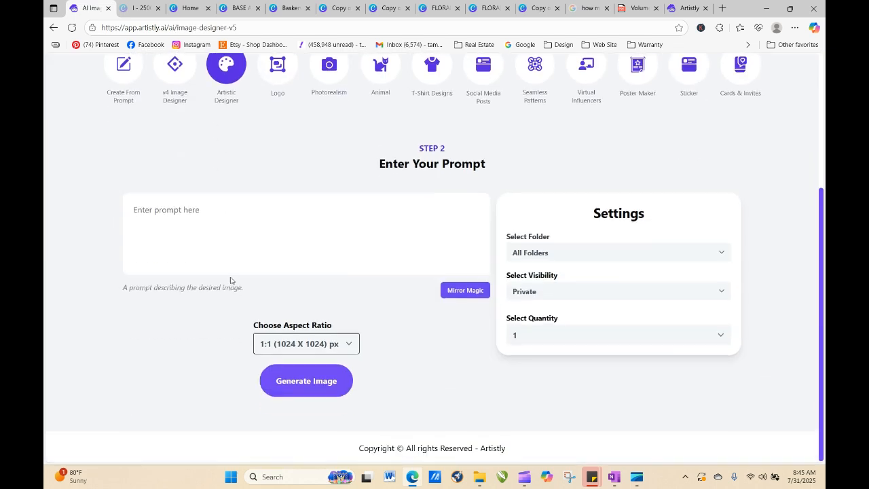
right_click(205, 219)
click(233, 316)
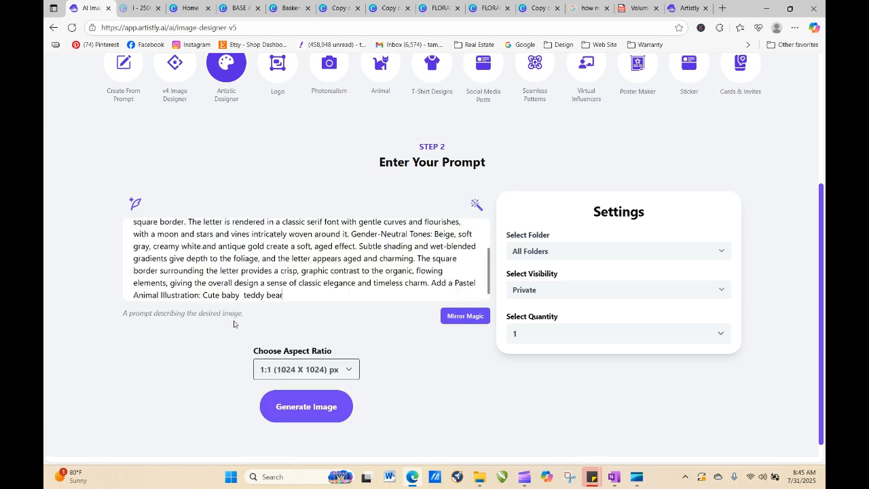
click(302, 407)
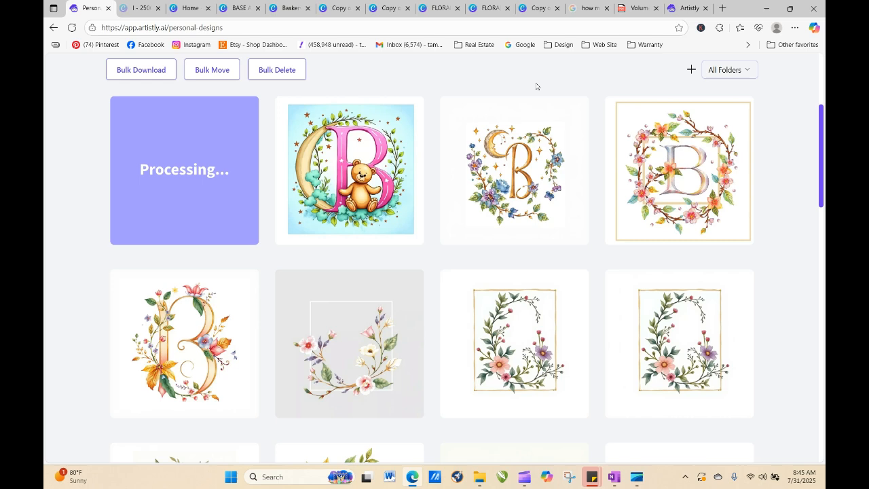
click(72, 29)
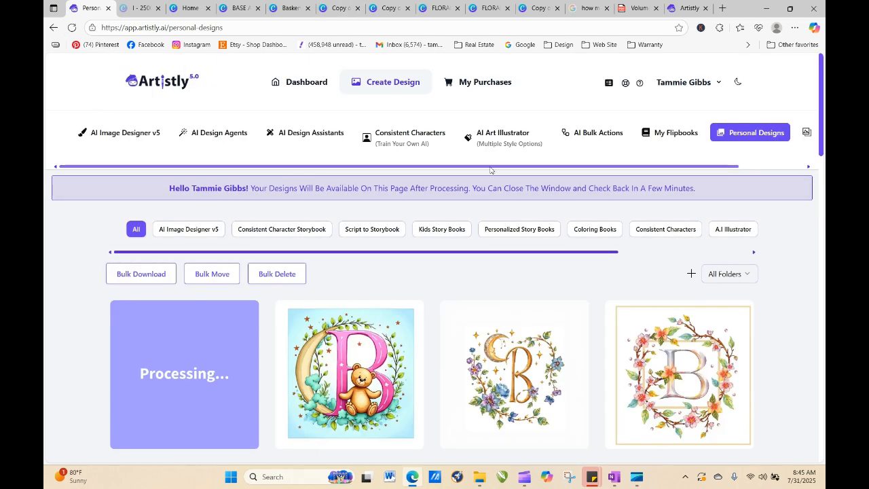
- Generate another letter B image from the same copied prompt with the AI Art Illustrator
click(506, 138)
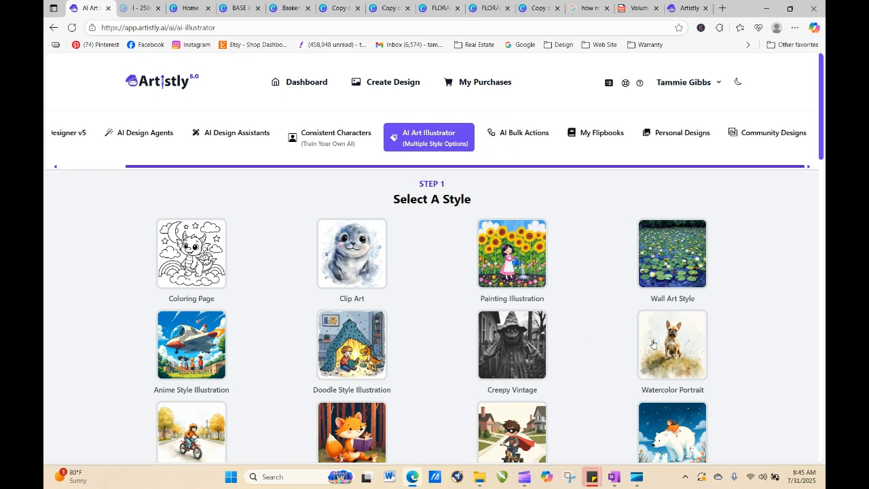
scroll(653, 343, down, 15)
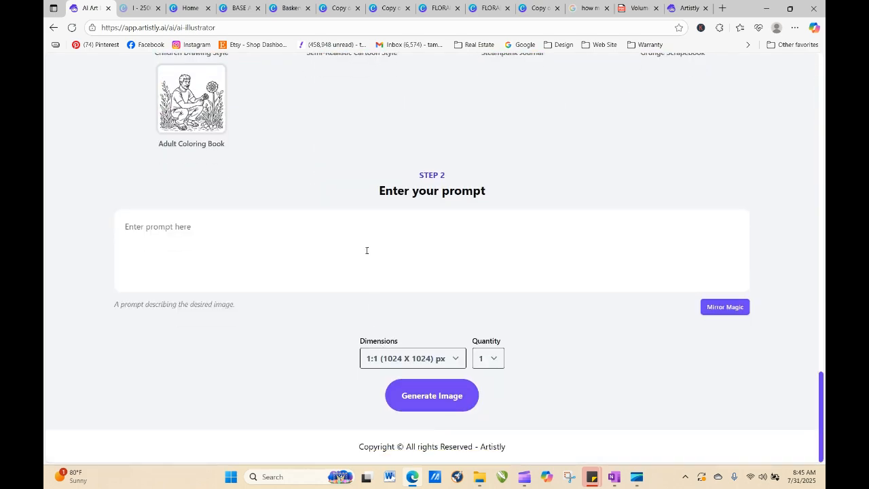
right_click(367, 251)
click(397, 348)
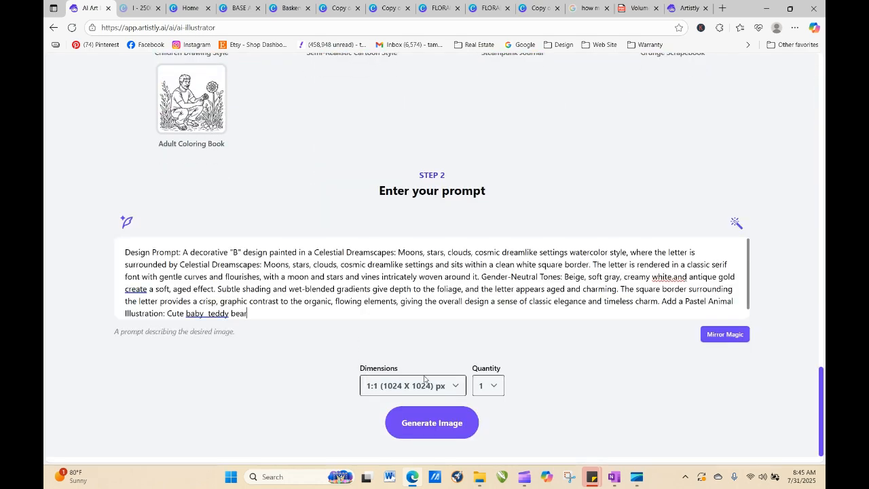
click(435, 432)
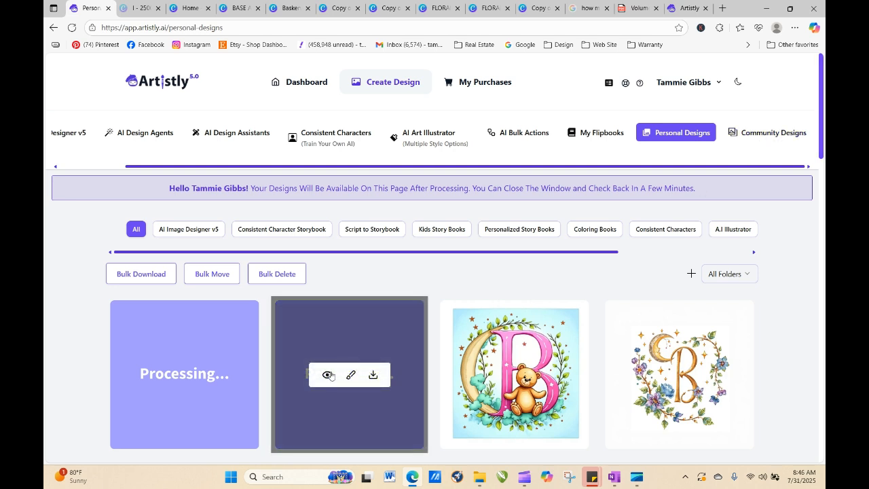
- View the details of the processing Artistic Designer letter B design and choose to re-generate it
click(326, 374)
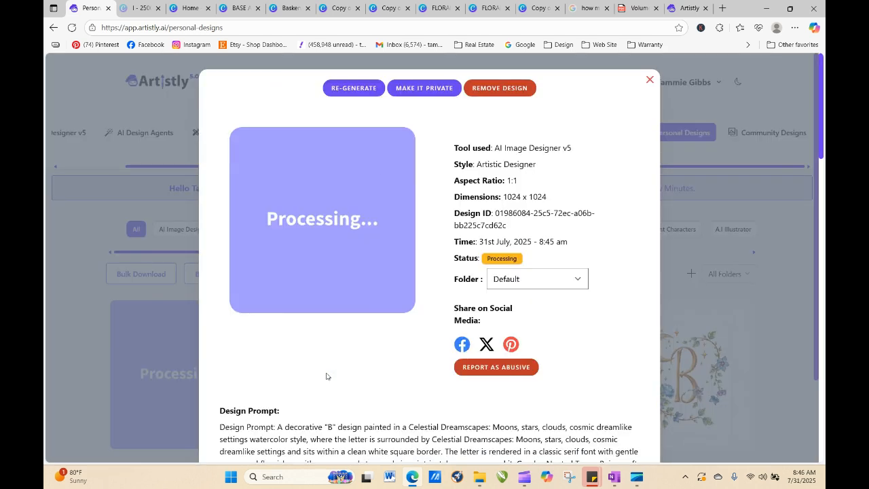
click(354, 87)
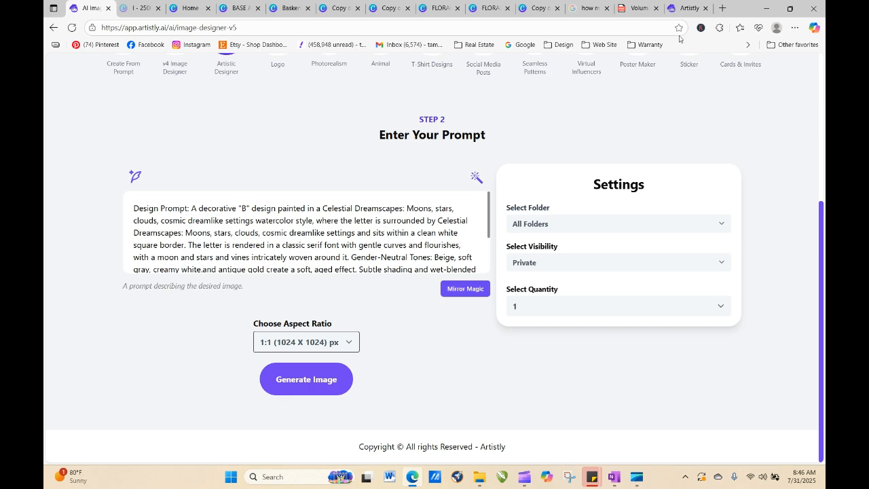
- Copy the line "Fairy Tale & Storybook Themes: Storybook castles, magical forests, enchanted cottages" from the Baby & Nursery sub-styles in the PDF
click(687, 8)
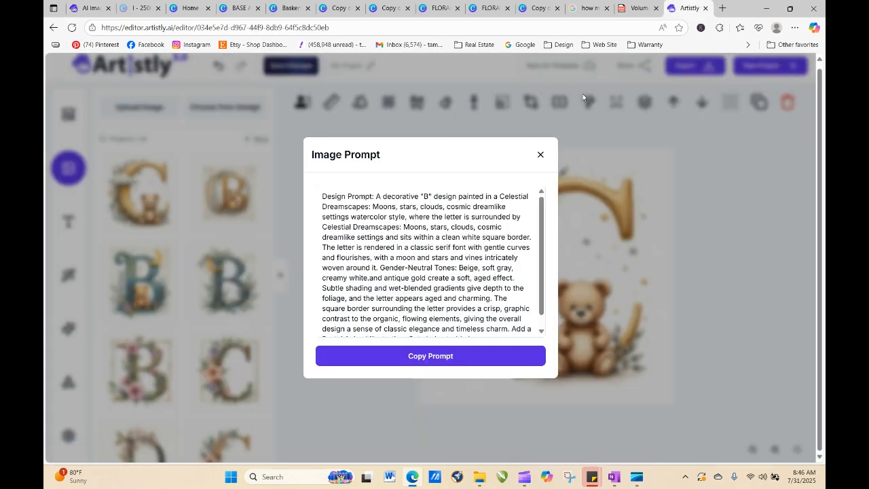
click(638, 8)
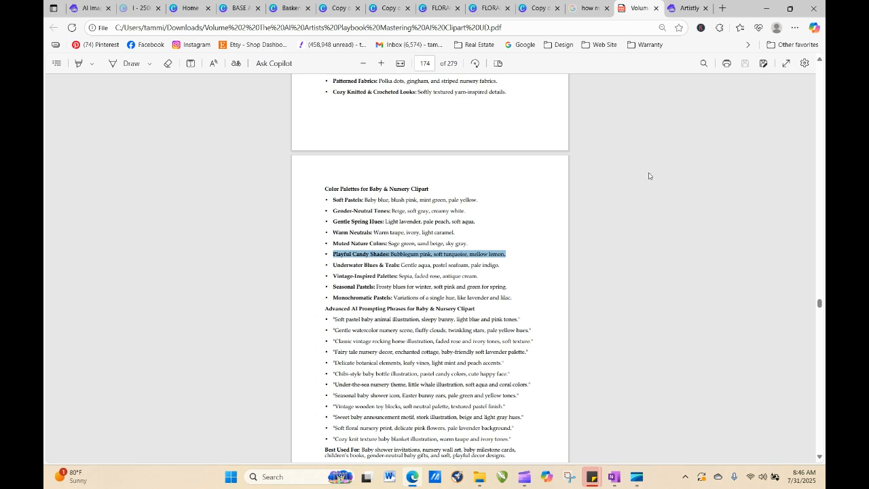
click(646, 147)
scroll(646, 147, up, 3)
scroll(646, 148, up, 5)
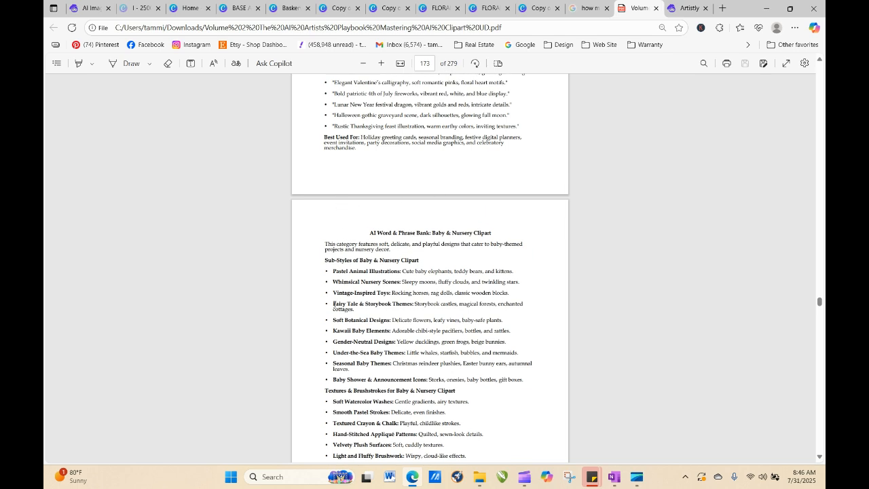
mouse_move(346, 304)
mouse_down()
mouse_move(358, 304)
mouse_move(352, 313)
mouse_up()
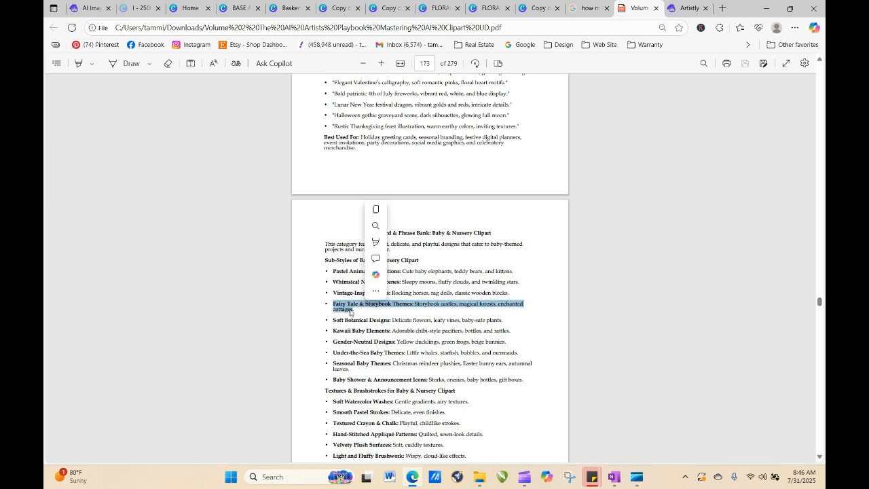
right_click(355, 310)
click(395, 148)
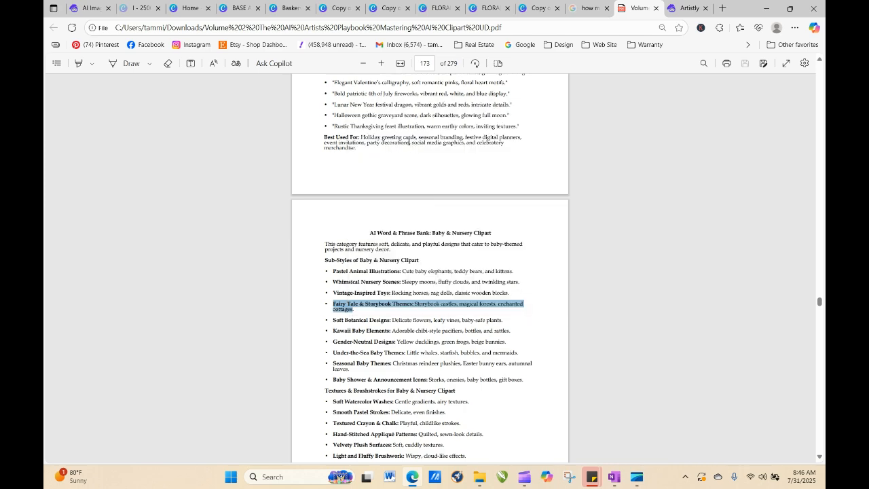
- In the AI Image Designer prompt, replace the first "Celestial Dreamscapes: Moons, stars, clouds, cosmic" with the copied Fairy Tale & Storybook Themes line, keeping "dreamlike settings"
click(688, 8)
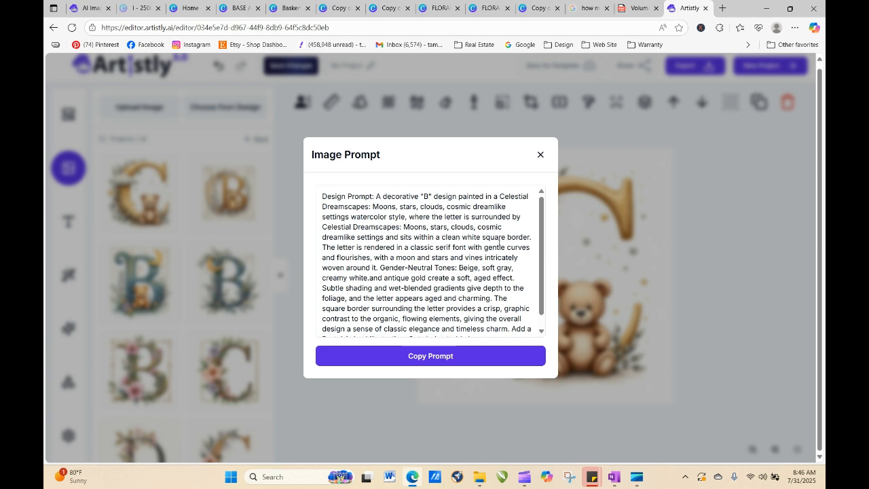
click(91, 8)
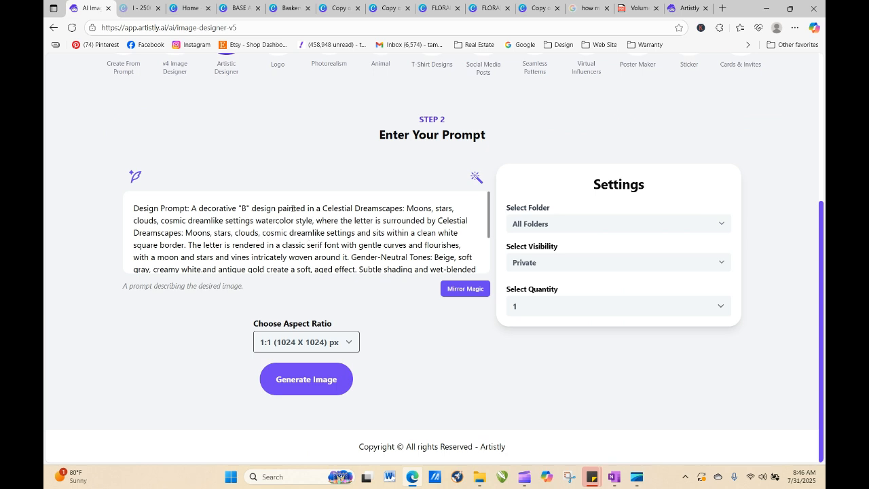
drag(323, 208, 199, 221)
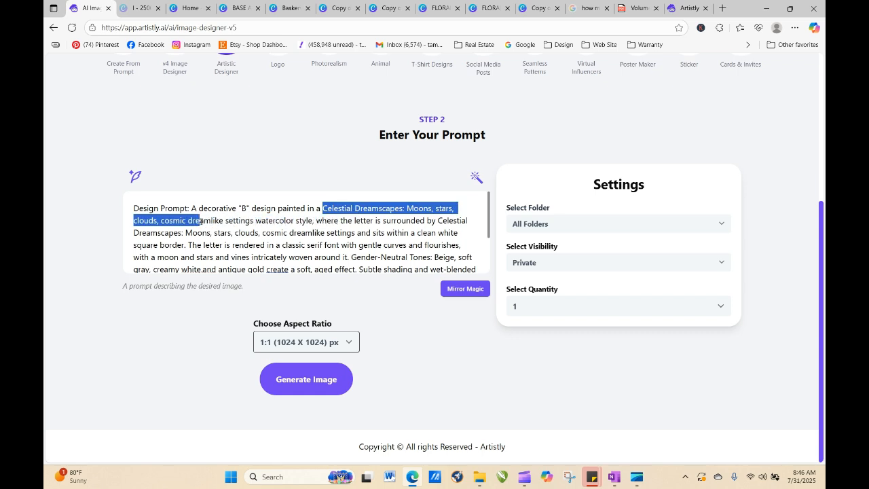
right_click(377, 209)
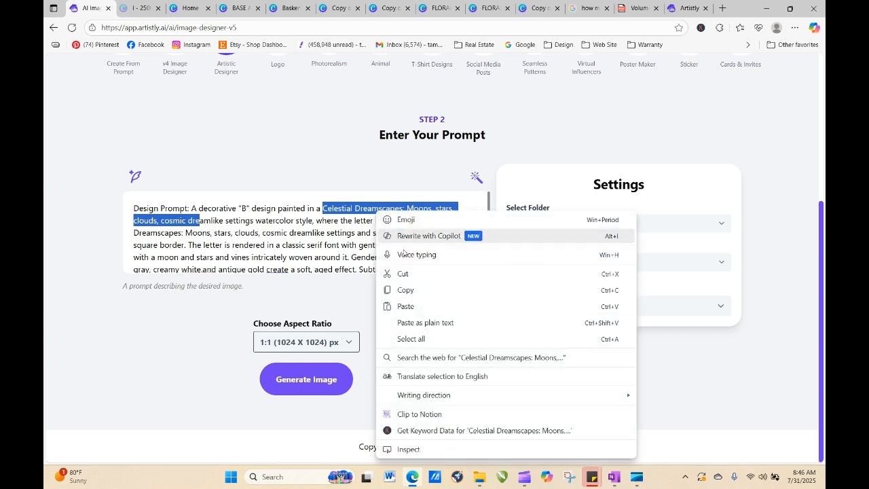
click(410, 308)
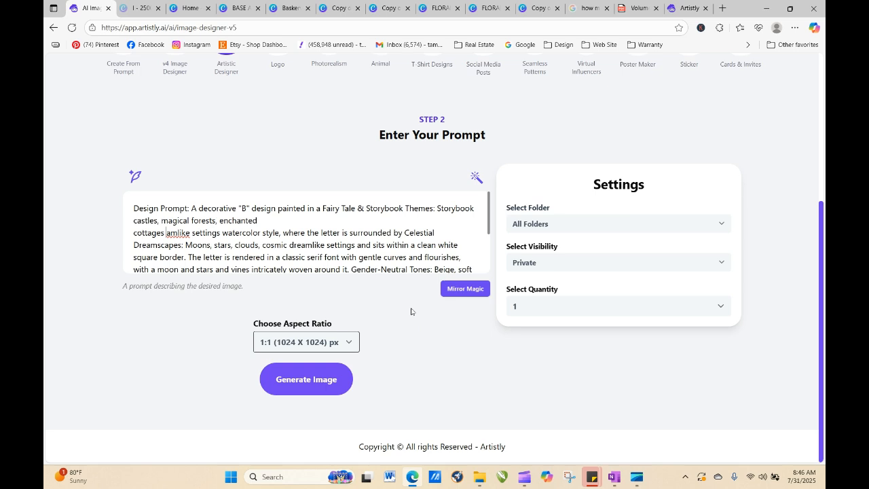
text(dre)
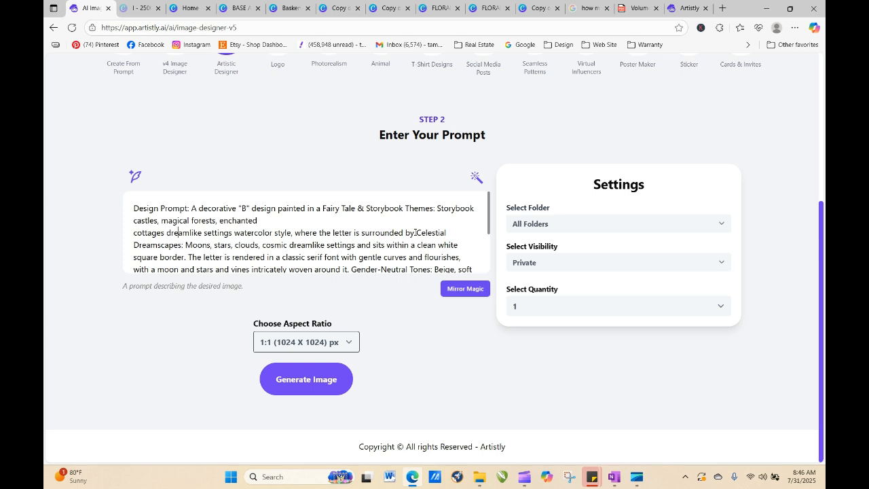
- Replace the second "Celestial Dreamscapes: Moons, stars, clouds, cosmic" after "surrounded by" with the copied Fairy Tale & Storybook Themes line
drag(416, 232, 290, 246)
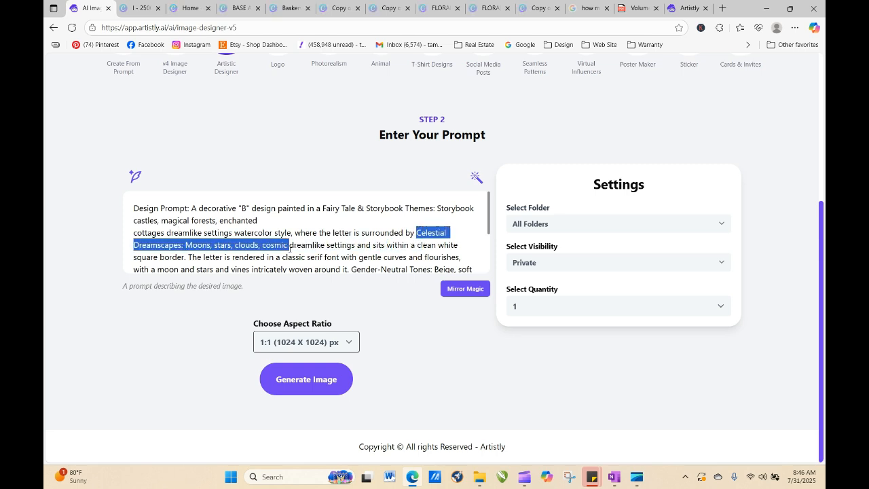
right_click(268, 246)
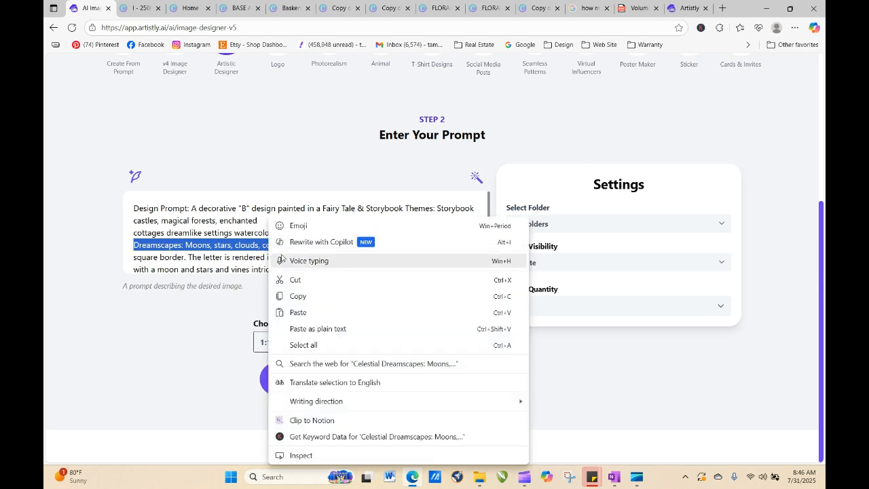
click(301, 313)
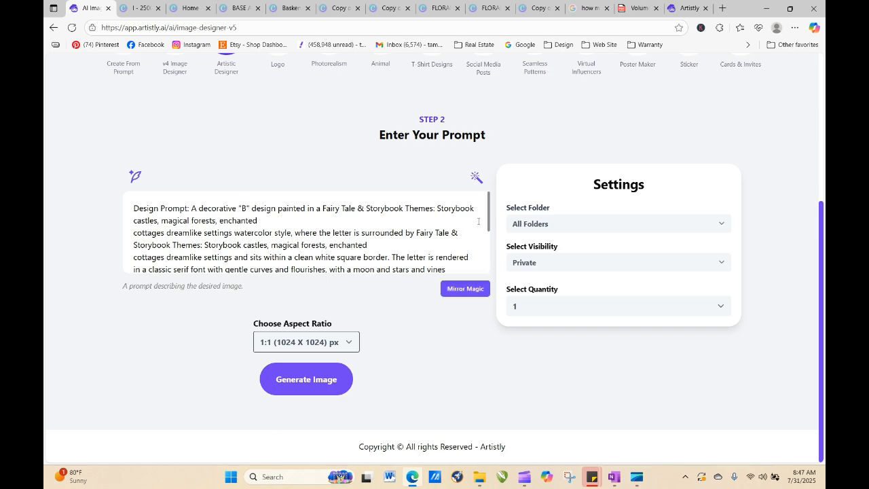
- Delete the closing sentence "Add a Pastel Animal Illustration: Cute baby teddy bear" from the prompt
drag(489, 218, 490, 263)
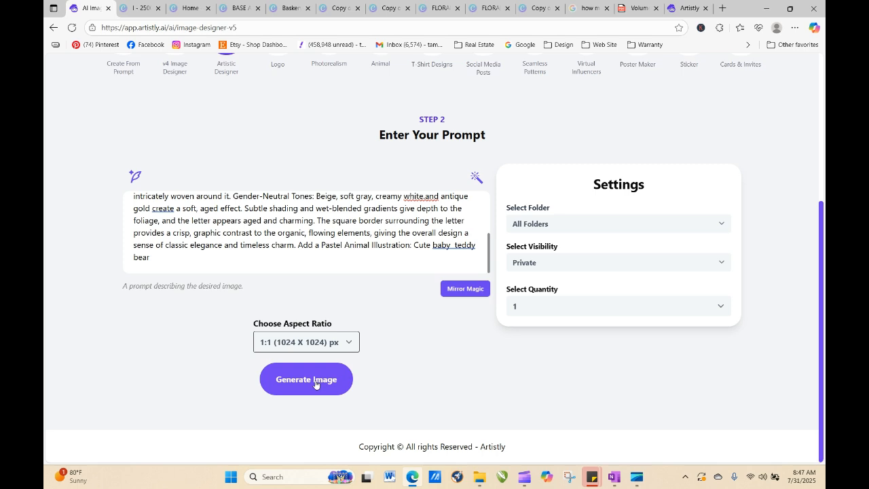
drag(298, 246, 313, 255)
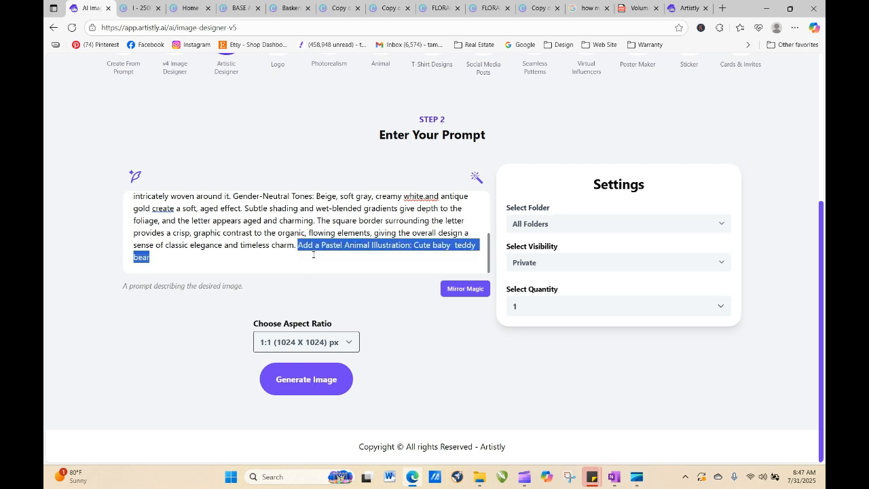
key(BackSpace)
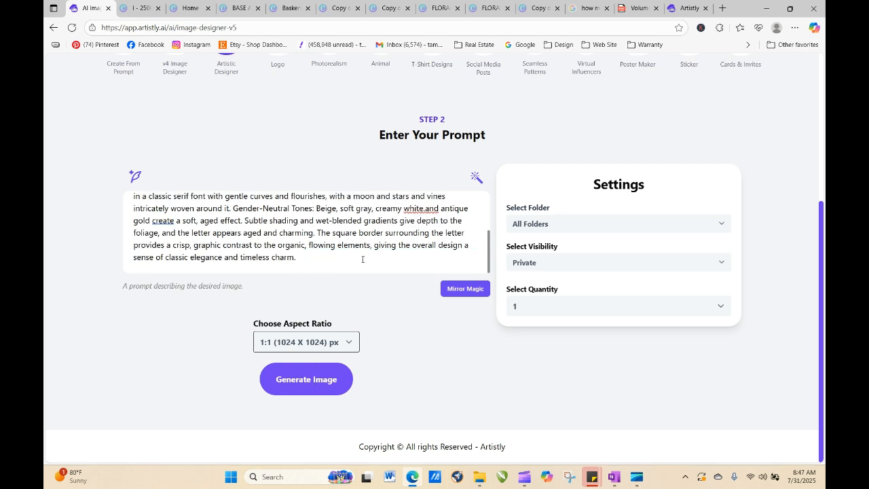
- Generate the image from the edited Fairy Tale & Storybook prompt and copy the full design prompt from the new design's details
click(330, 381)
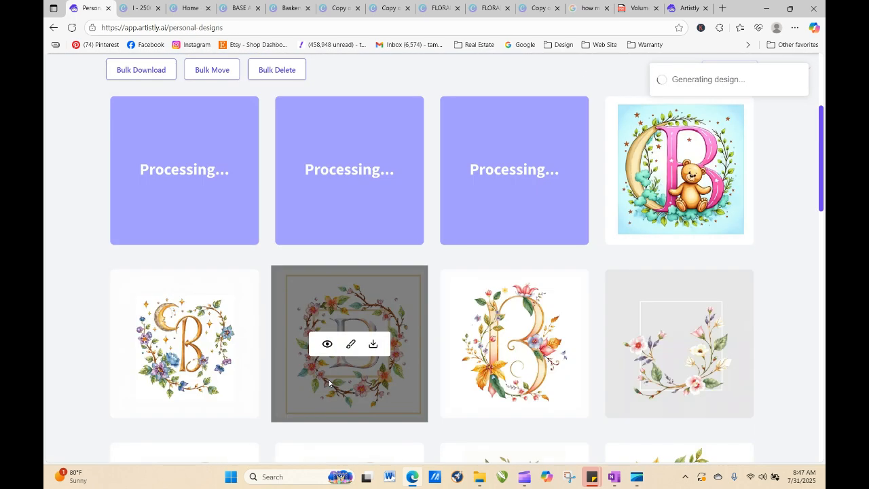
mouse_move(230, 172)
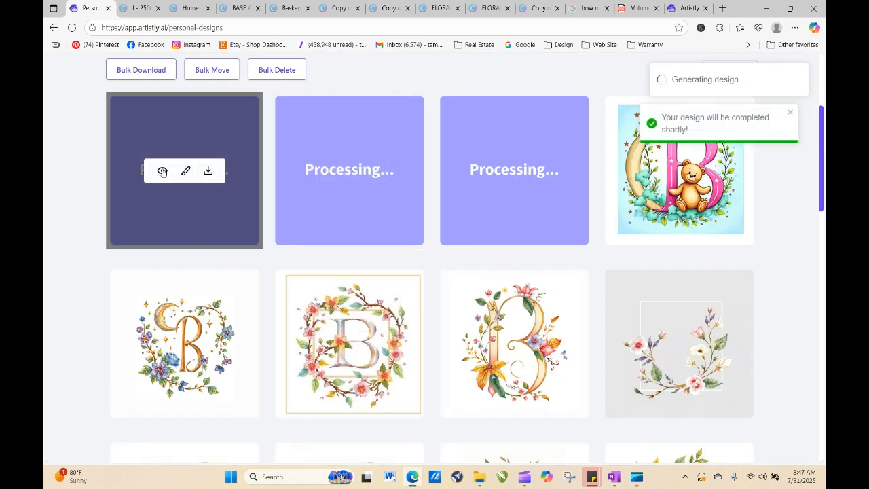
click(162, 173)
drag(219, 426, 564, 434)
right_click(446, 387)
click(468, 188)
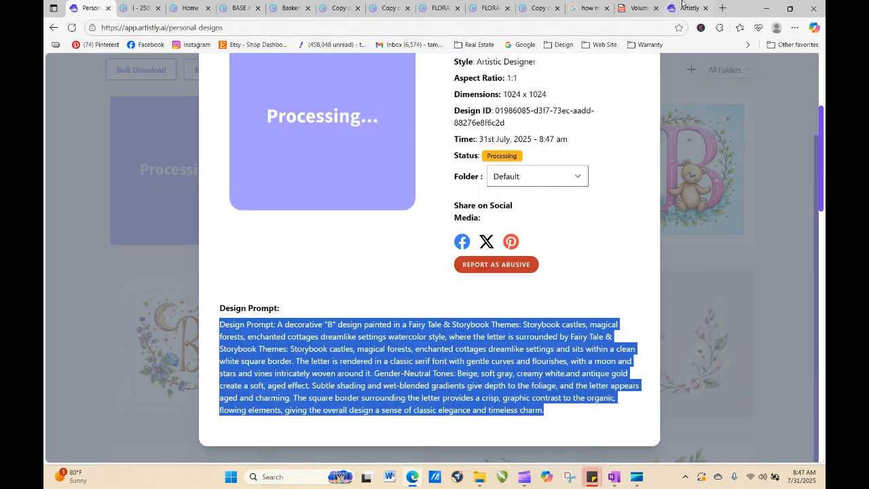
- In the Artistly editor, close the Image Prompt dialog and generate a 1:1 AI Designer image from the copied Fairy Tale prompt
click(684, 8)
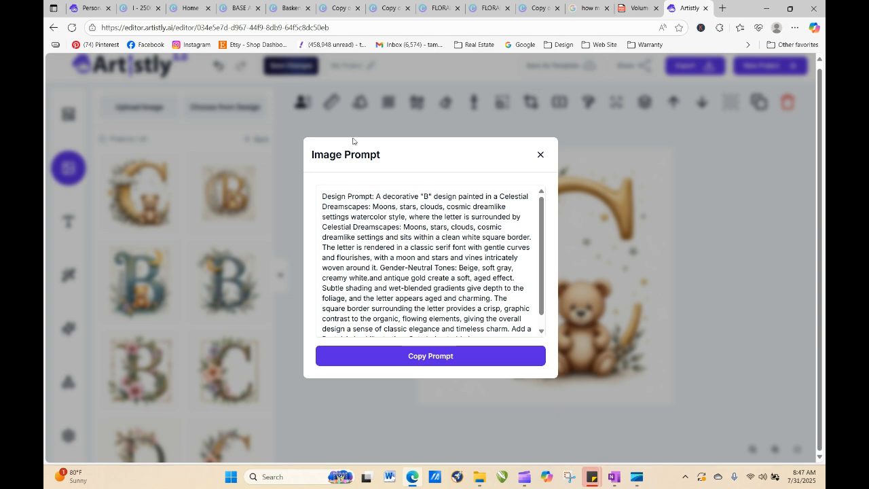
click(541, 154)
click(68, 328)
click(107, 352)
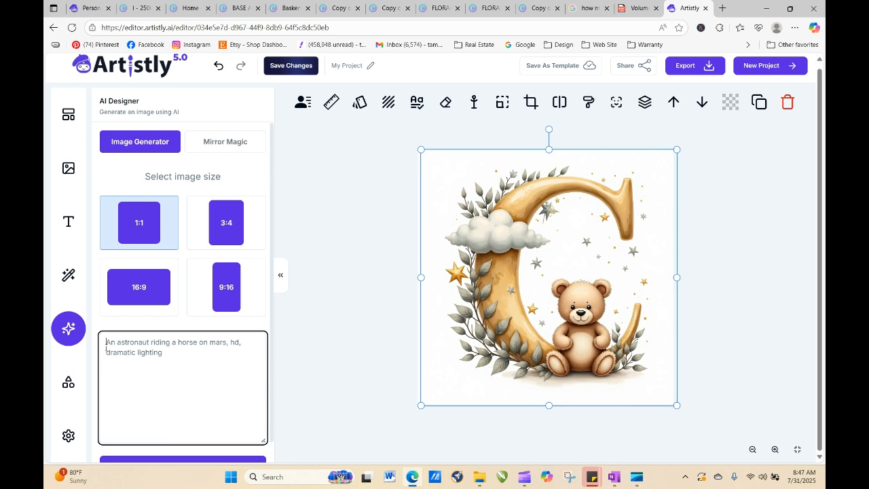
right_click(107, 351)
click(135, 249)
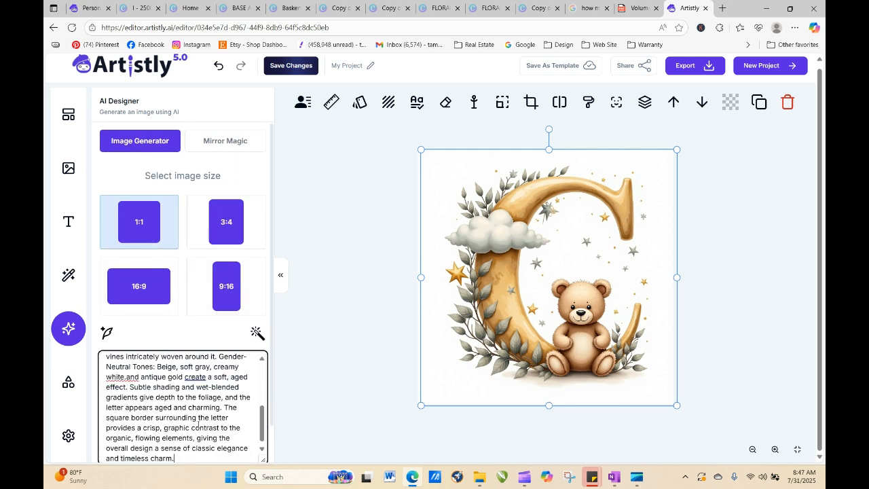
drag(272, 310, 276, 359)
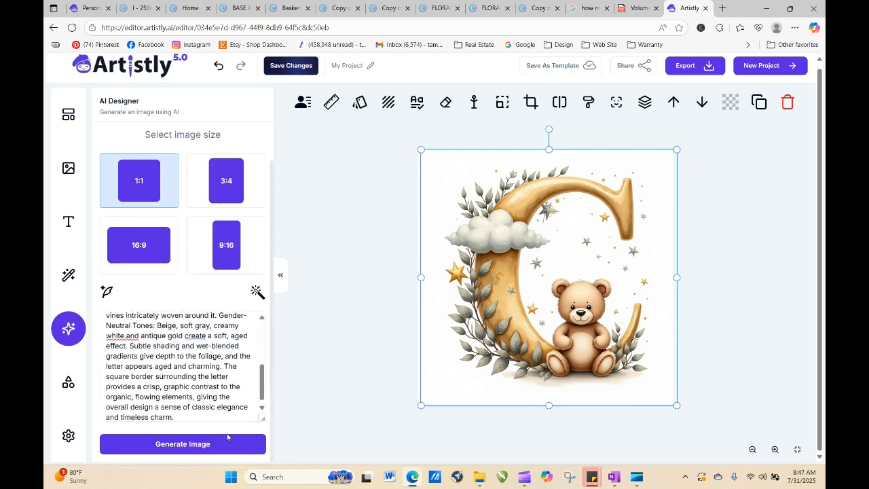
click(181, 442)
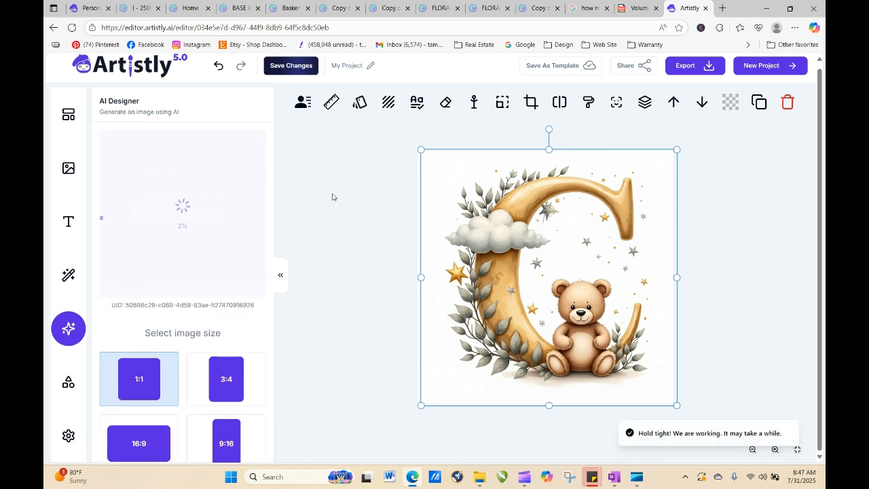
- Generate the copied Fairy Tale prompt again in the AI Designer and add the resulting letter B image to the canvas
click(332, 198)
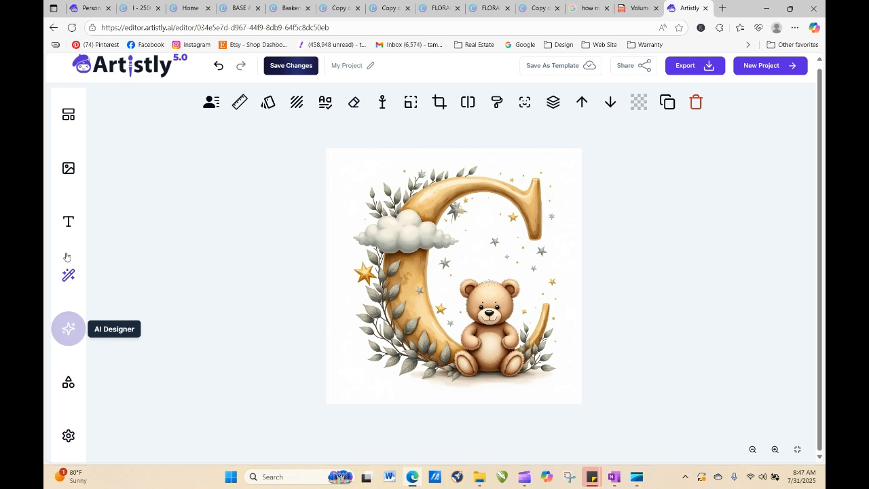
click(69, 168)
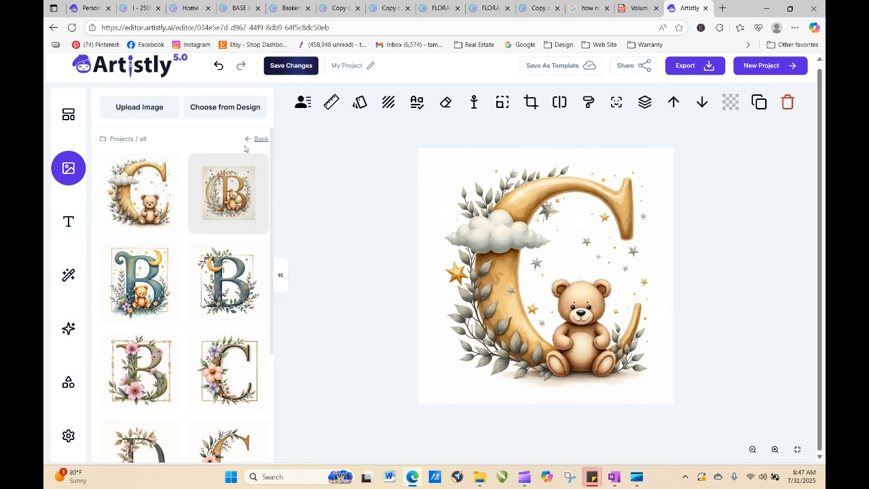
click(68, 329)
click(126, 362)
right_click(126, 362)
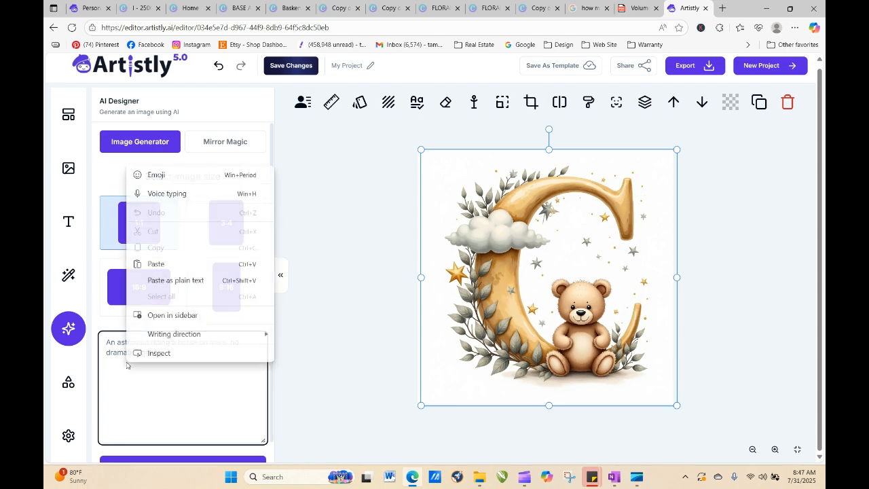
click(156, 264)
scroll(272, 380, down, 1)
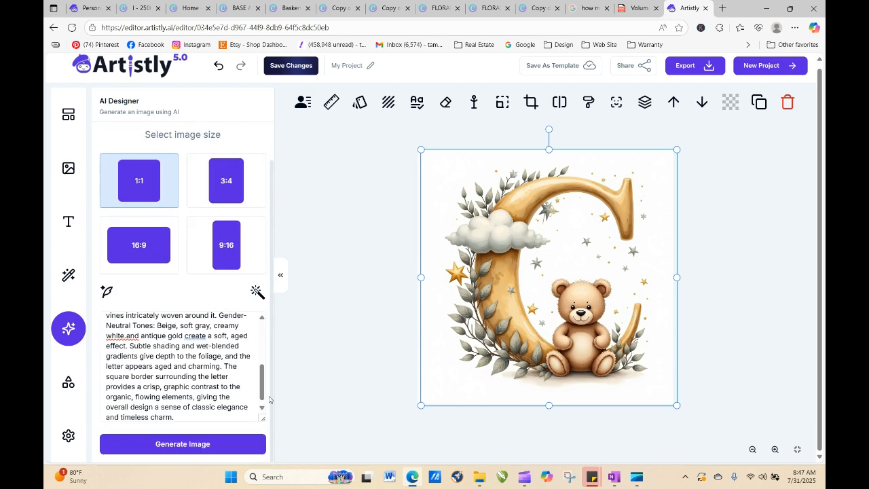
click(198, 445)
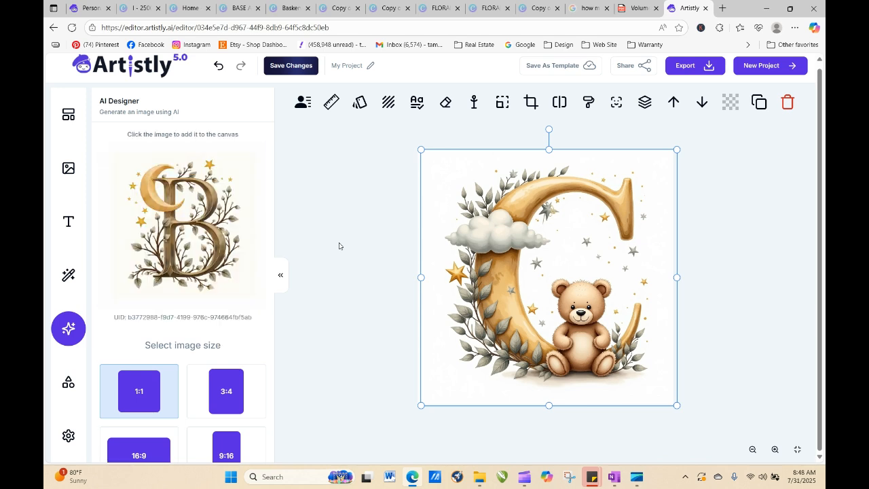
click(189, 231)
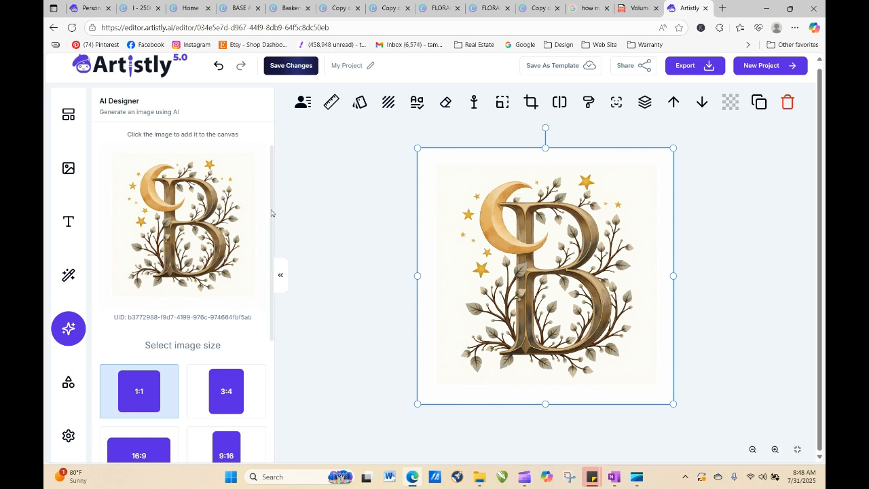
- In the AI Designer prompt, delete "Fairy Tale & Storybook Themes:" after "surrounded by", keeping the text from "Storybook castles" onward
scroll(275, 285, down, 3)
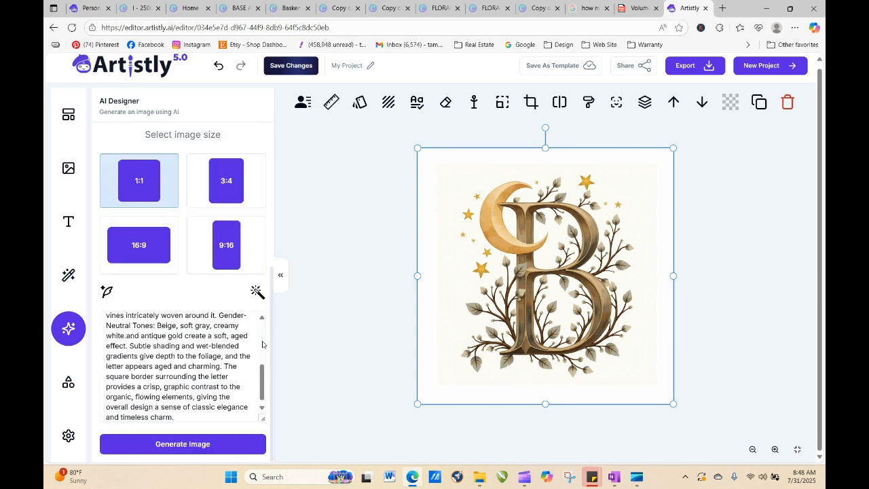
drag(262, 392, 262, 347)
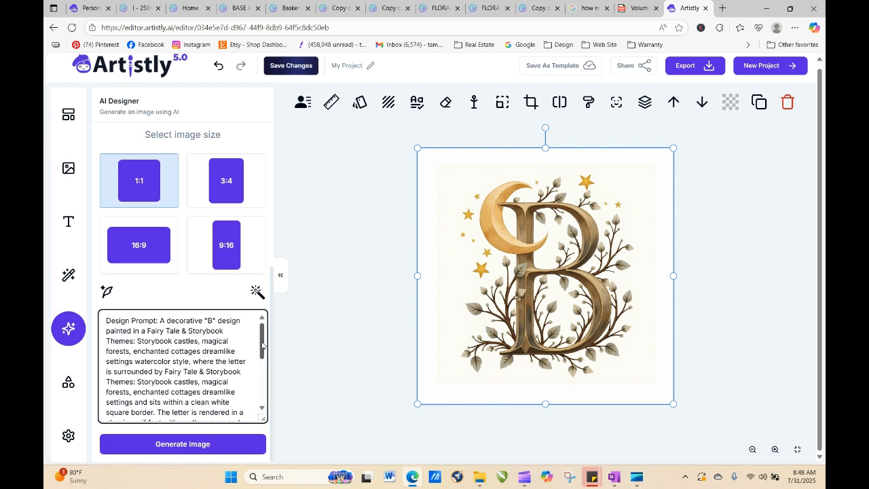
drag(261, 348, 262, 353)
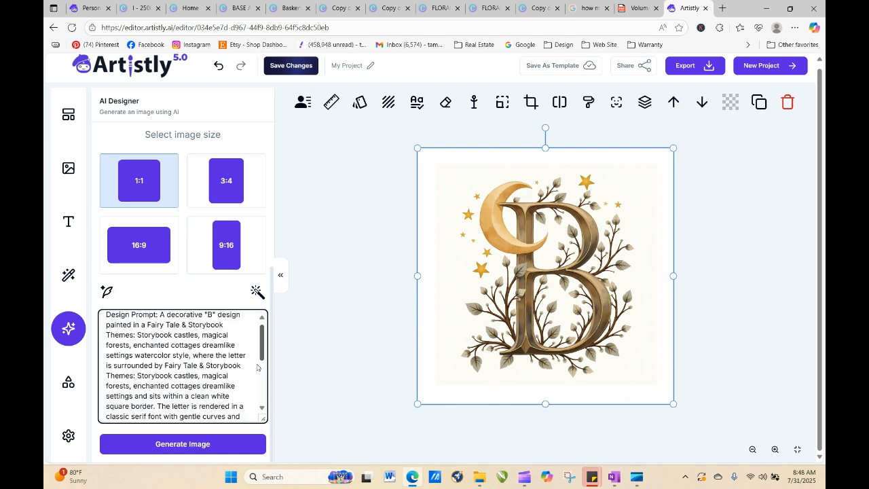
mouse_move(167, 365)
mouse_down()
mouse_move(195, 366)
mouse_move(196, 376)
mouse_move(173, 375)
mouse_up()
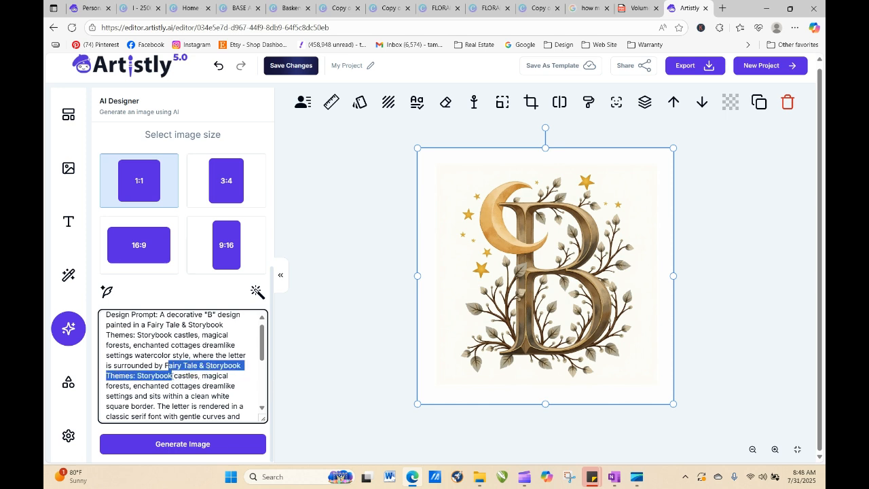
click(170, 365)
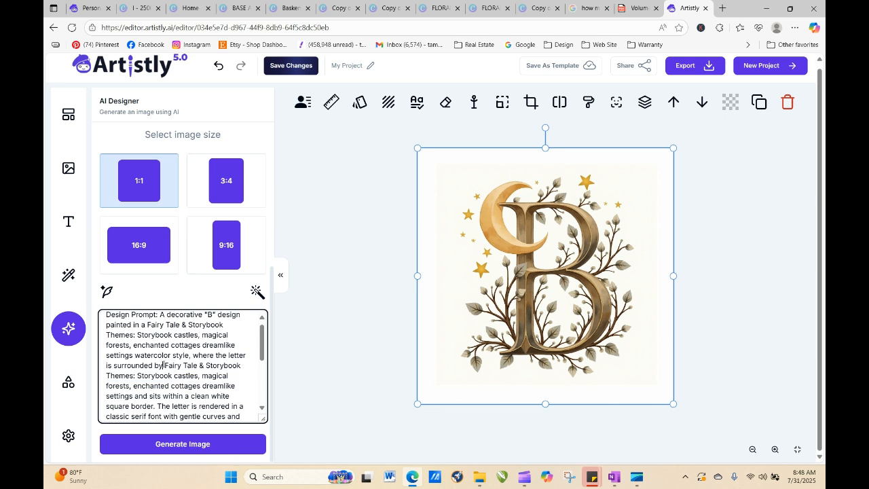
drag(160, 376, 137, 375)
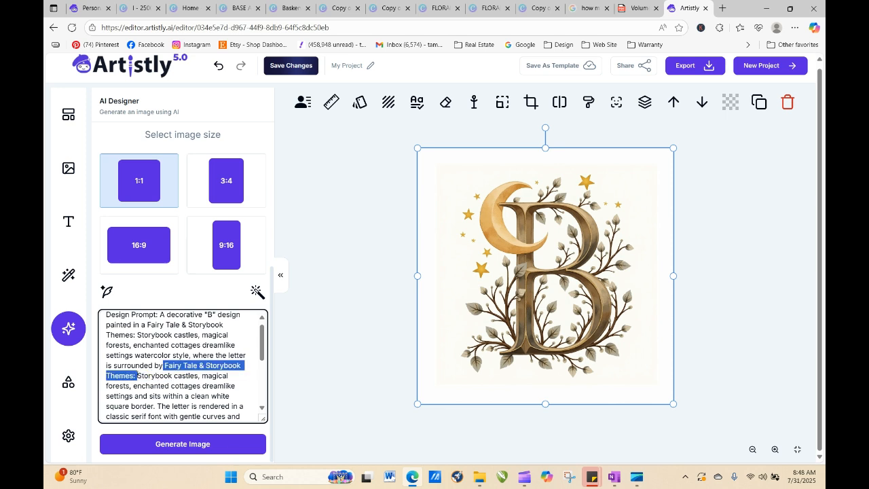
key(BackSpace)
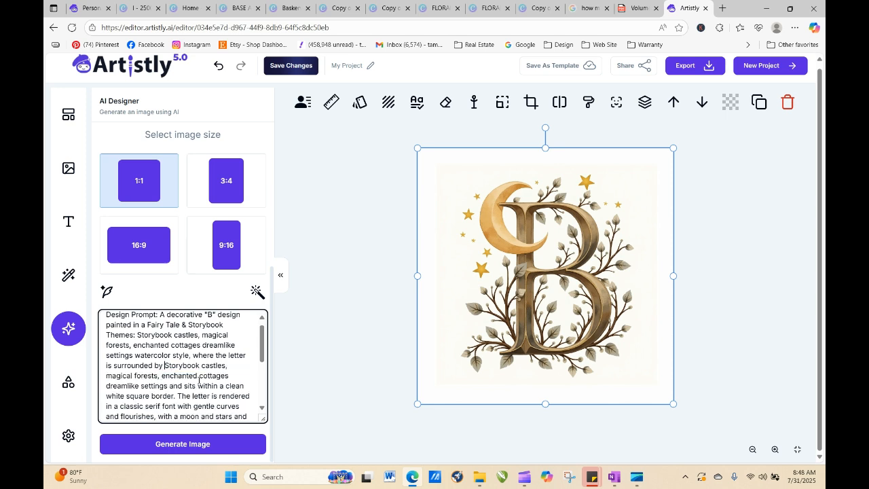
- Shorten the list after "surrounded by" to "Storybook castle," and add an image newly generated from the prompt to the canvas
click(226, 365)
key(BackSpace)
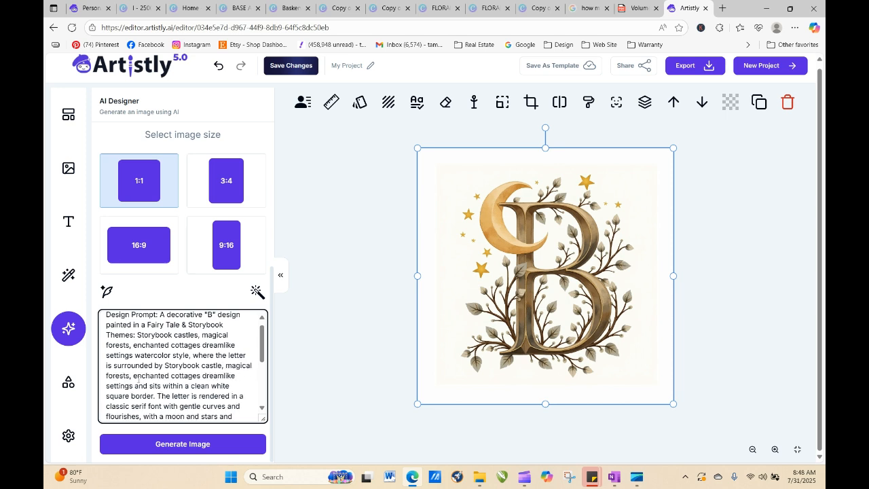
drag(226, 365, 202, 375)
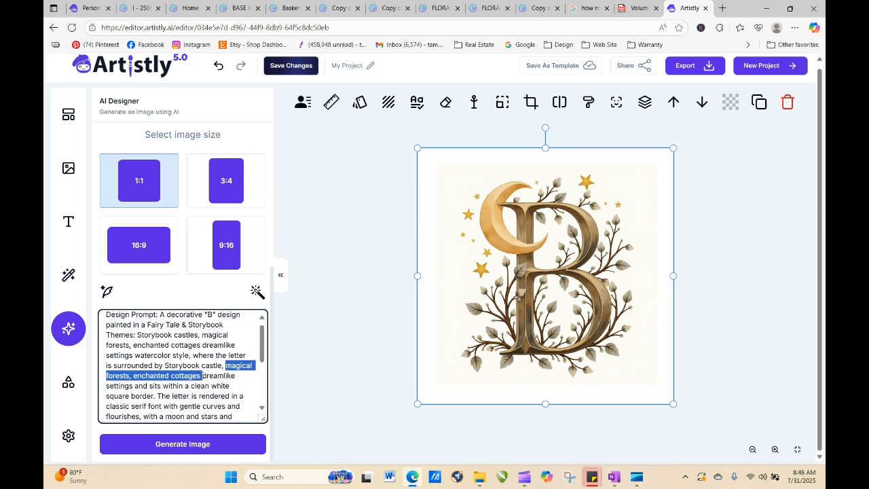
key(BackSpace)
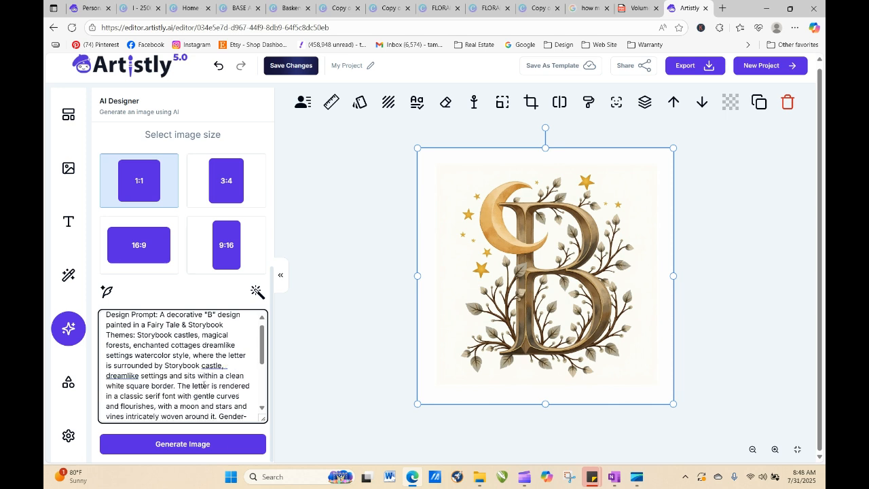
click(212, 442)
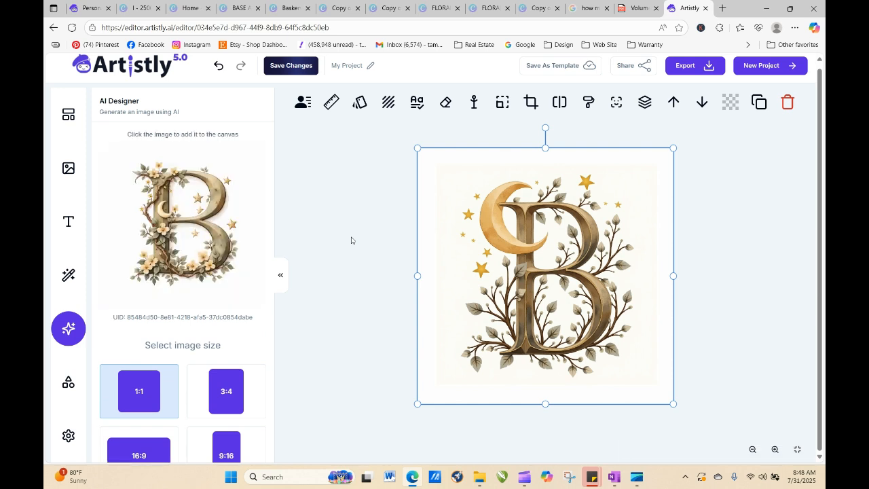
click(220, 227)
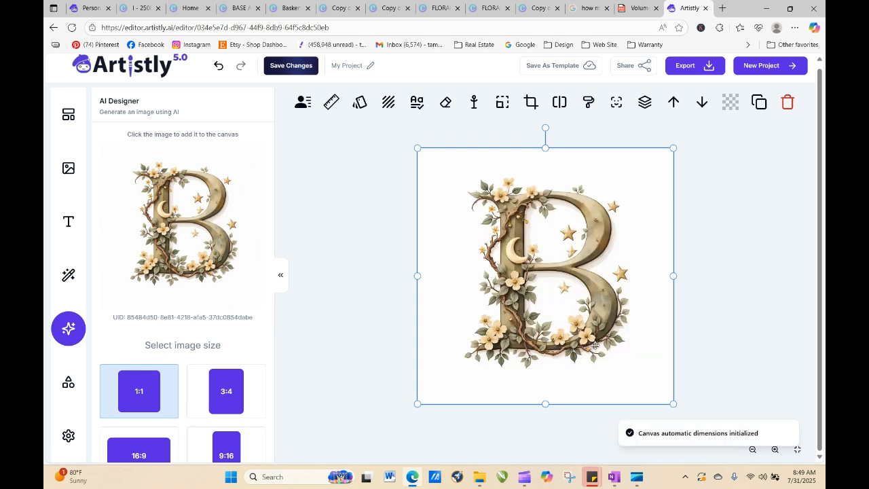
- In the prompt's opening, replace "& Storybook Themes: Storybook castles, magical forests, enchanted cottages" with "Theme" and put a newly generated image on the canvas
drag(271, 255, 272, 408)
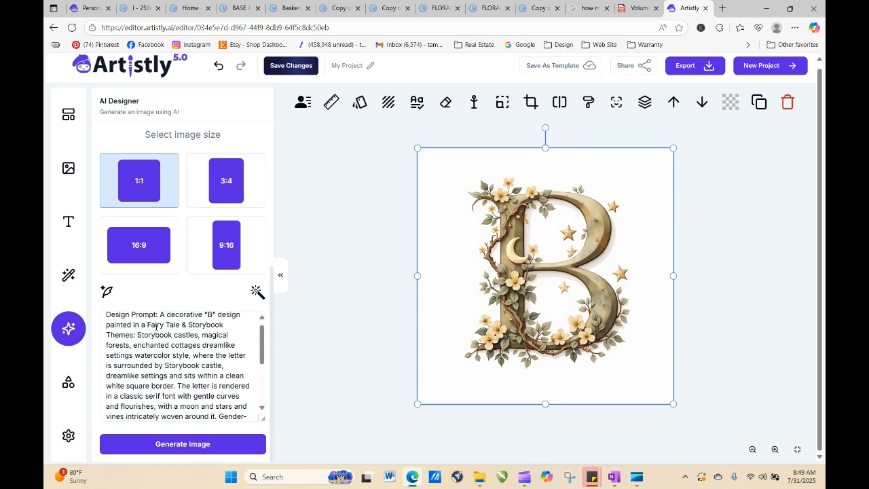
click(181, 324)
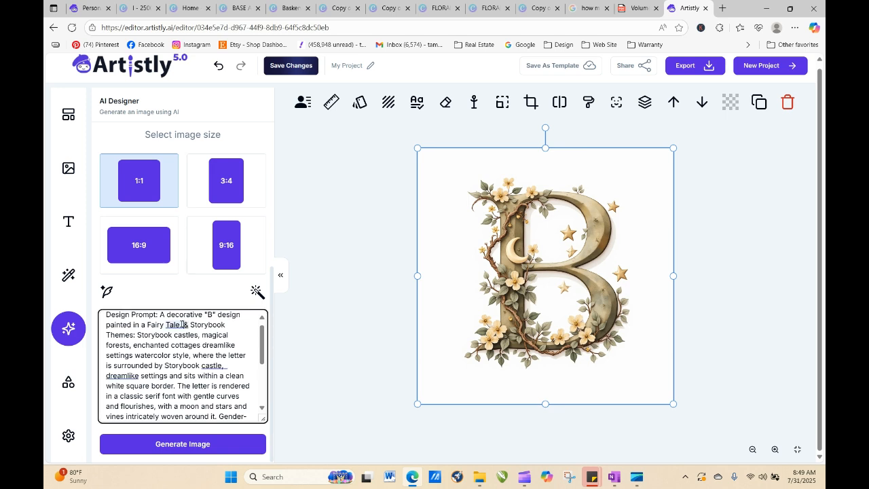
key(BackSpace)
text(Theme)
key(Delete)
key(Delete)
key(Delete)
key(Delete)
key(Delete)
key(Delete)
key(Delete)
key(Delete)
key(Delete)
key(Delete)
key(Delete)
key(Delete)
key(Delete)
key(Delete)
key(Delete)
key(Delete)
key(Delete)
key(Delete)
key(Delete)
key(Delete)
key(Delete)
key(Delete)
key(Delete)
key(Delete)
key(Delete)
key(Delete)
key(Delete)
key(Delete)
key(Delete)
key(Delete)
key(Delete)
key(Delete)
key(Delete)
key(Delete)
key(Delete)
key(Delete)
key(Delete)
key(Delete)
key(Delete)
key(Delete)
key(Delete)
key(Delete)
key(Delete)
key(Delete)
key(Delete)
key(Delete)
key(Delete)
key(Delete)
key(Delete)
key(Delete)
key(Delete)
key(Delete)
key(Delete)
key(Delete)
key(Delete)
key(Delete)
key(Delete)
key(Delete)
key(Delete)
key(Delete)
key(Delete)
key(Delete)
key(Delete)
key(Delete)
key(Delete)
key(Delete)
key(Delete)
key(Delete)
key(Delete)
key(Delete)
click(196, 445)
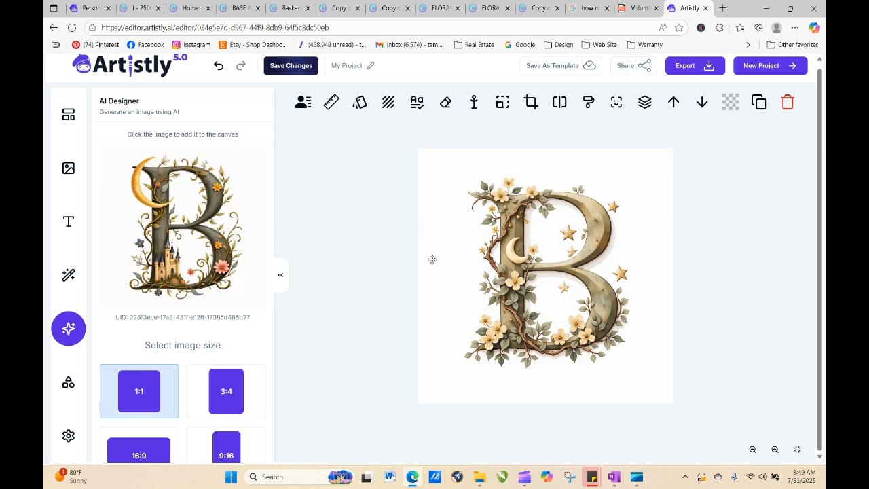
click(208, 211)
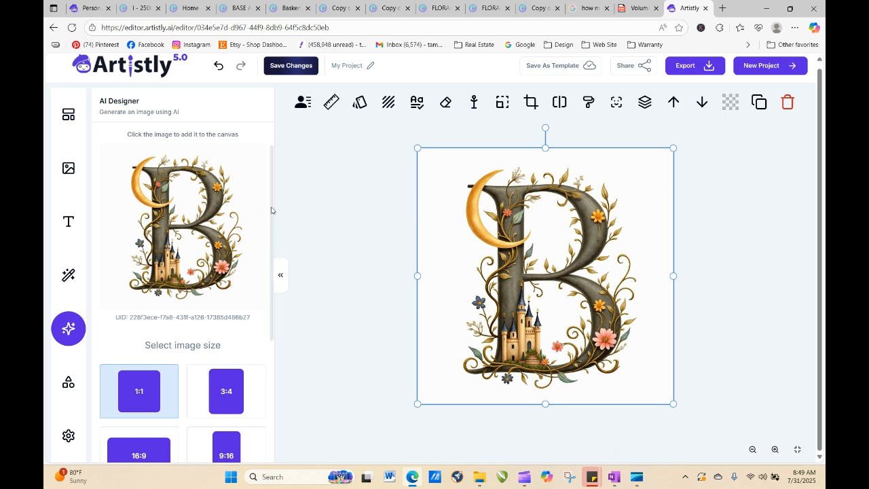
- In the prompt's opening, replace "dreamlike" after "Fairy Tale Theme" with "with a dreamy atmosphere," and put a newly generated image on the canvas
scroll(272, 224, down, 3)
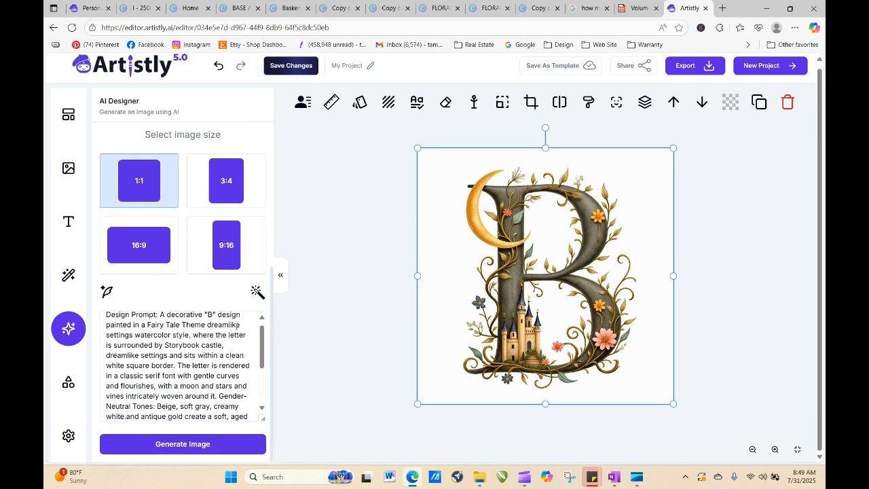
click(240, 324)
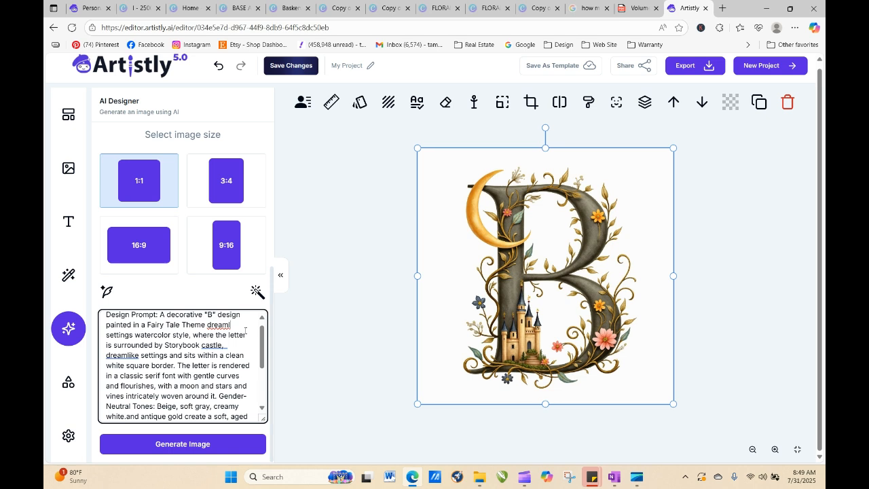
key(BackSpace)
key(BackSpace)
key(BackSpace)
key(BackSpace)
key(BackSpace)
key(BackSpace)
text(wi)
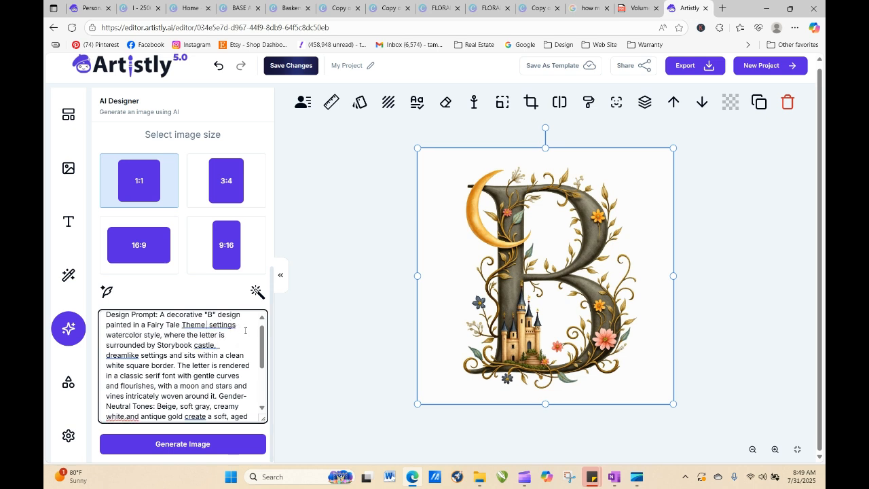
text(th a)
text( dreamy)
text( atmosph)
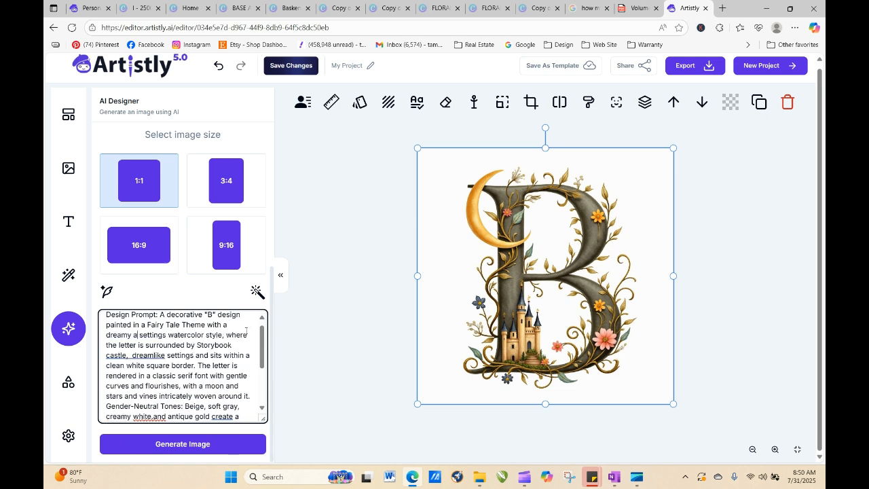
text(ere,)
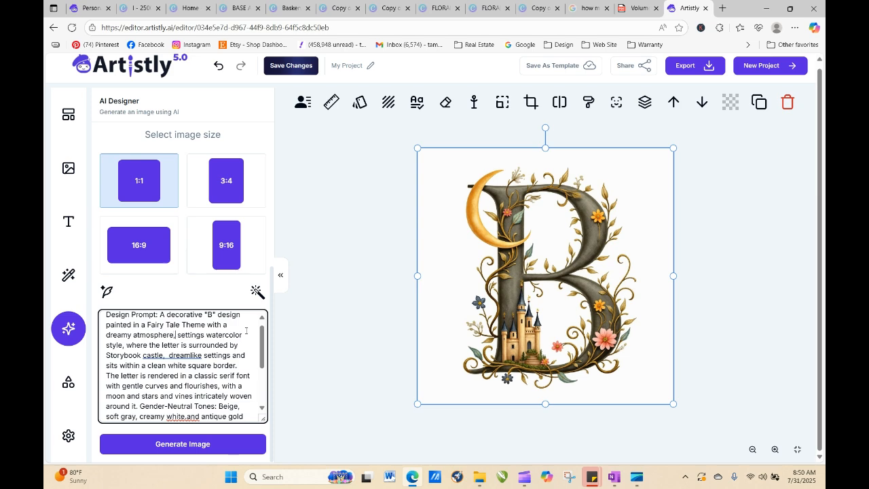
click(252, 445)
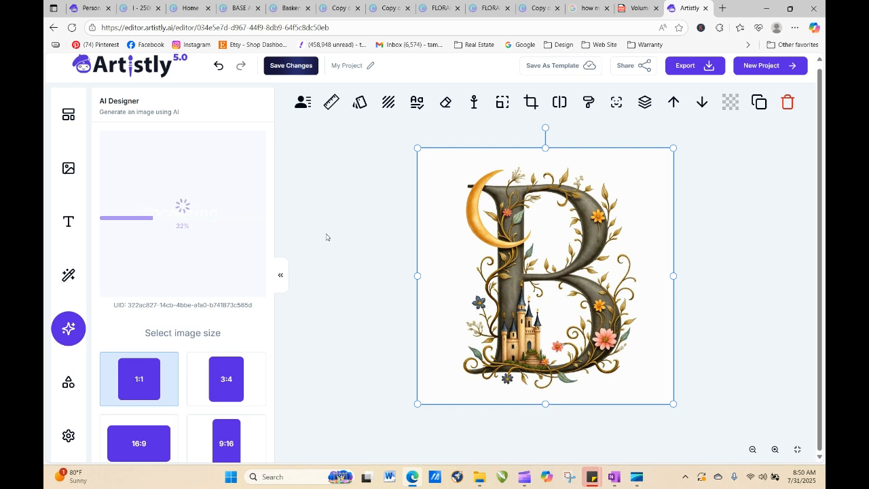
click(175, 230)
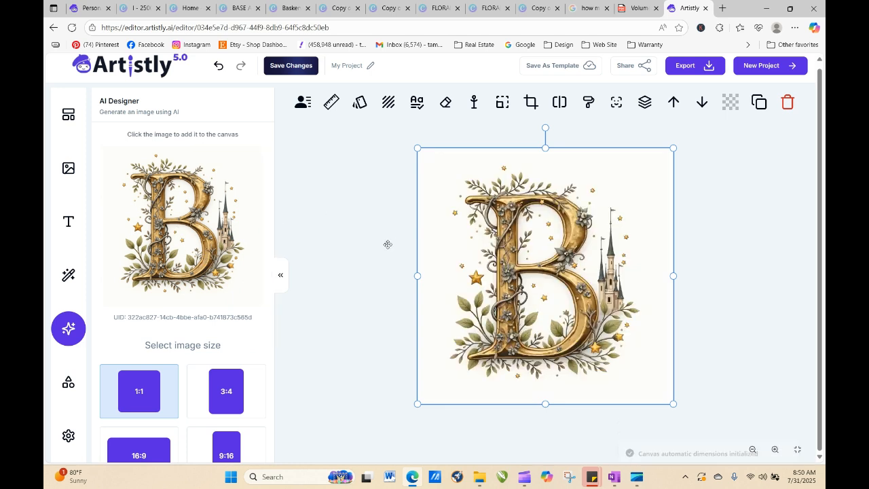
- Rewrite the prompt with AI using "Keep everything the same except the "B" change it to "D"" and add the generated letter D to the canvas
scroll(271, 225, down, 5)
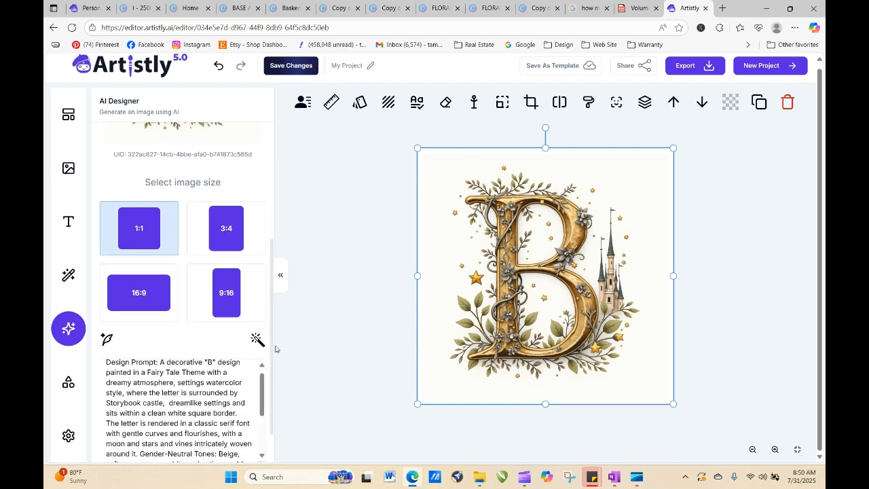
click(255, 292)
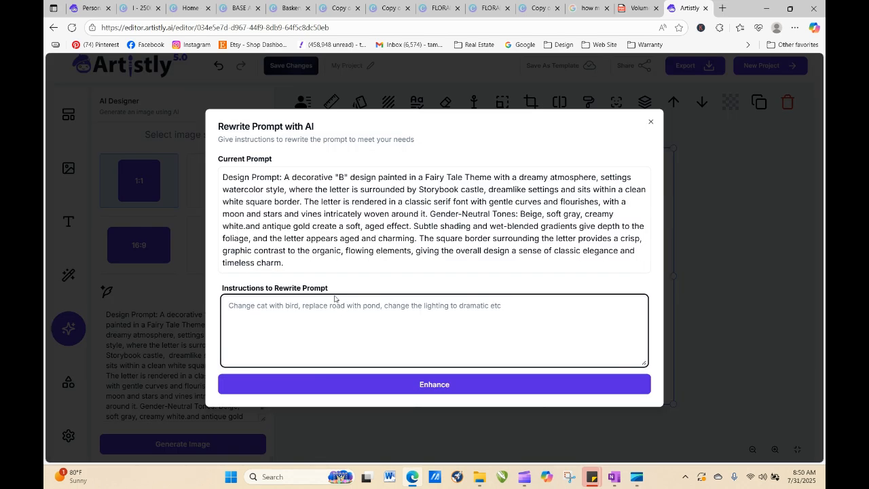
text(Keep everything the sam)
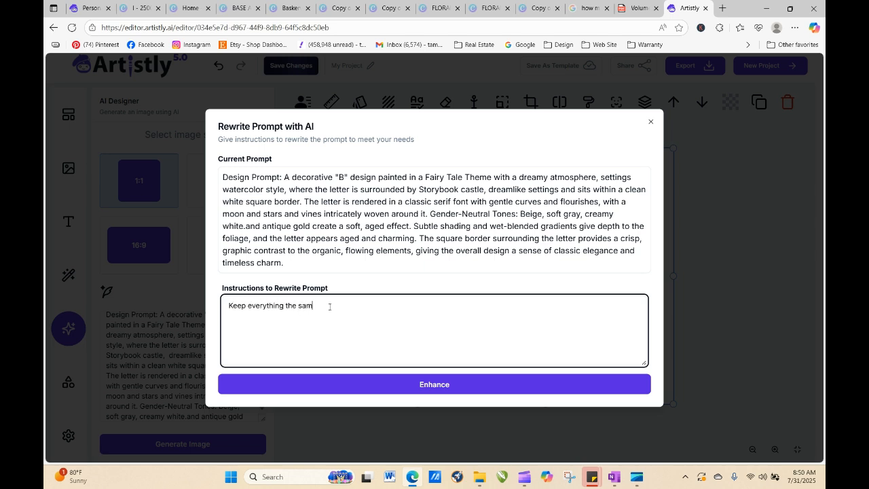
text(e except the "B" change)
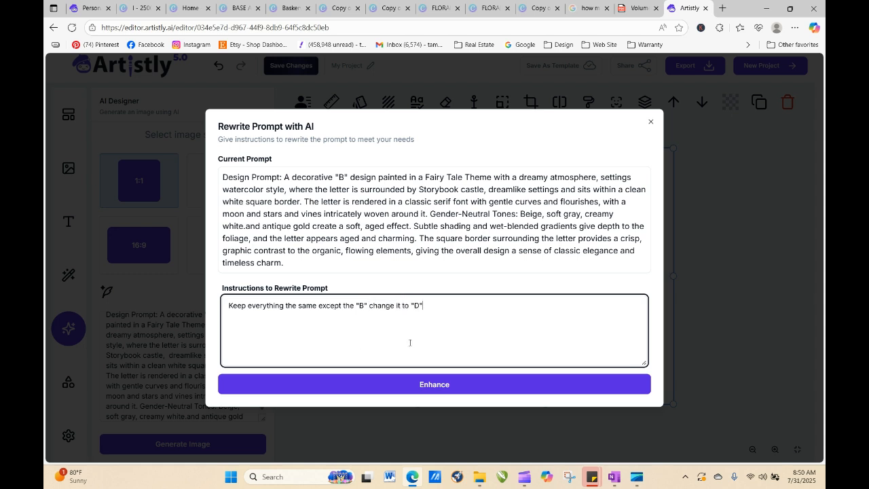
text( it to "D")
click(441, 383)
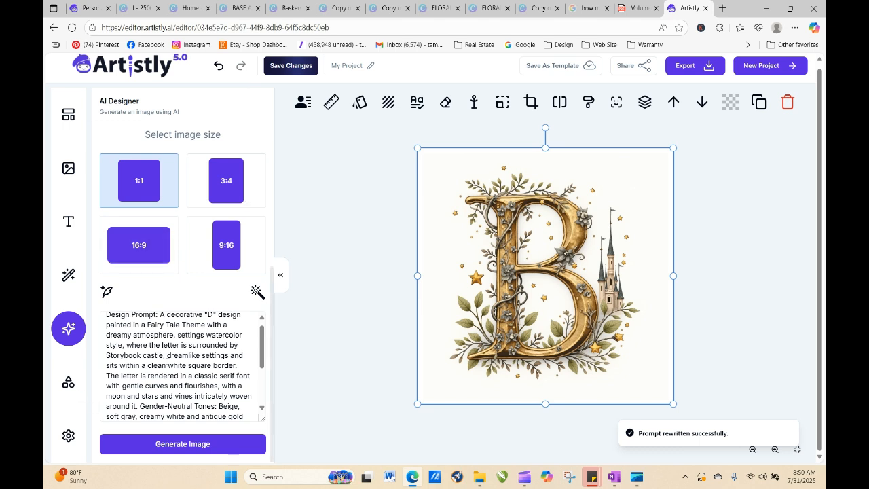
click(199, 445)
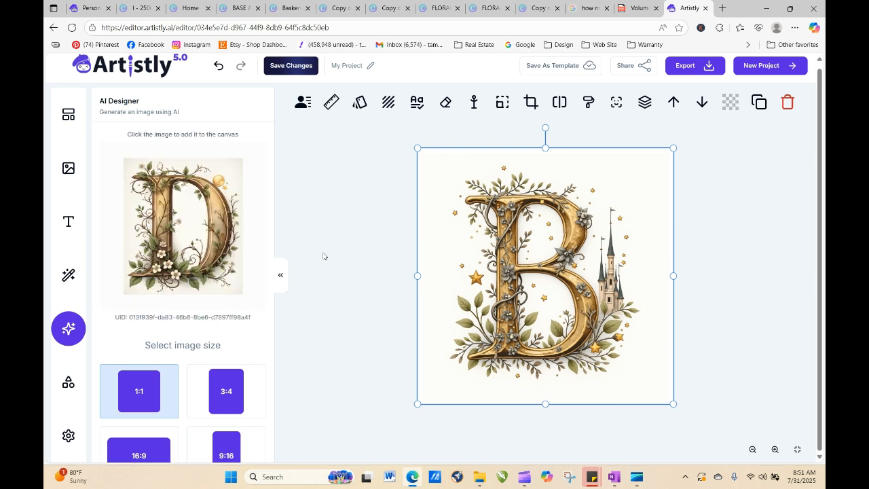
click(208, 234)
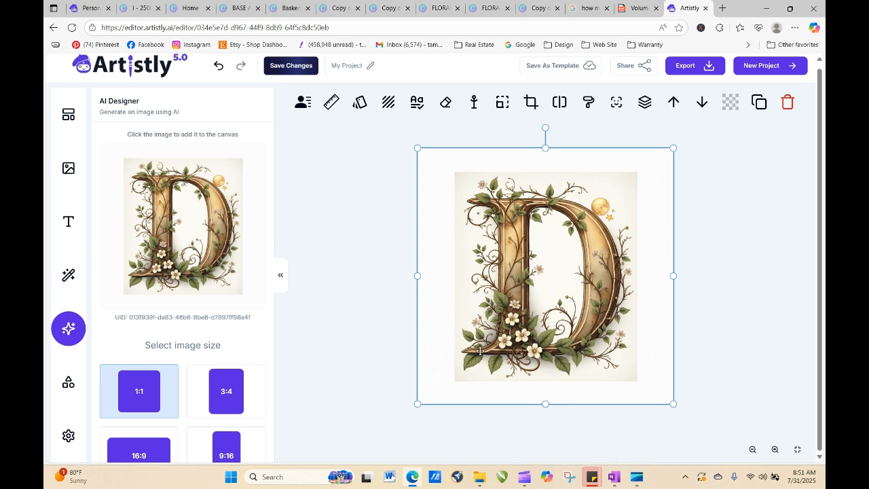
scroll(273, 230, down, 4)
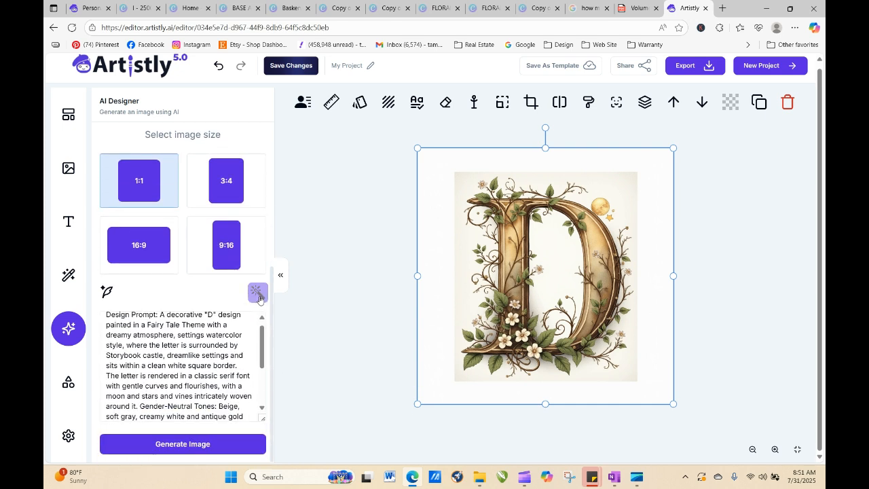
click(211, 316)
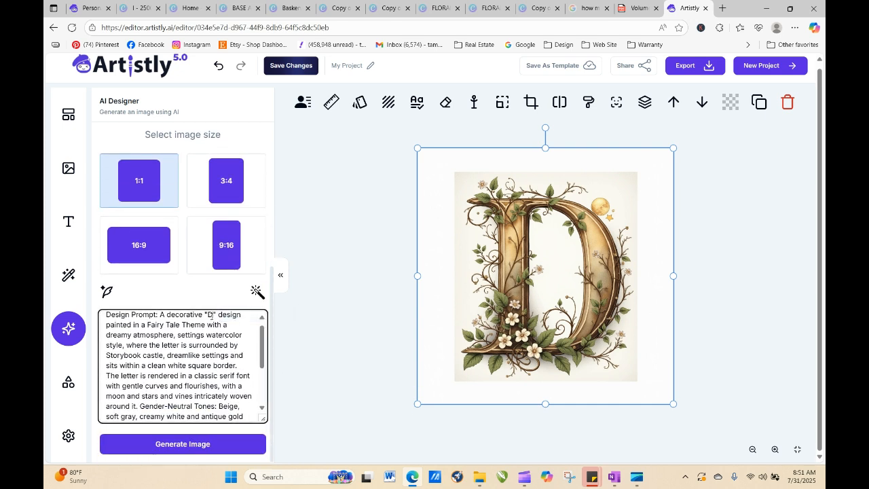
key(BackSpace)
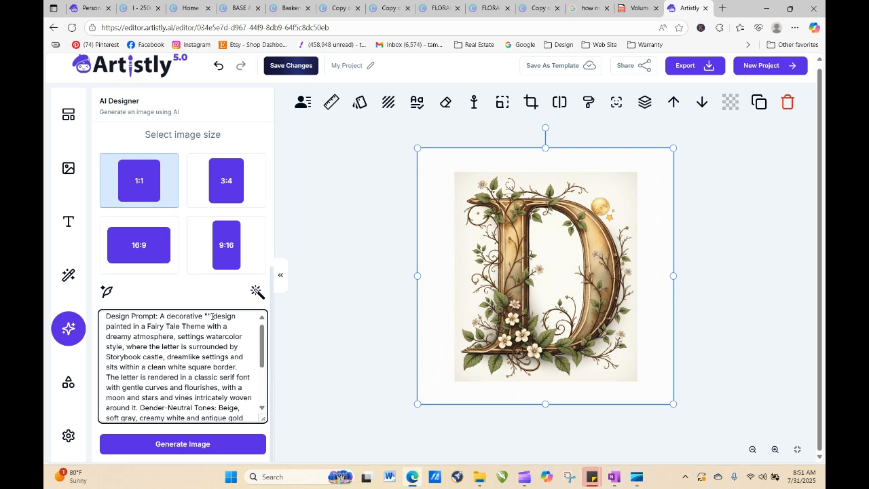
text(D)
- Have AI rewrite the prompt with "Keep everything the same except the "D" replace with "A"" and place the generated letter A on the canvas
click(257, 291)
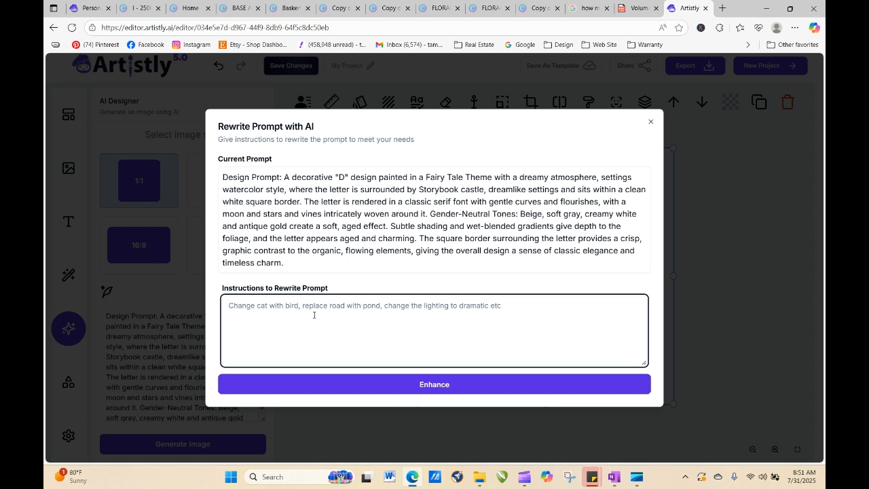
text(Keep everything the same)
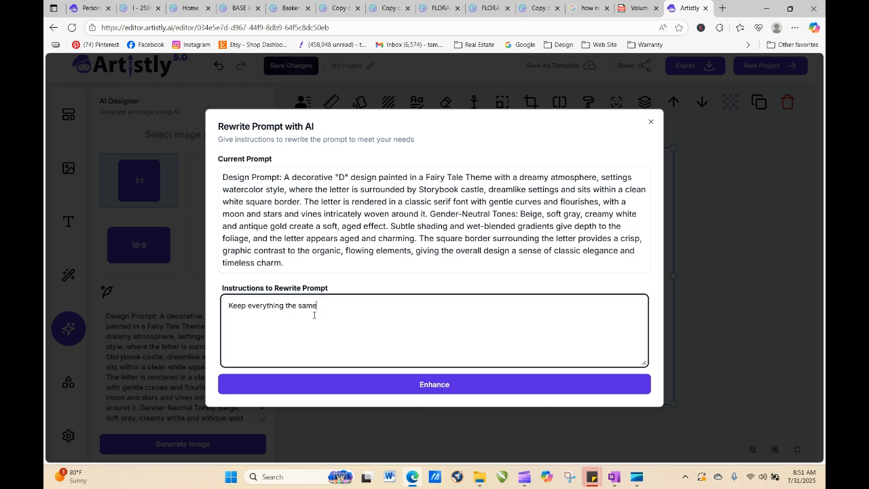
text( except the "D" replace with "A)
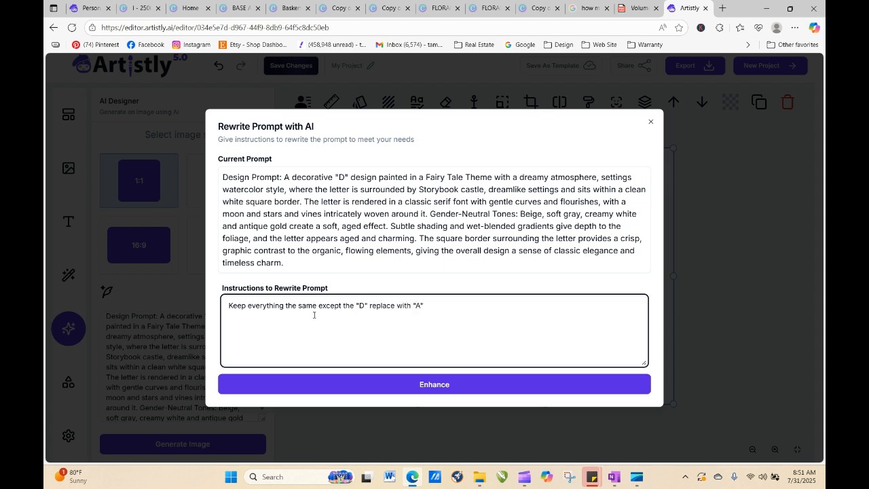
click(366, 384)
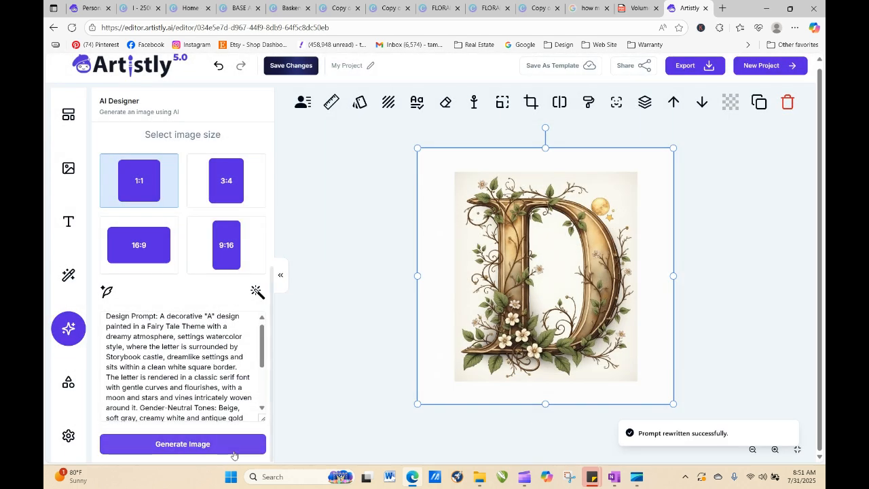
click(193, 445)
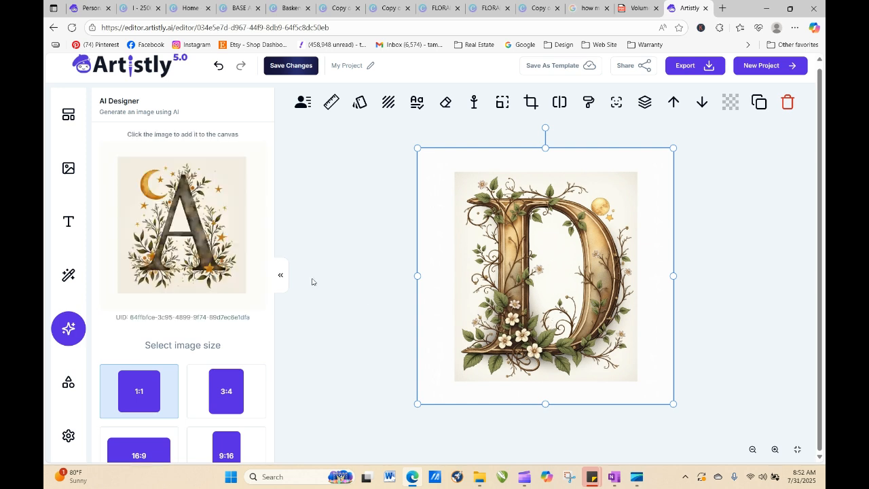
click(202, 249)
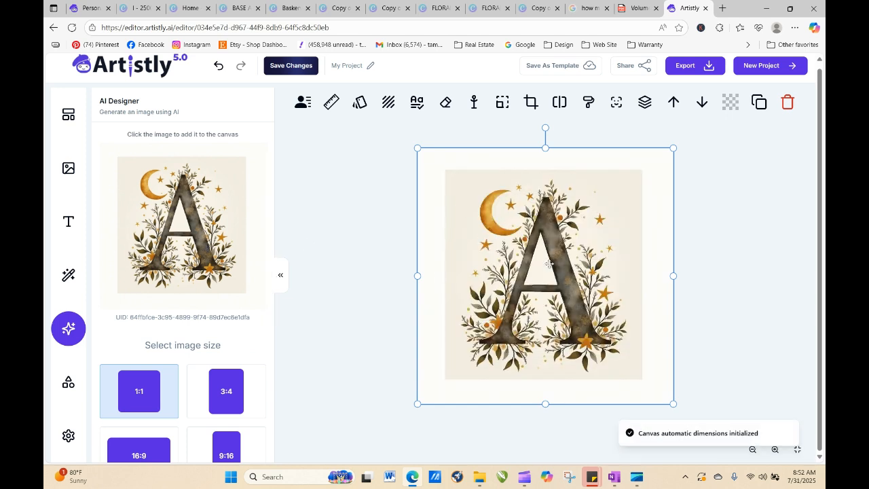
click(355, 286)
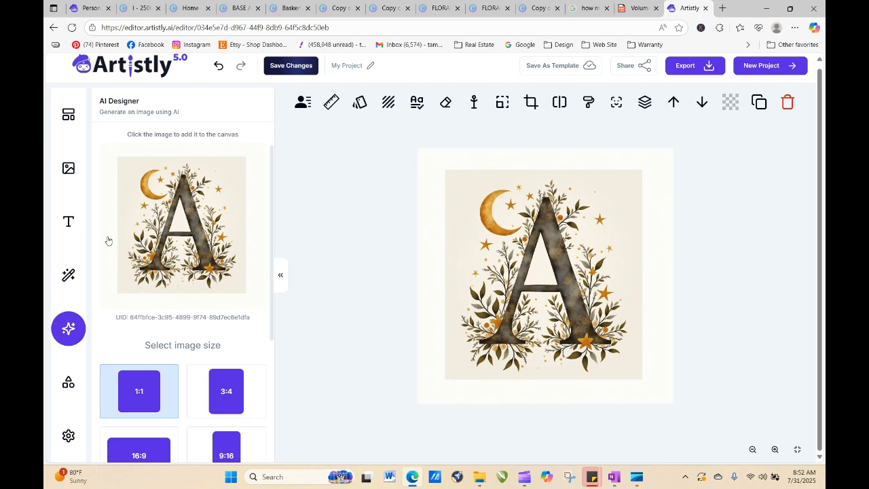
- Copy the prompt of the project's gold letter B image with the castle beside it and paste it into the AI Designer prompt
click(71, 168)
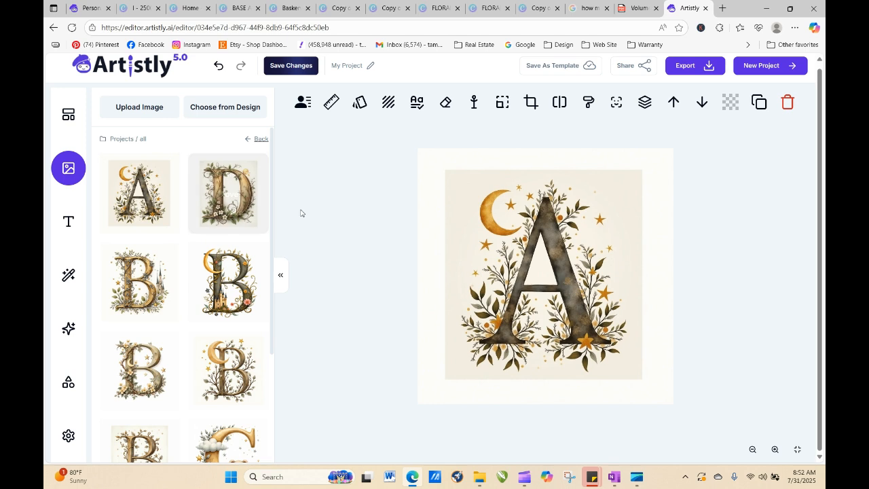
mouse_move(176, 369)
mouse_move(144, 289)
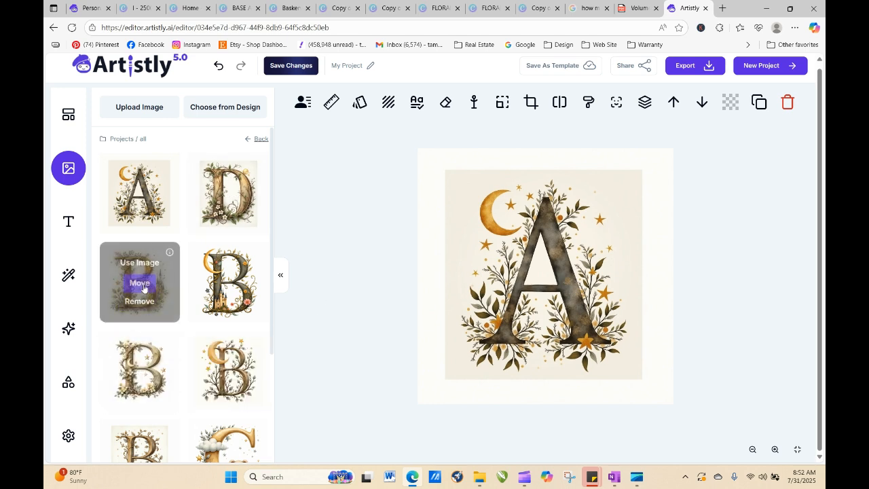
click(169, 251)
click(440, 355)
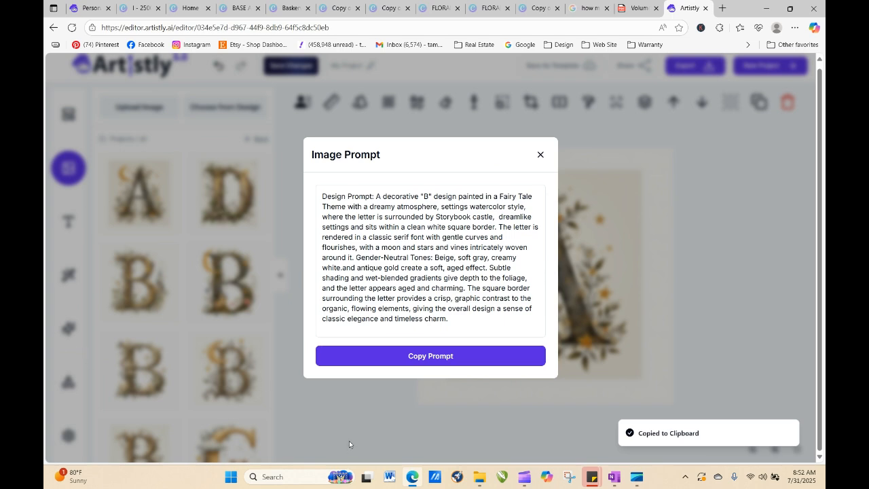
click(540, 154)
click(79, 329)
right_click(165, 346)
click(217, 250)
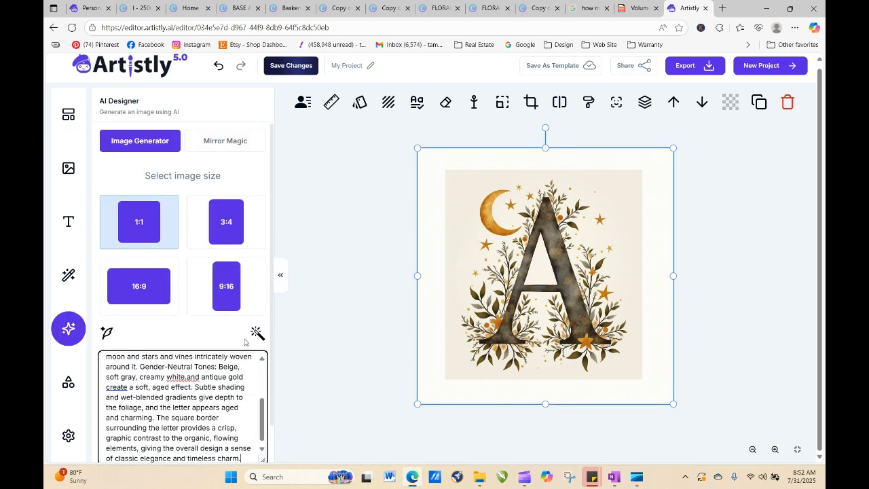
- Rewrite the pasted prompt with AI using the instruction "Keep this image change the B to a" and generate an image from it
click(258, 333)
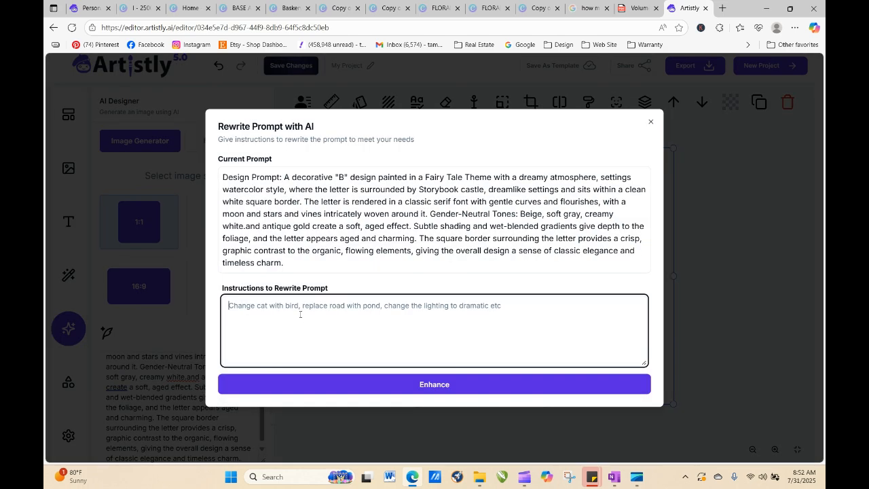
text(Keep)
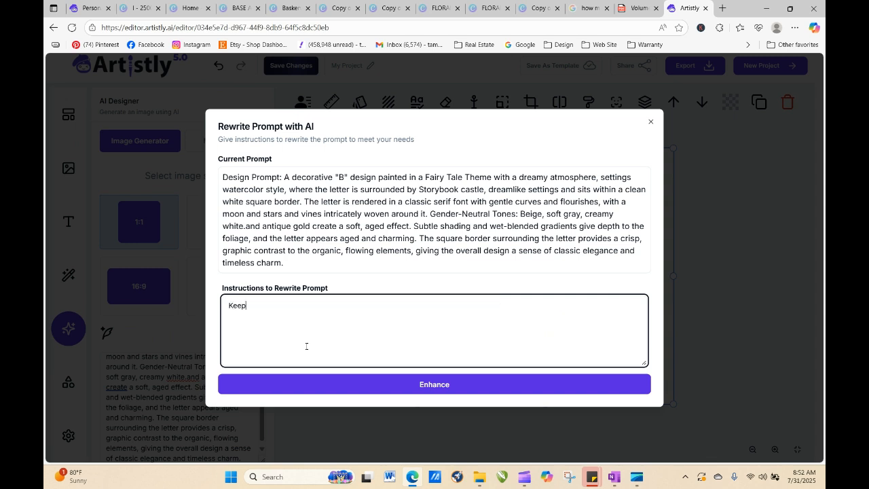
text( this image change the B to a)
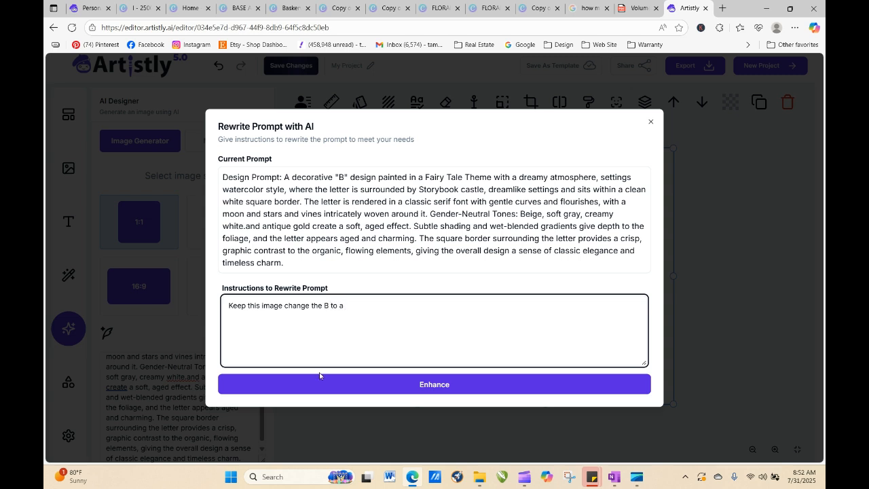
click(416, 385)
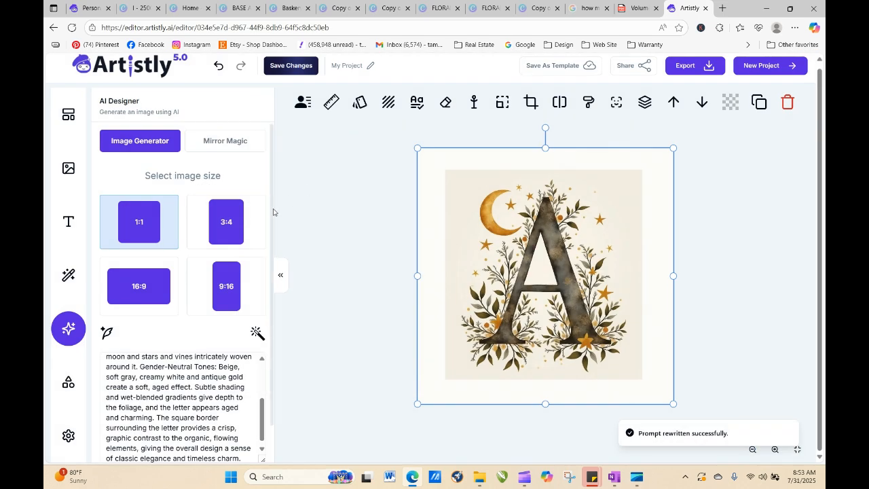
scroll(273, 211, down, 1)
click(194, 443)
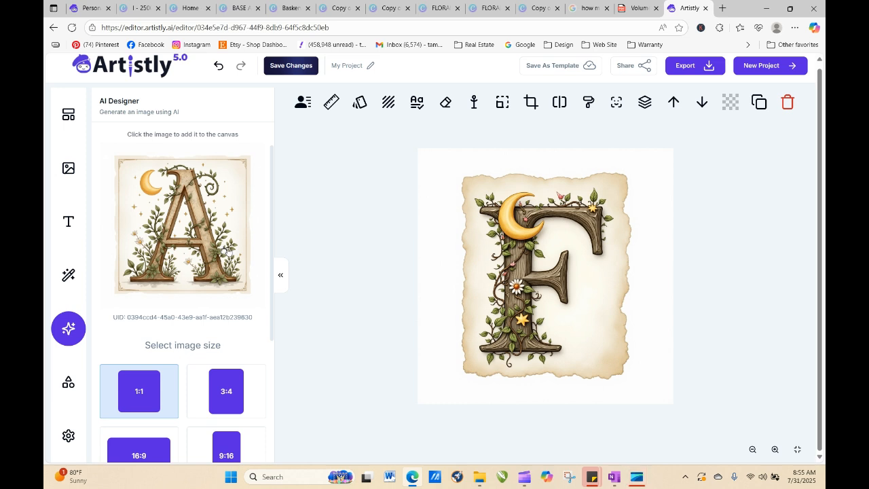
- Generate the letter A prompt again and add the resulting letter A image with the castle to the canvas
drag(275, 242, 277, 401)
click(178, 443)
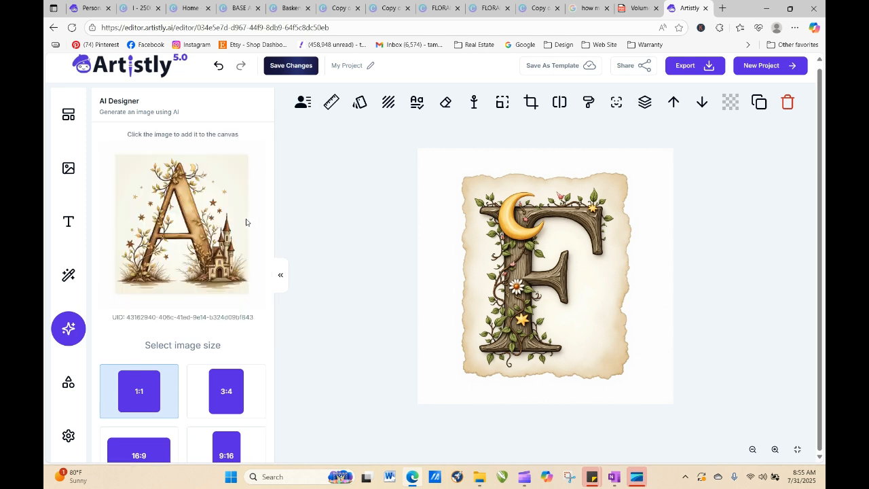
click(196, 221)
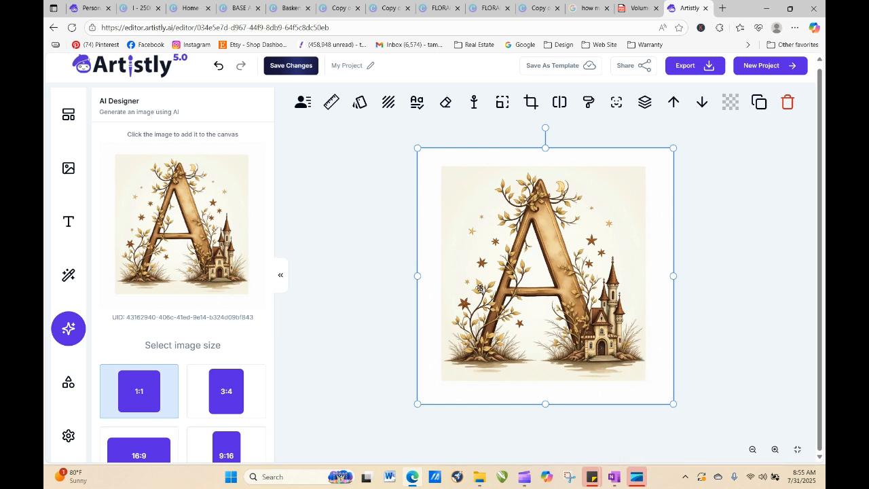
- Change the letter in the AI Designer prompt to "D", generate the image and add it to the canvas
drag(272, 214, 278, 342)
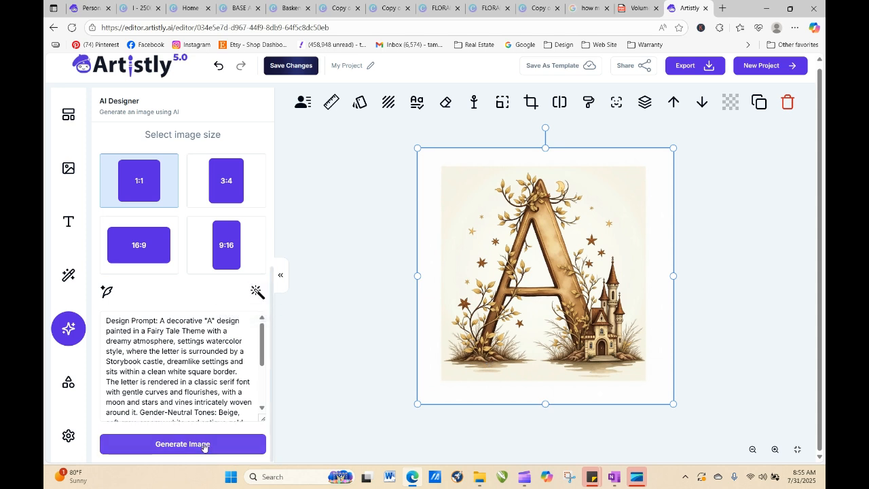
click(211, 321)
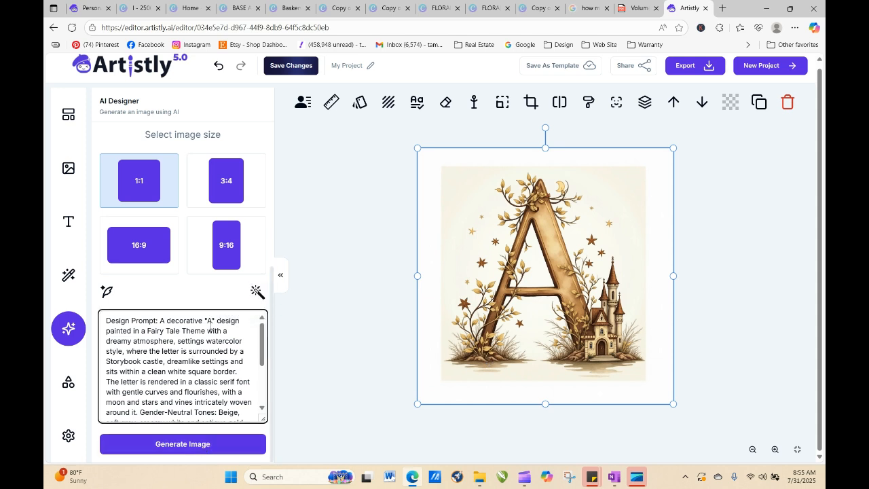
key(BackSpace)
text(D)
click(203, 444)
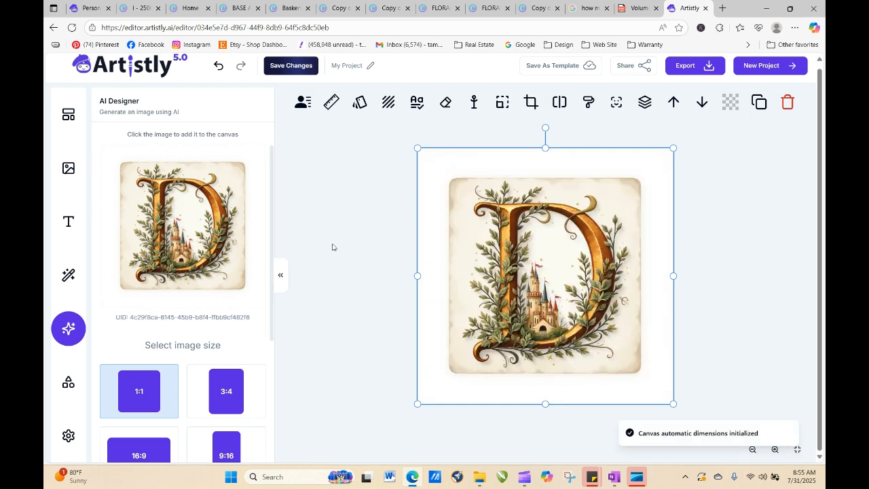
- Change the letter in the AI Designer prompt to "E" and generate an image from it
scroll(220, 310, down, 3)
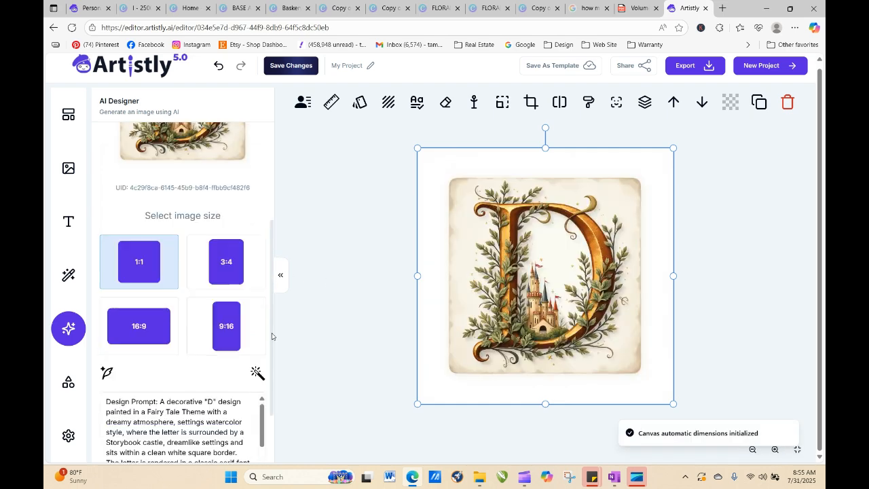
click(215, 318)
key(BackSpace)
text(E)
click(219, 444)
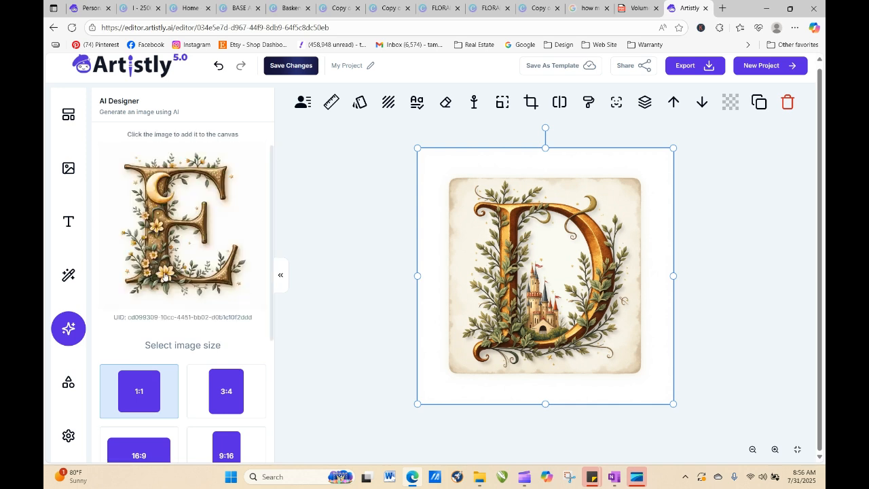
- Generate two more versions of the letter E from the same prompt
scroll(273, 251, down, 3)
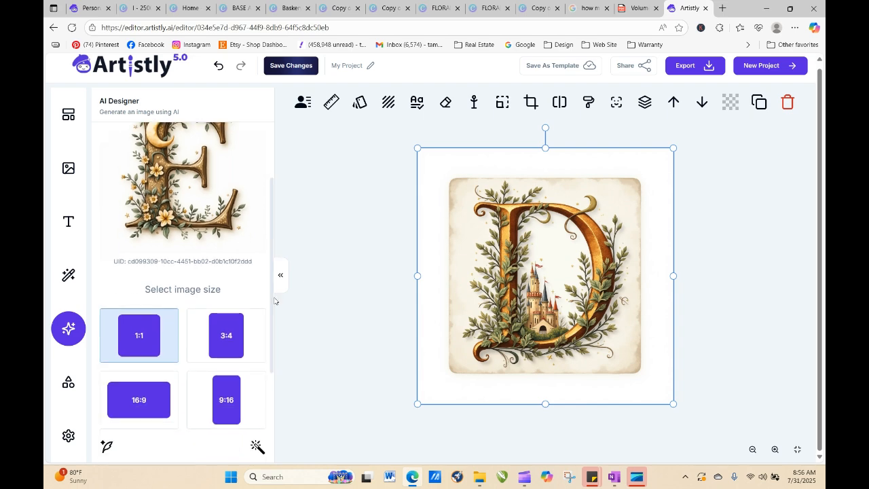
click(204, 442)
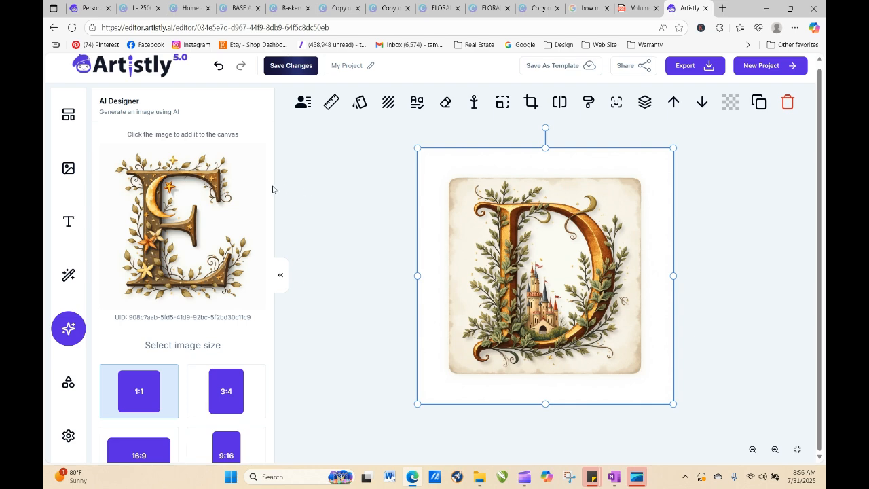
scroll(203, 340, down, 3)
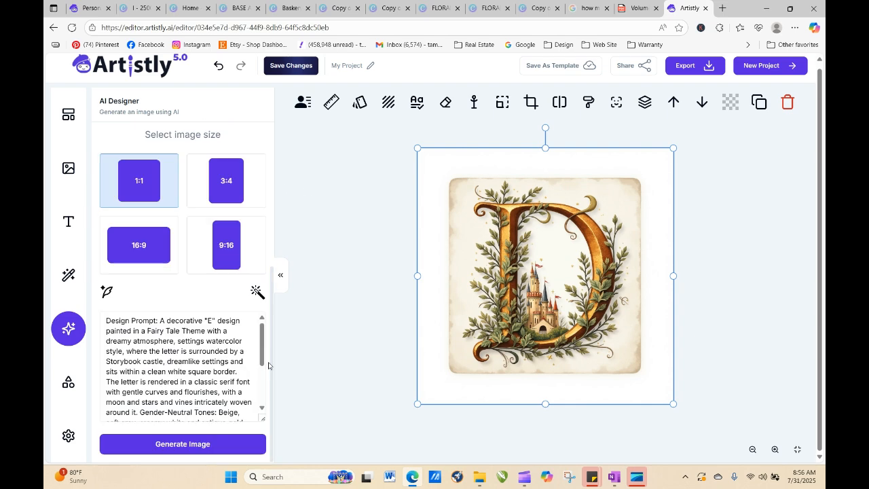
click(168, 445)
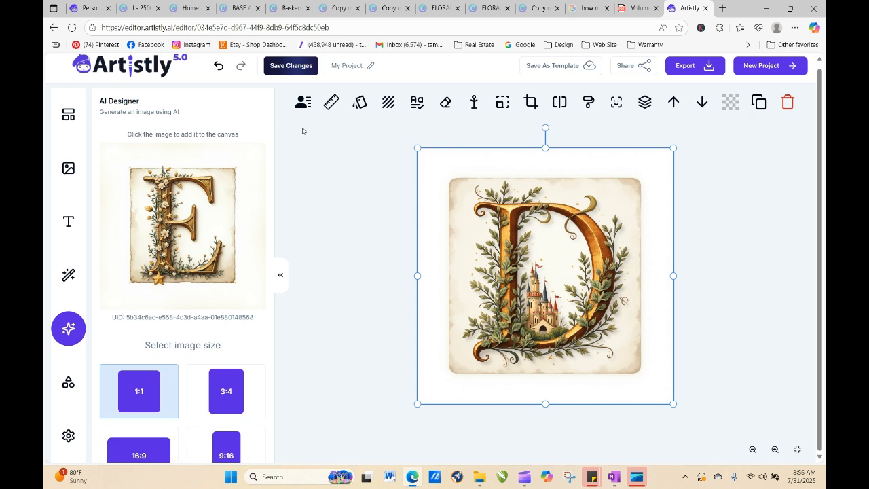
- Go to Personal Designs, close the open design, and examine the details of the framed castle B and the teddy bear B
click(87, 8)
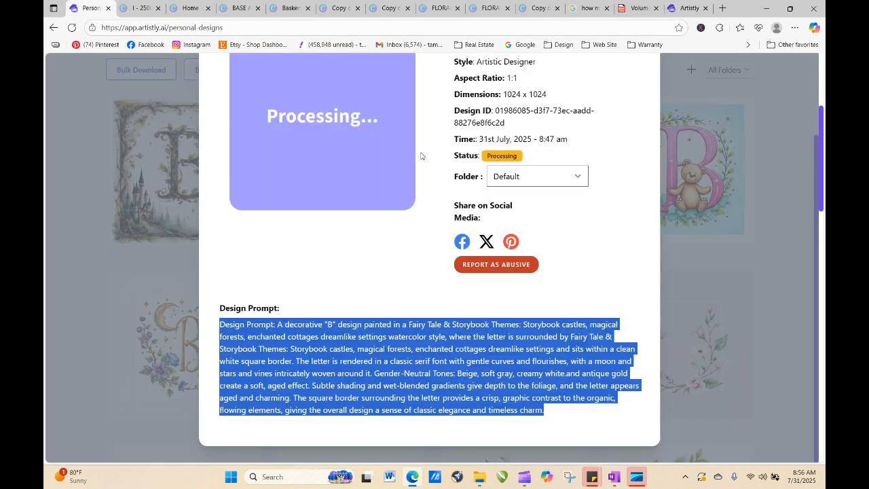
click(810, 276)
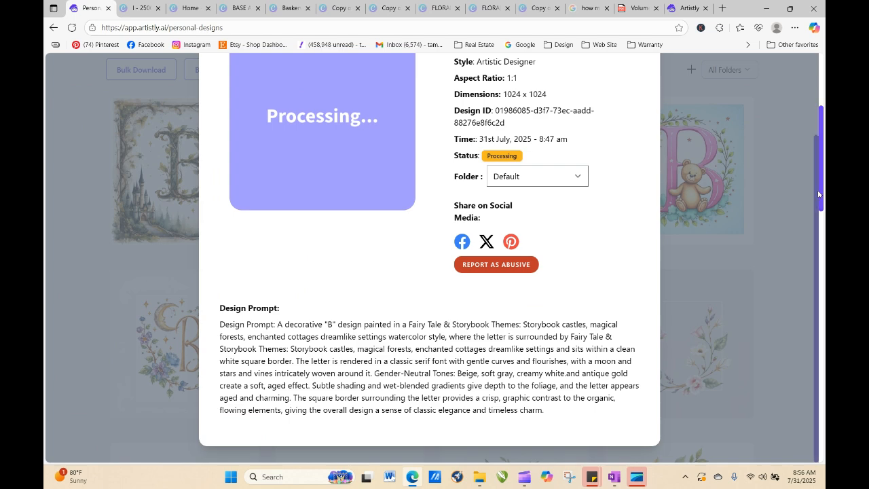
drag(817, 214, 813, 155)
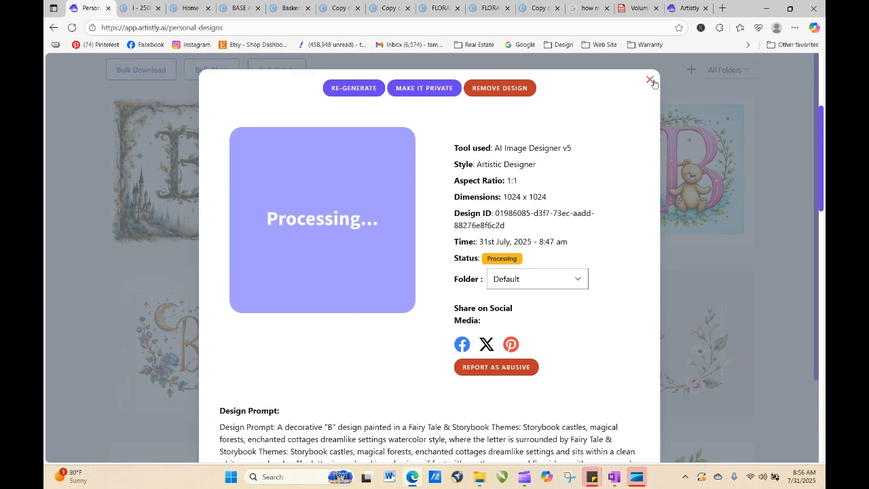
click(649, 80)
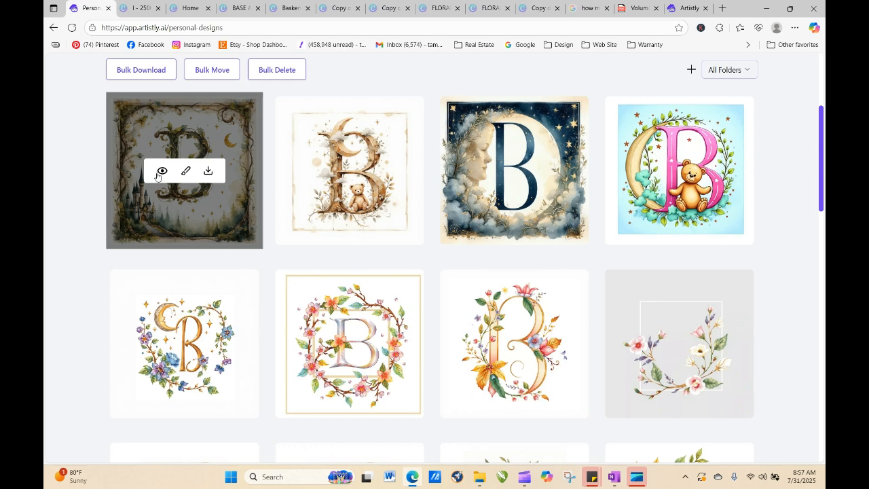
click(162, 171)
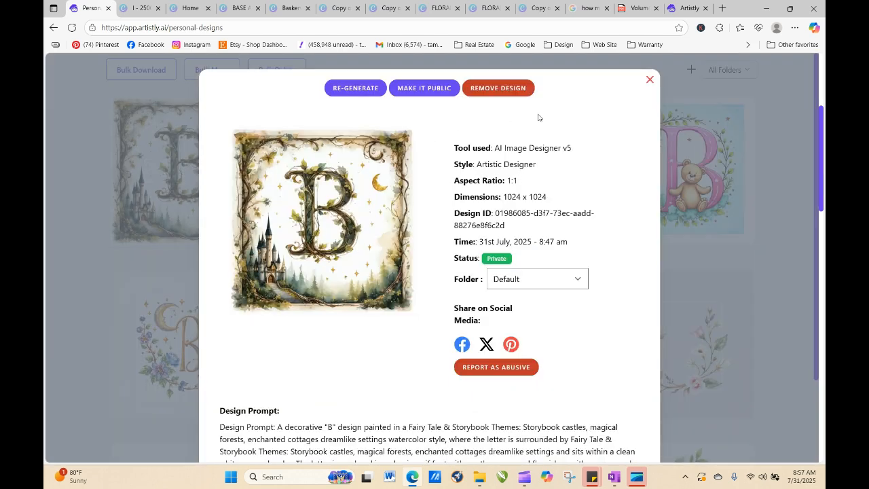
click(650, 80)
mouse_move(362, 203)
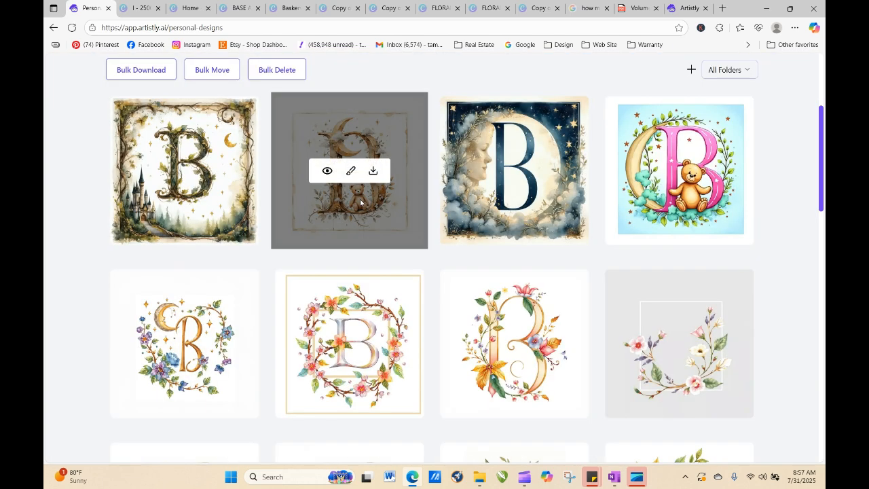
click(327, 172)
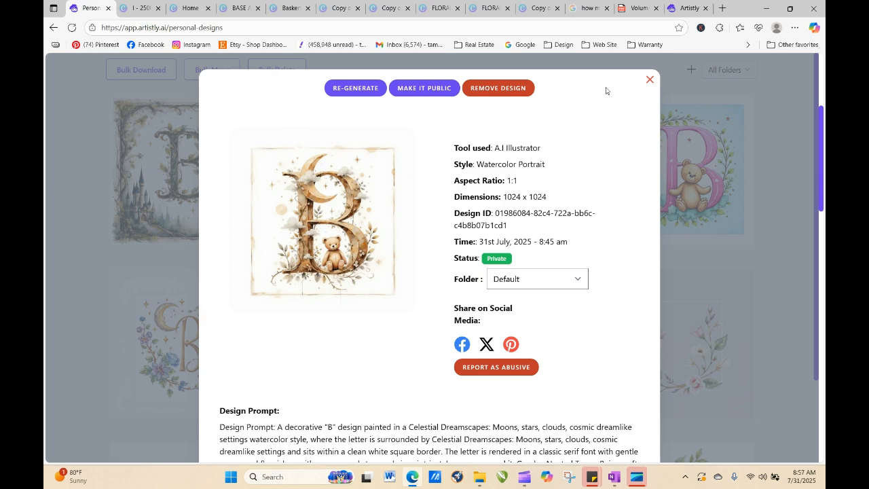
click(649, 82)
- Re-generate the navy letter B design with the moon face, setting the quantity to 4
mouse_move(336, 214)
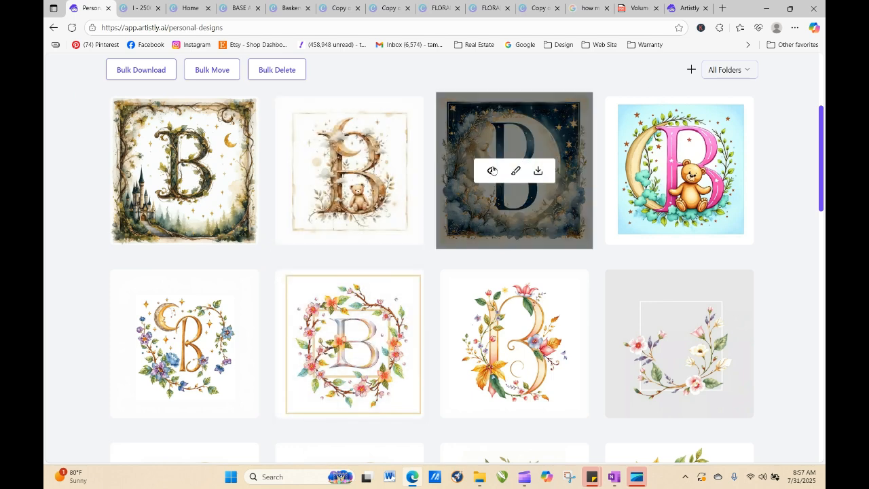
click(492, 170)
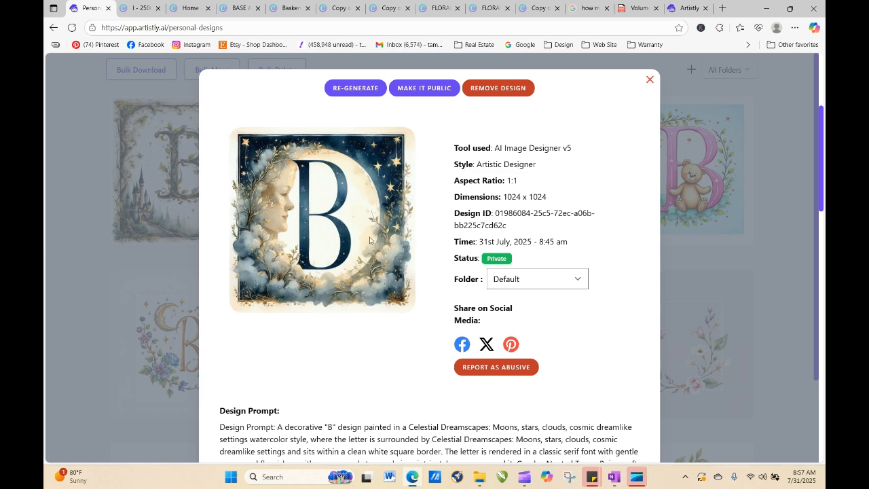
click(366, 89)
scroll(403, 313, down, 5)
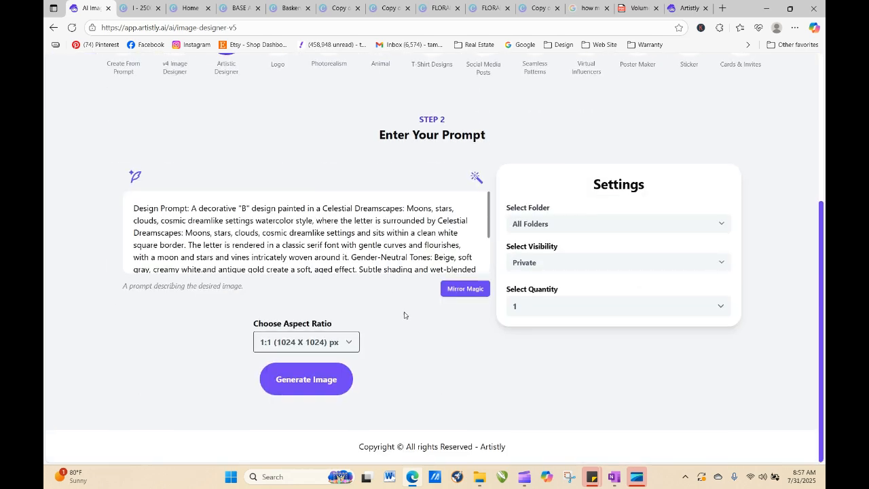
click(518, 310)
click(522, 368)
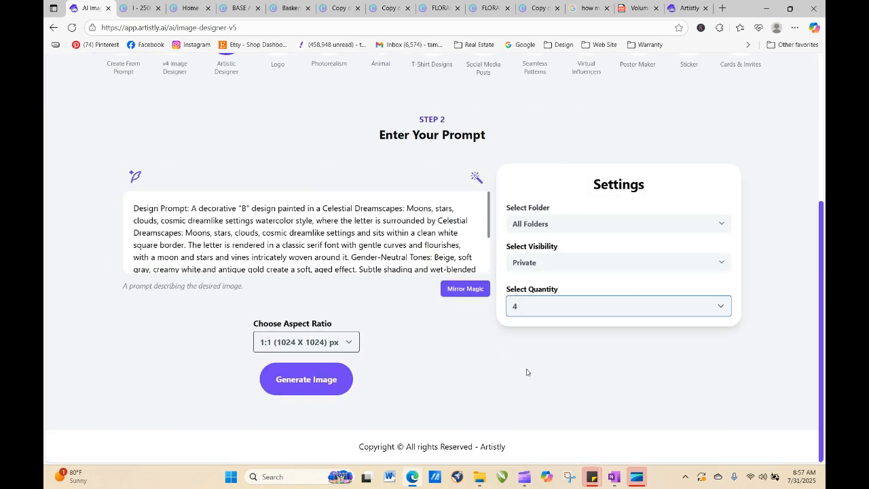
click(305, 378)
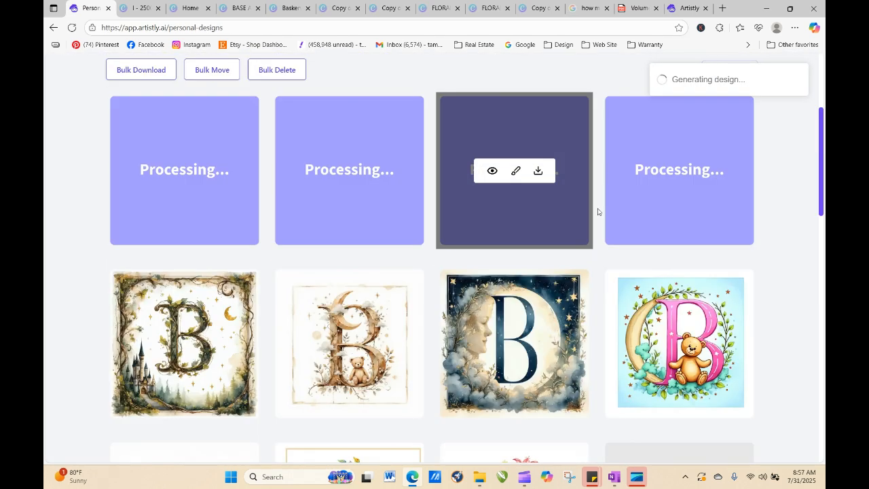
- Review the navy letter B design's details once more and refresh the Personal Designs page
click(492, 344)
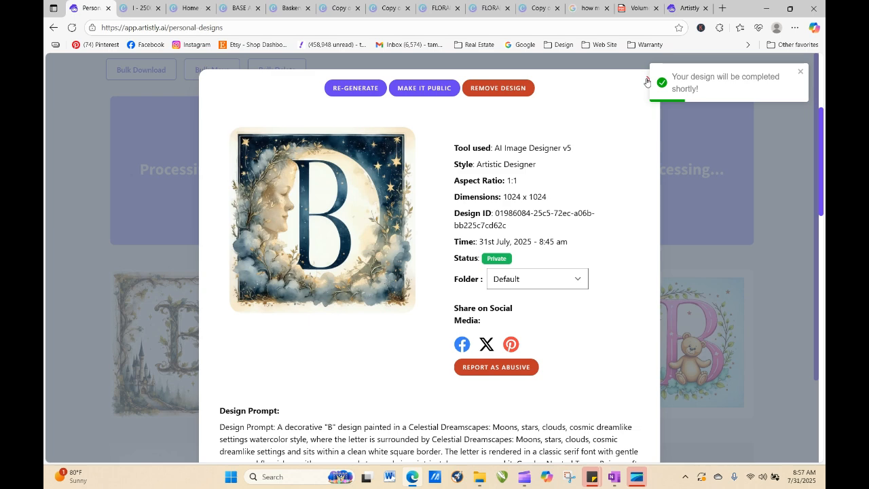
click(647, 81)
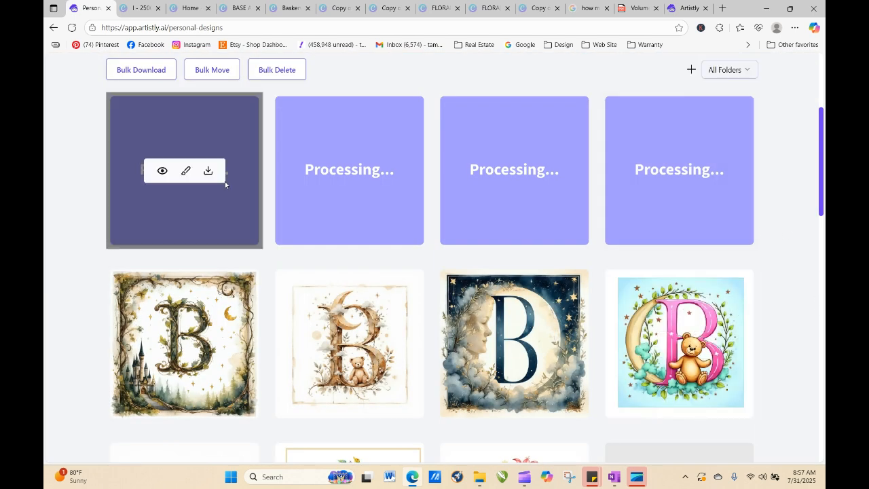
click(72, 28)
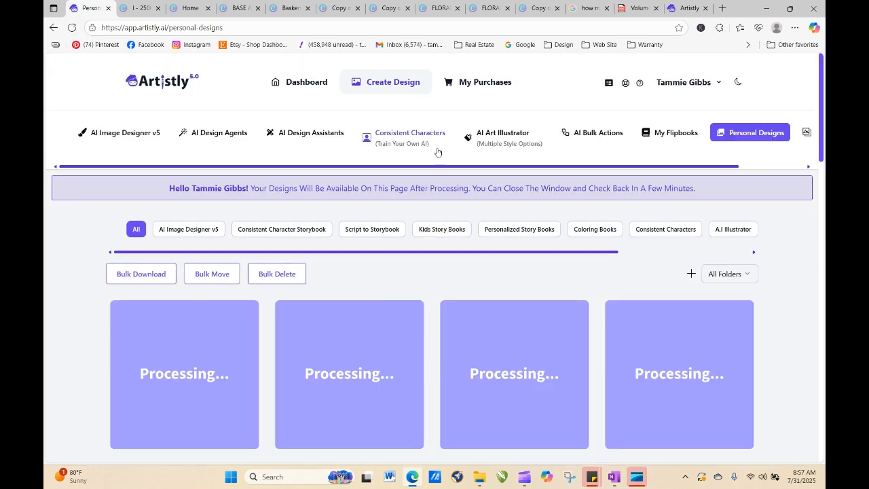
- Open the Human Stylizer among the AI Design Assistants and look through the downloaded images without choosing one
click(311, 133)
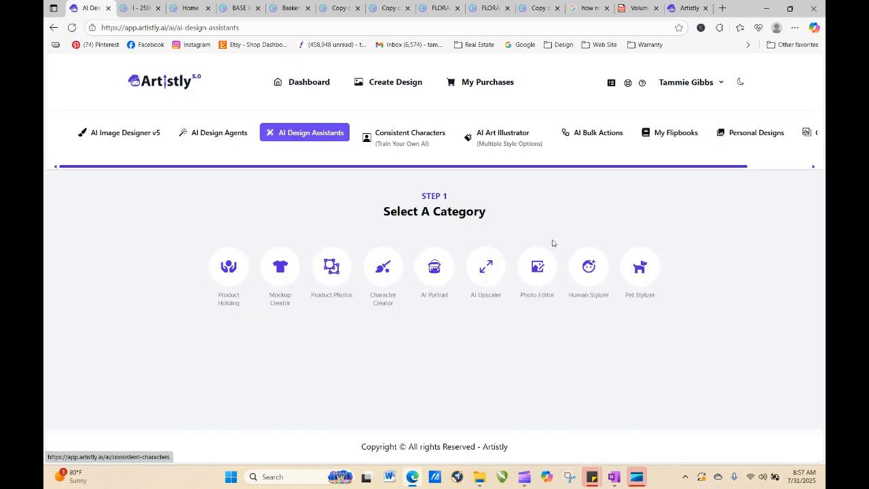
click(585, 265)
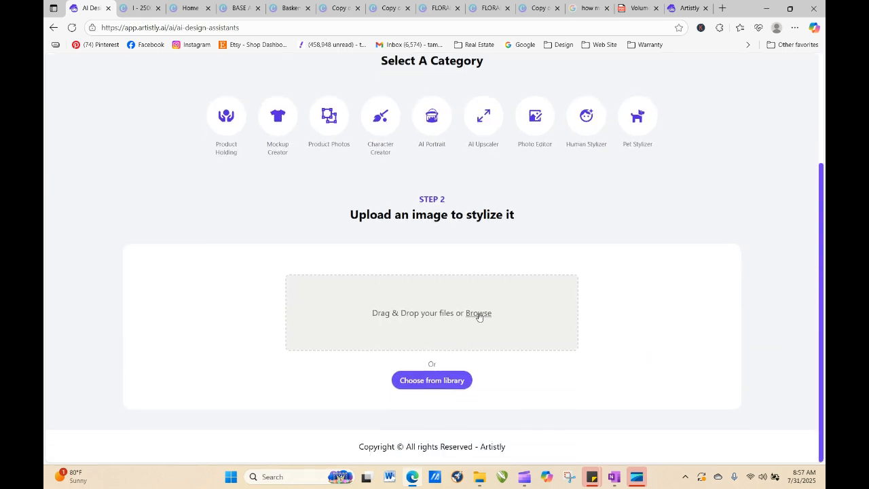
click(478, 313)
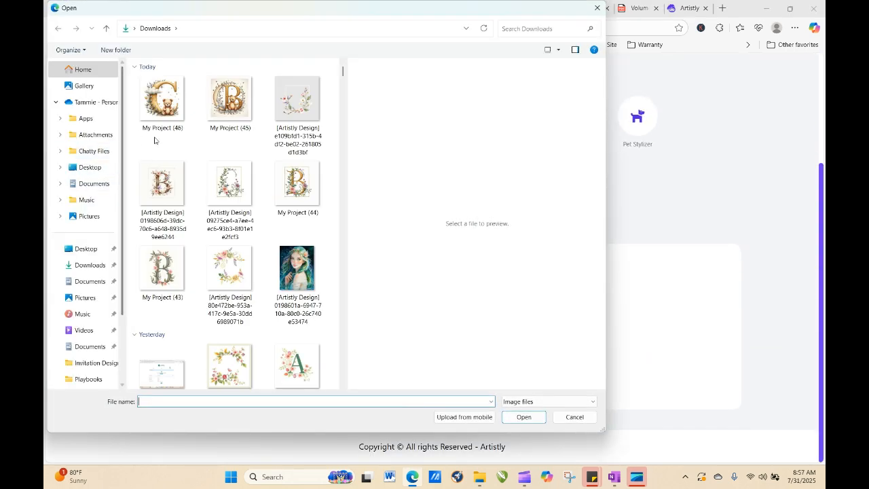
click(598, 7)
- Export the letter D canvas from the editor and upload My Project (47).png to the Human Stylizer
click(687, 7)
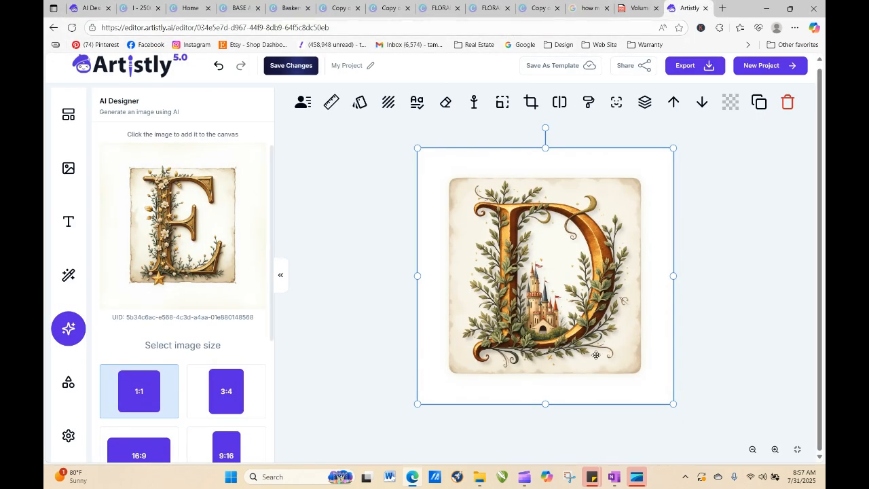
click(703, 70)
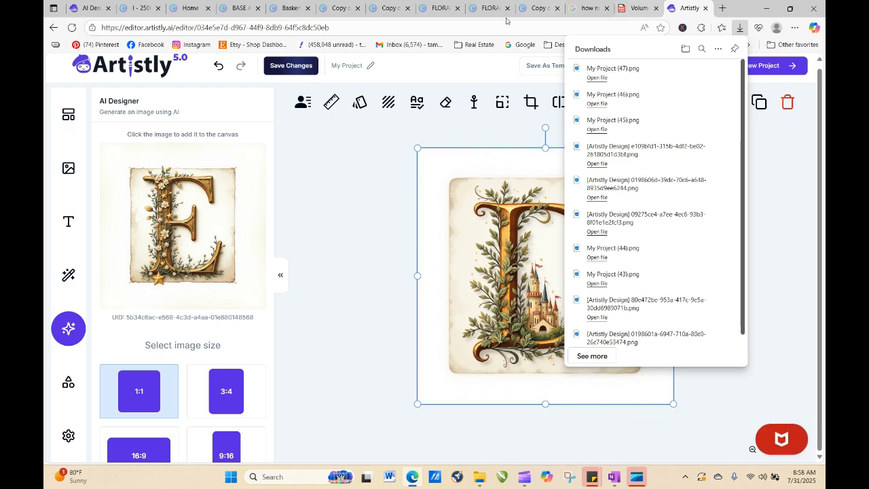
click(87, 8)
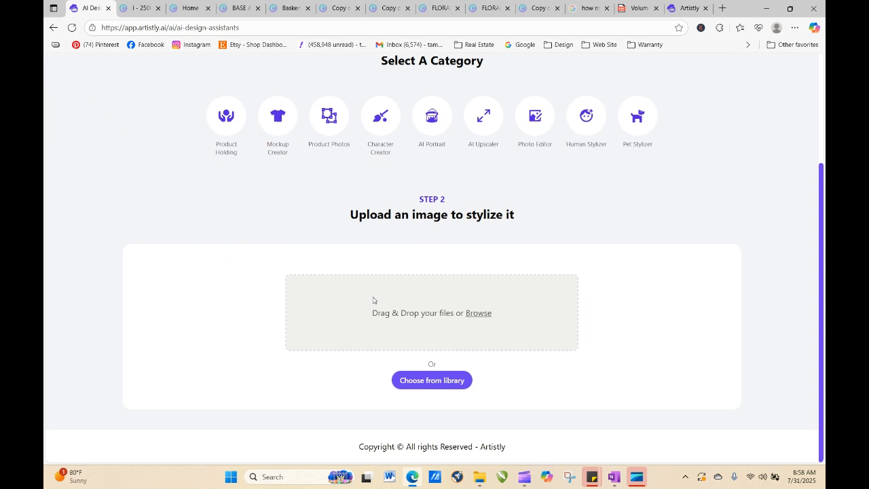
click(478, 315)
click(161, 102)
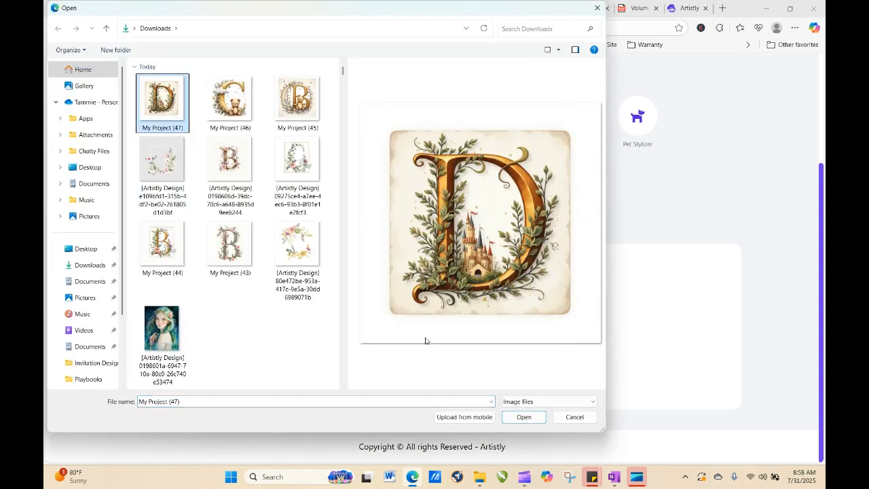
click(523, 416)
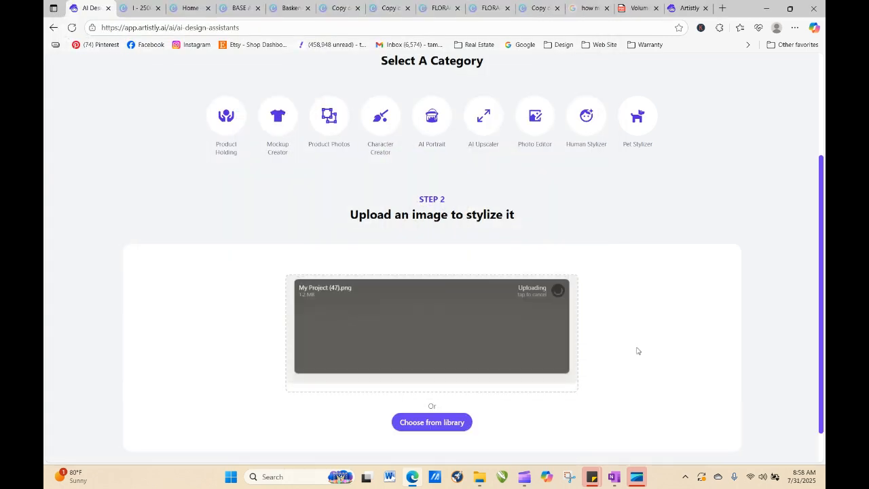
- Stylize the uploaded letter D image with an instruction to change the letter, and refresh Personal Designs
drag(822, 186, 822, 304)
scroll(473, 291, down, 3)
click(421, 260)
text(Chang e)
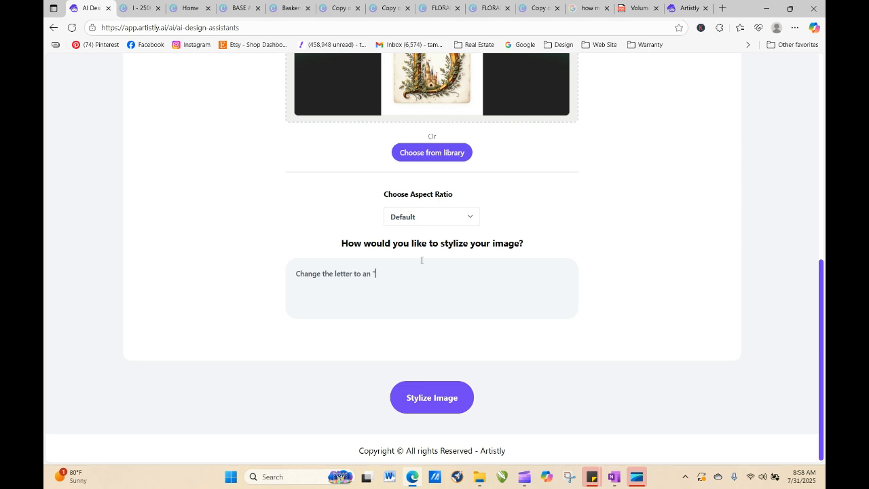
click(461, 398)
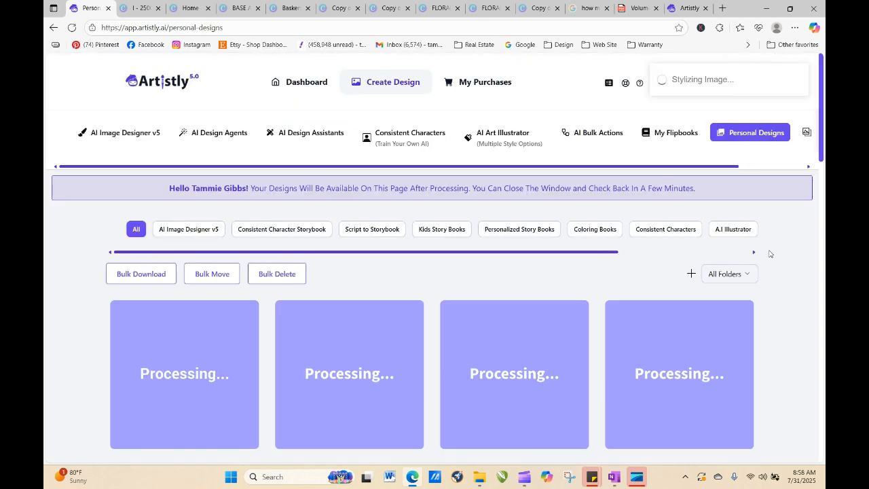
click(72, 27)
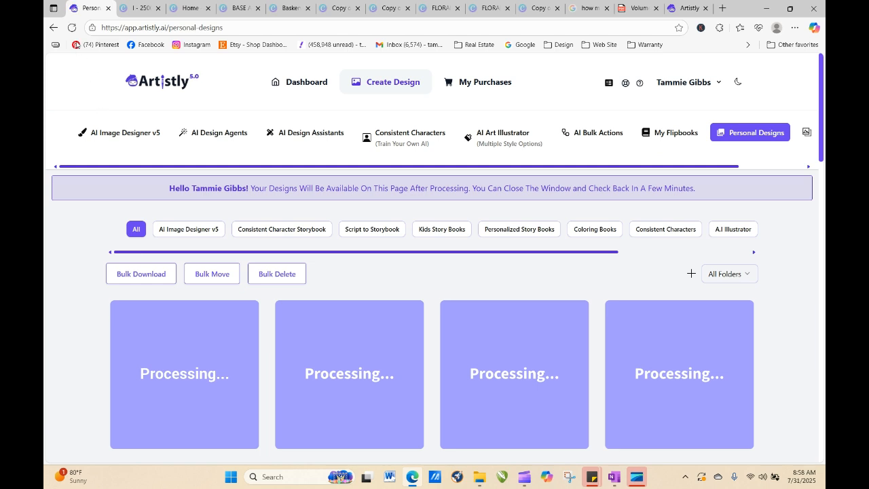
- Refresh the Personal Designs page and review the details of the newly stylized letter A design
click(72, 27)
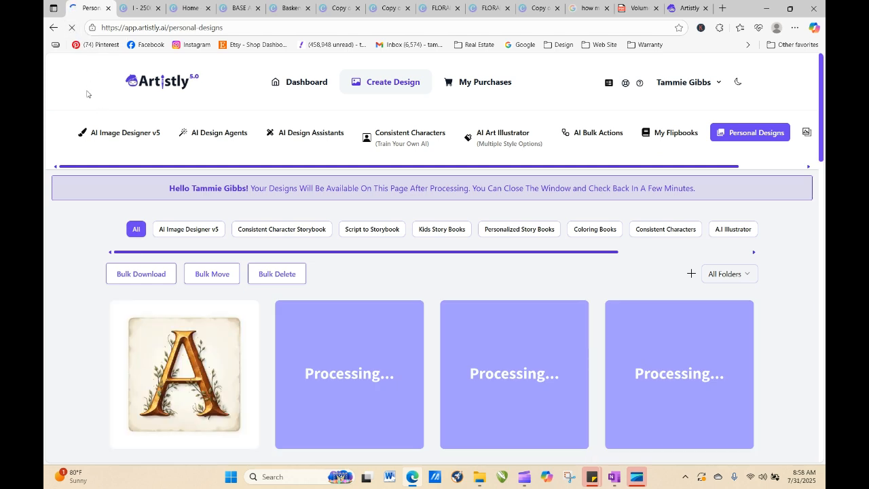
click(162, 377)
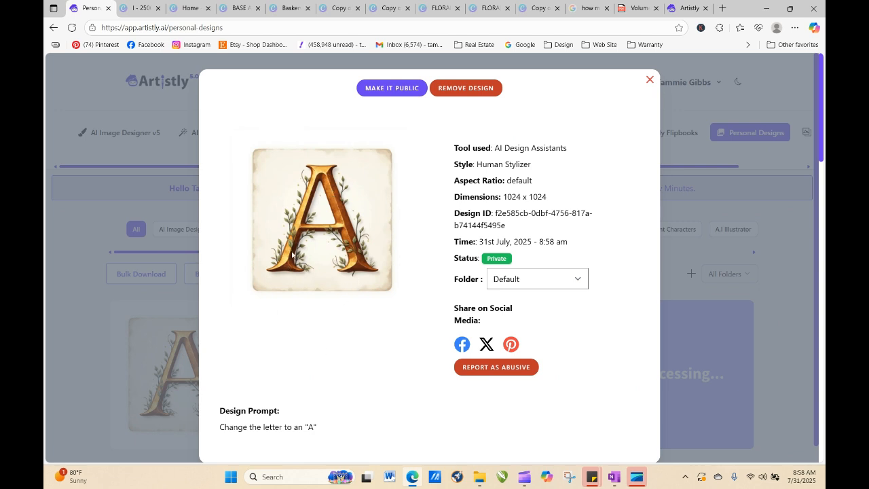
click(649, 80)
mouse_move(188, 394)
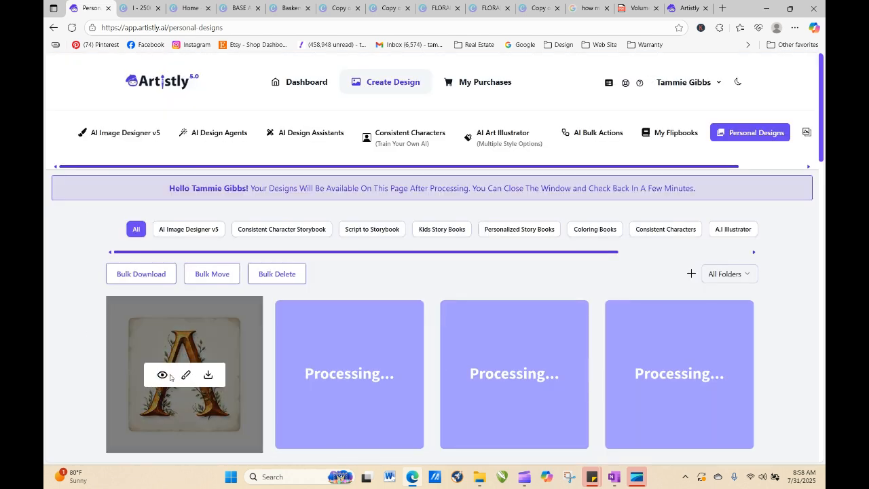
- Open the Human Stylizer among the AI Design Assistants and upload My Project (47).png from Downloads
click(330, 132)
click(575, 275)
scroll(516, 325, down, 2)
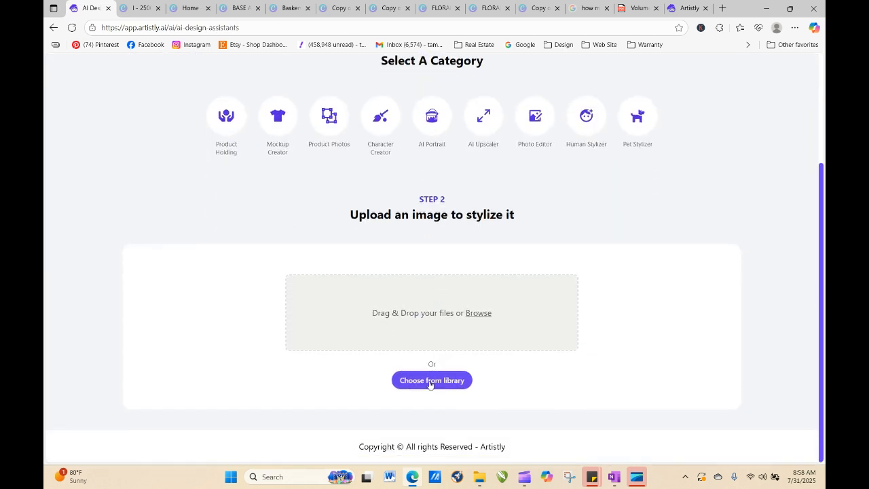
click(452, 307)
click(168, 115)
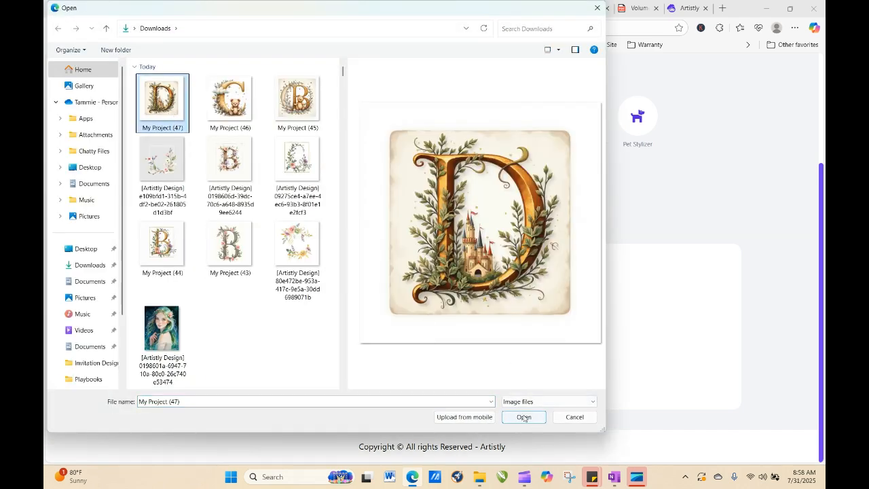
click(524, 417)
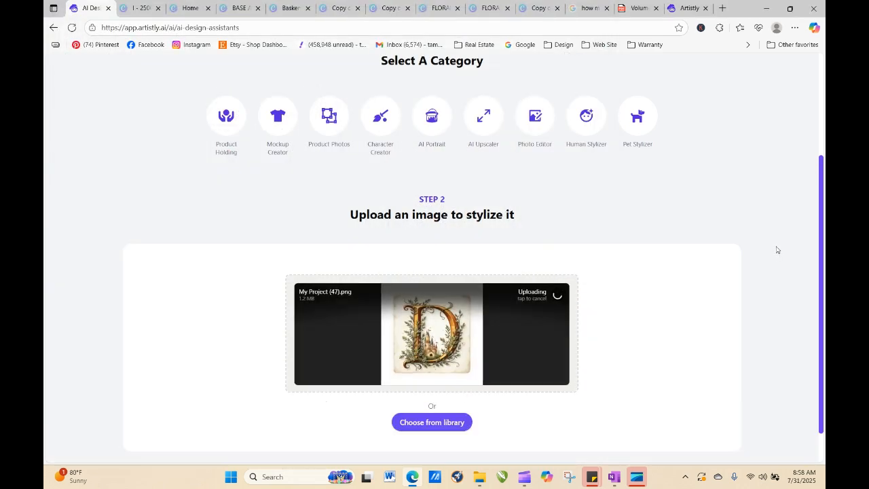
- Stylize the uploaded letter D image with the instruction "Keep this image the same just change the letter to a "B""
scroll(627, 396, down, 4)
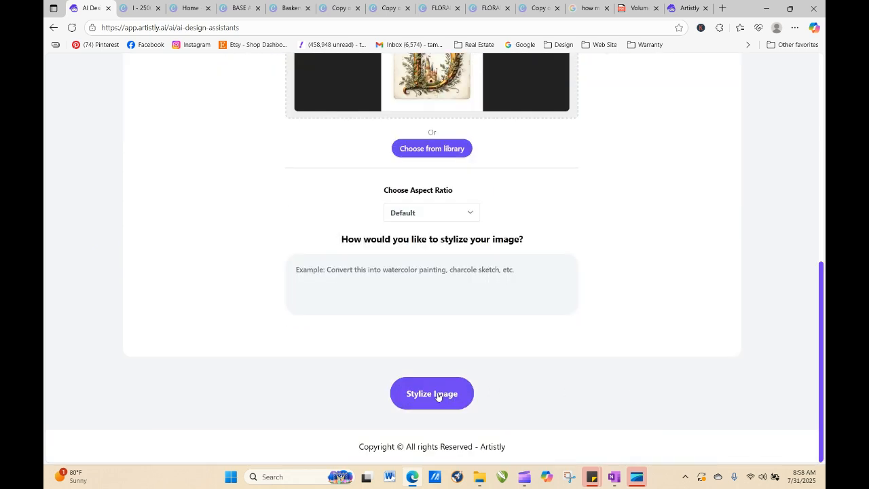
text(Keep this image the same just)
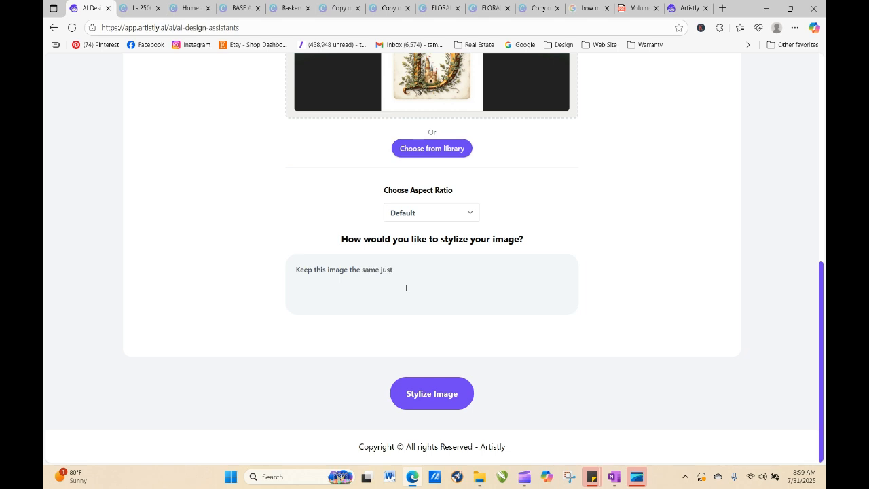
text( chang)
click(430, 392)
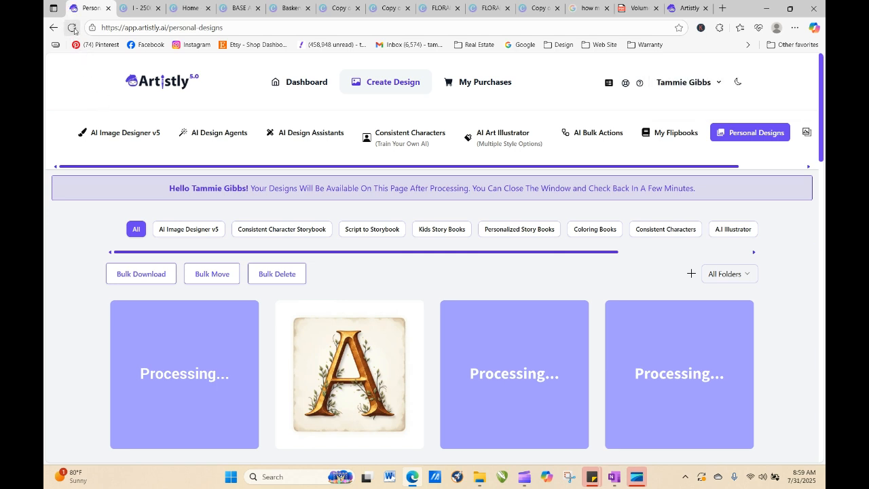
- Refresh Personal Designs and examine the gold letter B design's details, comparing it with the letter A design
click(72, 28)
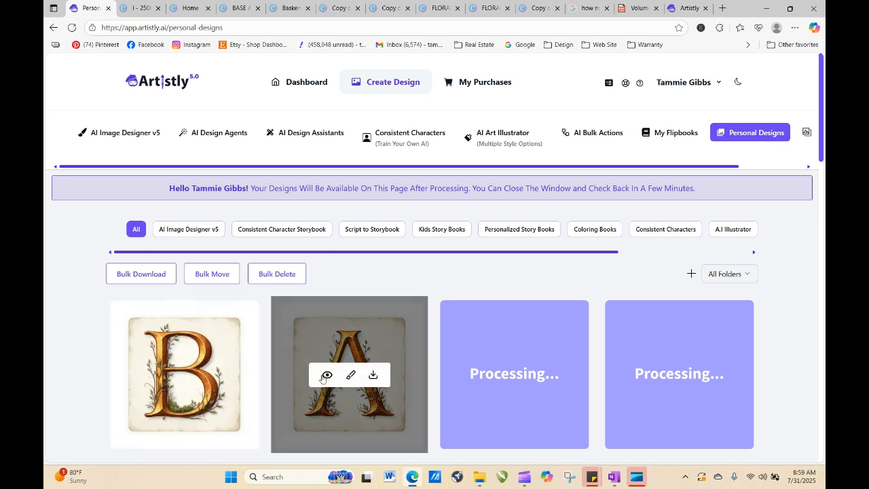
click(163, 375)
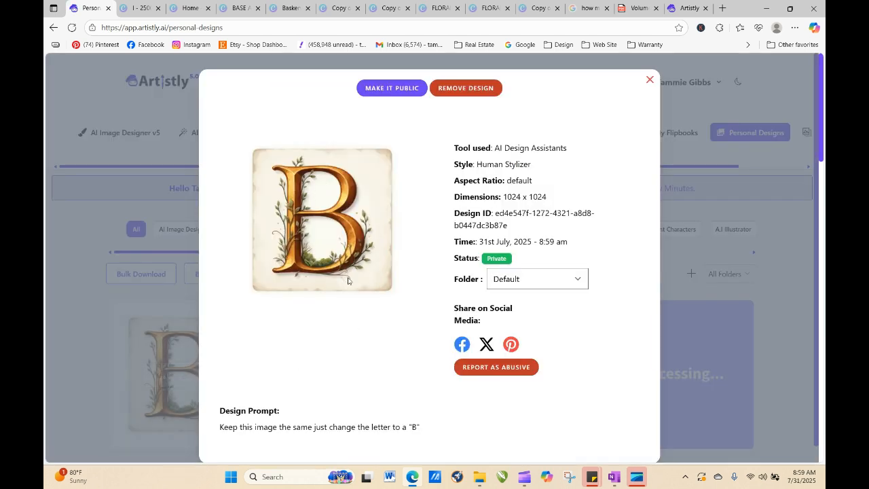
click(649, 80)
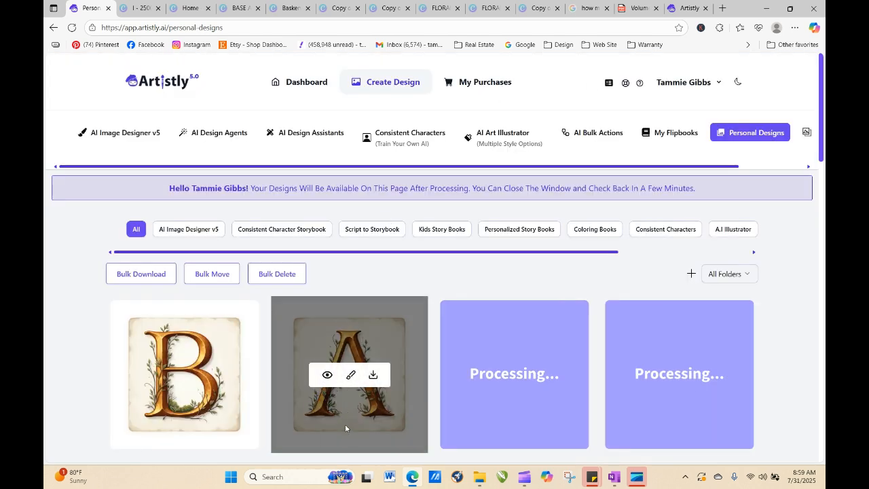
click(163, 375)
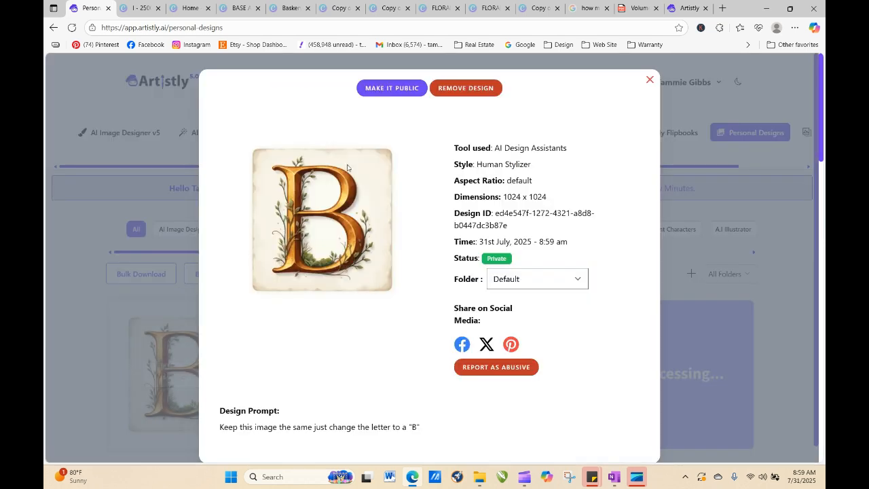
click(650, 80)
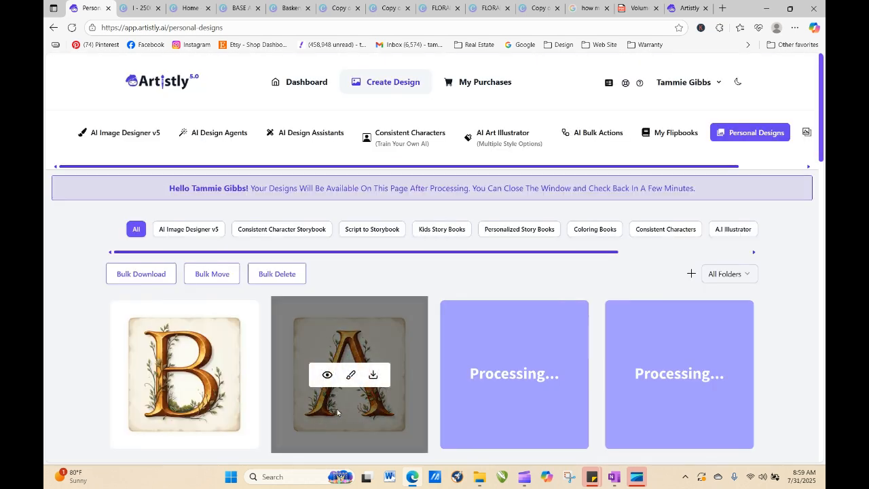
- Return to the Human Stylizer and upload the letter D image My Project (47).png again
click(305, 133)
click(587, 264)
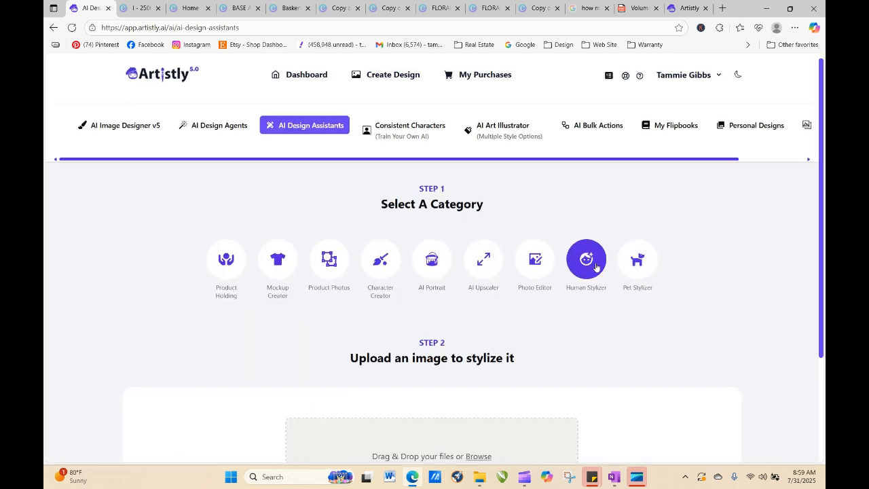
click(483, 314)
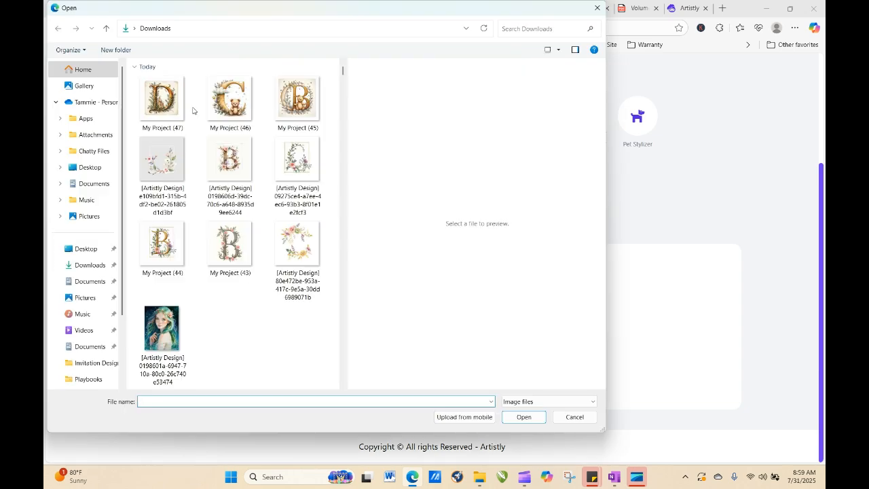
click(171, 102)
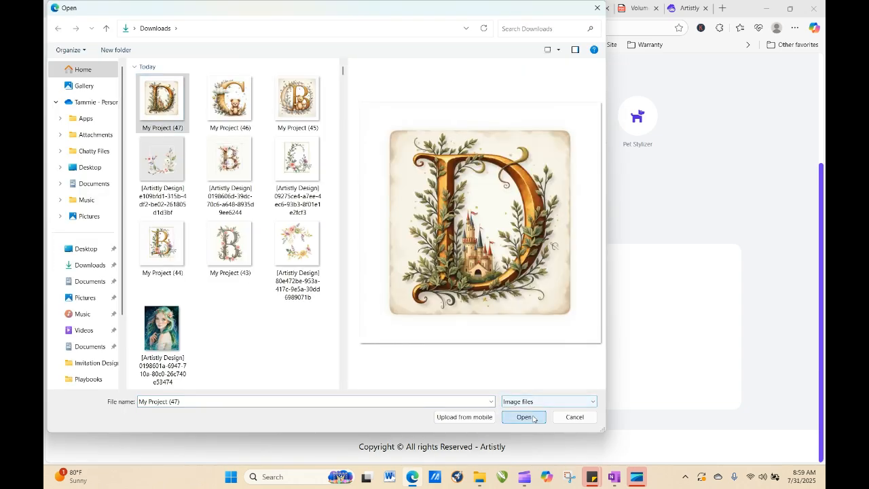
click(534, 415)
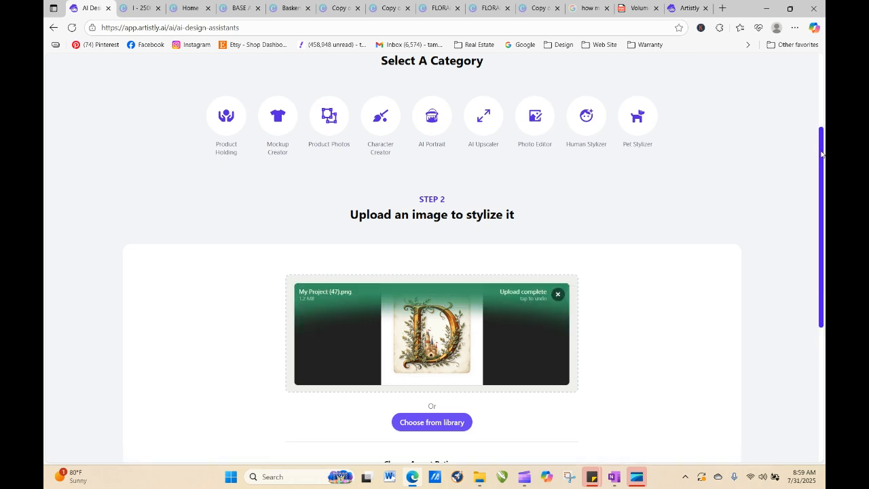
- Stylize the uploaded image with the instruction "Keep this image but change the letter to a C"
drag(821, 155, 824, 315)
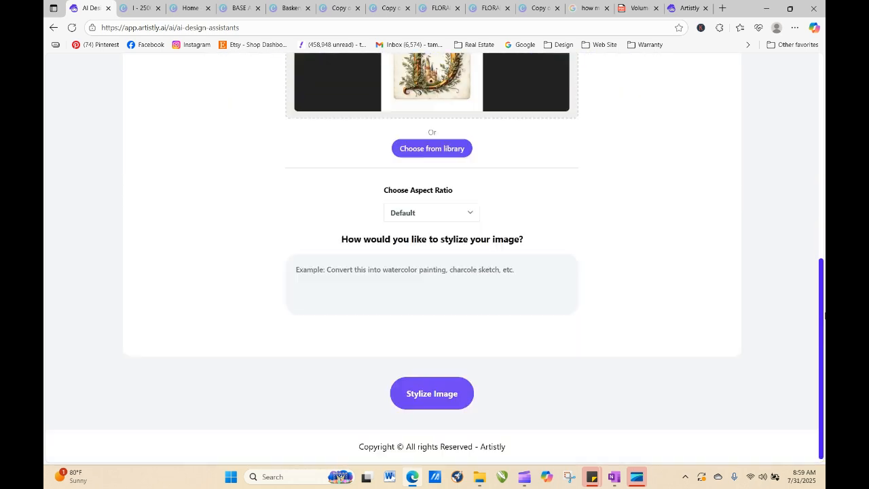
click(422, 288)
text(Keep this image but c)
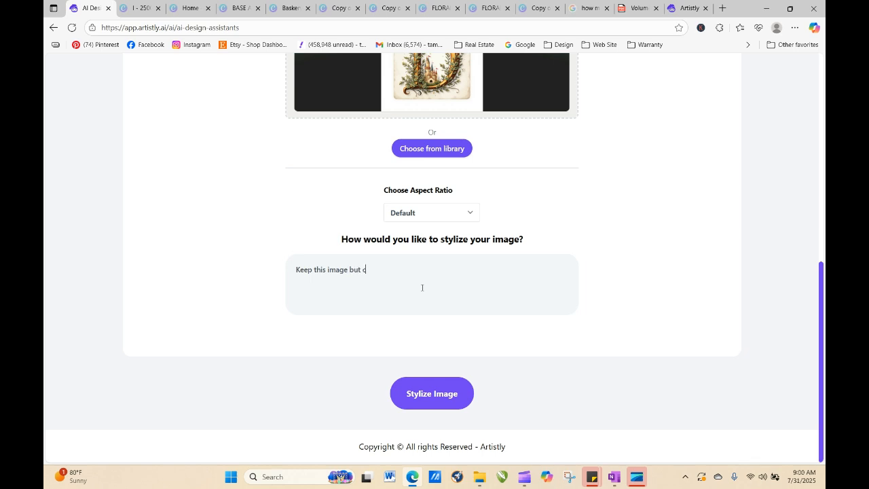
text(hange the letter to a C)
click(428, 400)
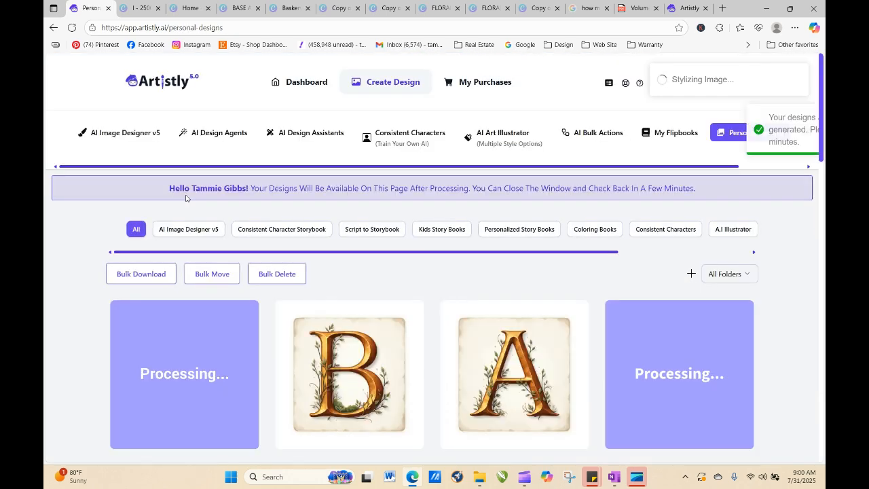
- Refresh Personal Designs until the letter C design is ready and review its details
click(72, 28)
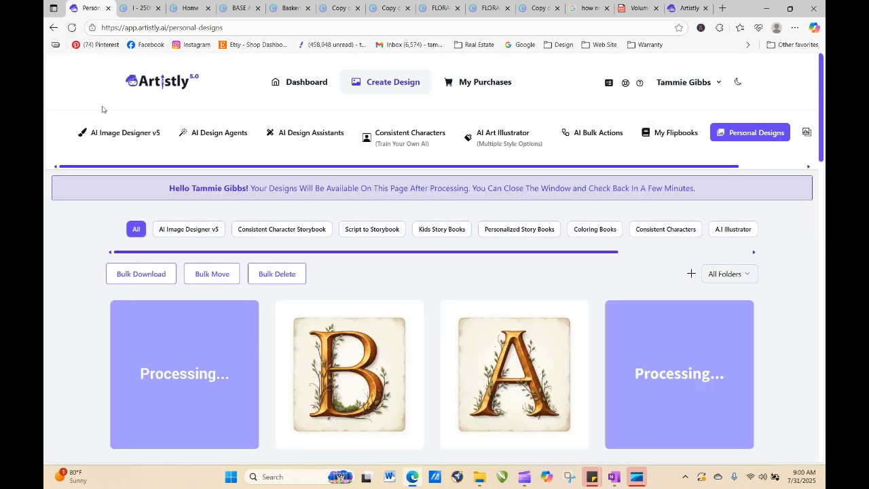
click(71, 27)
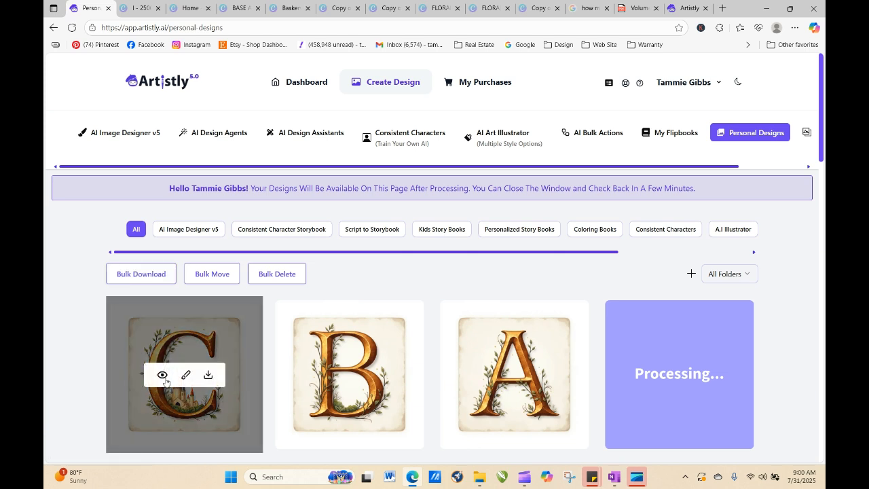
click(162, 377)
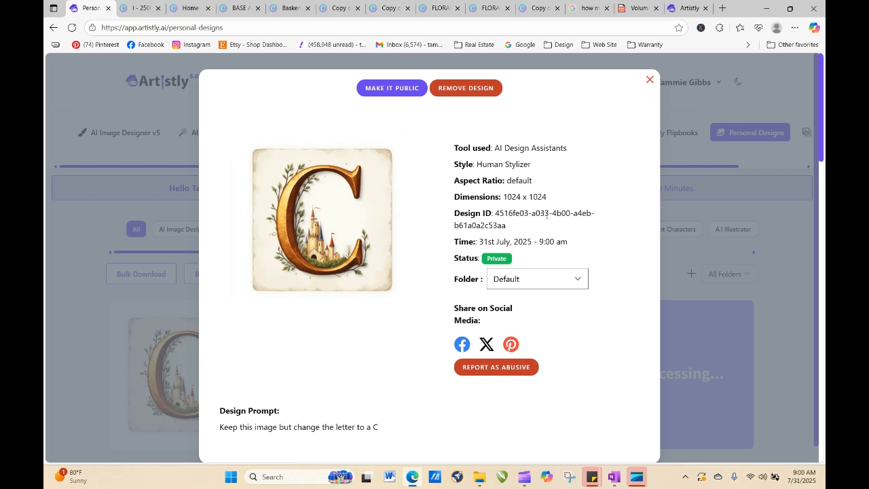
click(649, 80)
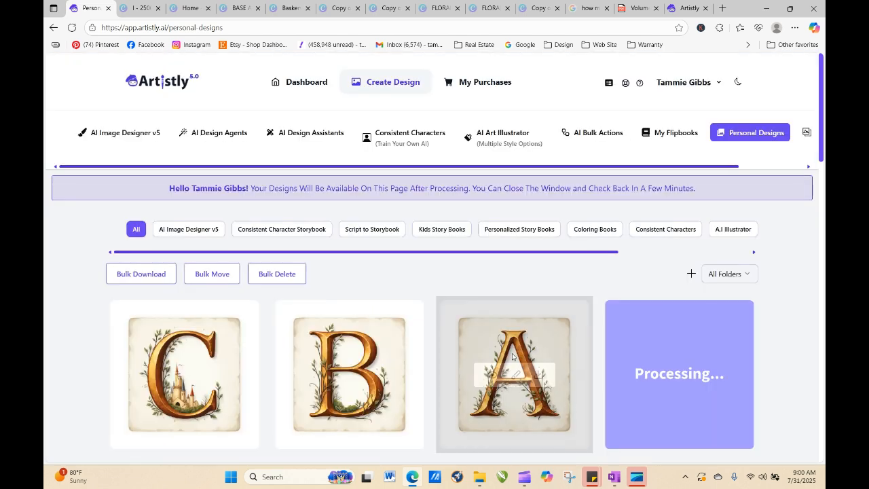
- Reopen the Human Stylizer and upload My Project (47).png from Downloads for another variation
click(332, 133)
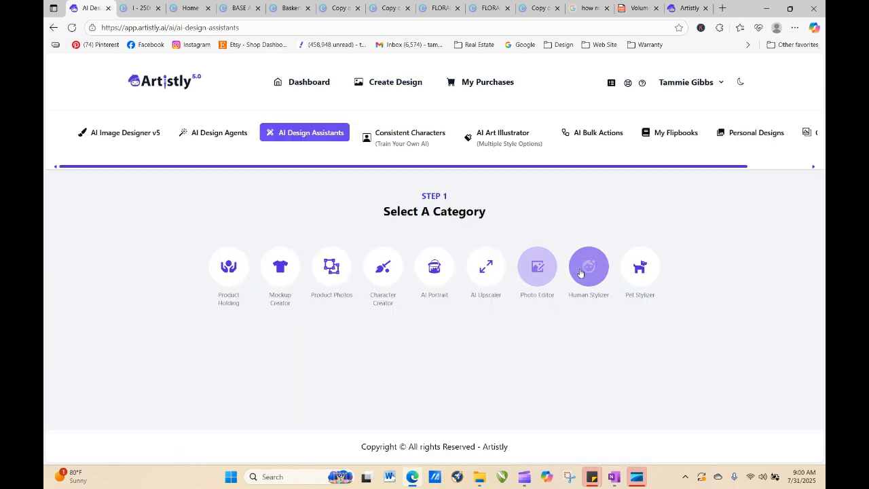
click(578, 273)
scroll(491, 320, down, 3)
click(490, 319)
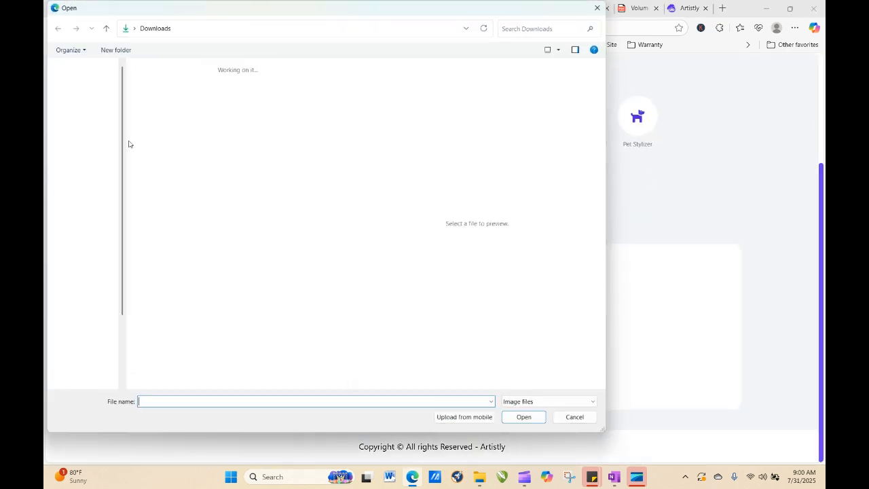
click(183, 107)
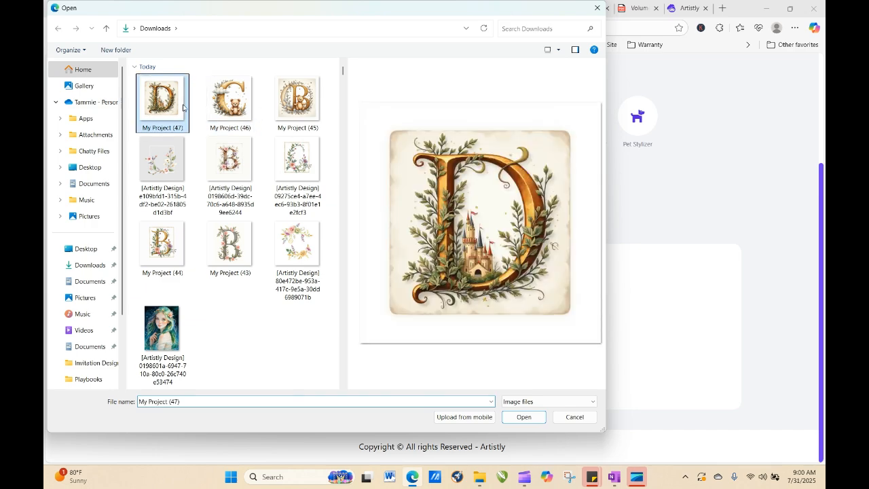
click(528, 421)
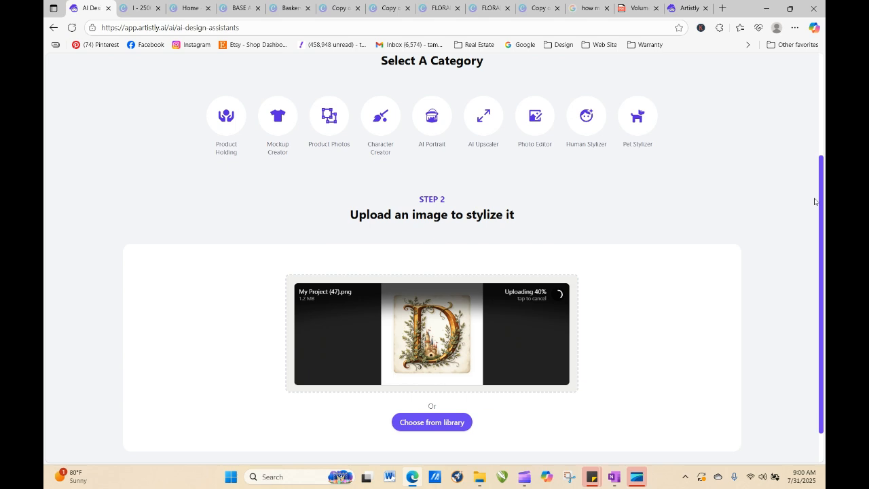
- Stylize the image with the instruction "Please keep the design elements of this image the same, only change the letter to "A""
drag(820, 184, 820, 327)
text(Please keep the design elements of this image the same, only change )
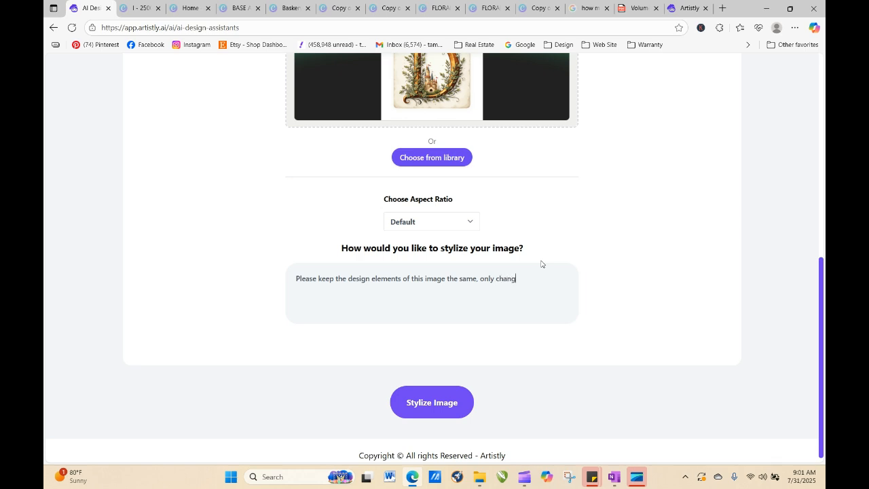
text(the letter to "A)
click(433, 403)
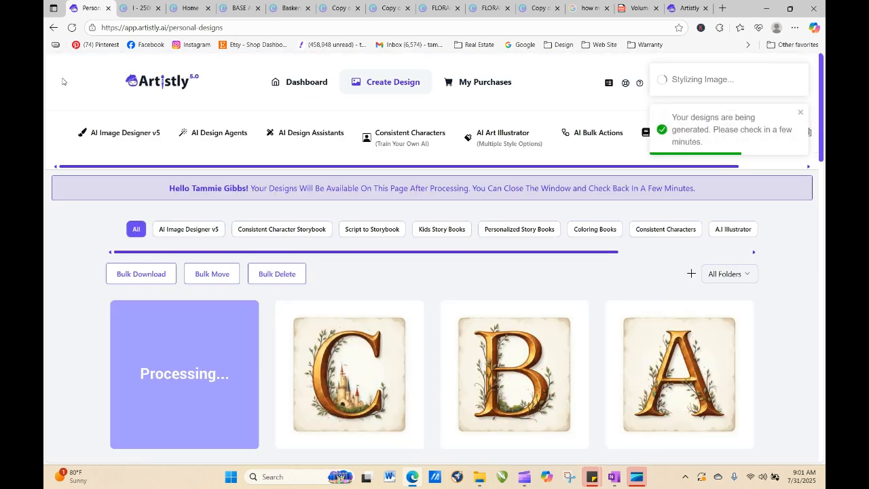
- Refresh Personal Designs repeatedly until the new letter A design finishes processing
click(71, 28)
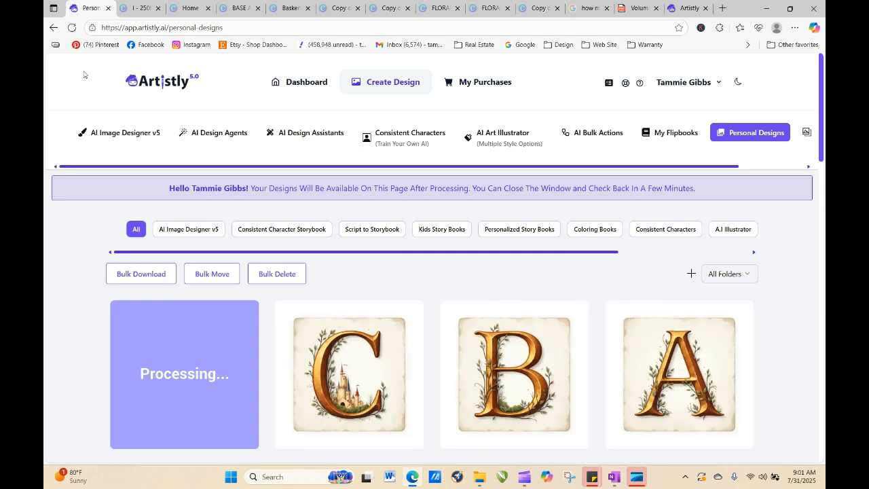
click(72, 28)
click(71, 28)
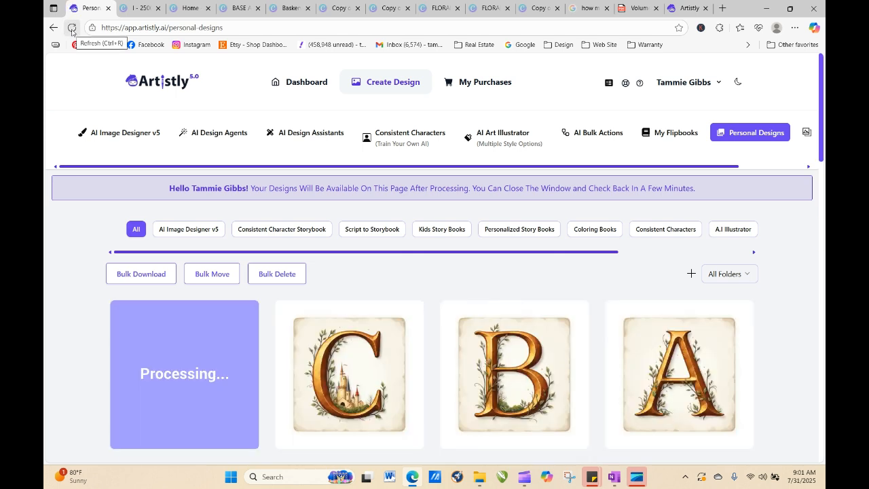
click(72, 32)
click(72, 28)
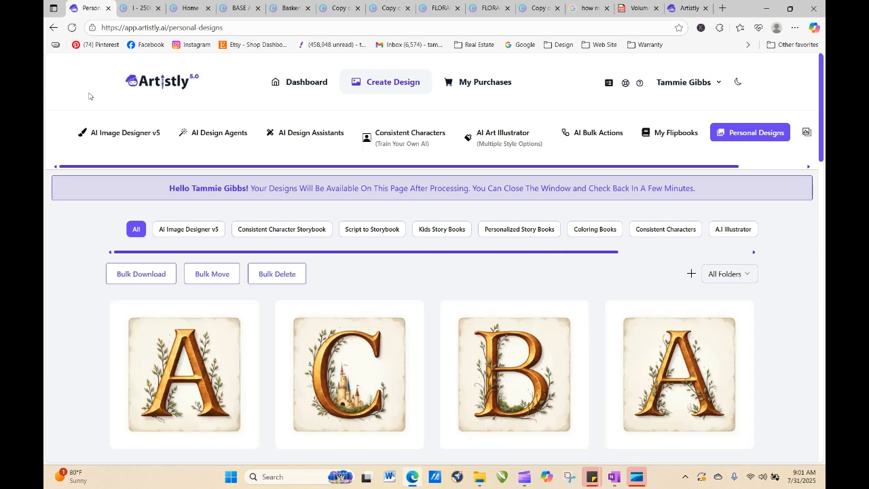
mouse_move(169, 369)
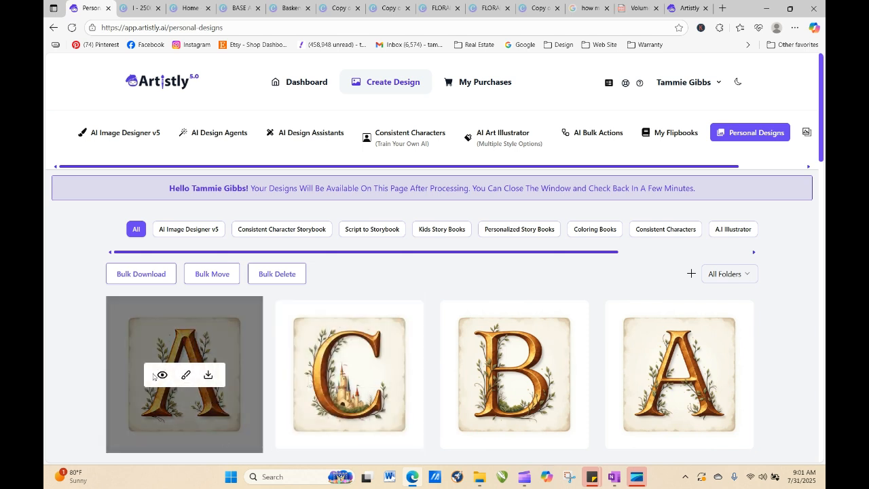
- Review the new letter A design's details and upload My Project (47).png to the Human Stylizer again
click(162, 376)
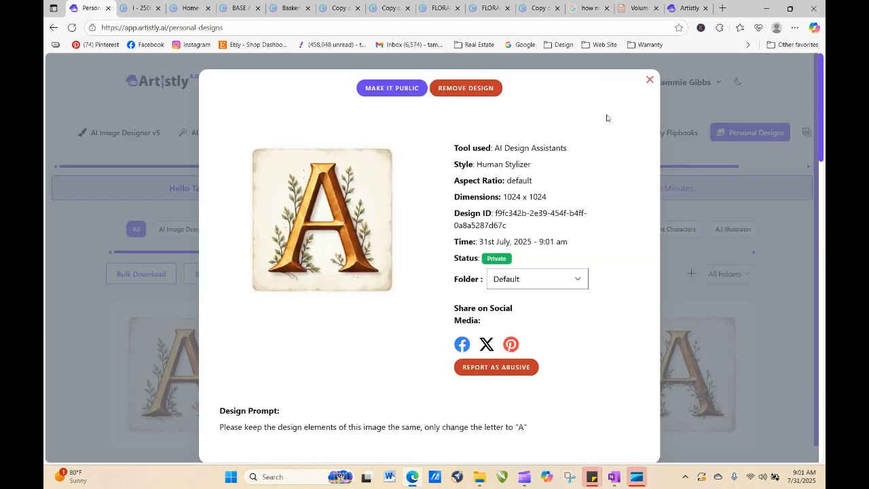
click(649, 79)
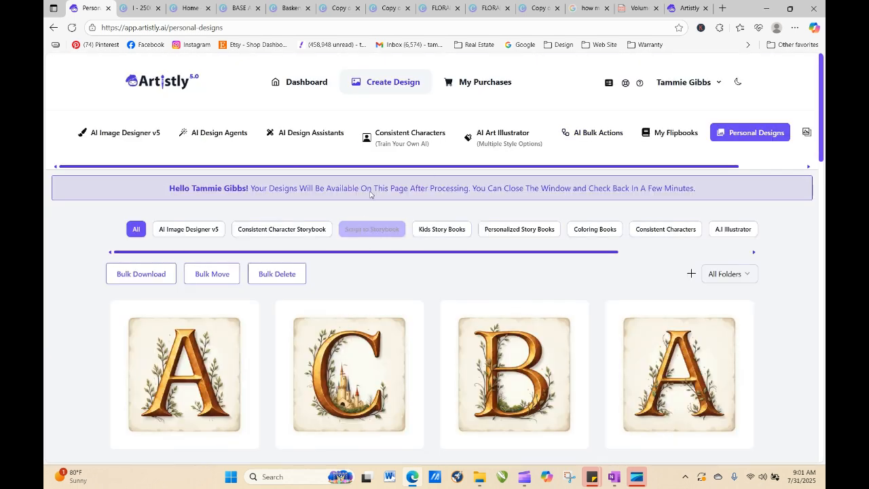
click(309, 133)
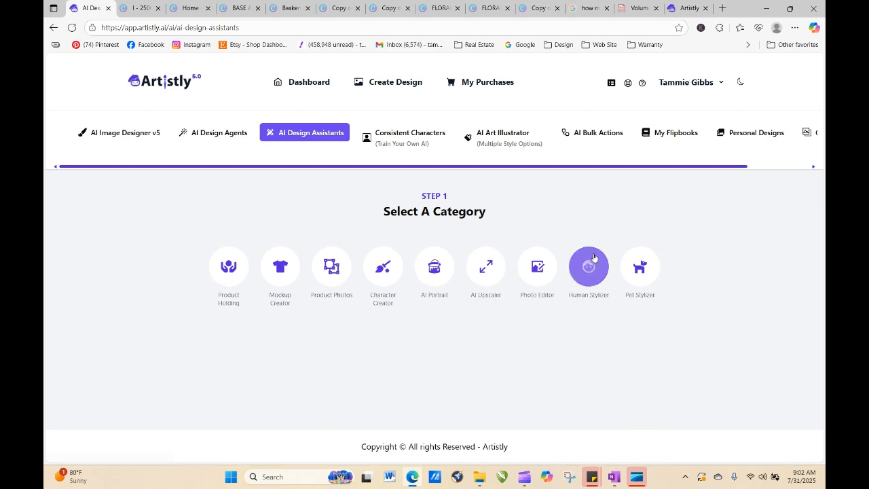
click(588, 267)
scroll(550, 339, down, 3)
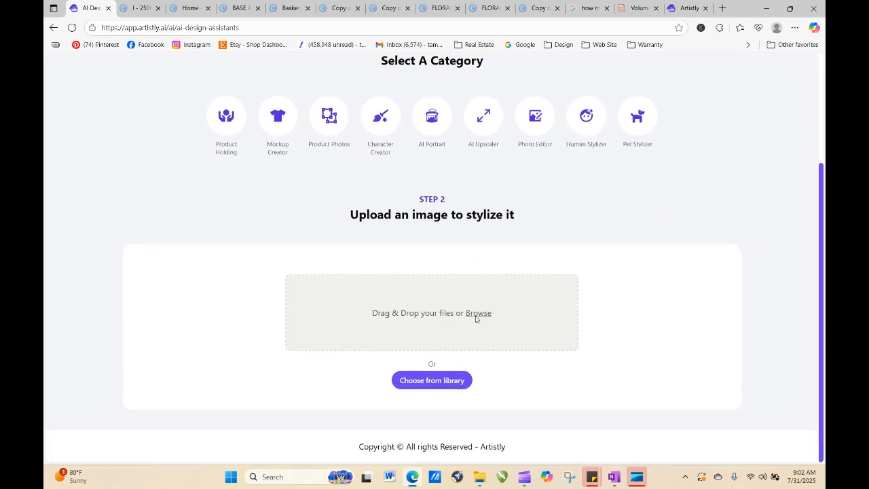
click(348, 301)
click(172, 105)
click(516, 418)
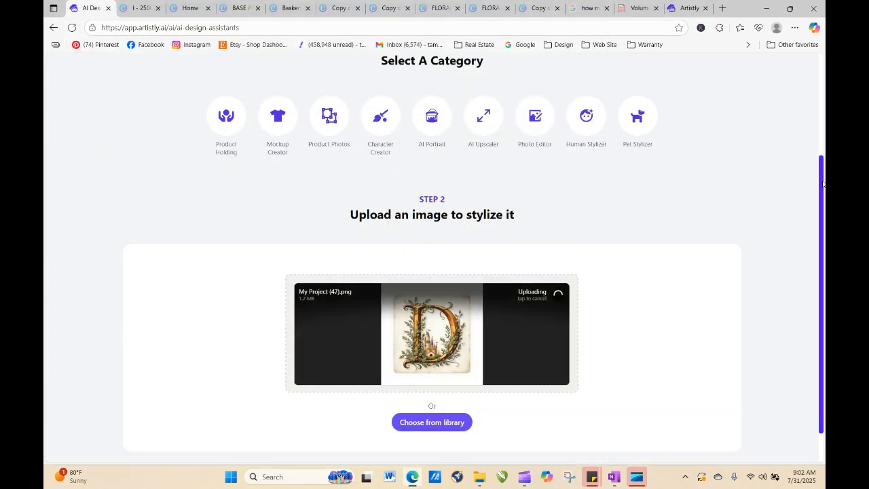
- Begin the styling instruction with "Keep the style and elements of this image the same including the castle"
scroll(823, 185, down, 2)
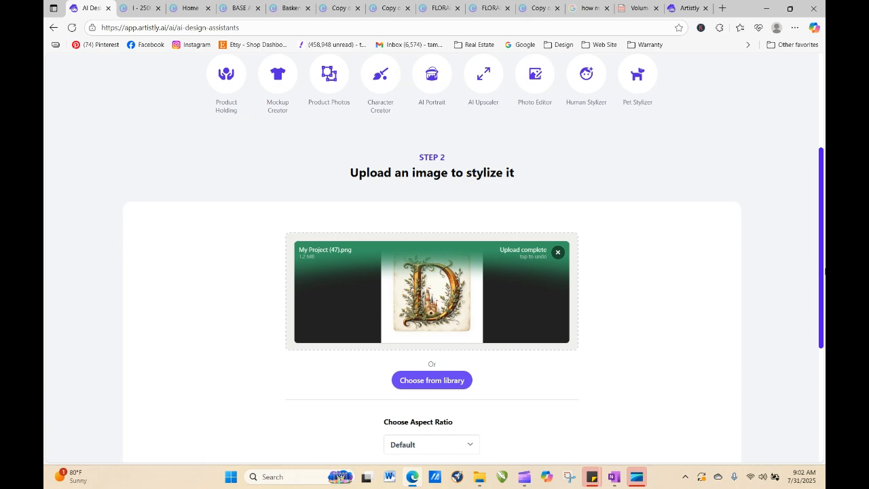
drag(821, 188, 539, 363)
scroll(822, 187, down, 3)
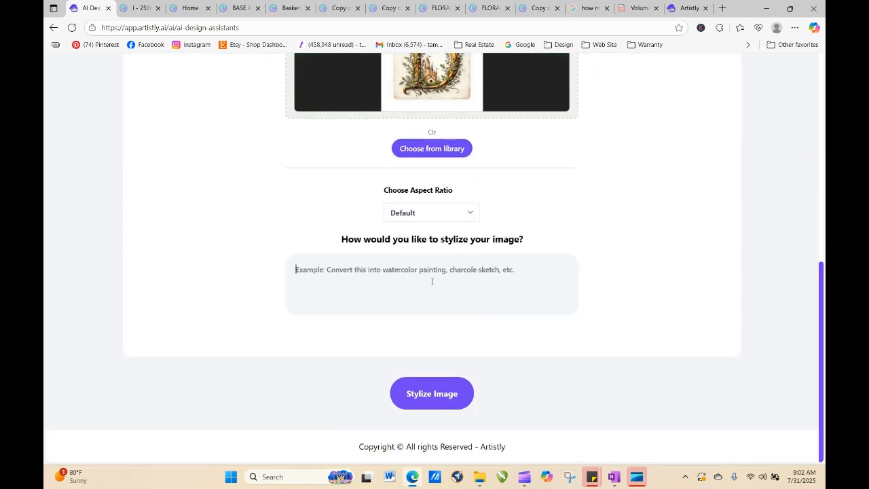
text(Keep the)
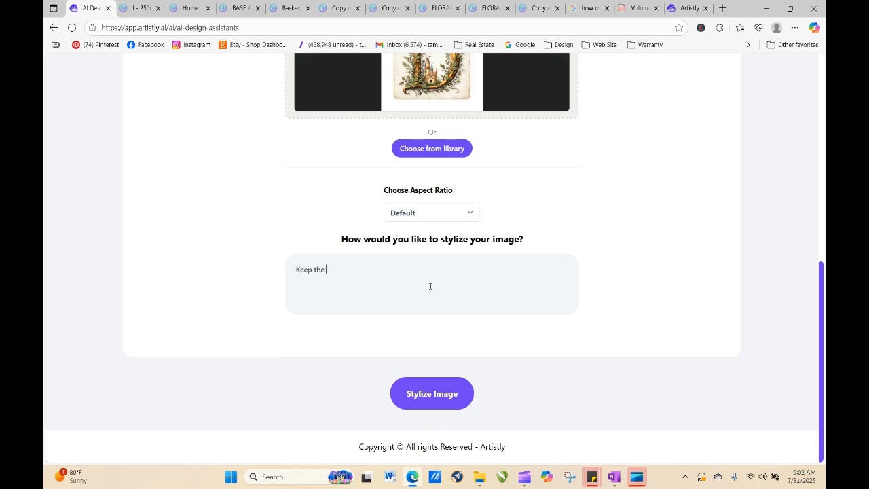
text( syle and elements of this image the same)
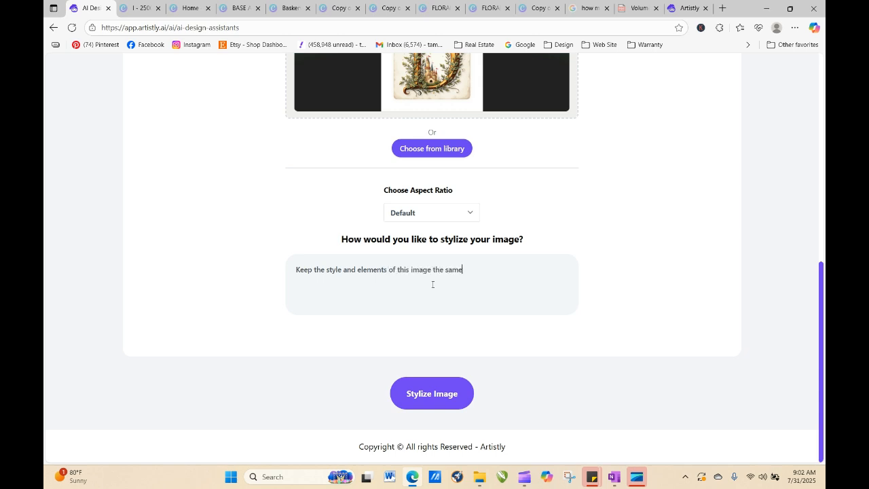
text( include)
text(ng the )
text(castle)
- Add "Style them in a way that accentuates the letter B instead of D" to the instruction and stylize the image
text(. Sy)
text(tyle them)
text( in a way that)
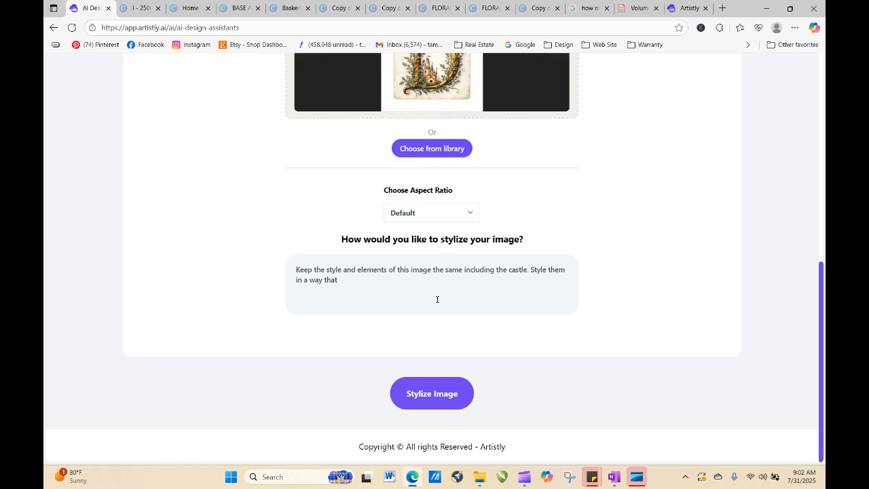
text(accentua)
key(BackSpace)
text(tead of D)
click(416, 393)
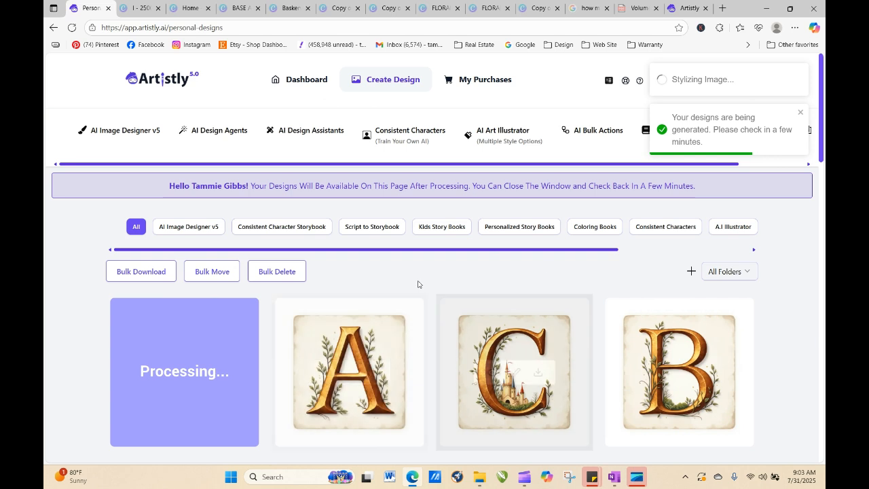
- Refresh Personal Designs and review the details of the new letter B design with the castle
click(72, 27)
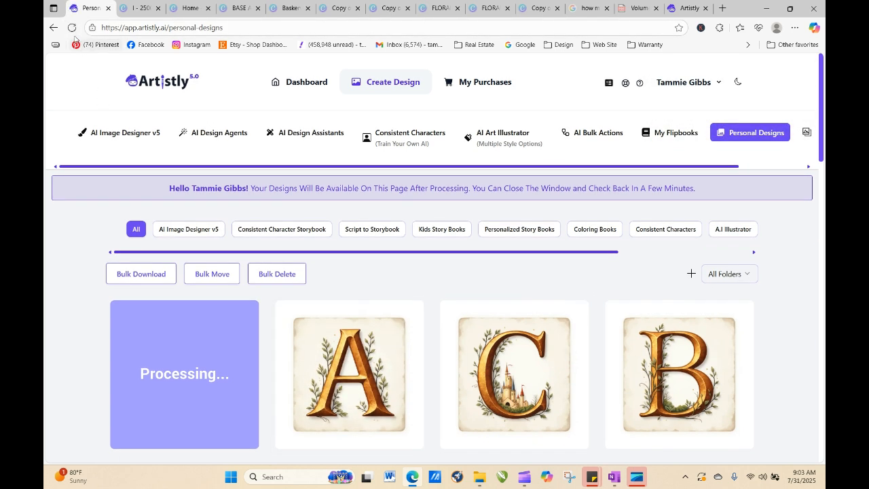
mouse_move(166, 359)
click(163, 375)
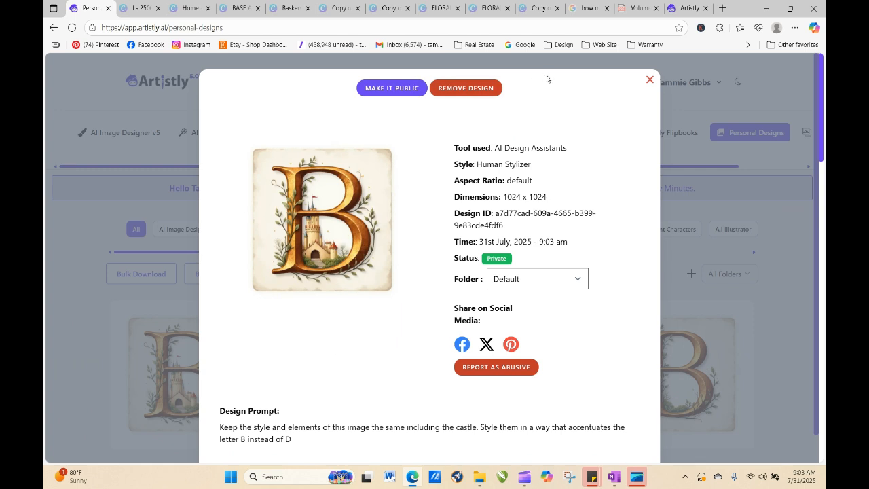
click(650, 80)
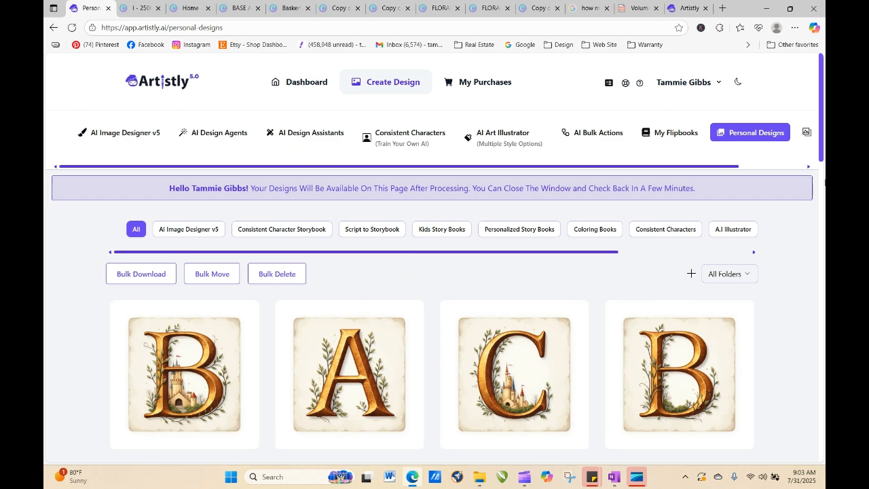
drag(821, 131, 824, 179)
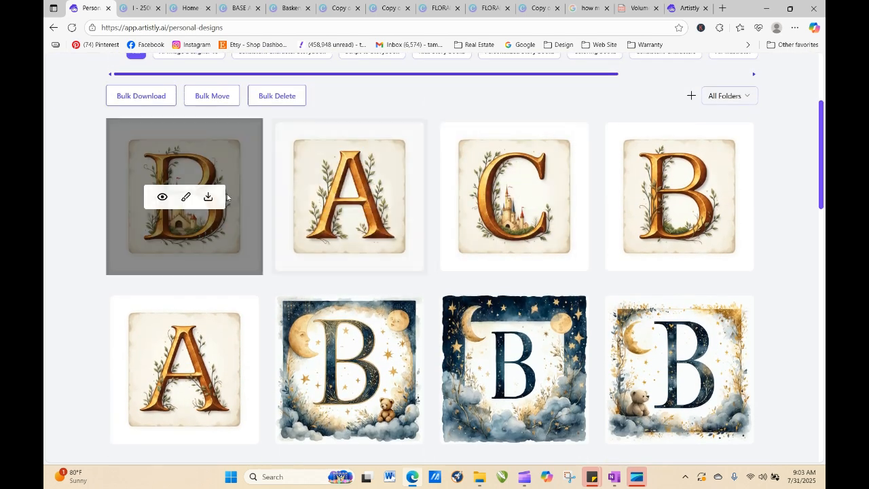
click(162, 198)
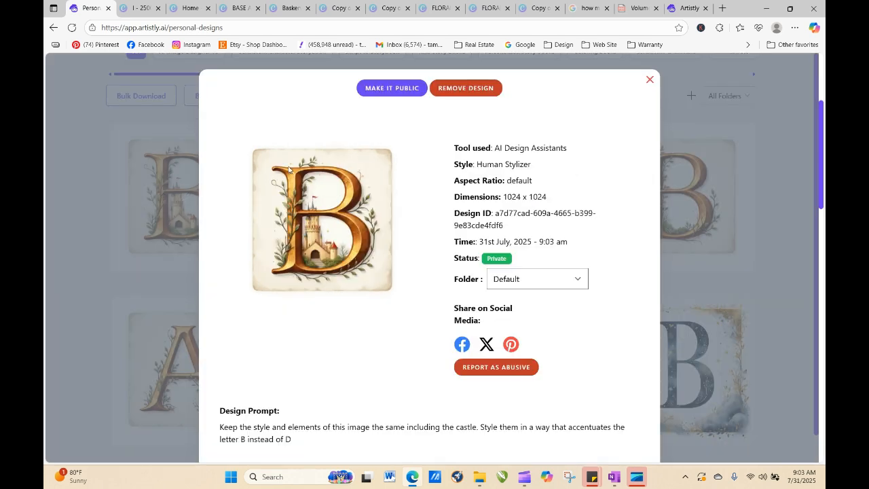
click(649, 80)
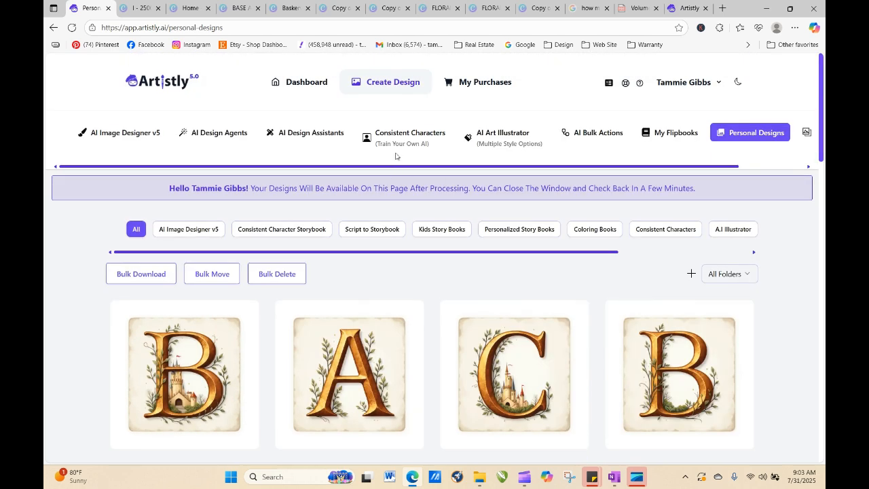
- Reopen the Human Stylizer and upload My Project (47).png from Downloads as the source for a plain letter
mouse_move(351, 332)
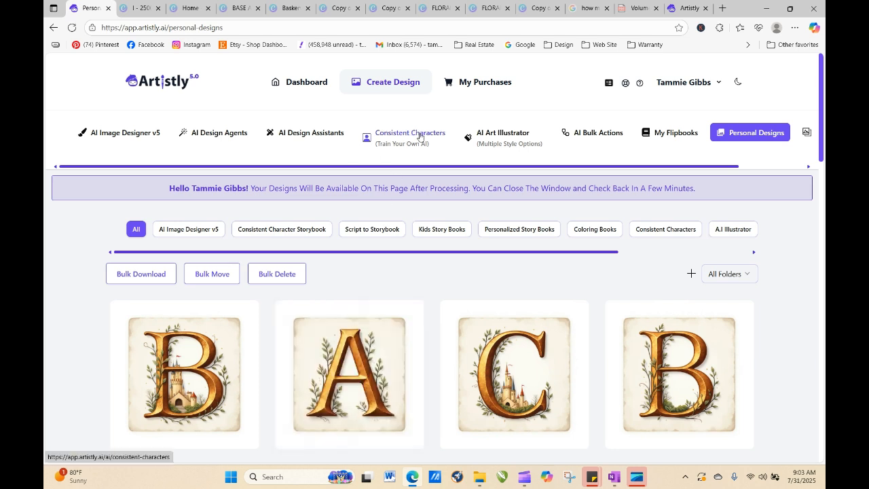
click(319, 139)
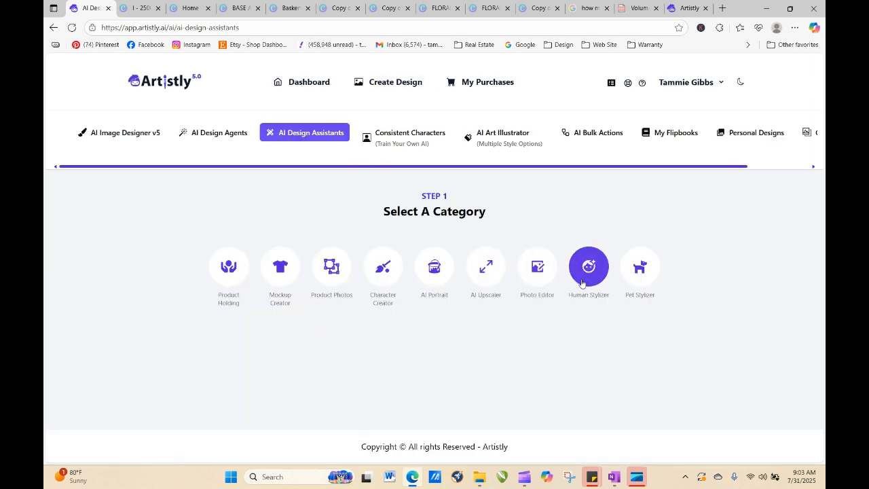
click(588, 271)
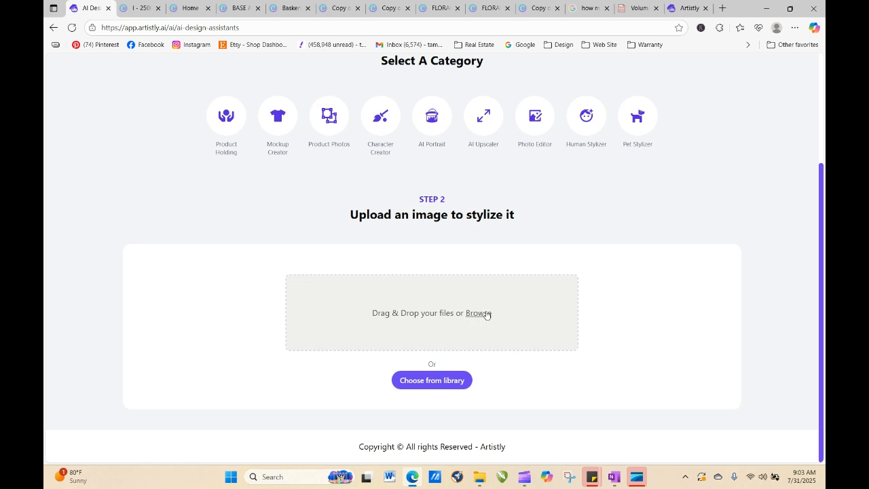
click(477, 313)
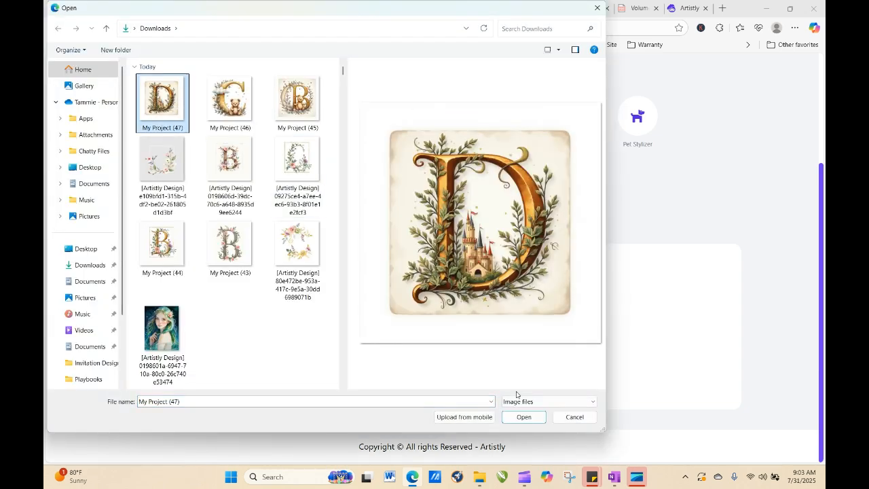
click(523, 416)
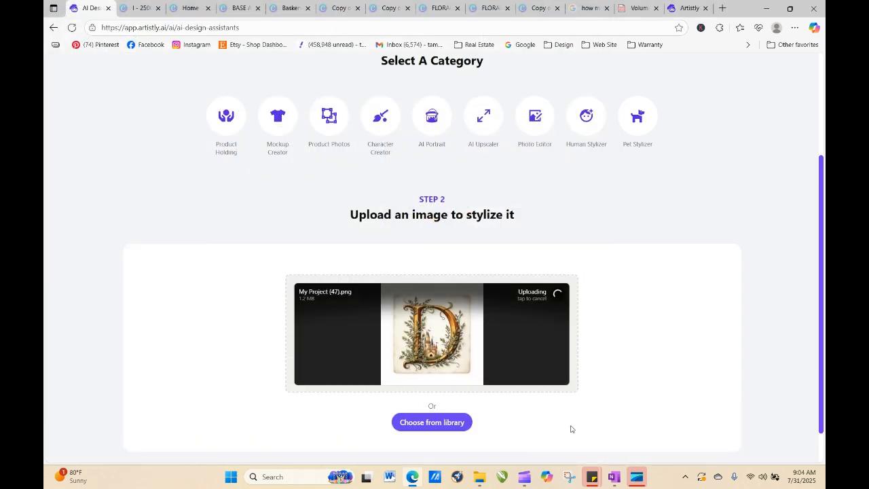
- Stylize the image with the instruction "remove the vines, castle and floral elements and leave the D"
drag(821, 221, 824, 388)
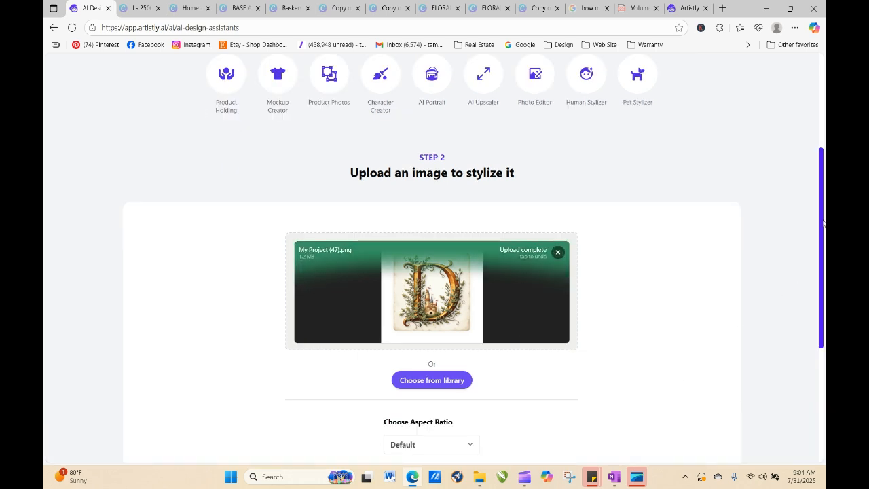
drag(821, 219, 822, 332)
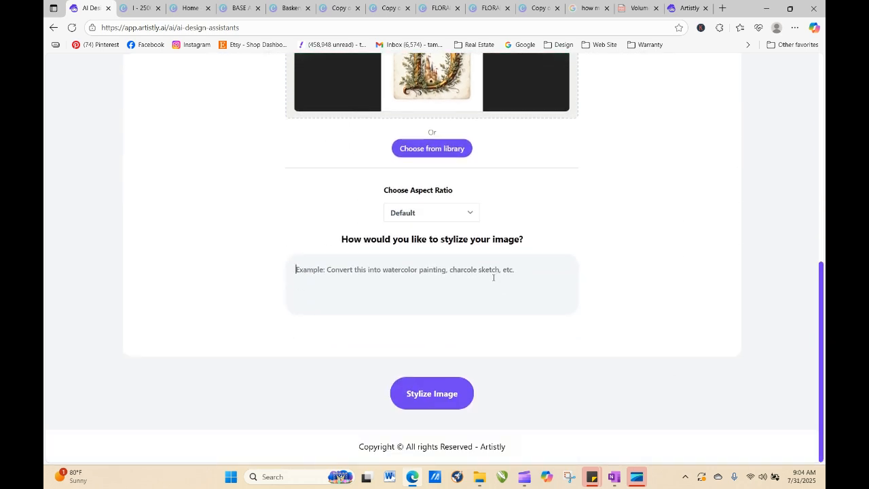
text(remove the vines, castle and floral elements and leave the letter)
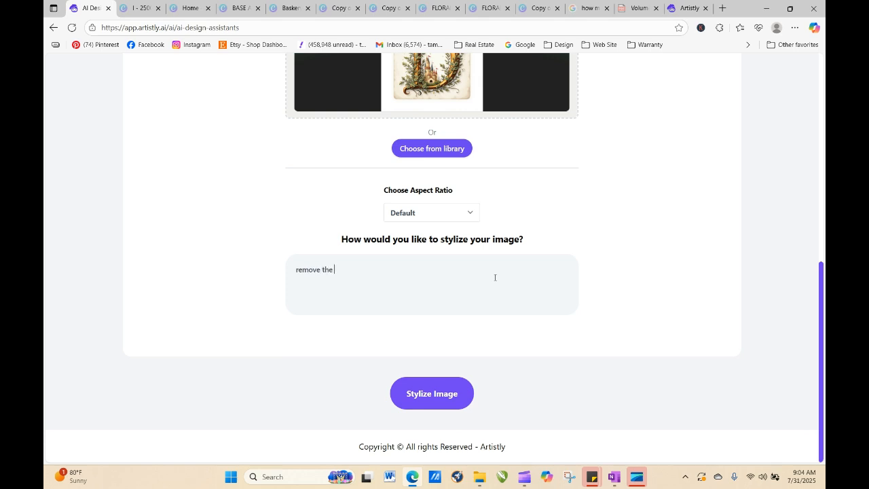
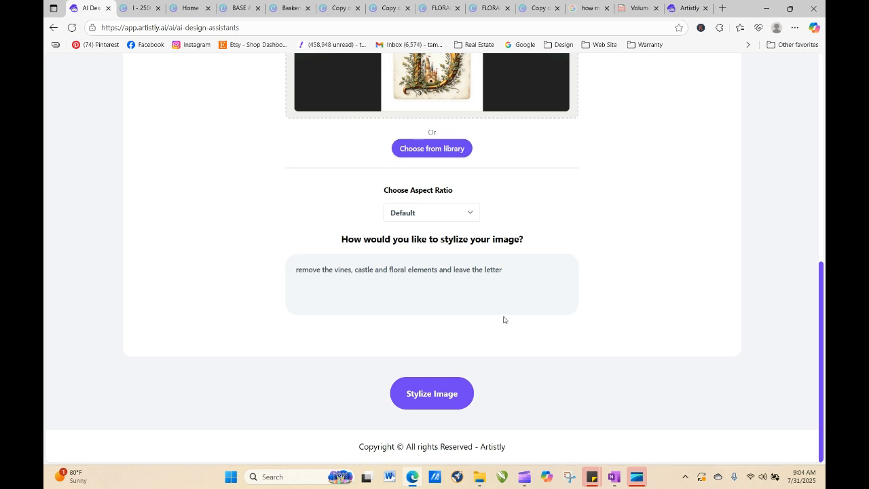
drag(511, 274, 489, 270)
text(D)
click(442, 394)
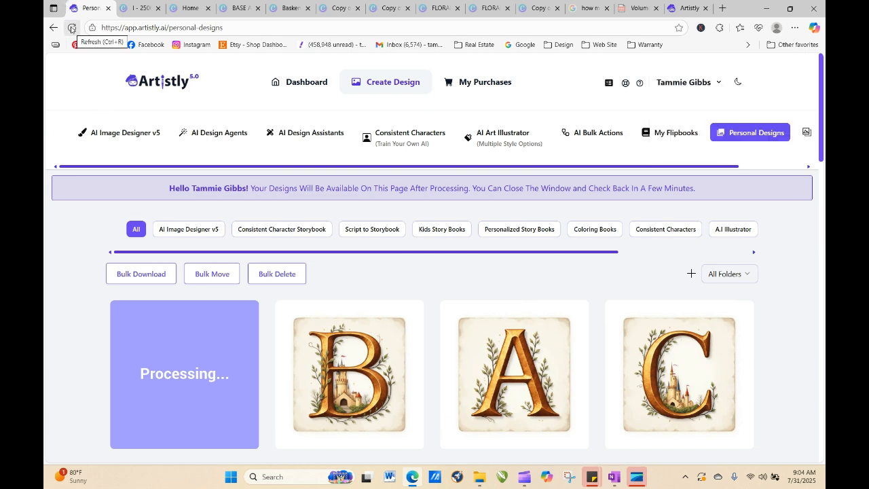
- Refresh Personal Designs until the plain letter D design is ready and review its details
click(72, 29)
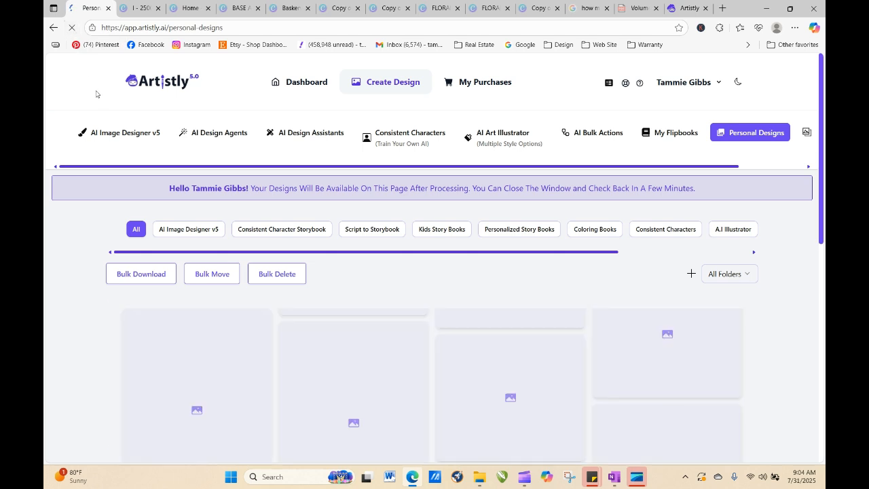
click(71, 28)
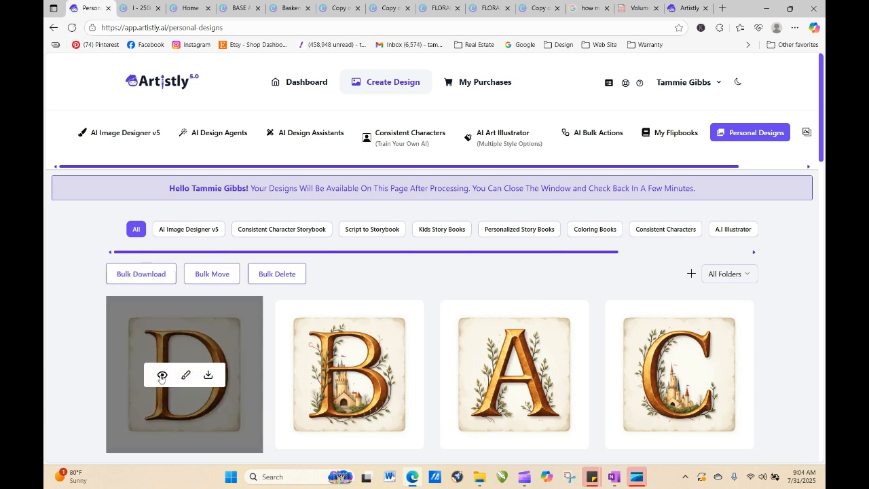
click(161, 375)
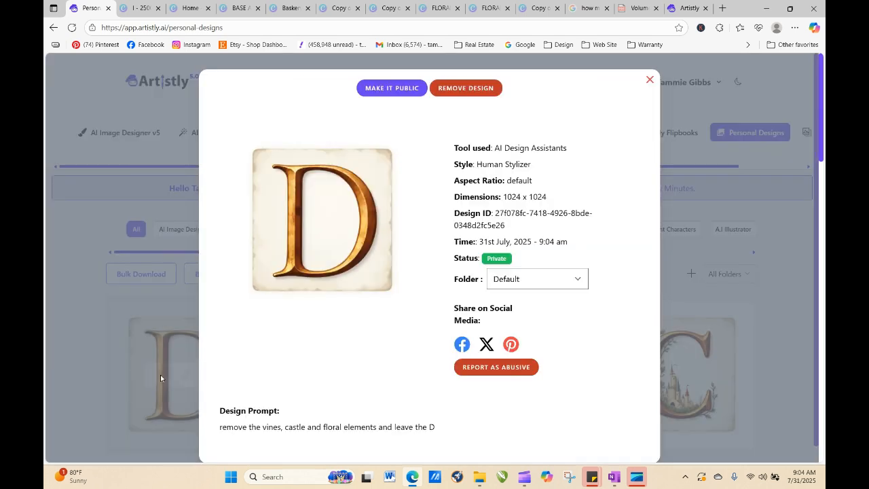
click(650, 81)
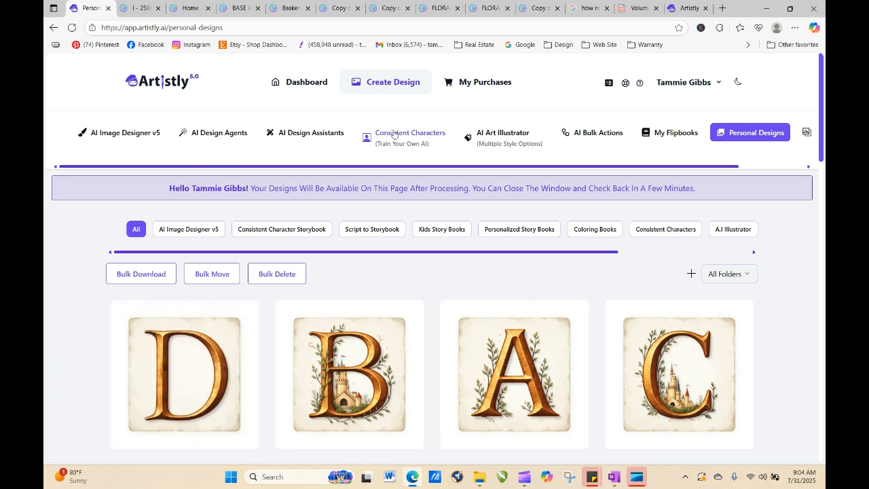
- Reopen the Human Stylizer and choose the plain letter D design from the media library as its source image
click(329, 133)
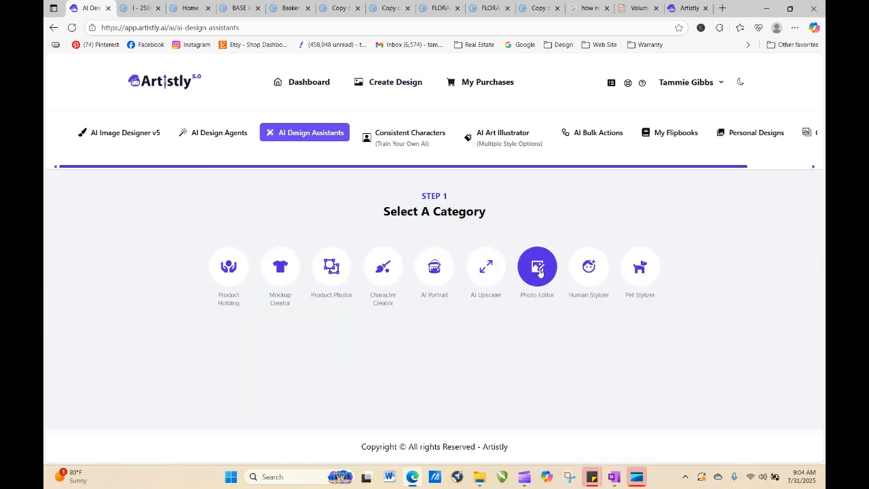
click(588, 266)
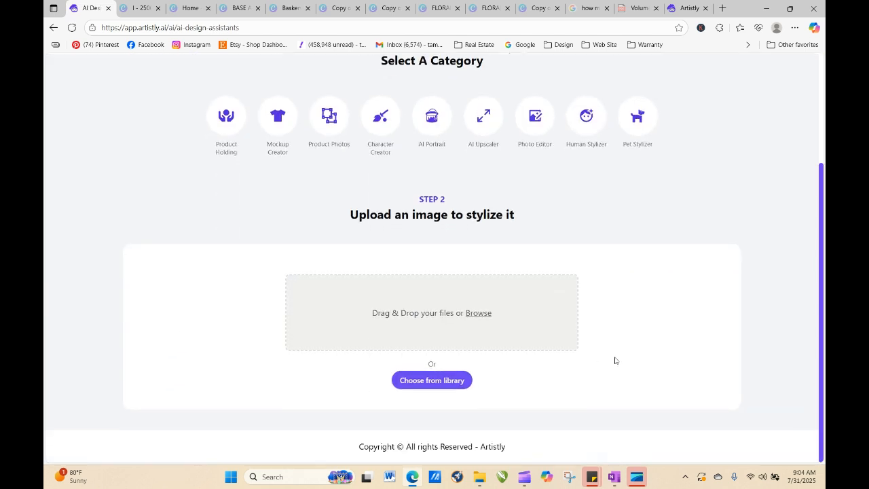
click(451, 380)
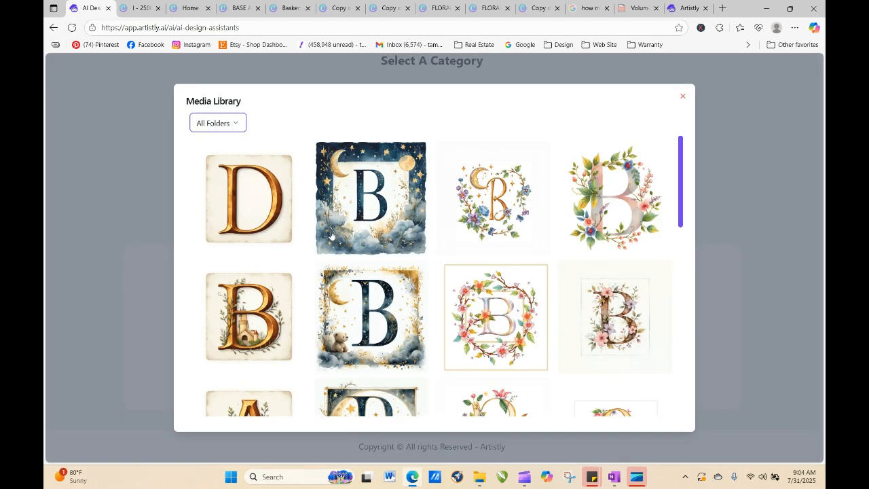
click(266, 219)
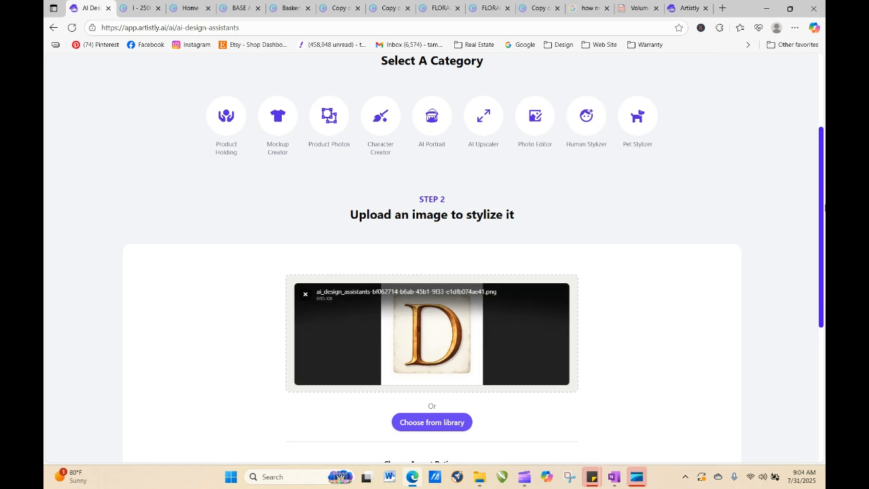
- Stylize the plain letter D with the instruction "Change to an A" and refresh Personal Designs until the design is ready
scroll(822, 195, down, 3)
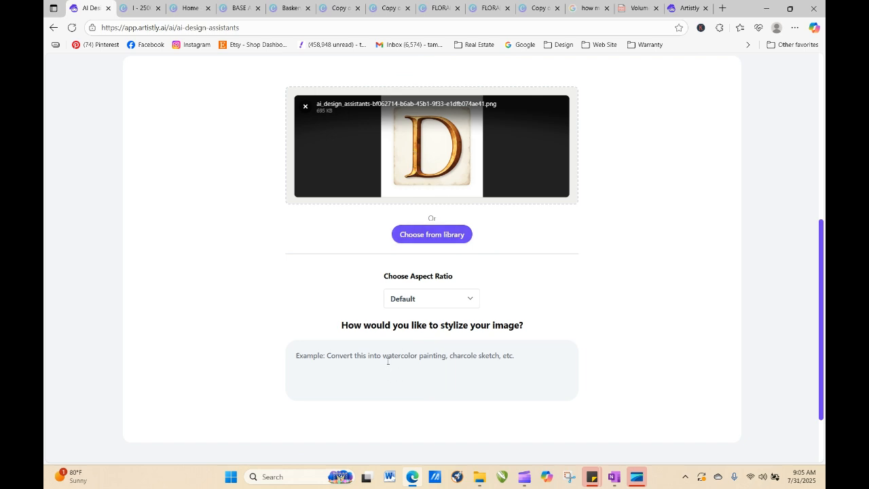
text(CH)
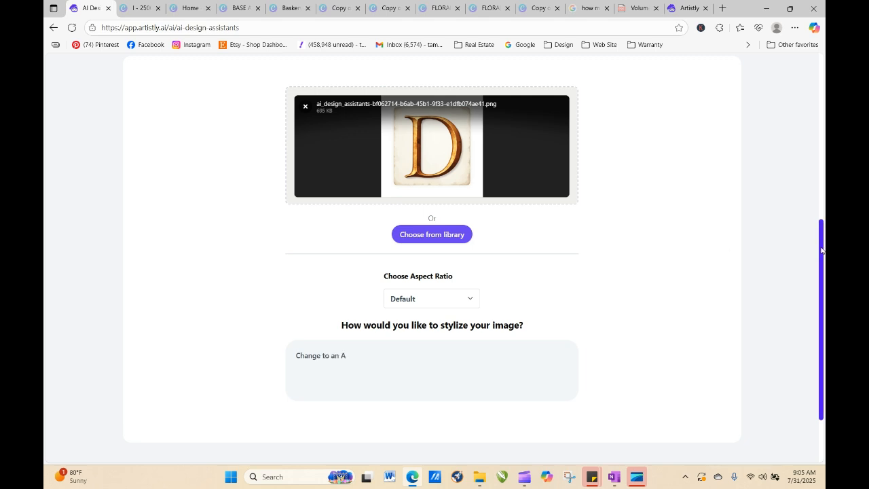
drag(821, 250, 824, 332)
click(451, 395)
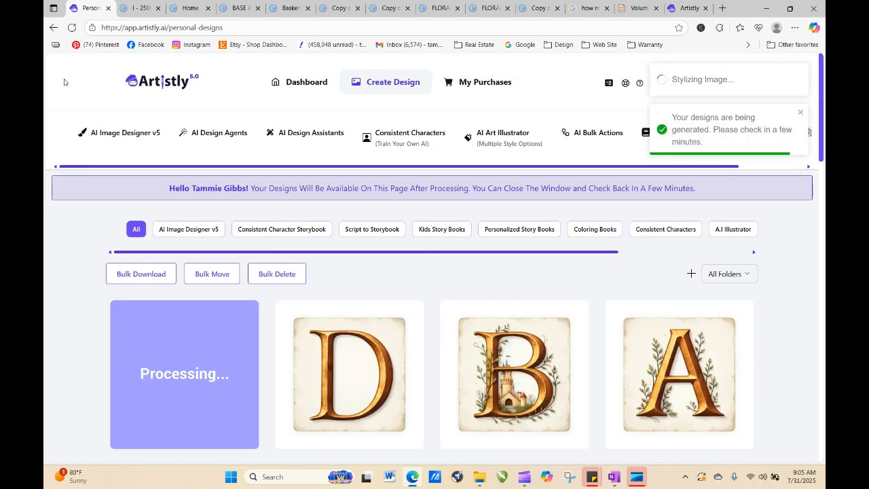
click(71, 28)
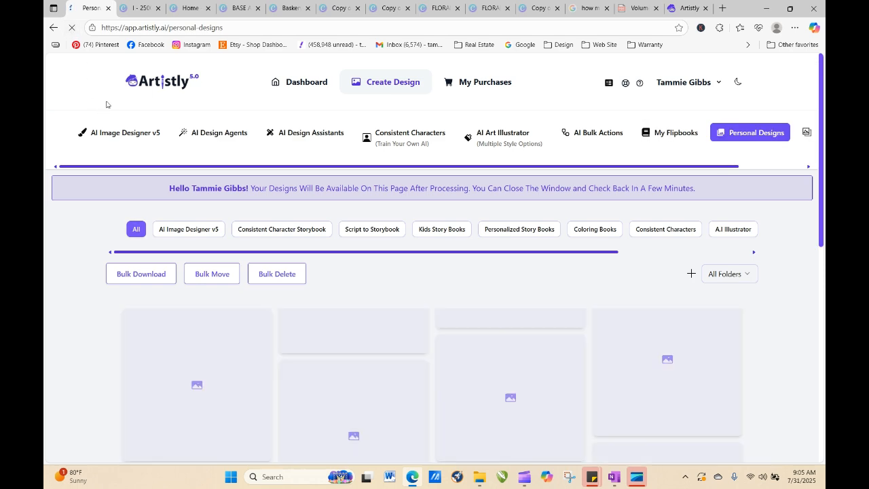
click(71, 27)
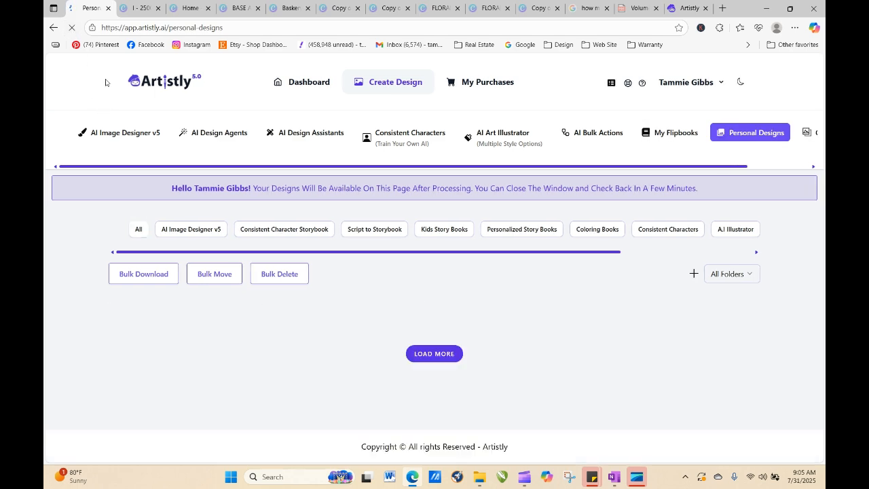
mouse_move(136, 368)
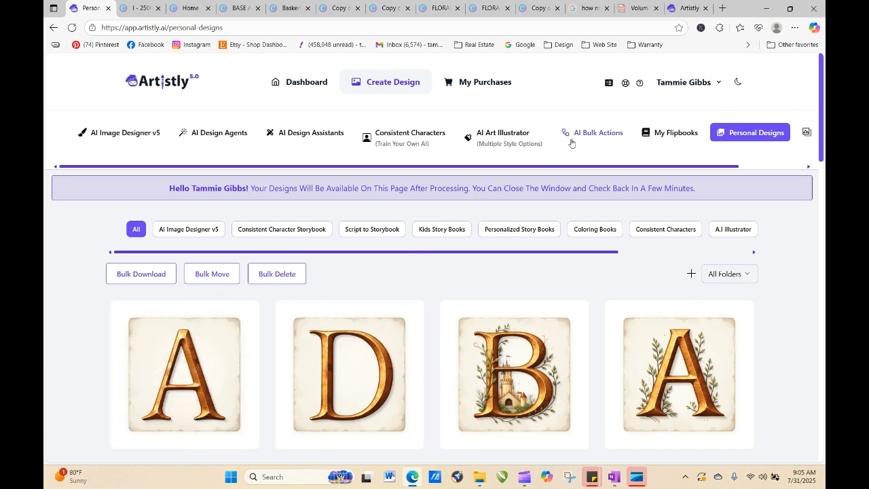
- Reopen the Human Stylizer and choose the plain letter A design from the media library as its source image
click(319, 135)
click(588, 267)
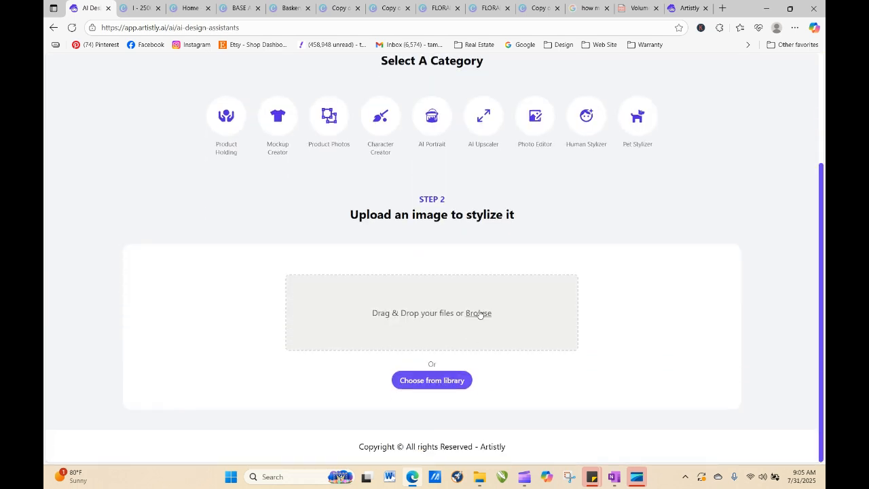
click(479, 312)
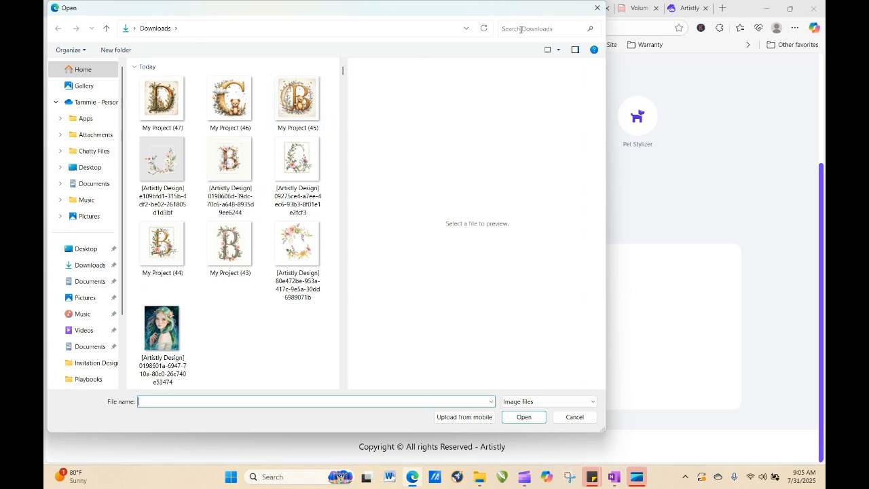
click(597, 7)
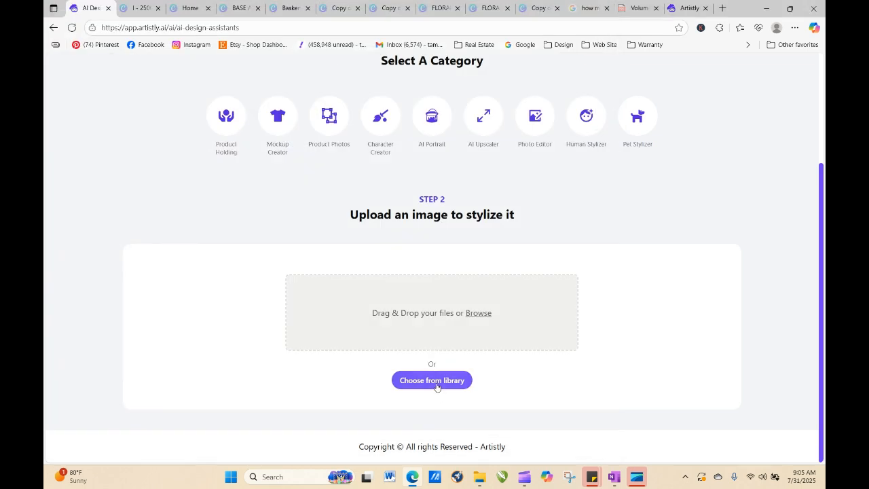
click(432, 380)
click(223, 163)
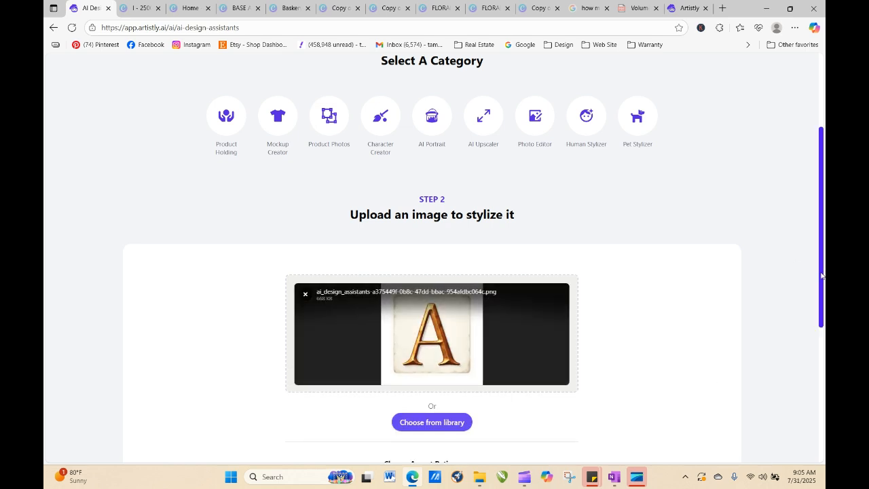
- Stylize the plain letter A with the instruction "change to a C" and refresh Personal Designs until the design is ready
scroll(801, 325, down, 3)
text(change to a C)
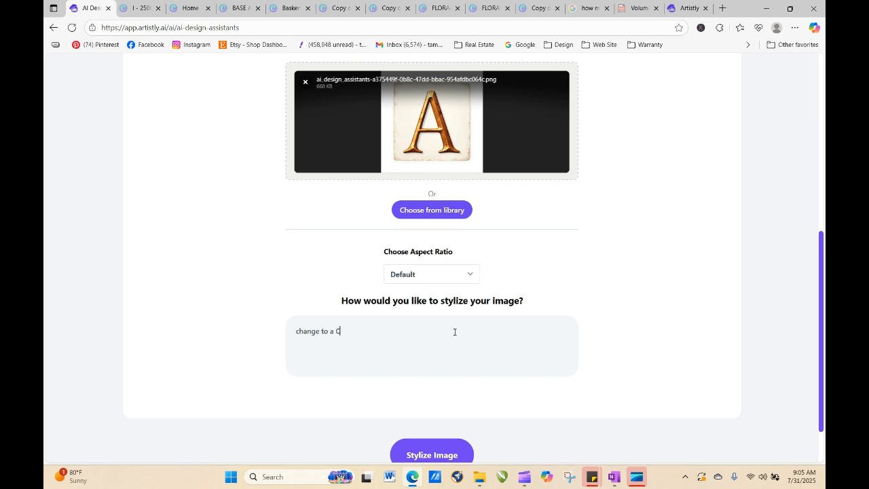
click(453, 453)
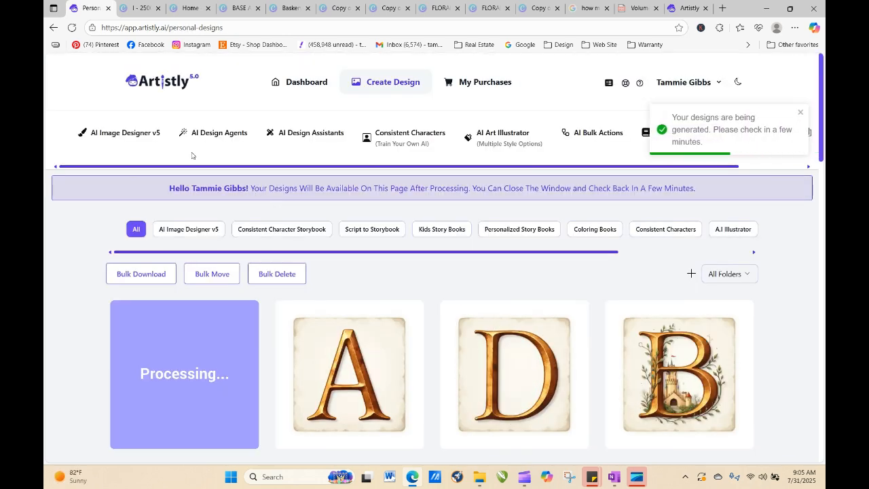
click(72, 27)
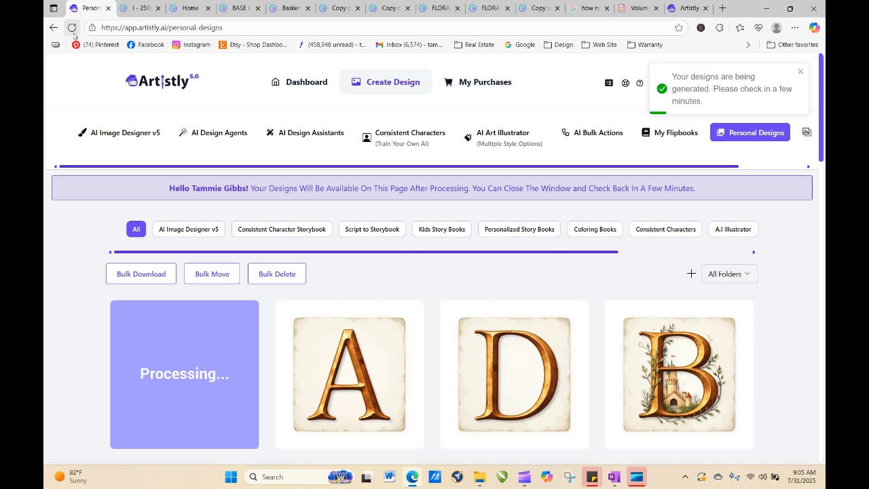
click(71, 27)
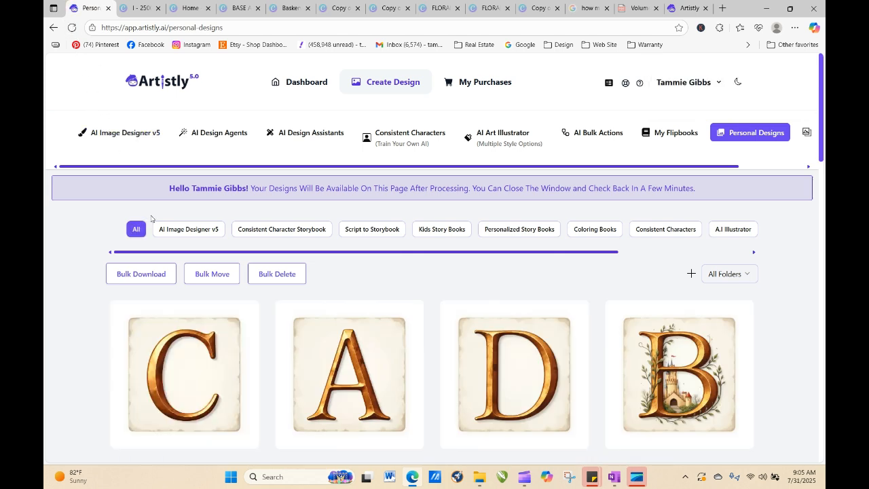
- Review the details of the plain letter C design in Personal Designs
mouse_move(216, 418)
click(163, 376)
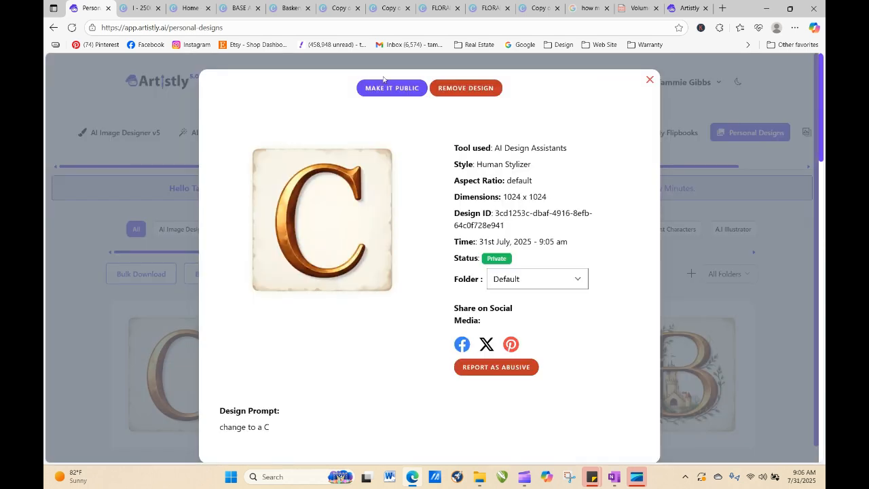
click(650, 80)
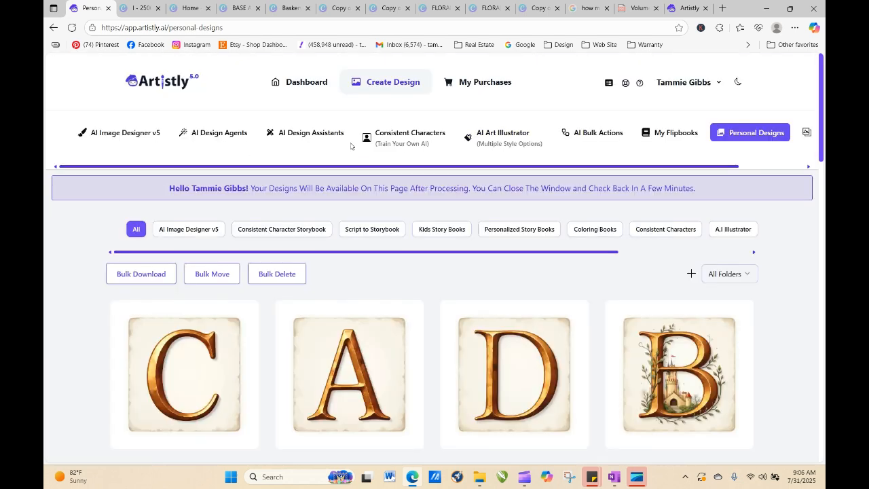
- Reopen the Human Stylizer and choose the plain letter C design from the media library as its source image
click(309, 132)
click(582, 269)
scroll(485, 325, down, 3)
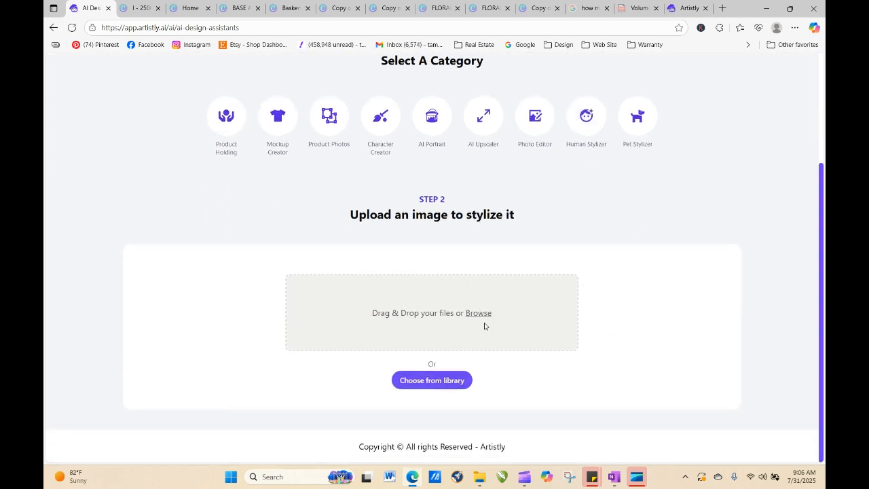
click(466, 380)
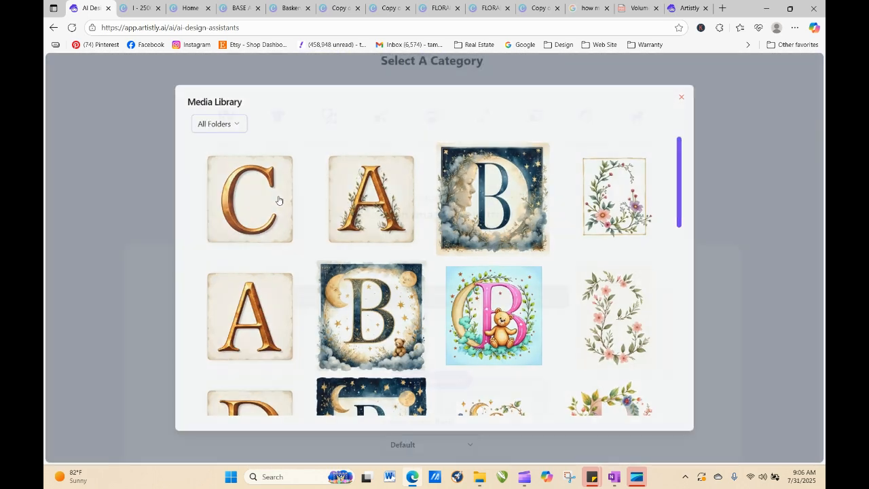
click(278, 200)
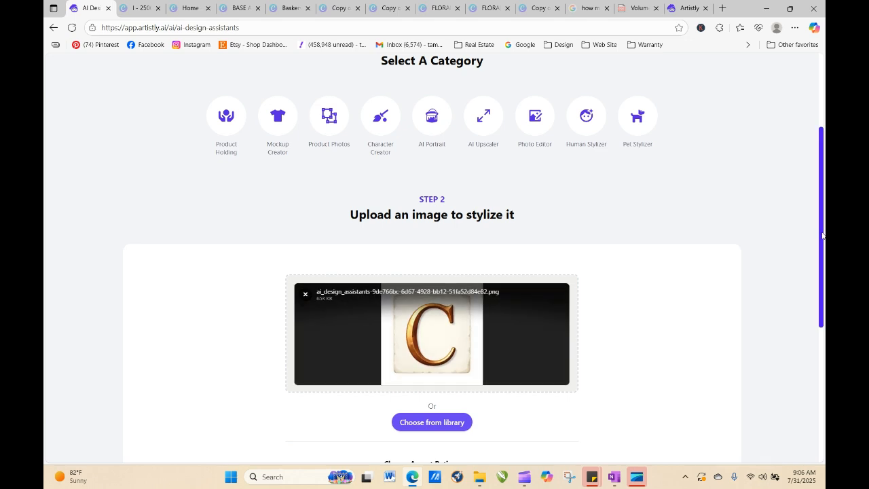
- Stylize the plain letter C with an instruction to change it to a B
scroll(821, 235, down, 3)
text(c)
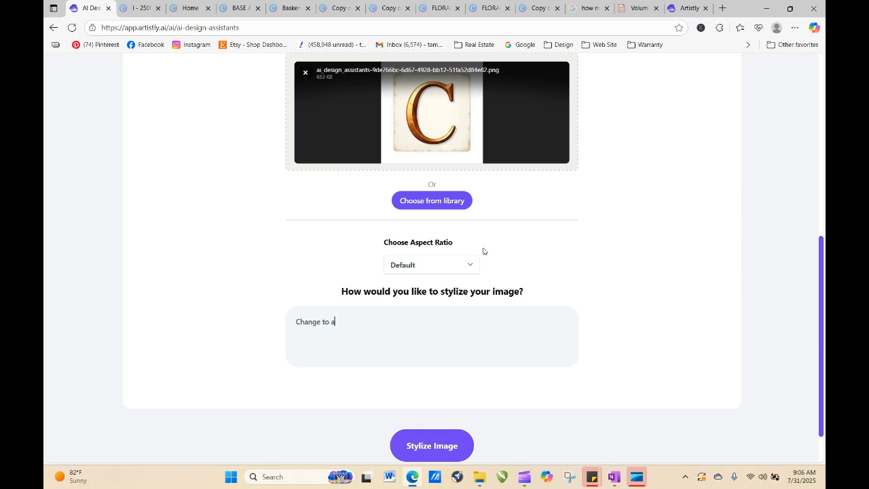
click(437, 452)
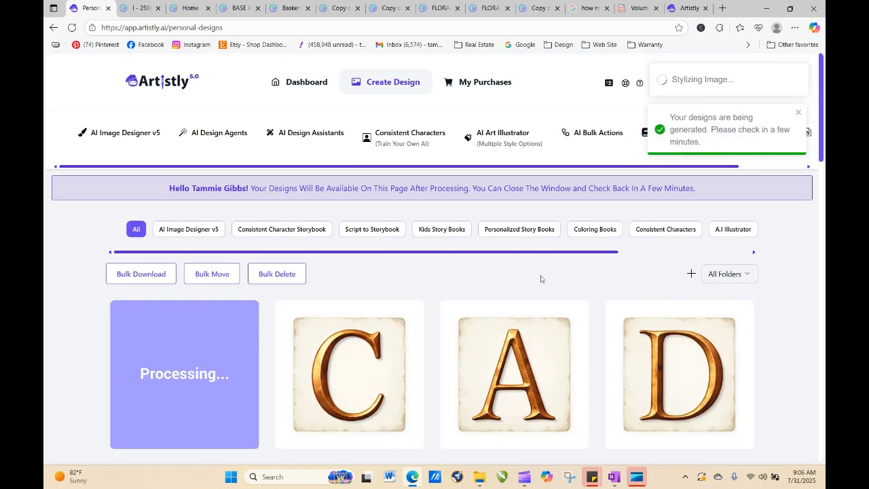
- Refresh Personal Designs until the plain letter B design is ready and download it
click(72, 27)
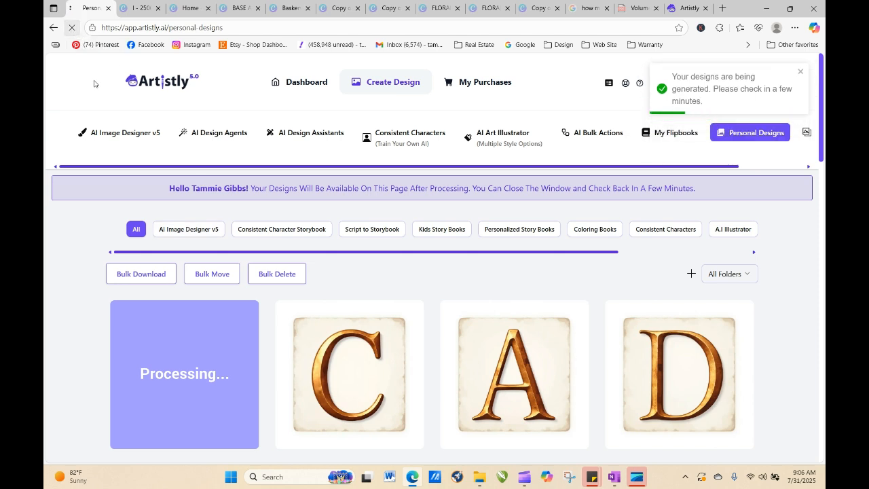
click(72, 28)
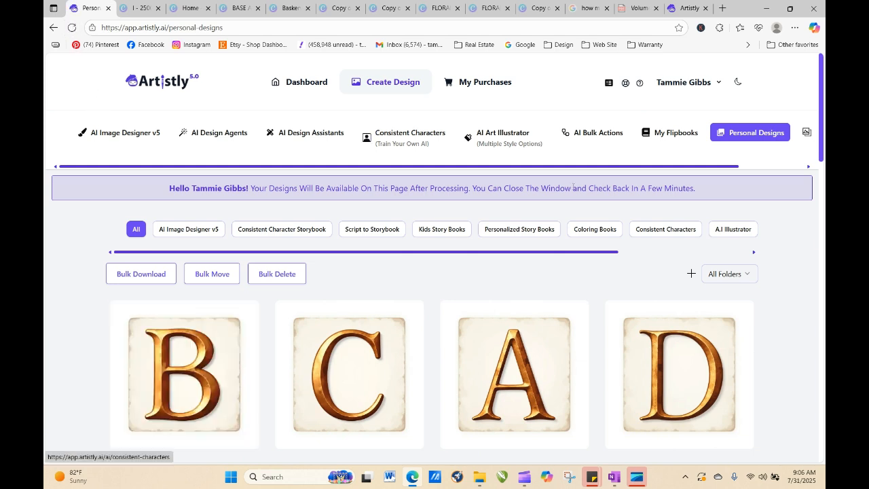
mouse_move(143, 404)
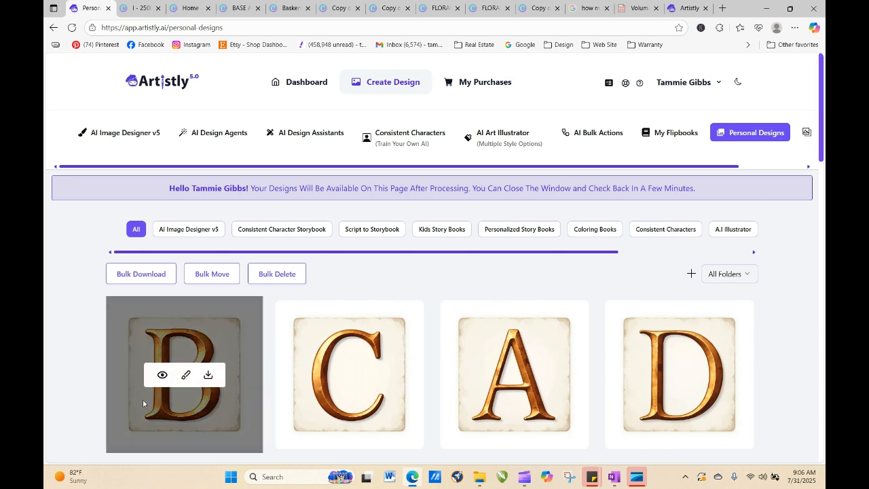
click(207, 374)
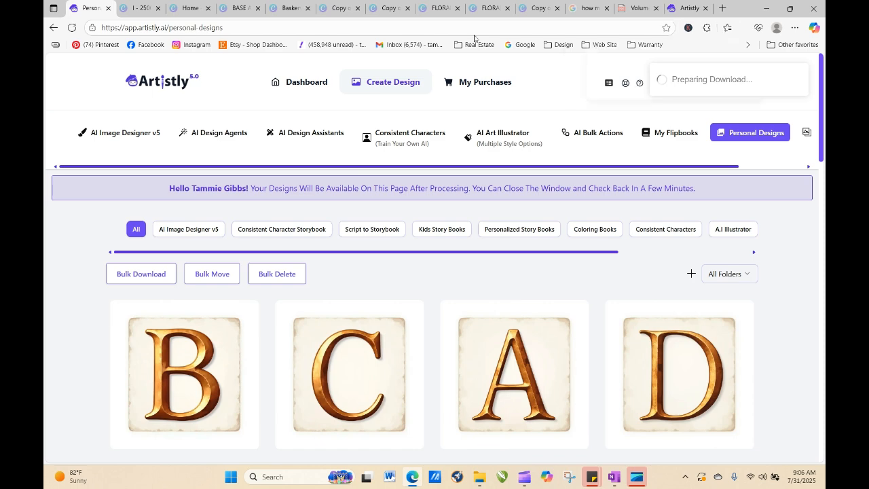
- Switch to the Canva home page and create a blank custom-size design of 2500 × 2500 px
click(292, 8)
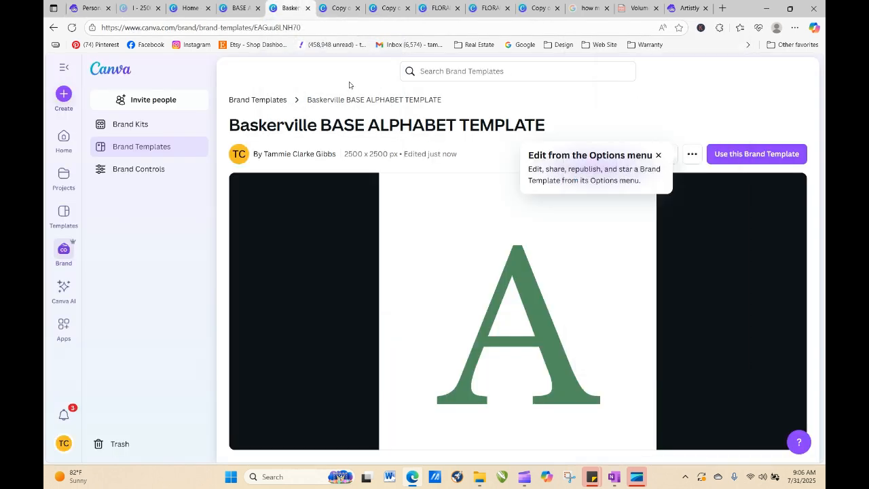
click(191, 7)
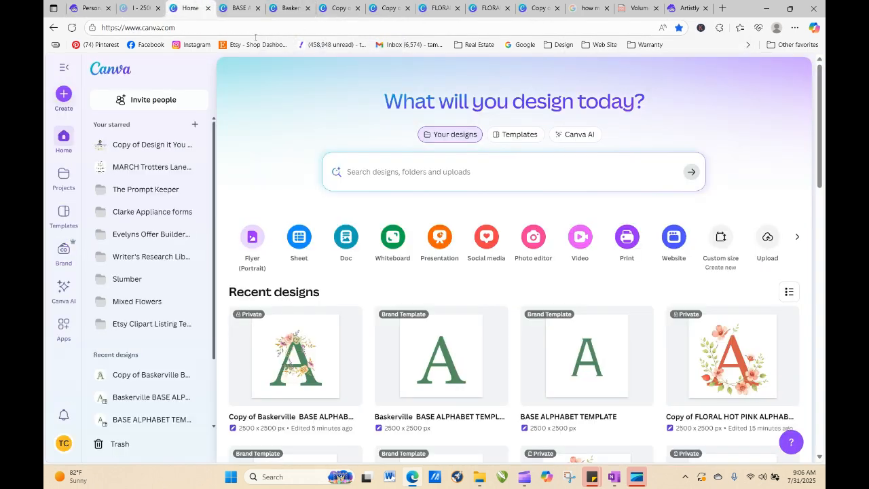
click(714, 244)
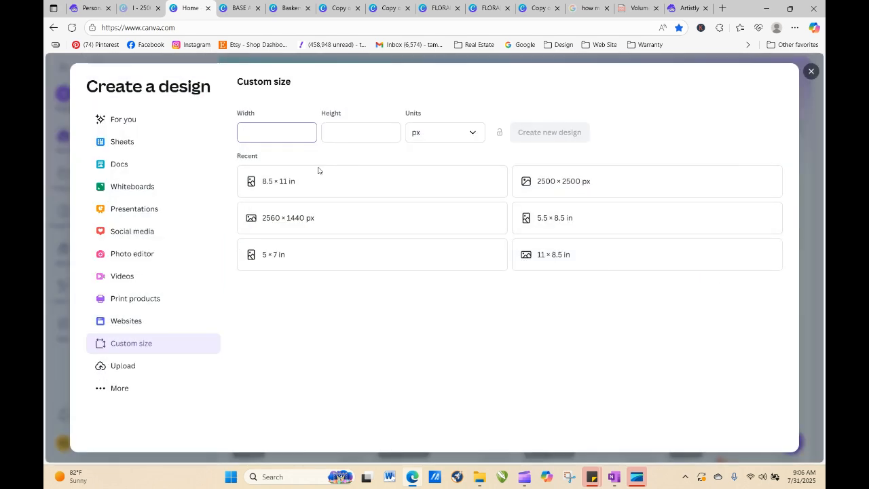
click(554, 171)
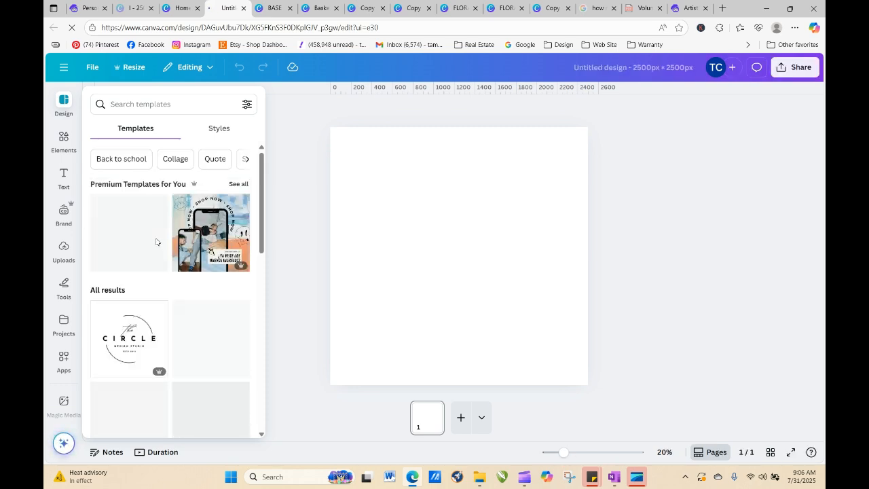
- Upload the downloaded plain letter B image from Downloads and place it on the blank page, slightly enlarged
click(64, 252)
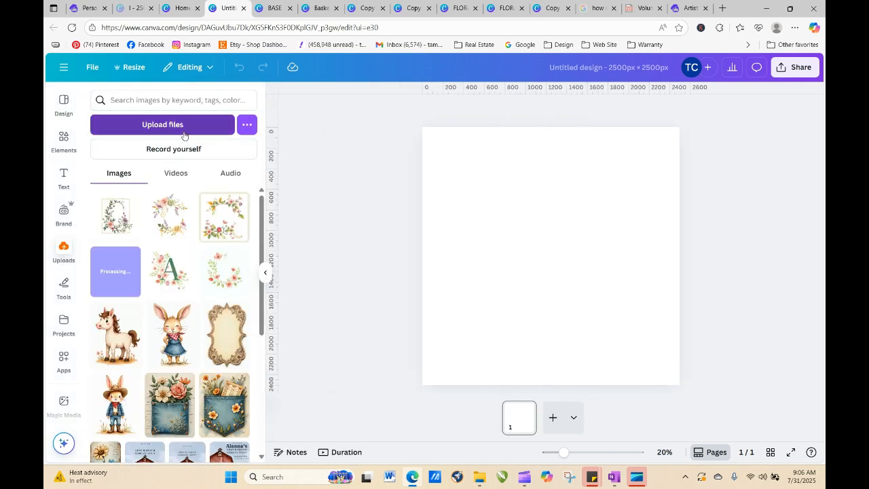
click(184, 133)
click(162, 102)
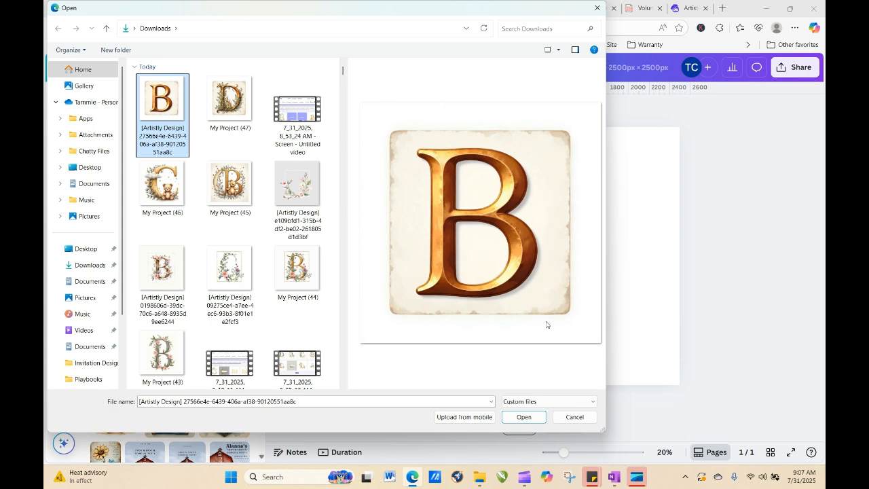
click(523, 416)
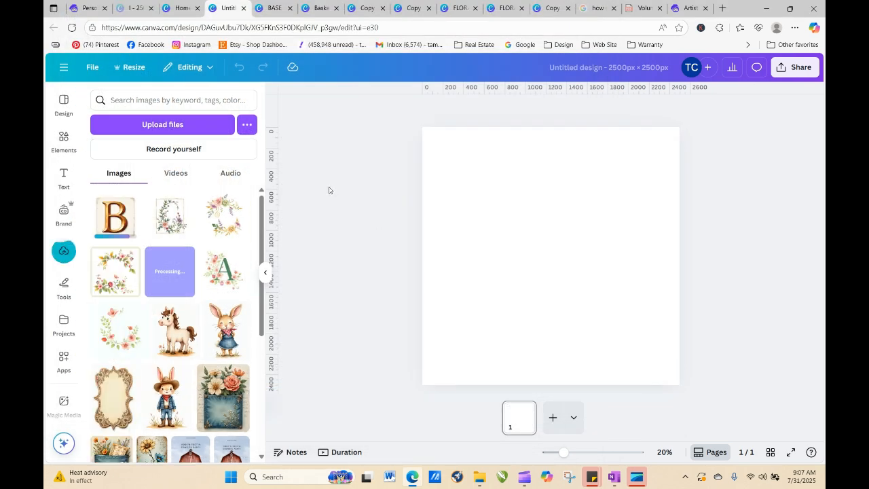
click(111, 227)
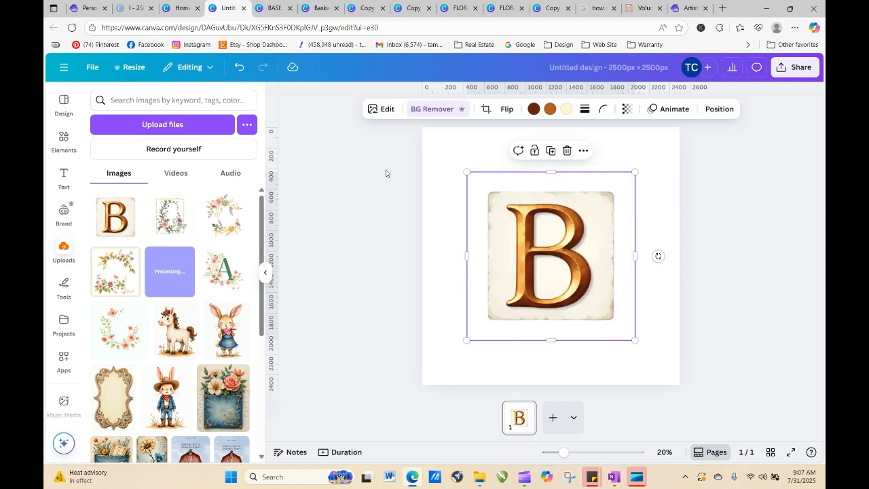
mouse_move(466, 173)
mouse_down()
mouse_move(437, 138)
mouse_move(464, 171)
mouse_up()
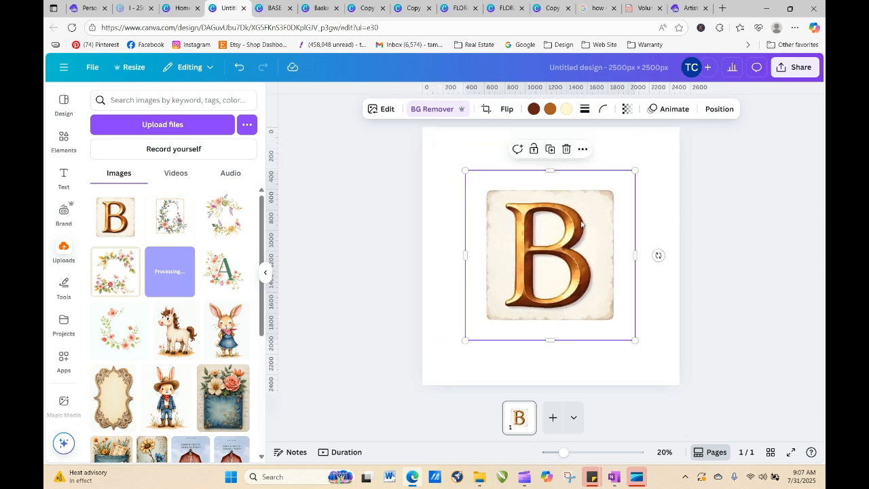
- Switch to Artistly and load the plain letter B from the library into the Human Stylizer
click(86, 11)
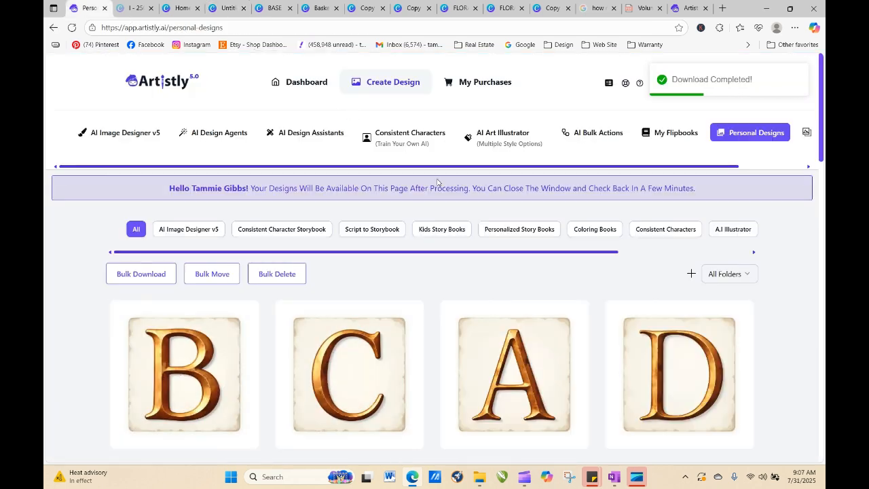
click(334, 134)
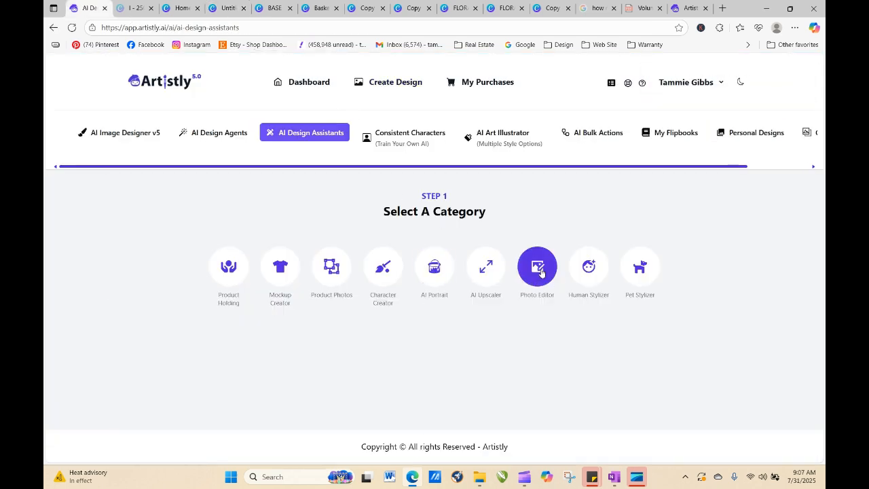
click(537, 268)
click(586, 116)
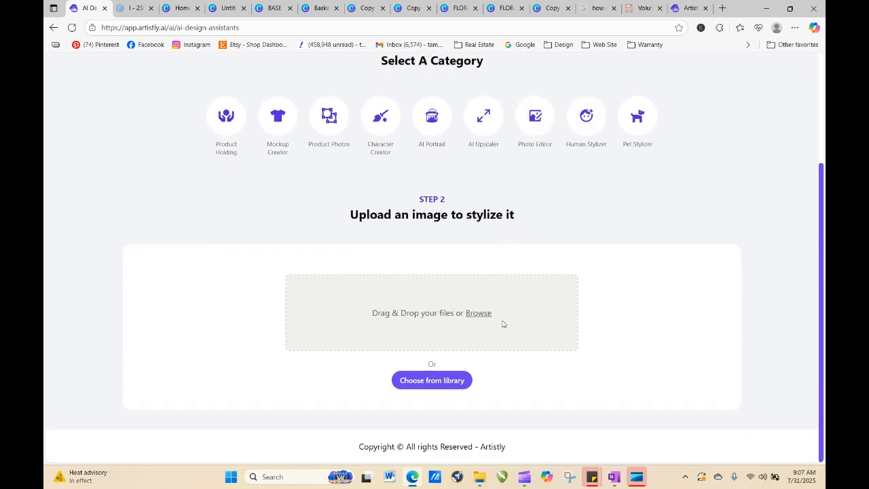
click(446, 382)
click(265, 210)
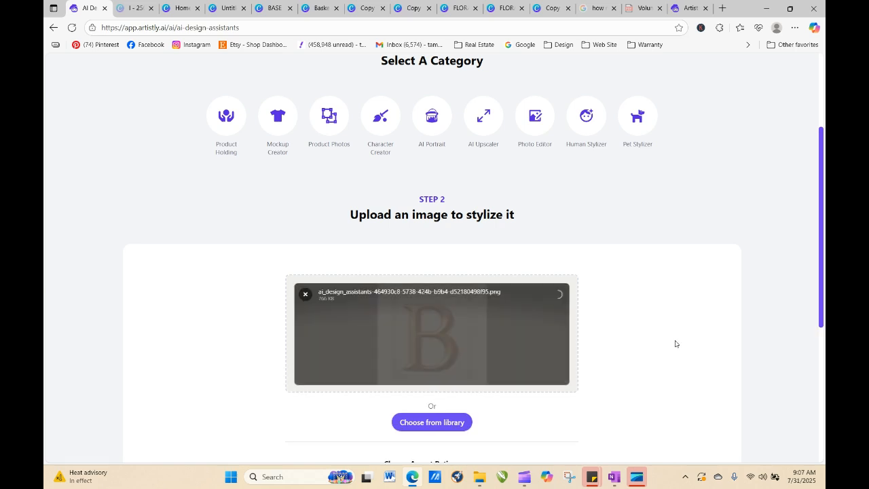
- Stylize the letter B with the instruction "Remove the entire background and the letter should be against a white background"
scroll(759, 361, down, 4)
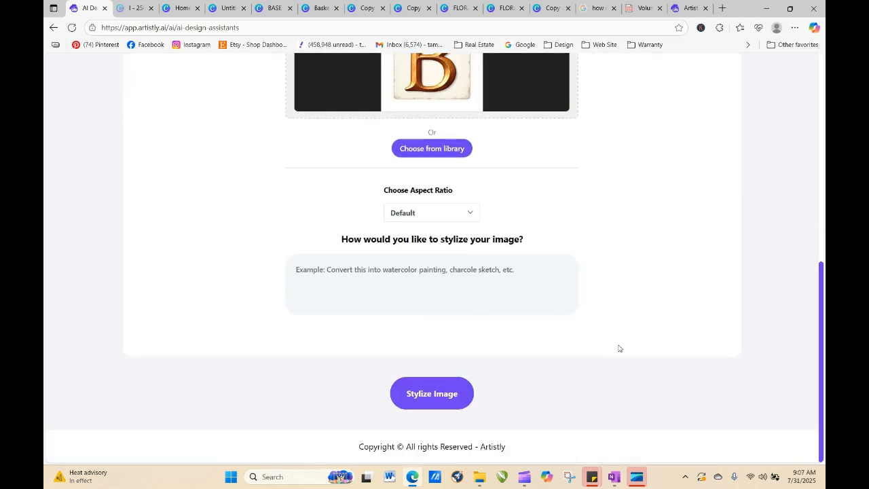
click(455, 260)
text(Remove the)
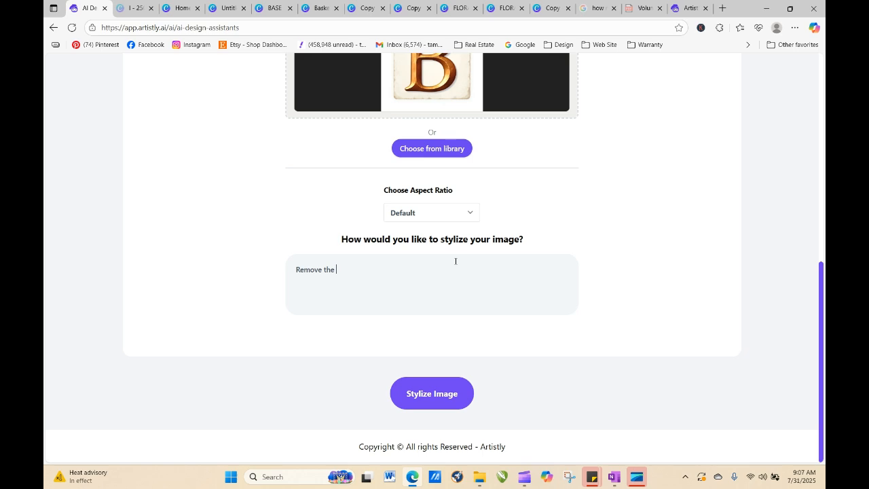
text(entire background and the letter should be against a white b)
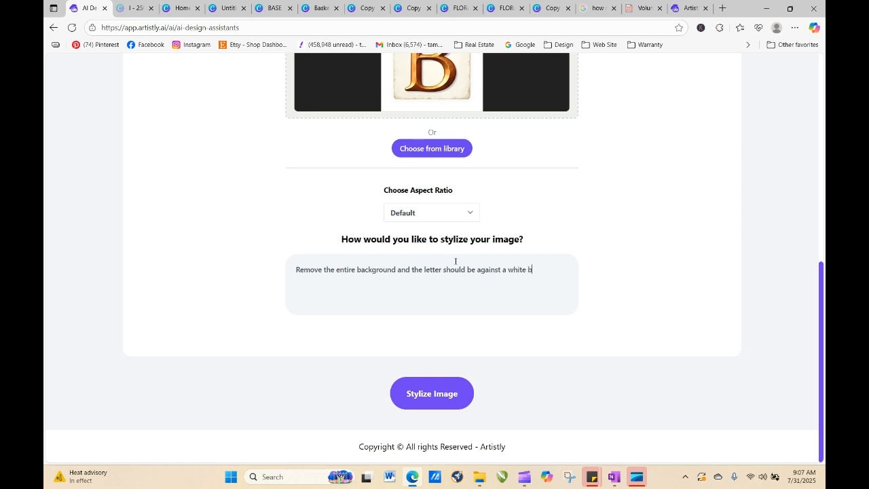
text(ackground)
click(422, 397)
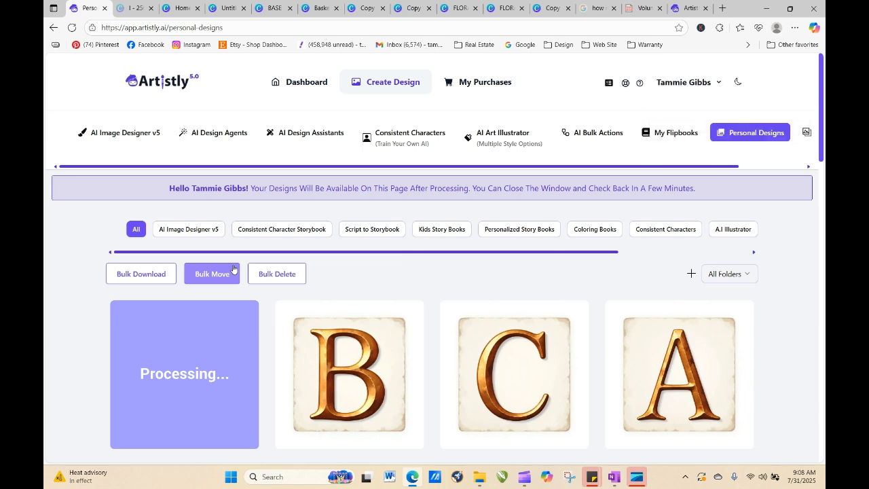
- Refresh Personal Designs and download the letter B on the white background
click(72, 27)
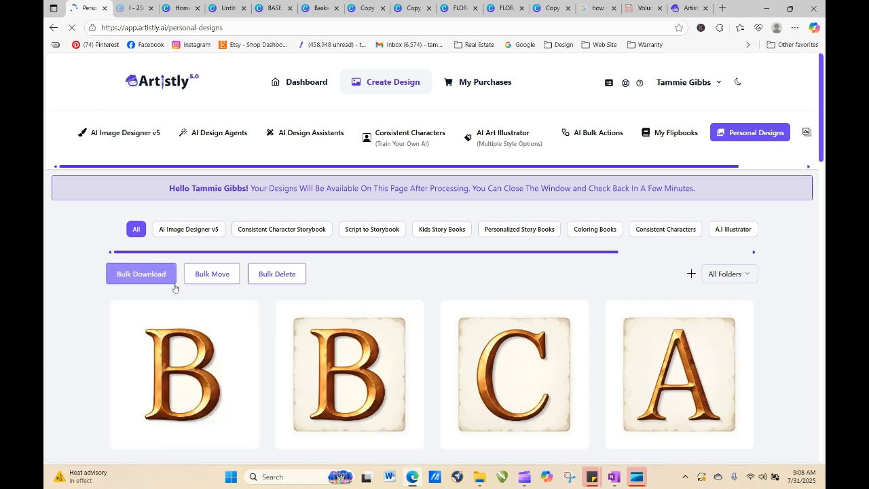
click(208, 375)
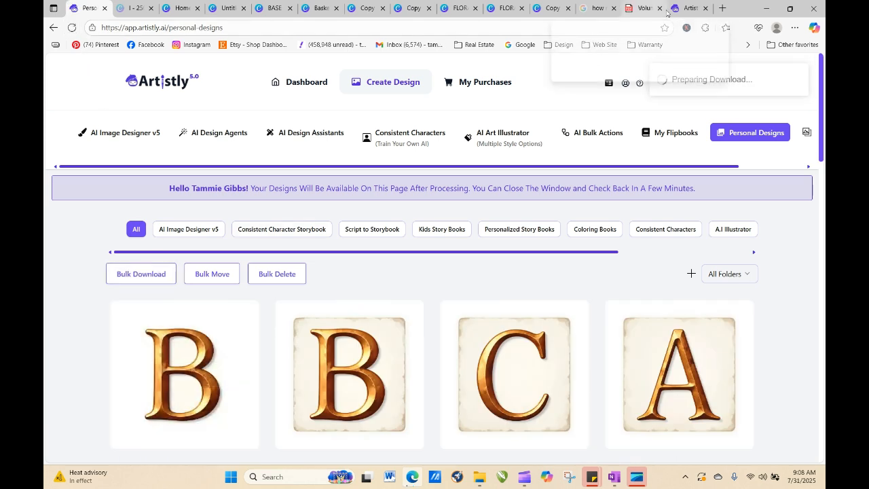
click(549, 8)
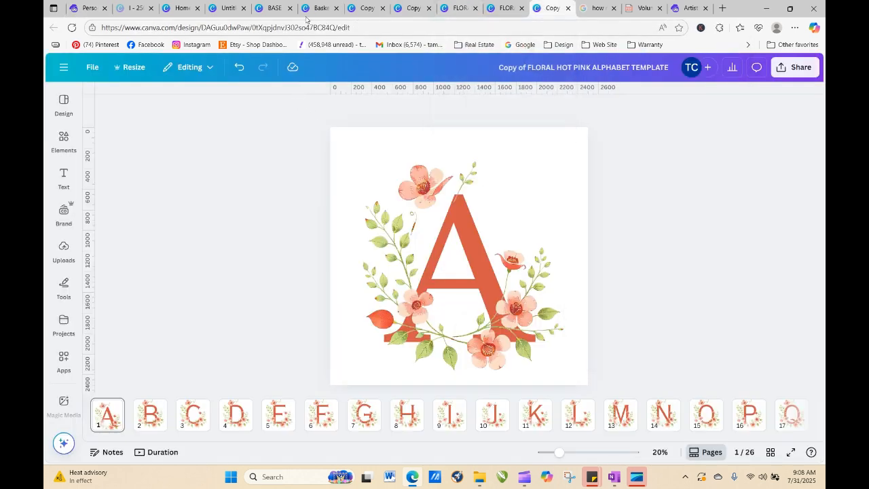
- In the untitled 2500 × 2500 px Canva design, upload the white-background letter B and replace the placed B image with it
click(231, 9)
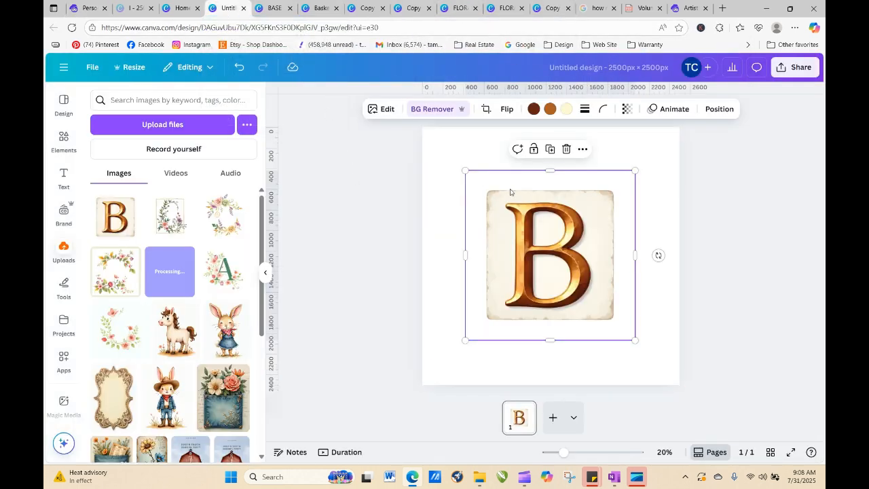
click(198, 122)
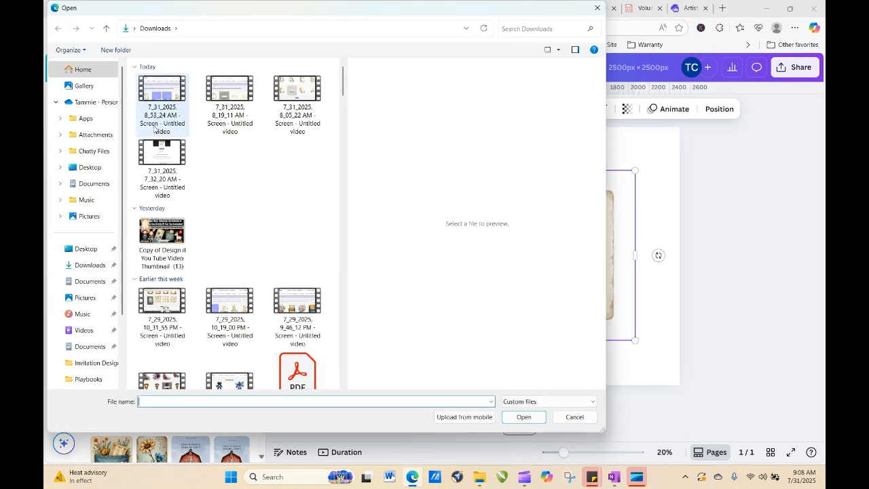
click(156, 118)
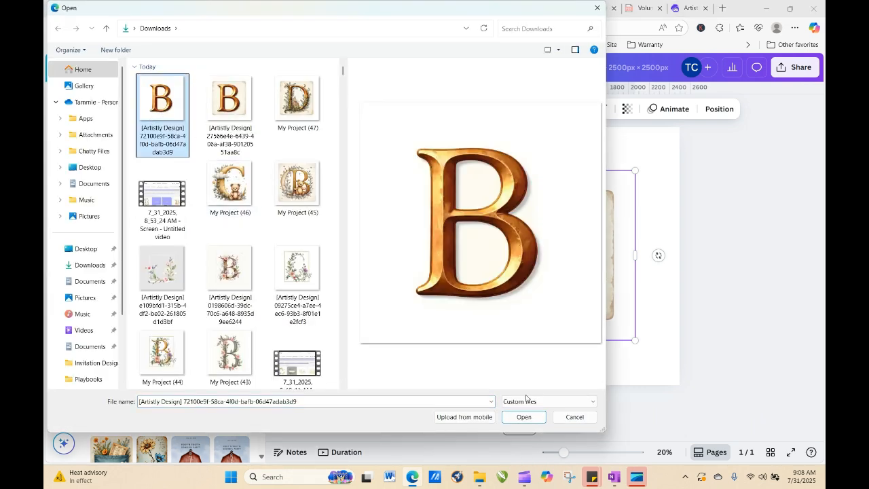
click(523, 417)
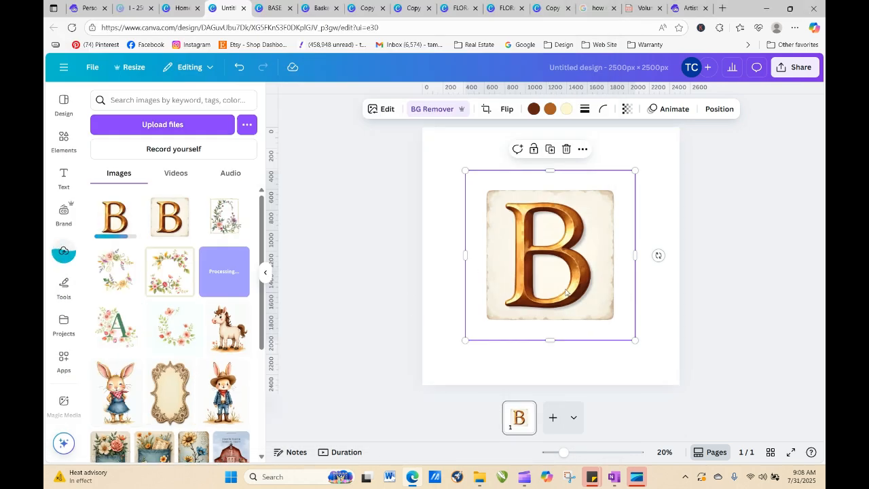
drag(565, 292, 306, 247)
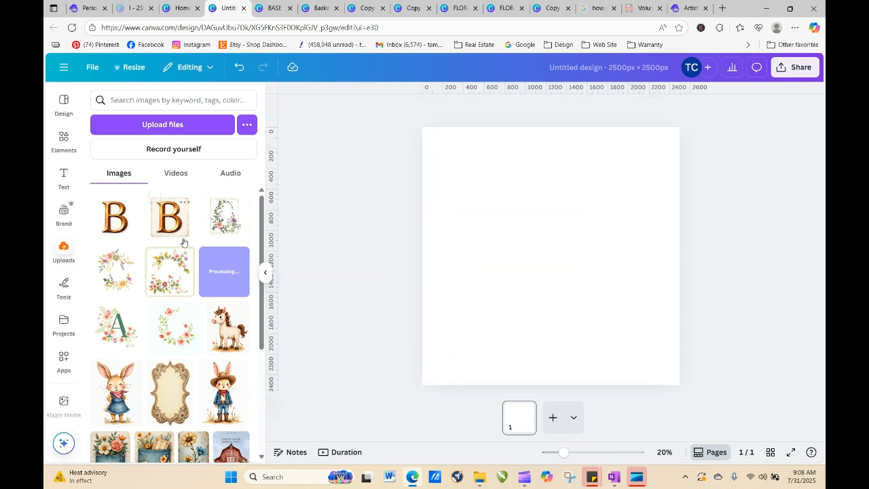
click(115, 217)
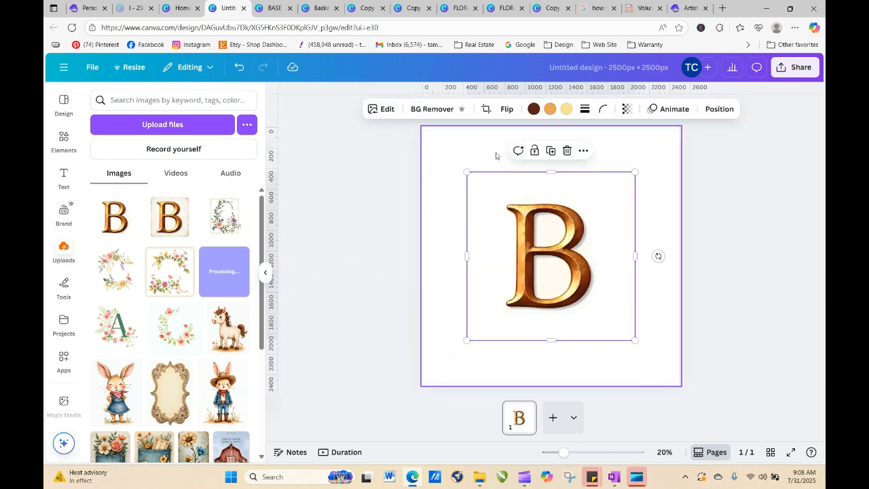
- Remove the white background from the letter B image, inspect the cutout in the Background Remover, and copy the image
click(444, 110)
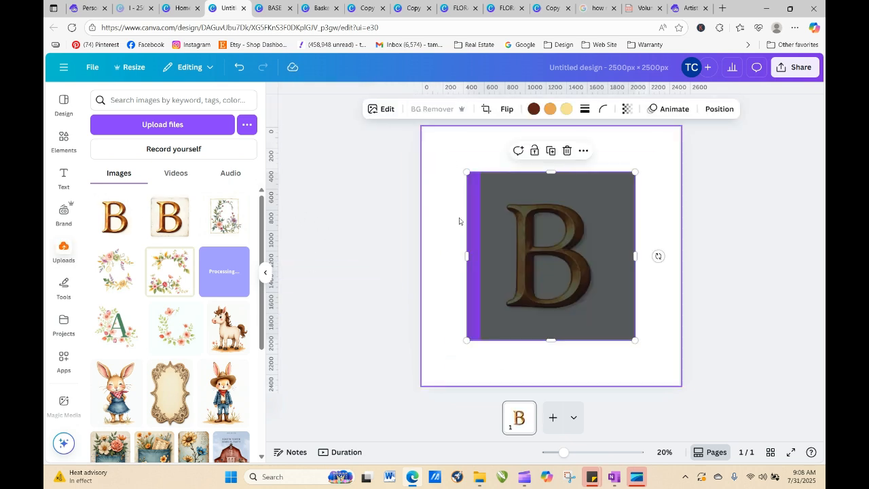
click(386, 110)
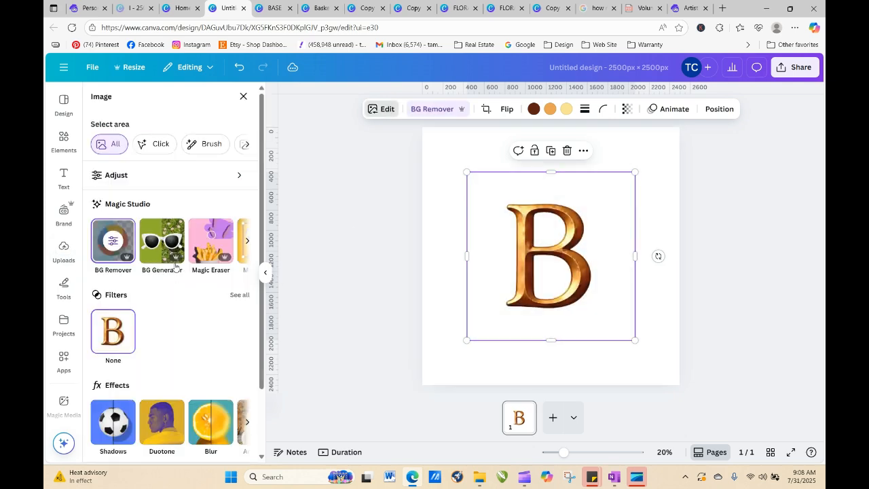
click(123, 251)
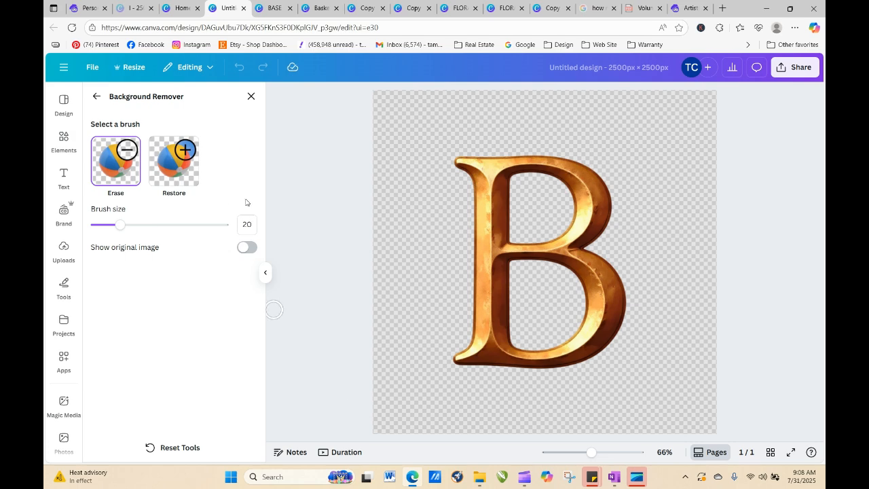
click(97, 97)
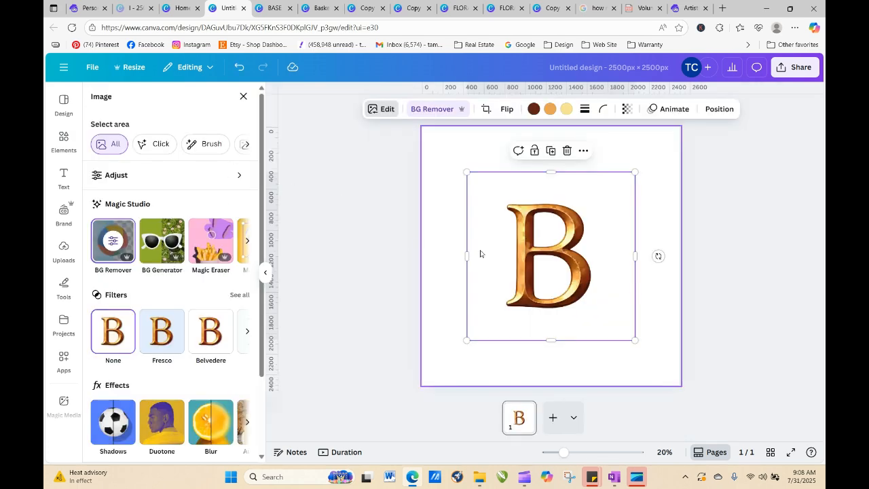
right_click(524, 254)
click(562, 175)
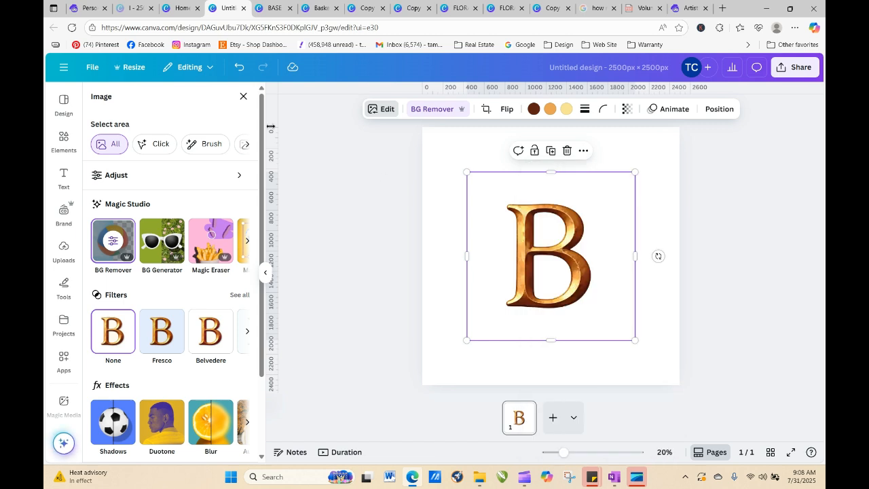
- Copy the floral frame from the letter H page of Copy of Baskerville BASE ALPHABET TEMPLATE and paste it over the golden B
click(314, 12)
click(365, 8)
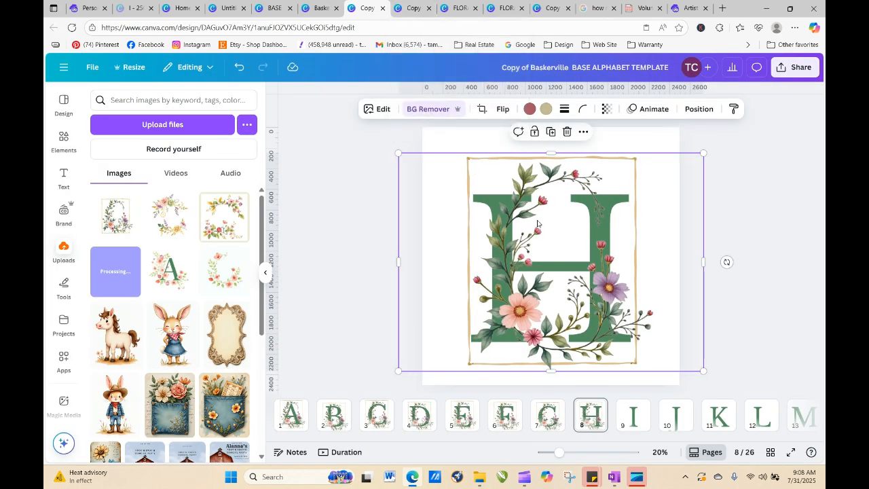
right_click(508, 243)
click(517, 132)
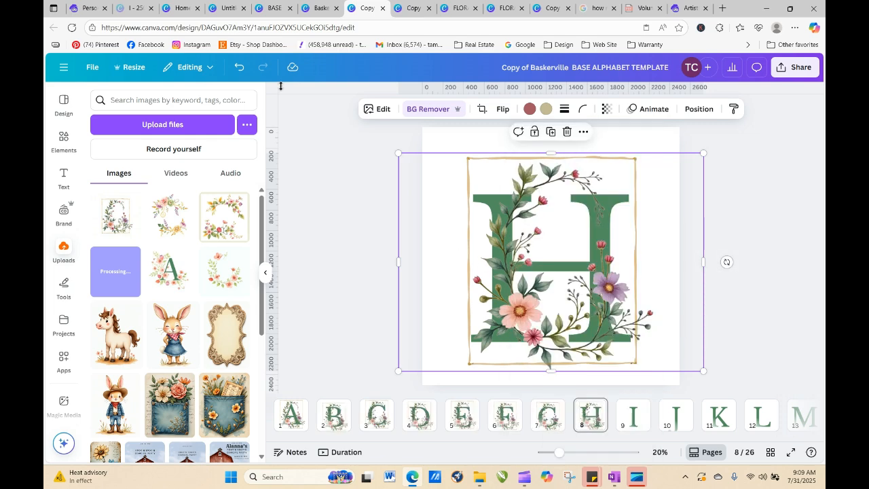
click(231, 10)
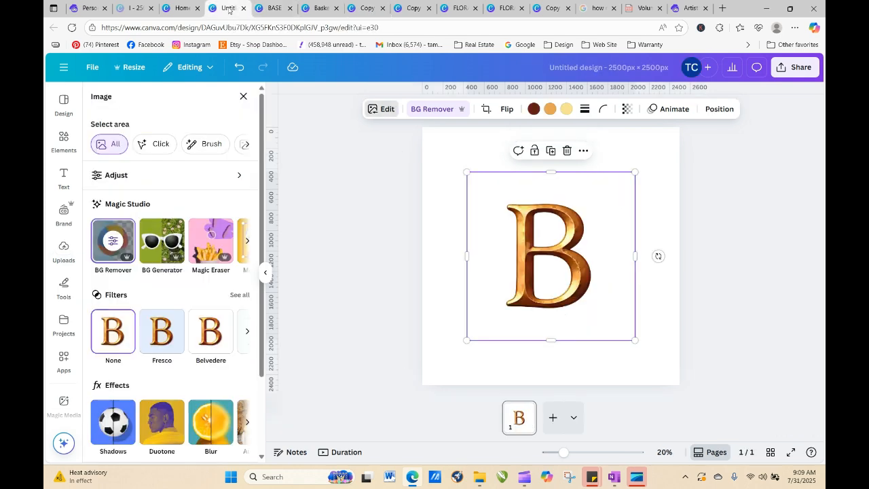
right_click(439, 161)
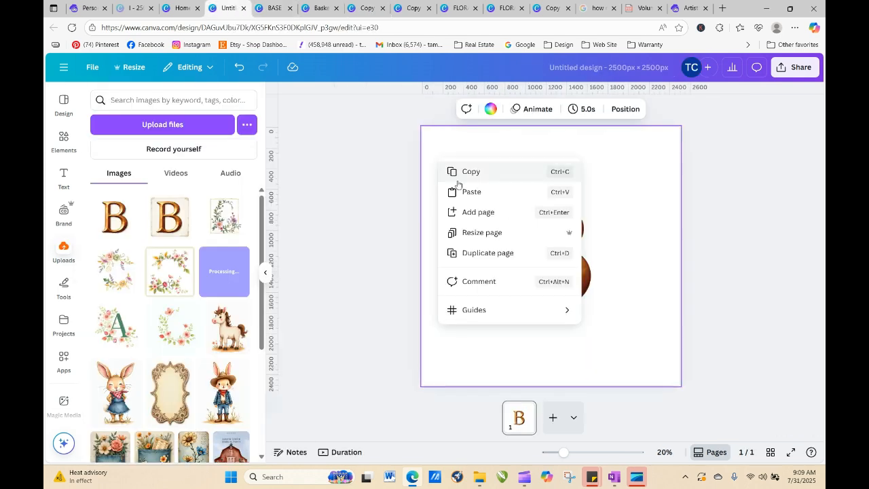
click(469, 192)
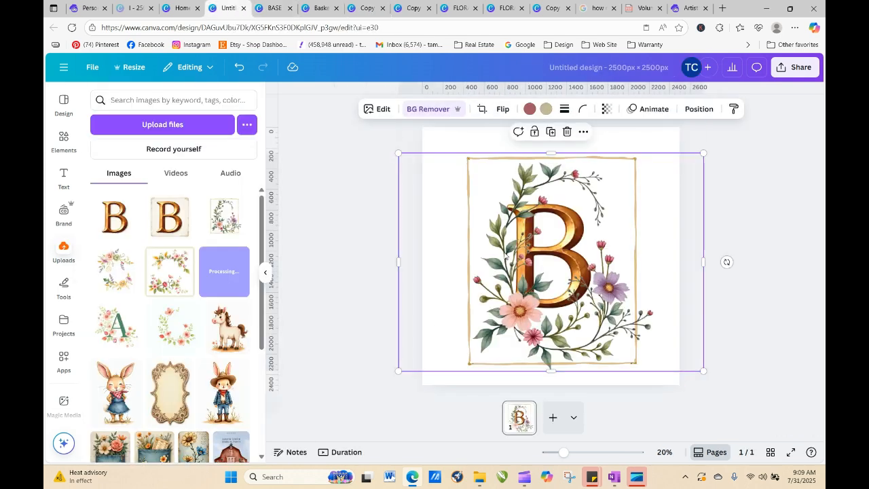
- Shrink the floral frame to about two-thirds of its size and position it around the golden letter B
drag(397, 153, 511, 233)
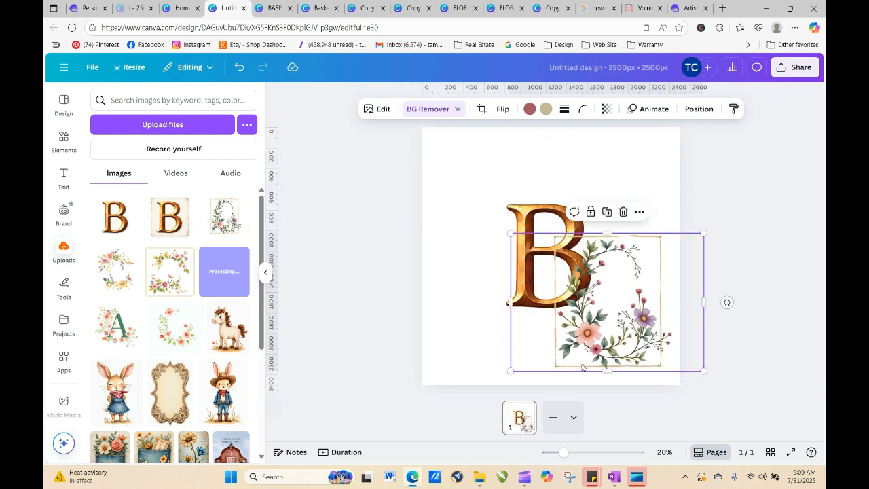
drag(587, 350, 517, 304)
click(695, 298)
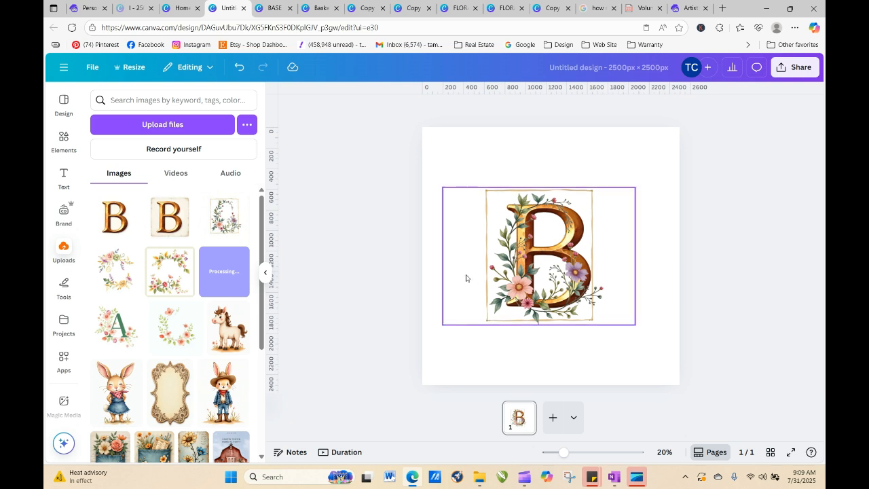
drag(543, 304, 517, 296)
click(443, 167)
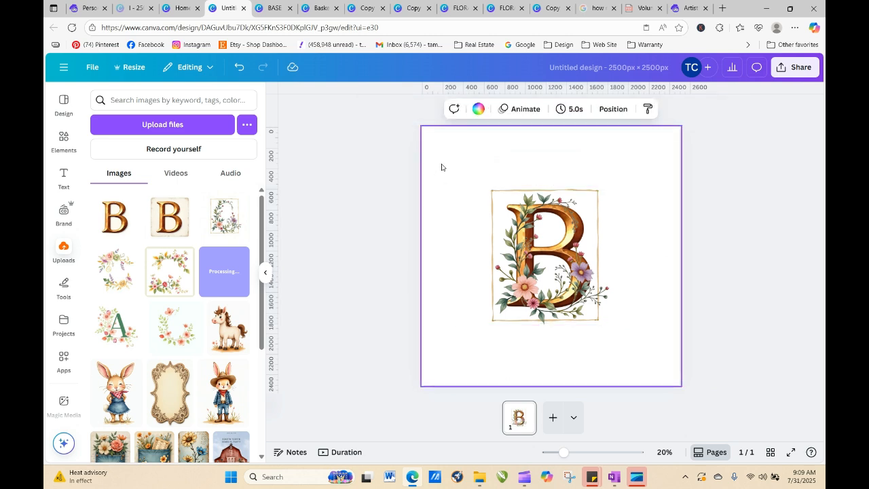
mouse_move(513, 285)
mouse_down()
mouse_move(644, 291)
mouse_move(604, 203)
mouse_move(441, 276)
mouse_move(504, 264)
mouse_move(512, 279)
mouse_move(438, 233)
mouse_move(415, 242)
mouse_move(438, 217)
mouse_move(429, 224)
mouse_move(529, 294)
mouse_move(507, 280)
mouse_up()
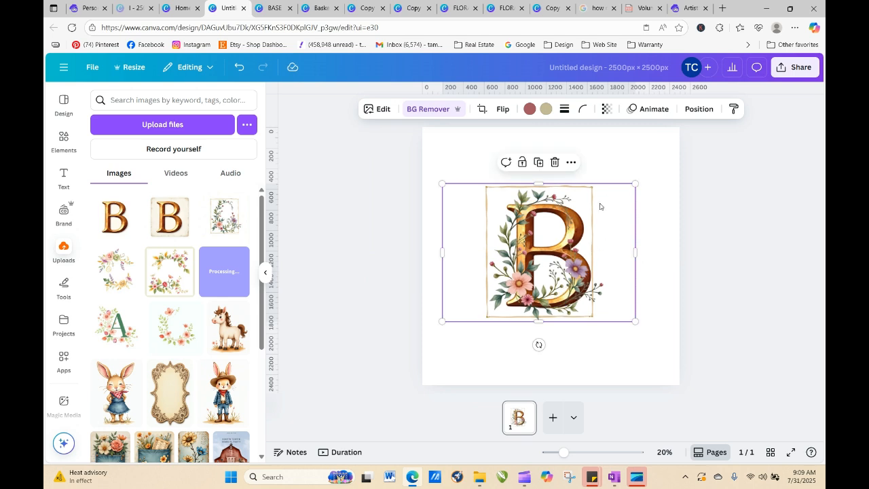
click(441, 155)
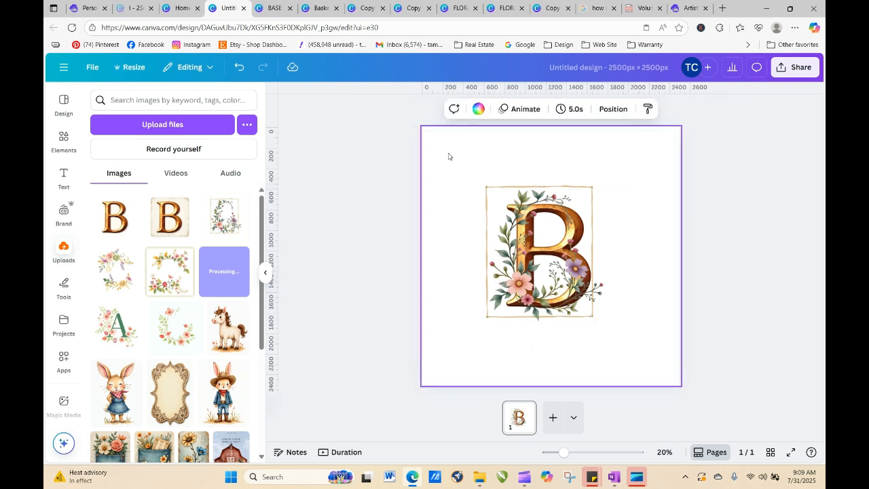